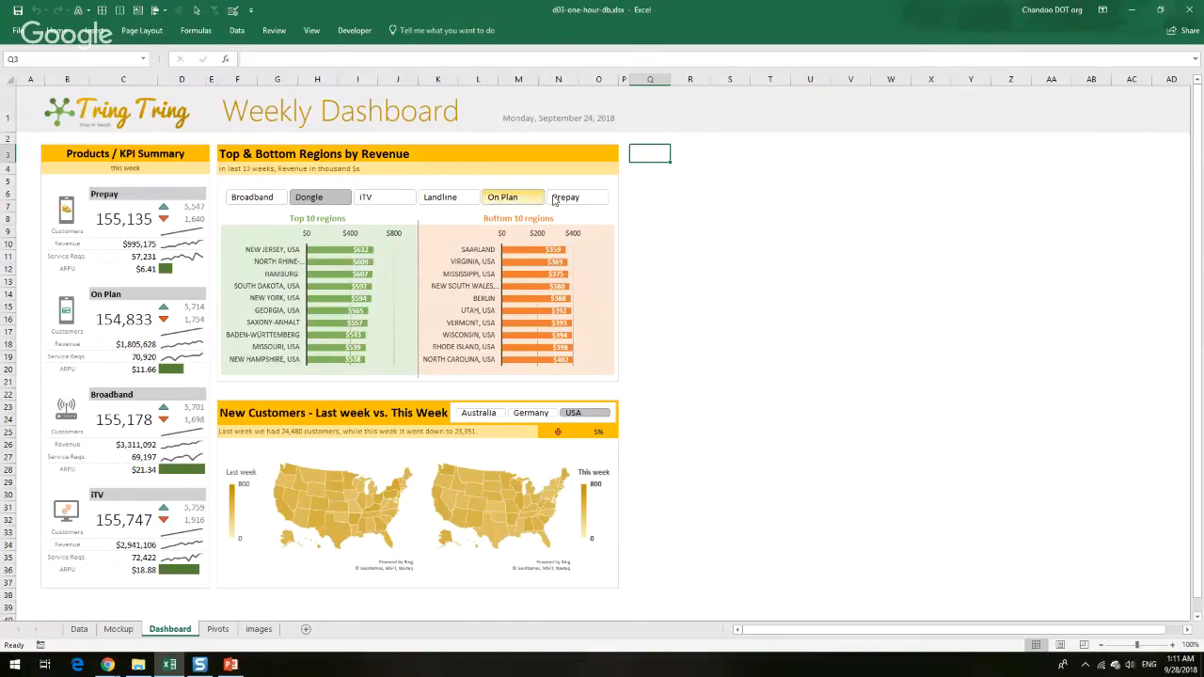
# Filter the top and bottom regions charts by On Plan, Dongle and iTV in turn, leaving iTV selected
pyautogui.click(532, 201)
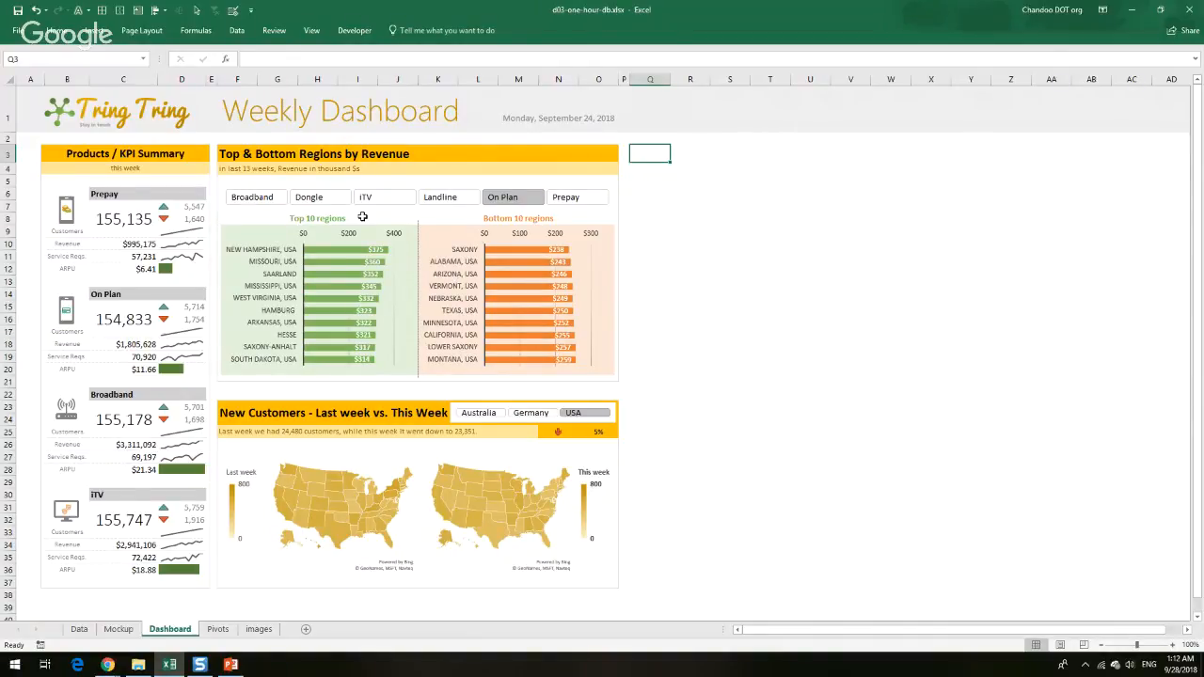
pyautogui.click(327, 205)
pyautogui.click(394, 209)
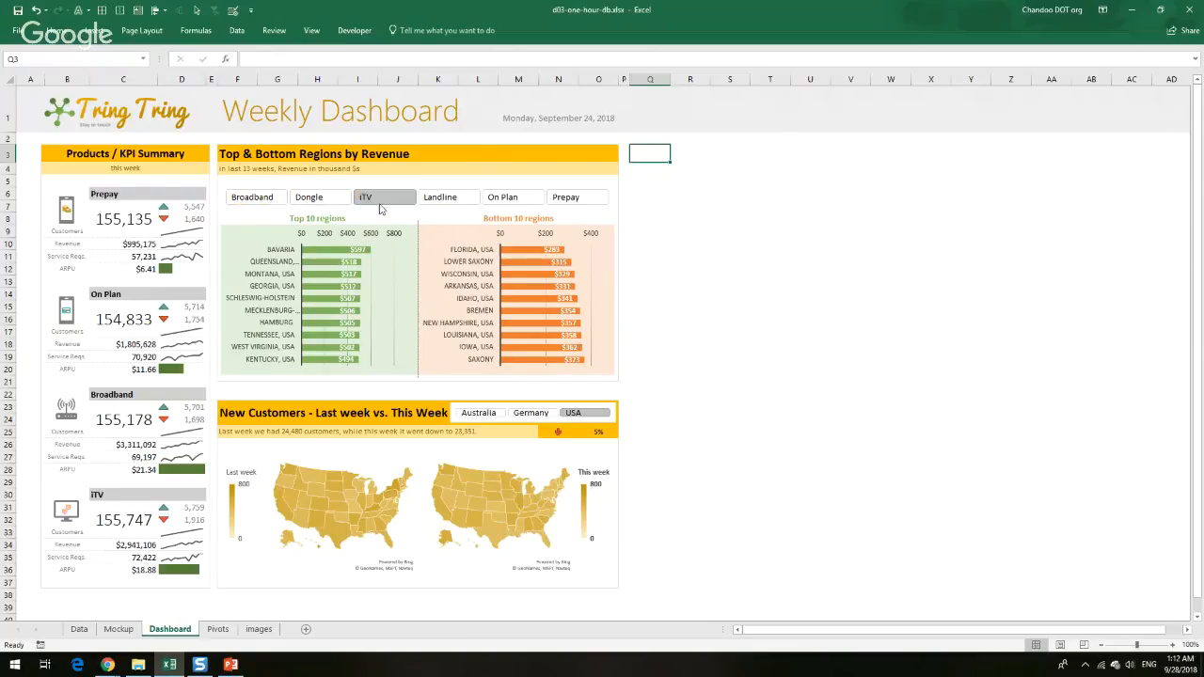
pyautogui.scroll(-1, 440, 506)
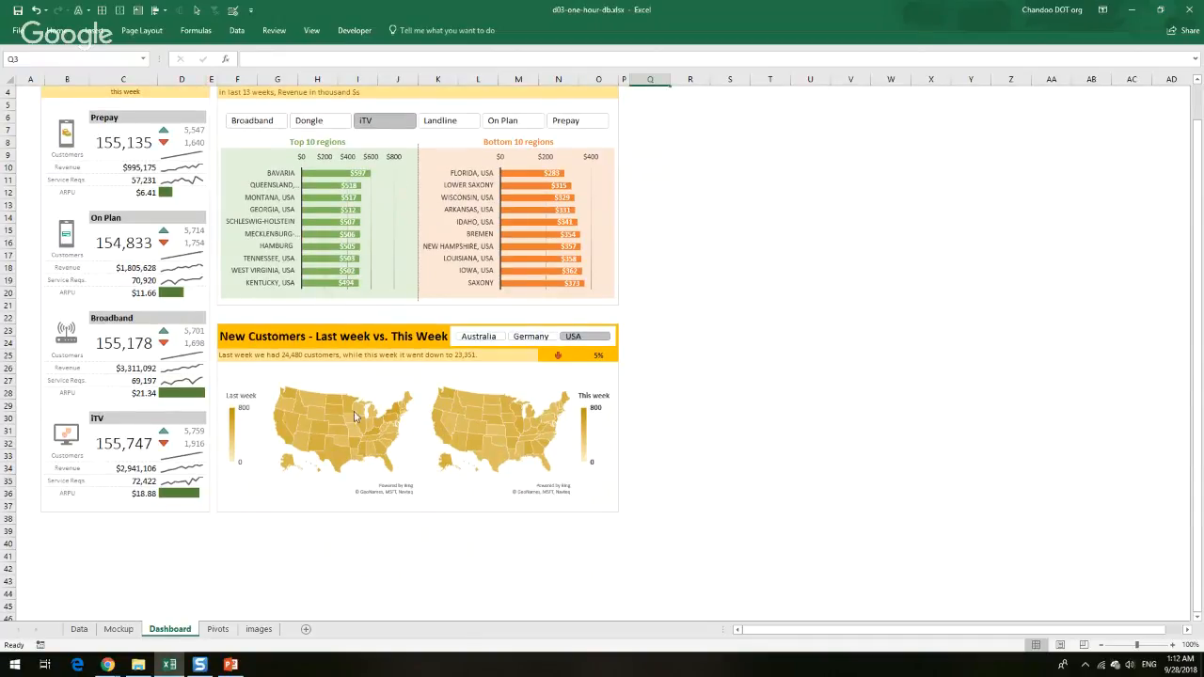
pyautogui.scroll(1, 440, 543)
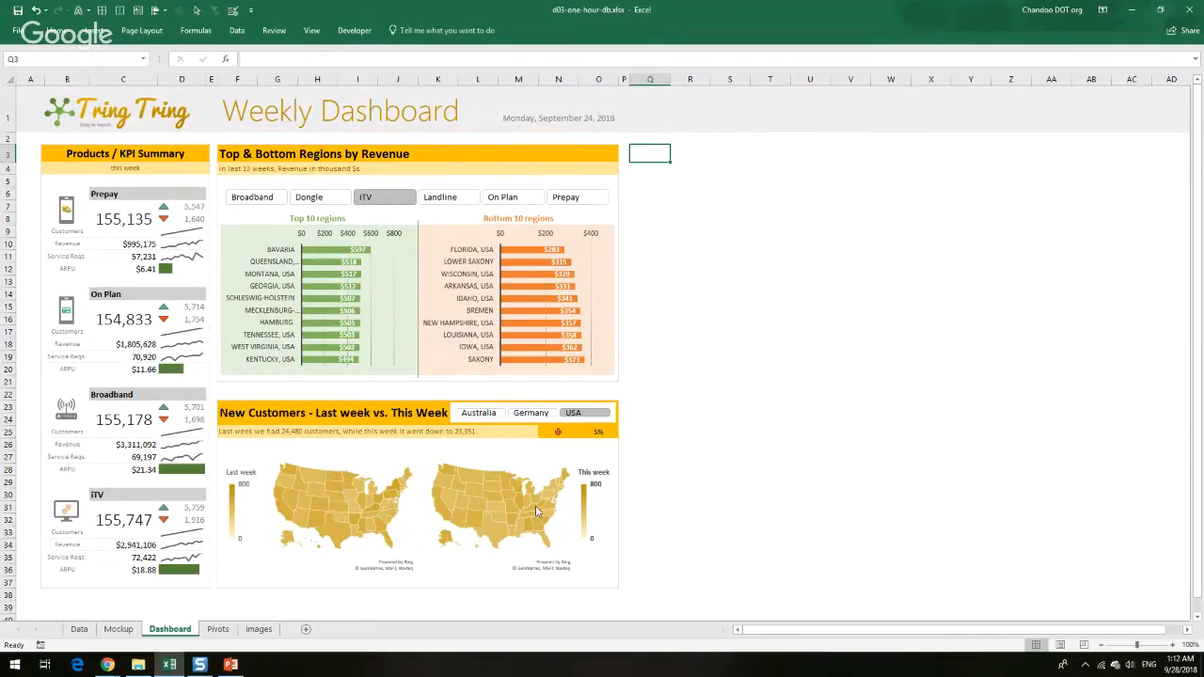
# Compare the new customers maps for Australia, Germany and USA, leaving Australia selected
pyautogui.click(486, 417)
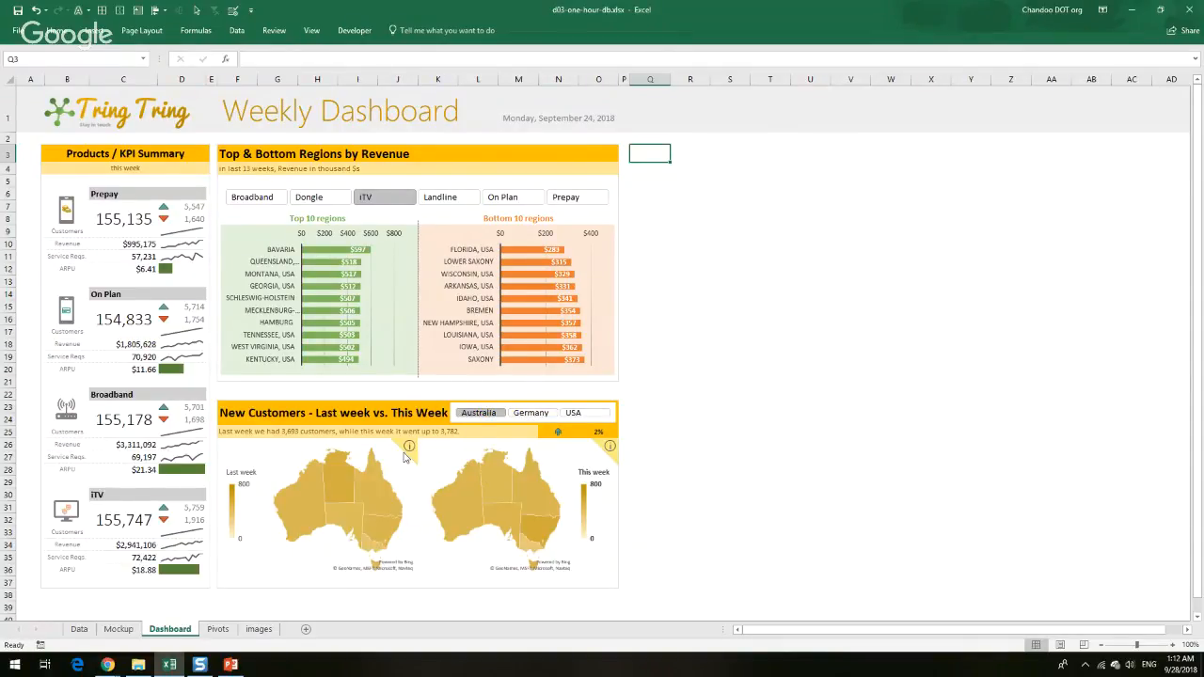
pyautogui.click(405, 455)
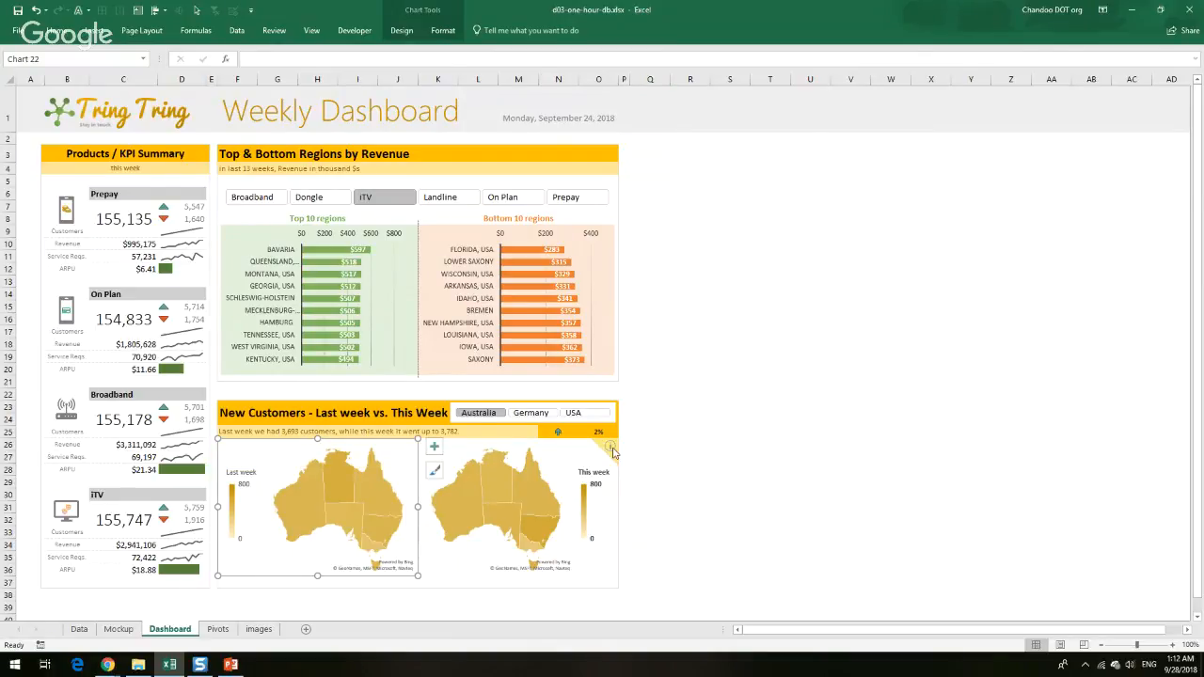
pyautogui.click(595, 458)
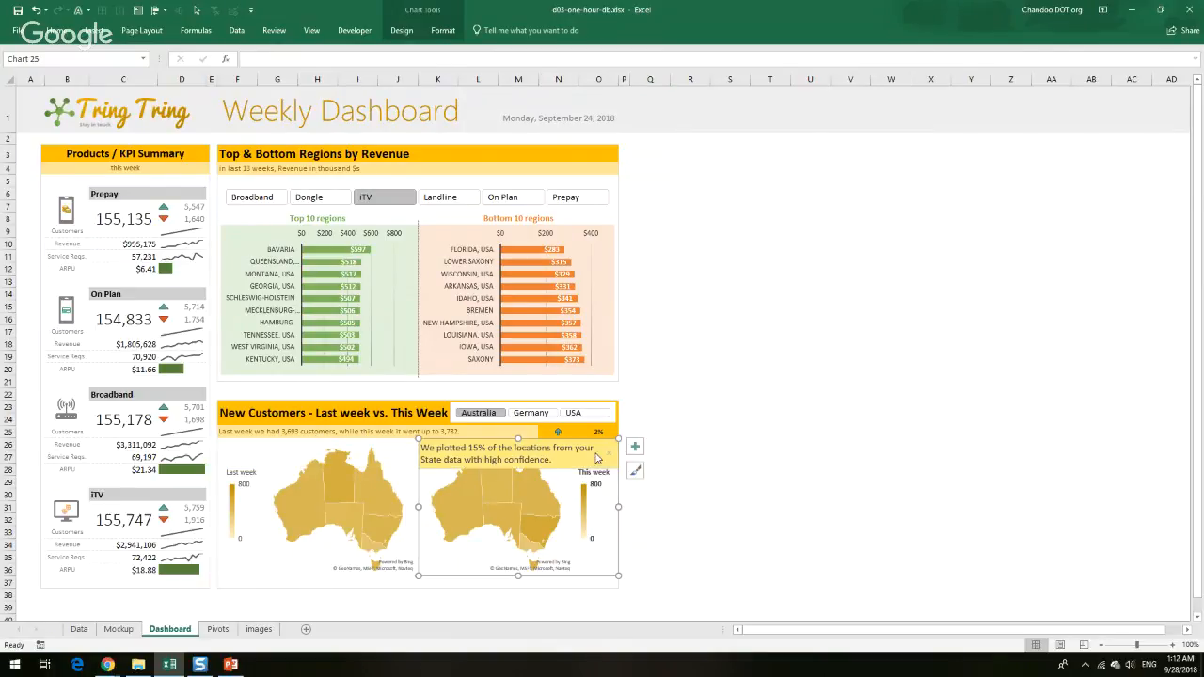
pyautogui.click(530, 413)
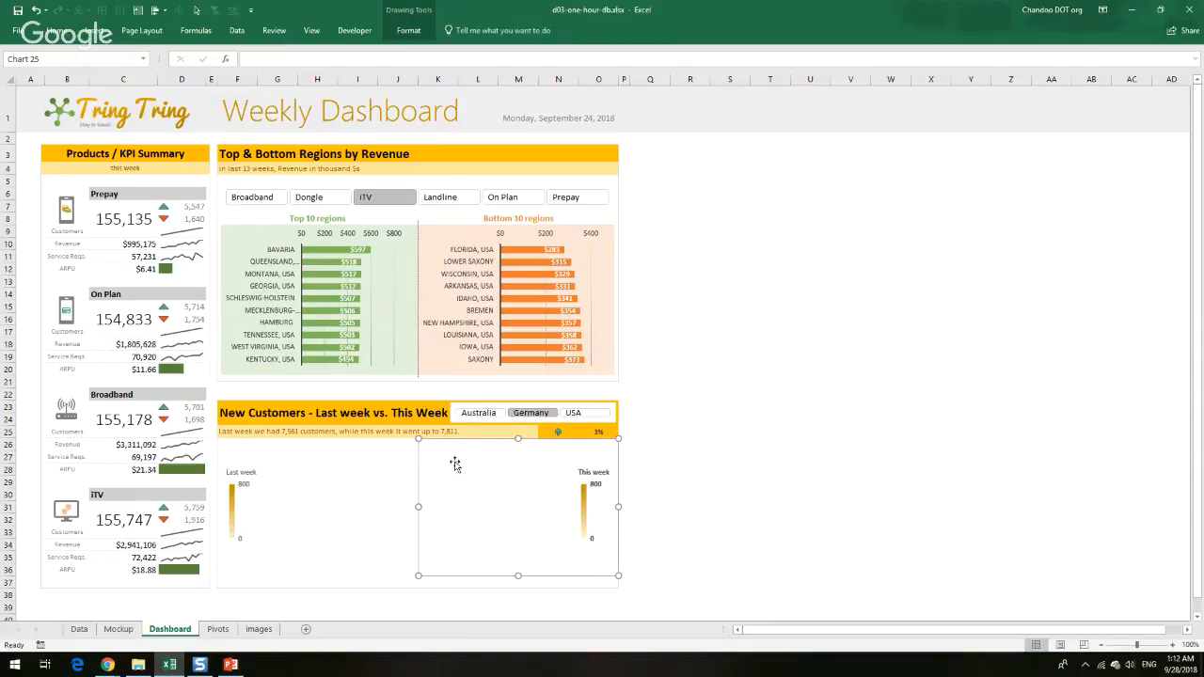
pyautogui.click(582, 415)
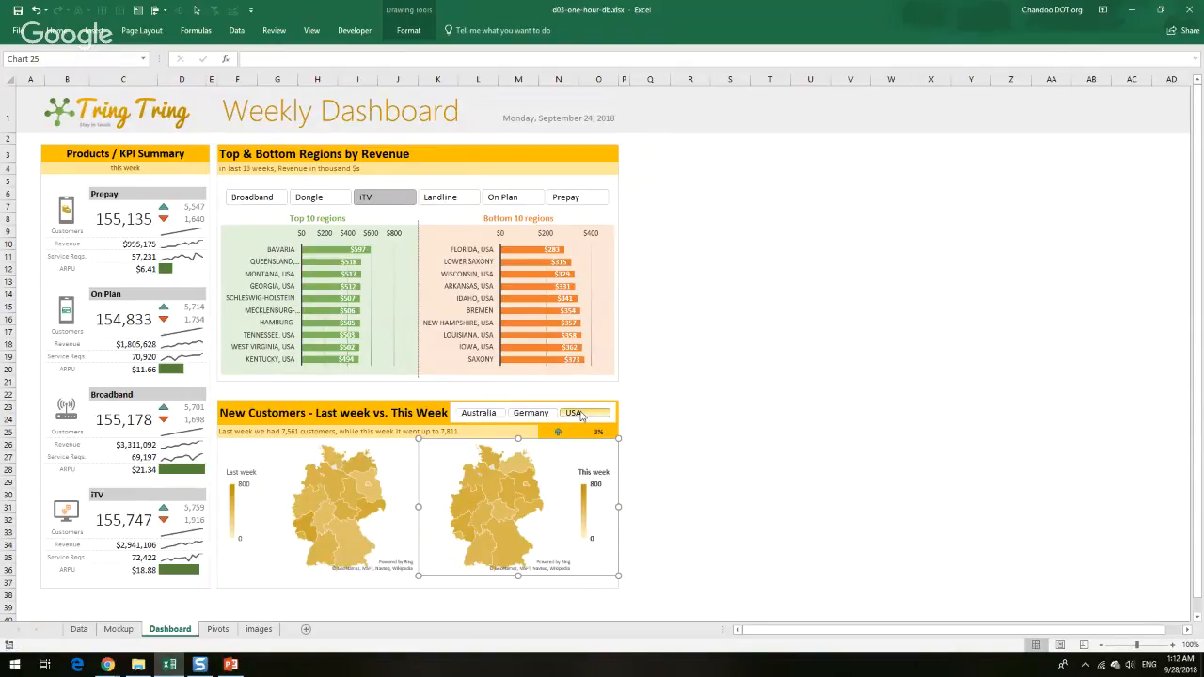
pyautogui.click(486, 417)
pyautogui.click(732, 456)
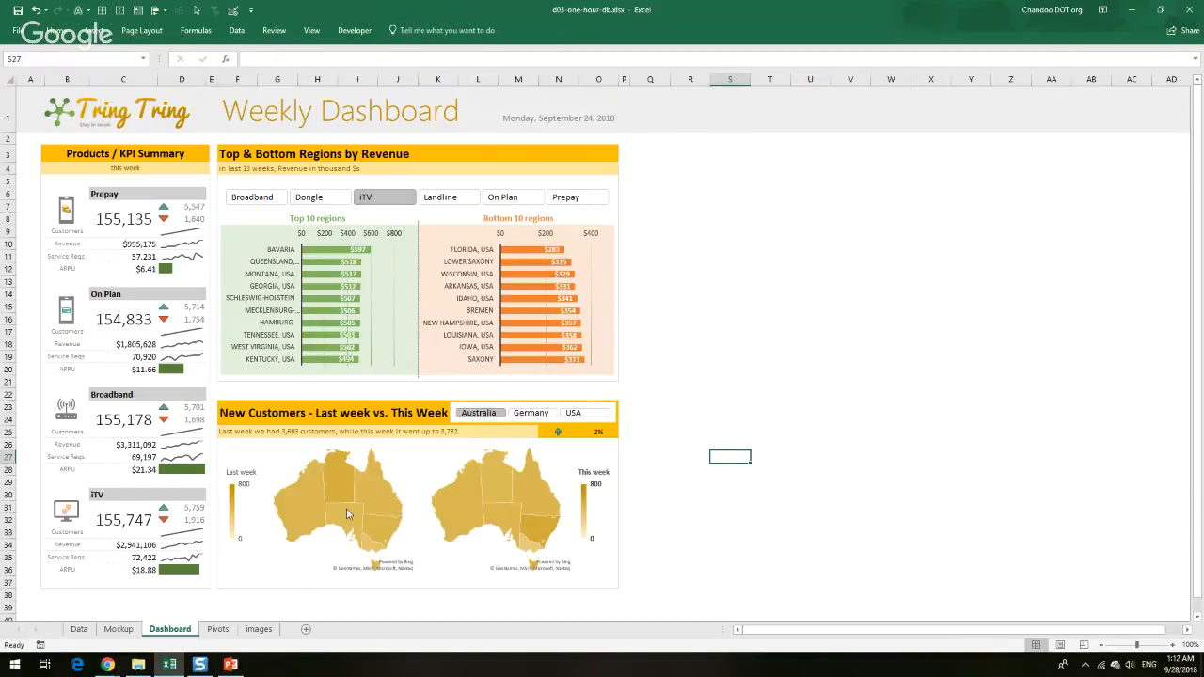
pyautogui.click(692, 365)
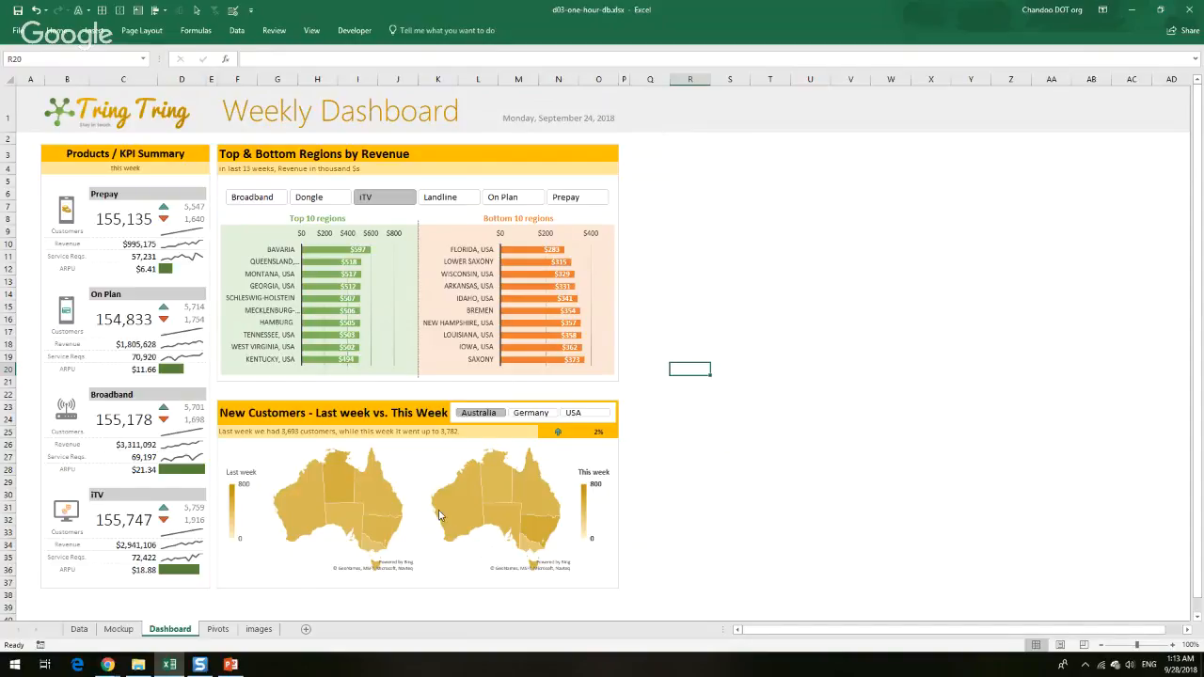
pyautogui.moveTo(448, 517)
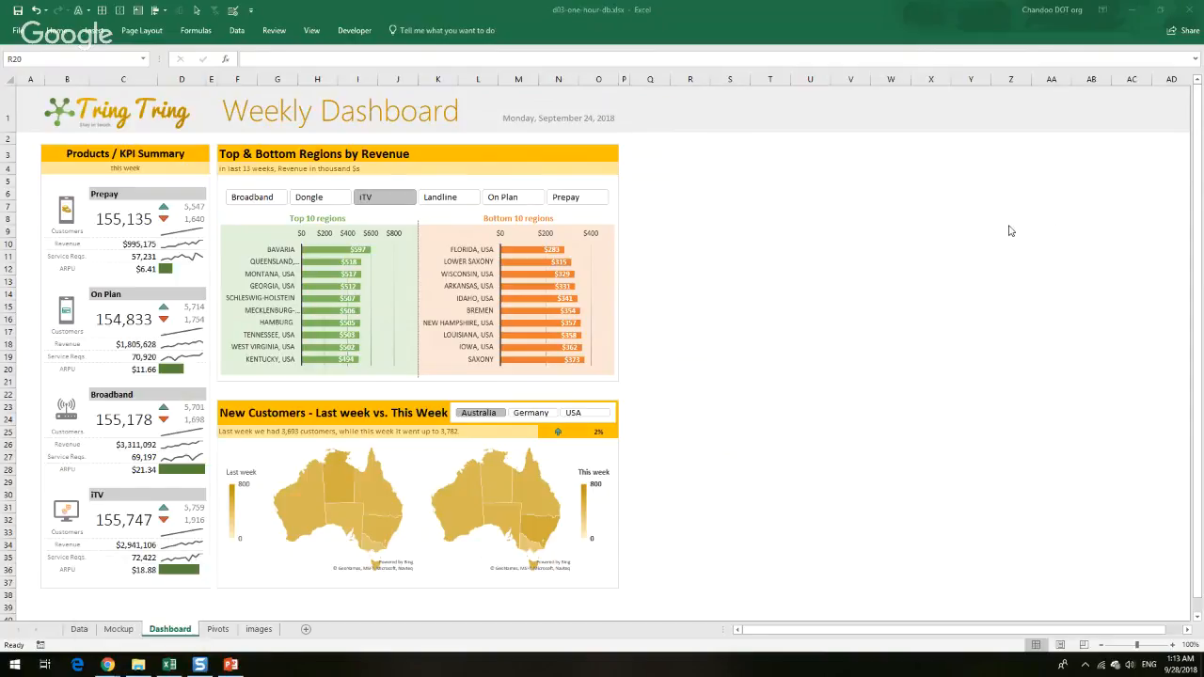
# Open the Data sheet and look through the source rows of the main data table
pyautogui.click(79, 629)
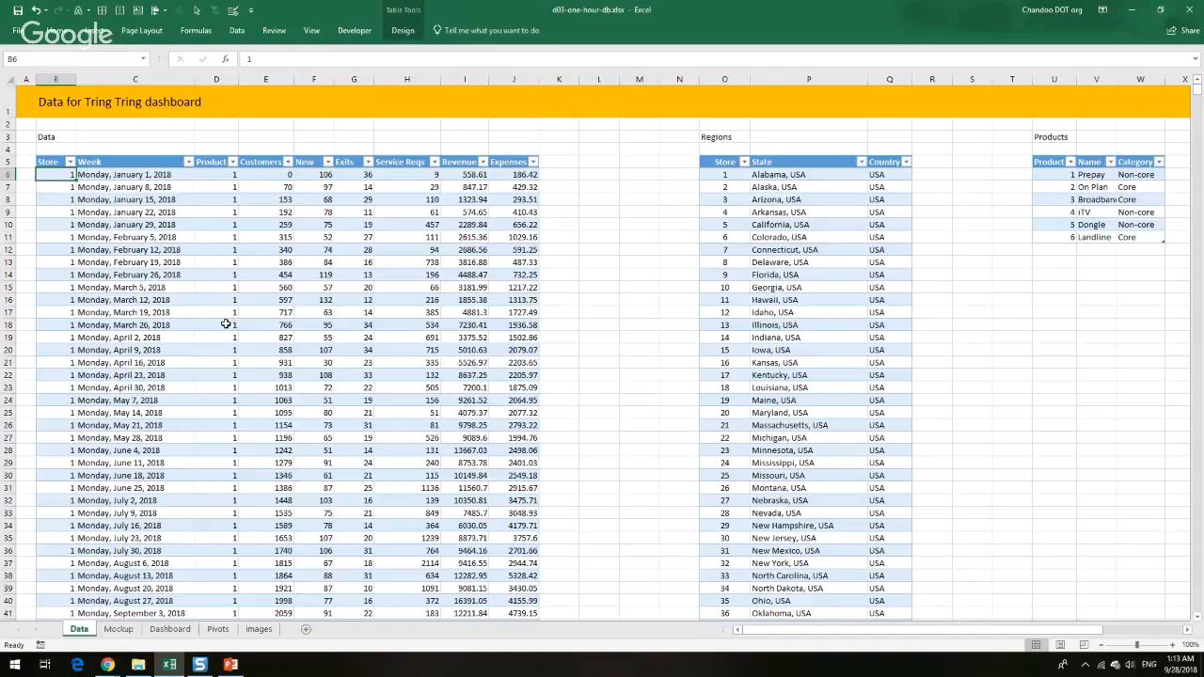
pyautogui.scroll(-6, 402, 301)
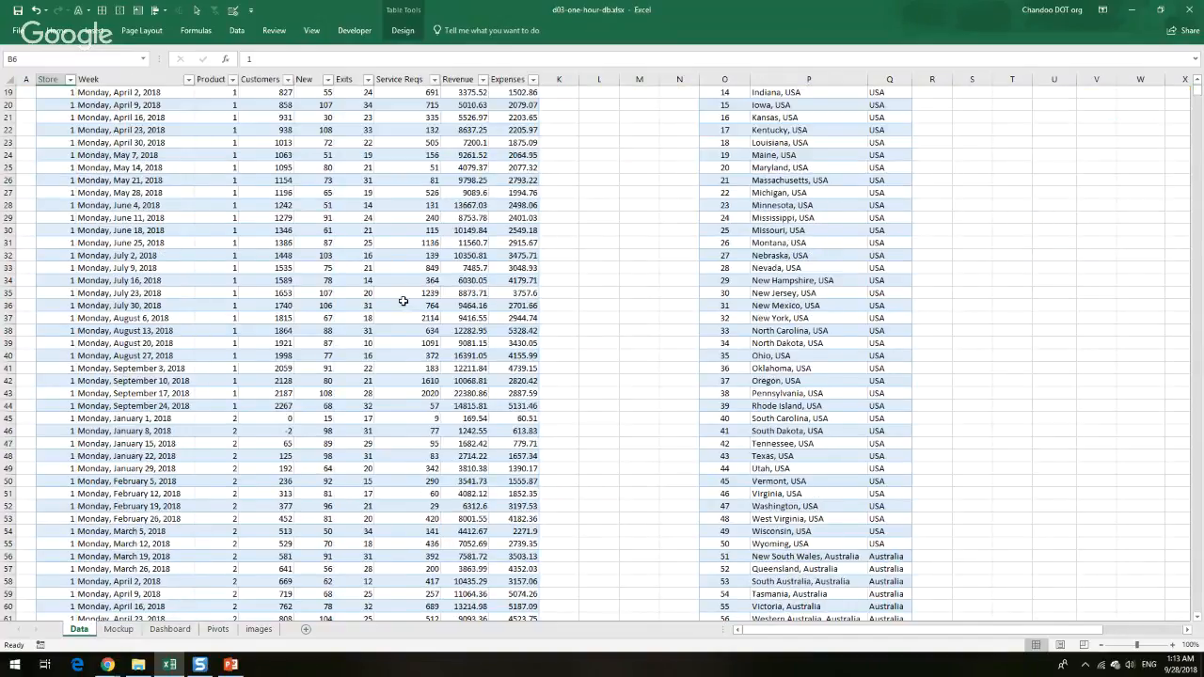
pyautogui.scroll(6, 402, 301)
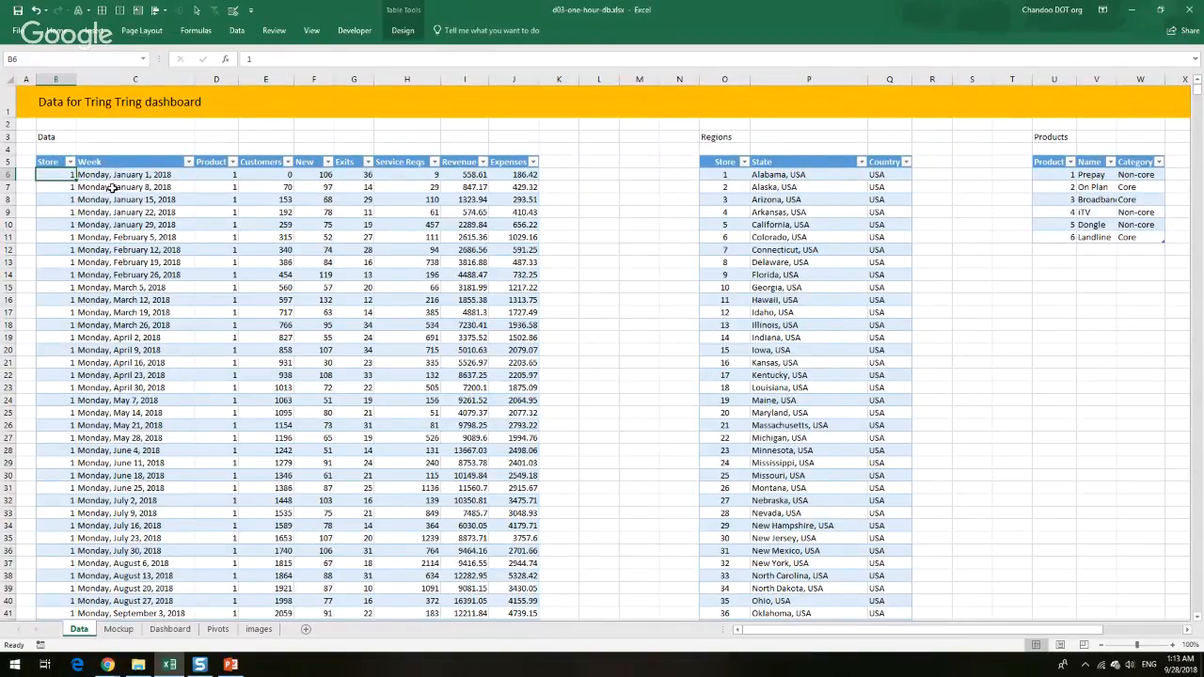
# Examine the weekly dates in the Week column for store 1, from January 1 through September 24, 2018
pyautogui.click(164, 175)
pyautogui.click(167, 187)
pyautogui.click(168, 199)
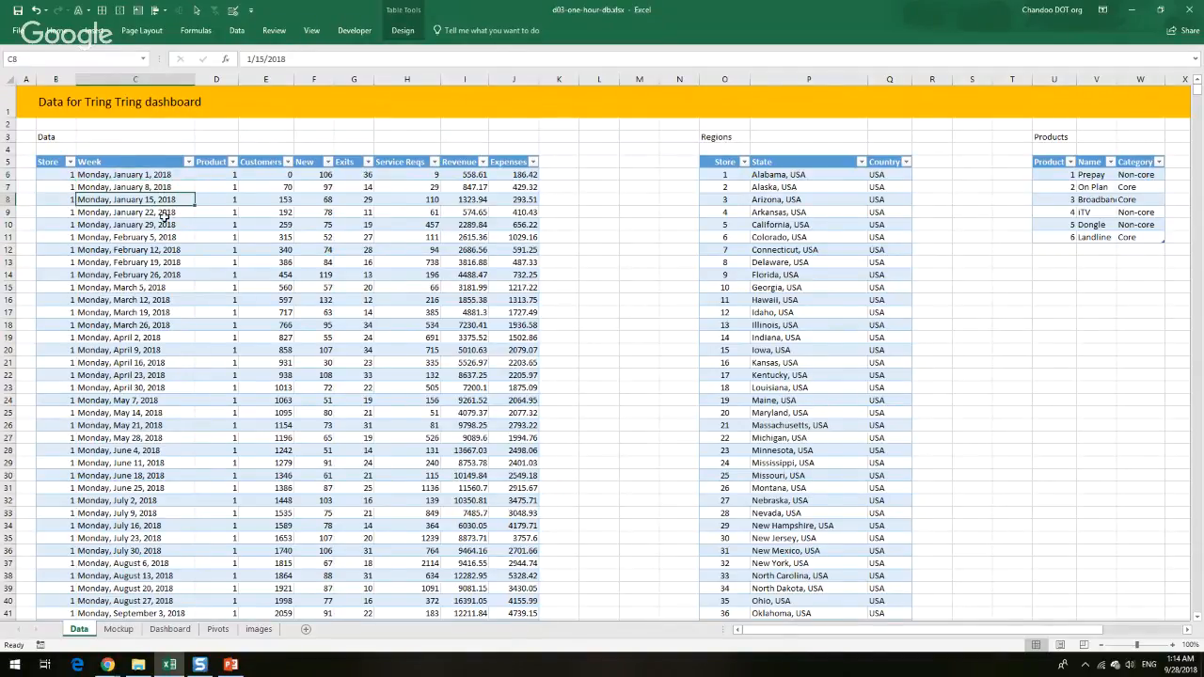
pyautogui.click(164, 214)
pyautogui.scroll(-8, 187, 394)
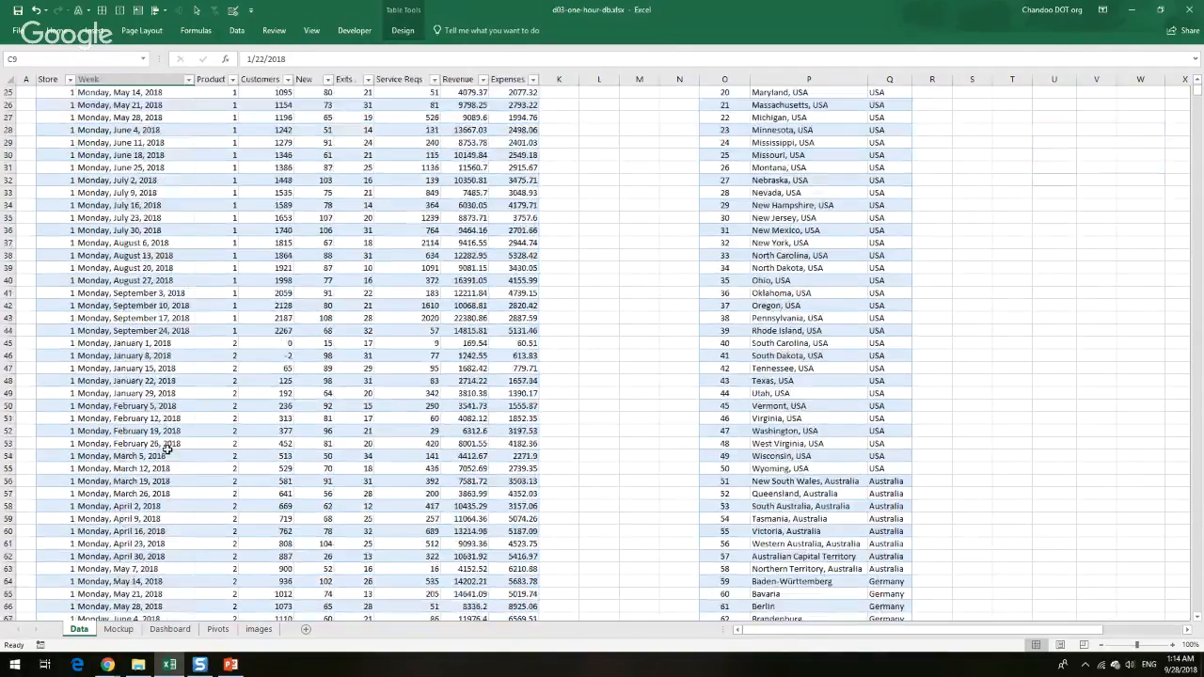
pyautogui.click(182, 331)
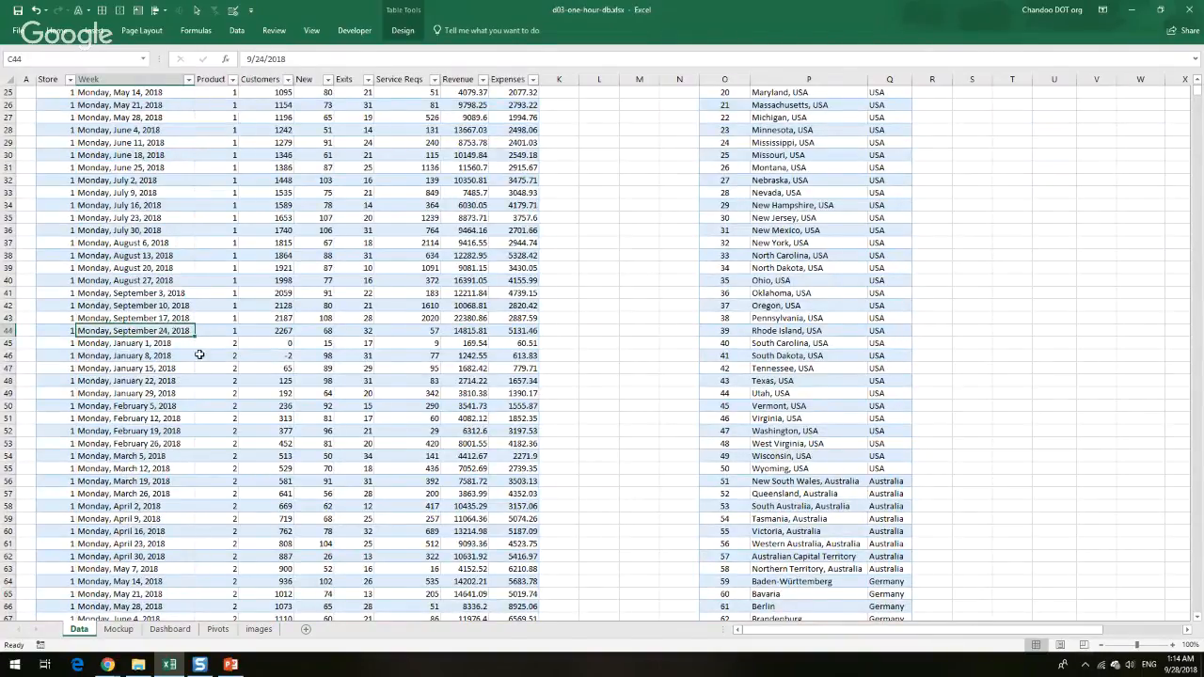
pyautogui.scroll(8, 200, 354)
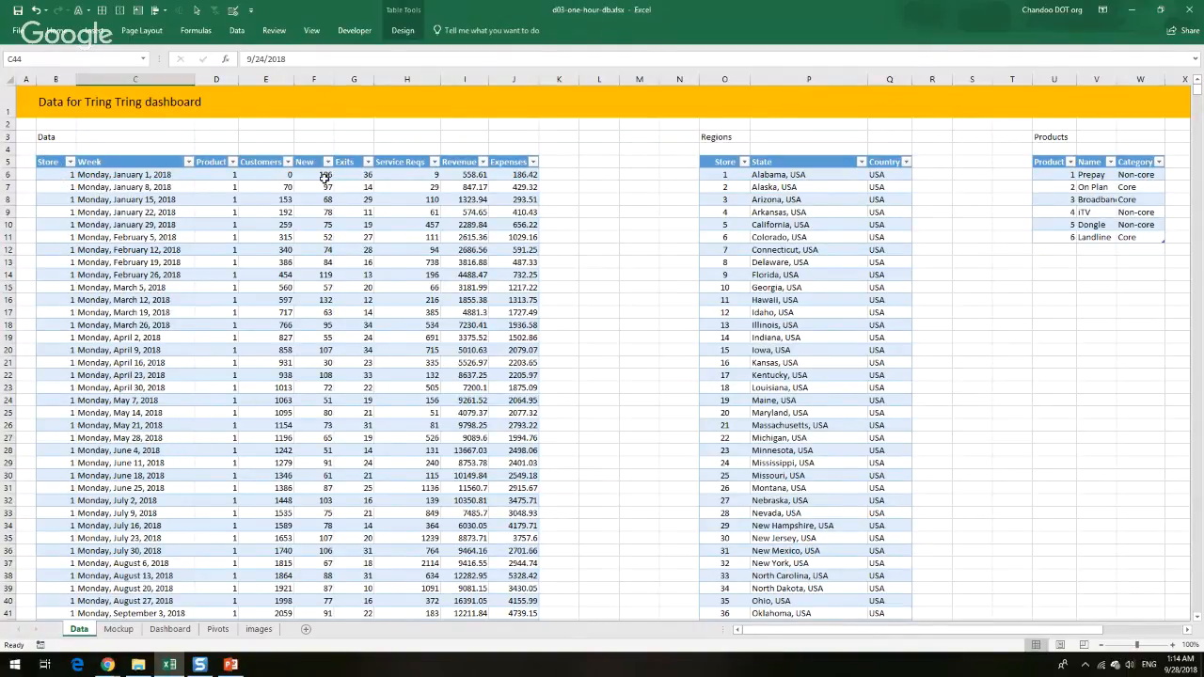
# Examine the Customers, New, Exits, Service Reqs, Revenue and Expenses columns of the main data table
pyautogui.click(274, 79)
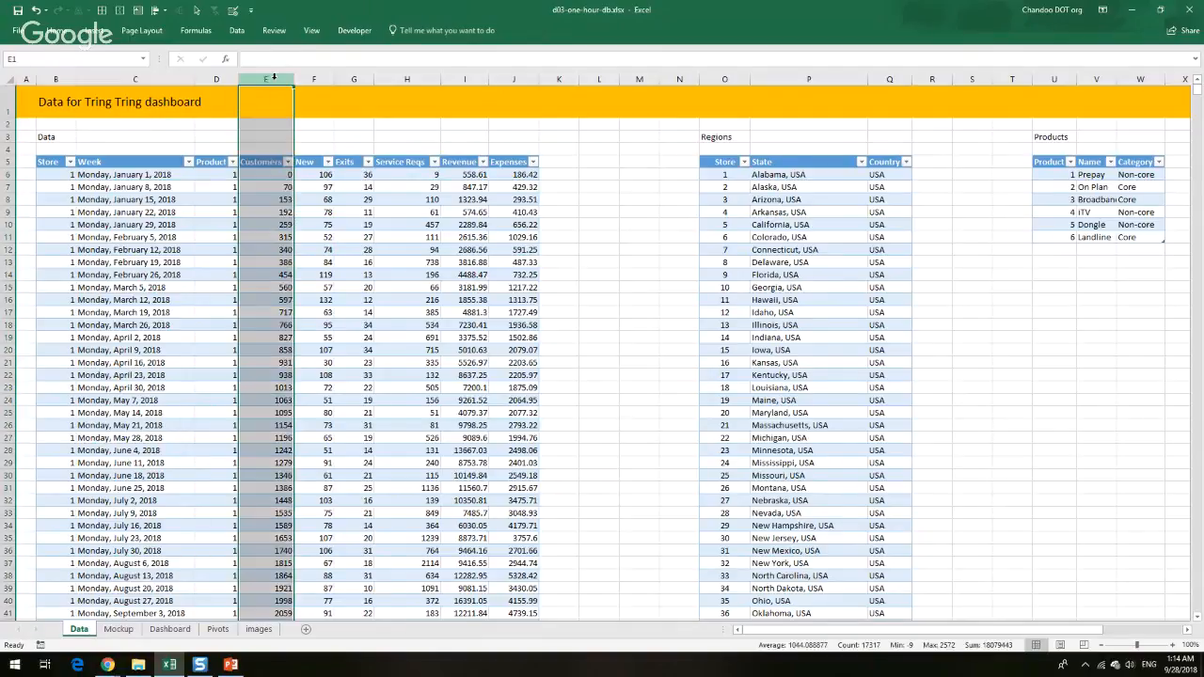
pyautogui.click(272, 164)
pyautogui.click(316, 162)
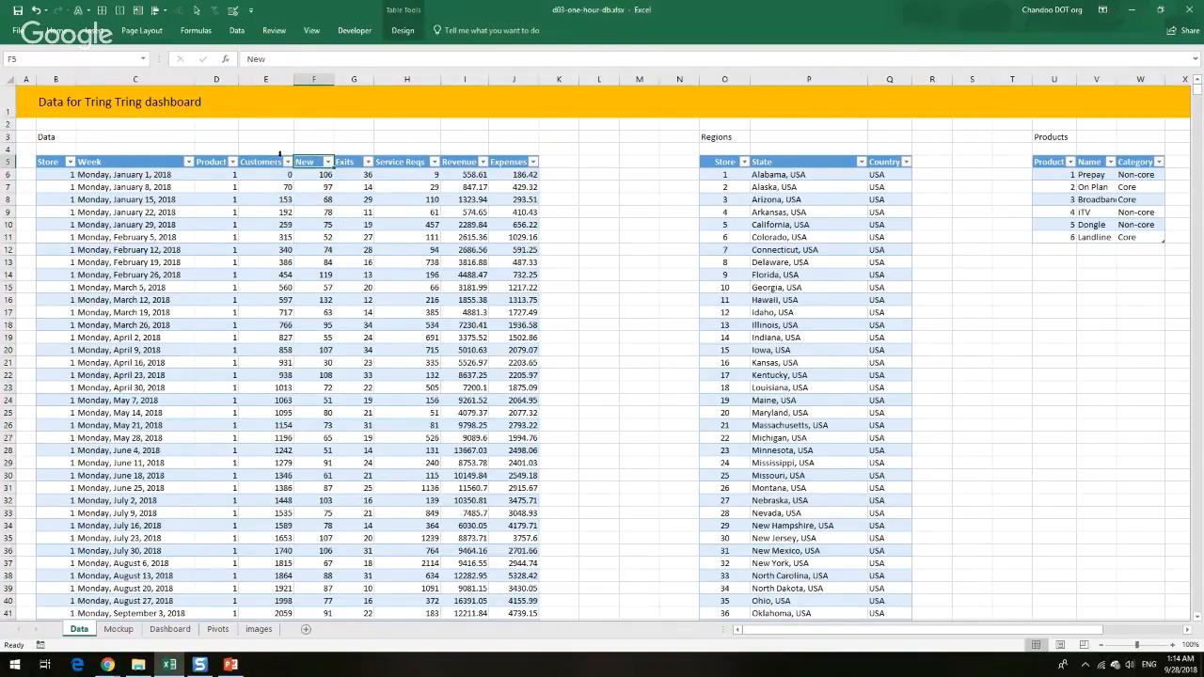
pyautogui.click(270, 161)
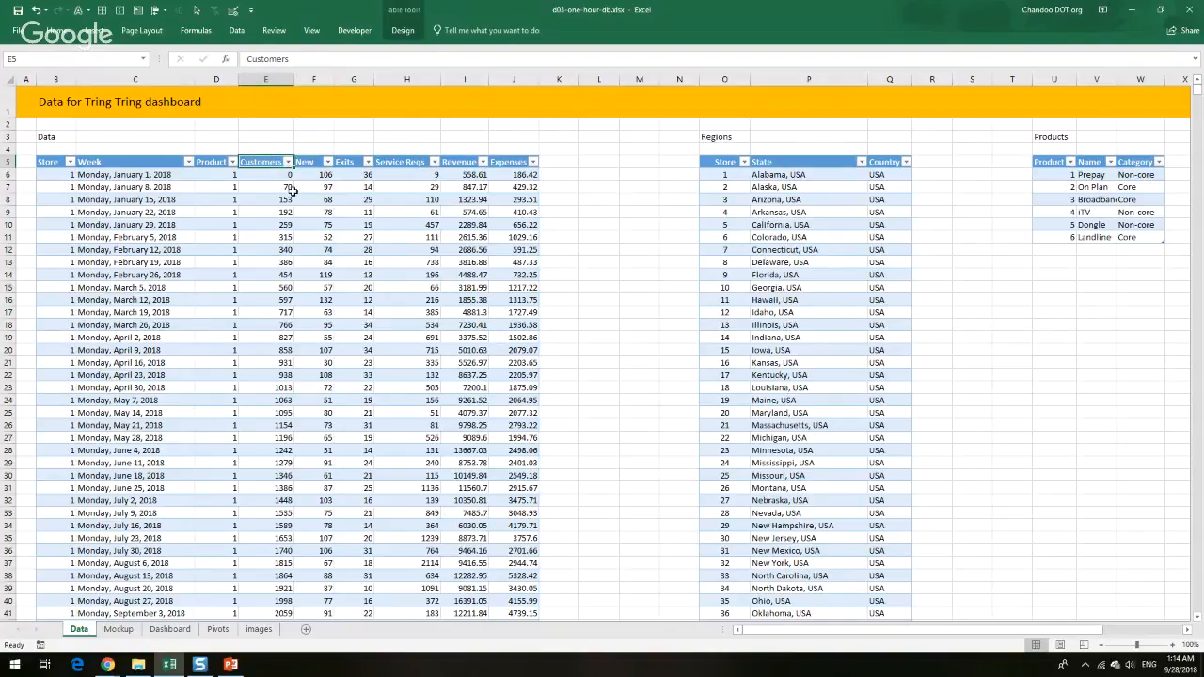
pyautogui.click(312, 161)
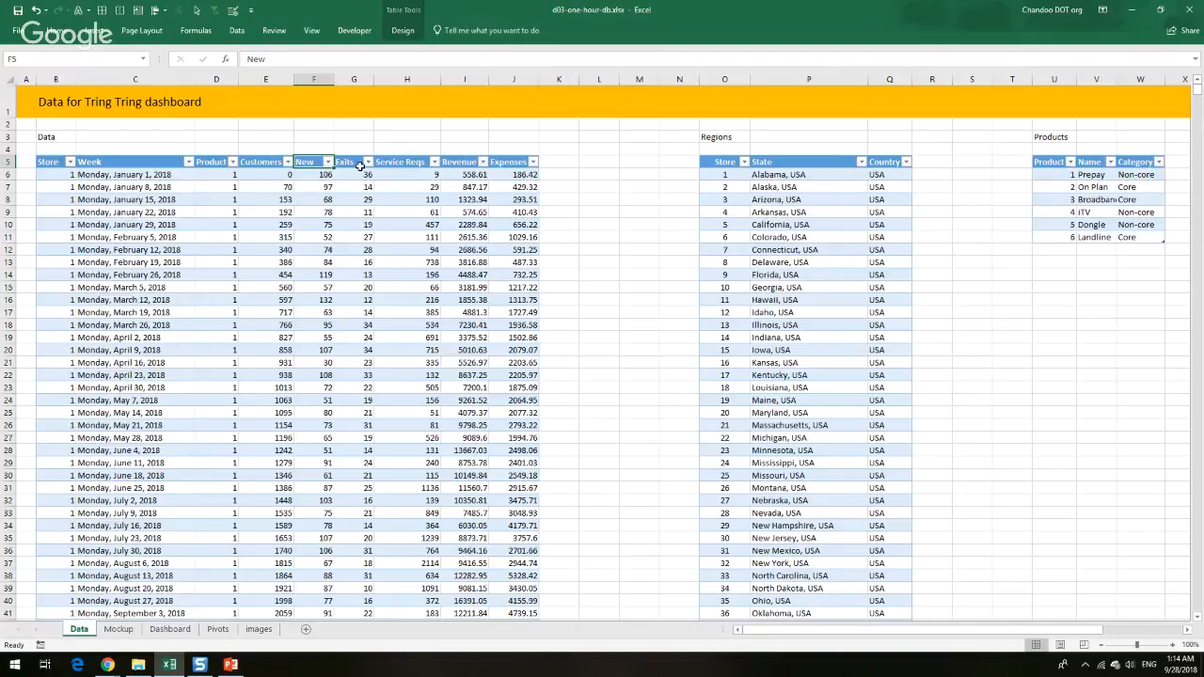
pyautogui.click(357, 166)
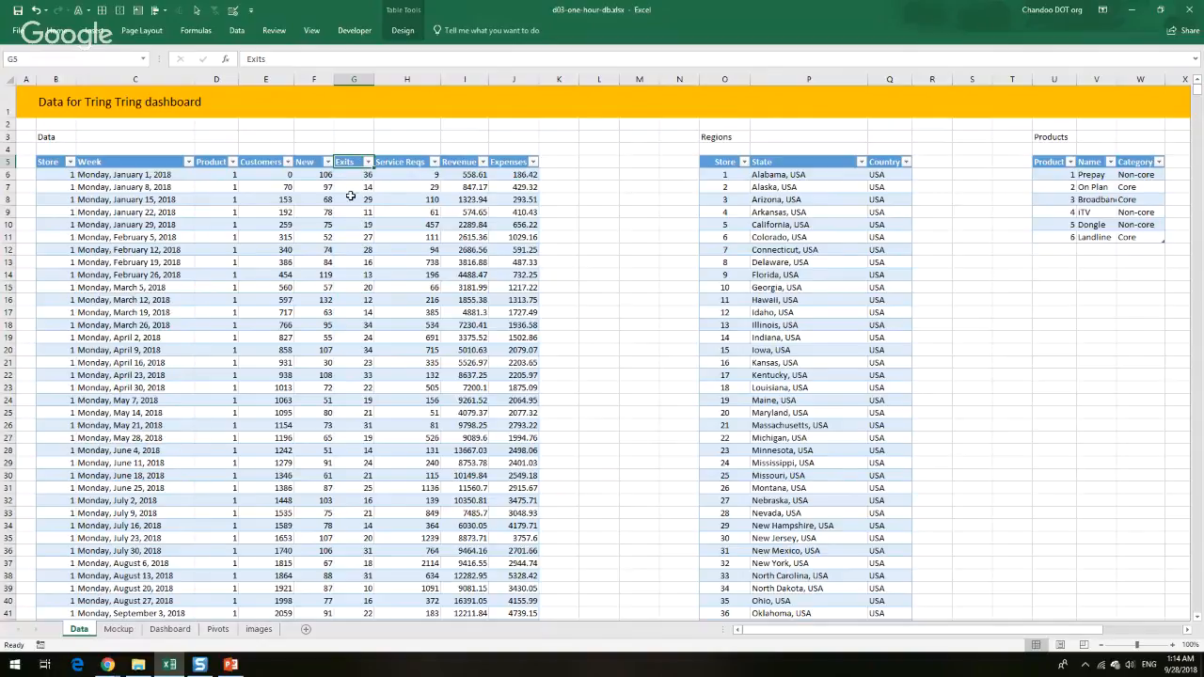
pyautogui.click(389, 164)
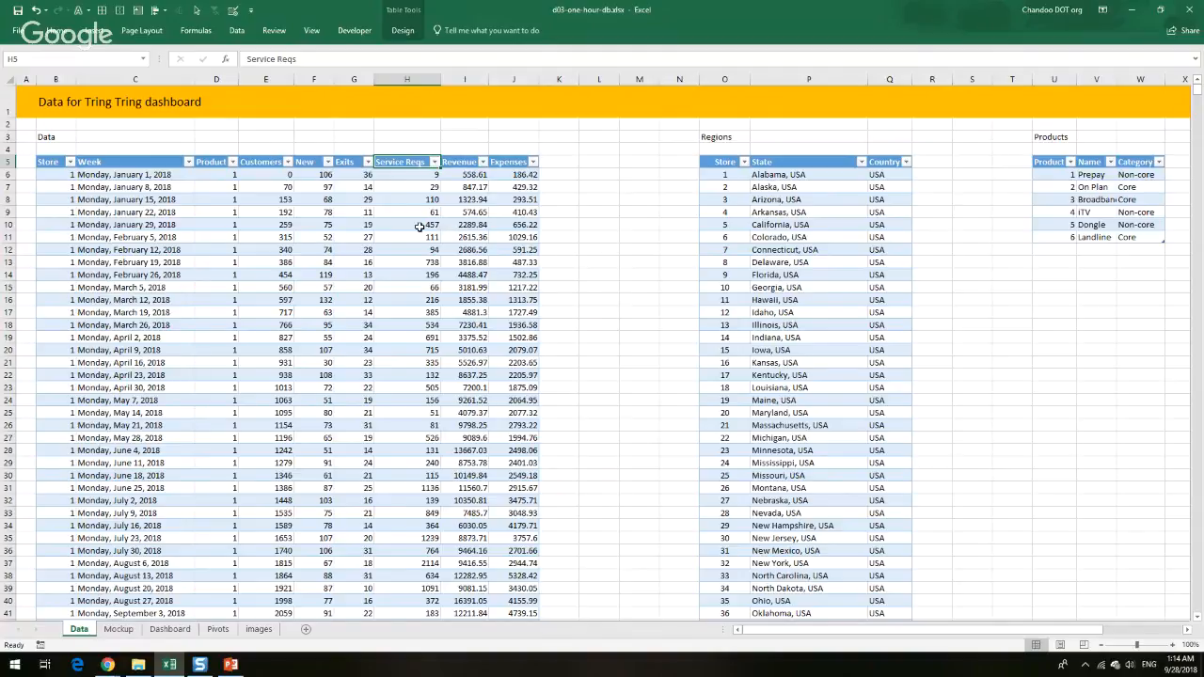
pyautogui.click(467, 166)
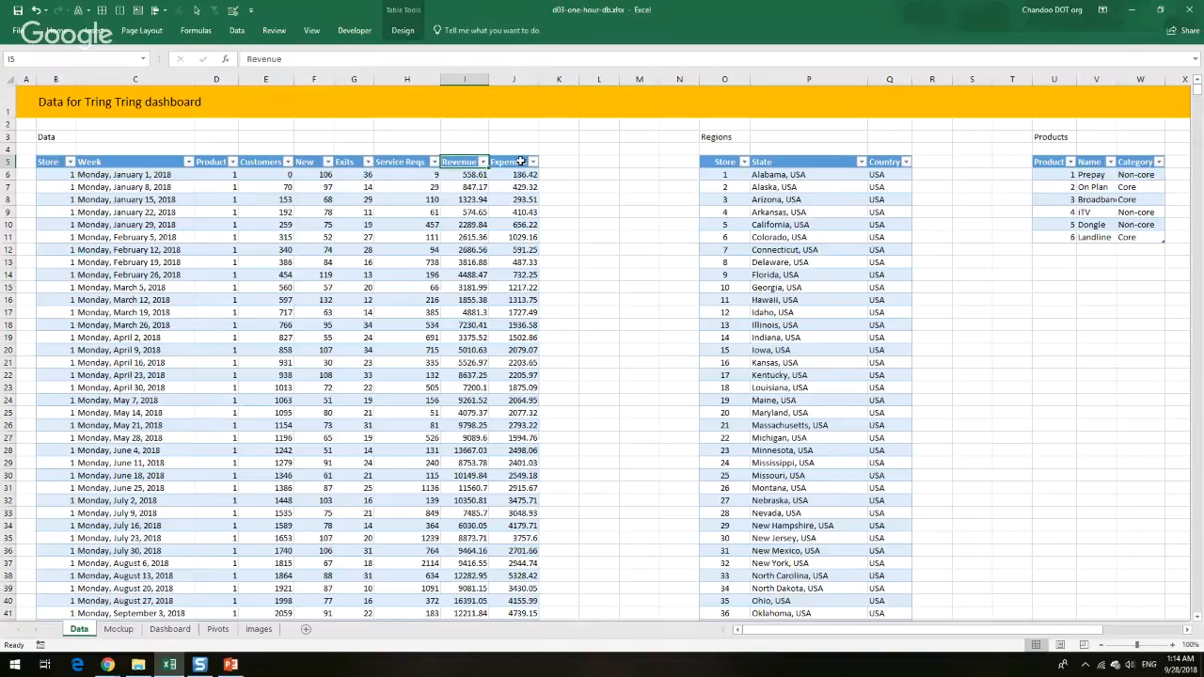
pyautogui.click(520, 161)
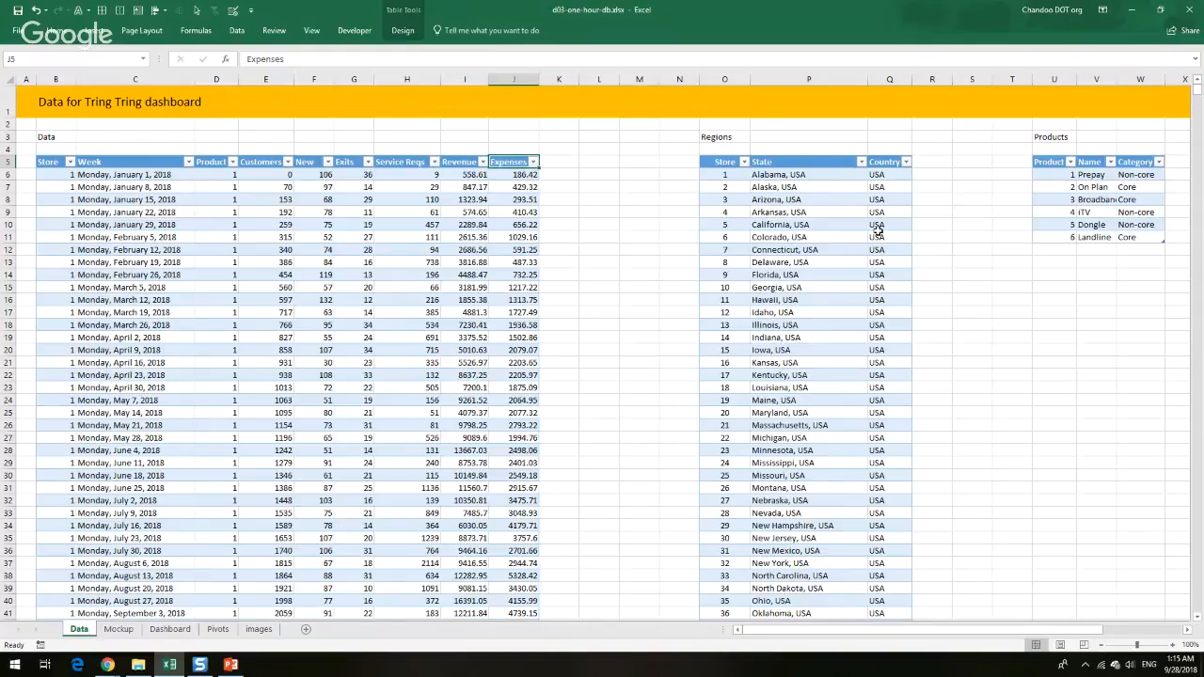
# Check which countries and states the Regions table contains
pyautogui.click(906, 161)
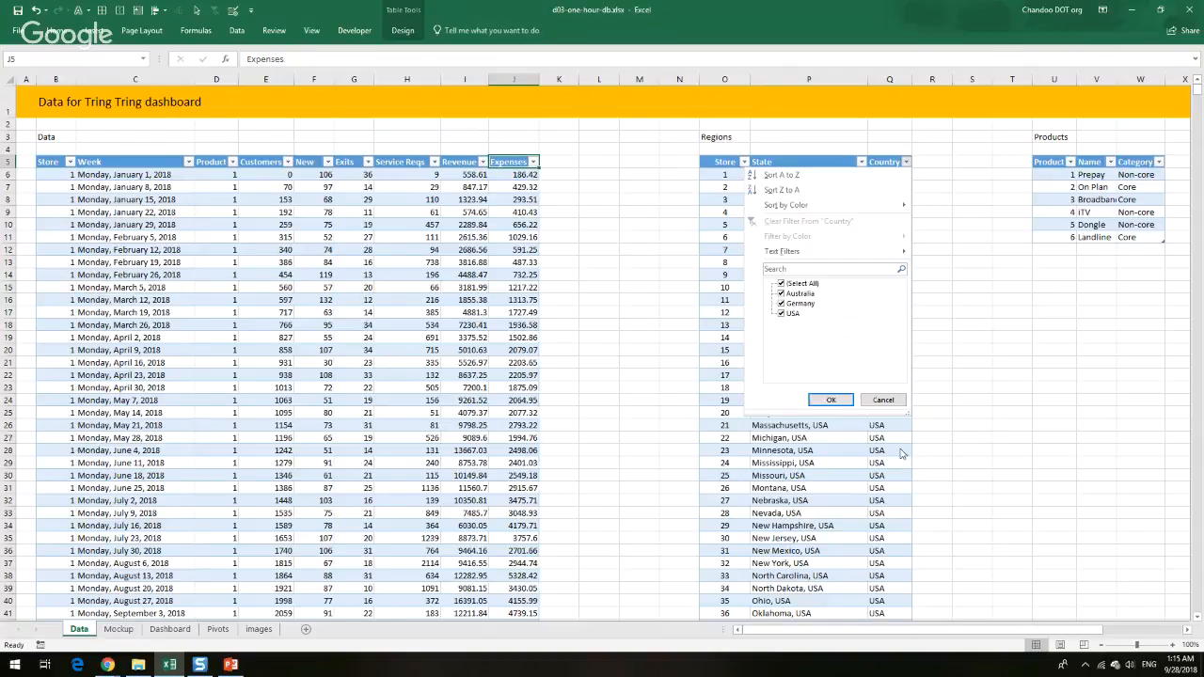
pyautogui.click(830, 399)
pyautogui.click(801, 174)
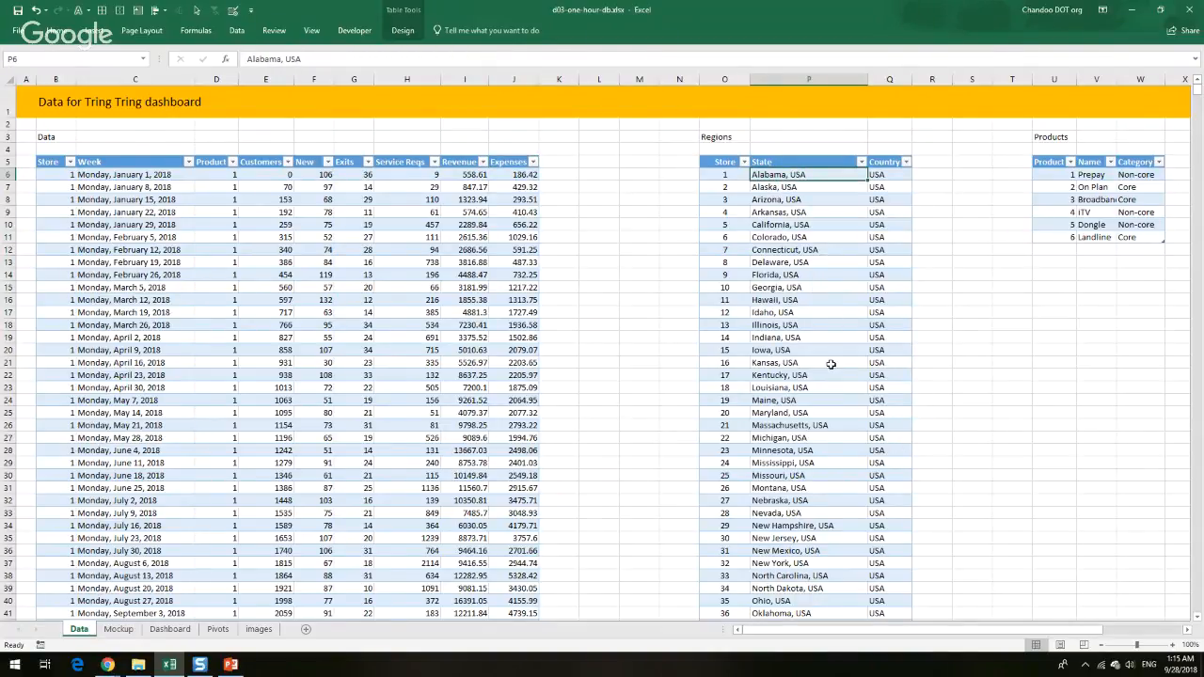
pyautogui.scroll(-10, 830, 364)
pyautogui.scroll(-1, 819, 393)
pyautogui.scroll(11, 827, 395)
# Widen the Name column of the Products table so the full product names fit
pyautogui.moveTo(947, 634); pyautogui.dragTo(1020, 632)
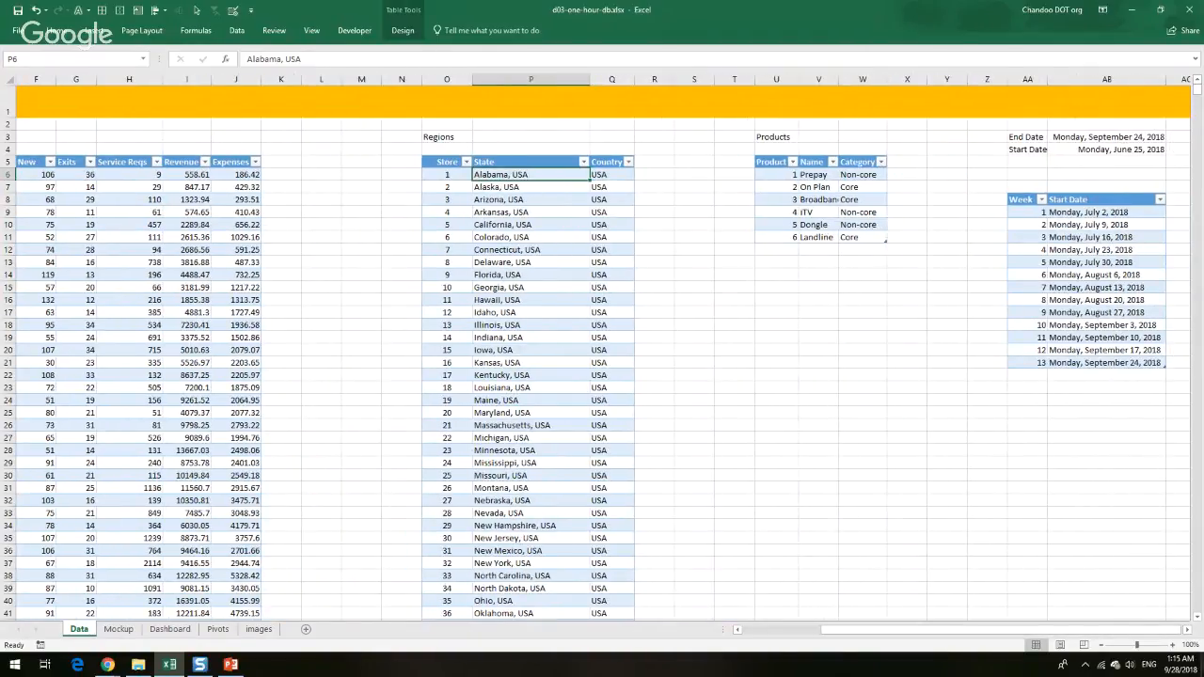
pyautogui.click(1182, 645)
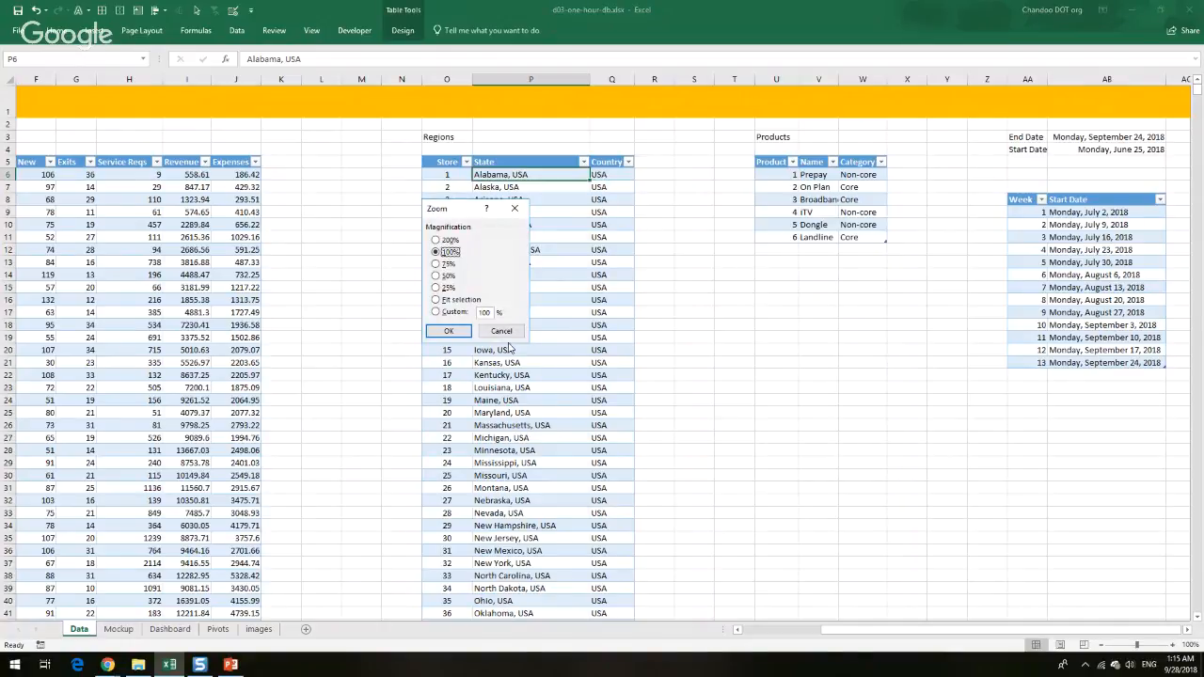
pyautogui.click(502, 331)
pyautogui.click(1171, 645)
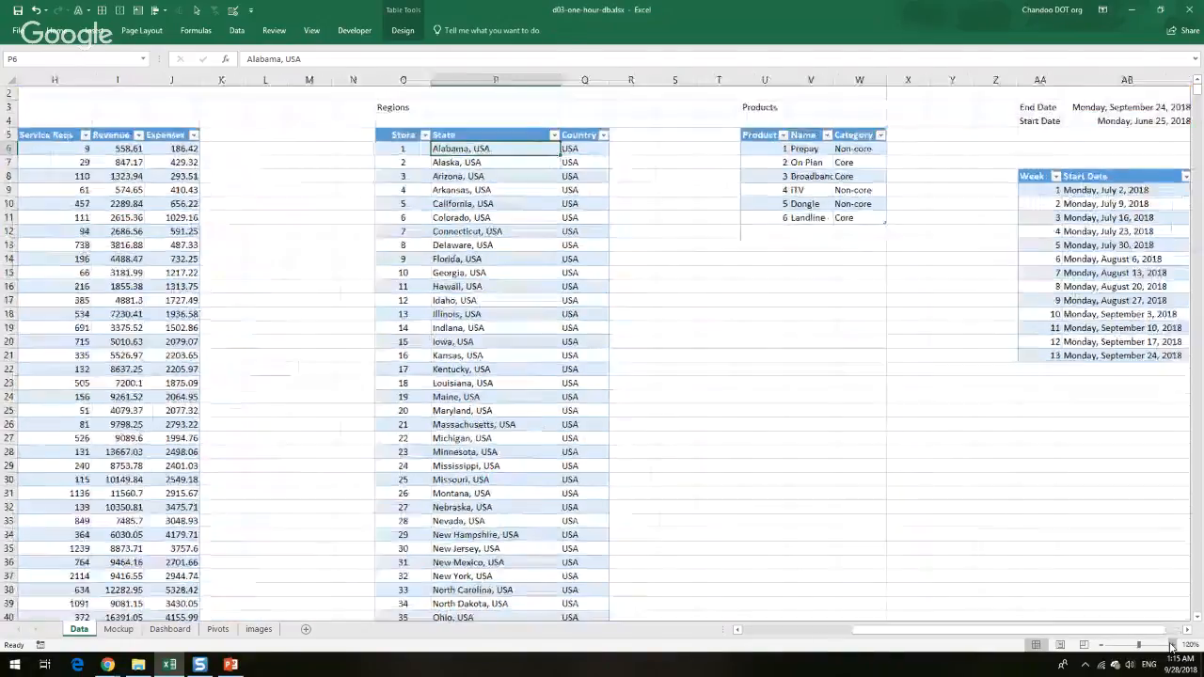
pyautogui.click(1171, 645)
pyautogui.click(1171, 645)
pyautogui.click(1171, 645)
pyautogui.click(1171, 645)
pyautogui.scroll(2, 991, 392)
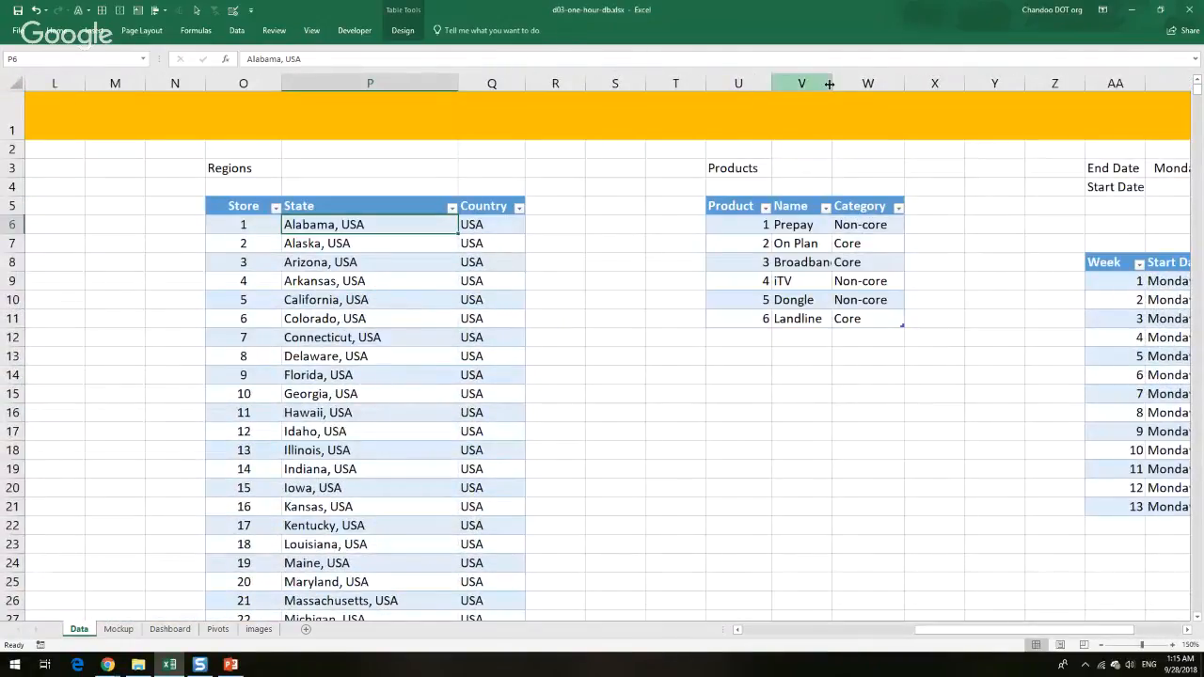
pyautogui.moveTo(831, 84); pyautogui.dragTo(874, 83)
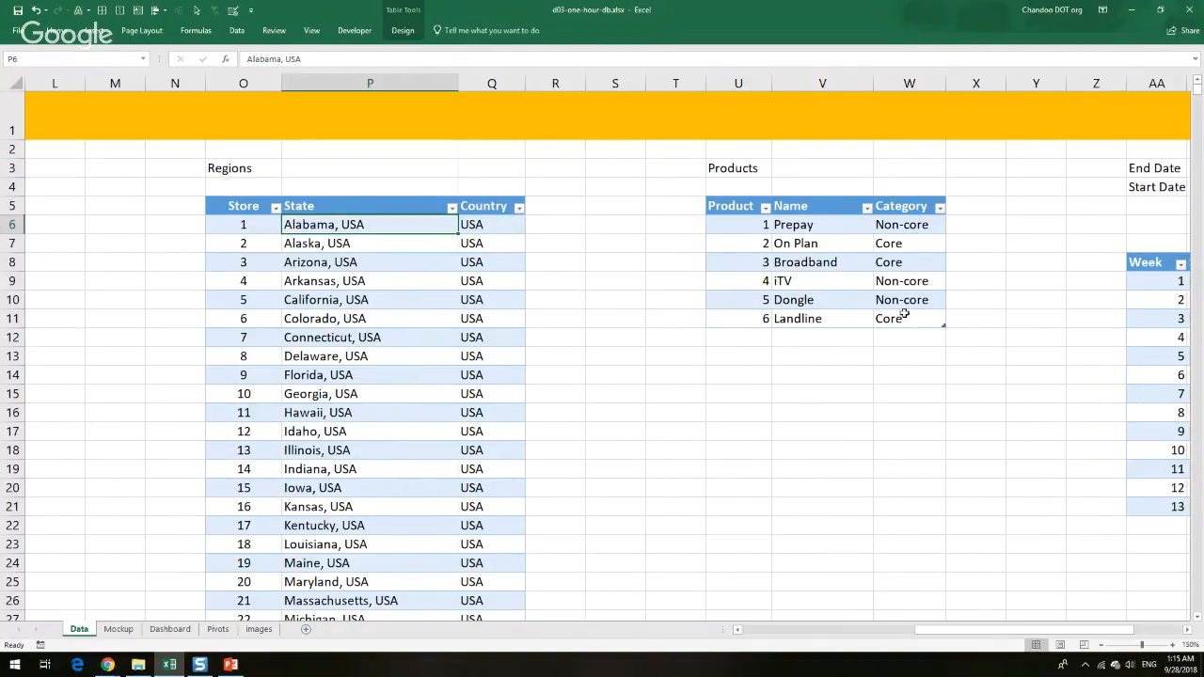
# Compare the Store and Product codes of the first data record with the Regions and Products lookup tables
pyautogui.click(1104, 645)
pyautogui.click(1104, 645)
pyautogui.click(1105, 645)
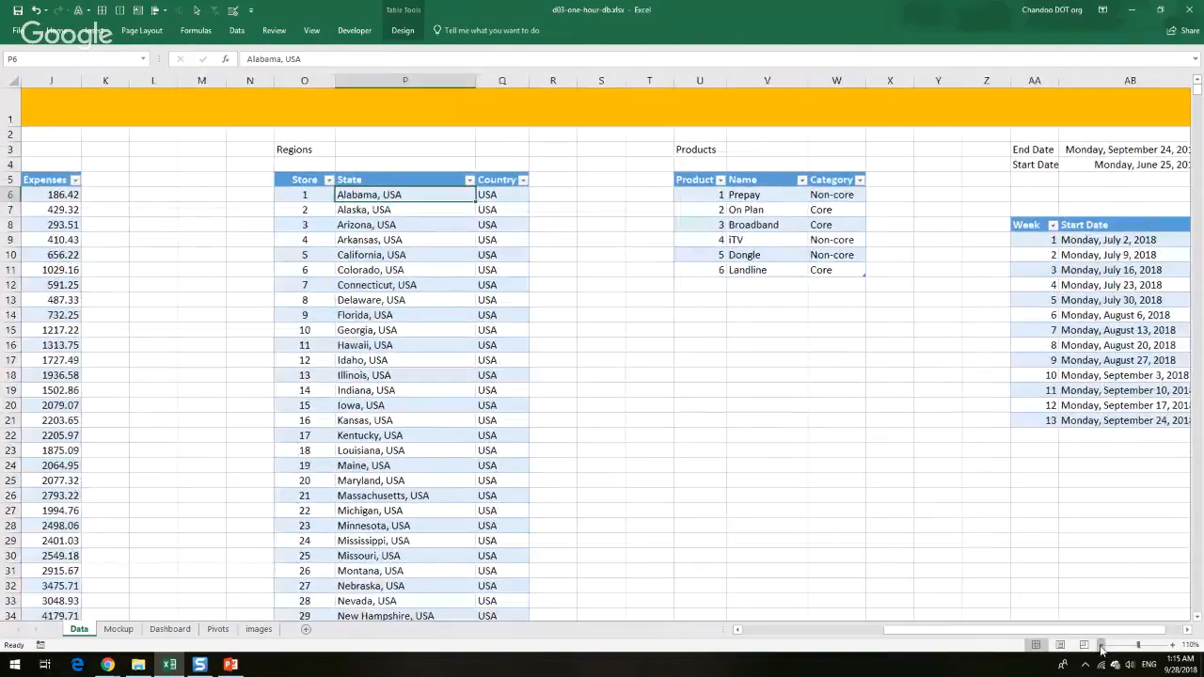
pyautogui.click(1104, 645)
pyautogui.moveTo(1136, 628); pyautogui.dragTo(1137, 628)
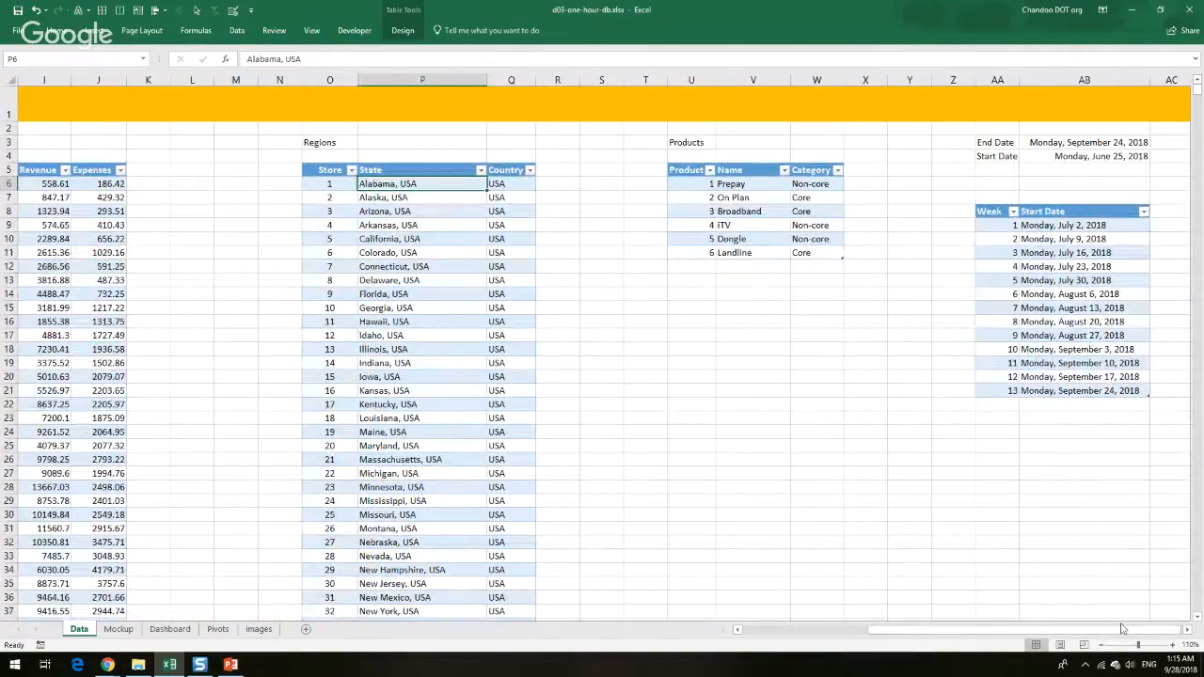
pyautogui.click(844, 630)
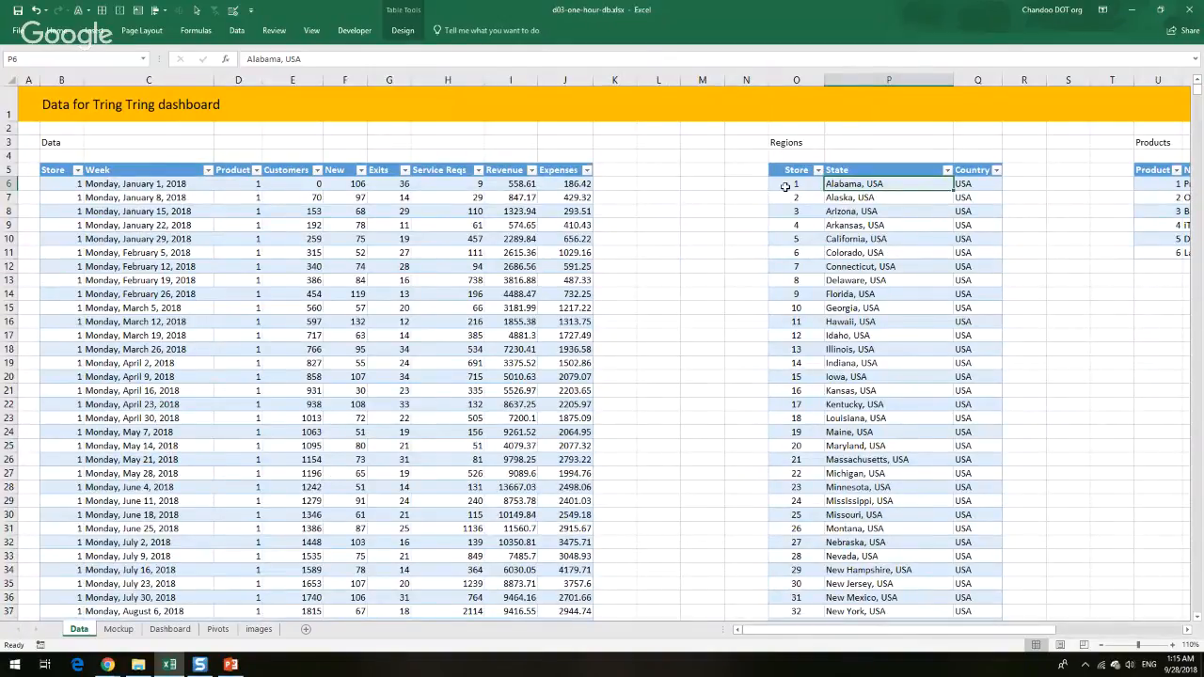
pyautogui.click(60, 186)
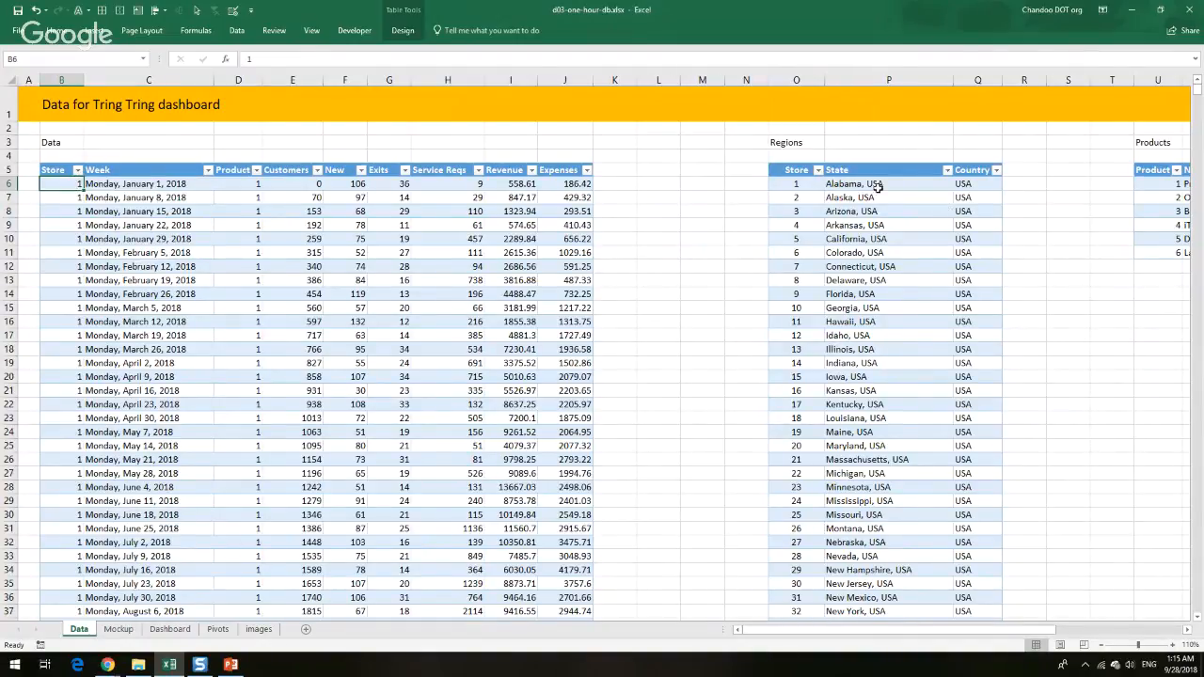
pyautogui.click(107, 184)
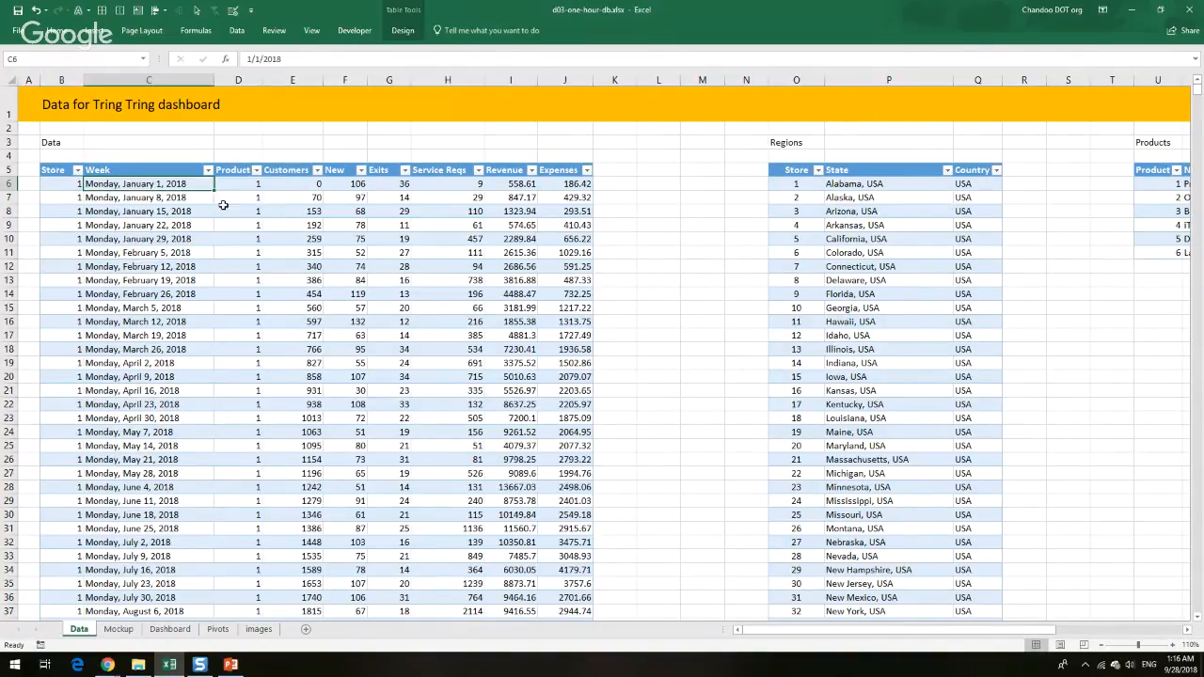
pyautogui.click(258, 183)
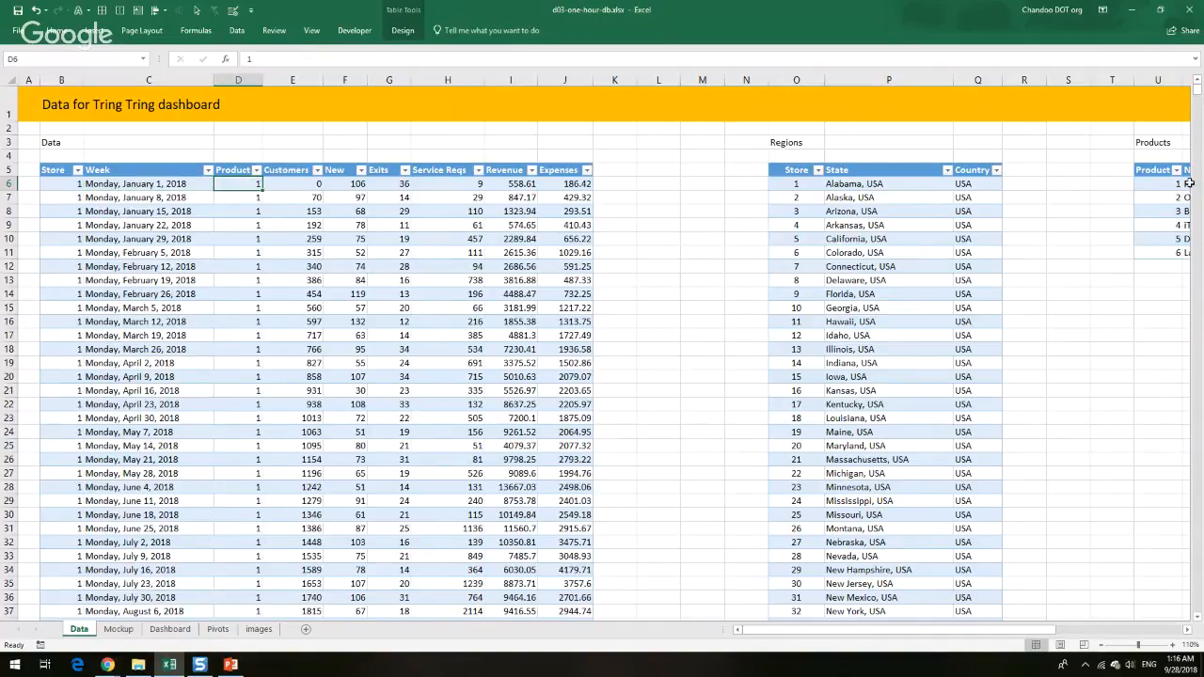
# Examine the Customers, New, Exits and Service Reqs figures of the January 1, 2018 record and the weekly rows below it
pyautogui.click(306, 187)
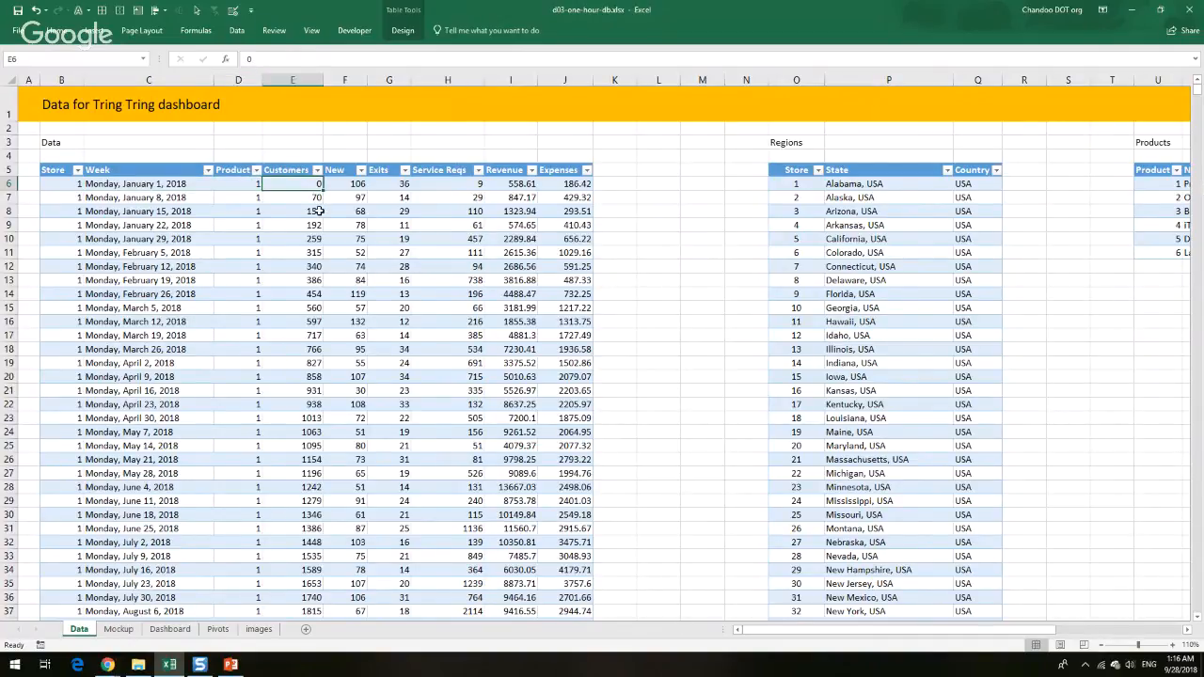
pyautogui.click(349, 187)
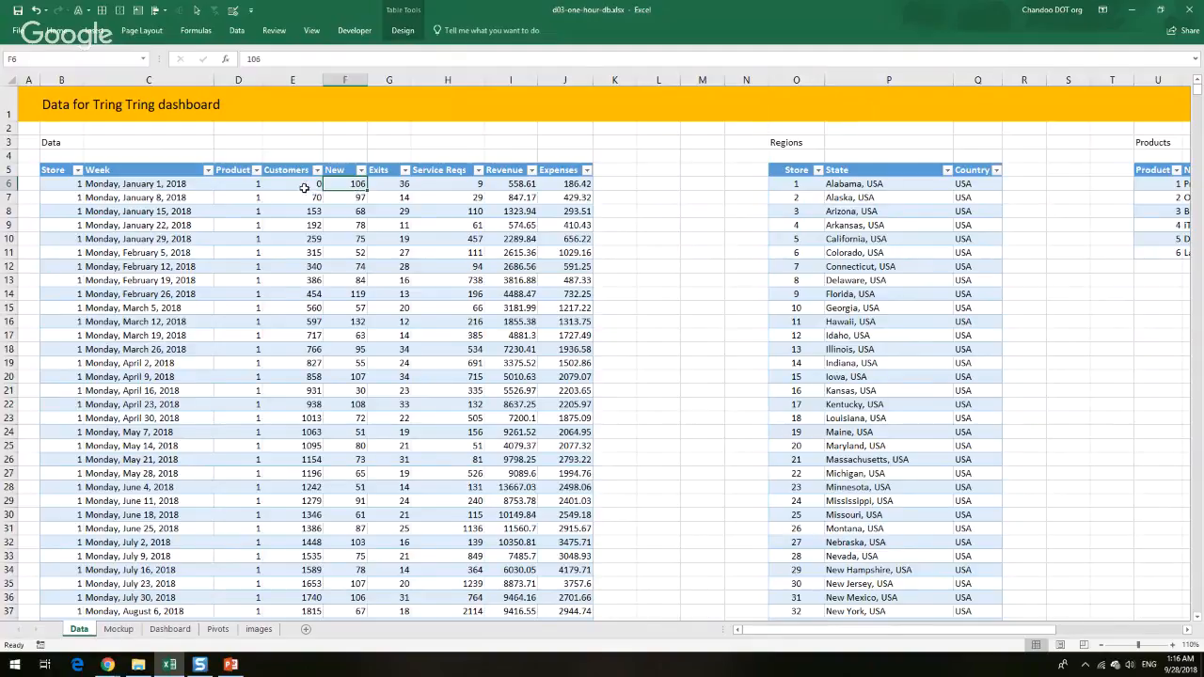
pyautogui.click(305, 185)
pyautogui.click(347, 185)
pyautogui.click(396, 185)
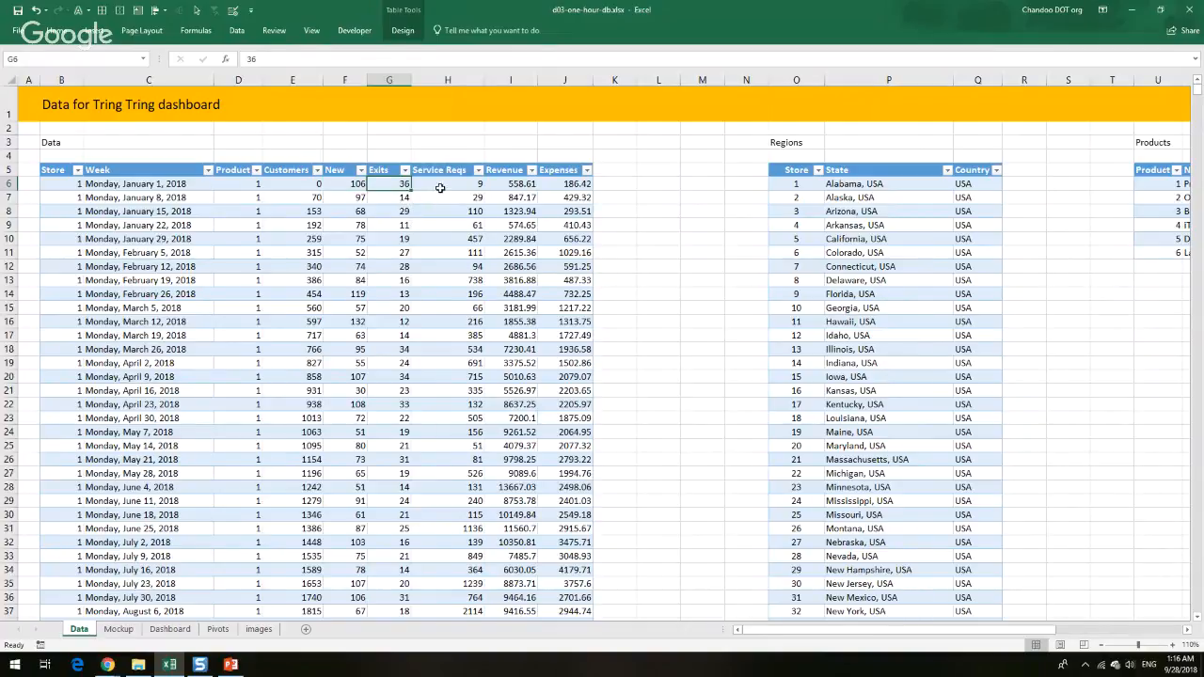
pyautogui.click(448, 187)
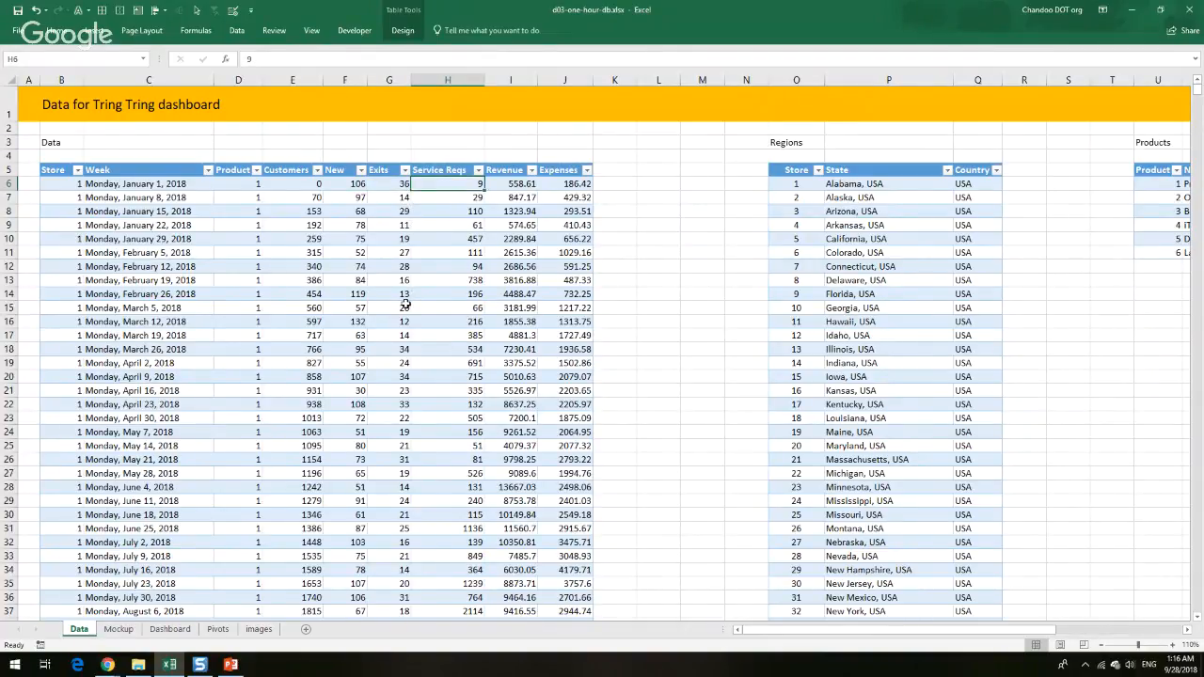
pyautogui.scroll(-8, 406, 300)
pyautogui.scroll(8, 407, 301)
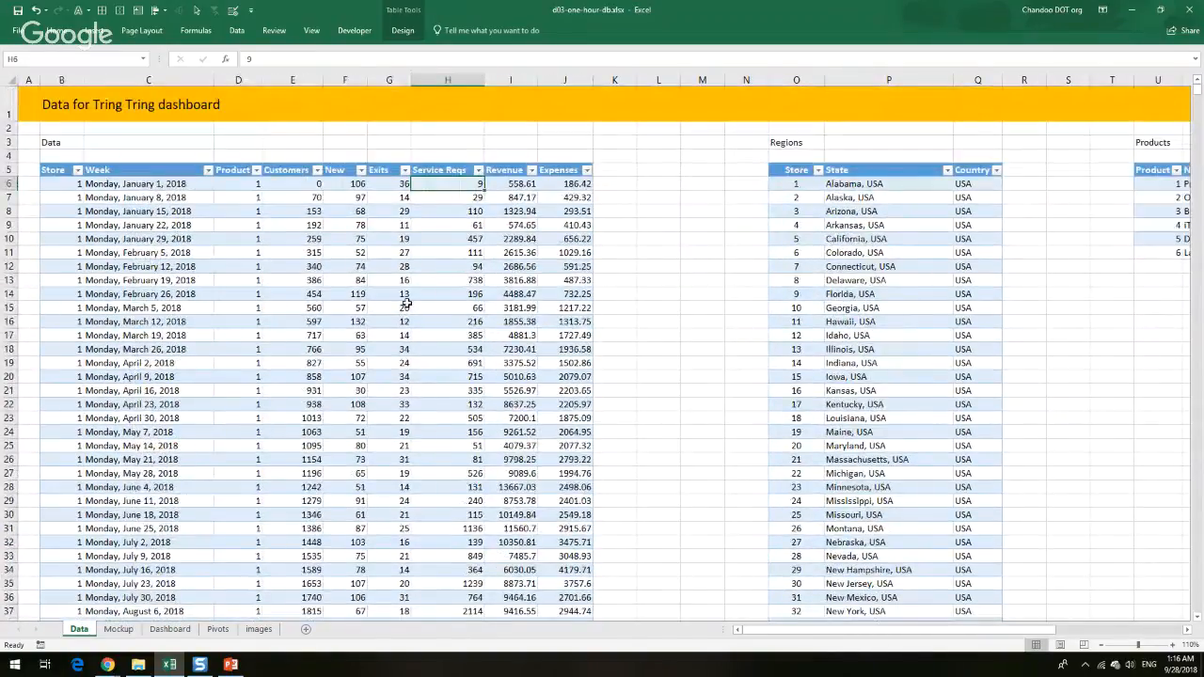
pyautogui.scroll(-2, 406, 301)
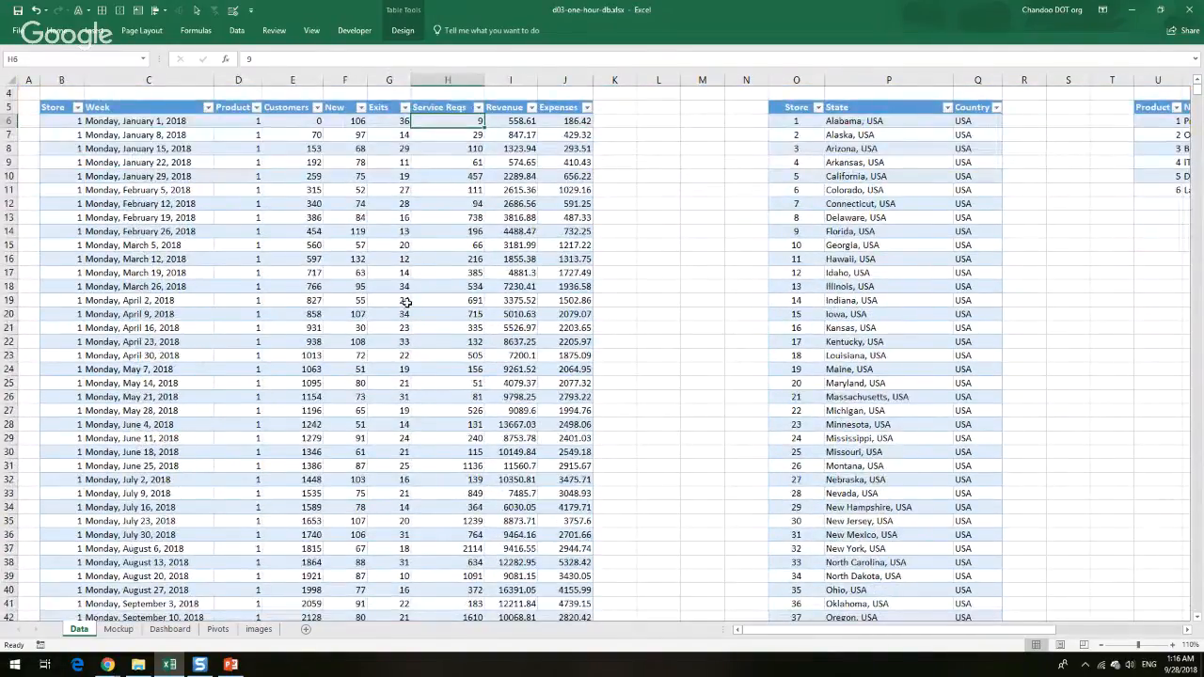
pyautogui.scroll(2, 404, 296)
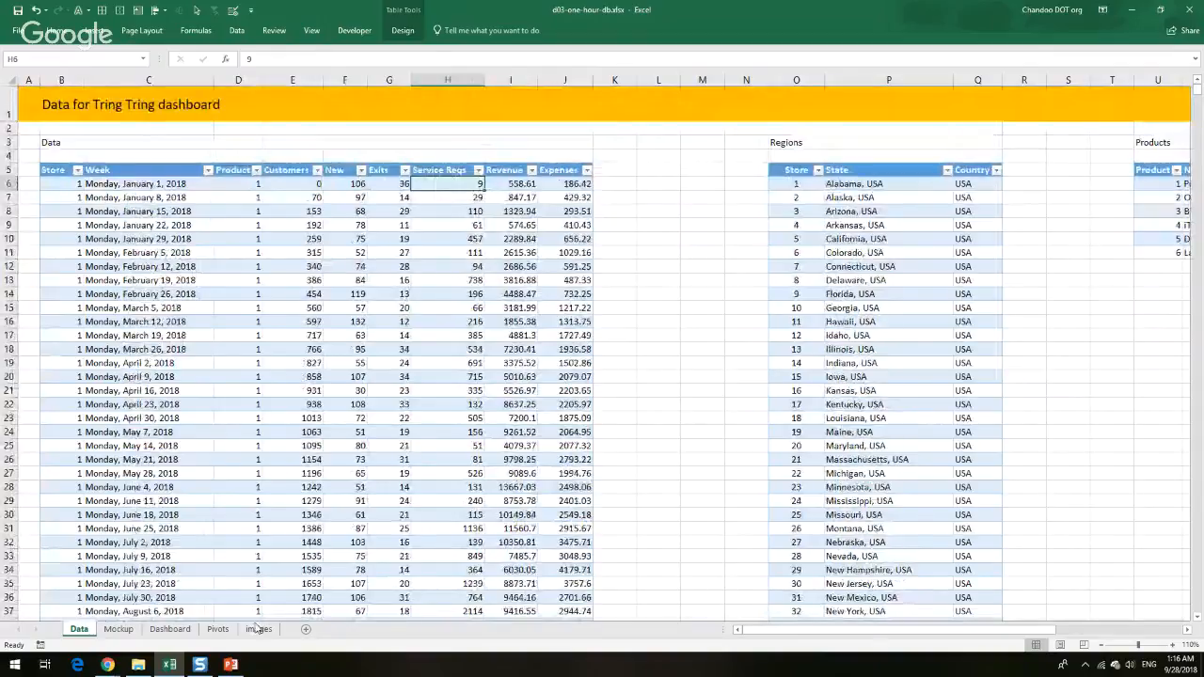
# Open the workbook d03-one-hour-db-wip.xlsx from the 03-dashboard-in-hour folder and check its images and data sheets
pyautogui.click(138, 665)
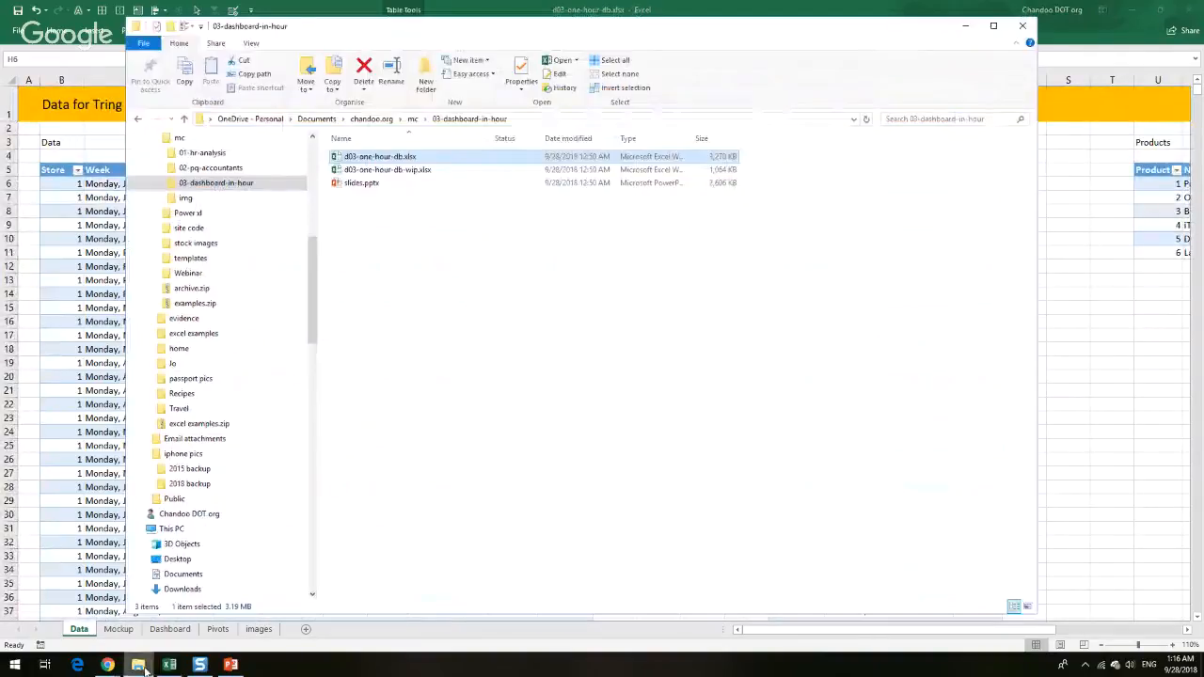
pyautogui.click(399, 172)
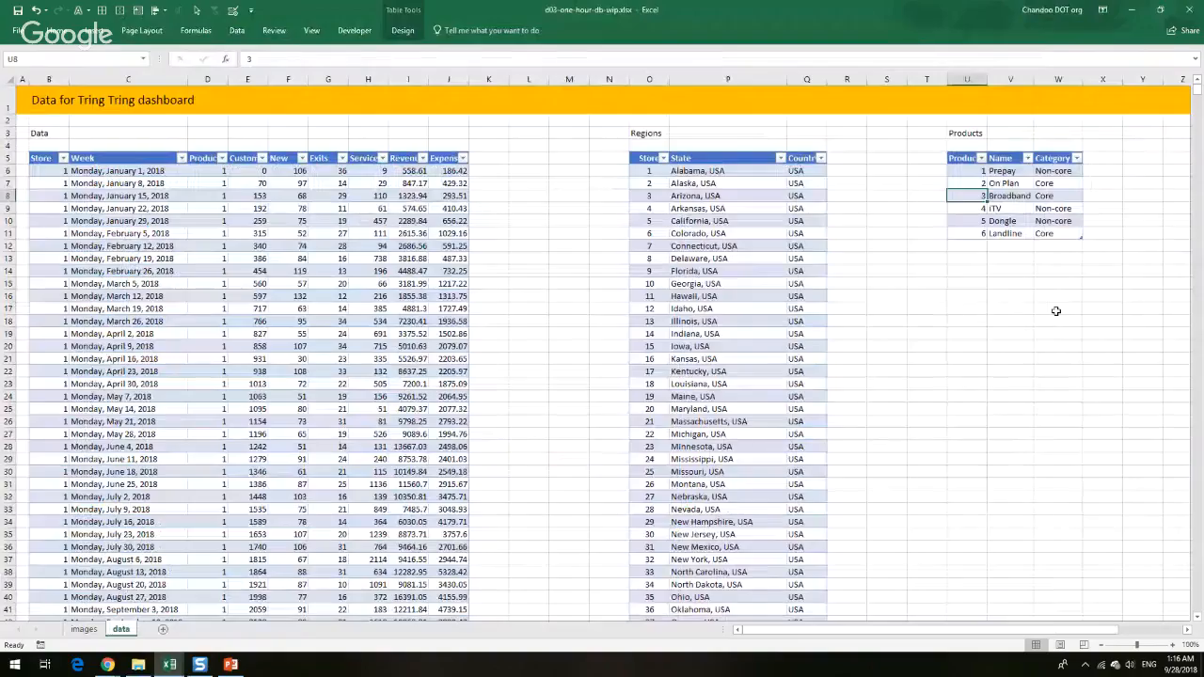
pyautogui.click(83, 630)
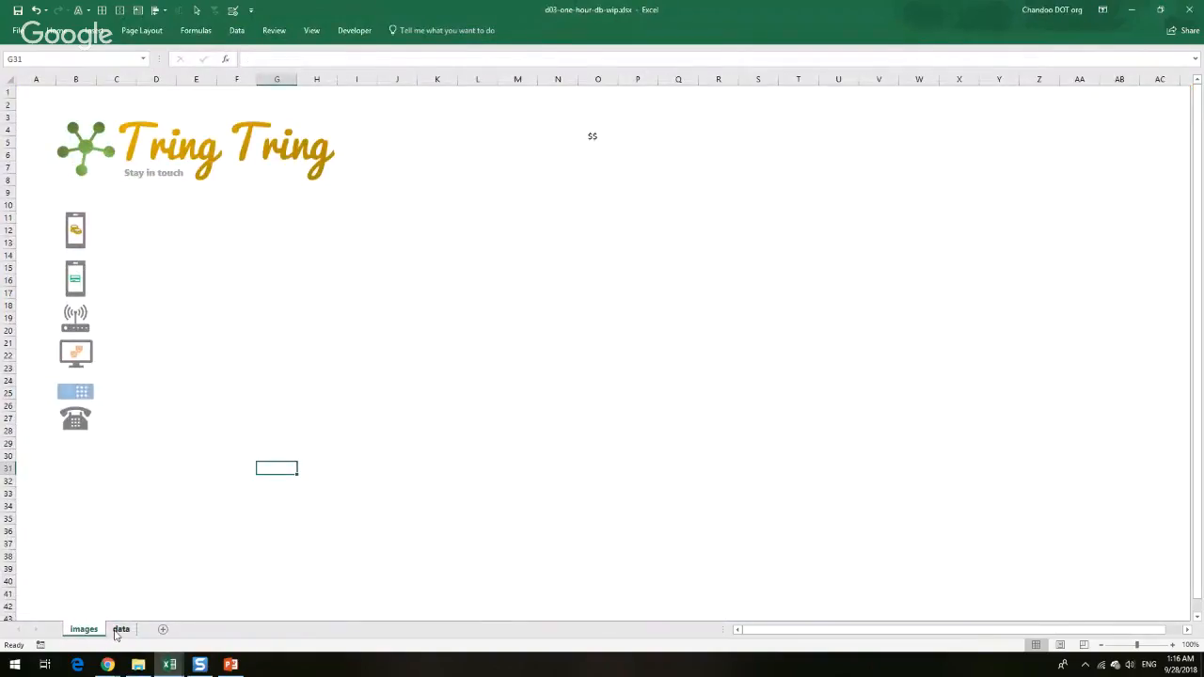
pyautogui.click(118, 630)
pyautogui.click(83, 629)
pyautogui.click(121, 629)
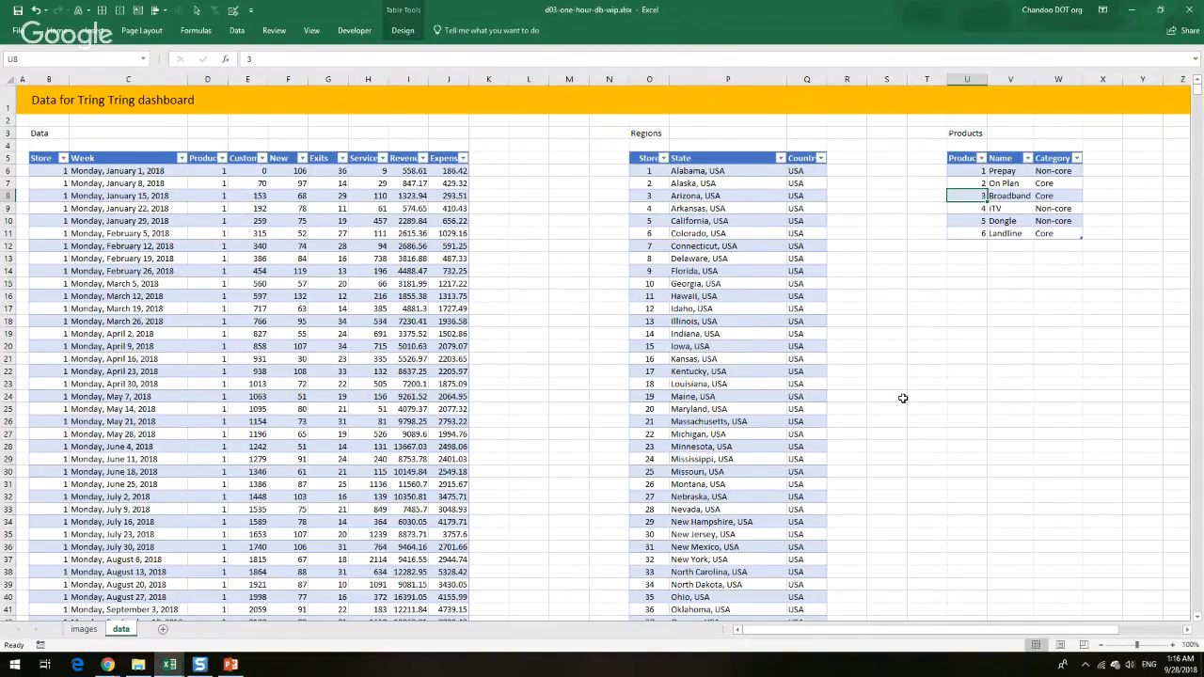
# Switch to slides.pptx in PowerPoint and read the dashboard questions on the Goals slide
pyautogui.click(234, 668)
pyautogui.click(72, 238)
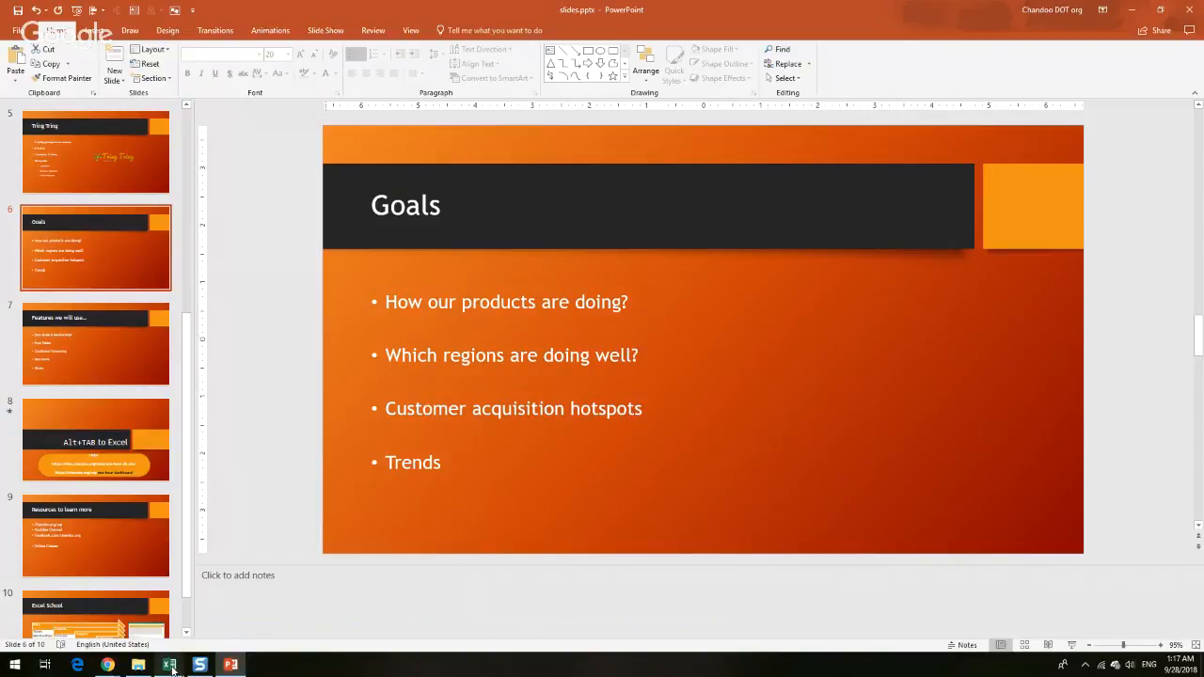
pyautogui.moveTo(172, 668)
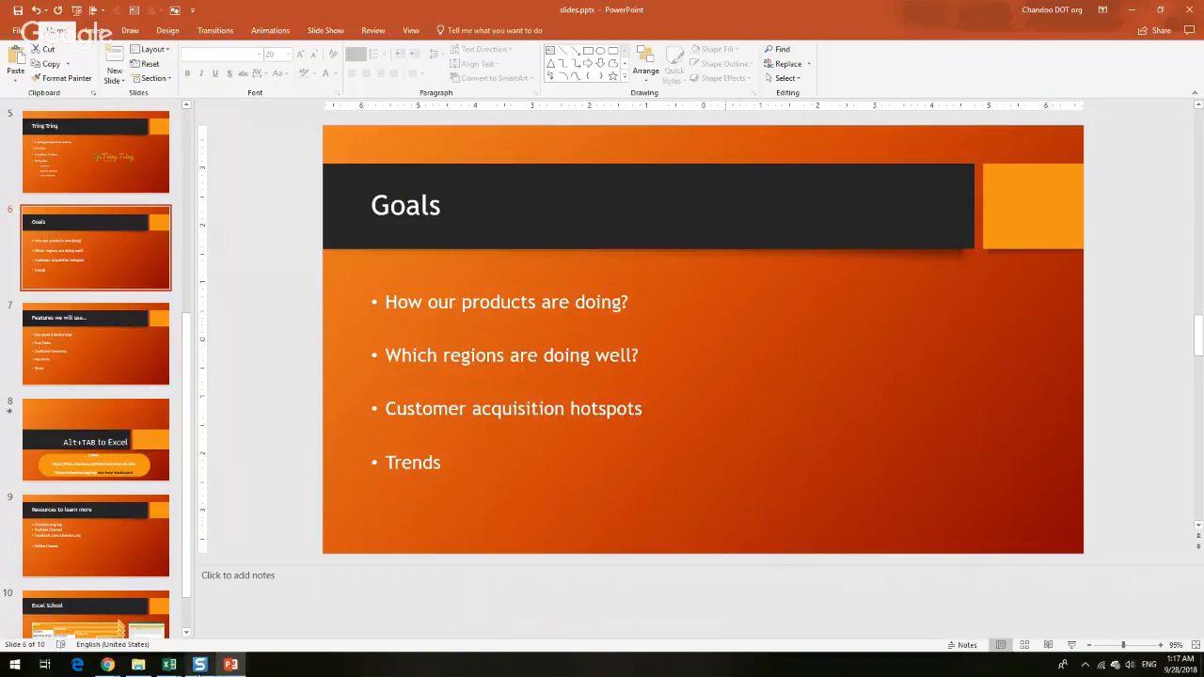
pyautogui.click(170, 665)
pyautogui.click(259, 631)
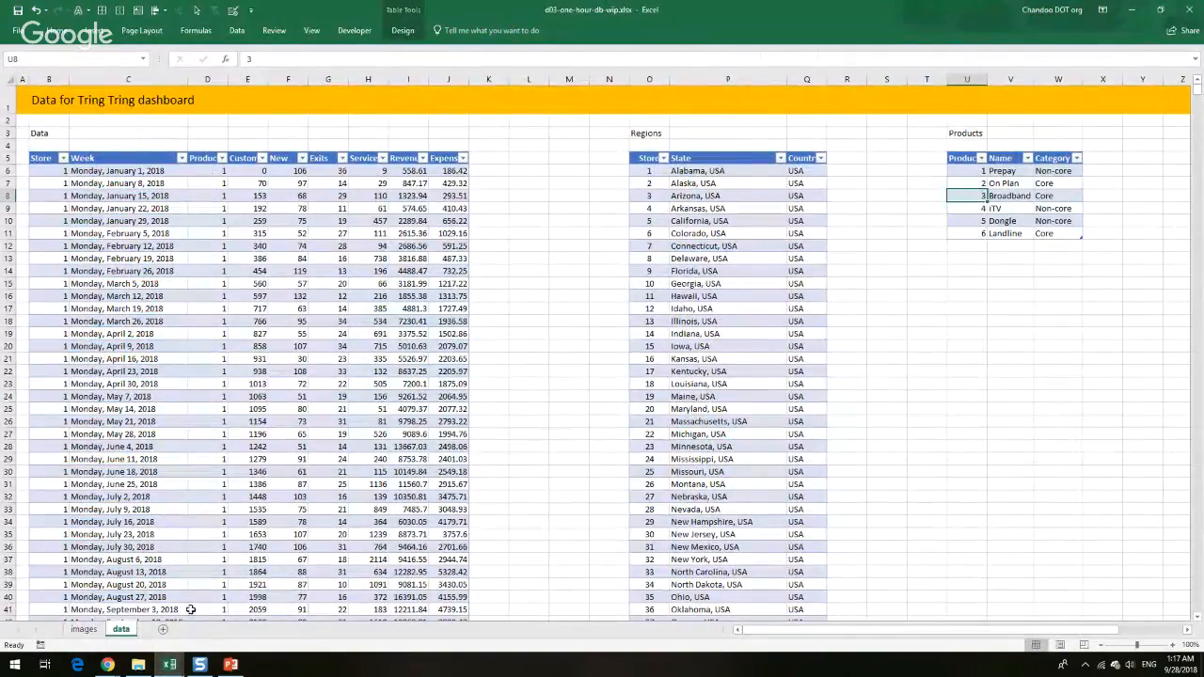
pyautogui.click(232, 665)
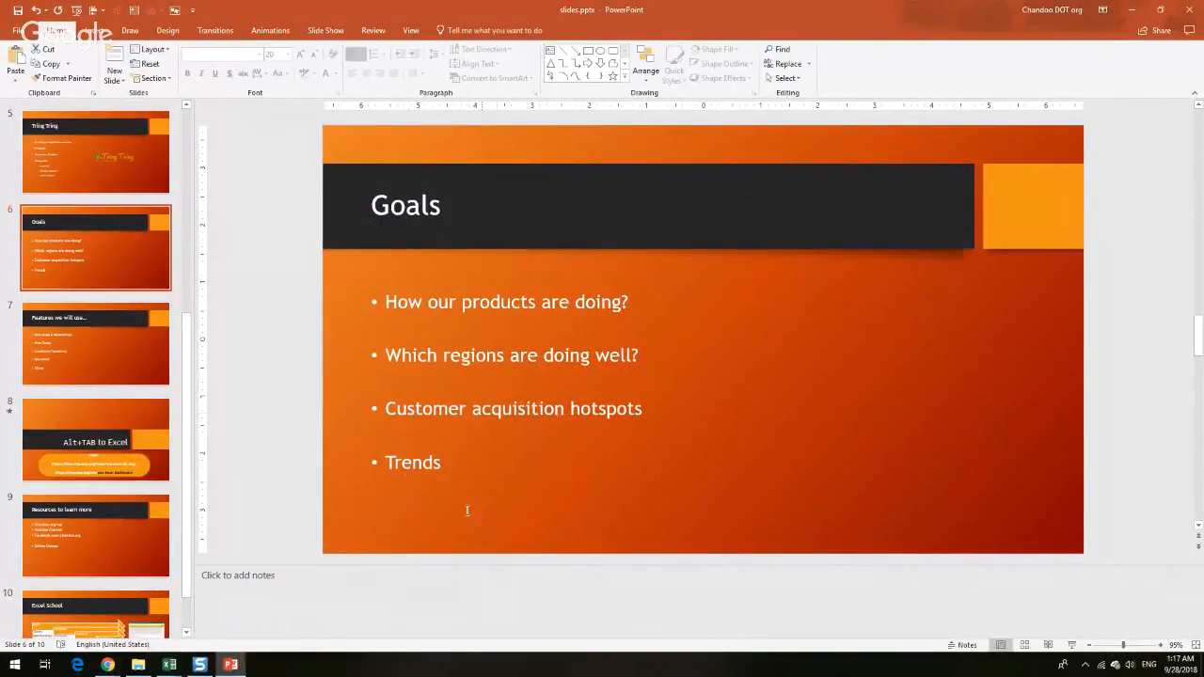
# Switch back to d03-one-hour-db.xlsx in Excel and view the dashboard layout on the Mockup sheet
pyautogui.click(169, 664)
pyautogui.click(120, 638)
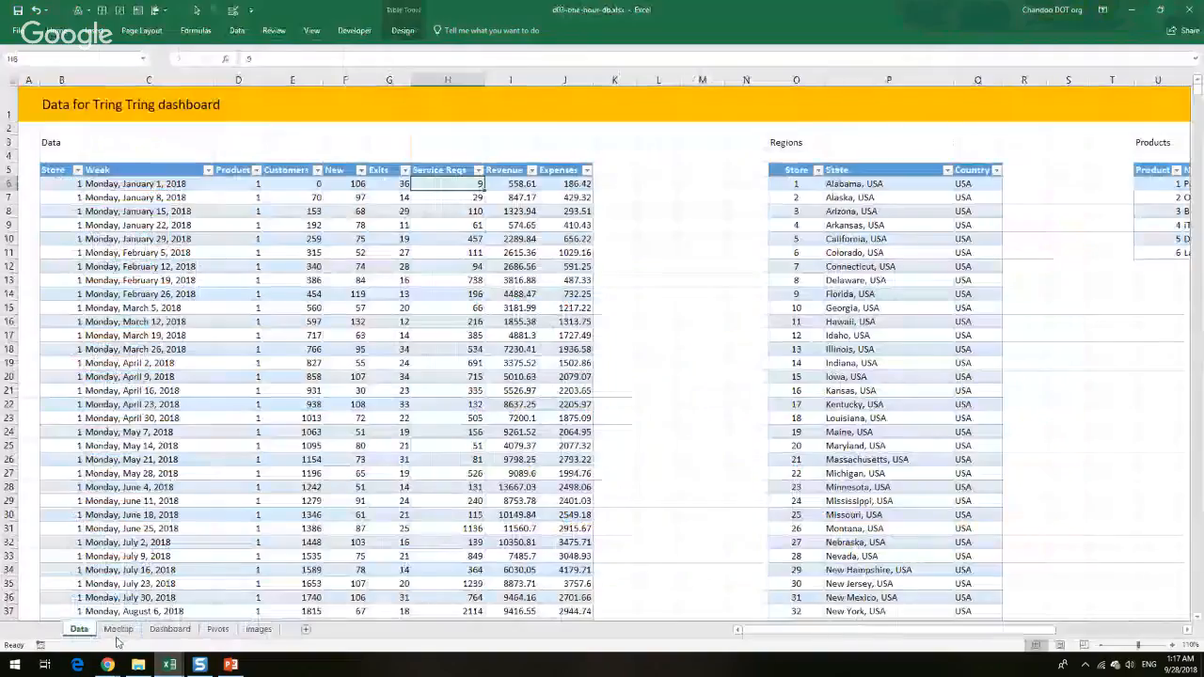
pyautogui.click(119, 630)
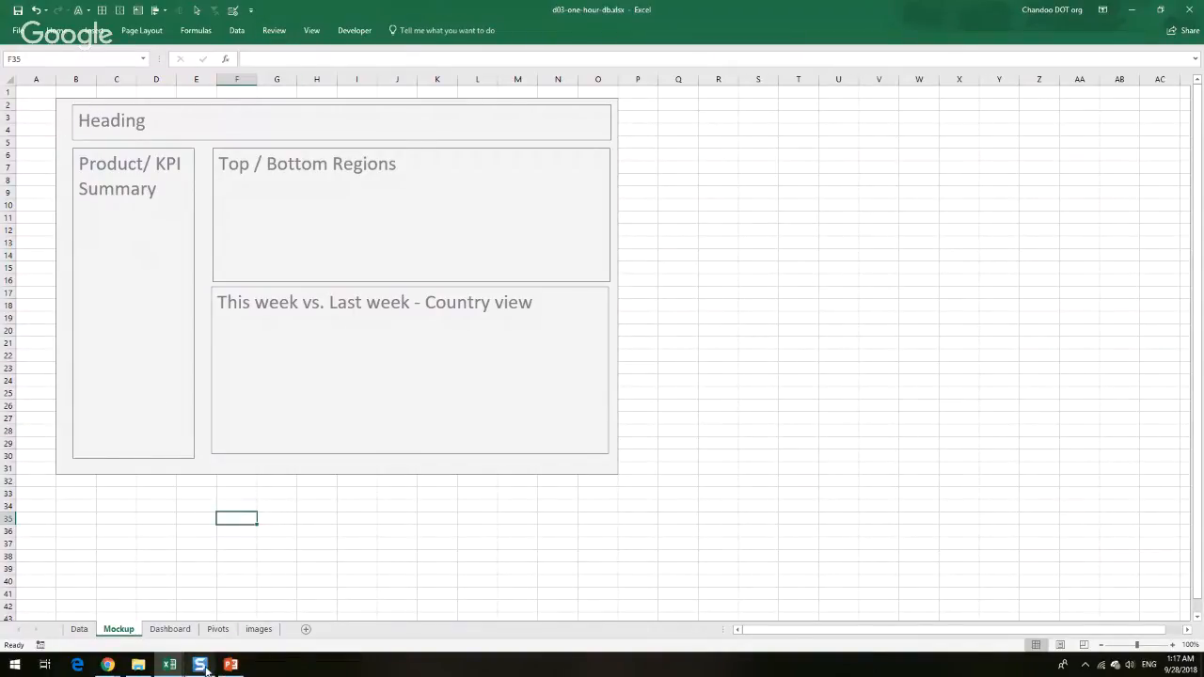
pyautogui.moveTo(217, 641)
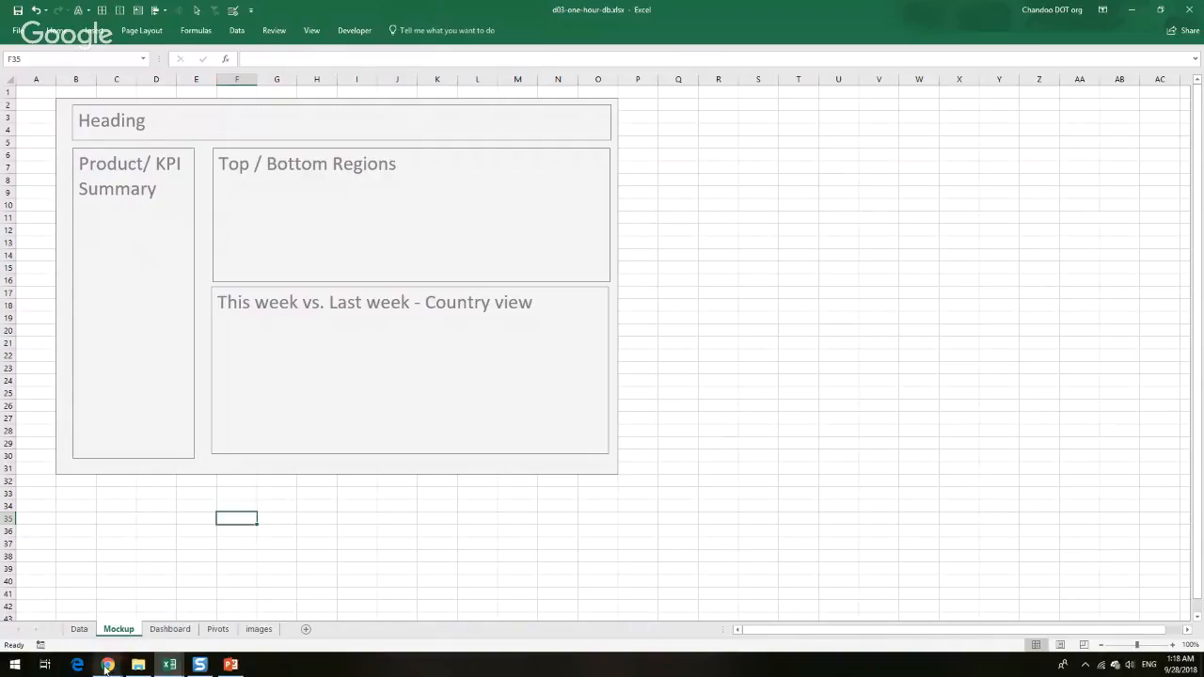
pyautogui.moveTo(107, 666)
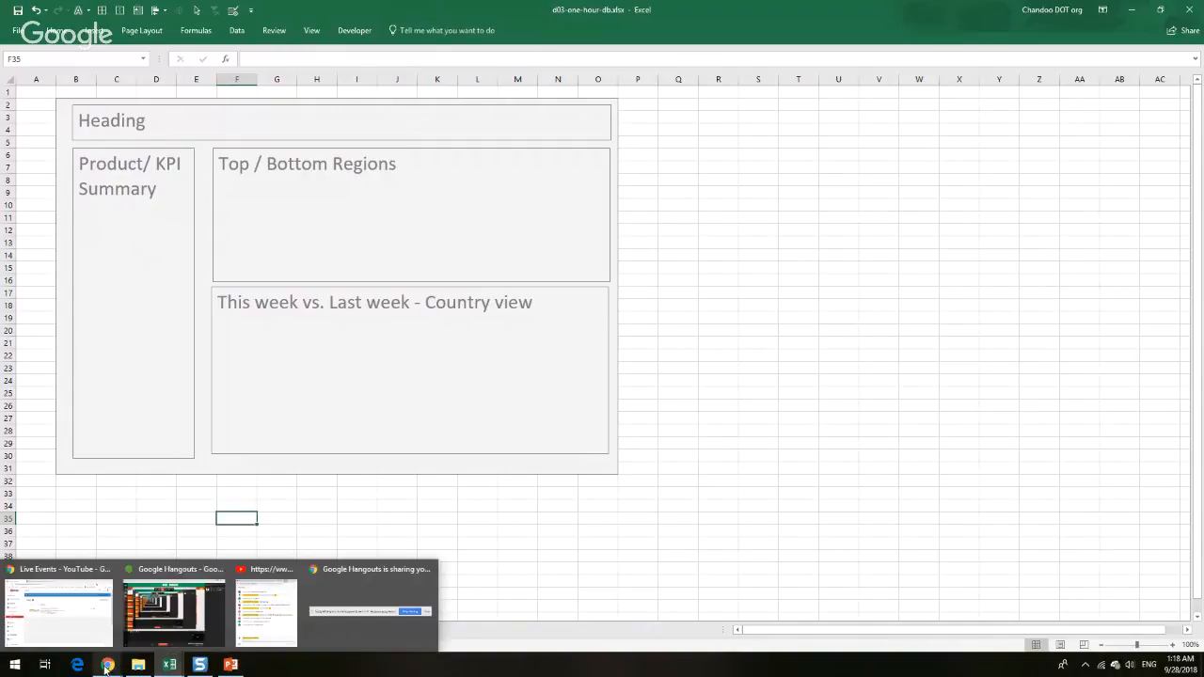
pyautogui.click(235, 665)
pyautogui.scroll(-2, 309, 565)
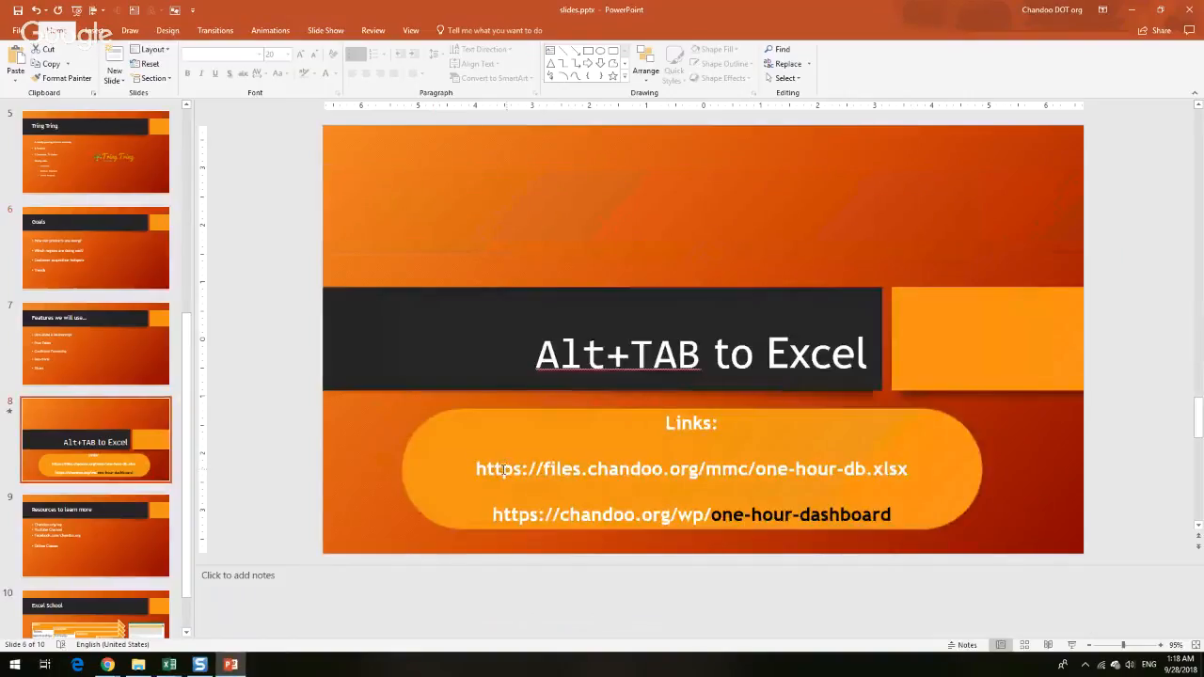
pyautogui.moveTo(479, 469); pyautogui.dragTo(945, 469)
pyautogui.hotkey('ctrl', 'c')
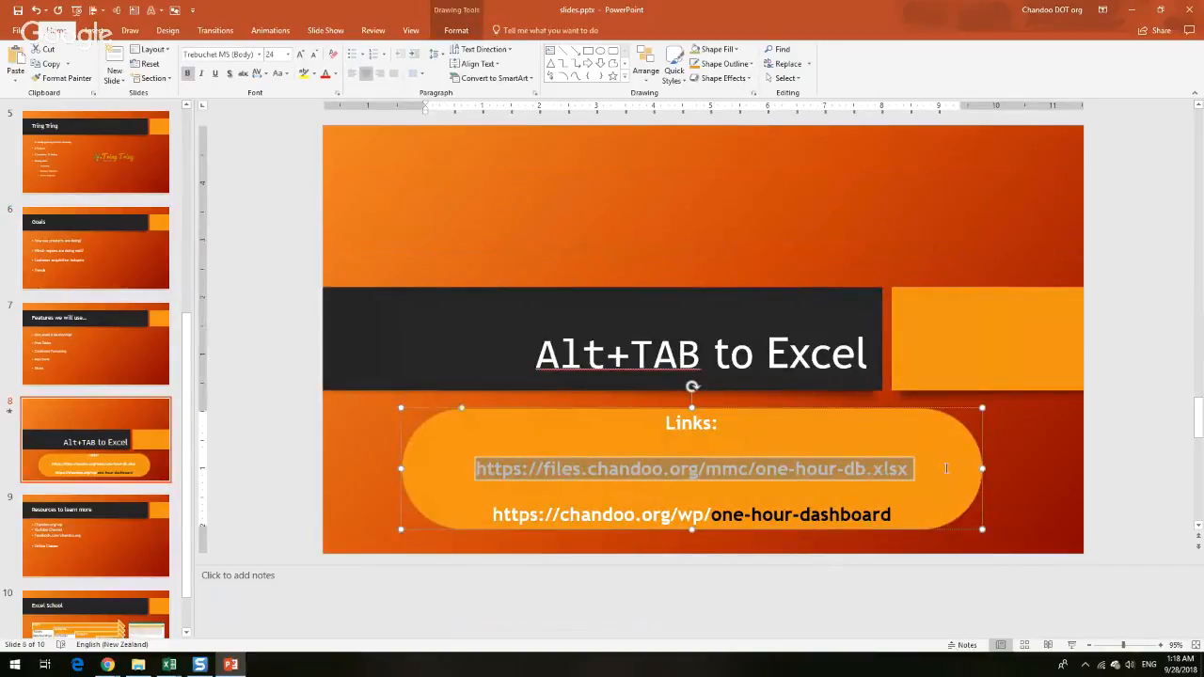
pyautogui.click(1006, 479)
# Switch to the YouTube live chat in Chrome and post the copied workbook link followed by "for the full file"
pyautogui.click(108, 665)
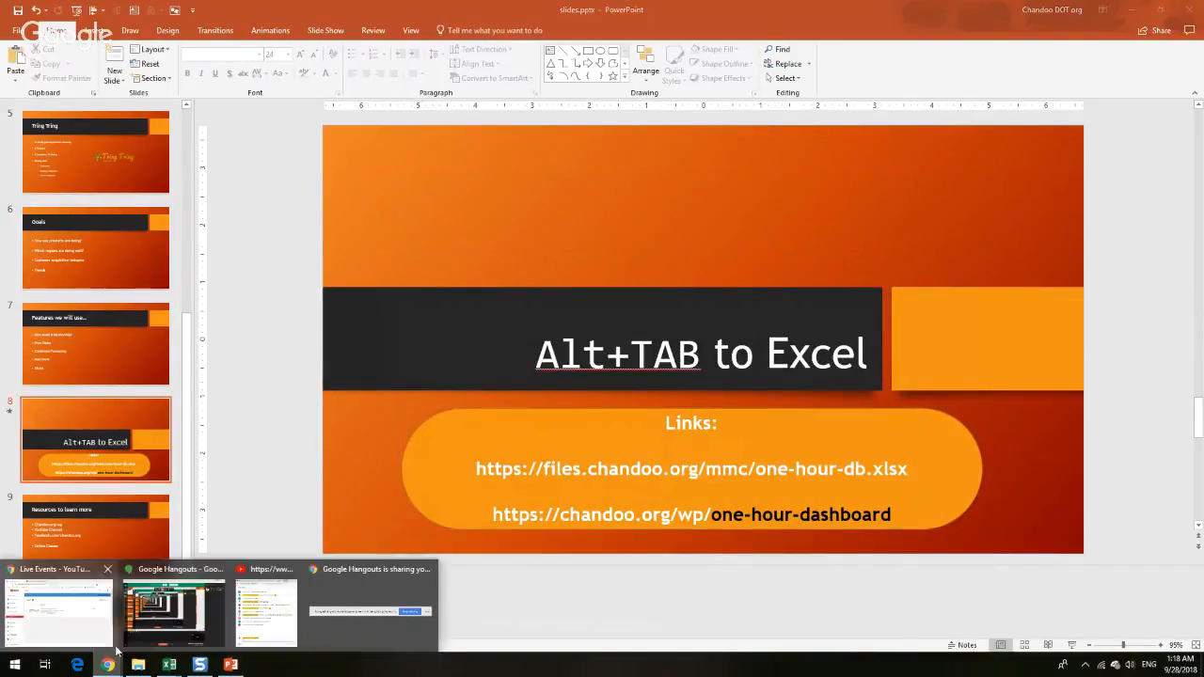
pyautogui.click(273, 626)
pyautogui.click(149, 369)
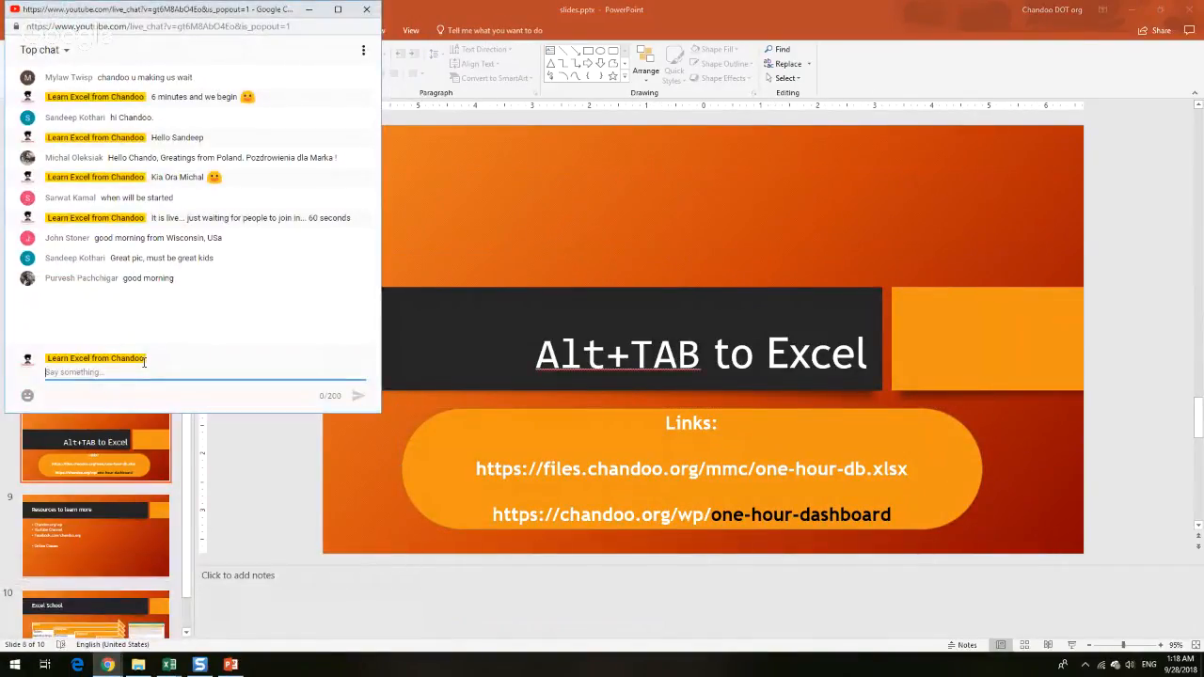
pyautogui.hotkey('ctrl', 'v')
pyautogui.write('f')
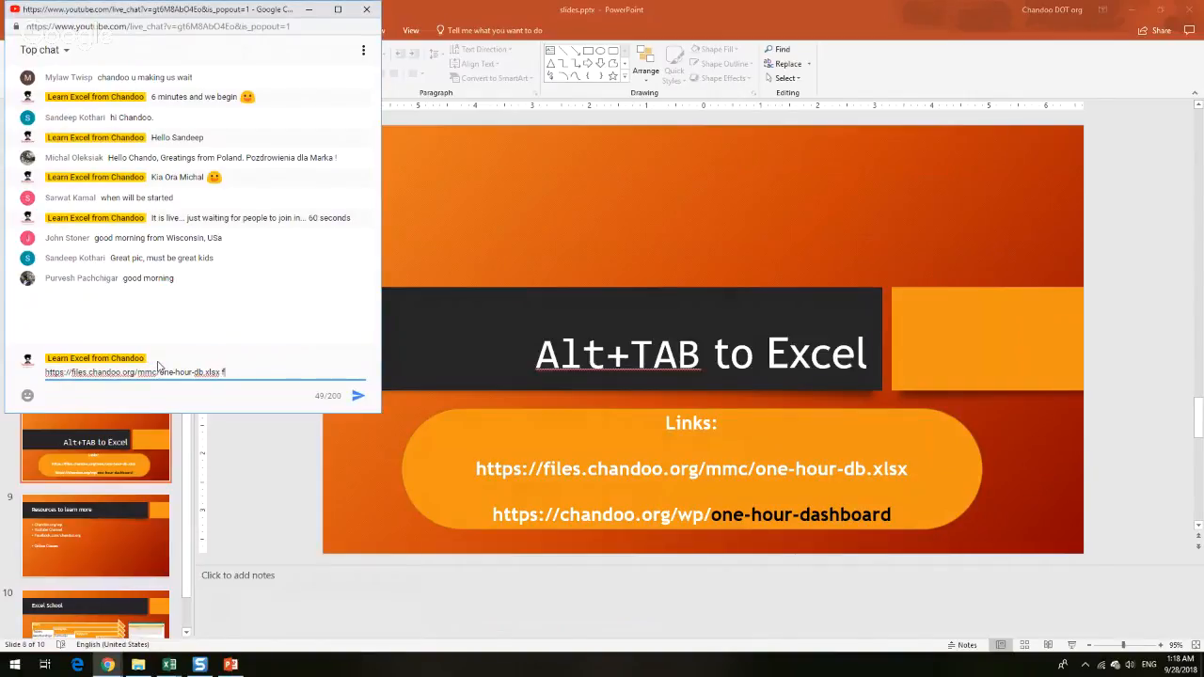
pyautogui.write('or th')
pyautogui.write('e full file')
pyautogui.press('Return')
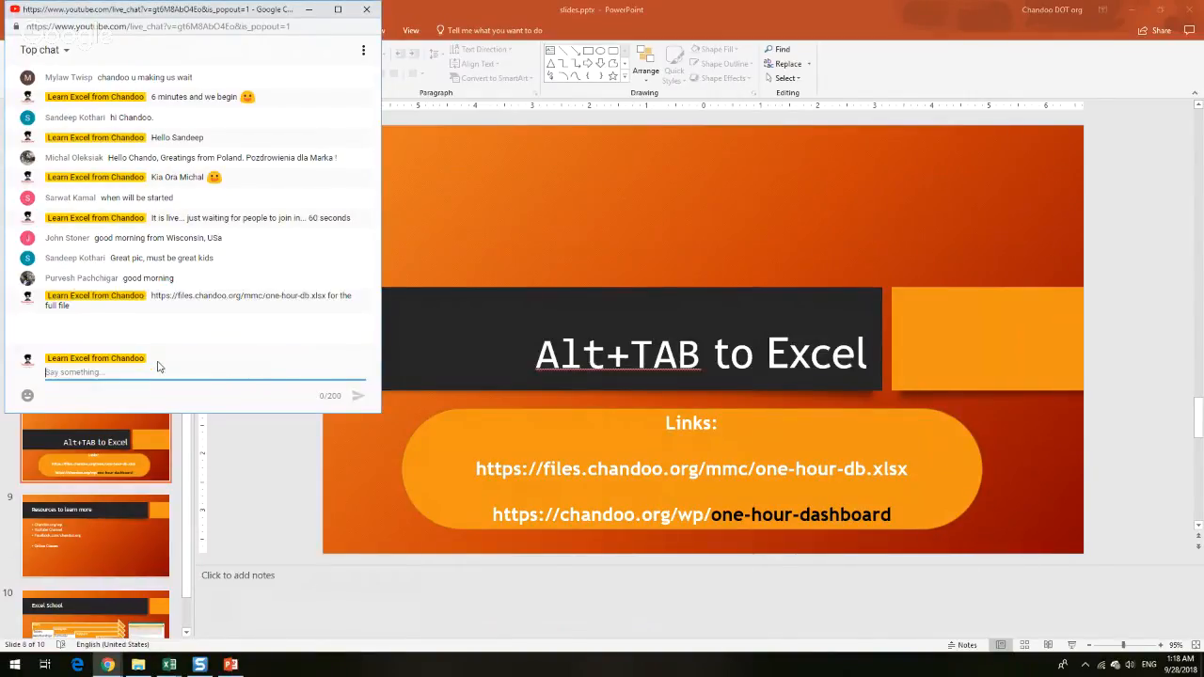
pyautogui.click(278, 483)
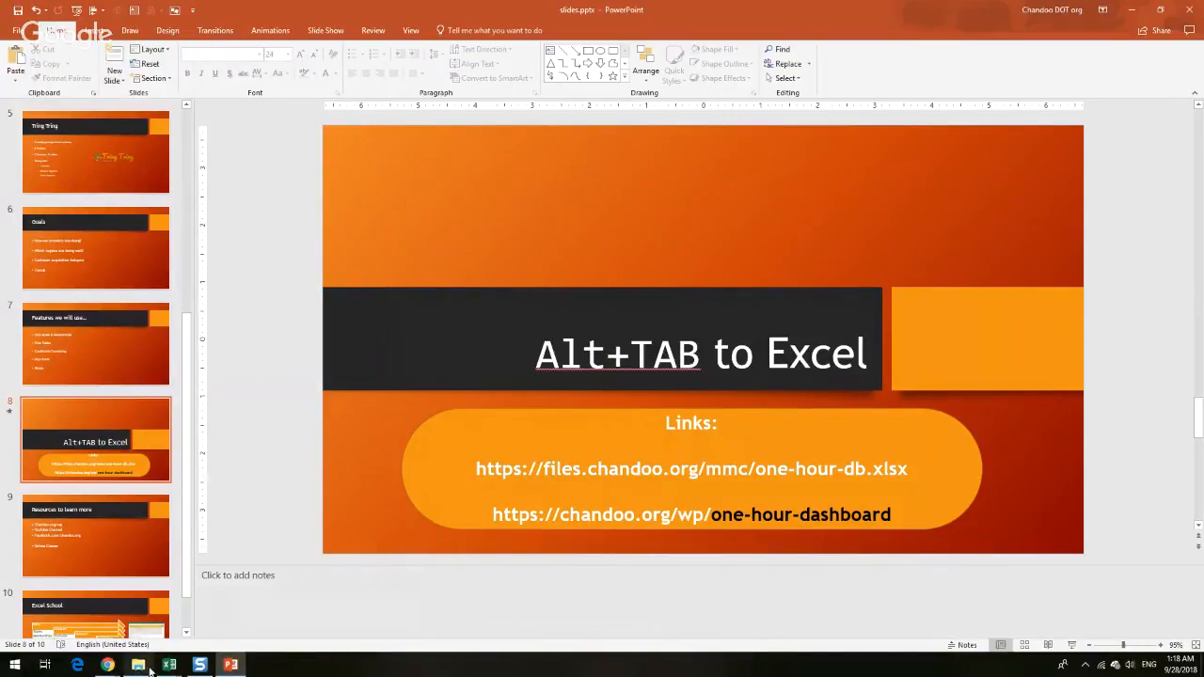
# Return to the Mockup sheet of d03-one-hour-db.xlsx in Excel and enlarge the layout to 110%
pyautogui.moveTo(168, 669)
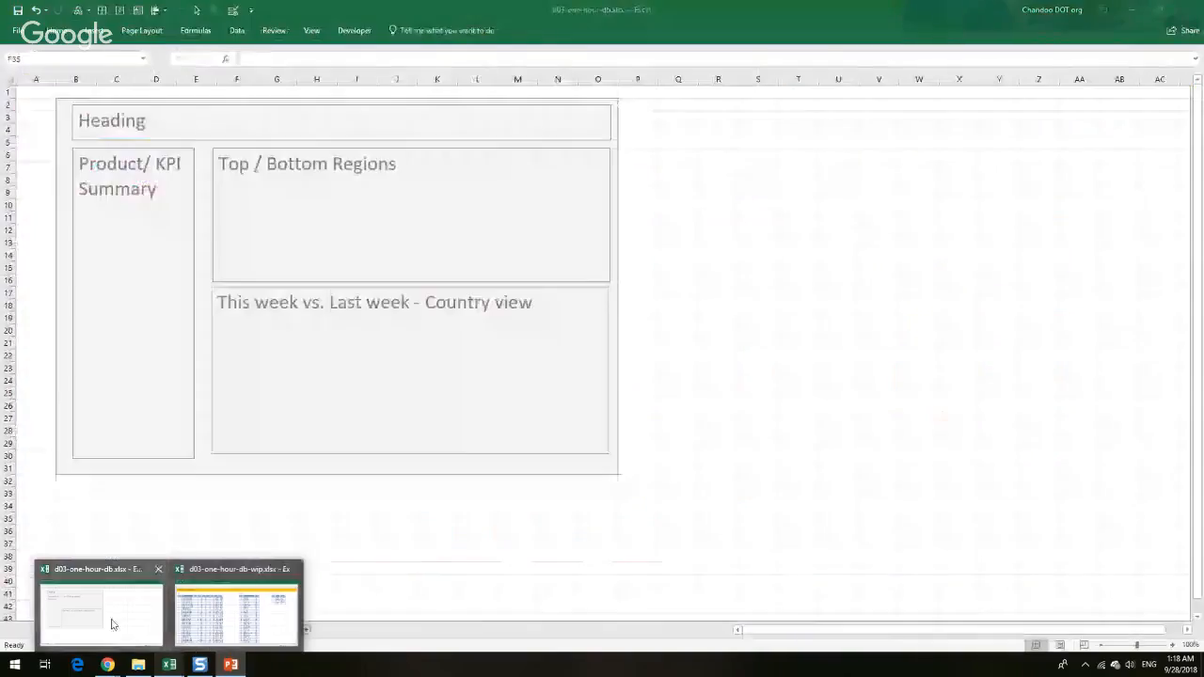
pyautogui.click(148, 607)
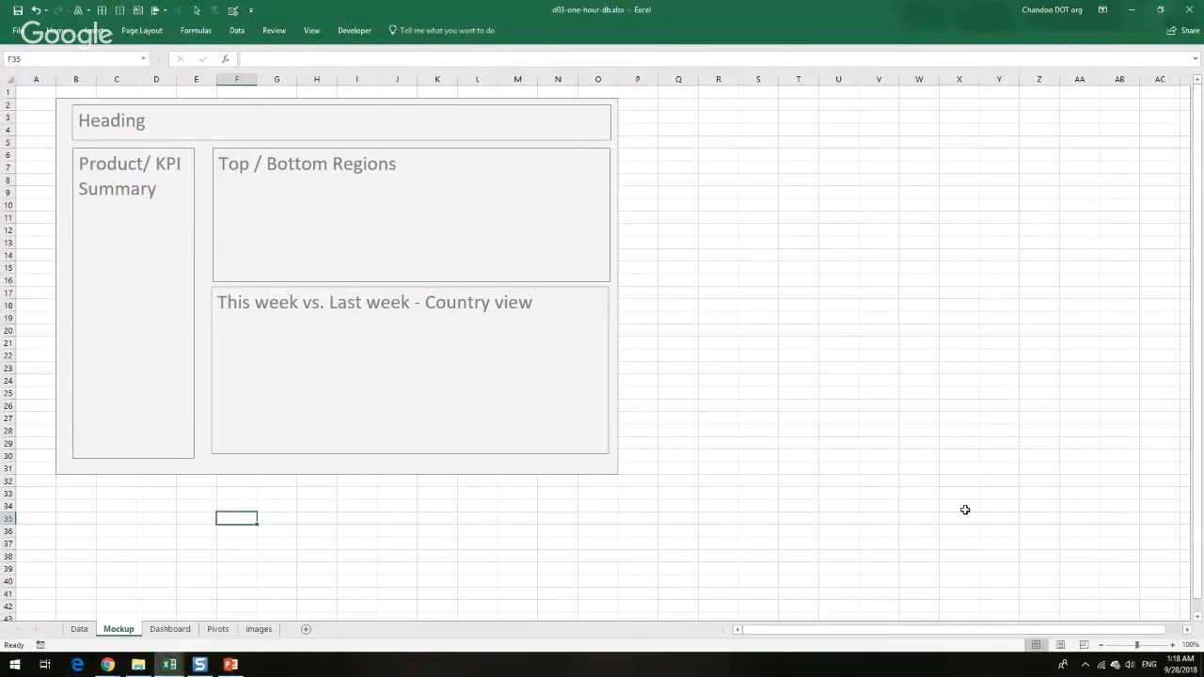
pyautogui.click(1172, 644)
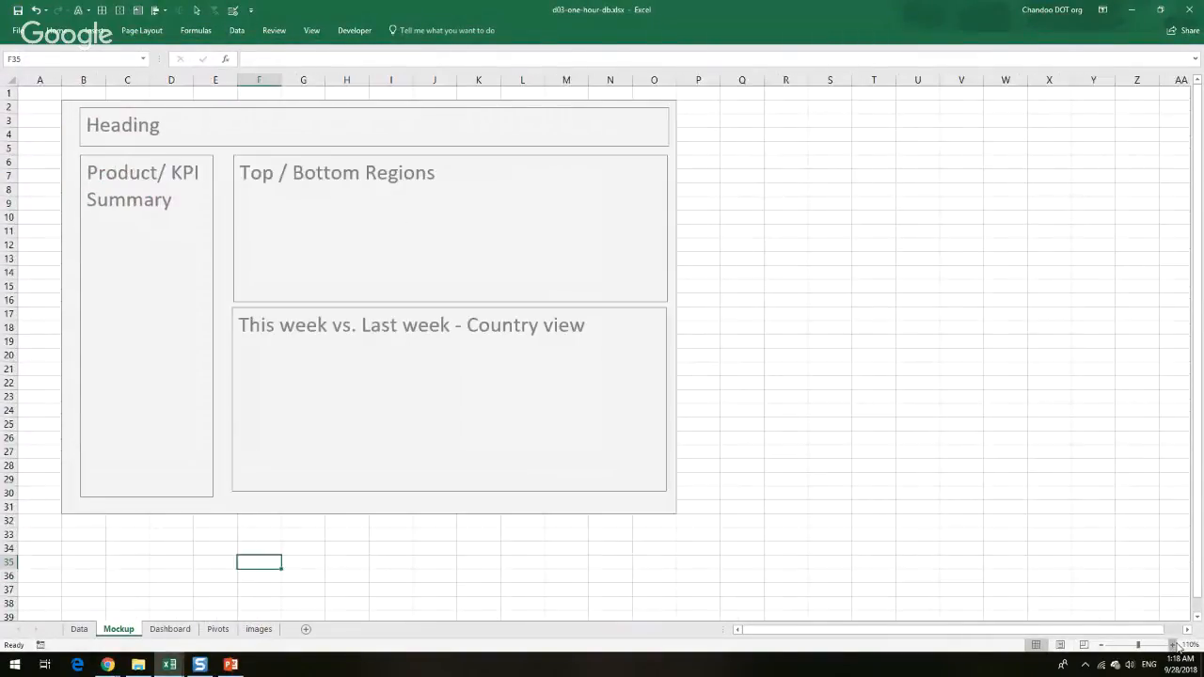
# Compare the enlarged Mockup layout with the finished Dashboard sheet and look at the shapes available for drawing layout boxes
pyautogui.click(1173, 644)
pyautogui.click(1190, 644)
pyautogui.click(501, 331)
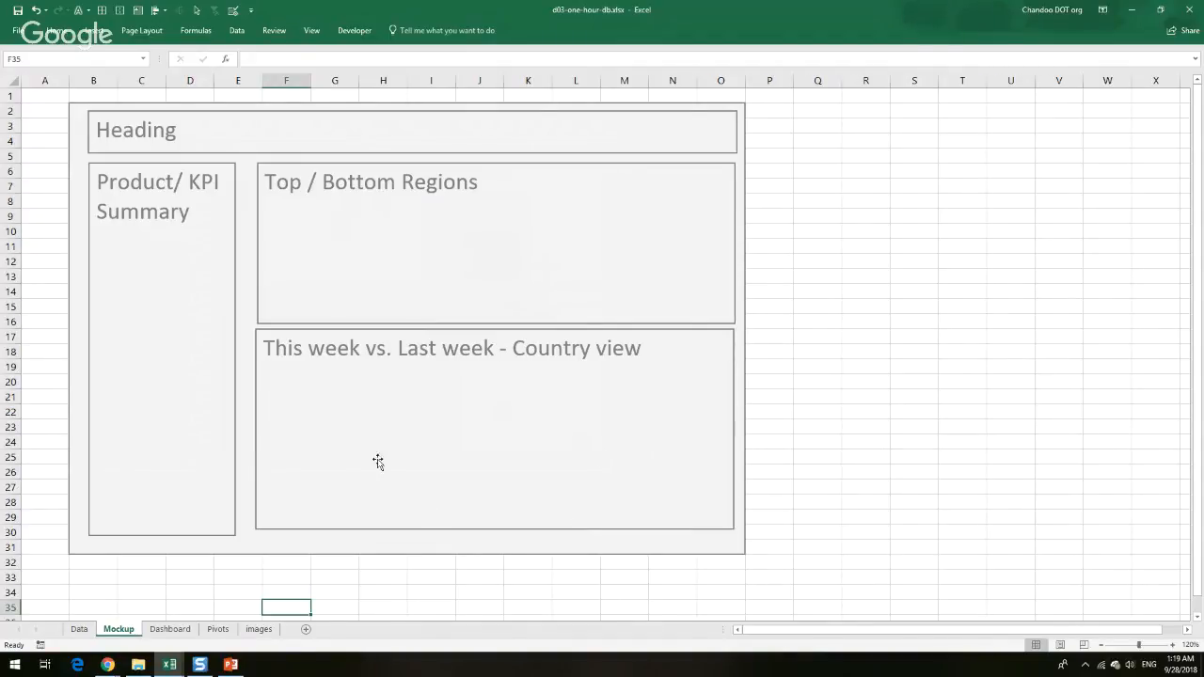
pyautogui.click(152, 630)
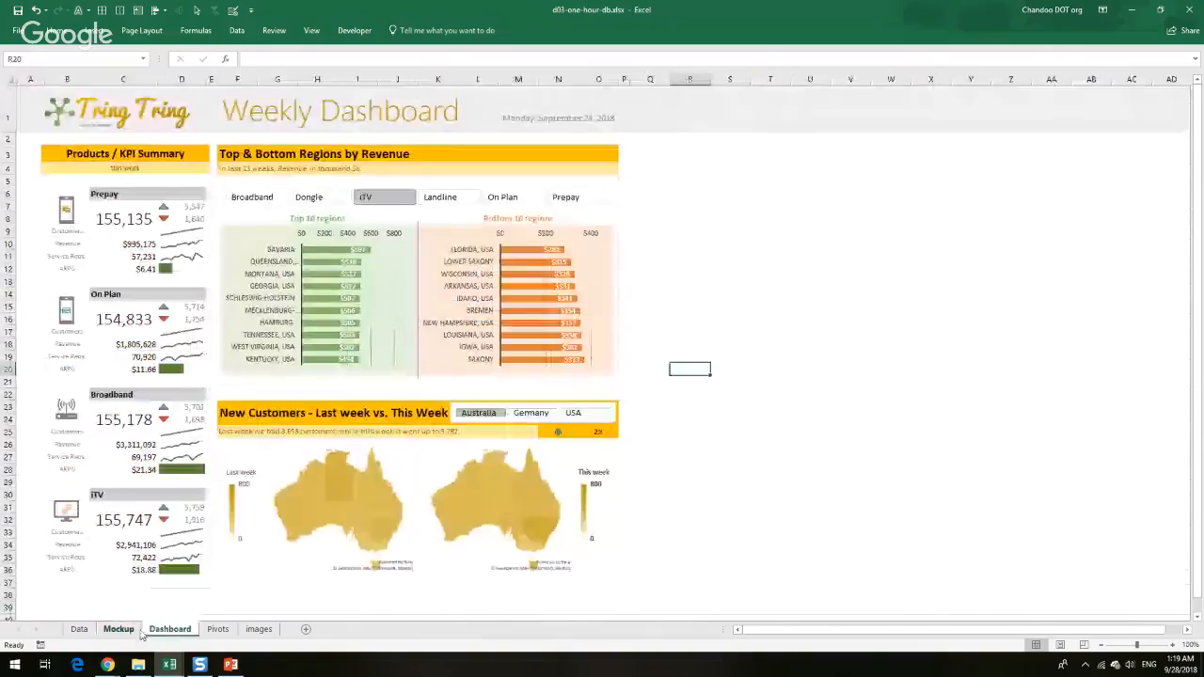
pyautogui.click(120, 630)
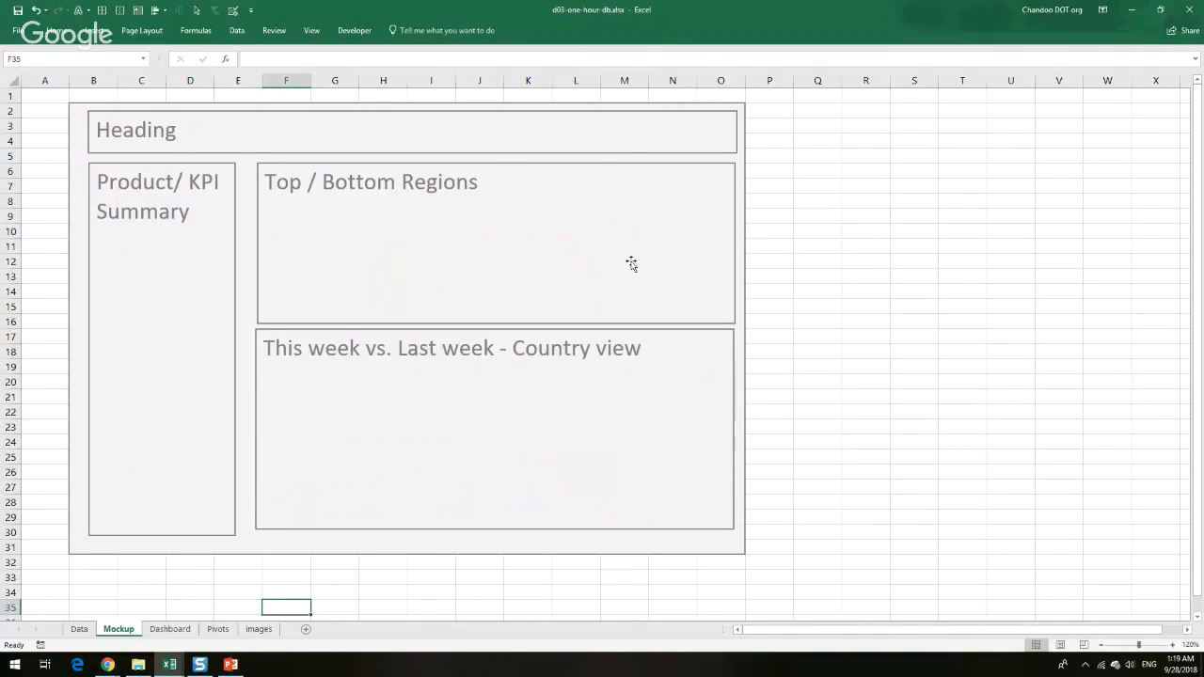
pyautogui.click(94, 30)
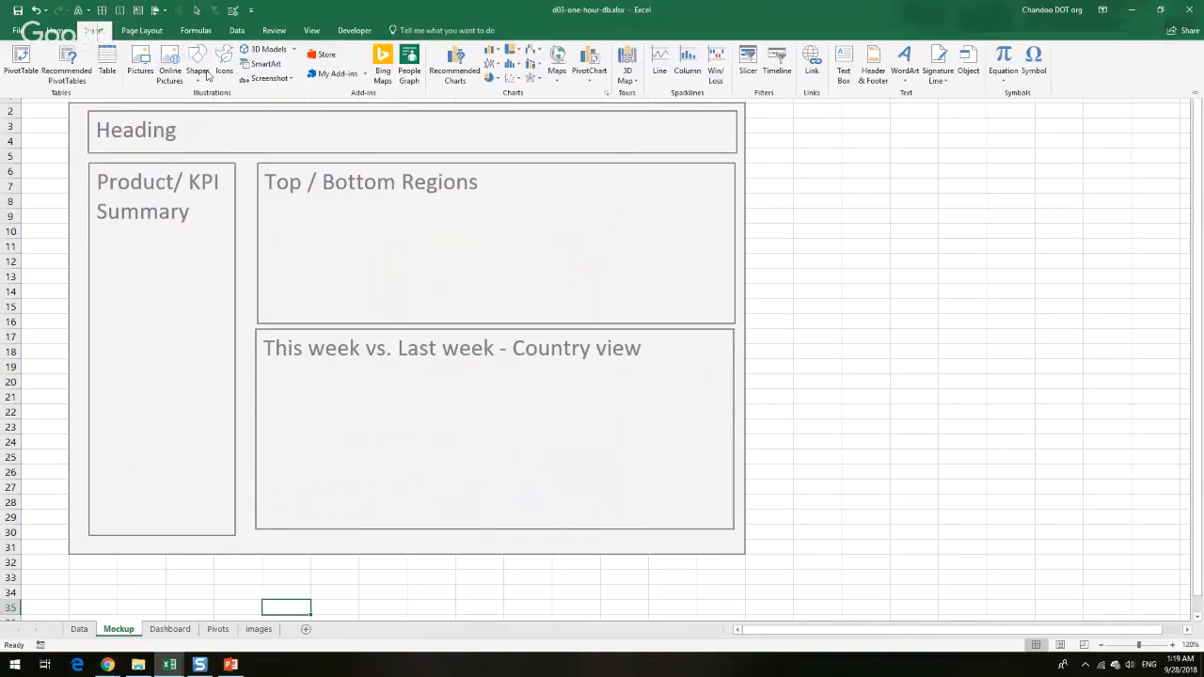
pyautogui.click(207, 75)
pyautogui.click(798, 332)
# Switch to the d03-one-hour-db-wip.xlsx workbook and check which weeks the main data table's Week column covers
pyautogui.click(169, 664)
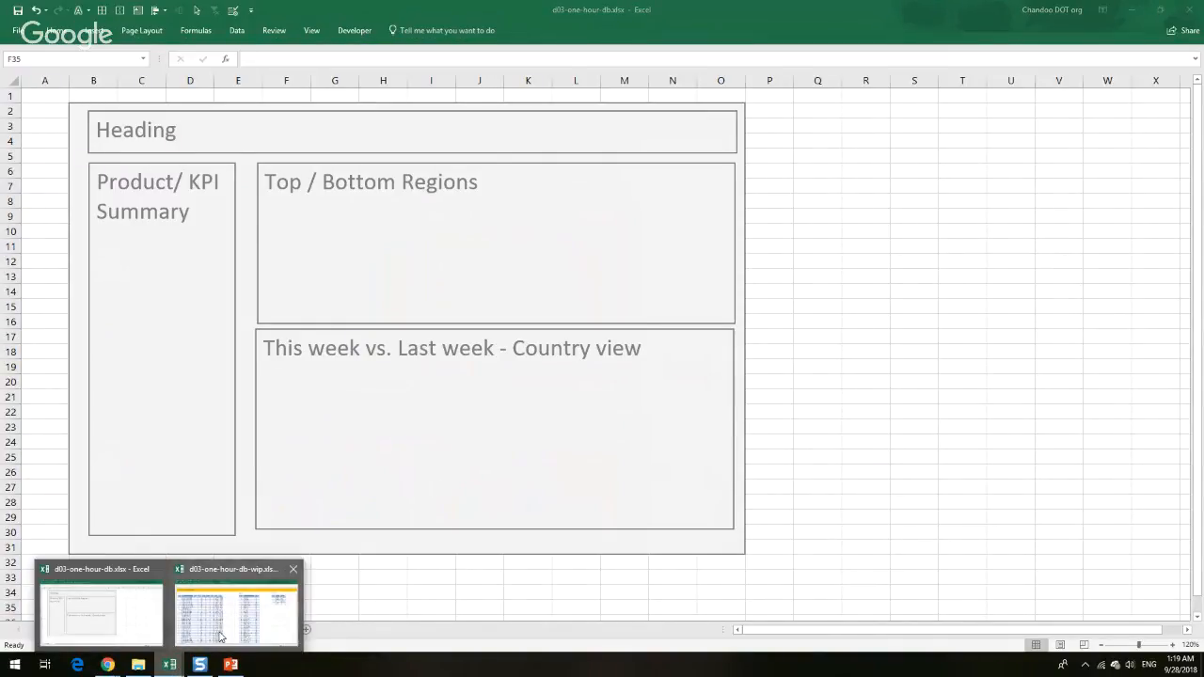
pyautogui.click(219, 636)
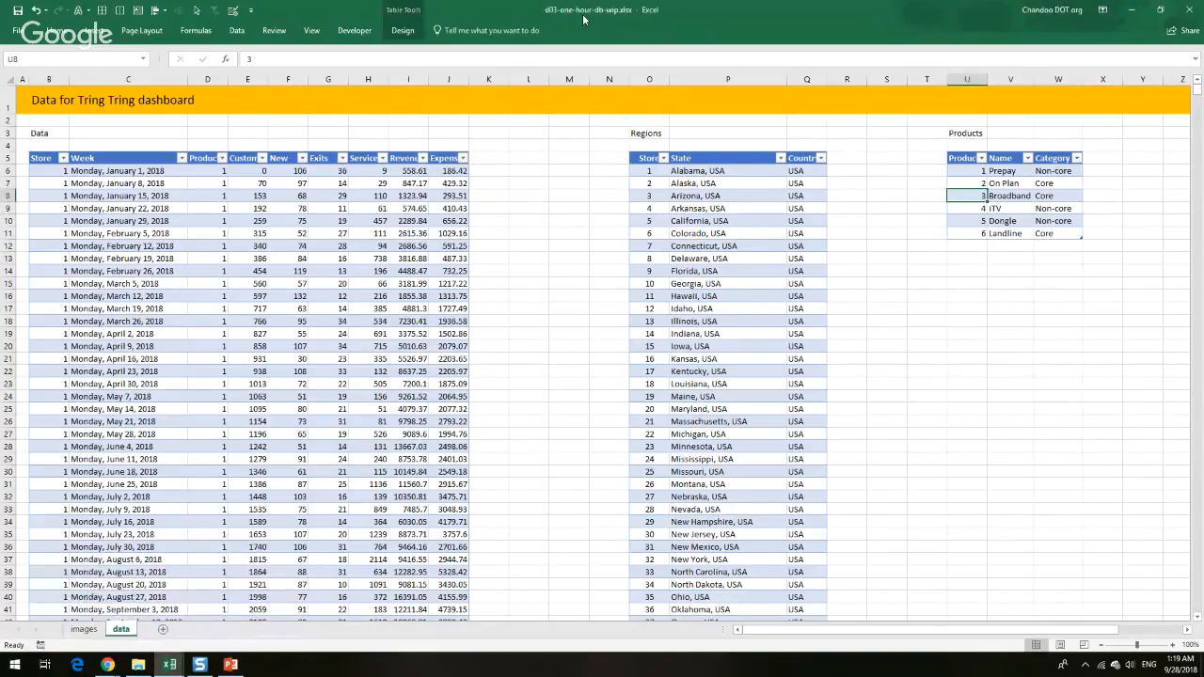
pyautogui.click(182, 158)
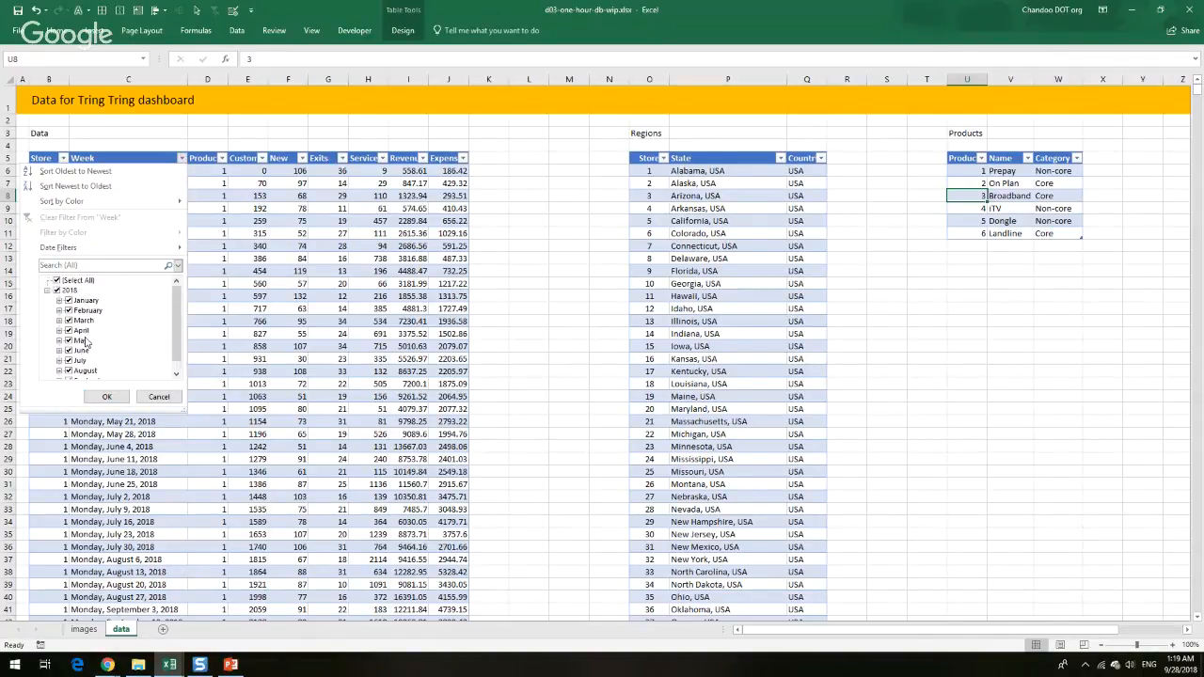
pyautogui.click(106, 396)
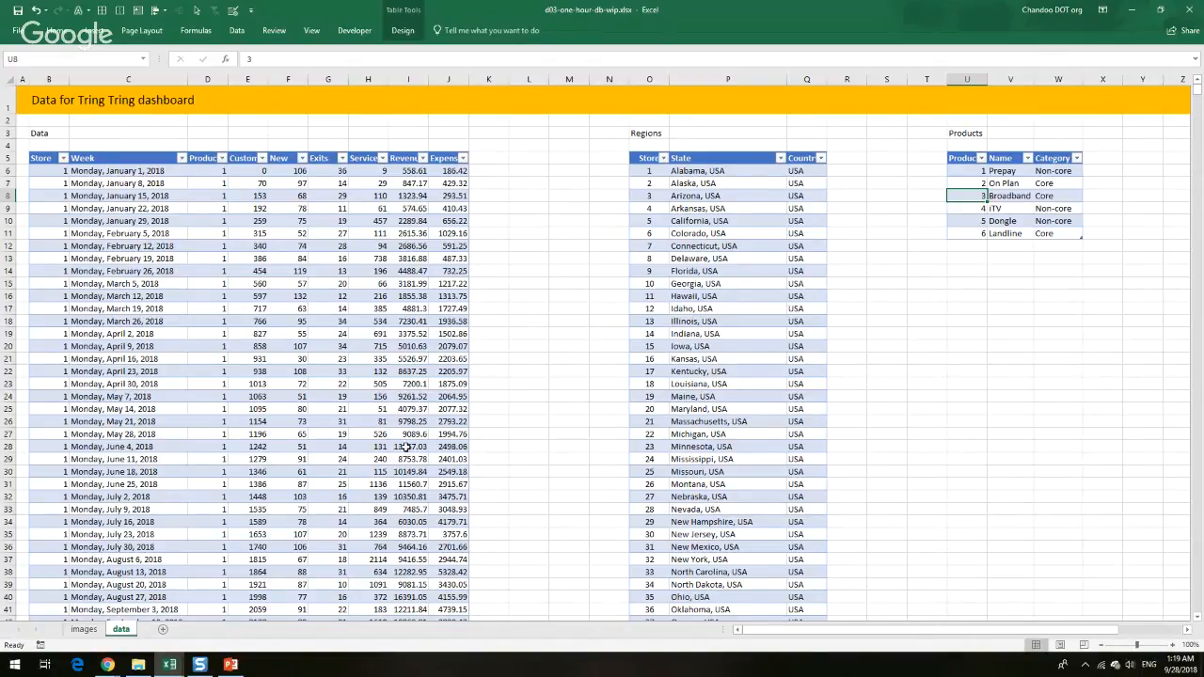
pyautogui.click(558, 346)
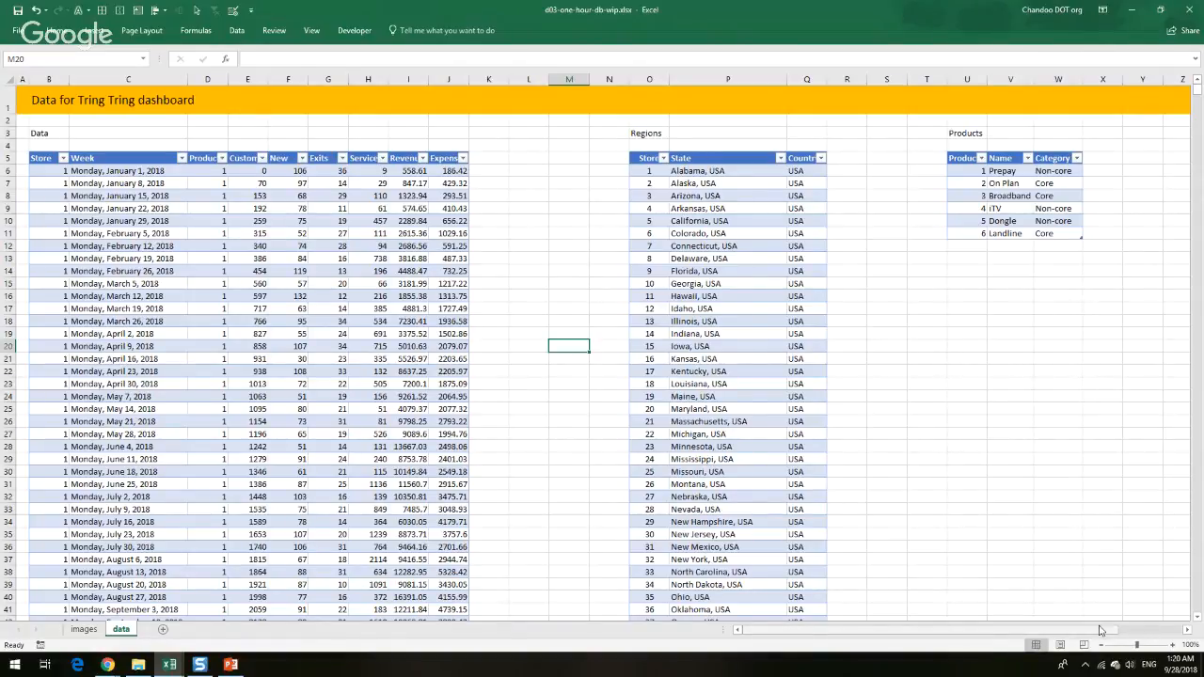
# Inspect the End Date entry and the Start Date formula beside the Products table on the data sheet
pyautogui.moveTo(1101, 631); pyautogui.dragTo(1187, 632)
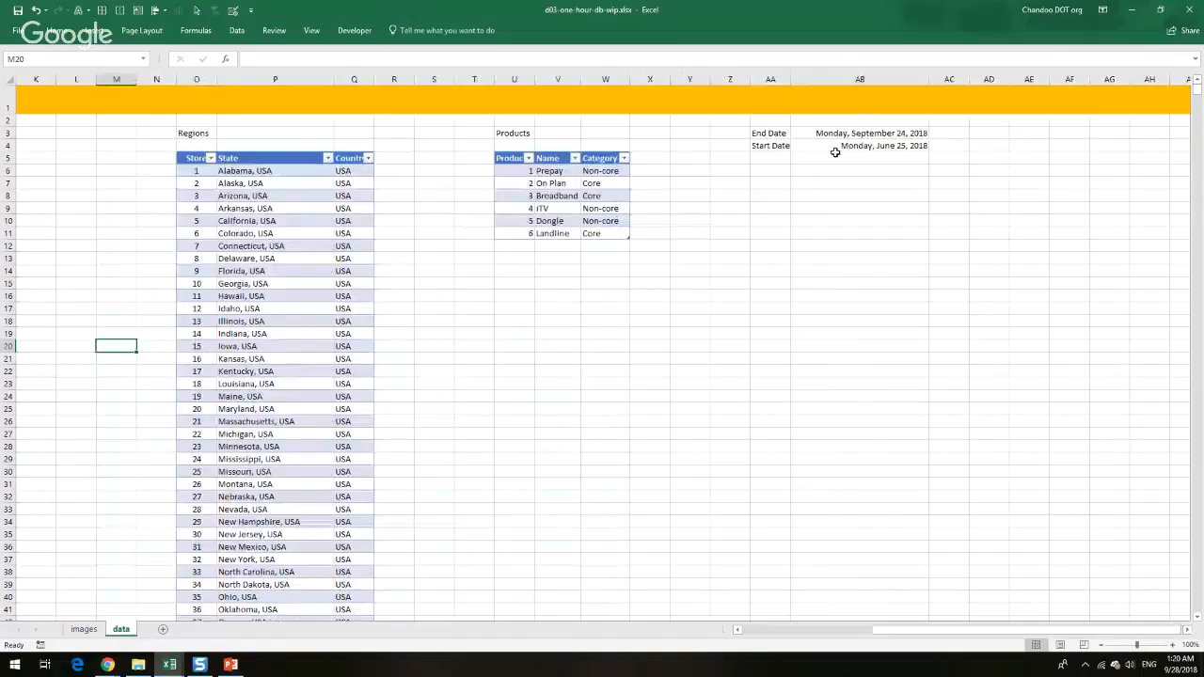
pyautogui.click(865, 132)
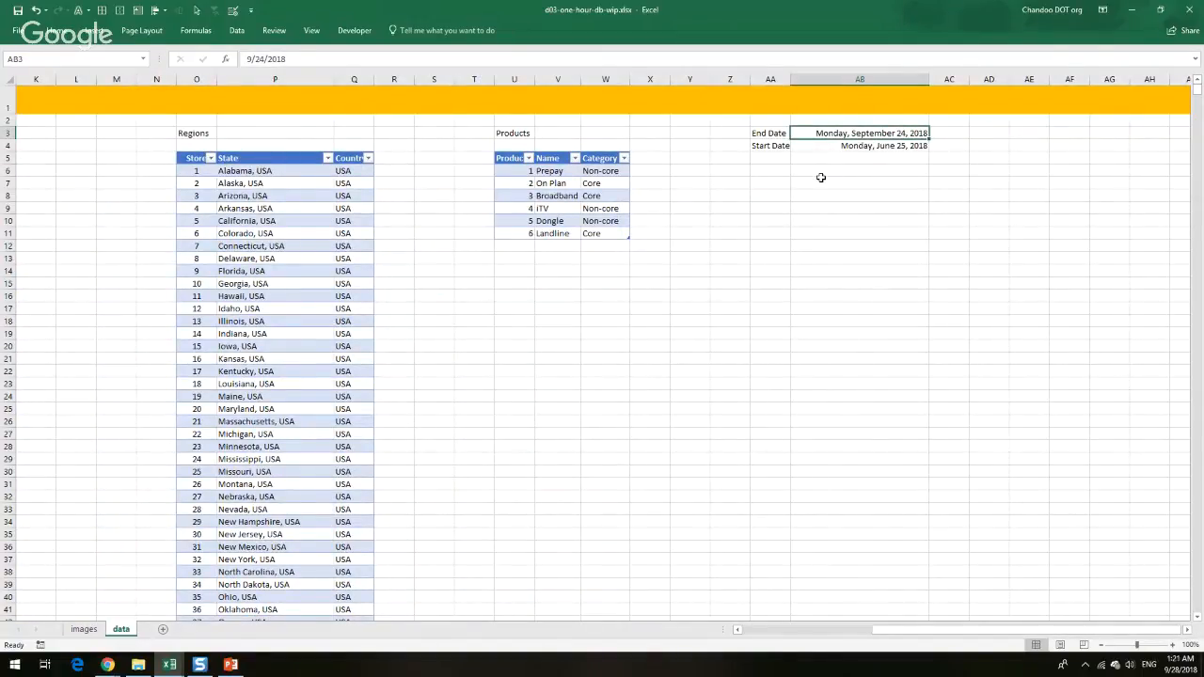
pyautogui.press('F2')
pyautogui.press('Escape')
pyautogui.click(899, 146)
pyautogui.press('F2')
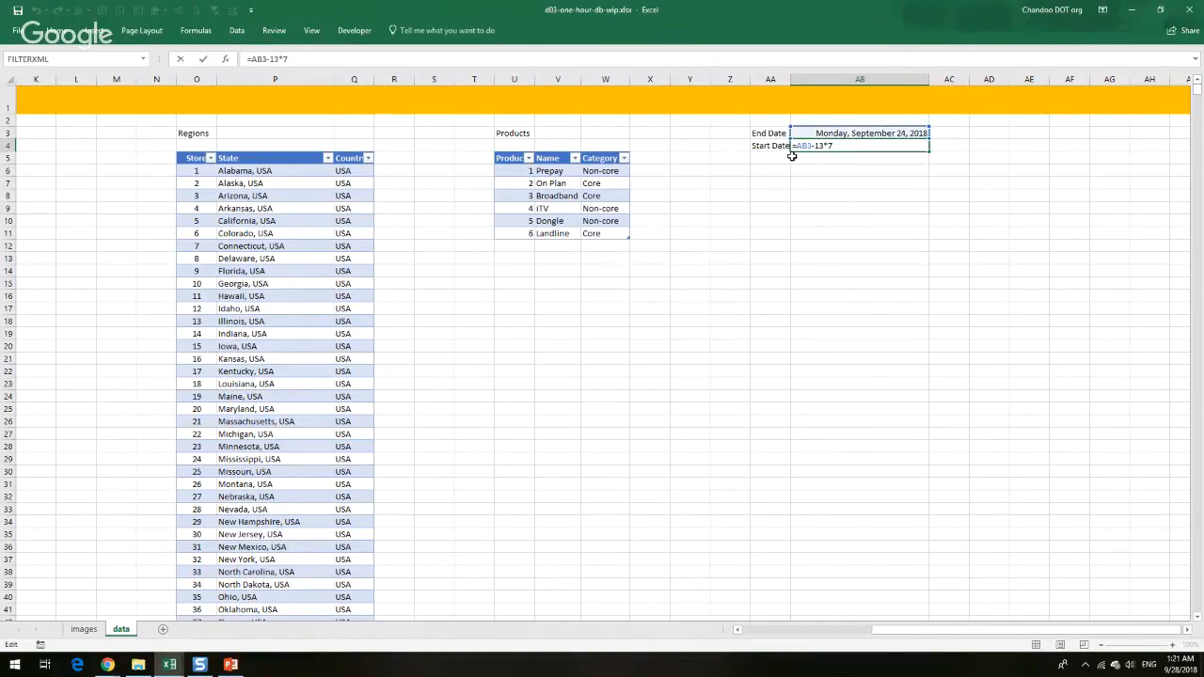
pyautogui.press('Escape')
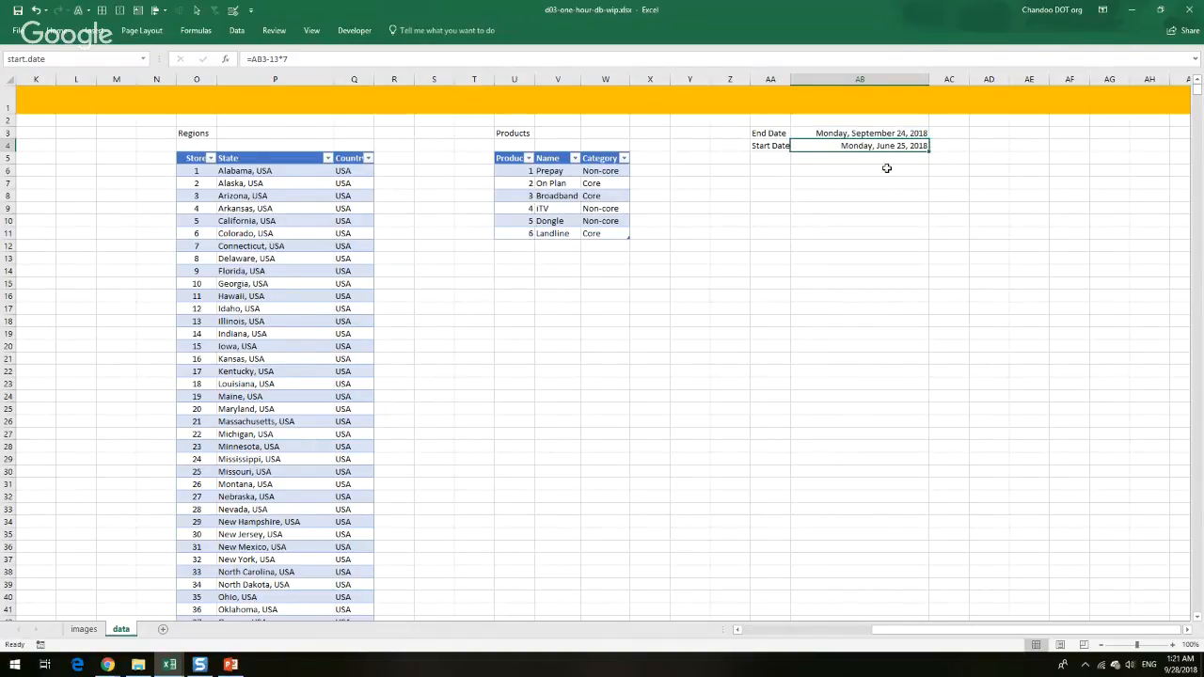
# Enter the headings "Week" in AA7 and "Start Date" in AB7, below the End Date and Start Date cells
pyautogui.click(769, 179)
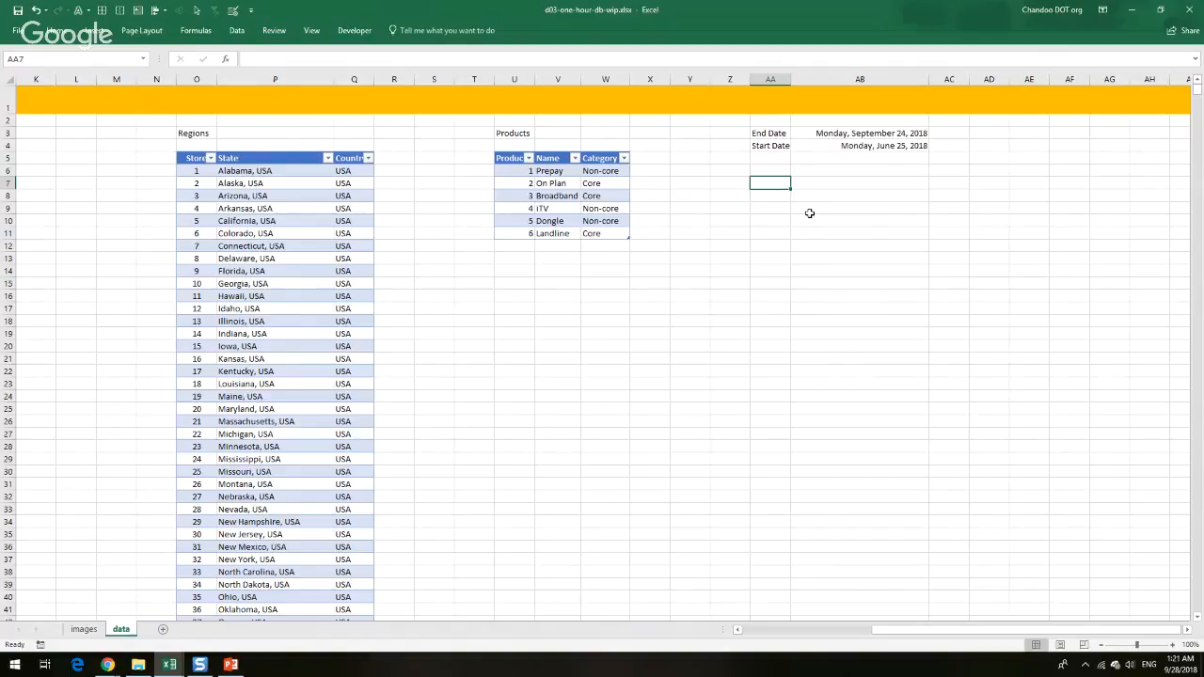
pyautogui.write('Week')
pyautogui.press('Tab')
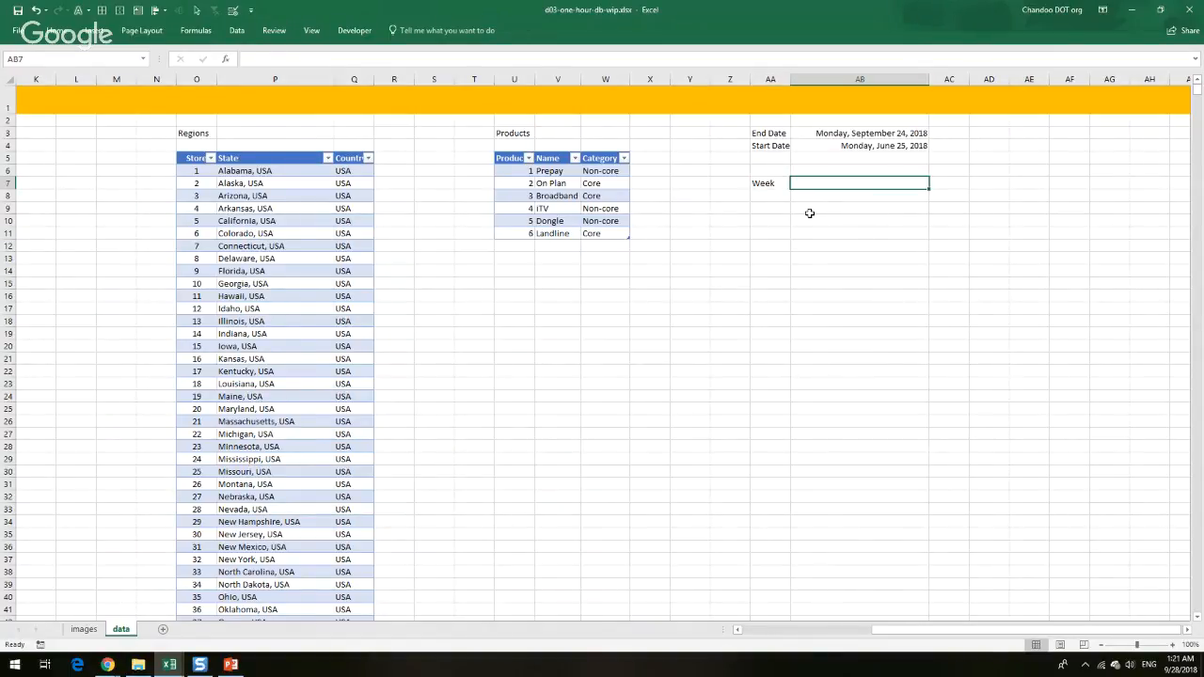
pyautogui.write('Start Date')
pyautogui.press('Return')
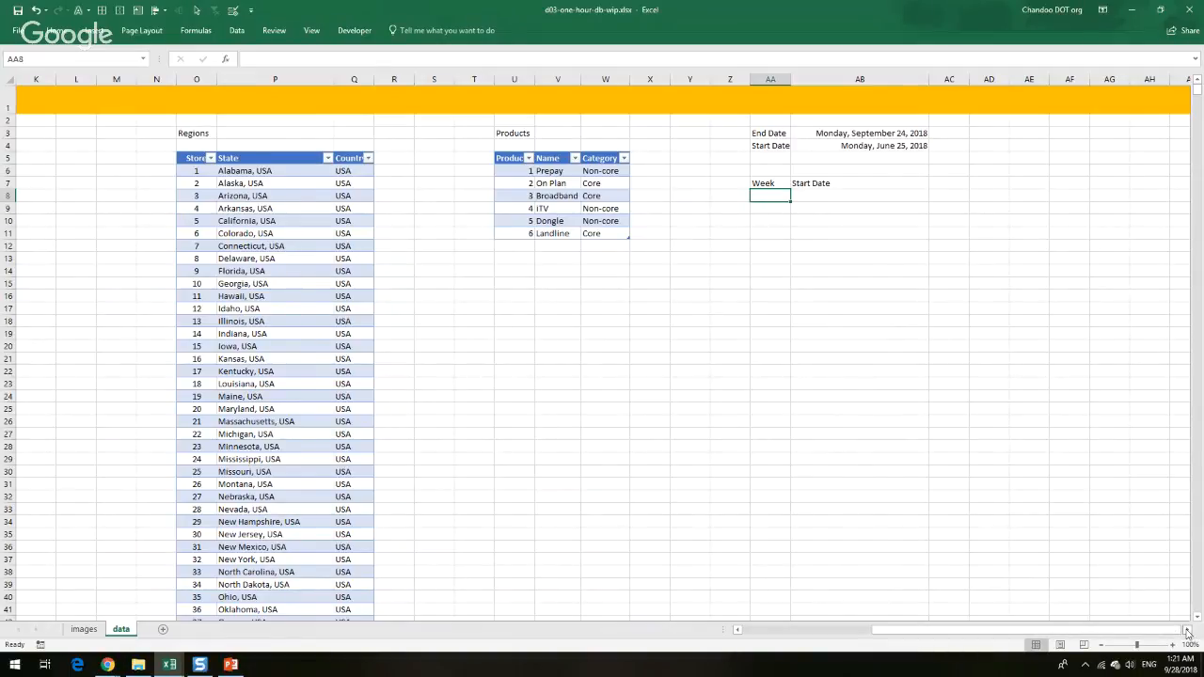
# Fill AA8:AA20 under the Week heading with the week numbers 1 to 13
pyautogui.click(1187, 629)
pyautogui.click(1187, 629)
pyautogui.click(1172, 646)
pyautogui.click(1172, 645)
pyautogui.click(1172, 645)
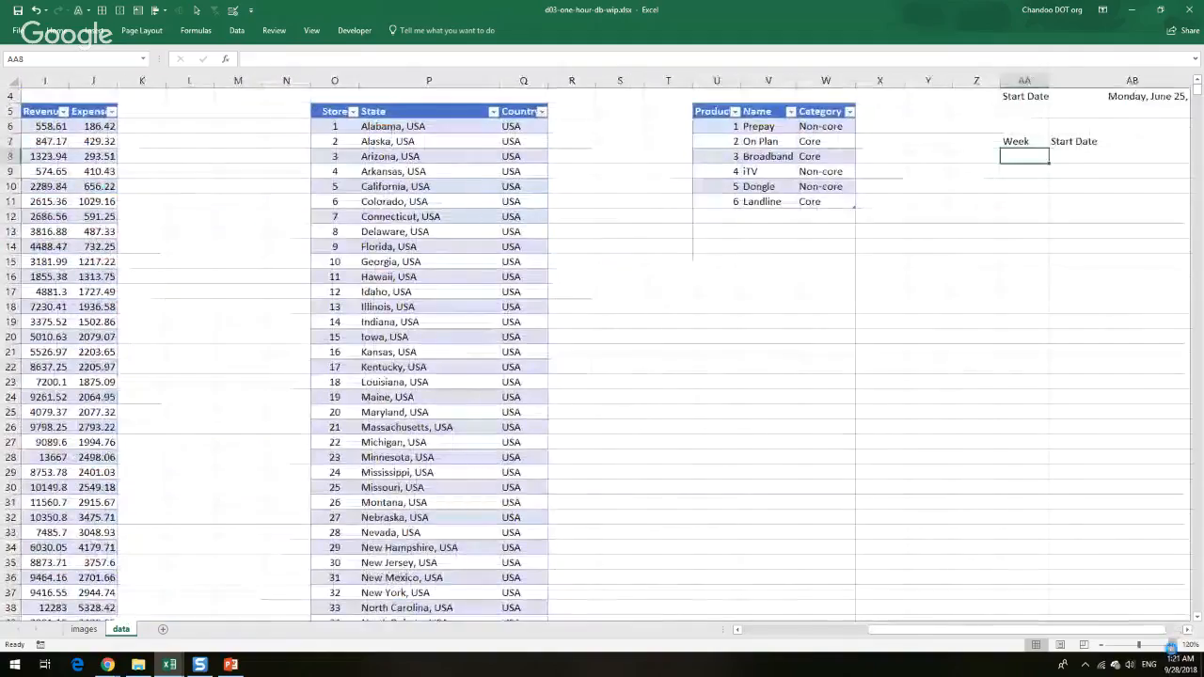
pyautogui.click(1172, 646)
pyautogui.click(1172, 645)
pyautogui.moveTo(1095, 630); pyautogui.dragTo(1172, 632)
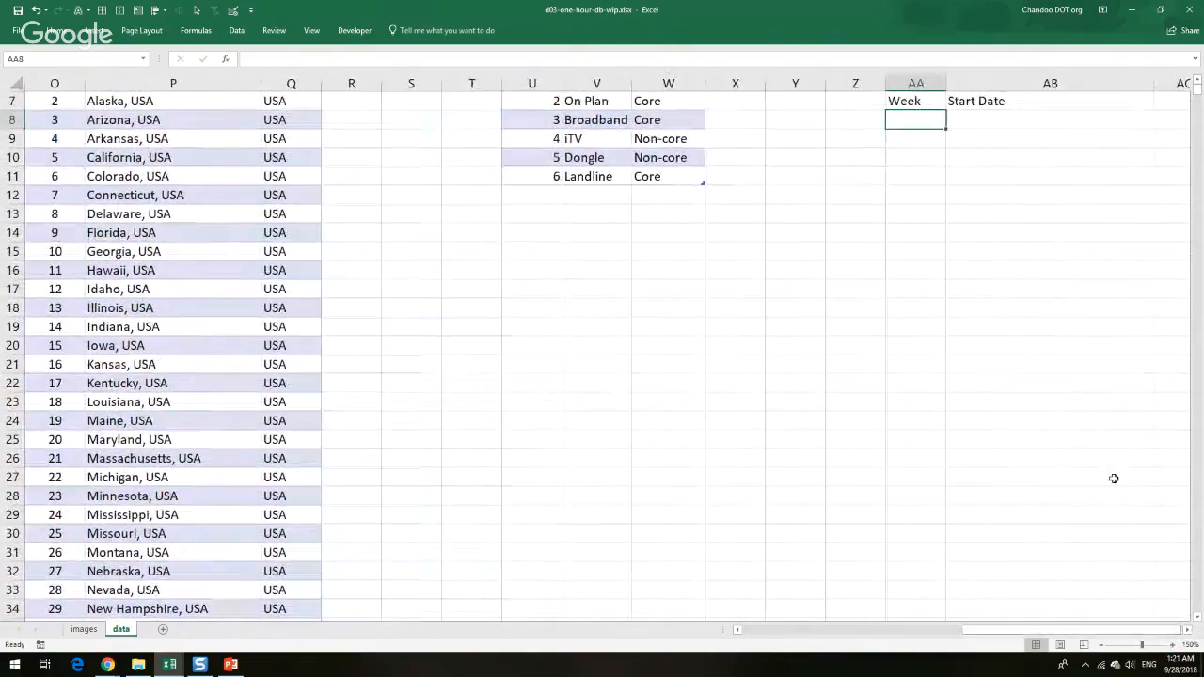
pyautogui.scroll(2, 1114, 482)
pyautogui.hscroll(4, 707, 364)
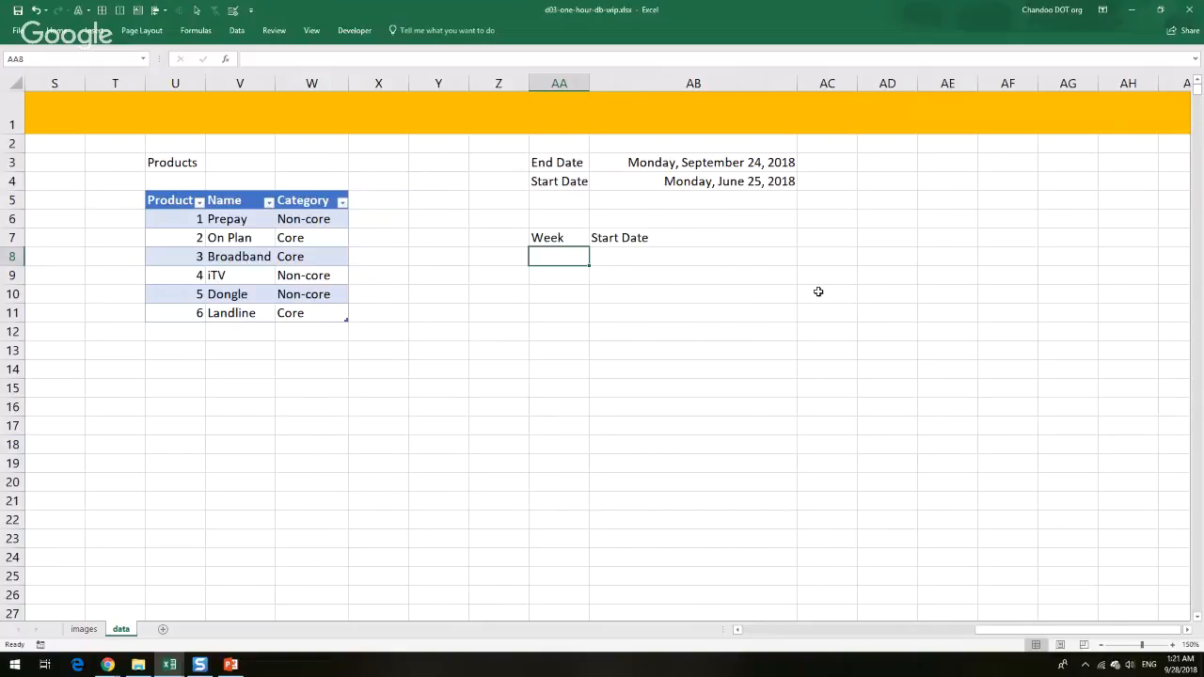
pyautogui.write('1')
pyautogui.press('Return')
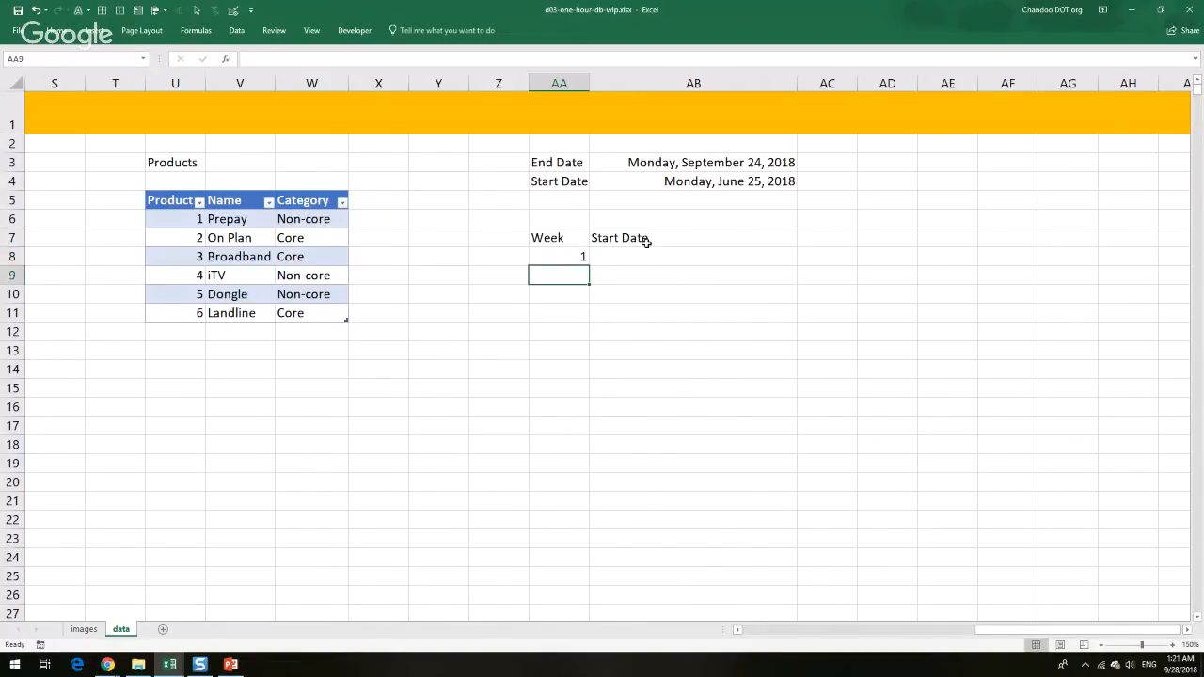
pyautogui.click(558, 257)
pyautogui.moveTo(589, 267); pyautogui.dragTo(564, 491)
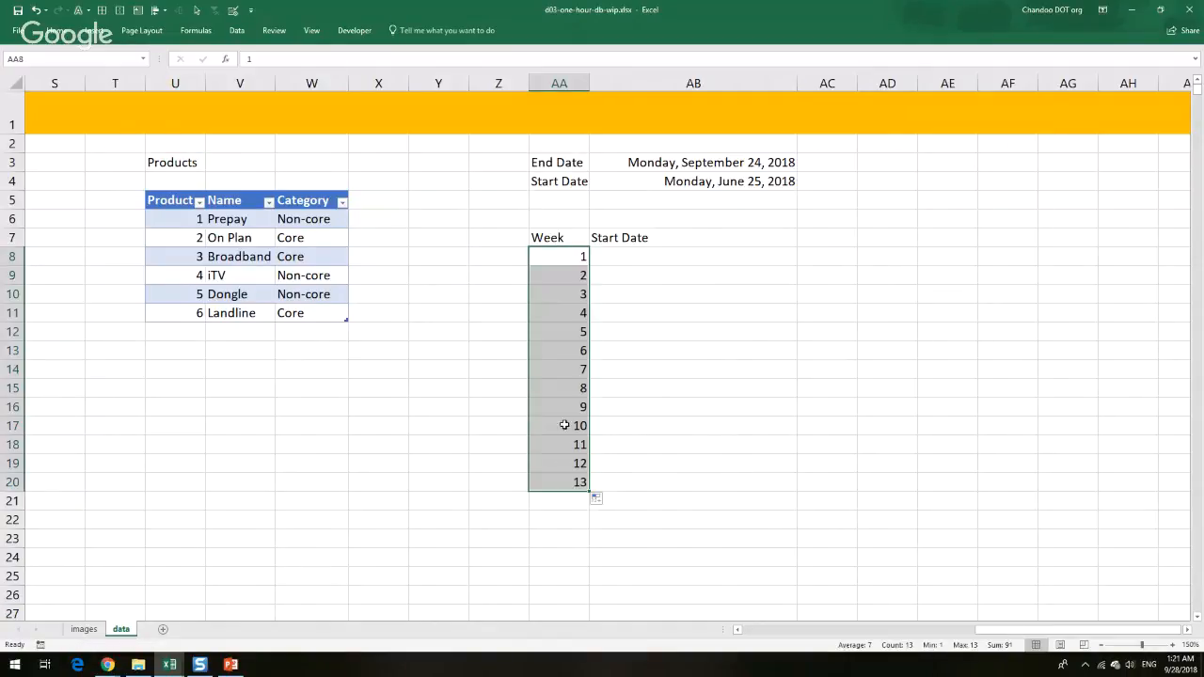
# Calculate each week's start date with =start.date+7*AA8 in AB8 and fill the formula down to AB20
pyautogui.click(662, 258)
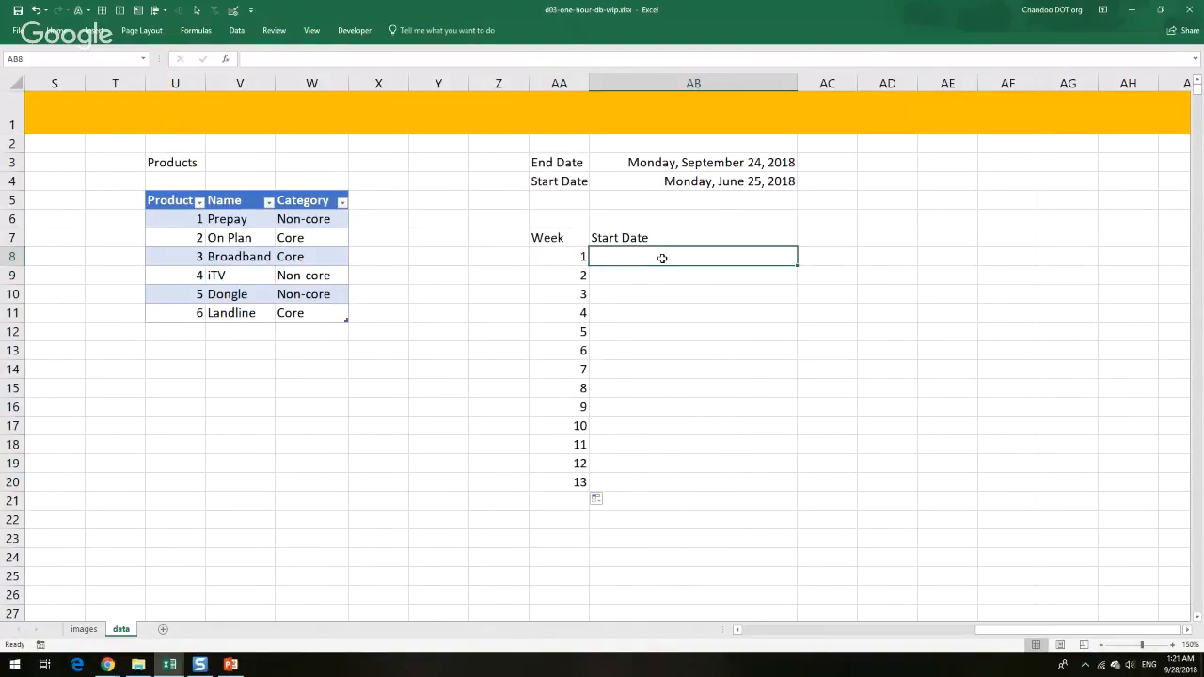
pyautogui.write('=')
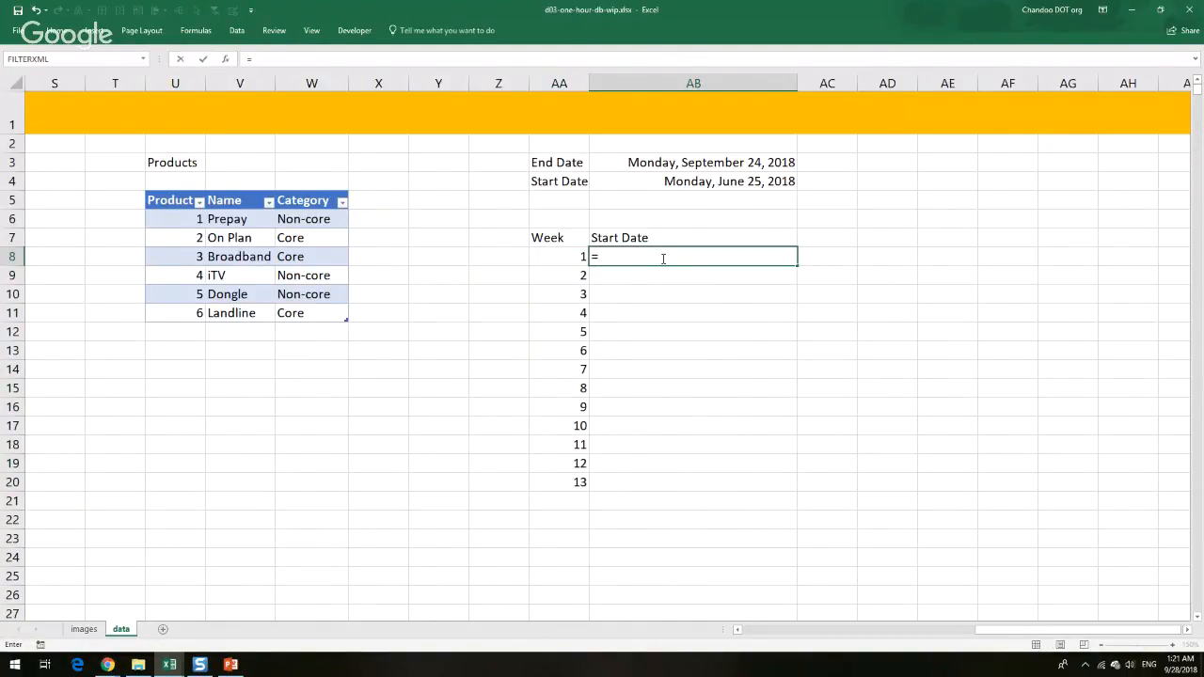
pyautogui.write('star')
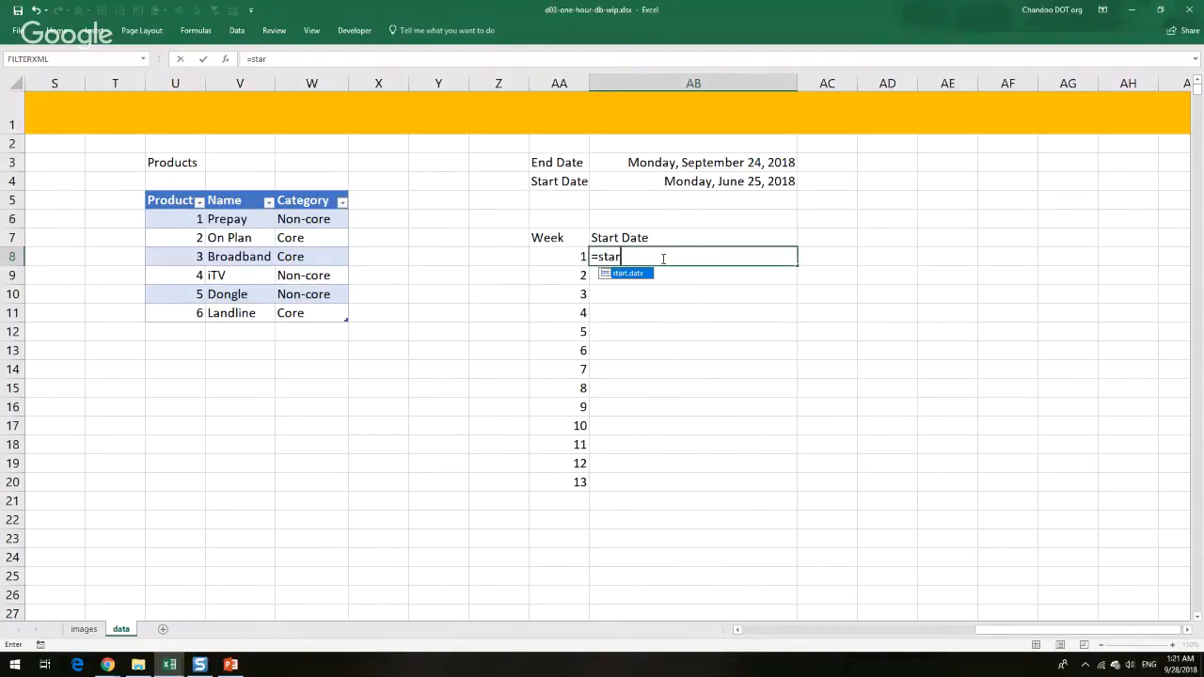
pyautogui.press('Tab')
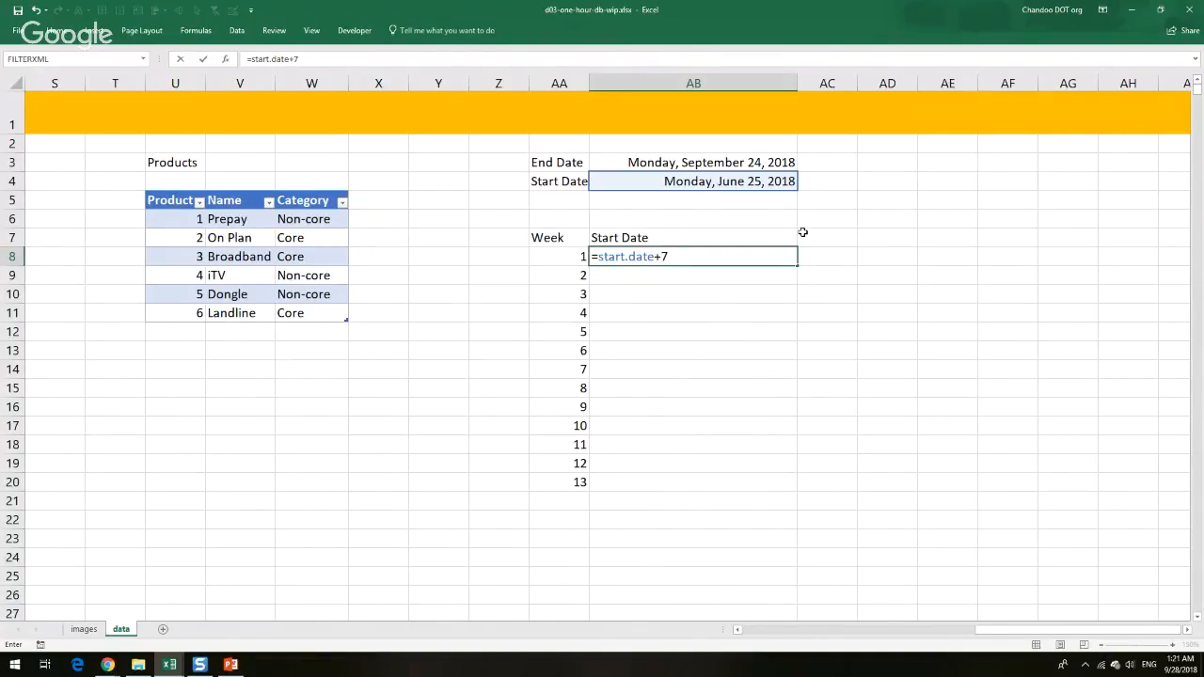
pyautogui.press('Left')
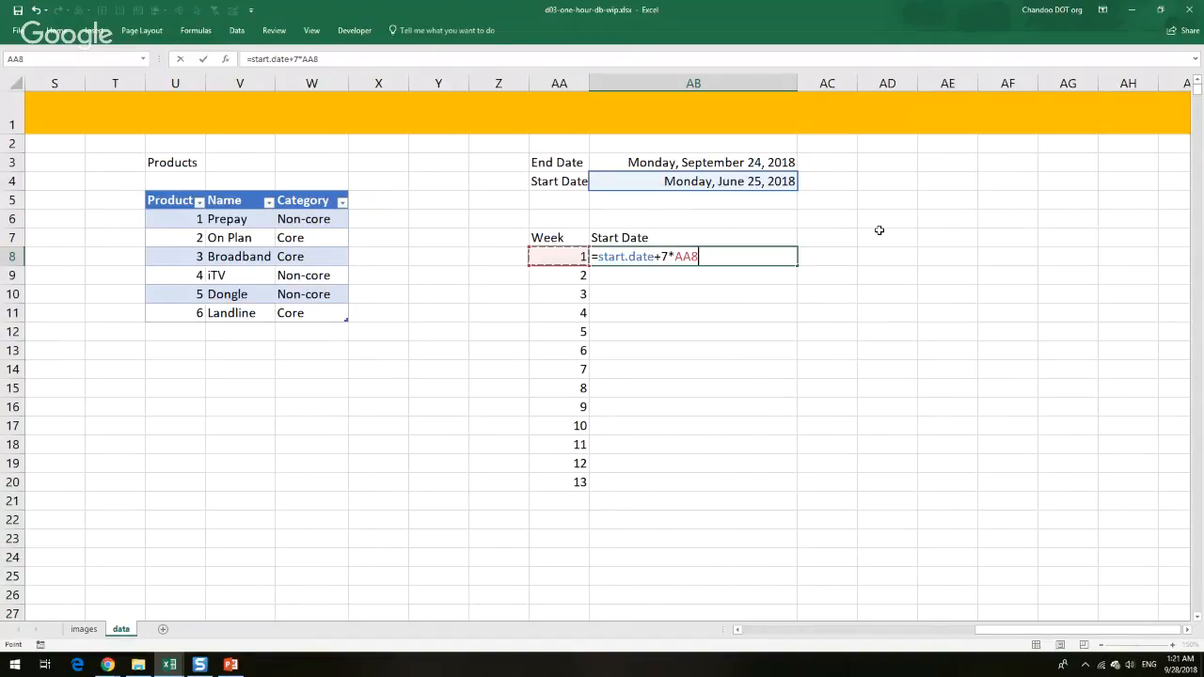
pyautogui.press('Return')
pyautogui.click(786, 255)
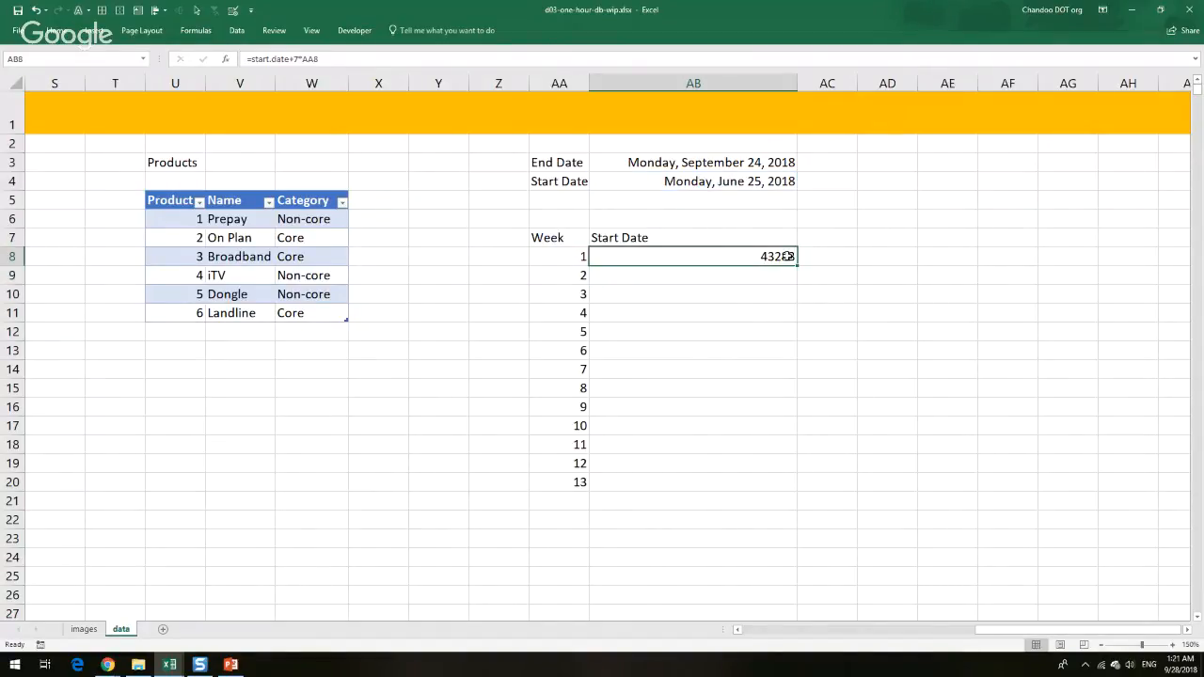
pyautogui.doubleClick(796, 268)
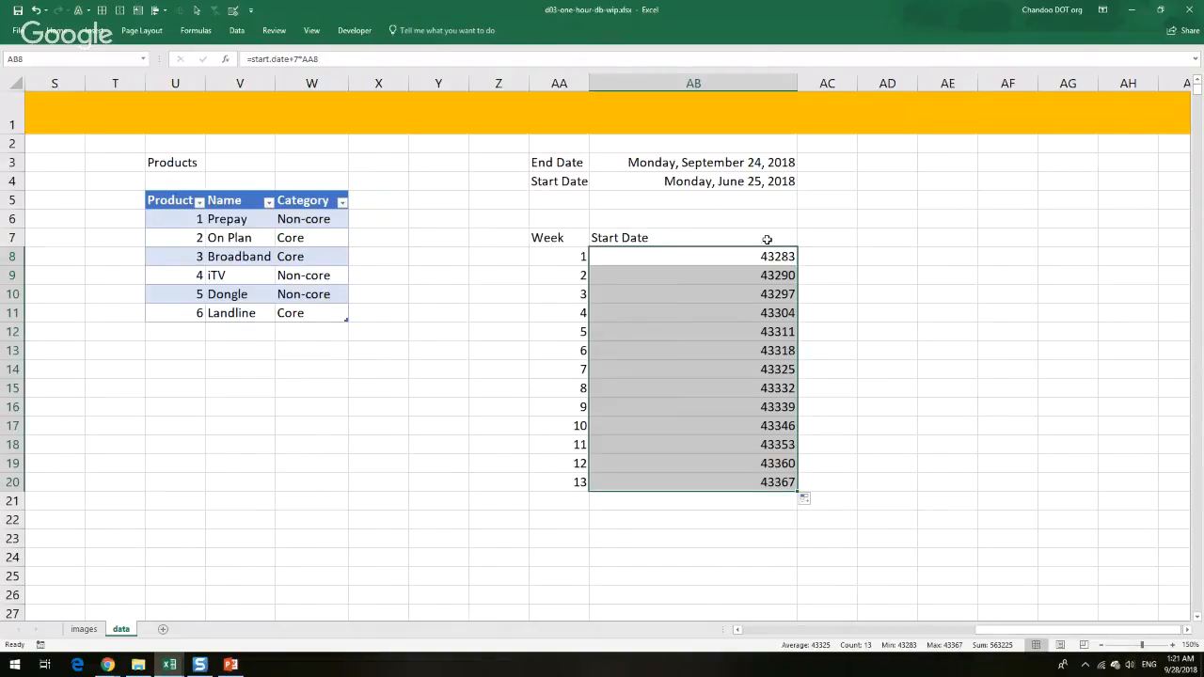
# Copy the long date format from the Start Date value in AB4 to the weekly start dates in AB8:AB20
pyautogui.hotkey('ctrl', 'Up')
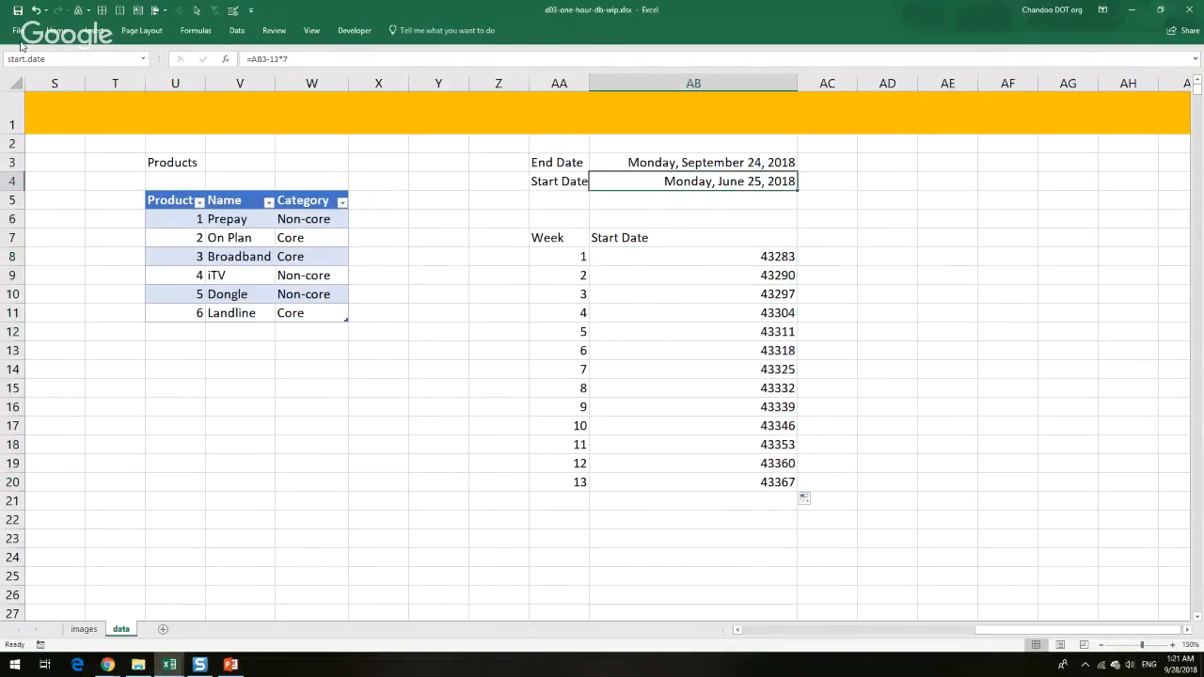
pyautogui.click(56, 30)
pyautogui.click(38, 78)
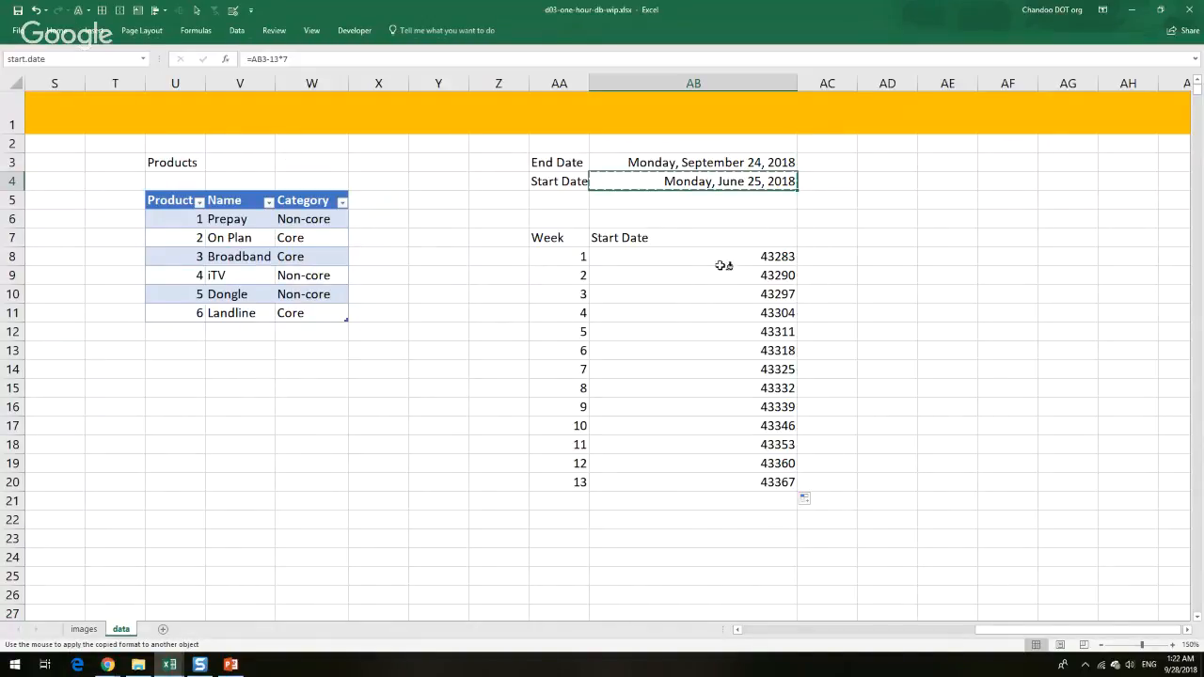
pyautogui.moveTo(725, 262); pyautogui.dragTo(709, 487)
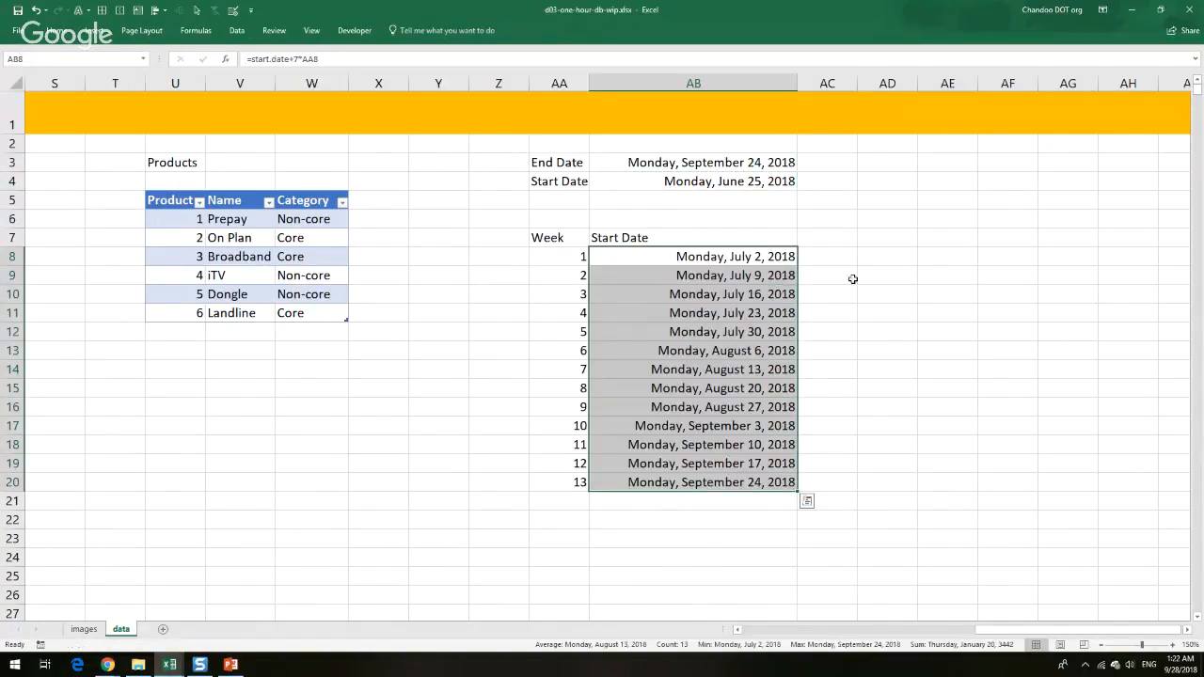
# Review the calculated weekly start dates and check the formulas for weeks 1 and 2
pyautogui.click(840, 424)
pyautogui.click(735, 240)
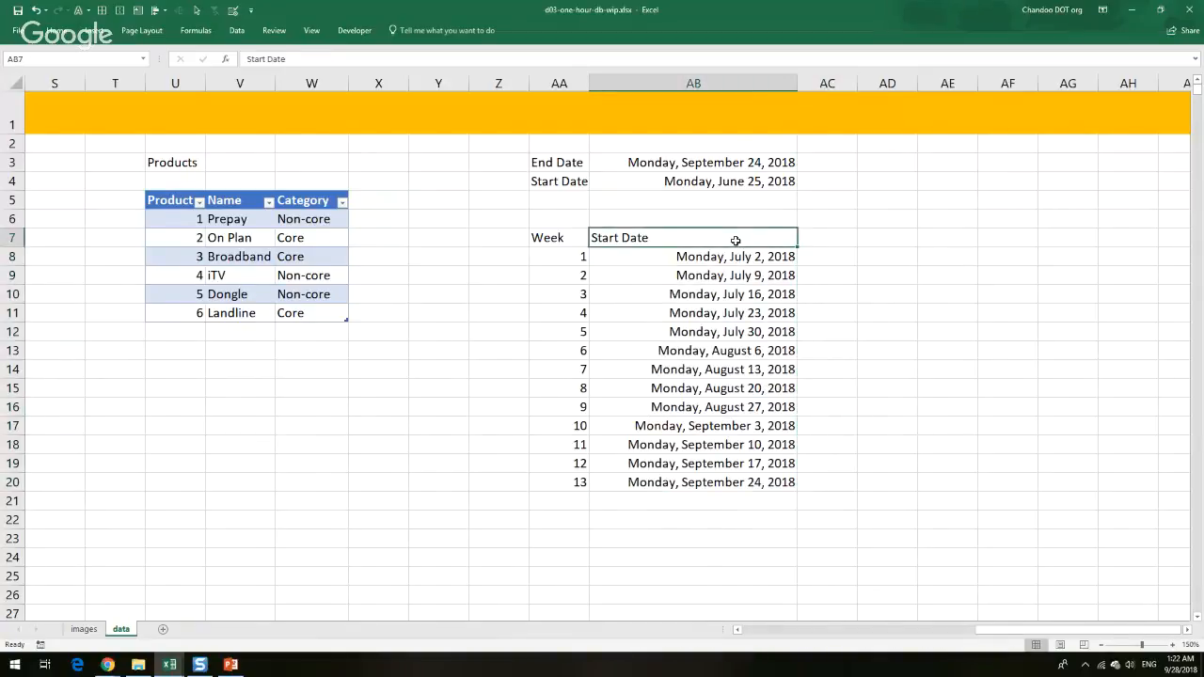
pyautogui.moveTo(725, 257); pyautogui.dragTo(721, 486)
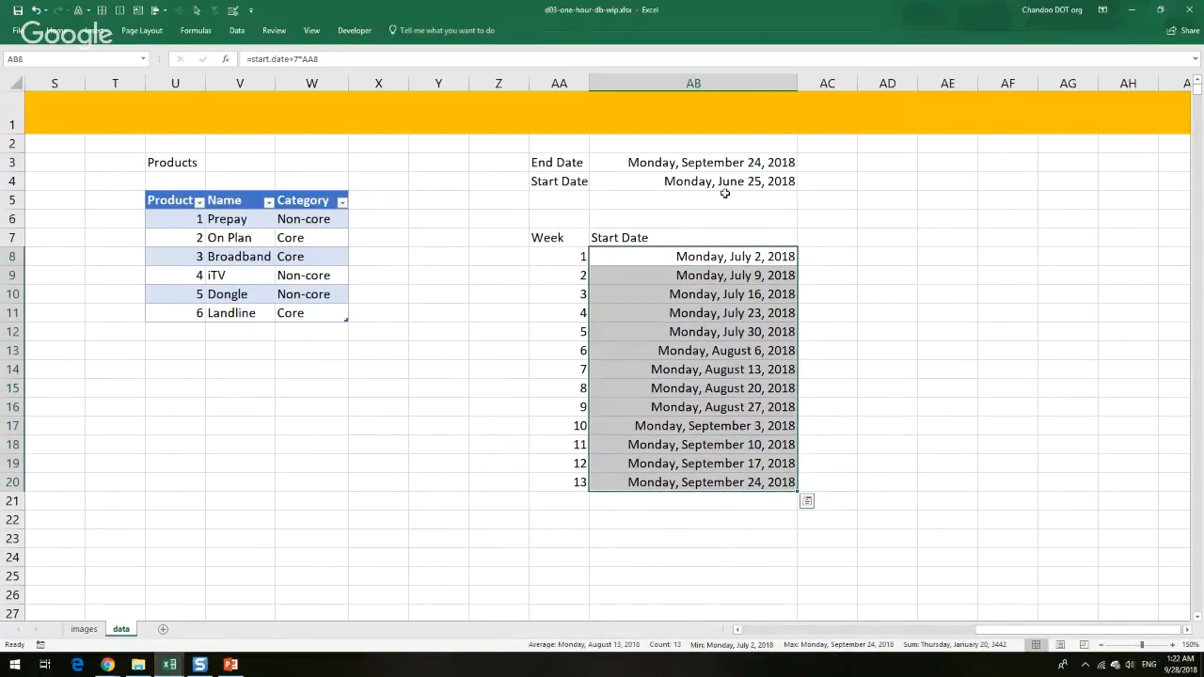
pyautogui.click(694, 257)
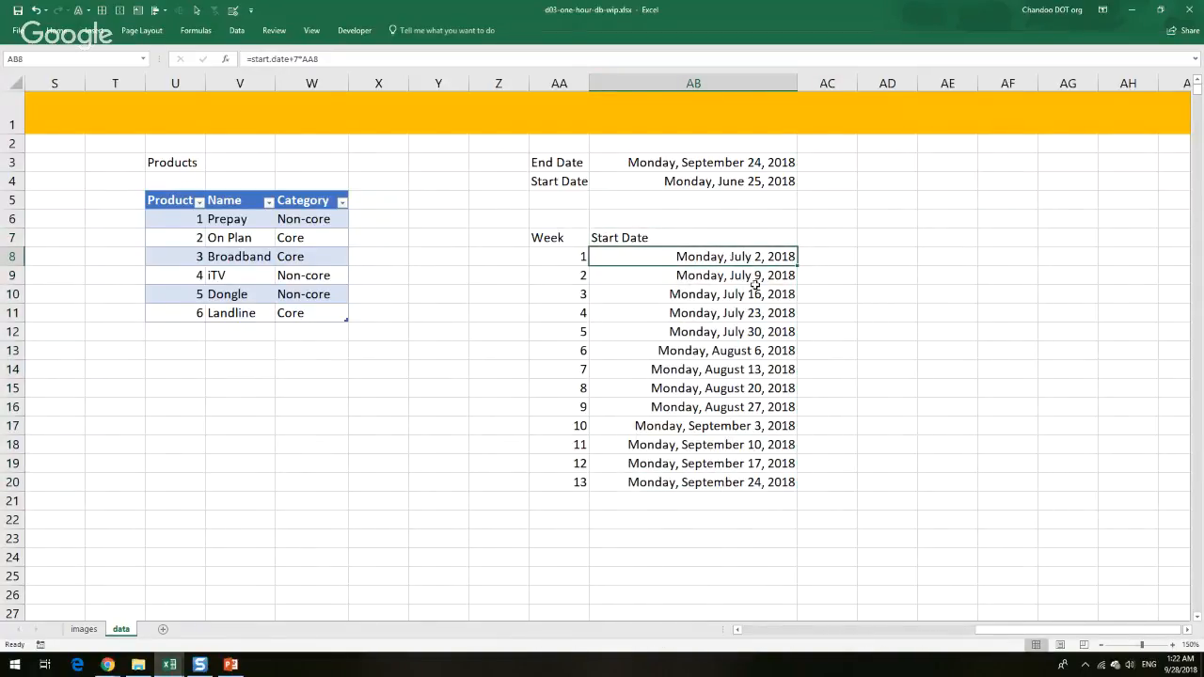
pyautogui.click(747, 281)
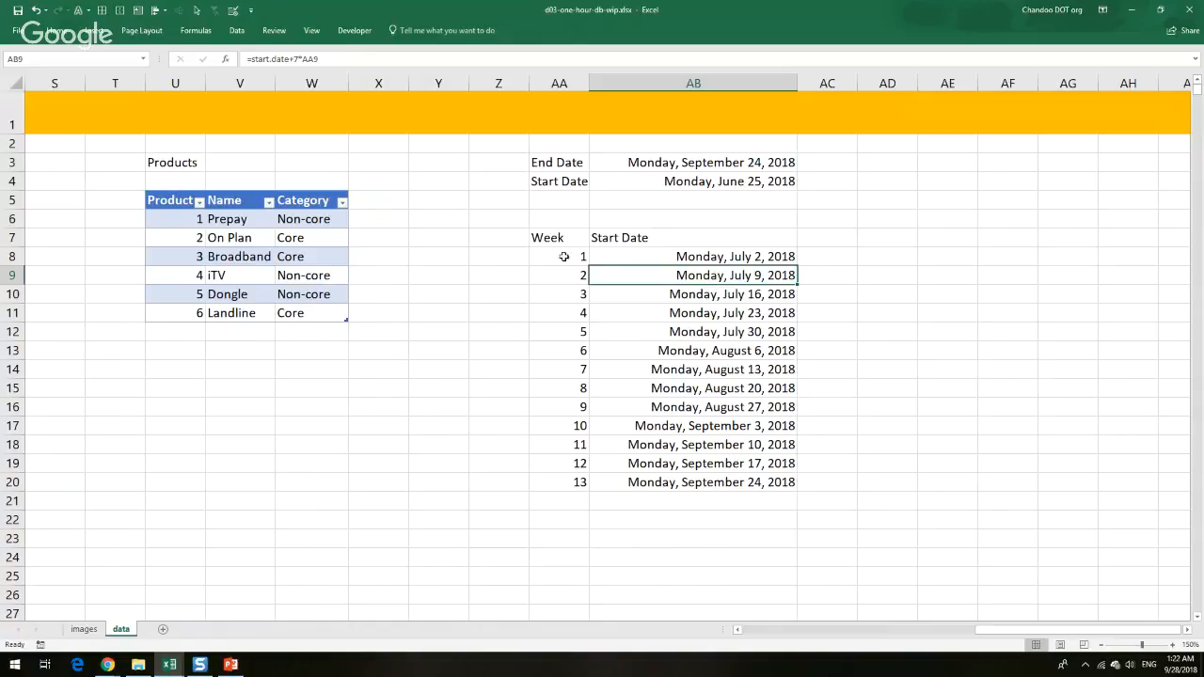
# Convert the week list in AA7:AB20 into a table with headers
pyautogui.moveTo(557, 238); pyautogui.dragTo(760, 483)
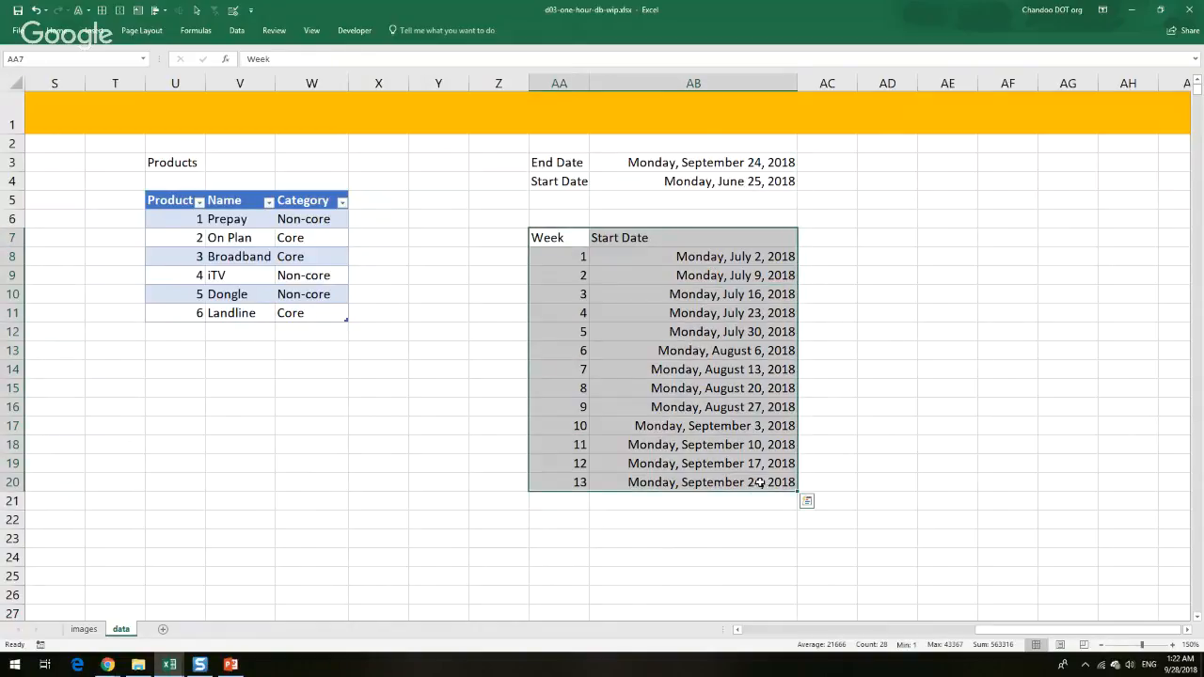
pyautogui.hotkey('ctrl', 't')
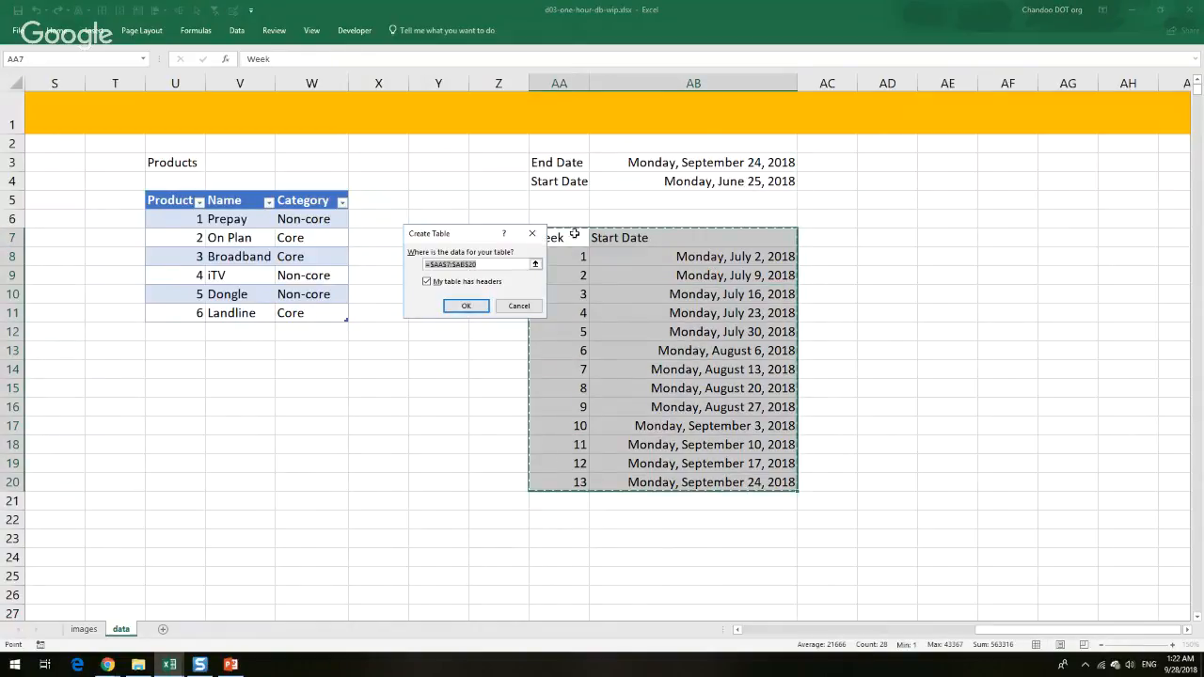
pyautogui.click(466, 308)
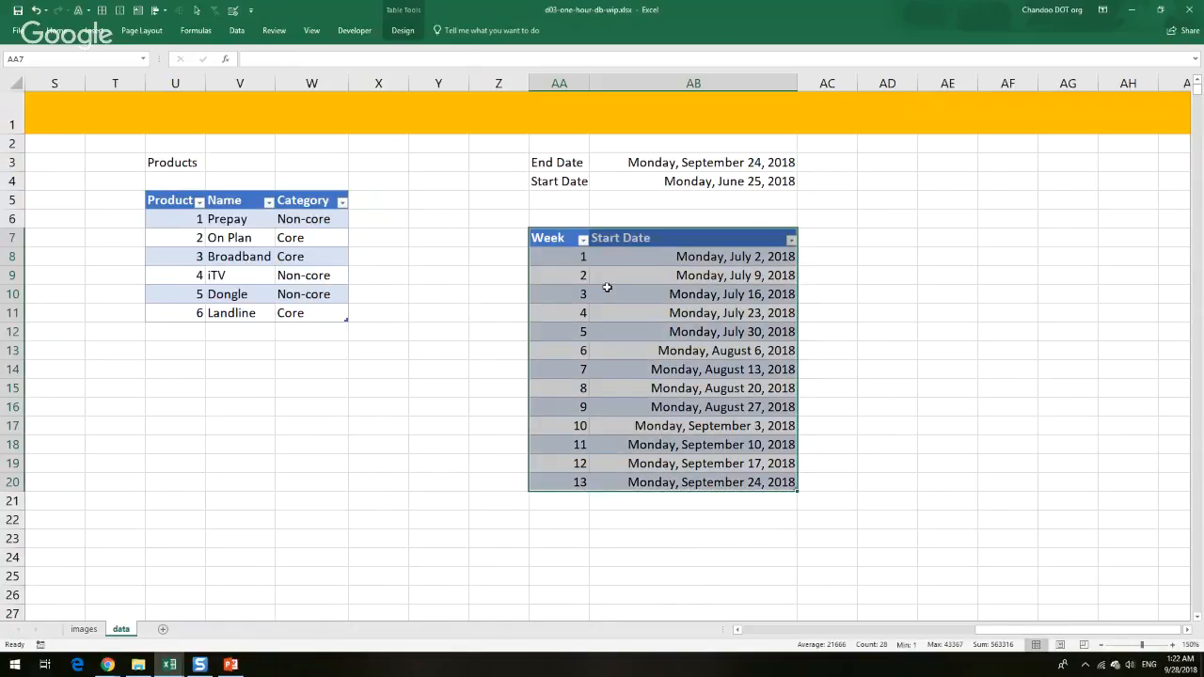
# Name the new week and start date table calendar
pyautogui.click(606, 287)
pyautogui.click(402, 30)
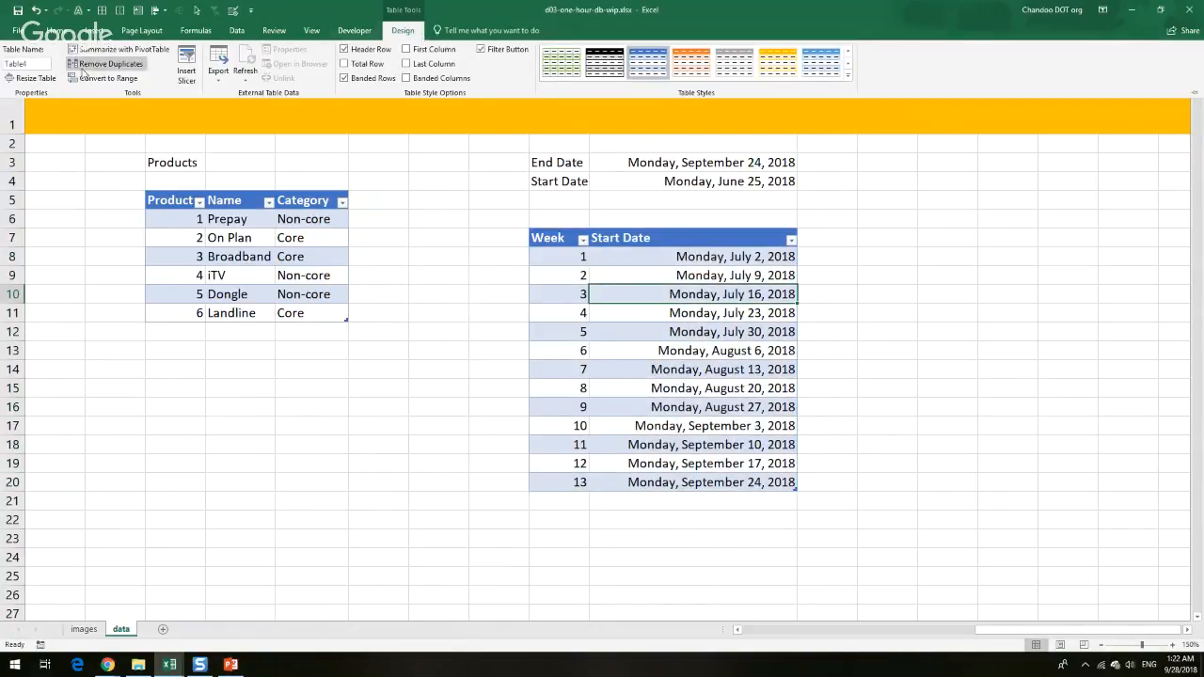
pyautogui.doubleClick(34, 61)
pyautogui.write('c')
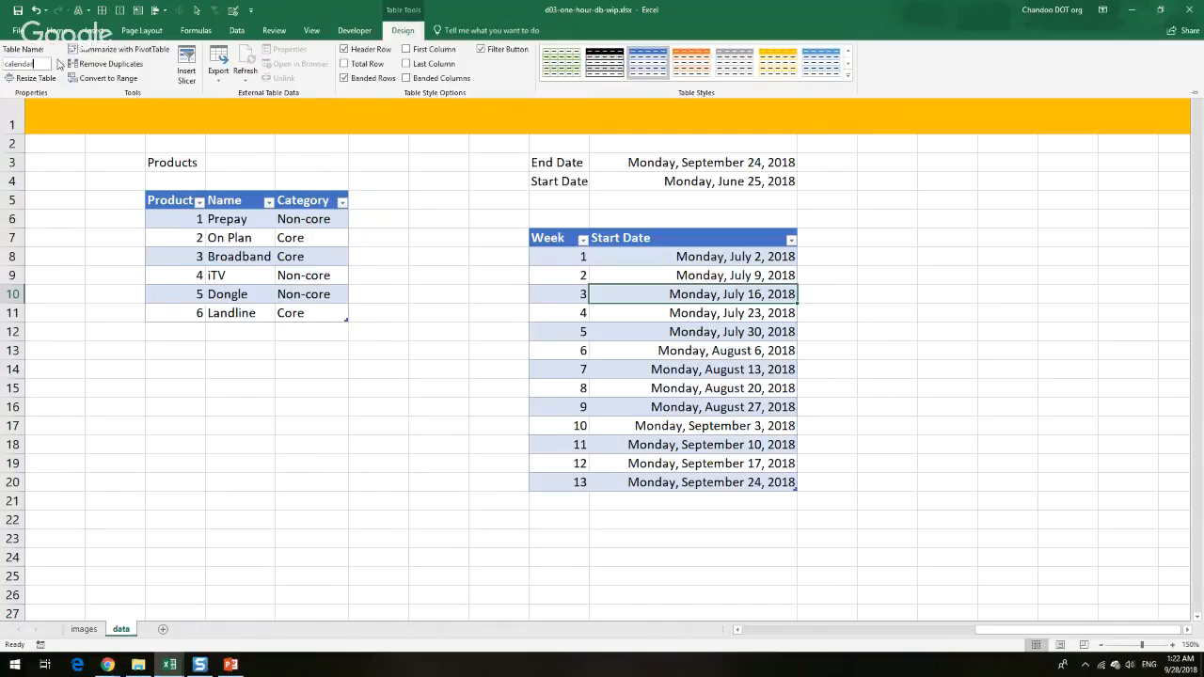
pyautogui.write('alendar')
pyautogui.press('Return')
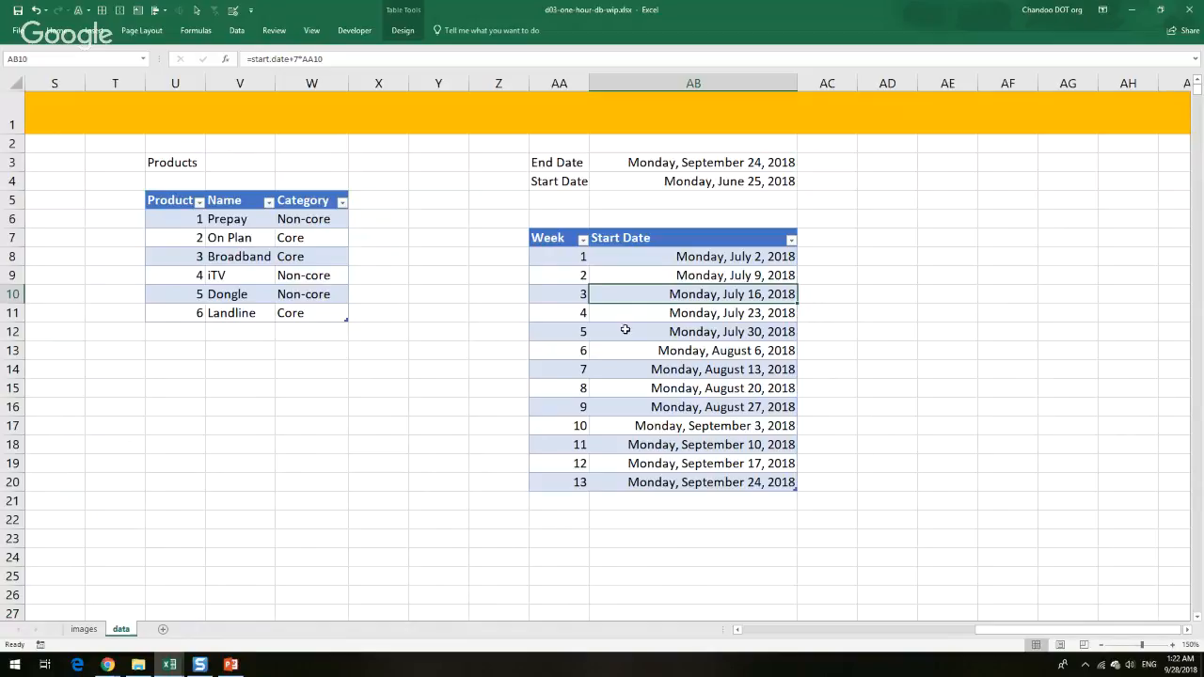
# Examine the End Date entry in AB3 and the week rows of the calendar table that depend on it
pyautogui.click(707, 163)
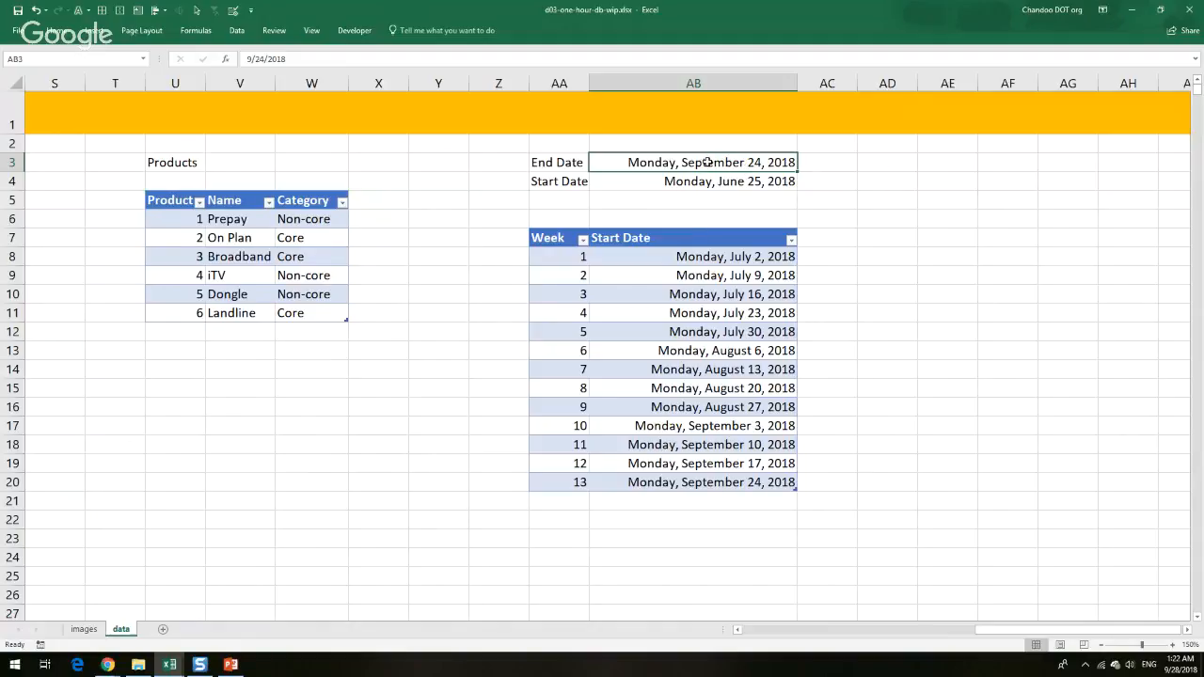
pyautogui.doubleClick(707, 162)
pyautogui.press('Escape')
pyautogui.click(886, 405)
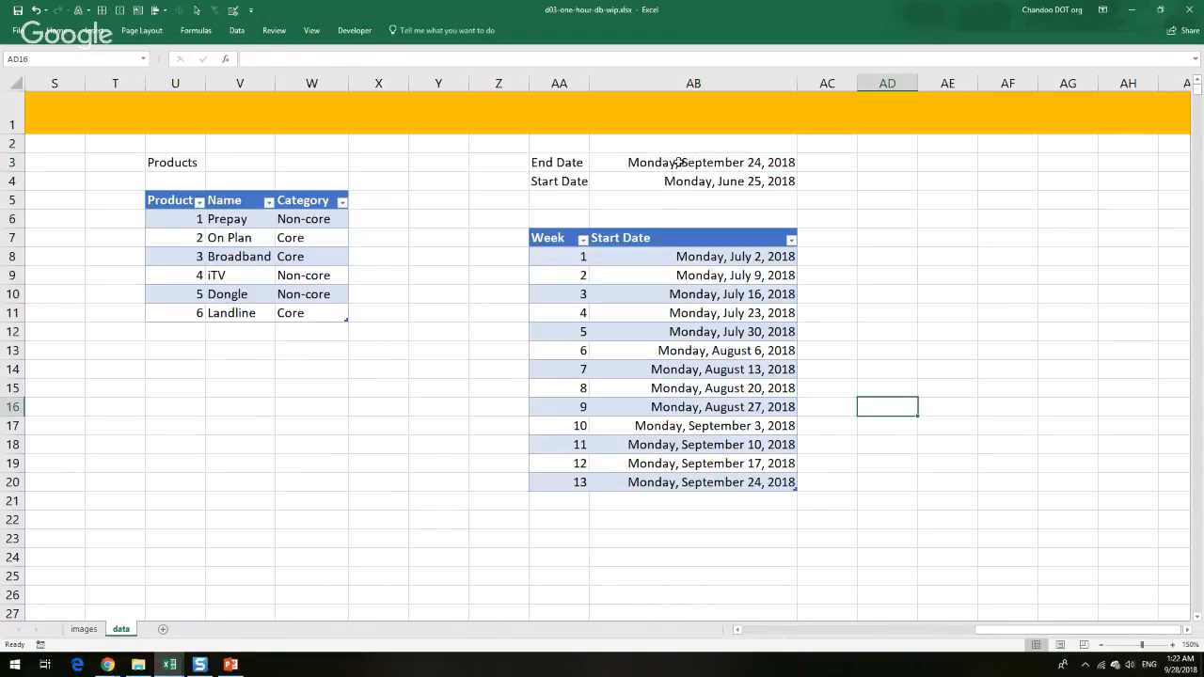
pyautogui.click(534, 256)
pyautogui.click(650, 316)
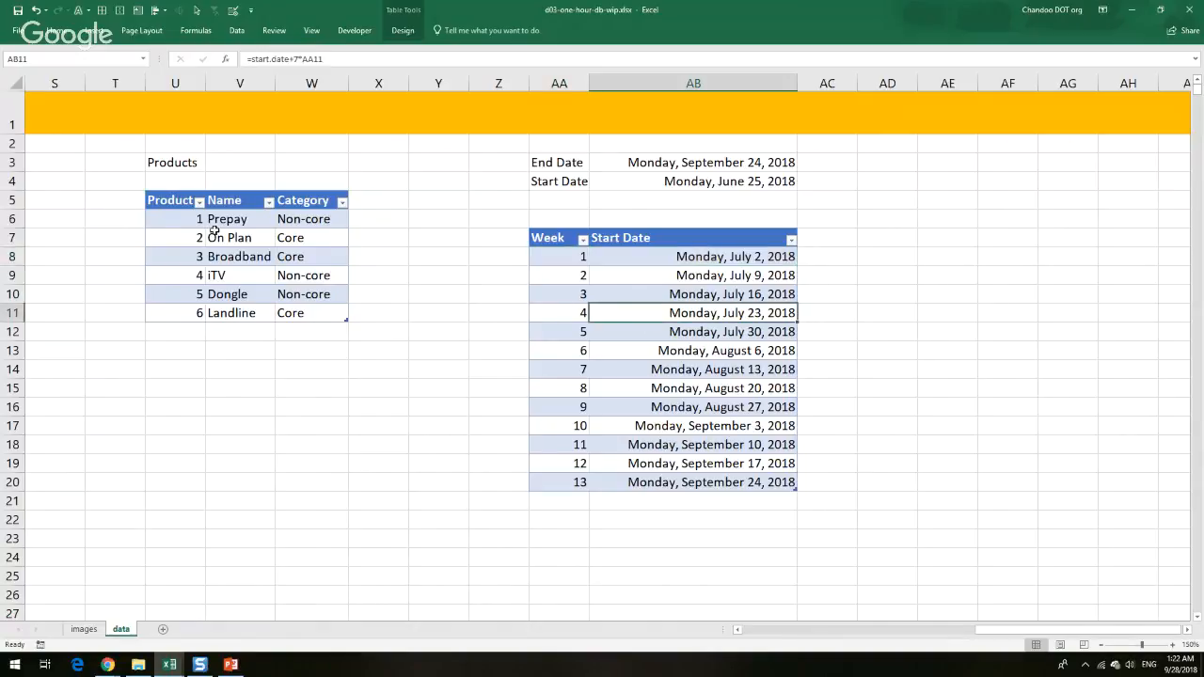
# Check the table names assigned to the product list, the region list and the main data table
pyautogui.click(215, 233)
pyautogui.click(402, 31)
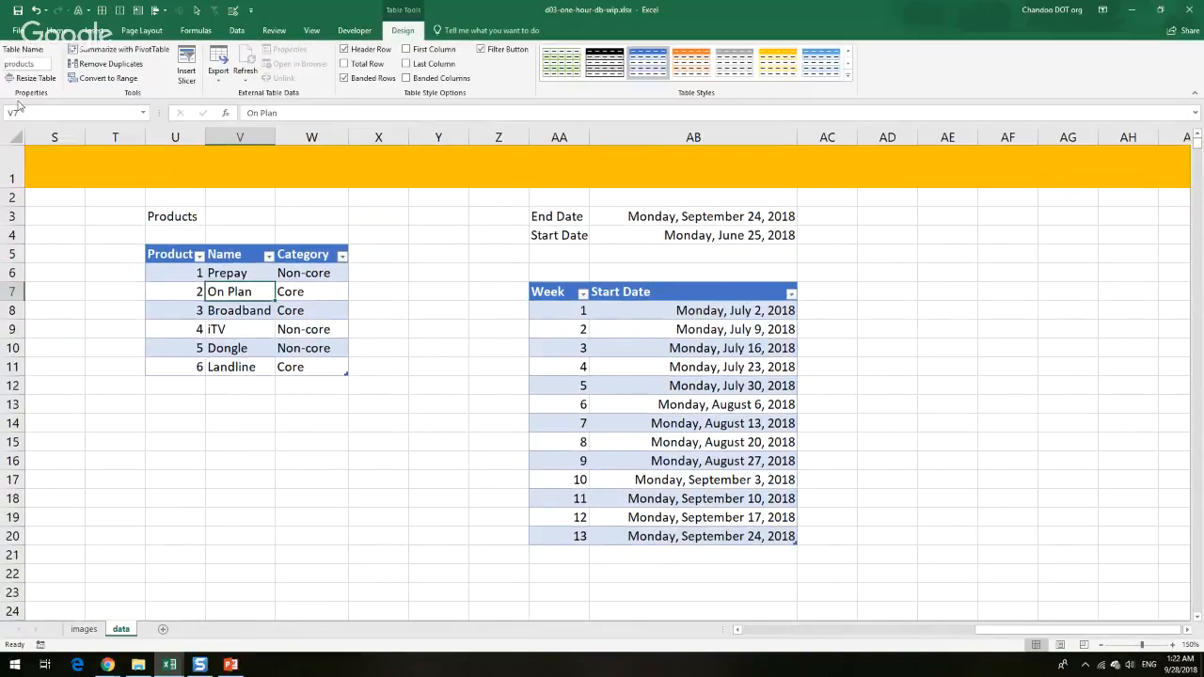
pyautogui.click(760, 638)
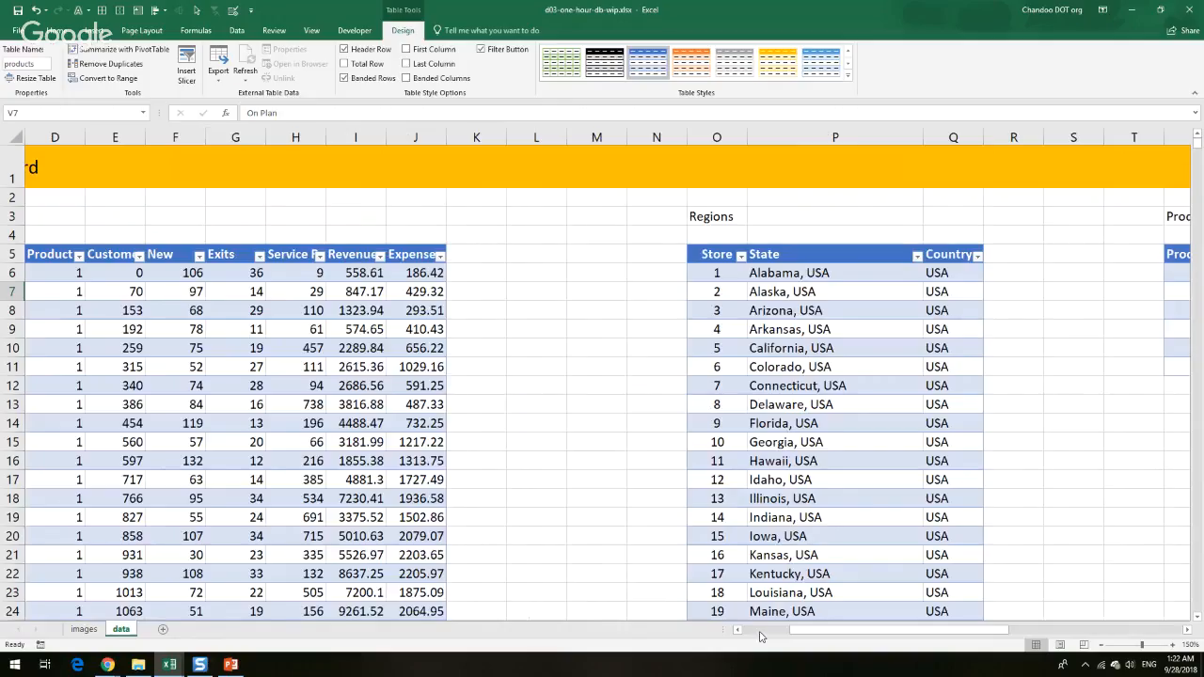
pyautogui.click(346, 420)
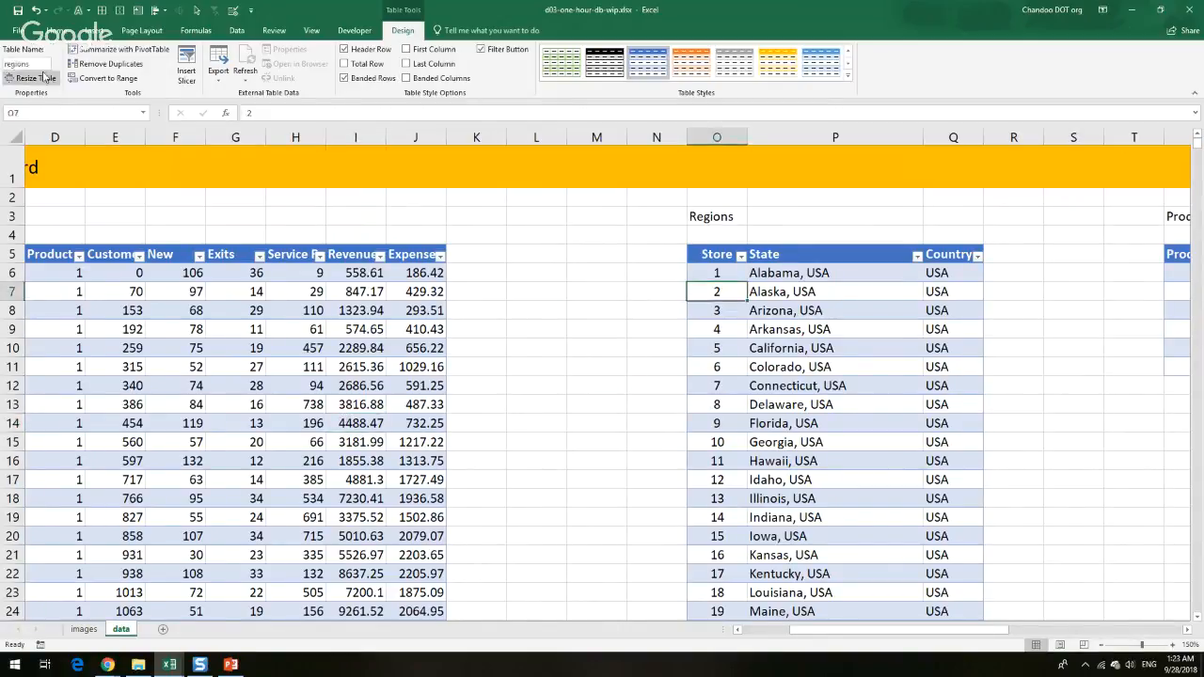
pyautogui.click(108, 273)
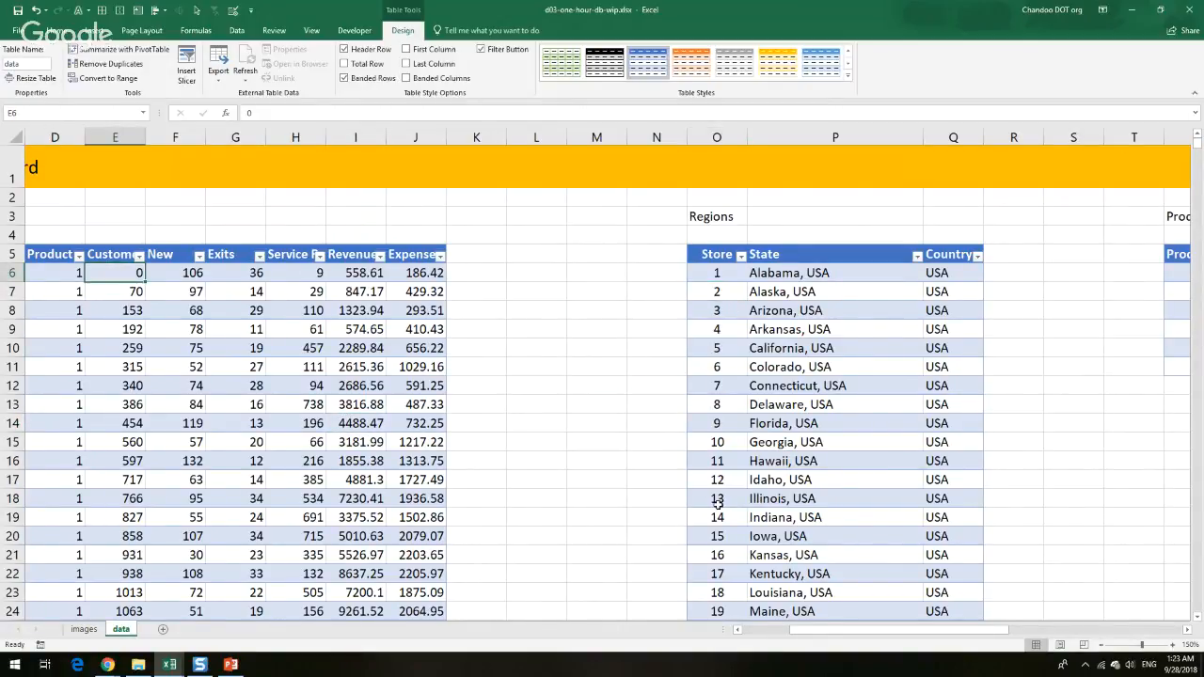
# Create a relationship from the Store column of the data table to the Store column of the regions table
pyautogui.click(233, 31)
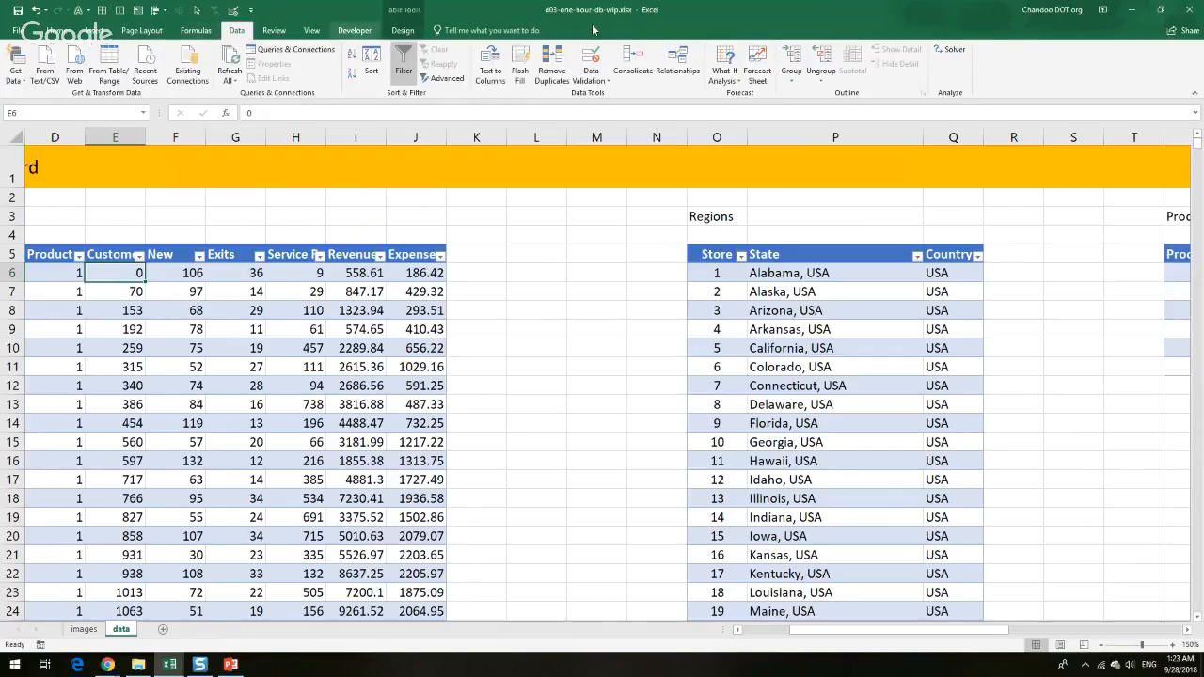
pyautogui.click(681, 63)
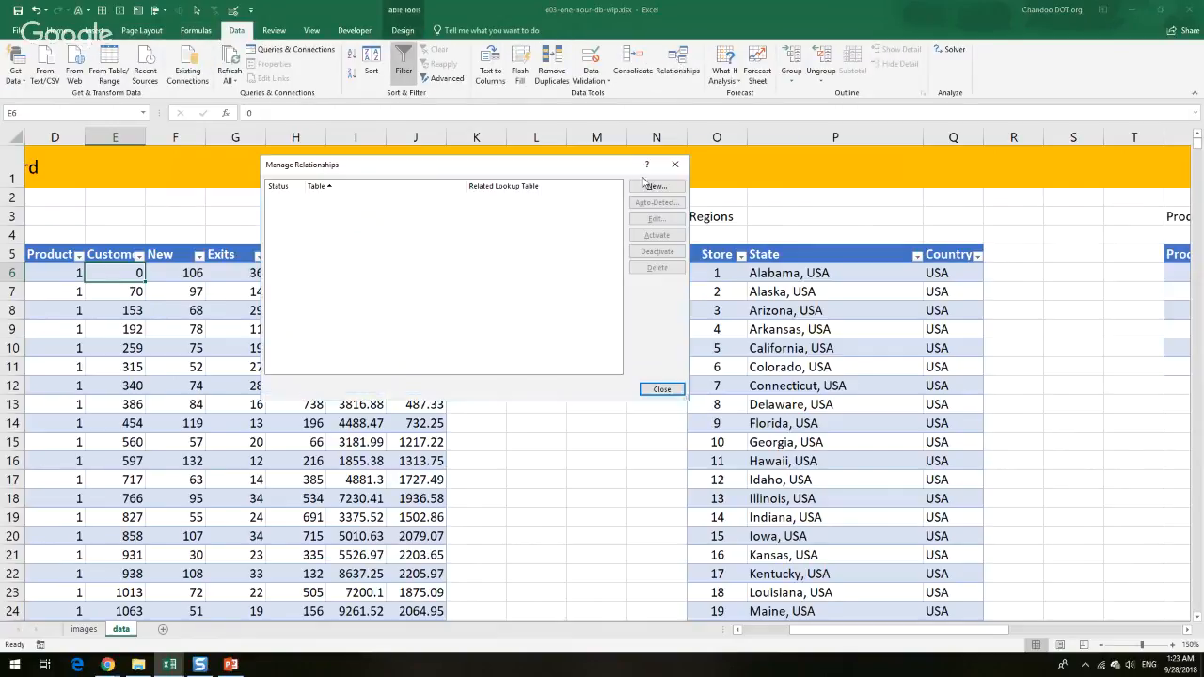
pyautogui.moveTo(422, 170); pyautogui.dragTo(634, 259)
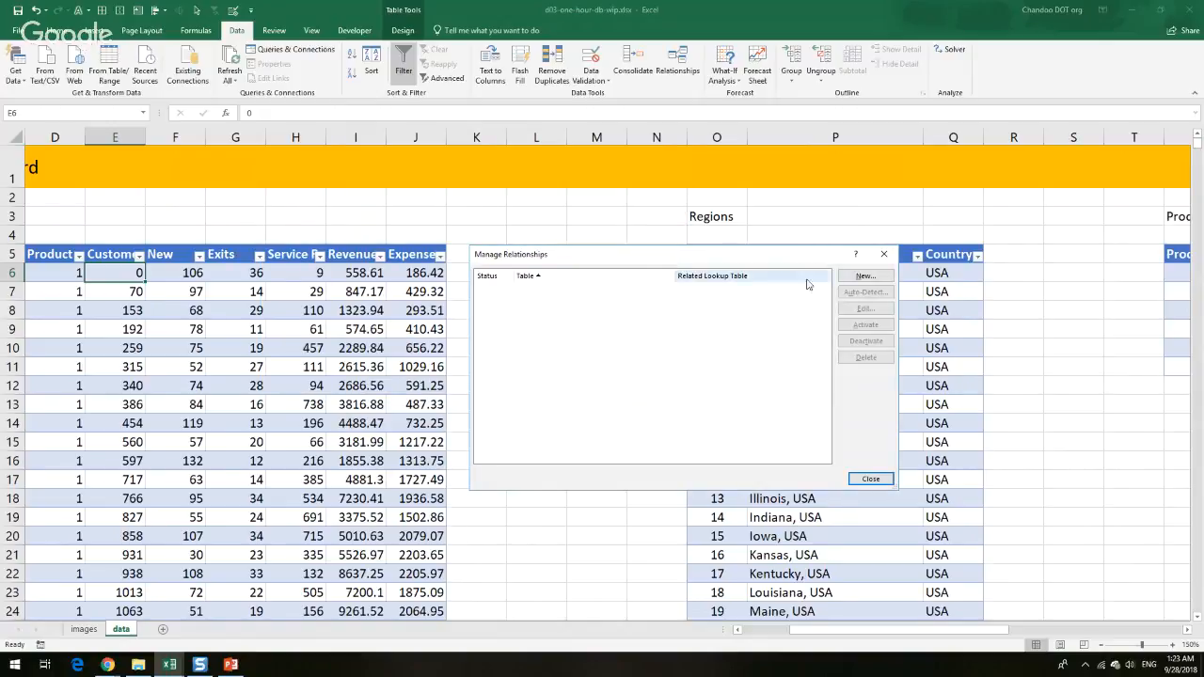
pyautogui.click(864, 275)
pyautogui.click(295, 262)
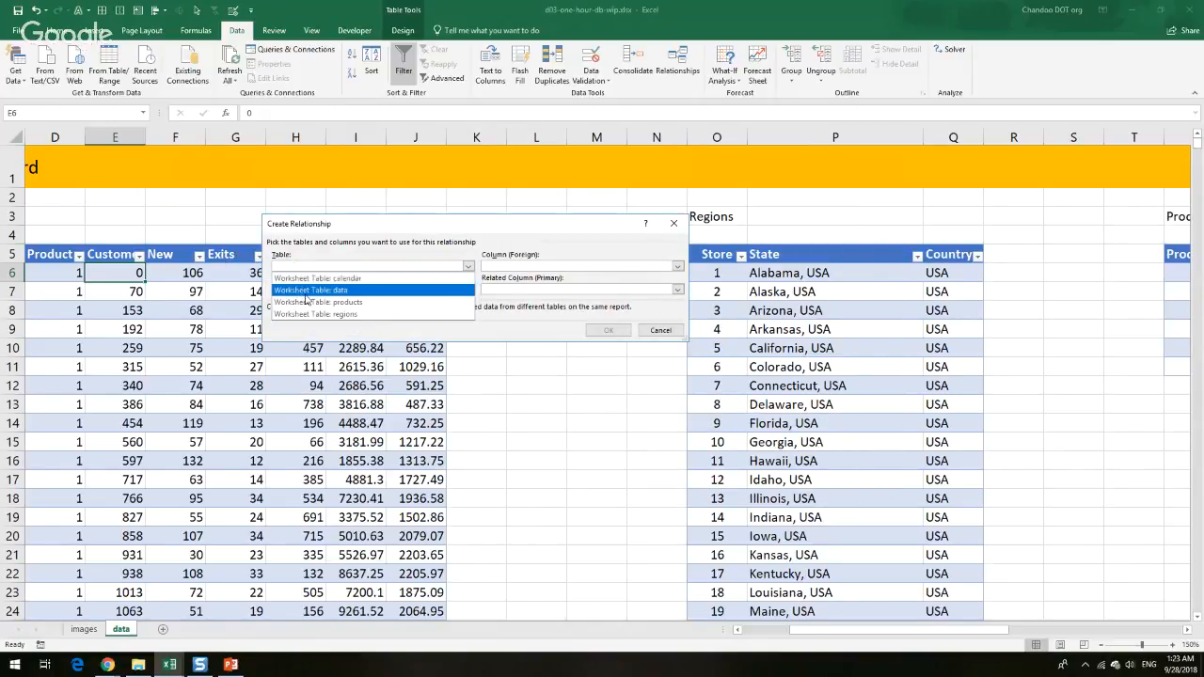
pyautogui.click(308, 300)
pyautogui.click(514, 267)
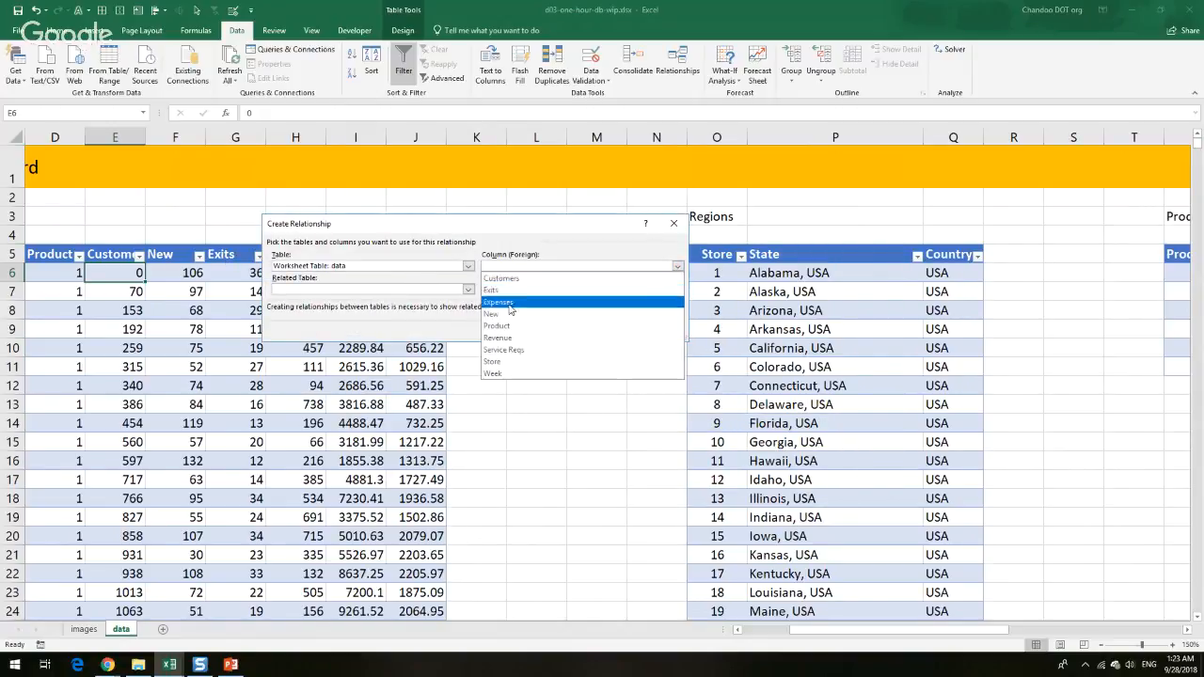
pyautogui.click(506, 363)
pyautogui.click(468, 290)
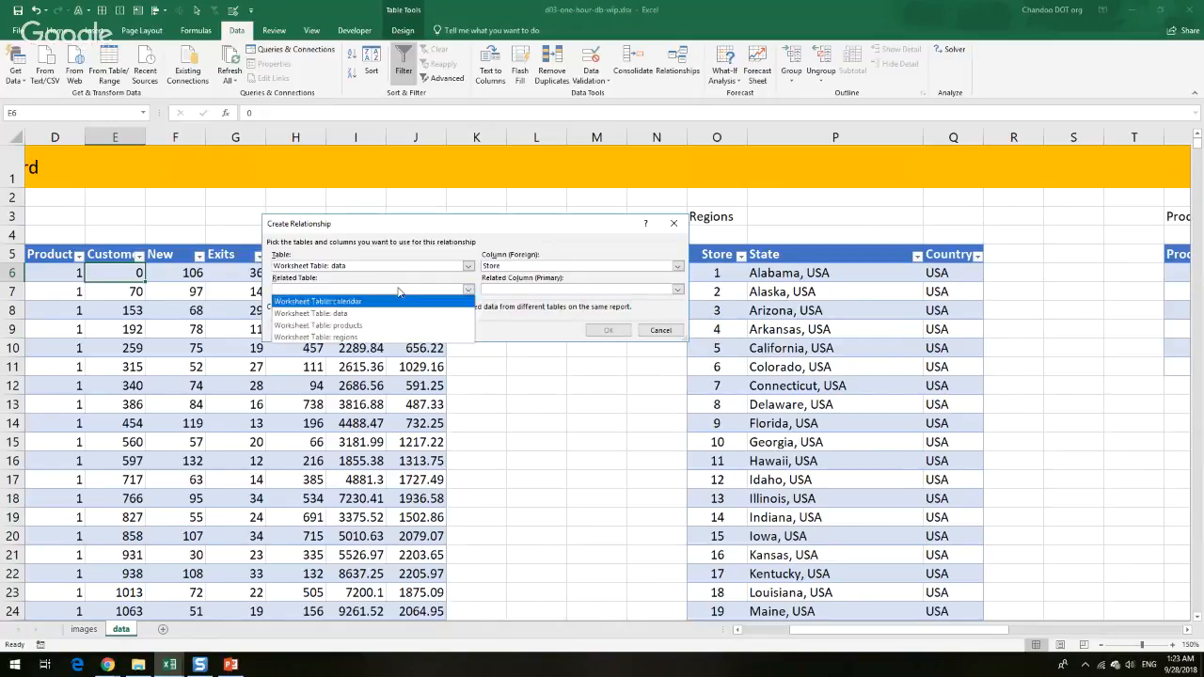
pyautogui.click(348, 338)
pyautogui.click(511, 290)
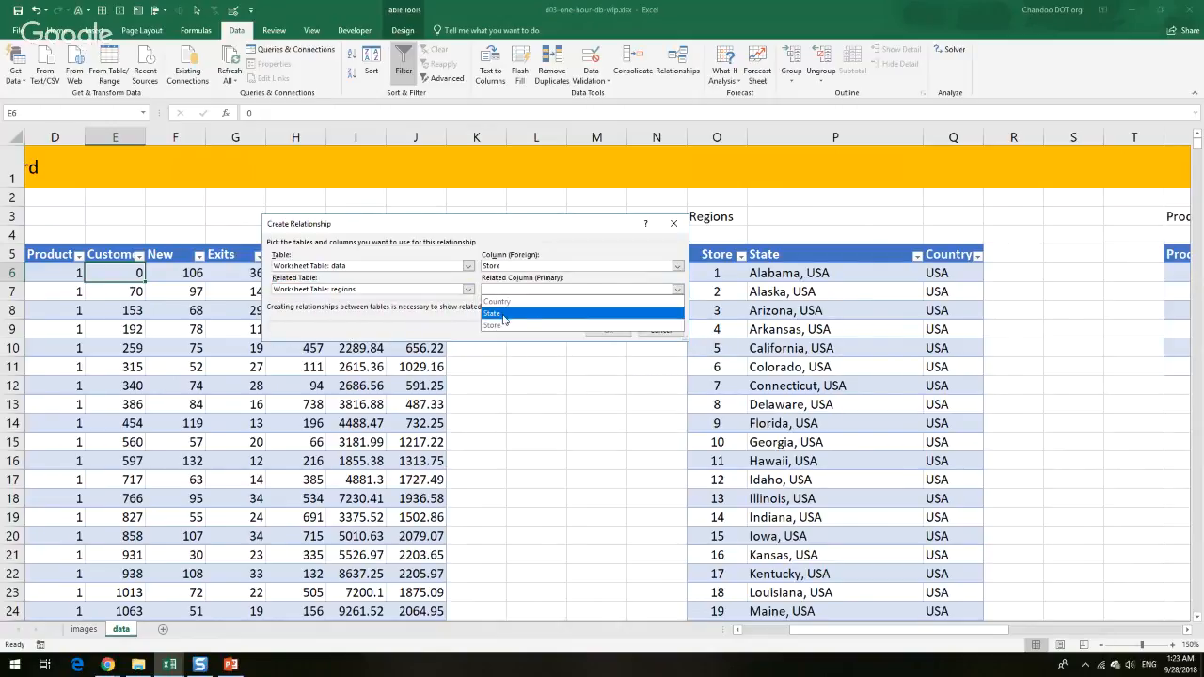
pyautogui.click(499, 324)
pyautogui.click(607, 330)
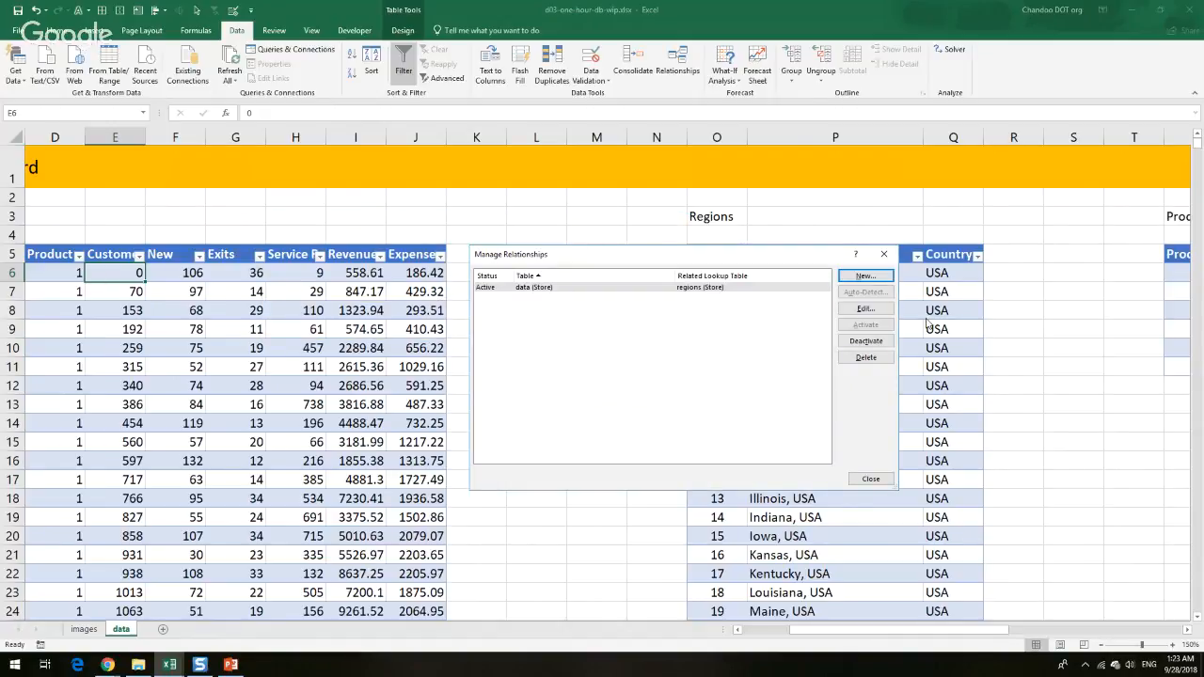
# Create a relationship from the Week column of the data table to the Start Date column of the calendar table
pyautogui.click(865, 275)
pyautogui.click(397, 267)
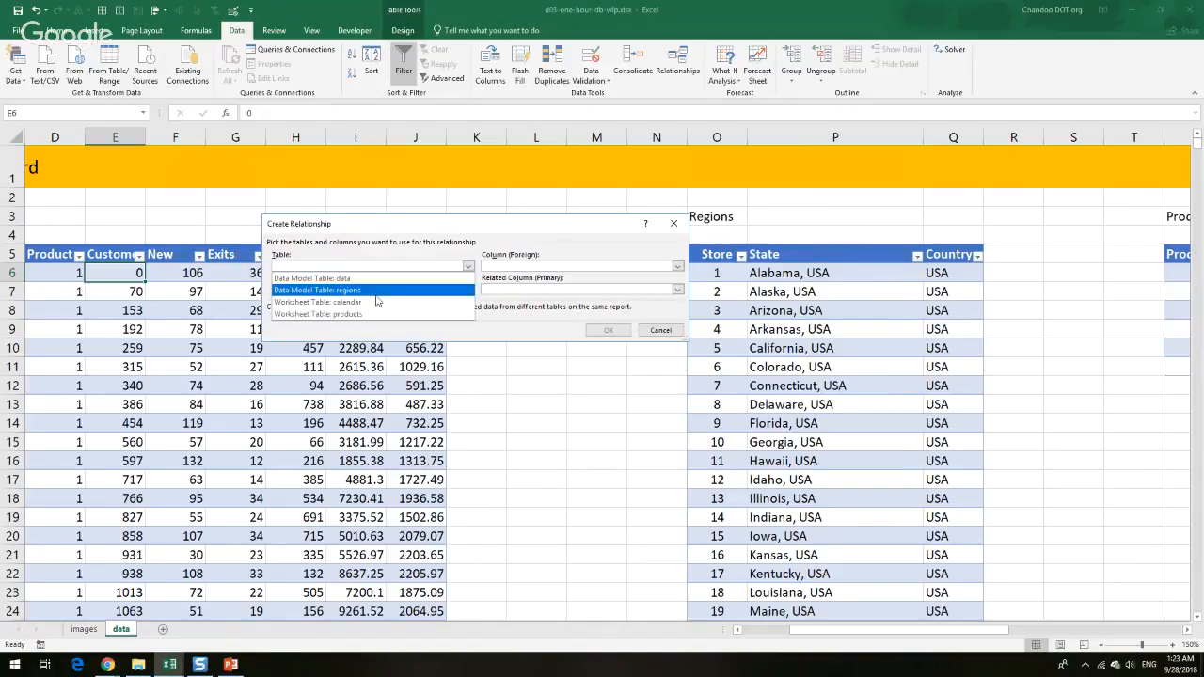
pyautogui.click(315, 279)
pyautogui.click(550, 267)
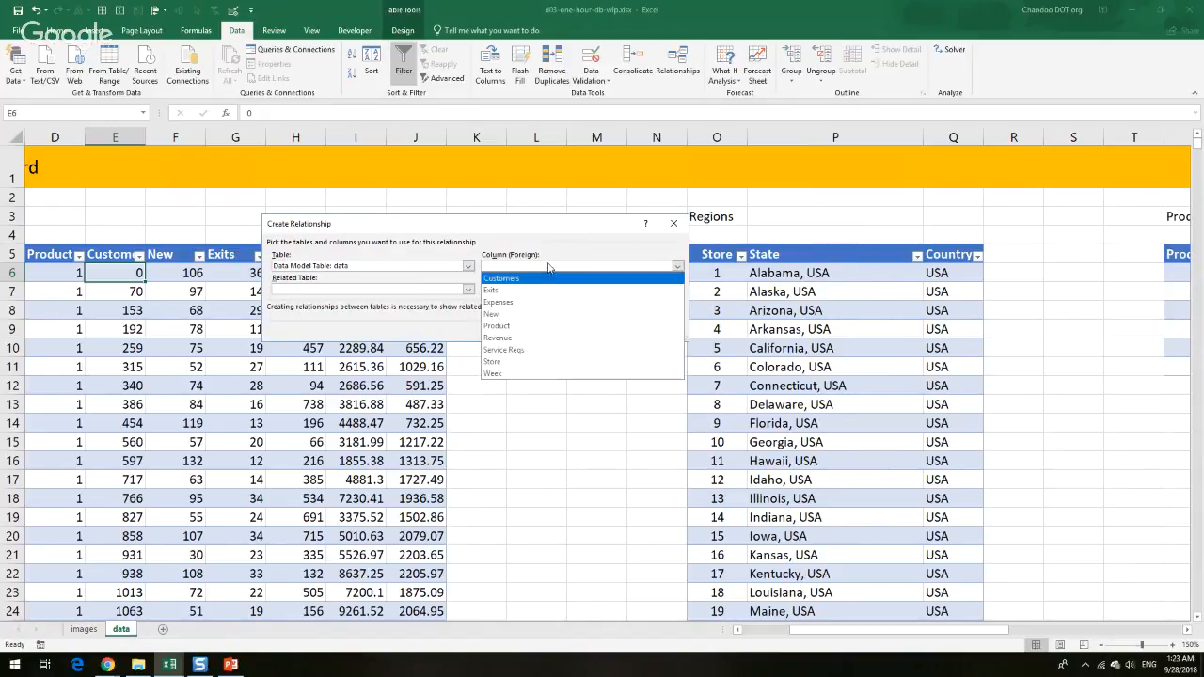
pyautogui.click(532, 373)
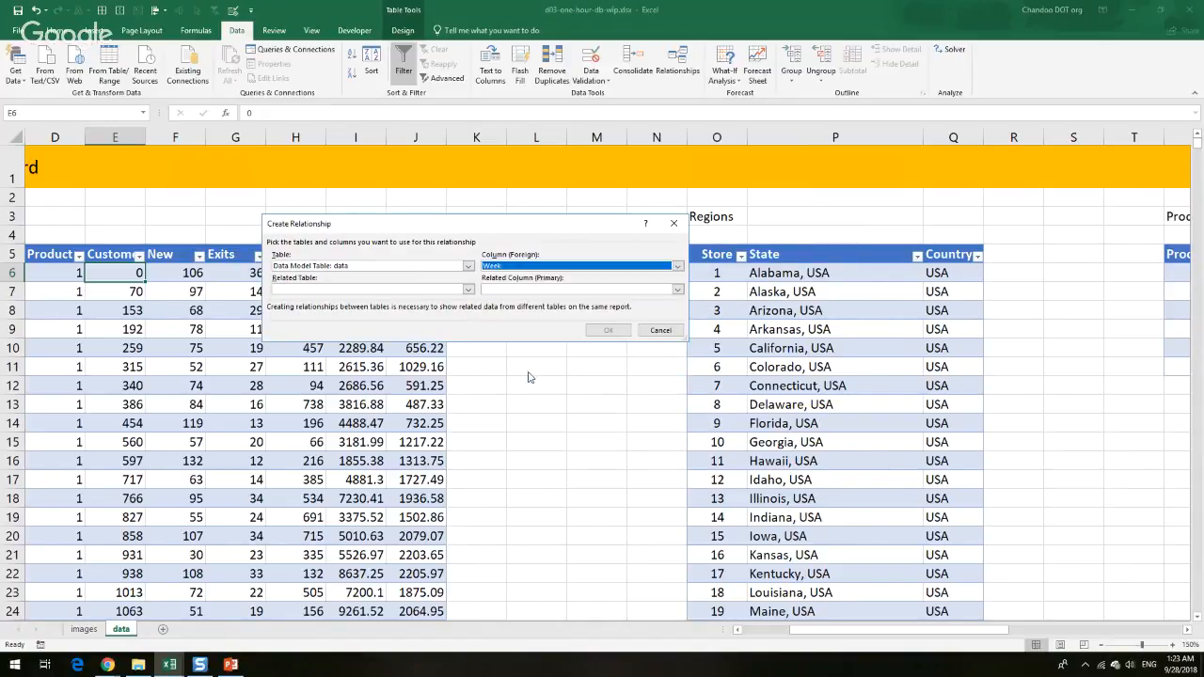
pyautogui.click(422, 292)
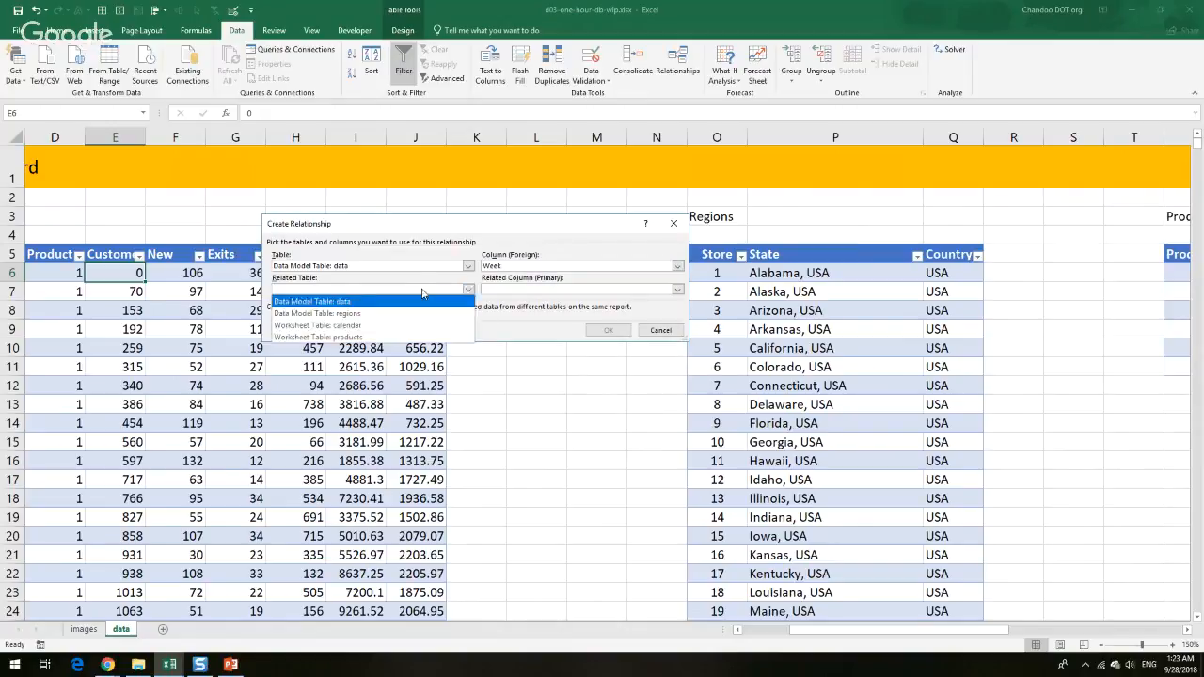
pyautogui.click(369, 325)
pyautogui.click(546, 289)
pyautogui.click(611, 304)
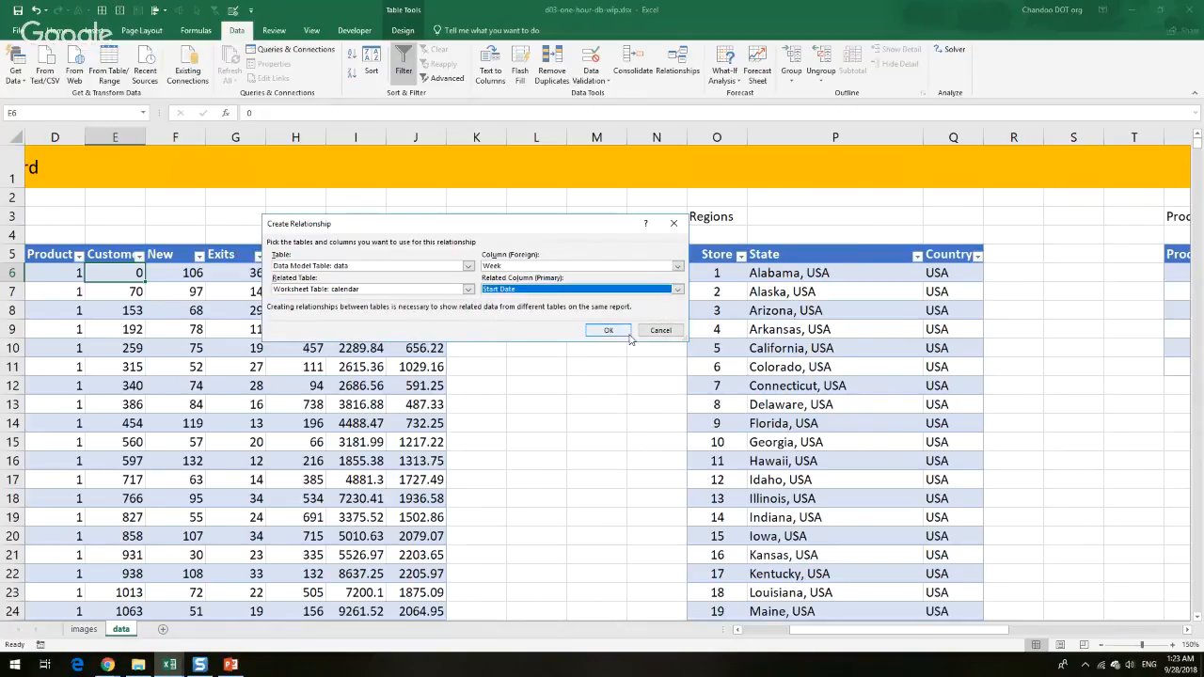
pyautogui.click(622, 329)
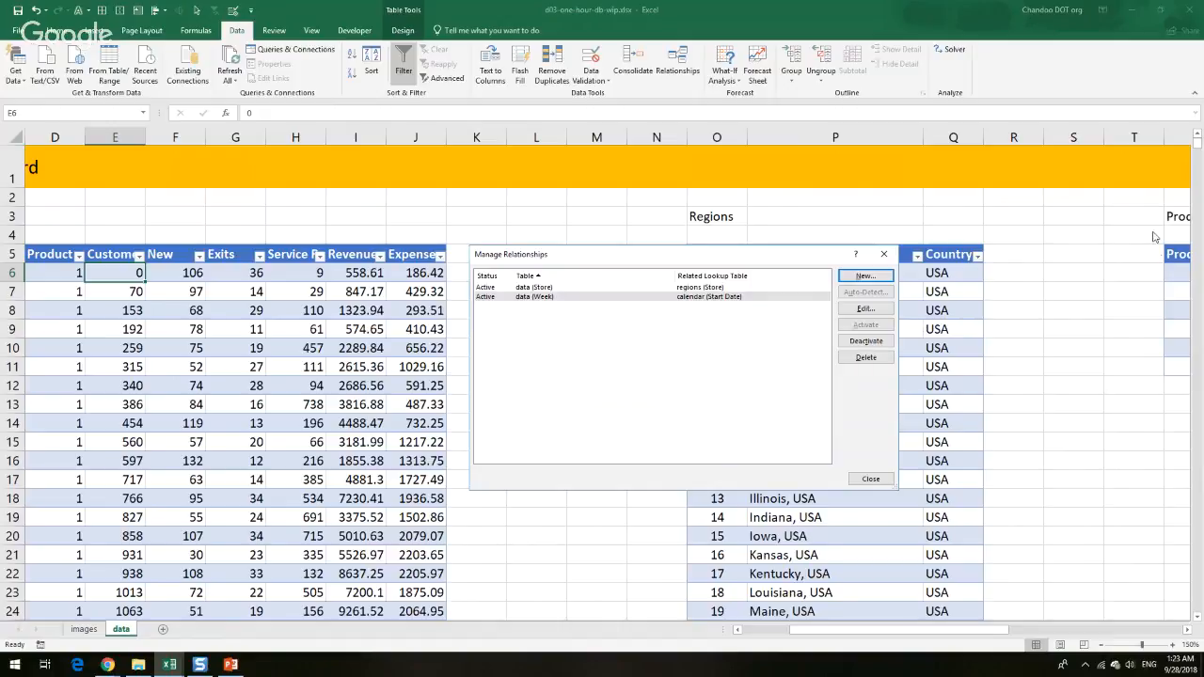
# Create a relationship from the data table's Product column to the products table's Product column and close the relationship manager
pyautogui.click(866, 276)
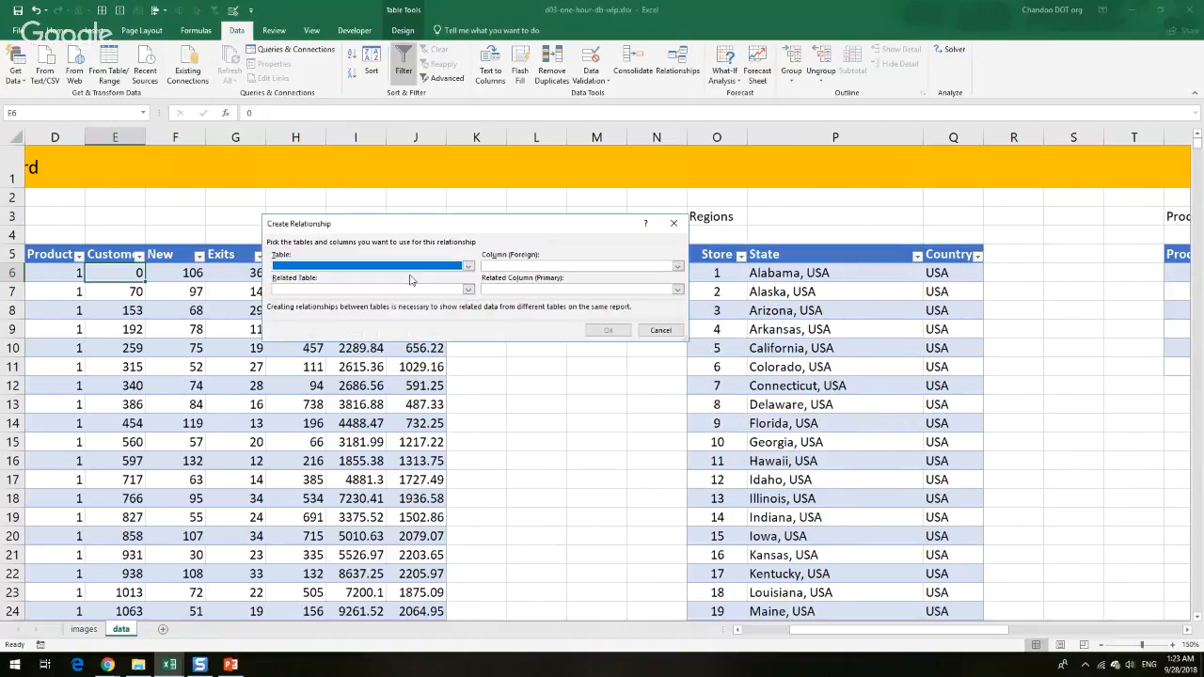
pyautogui.click(411, 270)
pyautogui.click(400, 291)
pyautogui.click(501, 270)
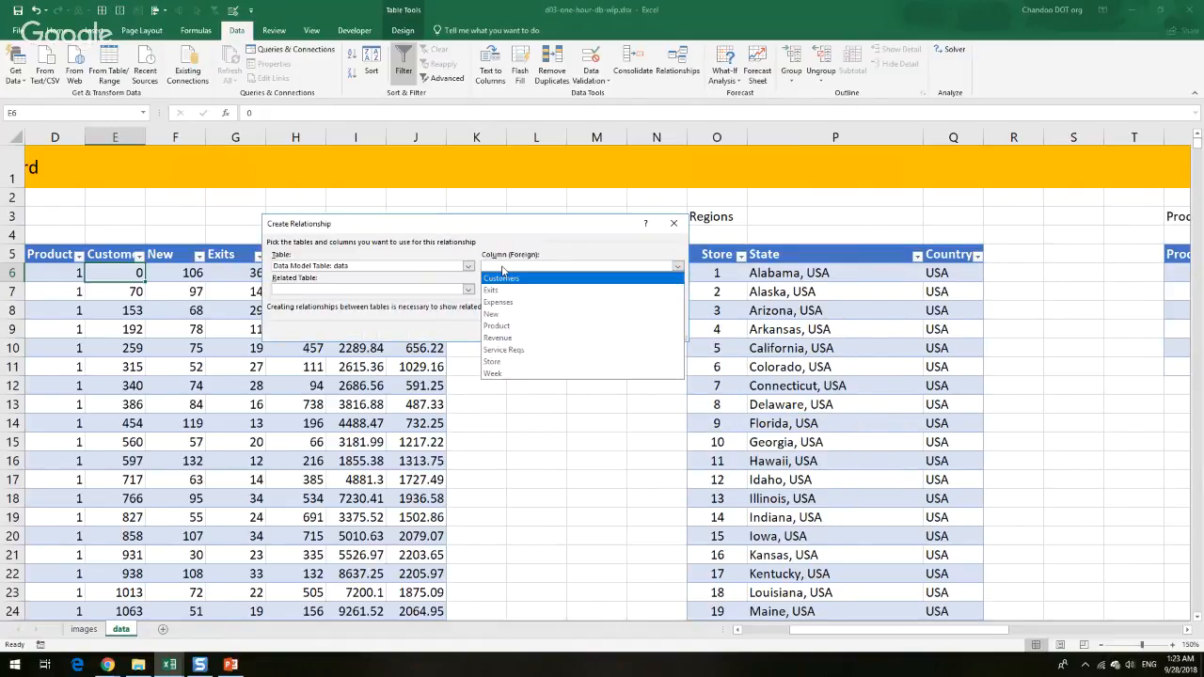
pyautogui.click(498, 326)
pyautogui.click(403, 289)
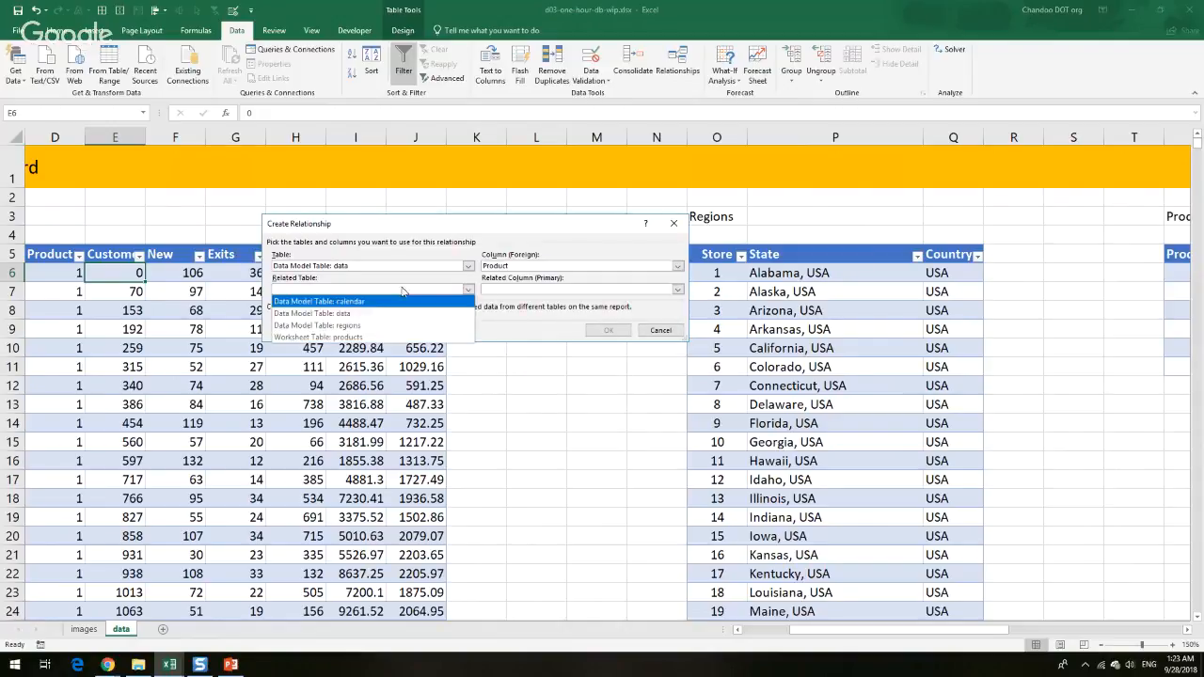
pyautogui.click(362, 336)
pyautogui.click(677, 290)
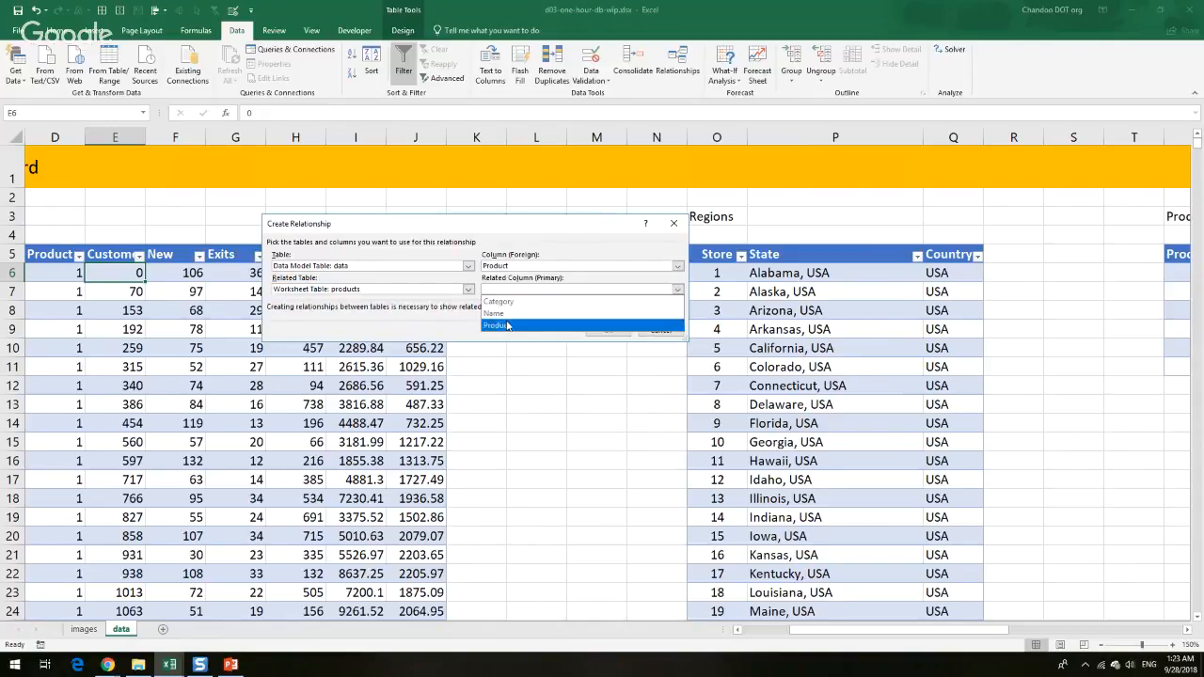
pyautogui.click(507, 325)
pyautogui.click(610, 331)
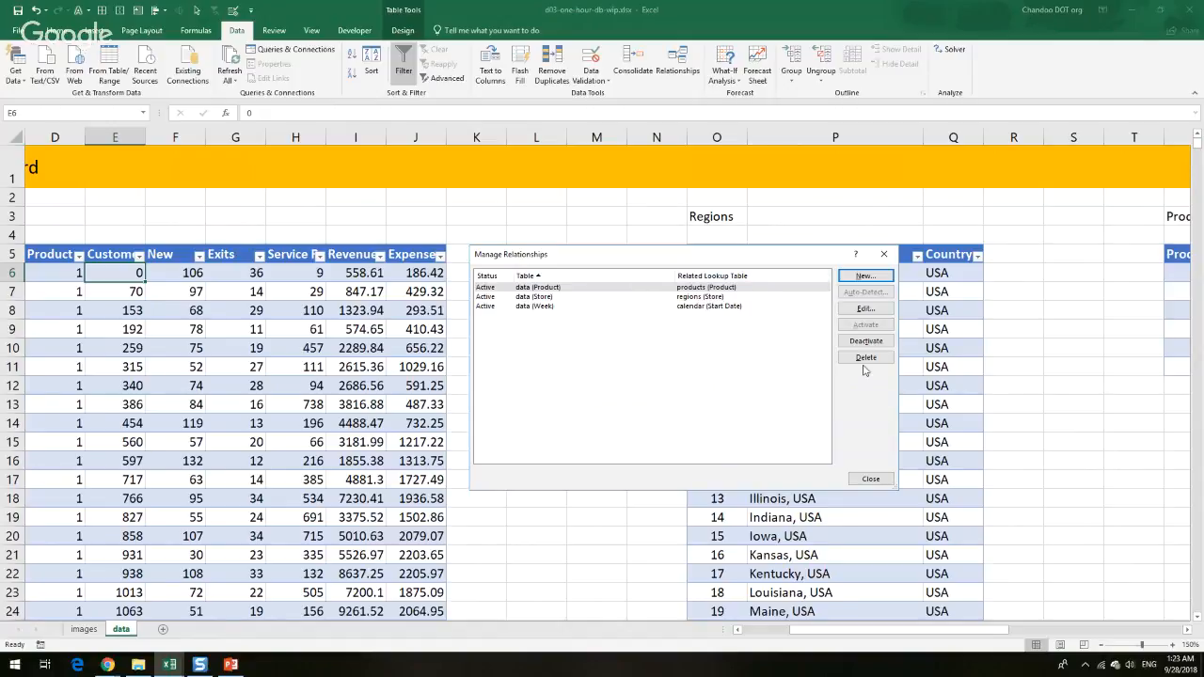
pyautogui.click(871, 480)
pyautogui.click(576, 288)
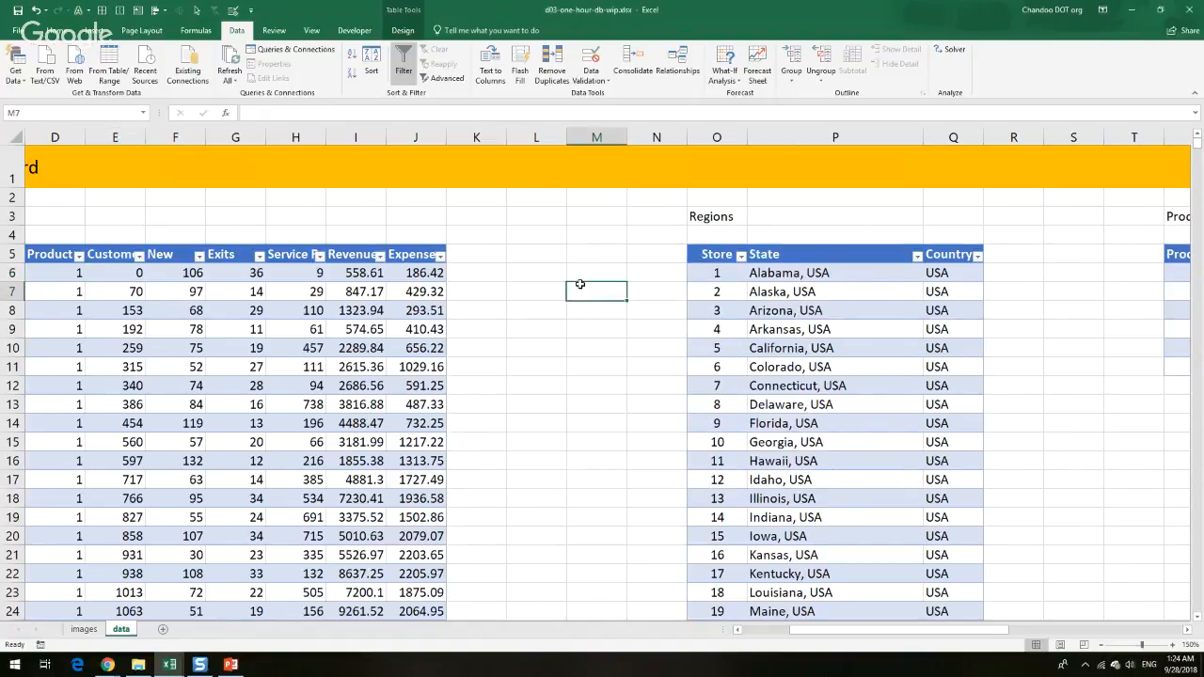
# Switch to the d03-one-hour-db.xlsx workbook to review the planned dashboard layout
pyautogui.click(769, 632)
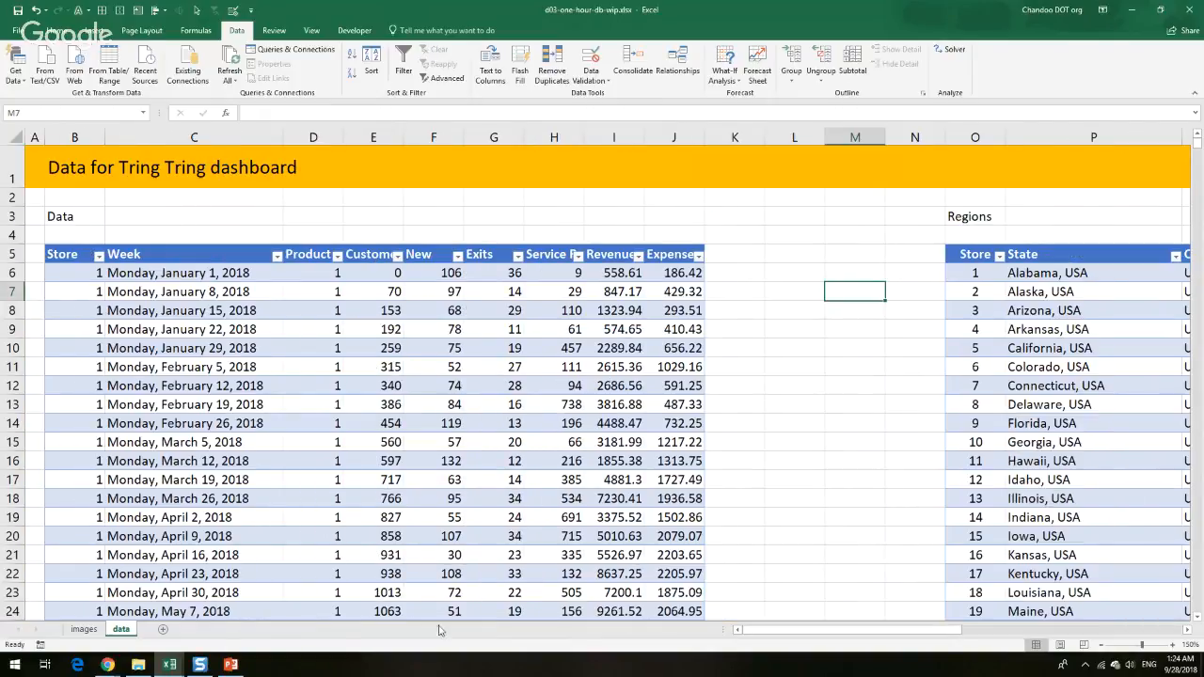
pyautogui.click(169, 665)
pyautogui.click(139, 632)
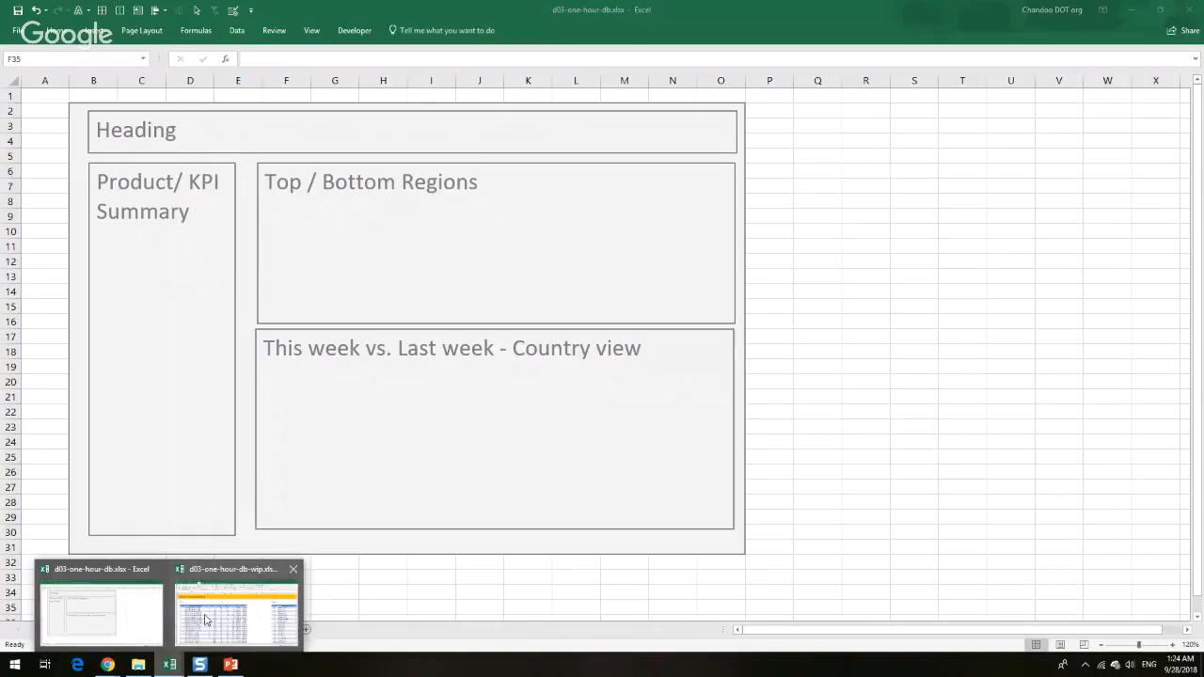
# Review the mockup, then examine the Prepay block on the finished Dashboard sheet: customers, new and exits, sparklines, revenue, service requests and ARPU
pyautogui.moveTo(166, 668)
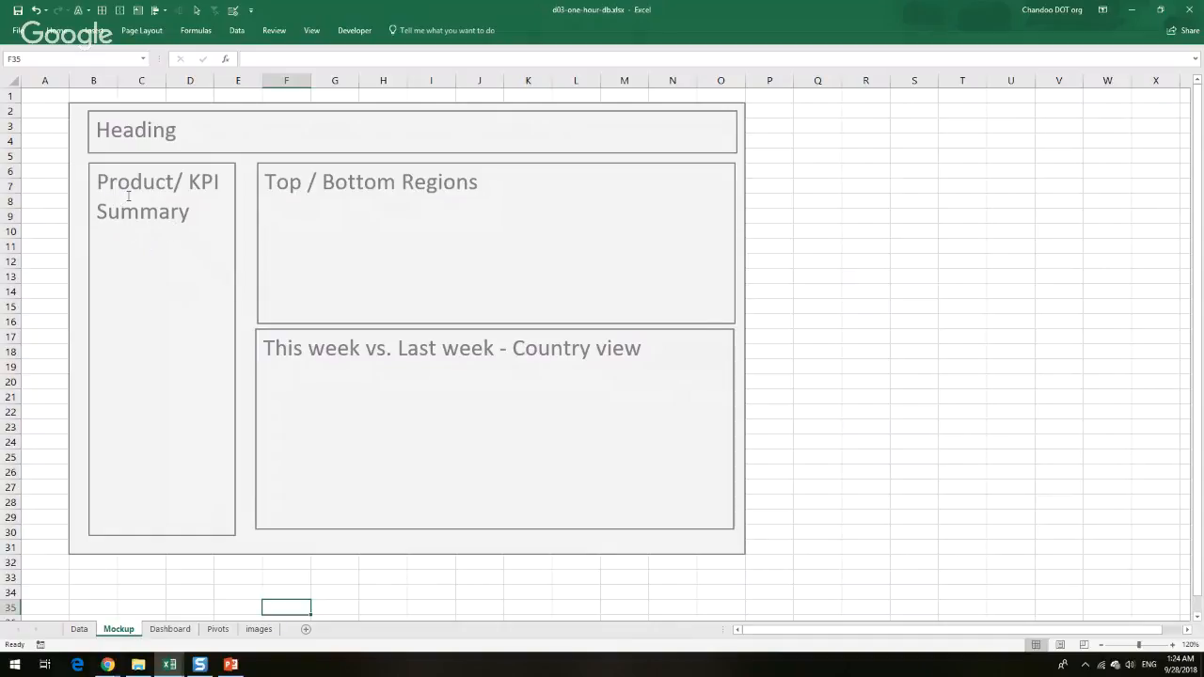
pyautogui.click(1069, 379)
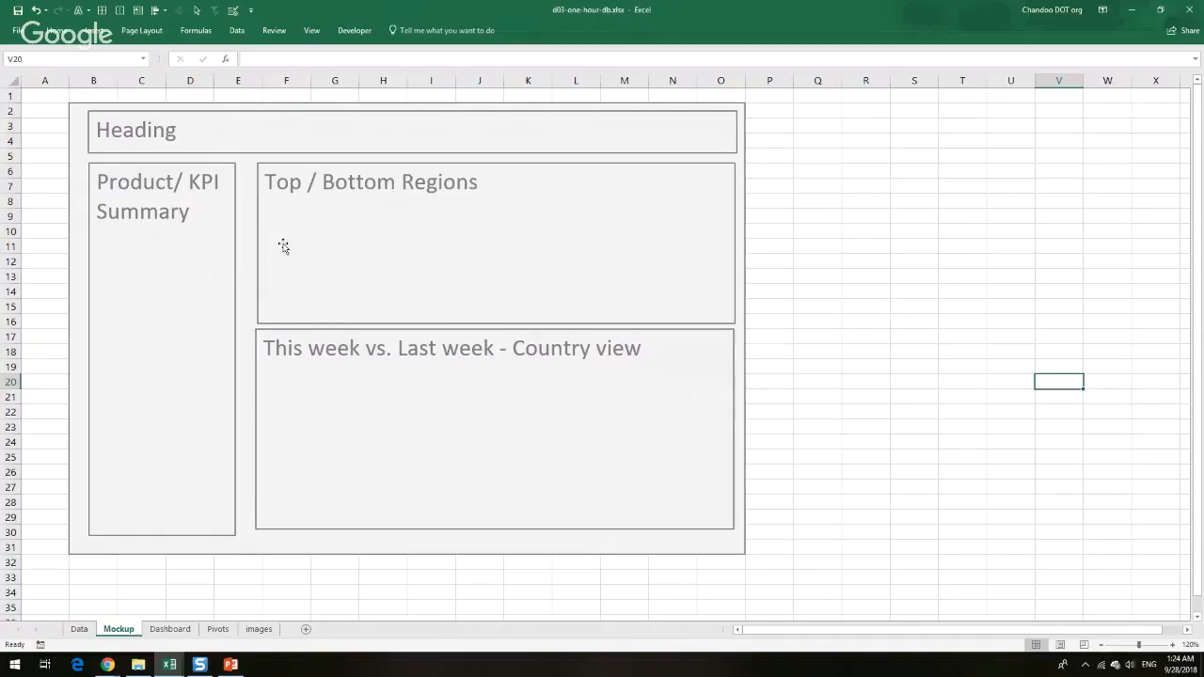
pyautogui.click(170, 629)
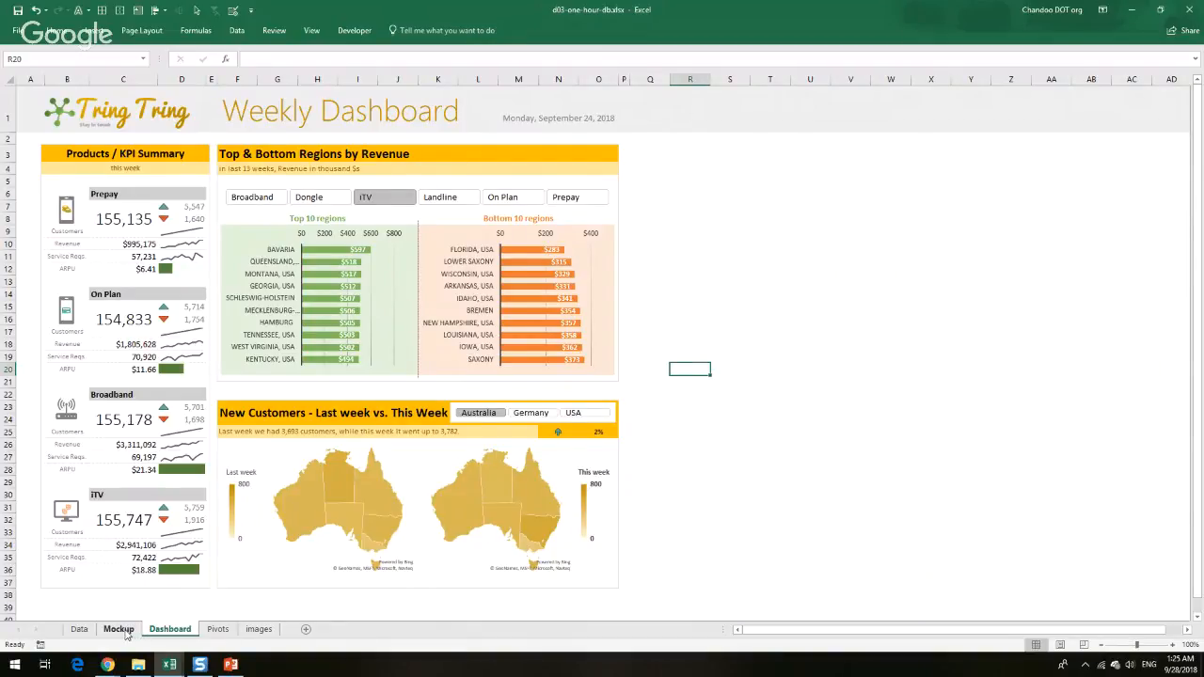
pyautogui.click(127, 218)
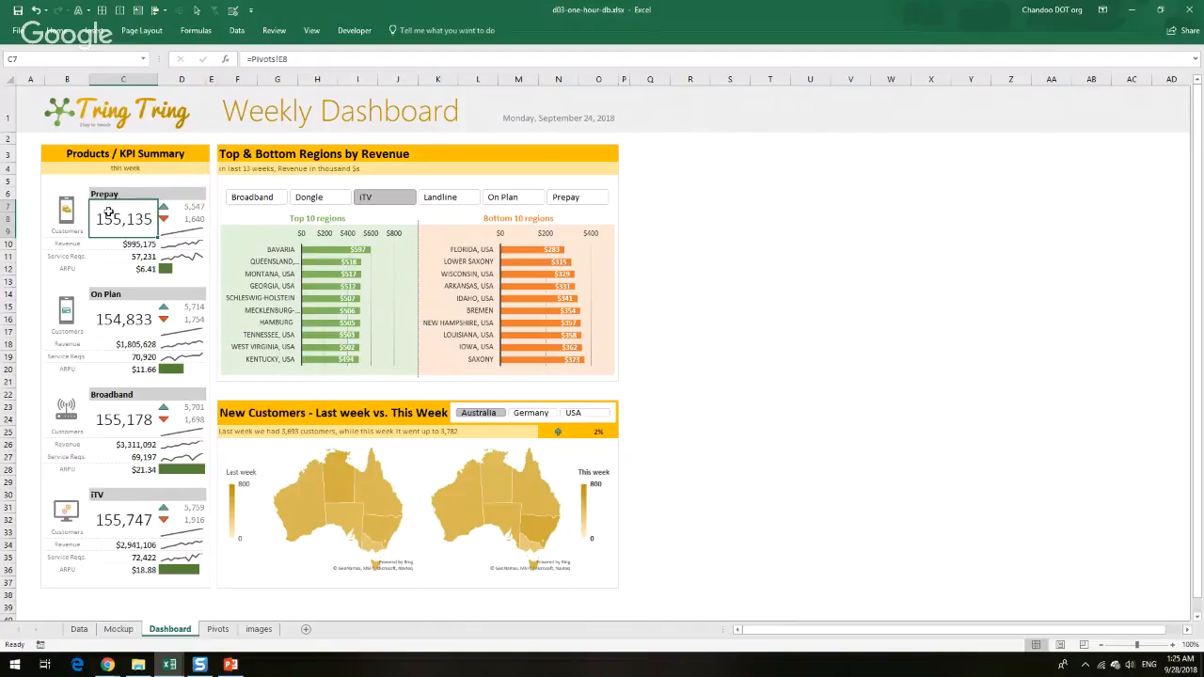
pyautogui.click(196, 217)
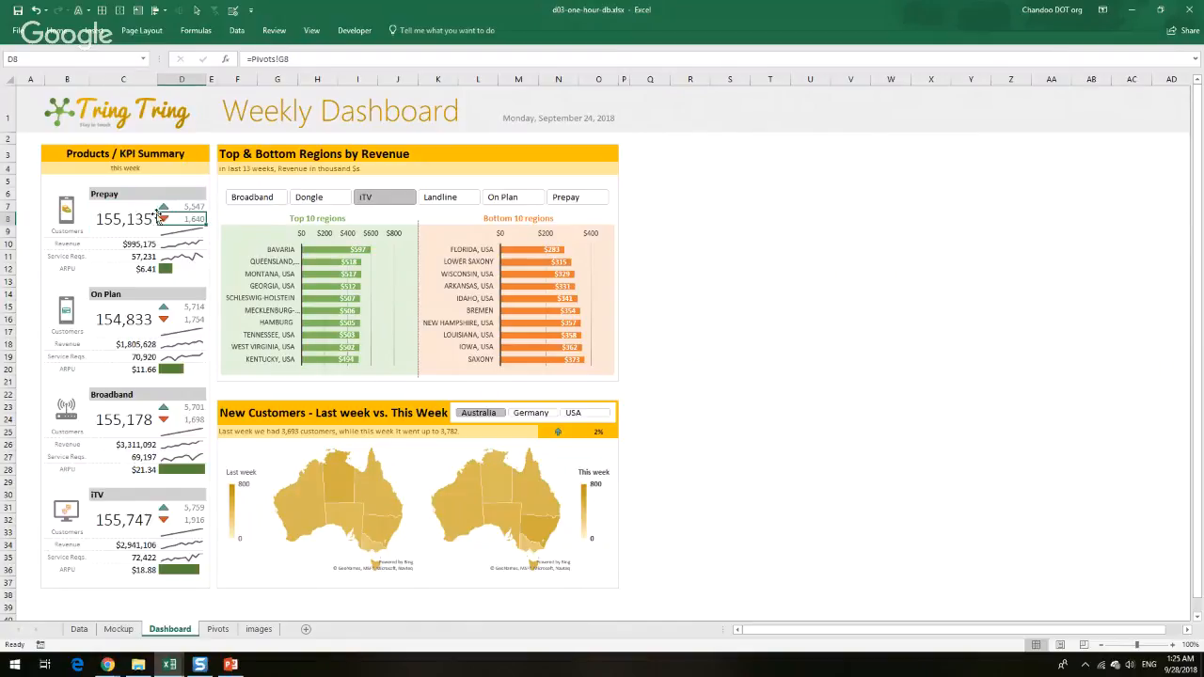
pyautogui.click(192, 234)
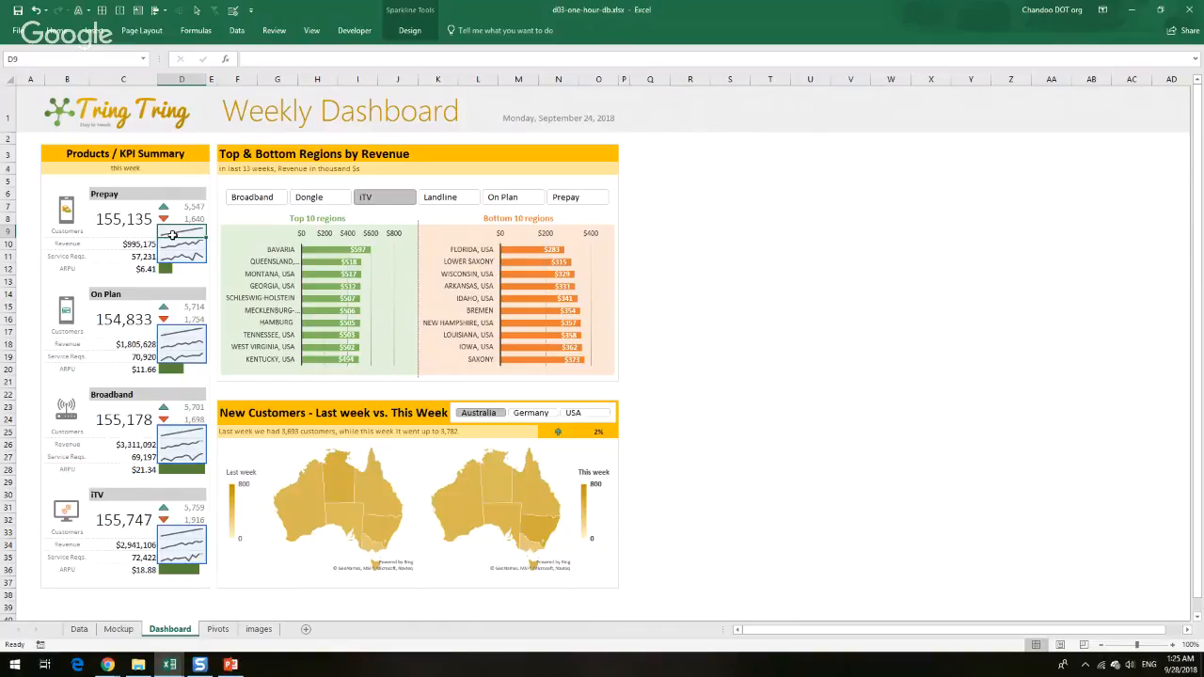
pyautogui.click(132, 243)
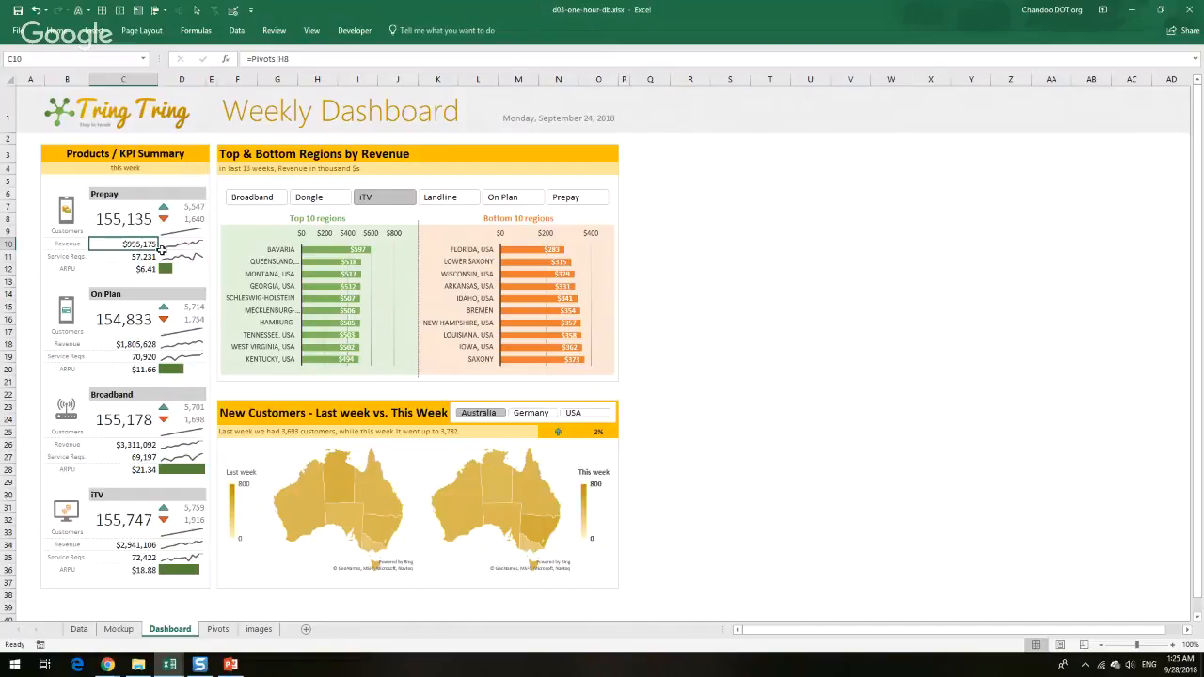
pyautogui.click(130, 257)
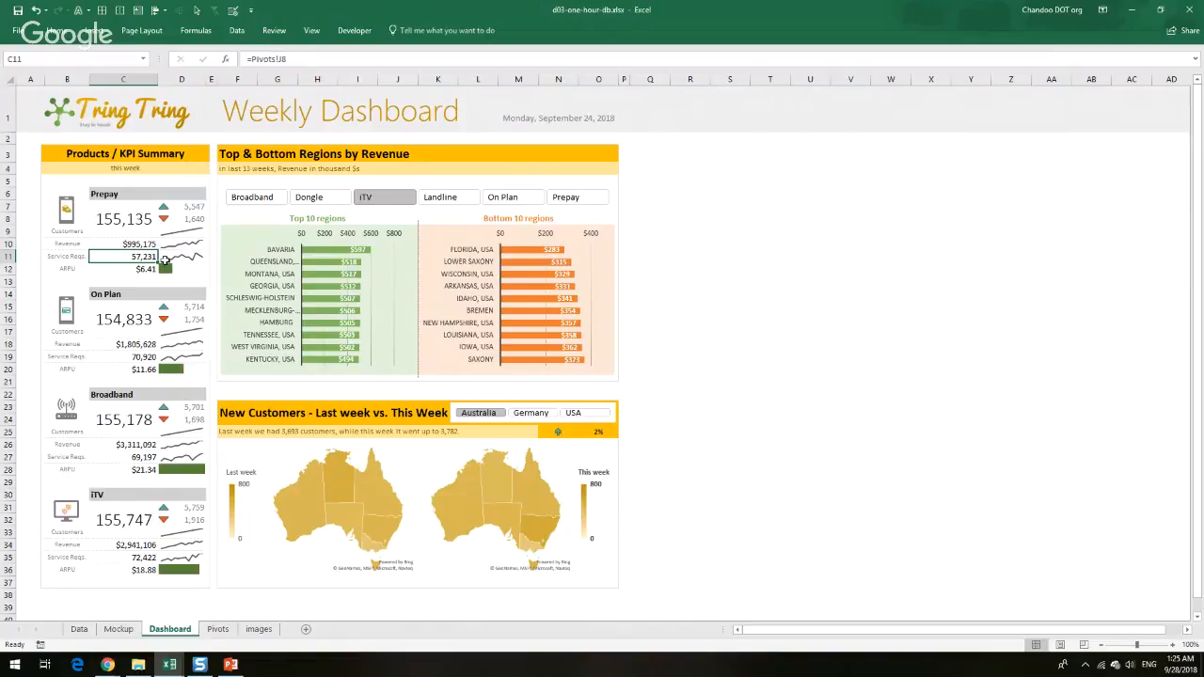
pyautogui.click(122, 271)
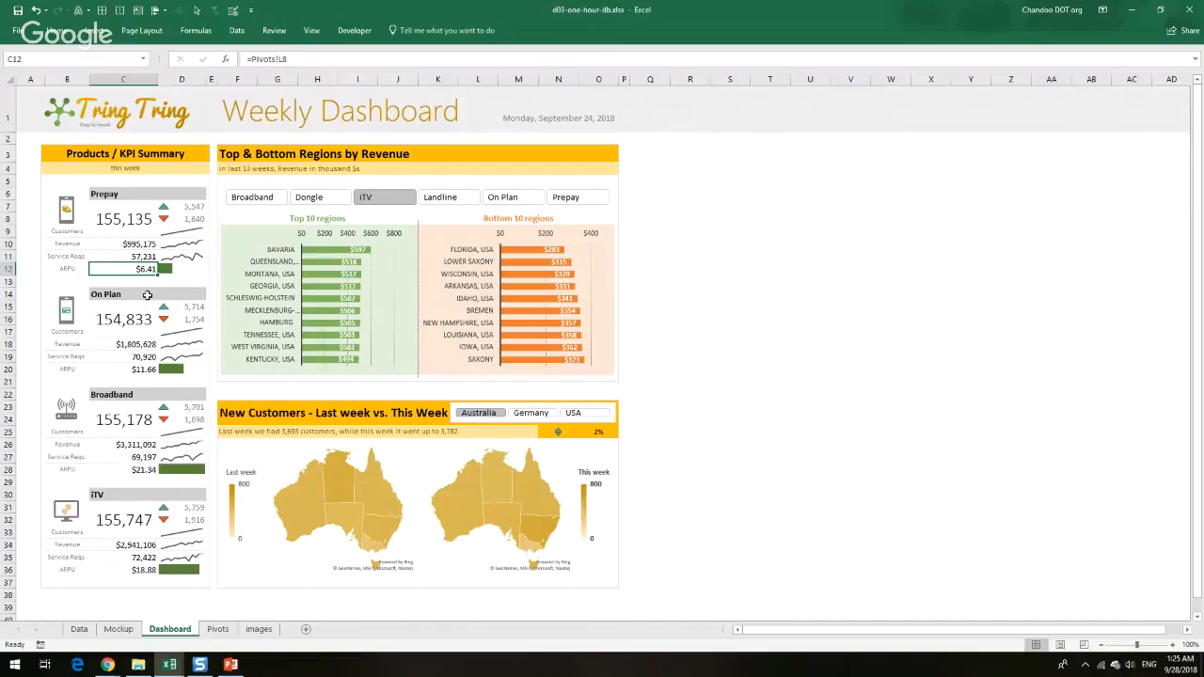
# Examine how ARPU relates to revenue and customers, and compare the Prepay and Broadband ARPU values with their in-cell bars
pyautogui.click(126, 243)
pyautogui.click(136, 217)
pyautogui.click(141, 272)
pyautogui.click(170, 271)
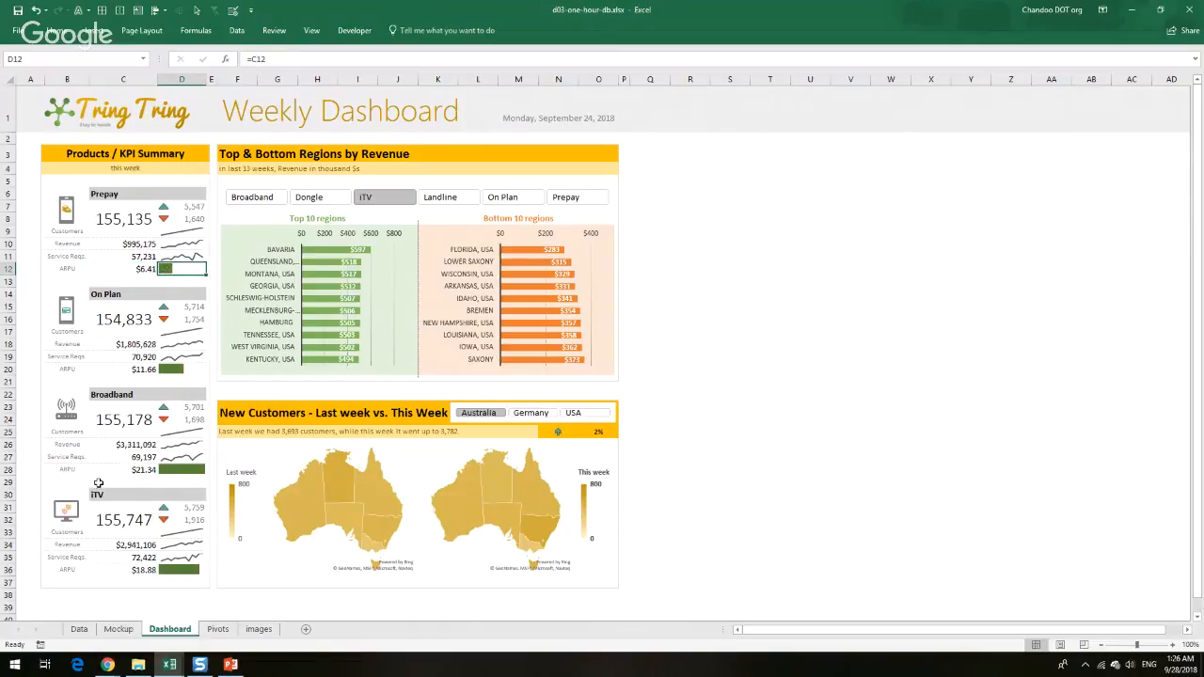
pyautogui.click(146, 269)
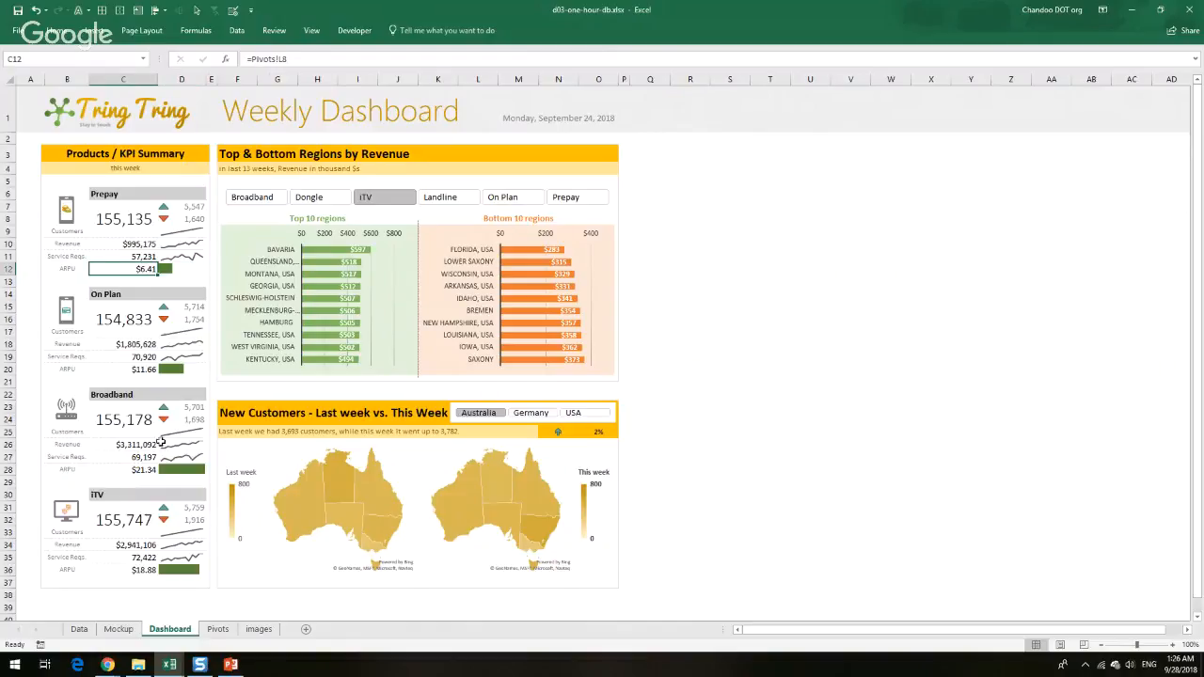
pyautogui.click(136, 471)
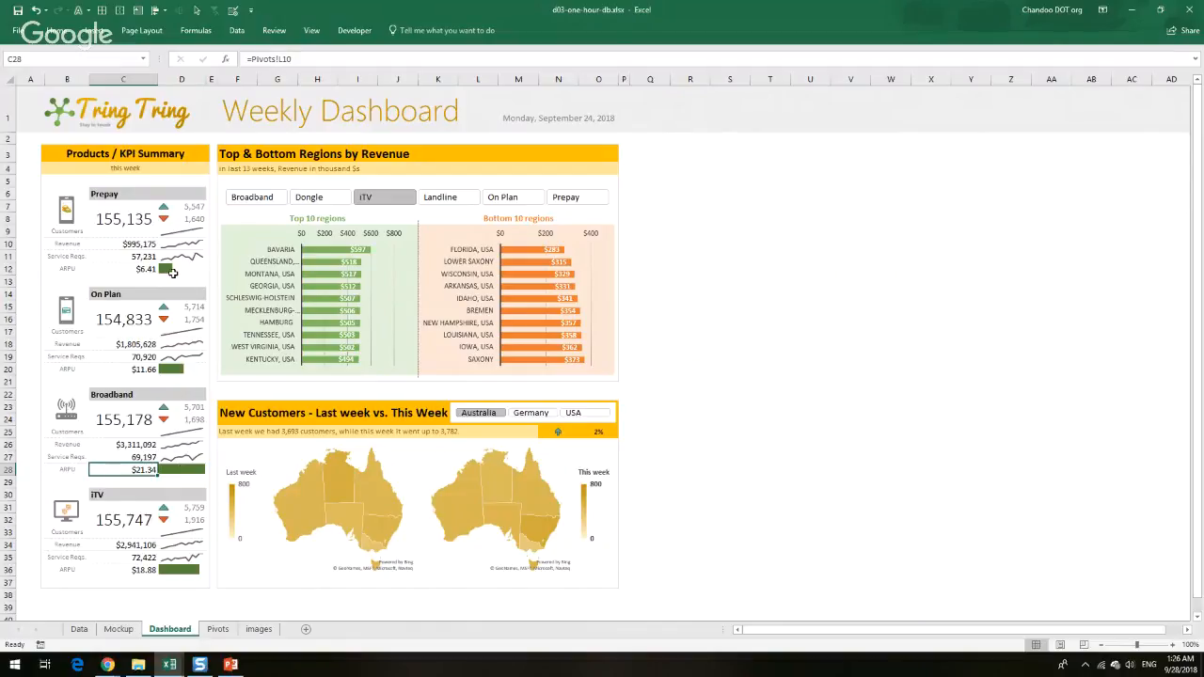
pyautogui.press('Right')
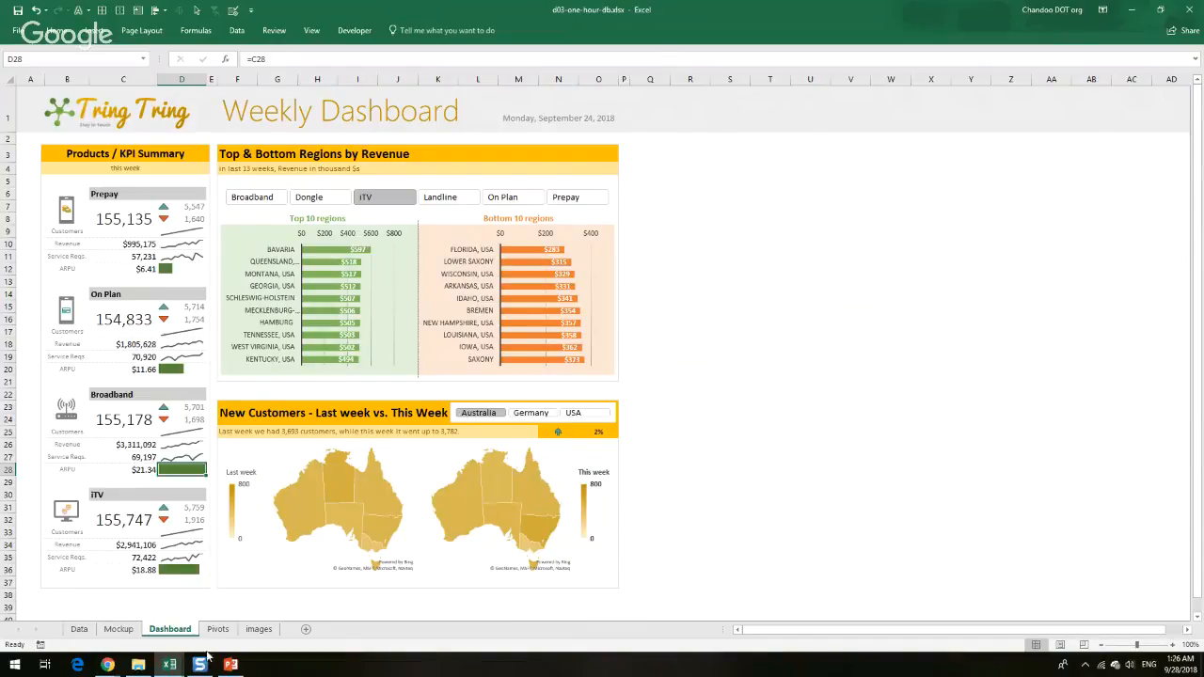
# Switch to the d03-one-hour-db-wip.xlsx workbook and check the first and last dates in the data table's Week column
pyautogui.click(172, 662)
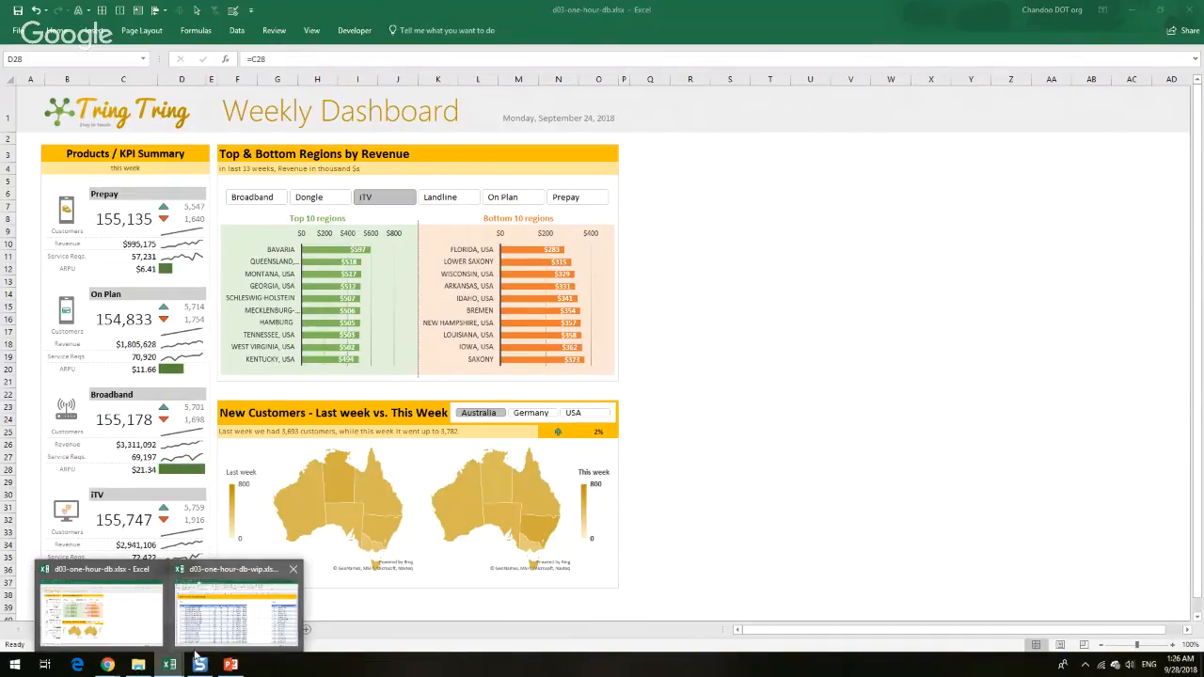
pyautogui.click(235, 611)
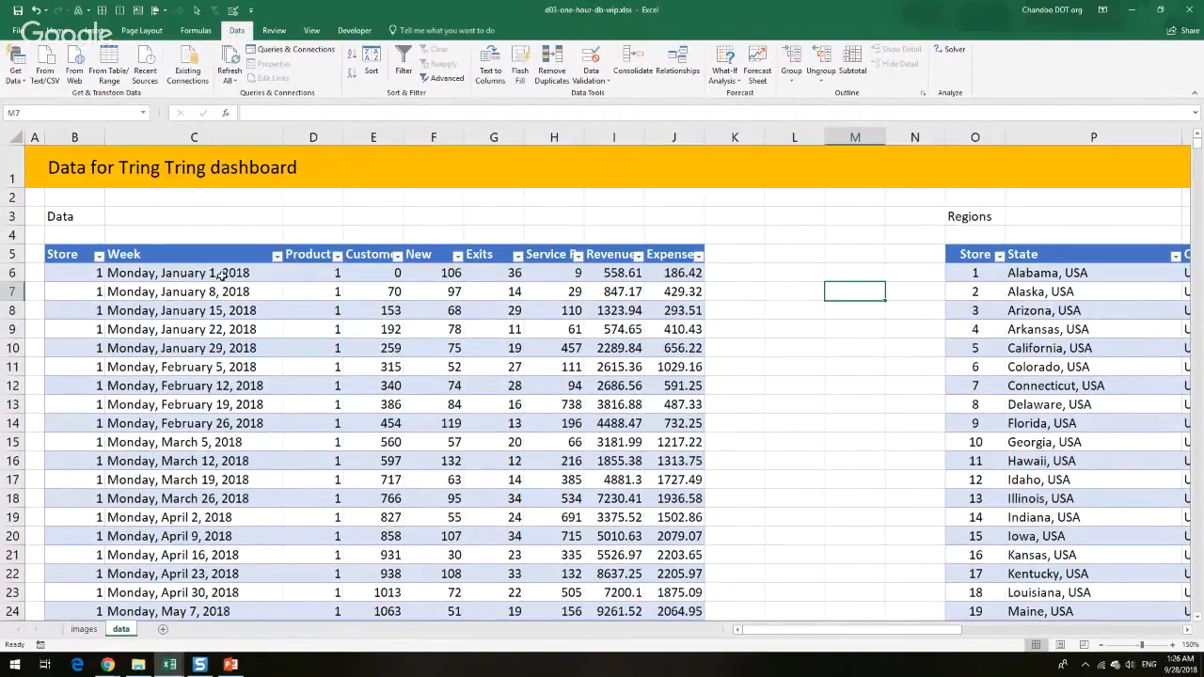
pyautogui.click(223, 275)
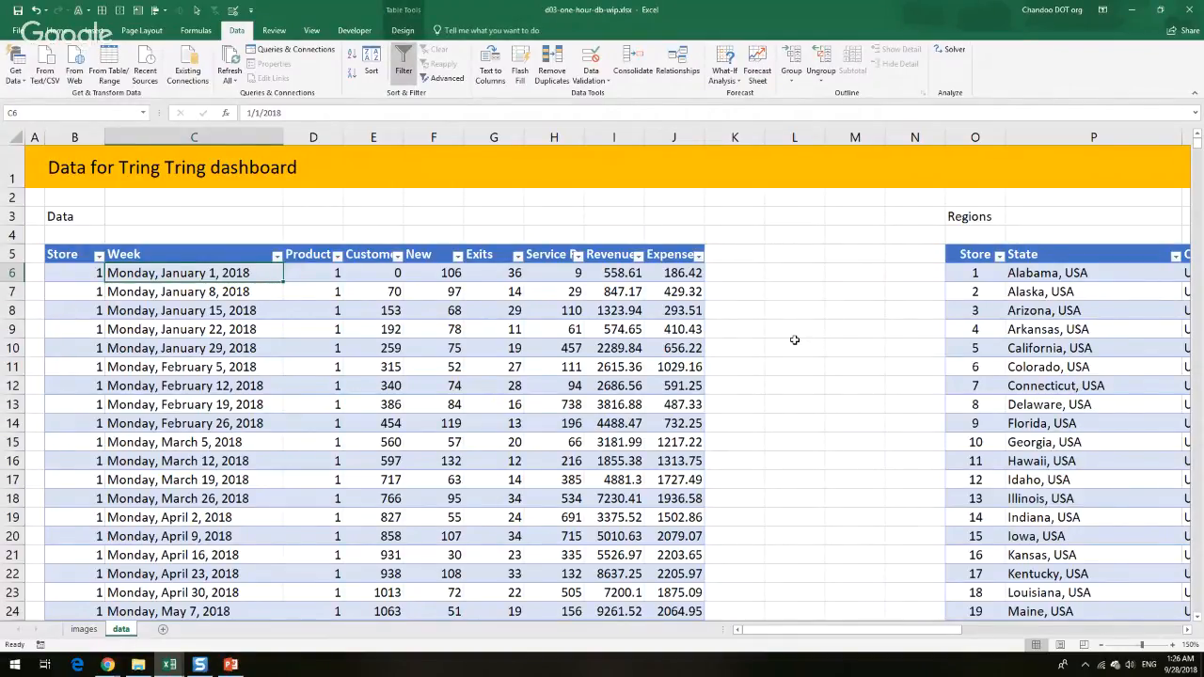
pyautogui.hotkey('ctrl', 'Down')
pyautogui.scroll(-6, 795, 430)
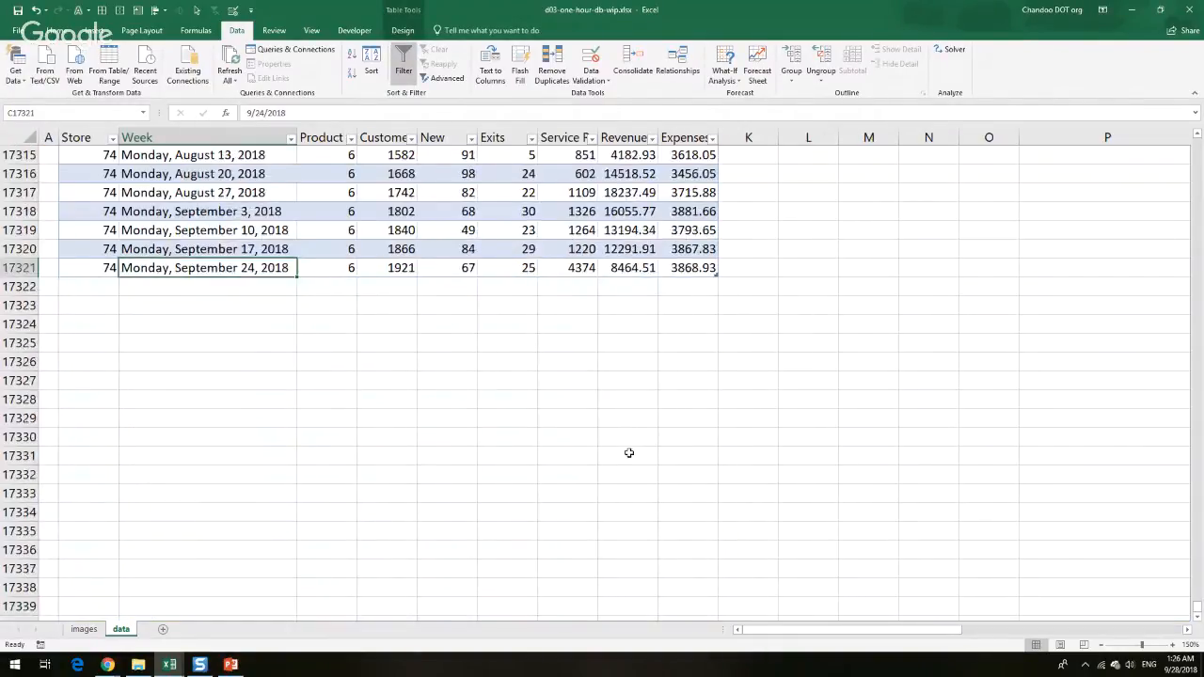
pyautogui.scroll(7, 400, 442)
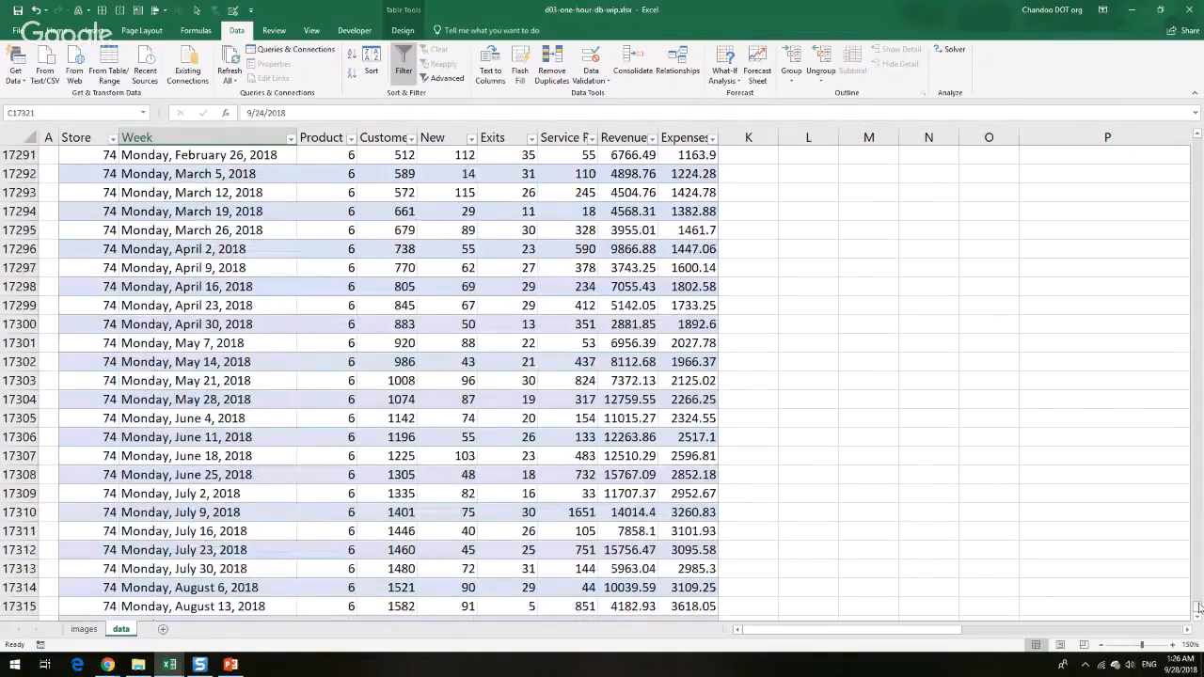
pyautogui.click(1197, 607)
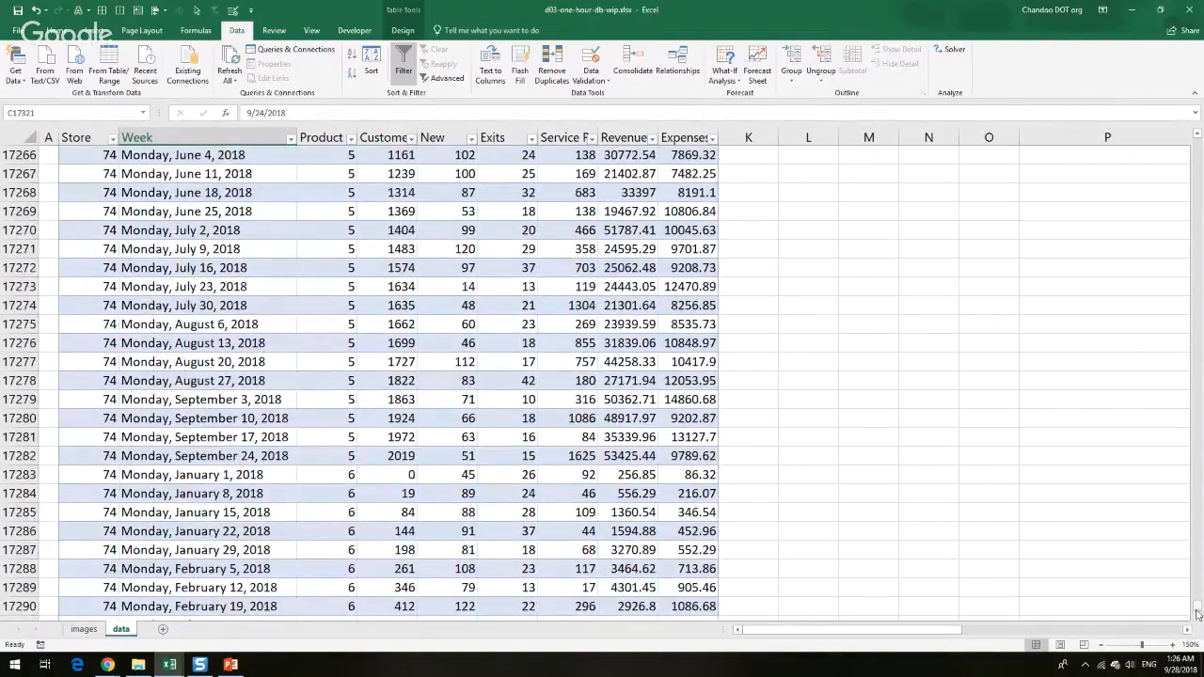
pyautogui.moveTo(1198, 614); pyautogui.dragTo(1197, 151)
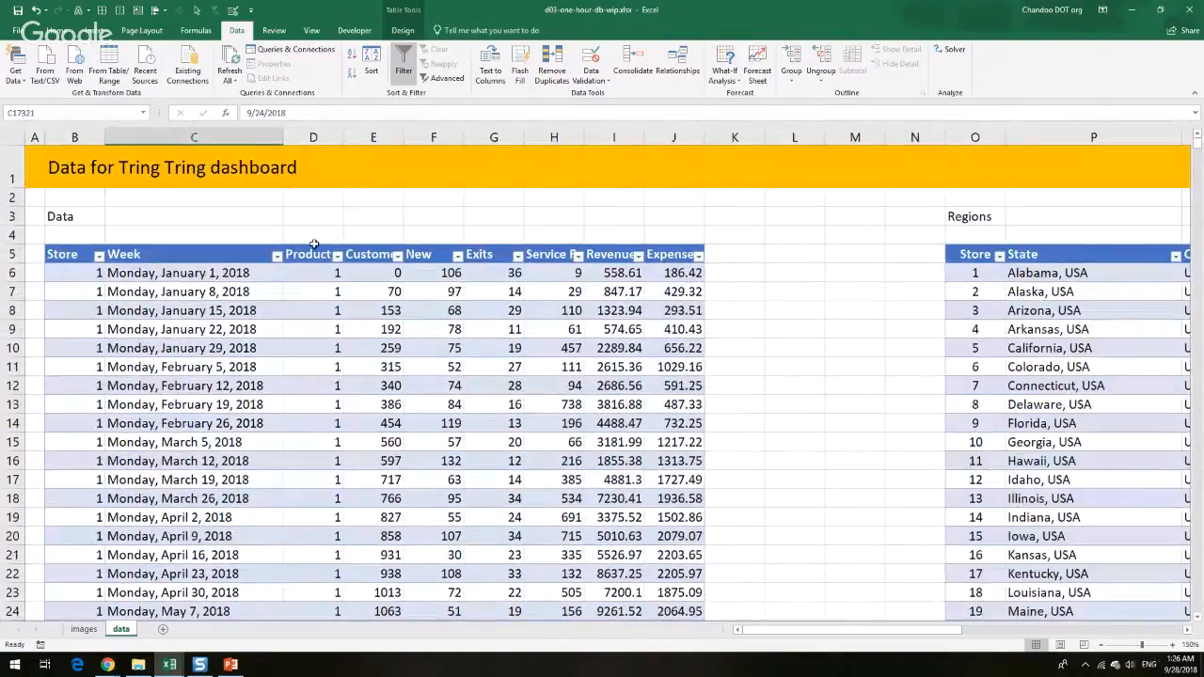
pyautogui.click(815, 255)
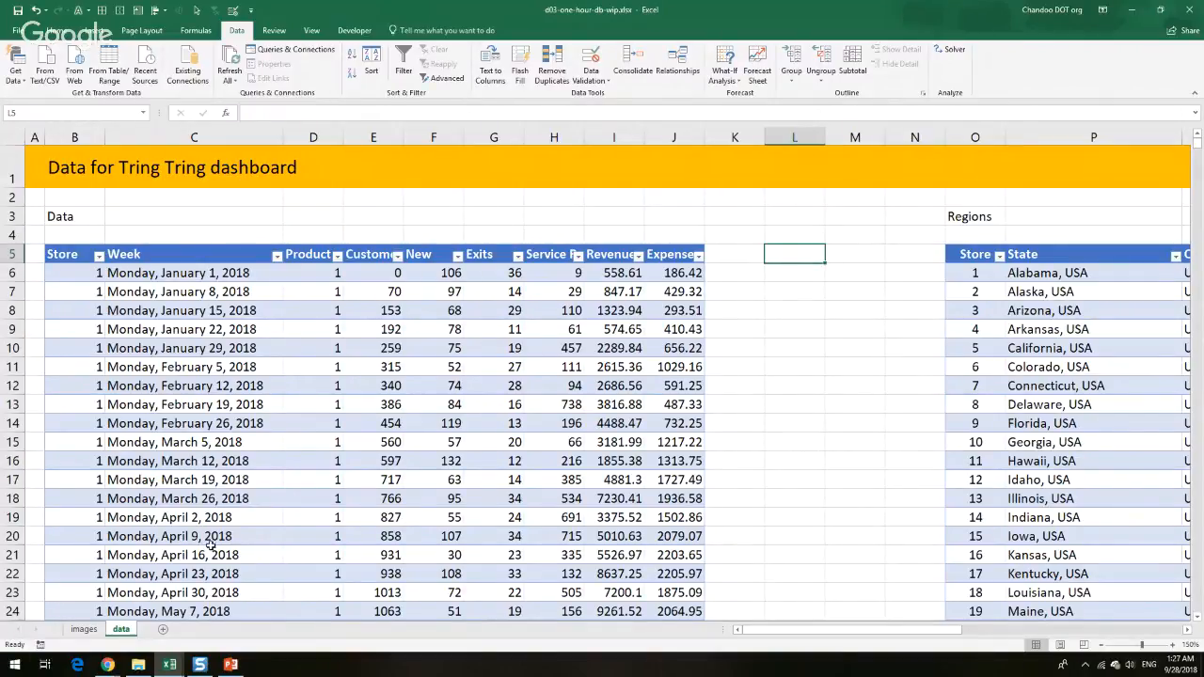
# Add a new worksheet after the data sheet and name it pivots
pyautogui.click(162, 629)
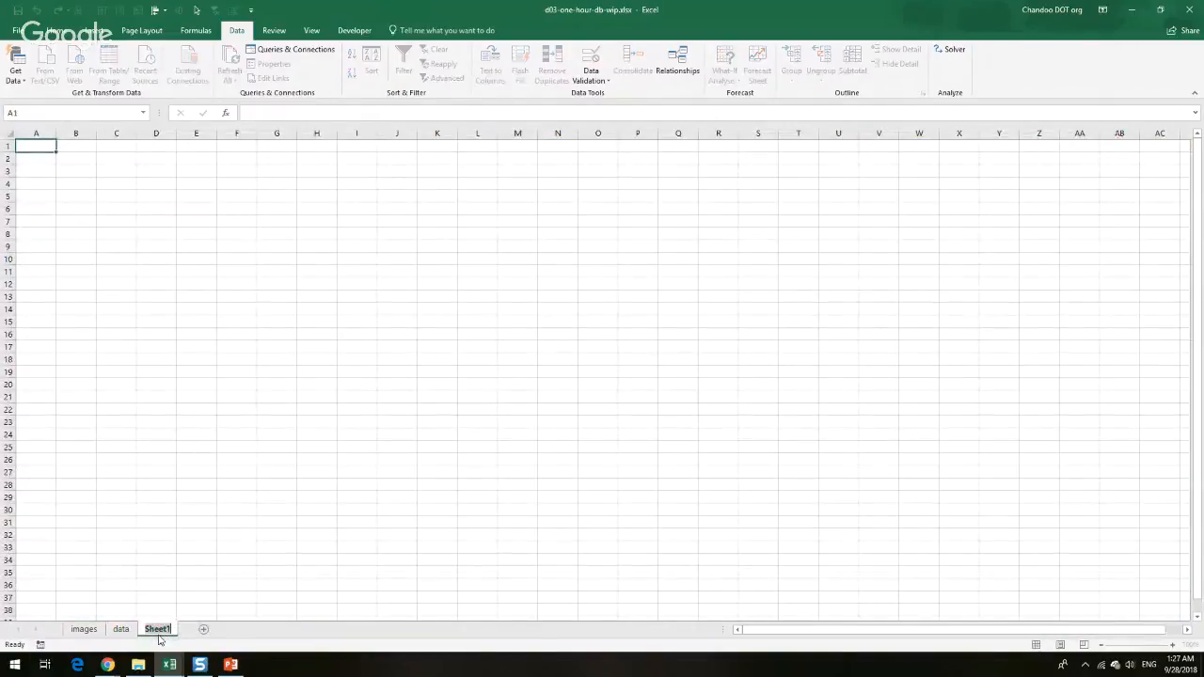
pyautogui.doubleClick(157, 629)
pyautogui.write('pivots')
pyautogui.press('Return')
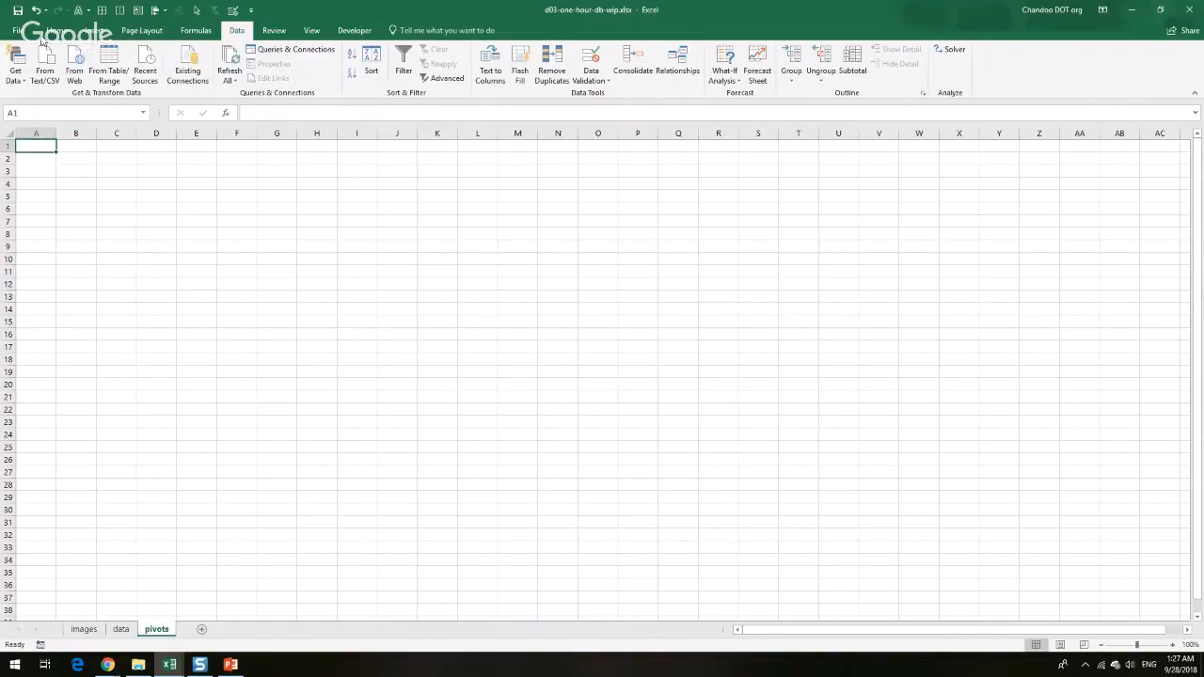
# Insert a PivotTable based on the workbook's Data Model at cell C5 of the pivots sheet
pyautogui.click(94, 30)
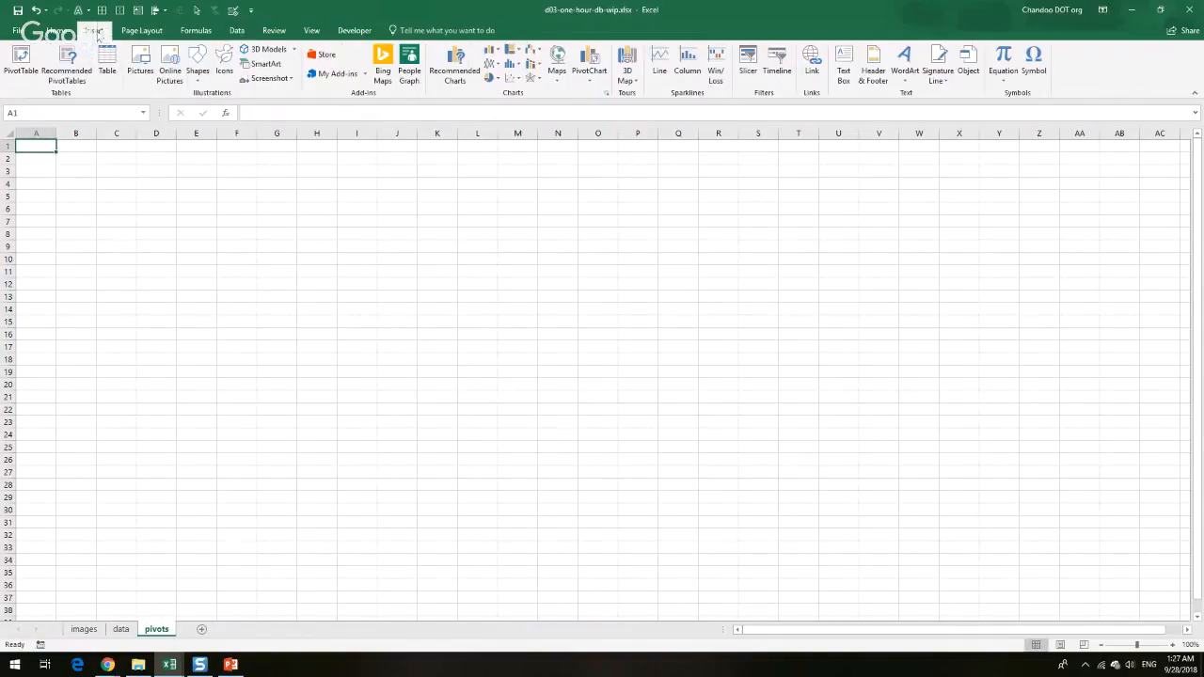
pyautogui.click(21, 61)
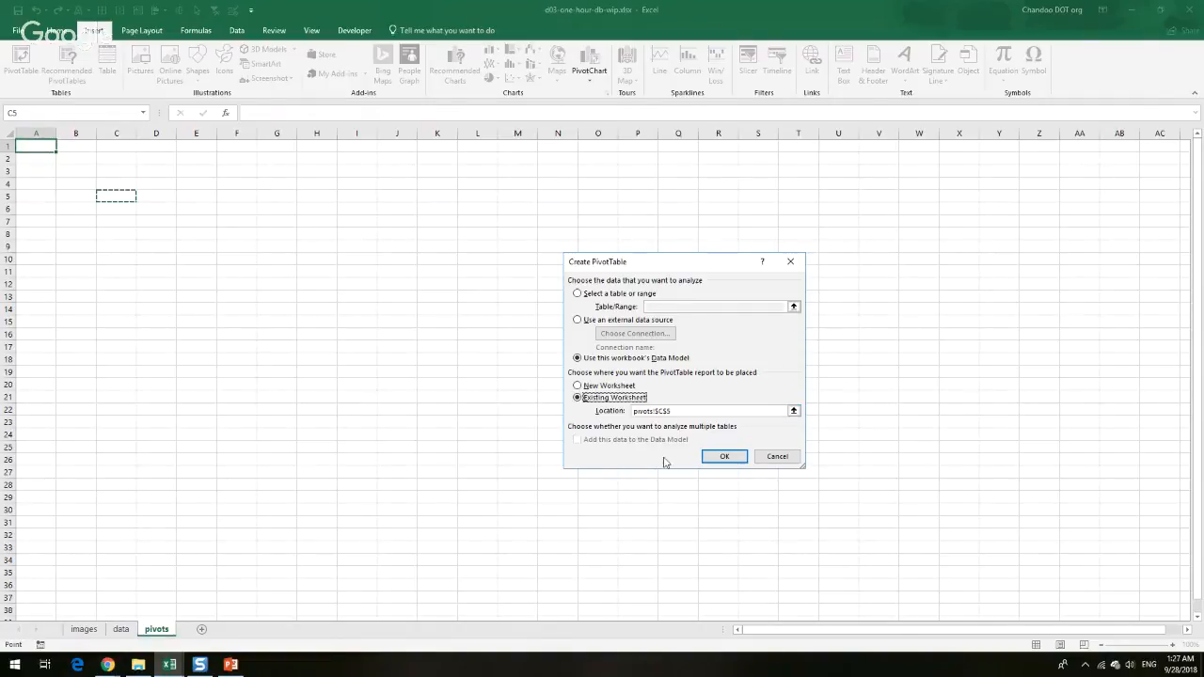
pyautogui.click(717, 457)
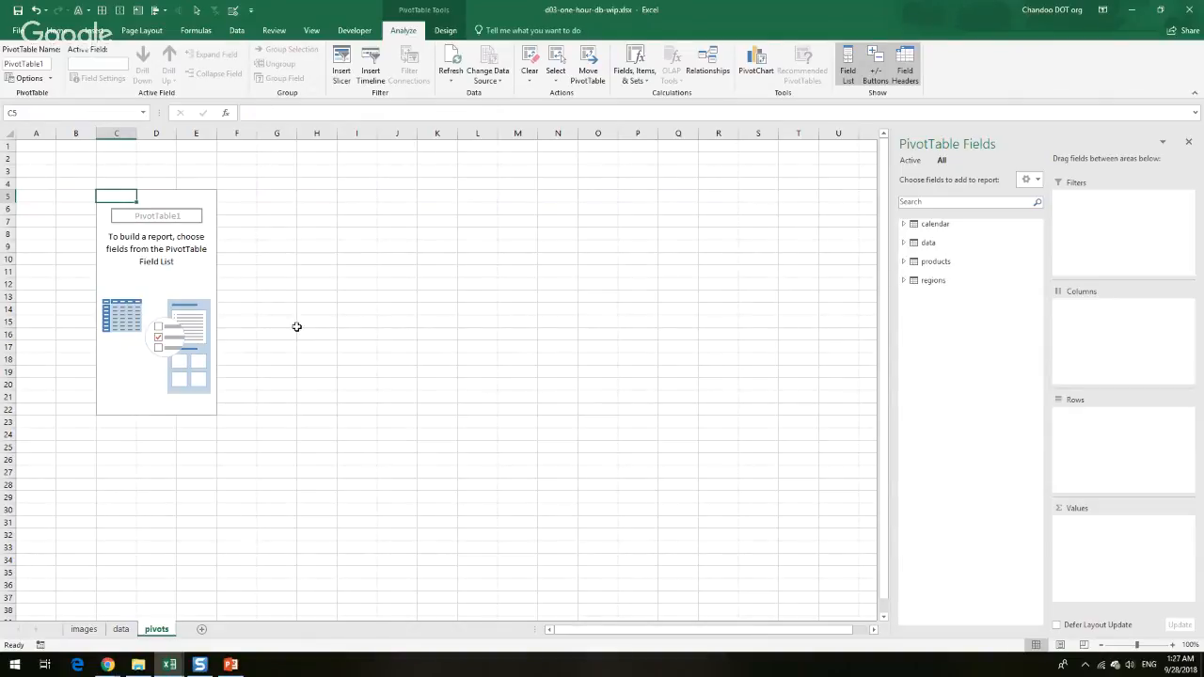
# Add the products table's Product and Name fields to the pivot table rows, with Product above Name
pyautogui.click(905, 263)
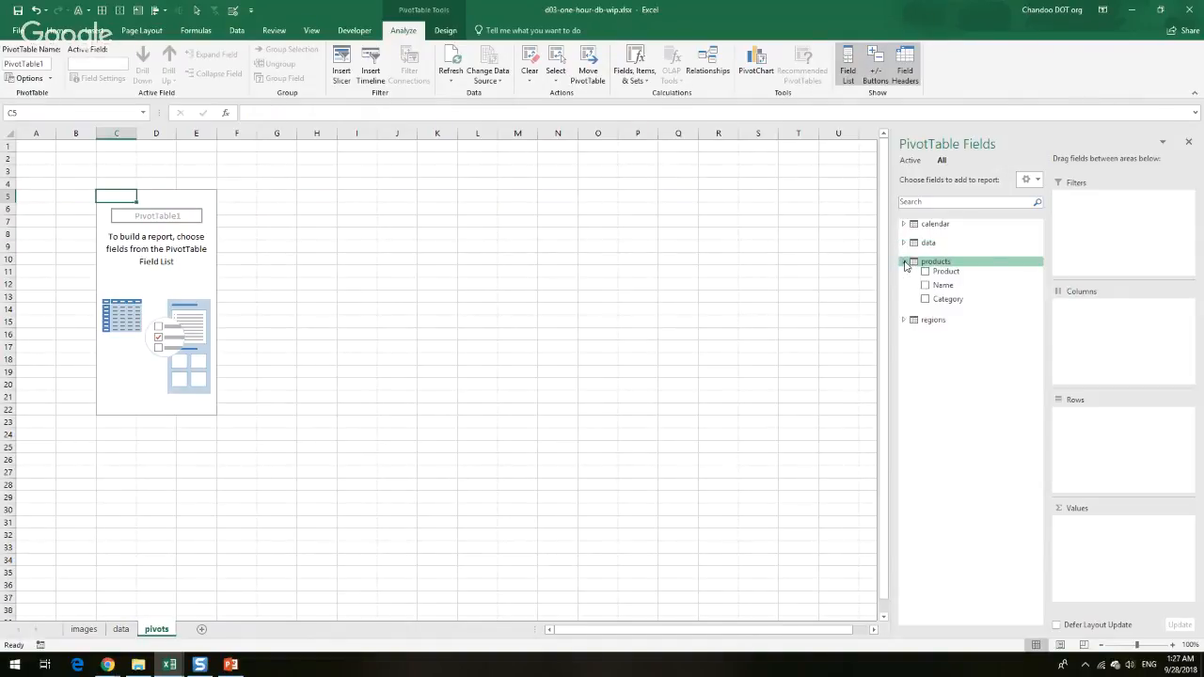
pyautogui.moveTo(942, 285); pyautogui.dragTo(1078, 447)
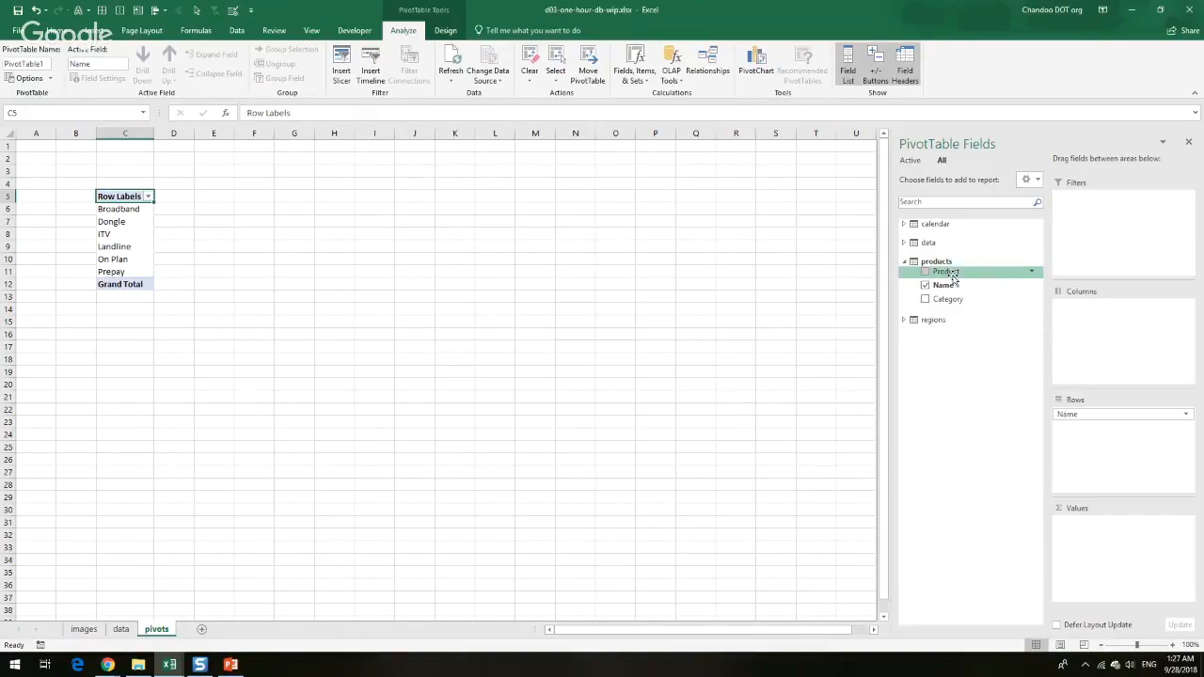
pyautogui.moveTo(944, 272); pyautogui.dragTo(1101, 414)
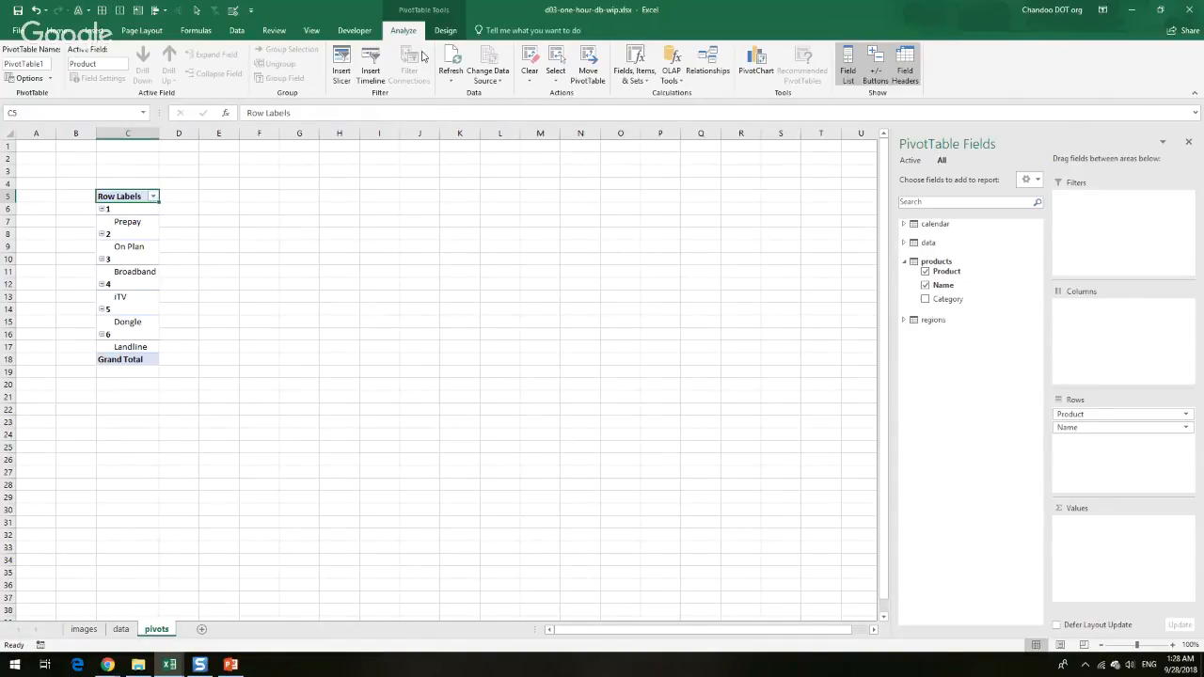
# Show the pivot table in tabular form and turn off its subtotals
pyautogui.click(444, 32)
pyautogui.click(88, 81)
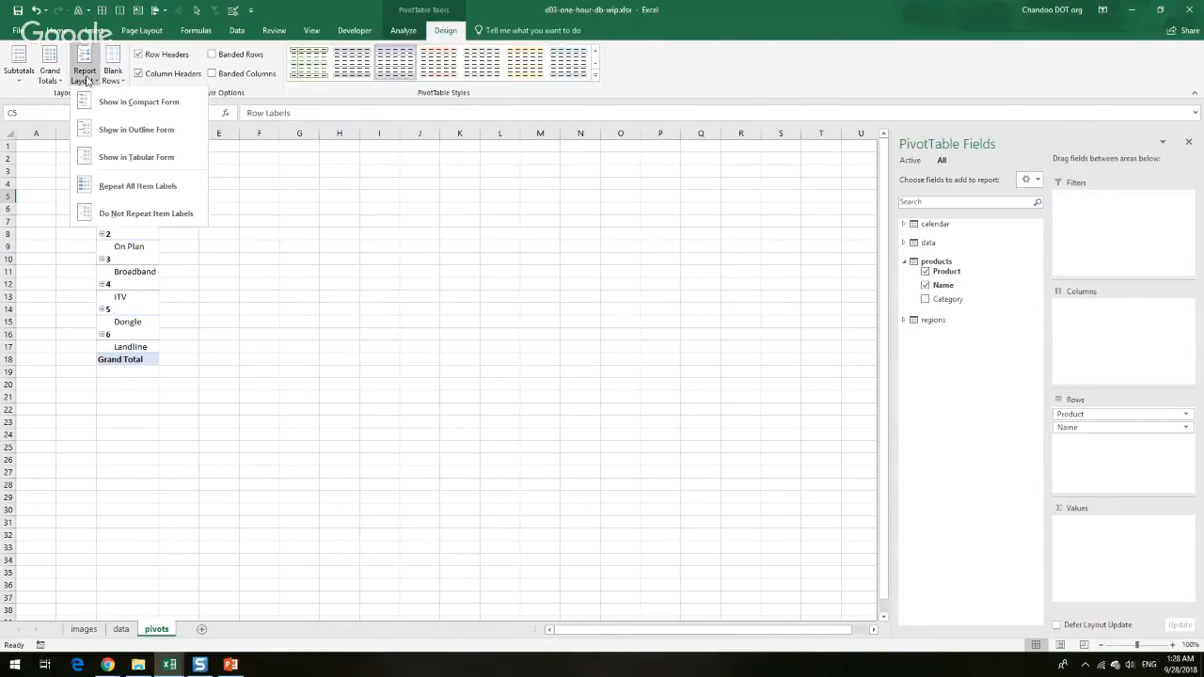
pyautogui.click(126, 157)
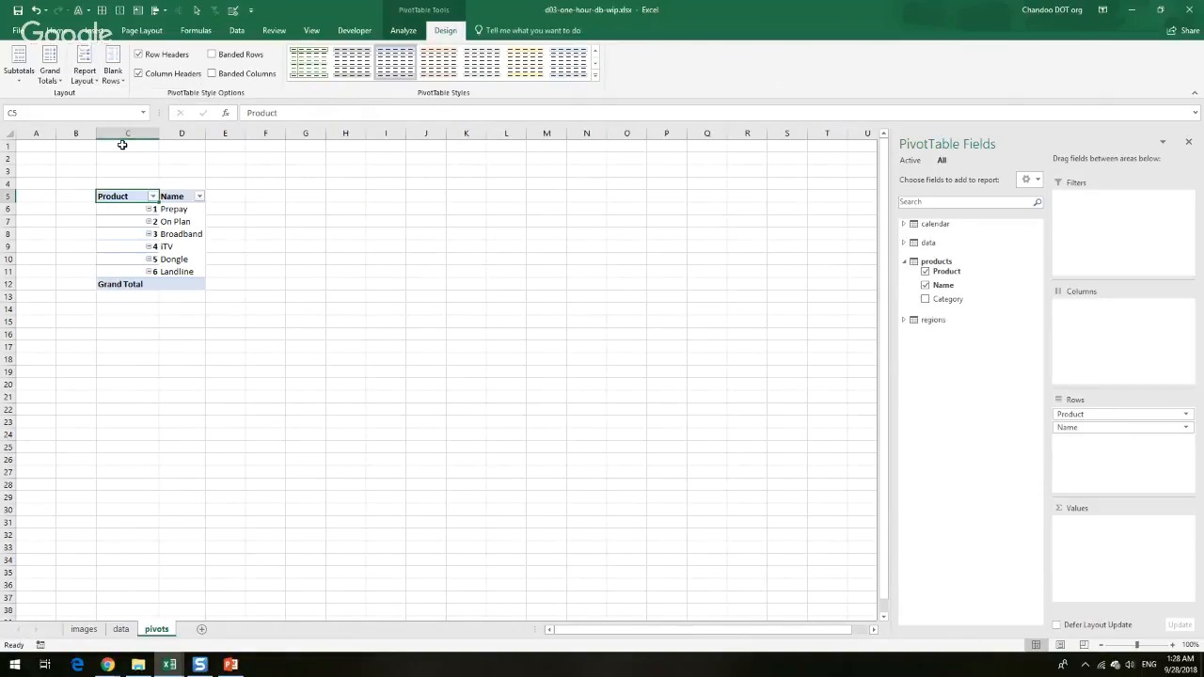
pyautogui.click(19, 68)
pyautogui.click(43, 101)
# Add the calendar table's Week field to the pivot table columns and filter it to week 13 only
pyautogui.click(907, 224)
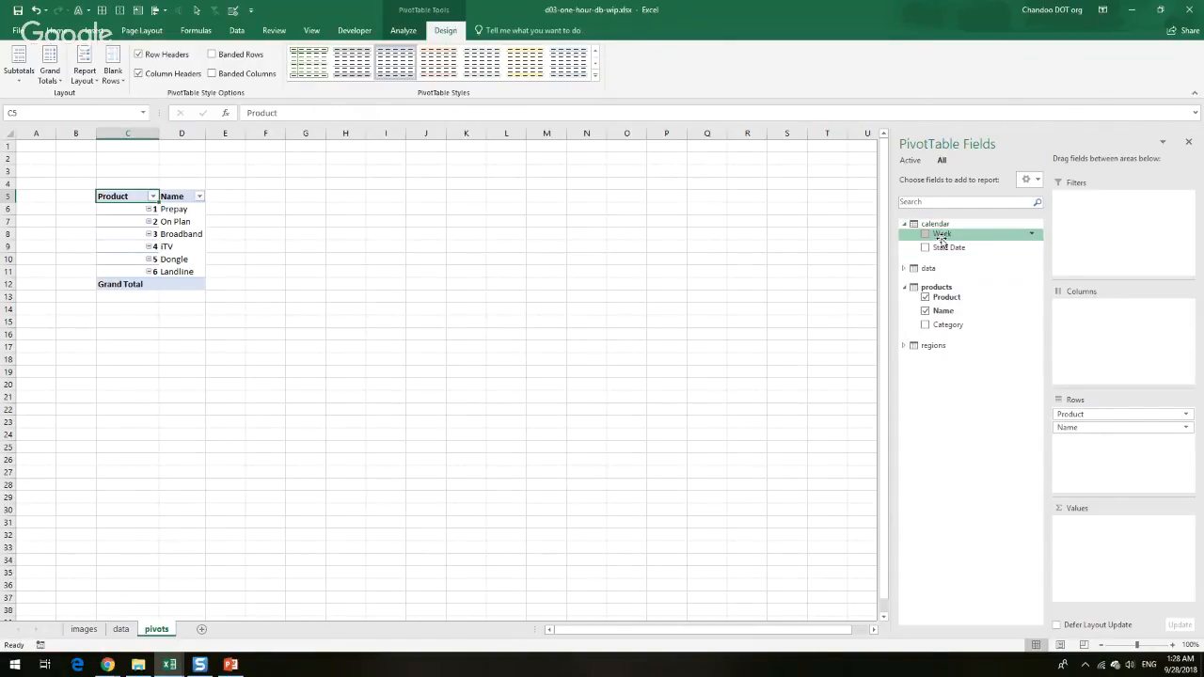
pyautogui.moveTo(940, 239); pyautogui.dragTo(1096, 317)
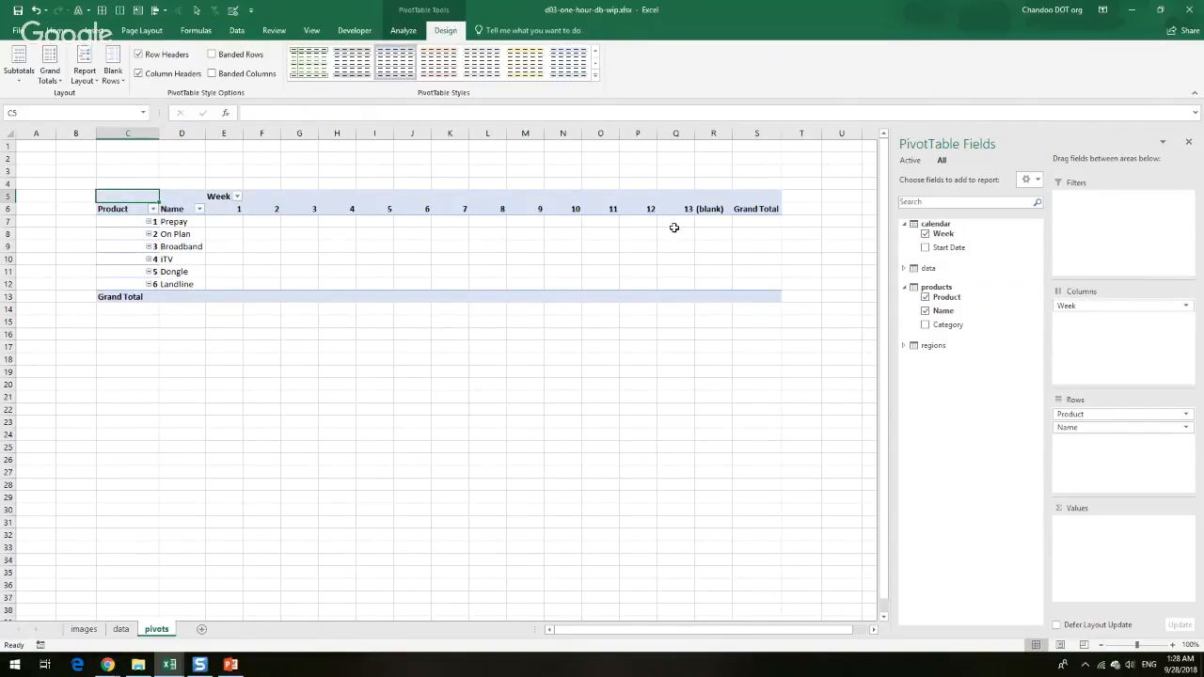
pyautogui.click(237, 196)
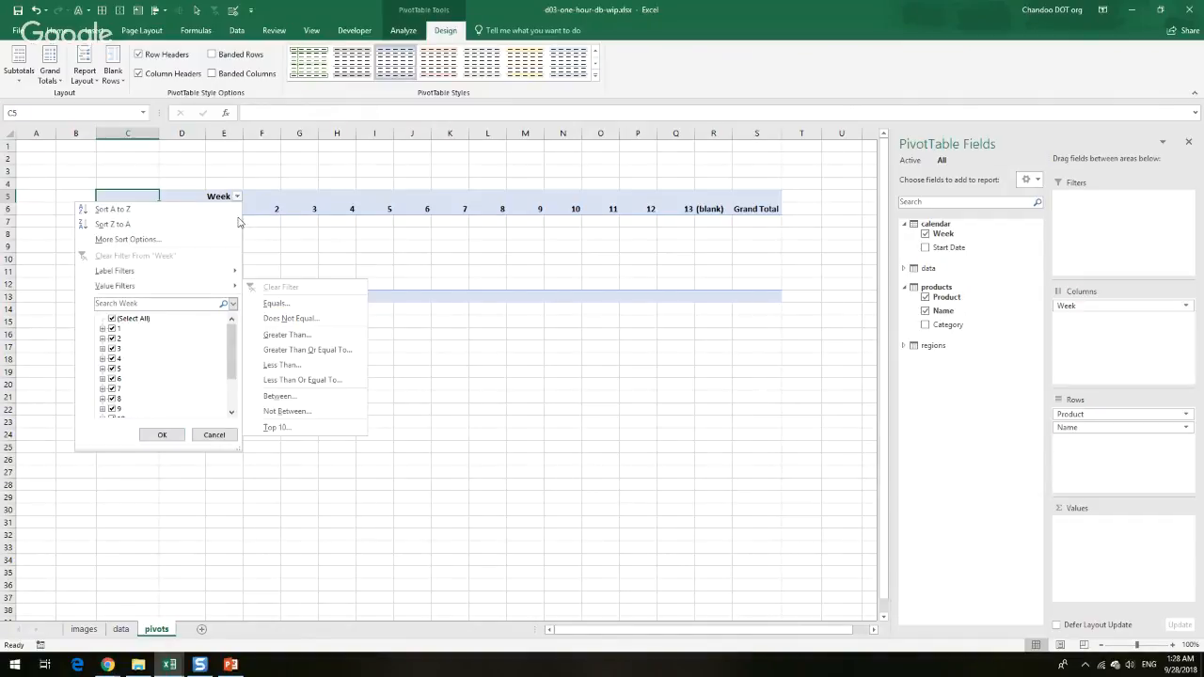
pyautogui.click(112, 319)
pyautogui.scroll(-2, 140, 373)
pyautogui.click(112, 399)
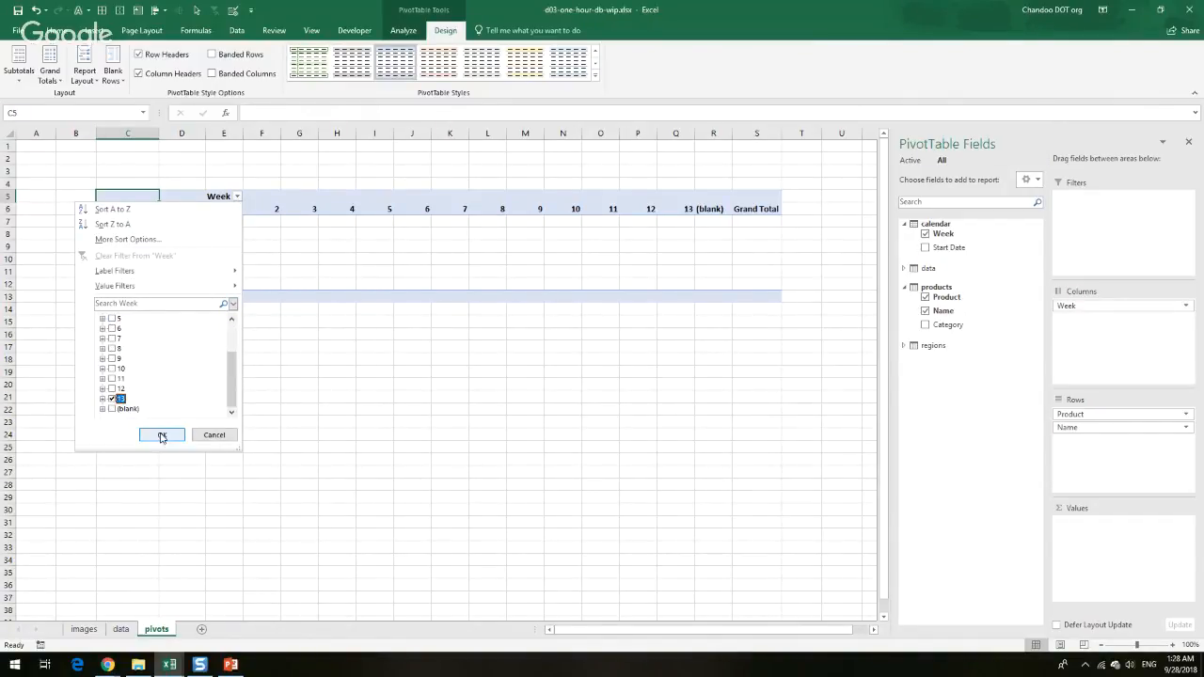
pyautogui.click(162, 436)
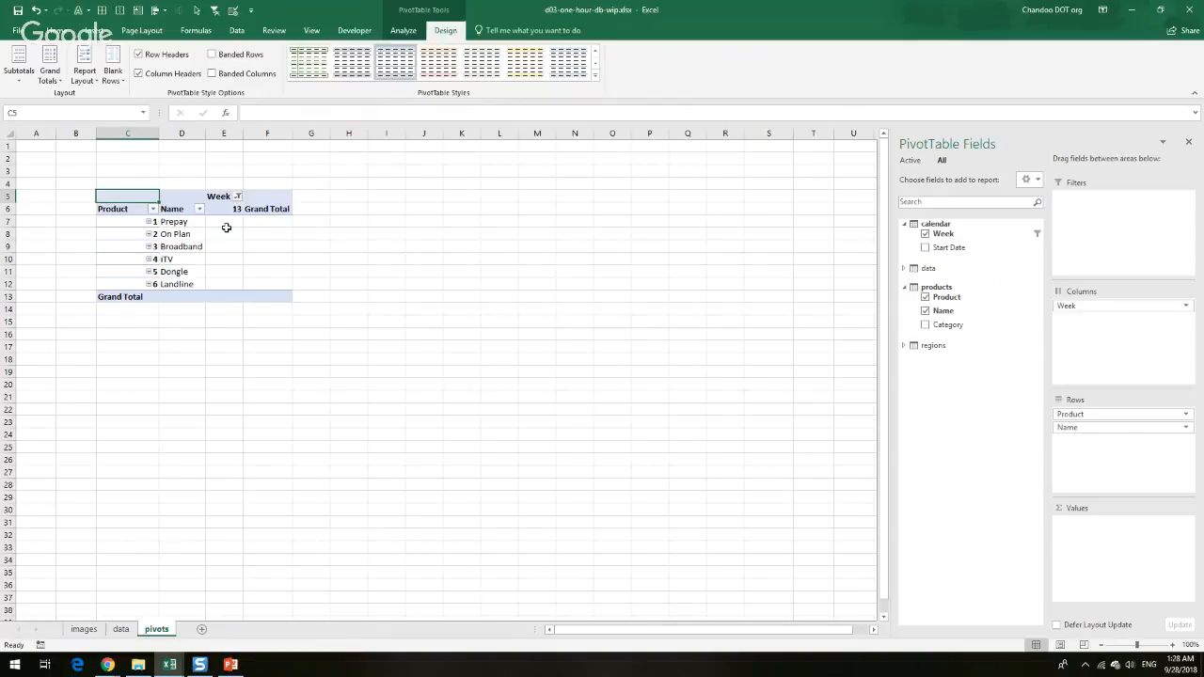
# Add the data table's Customers field to the pivot table values and turn off grand totals for rows and columns
pyautogui.click(928, 269)
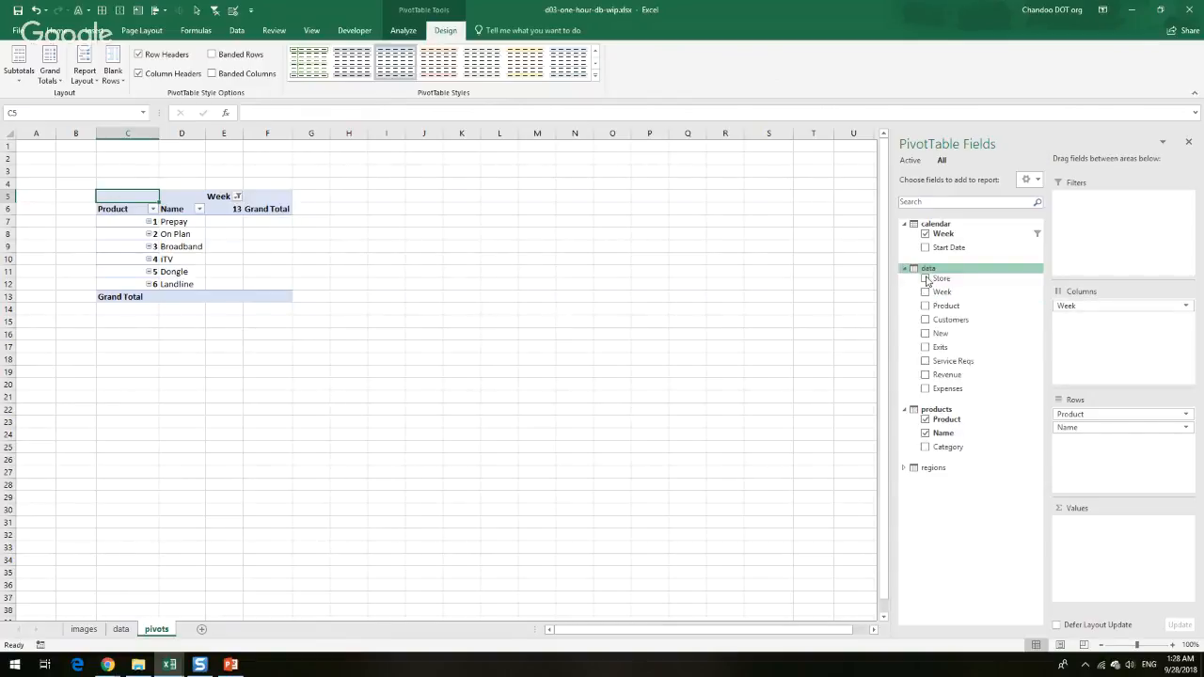
pyautogui.click(925, 320)
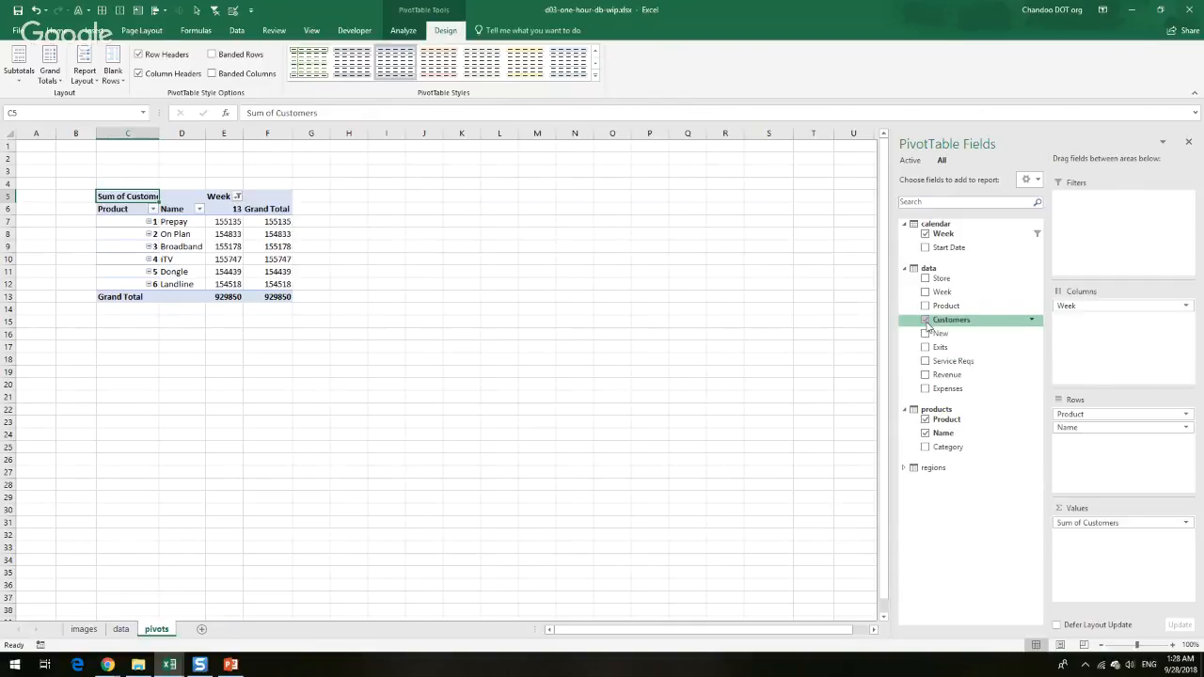
pyautogui.click(50, 68)
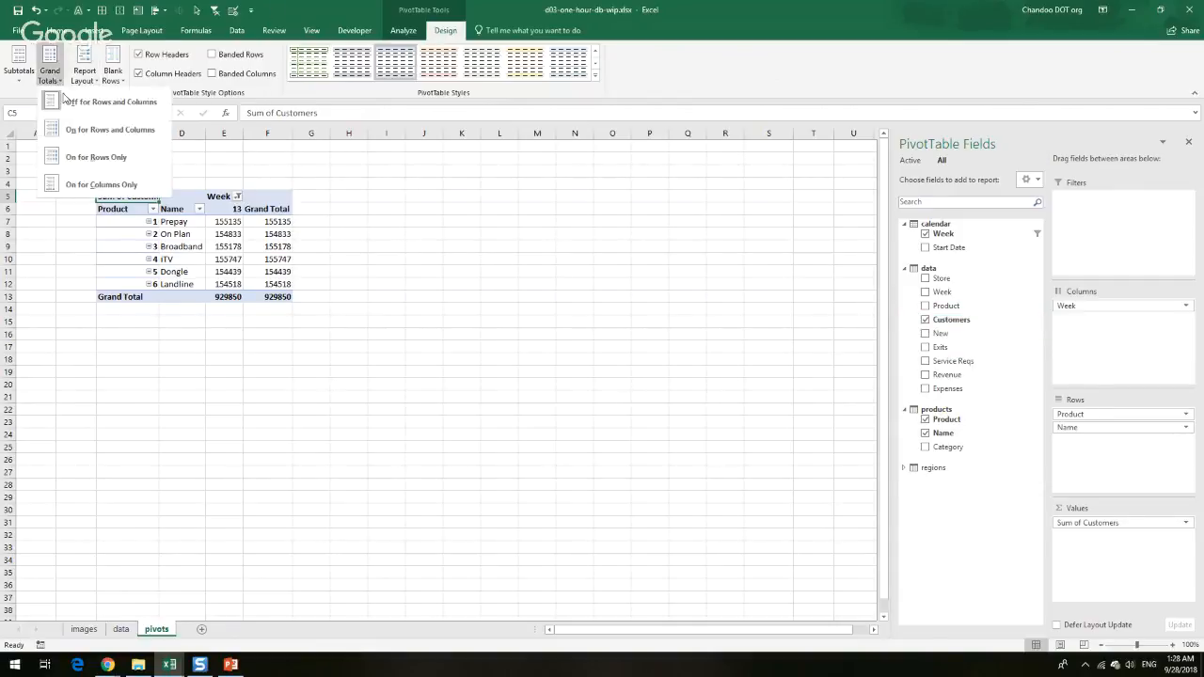
pyautogui.click(67, 98)
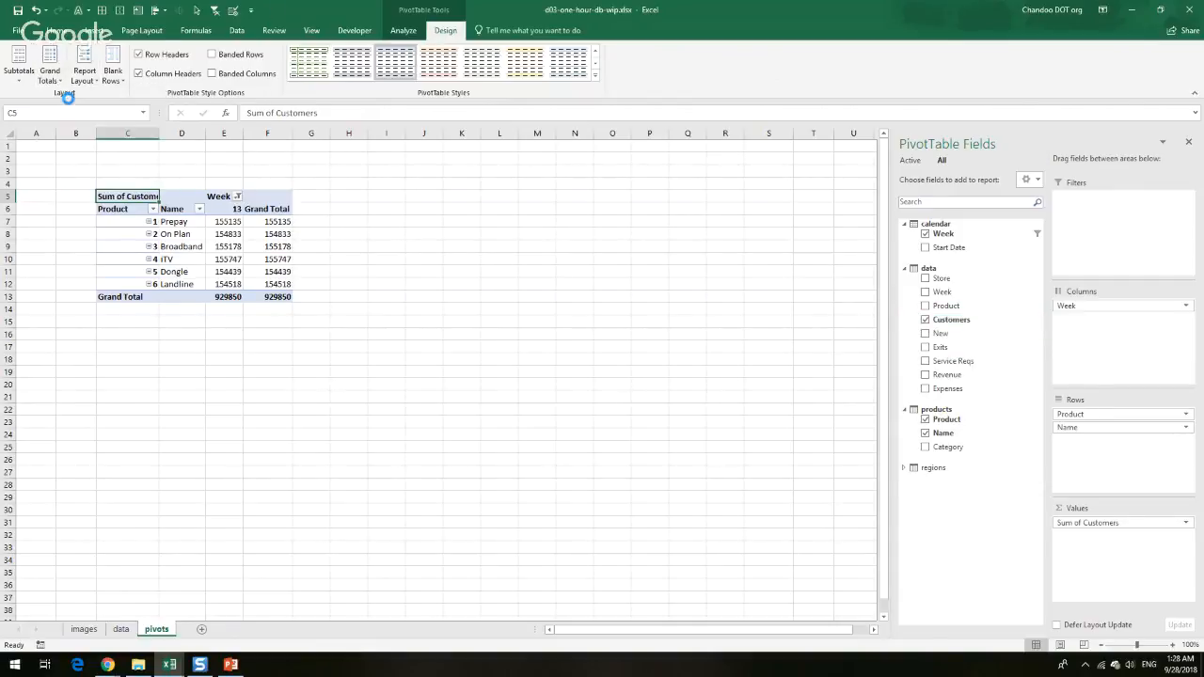
# Add the data table's New, Exits, Revenue, Expenses and Service Reqs fields to the pivot table values
pyautogui.click(926, 334)
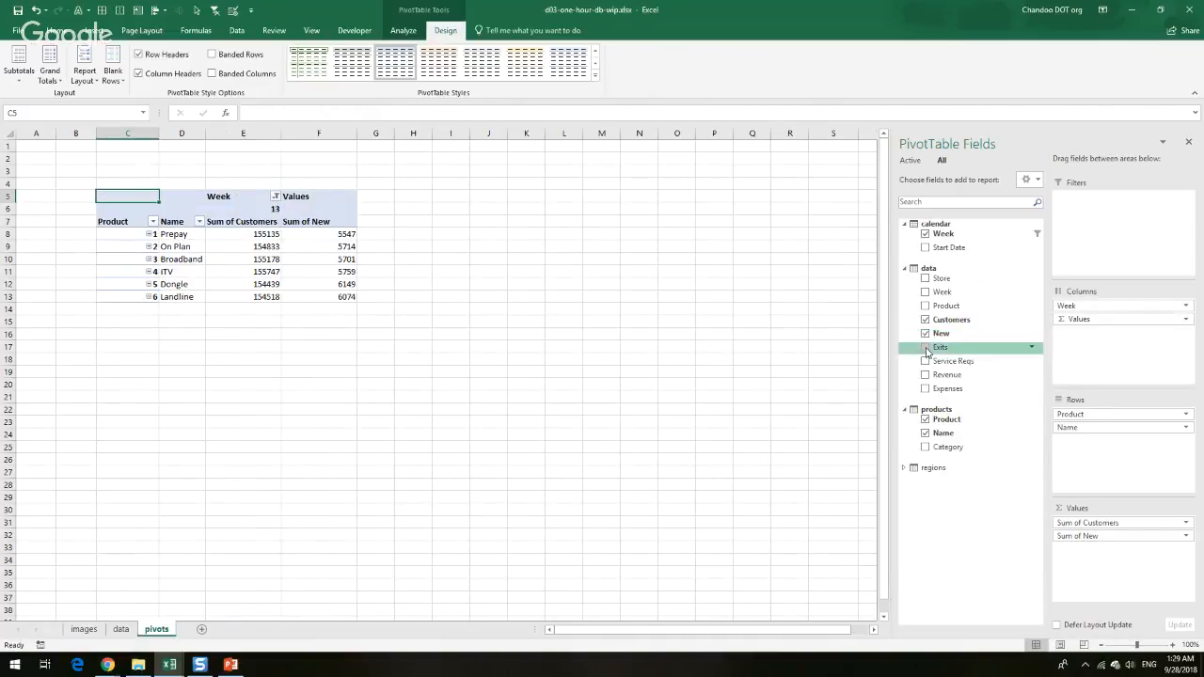
pyautogui.click(926, 348)
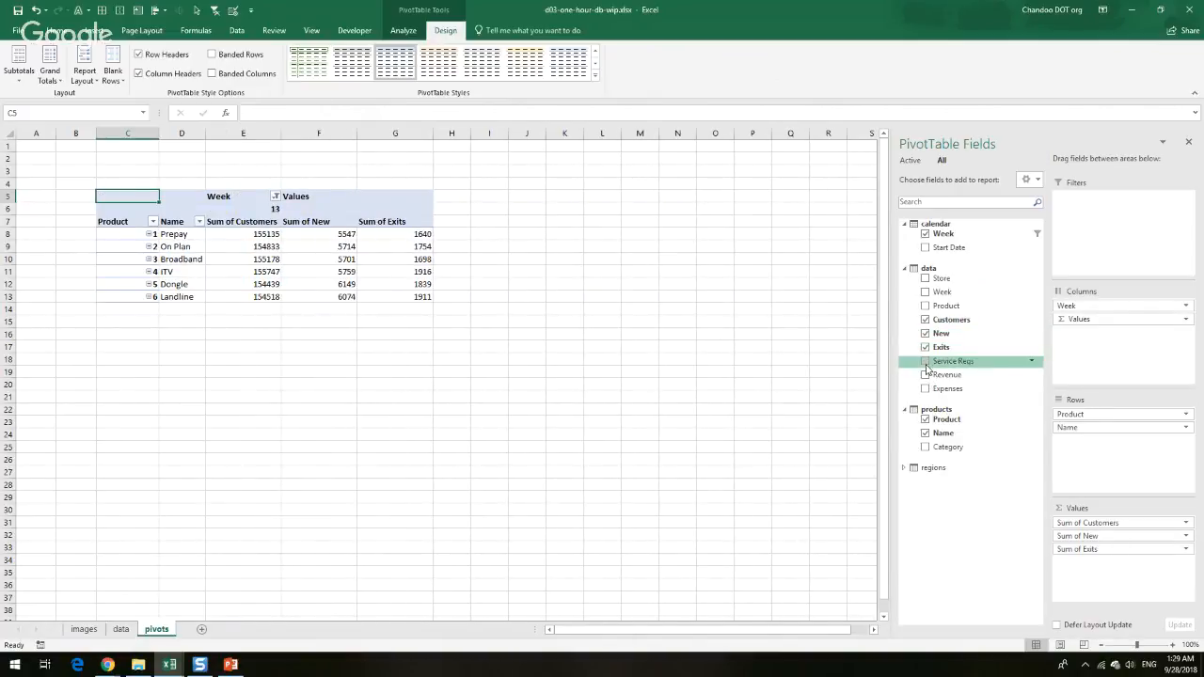
pyautogui.click(926, 375)
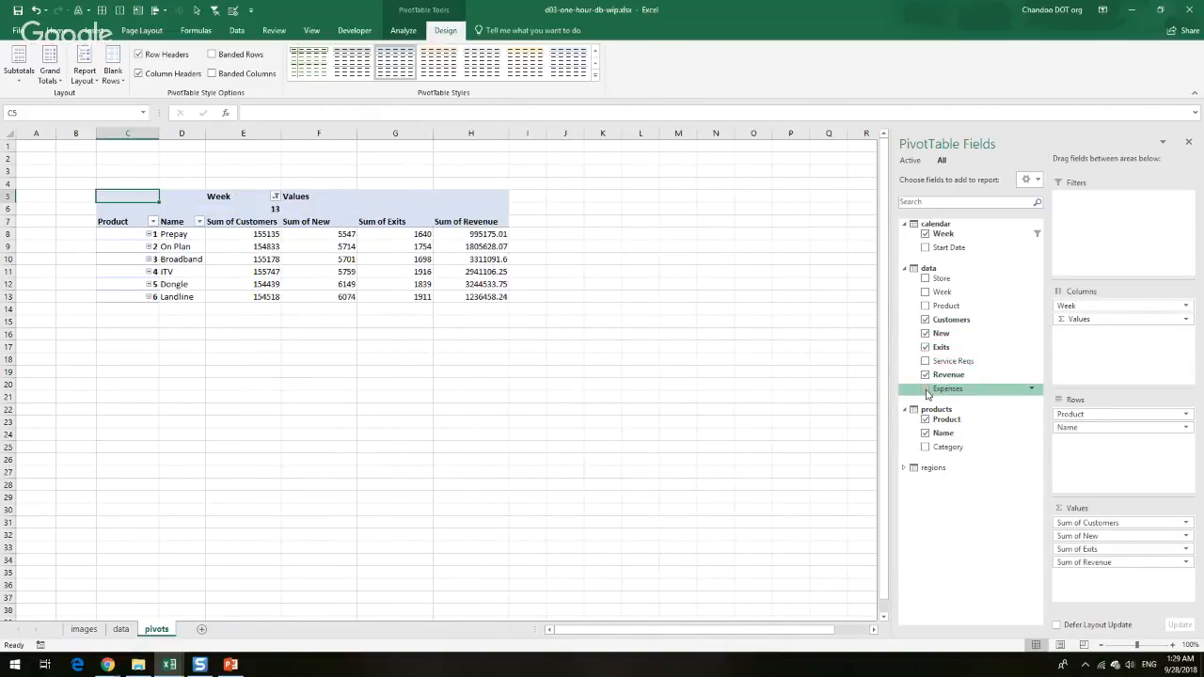
pyautogui.click(926, 388)
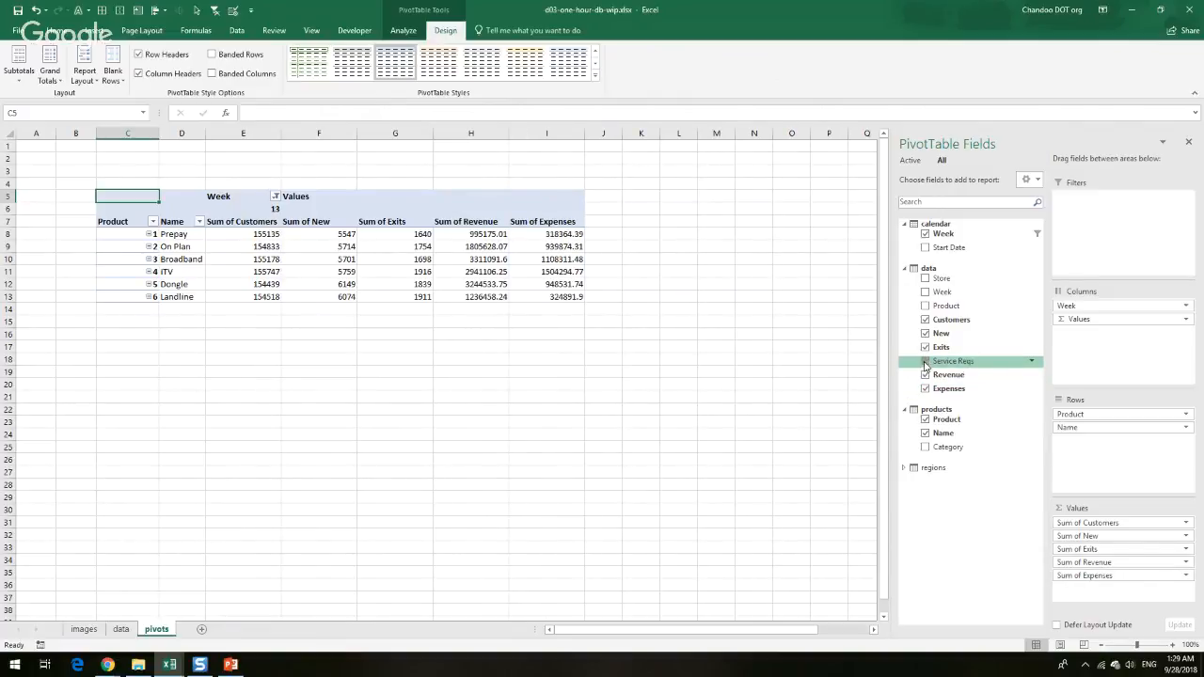
pyautogui.click(925, 363)
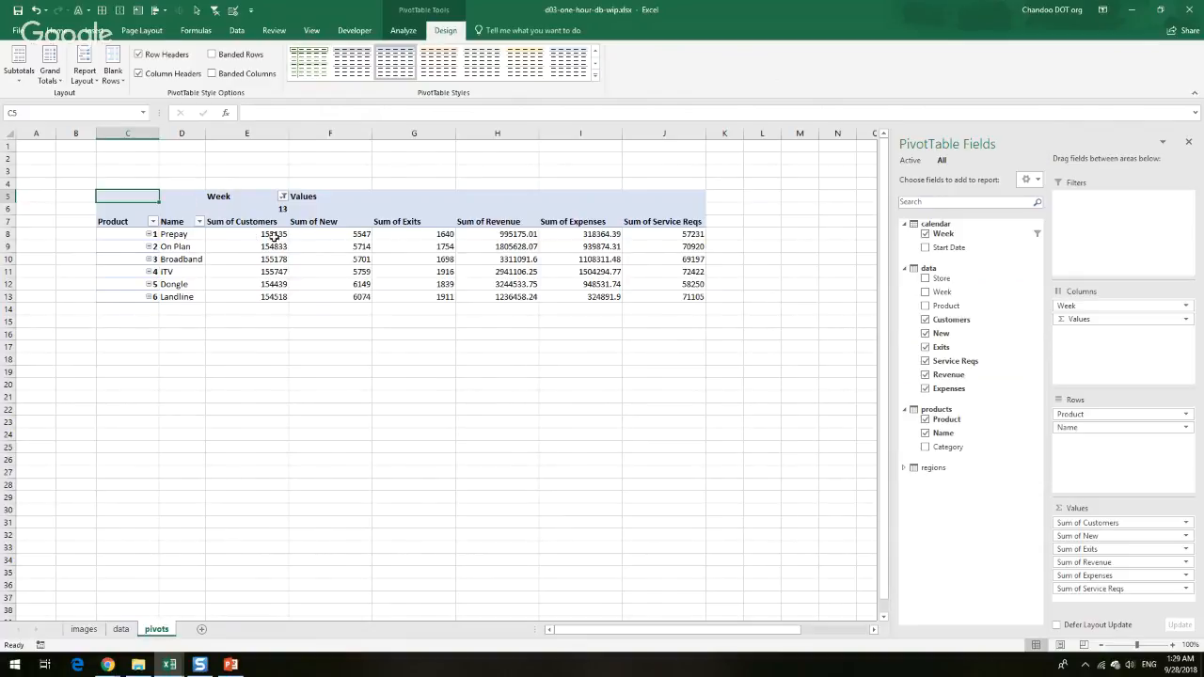
# Examine the Prepay sparklines and ARPU cell on the Dashboard sheet of d03-one-hour-db.xlsx, and return to the d03-one-hour-db-wip.xlsx workbook
pyautogui.moveTo(170, 665)
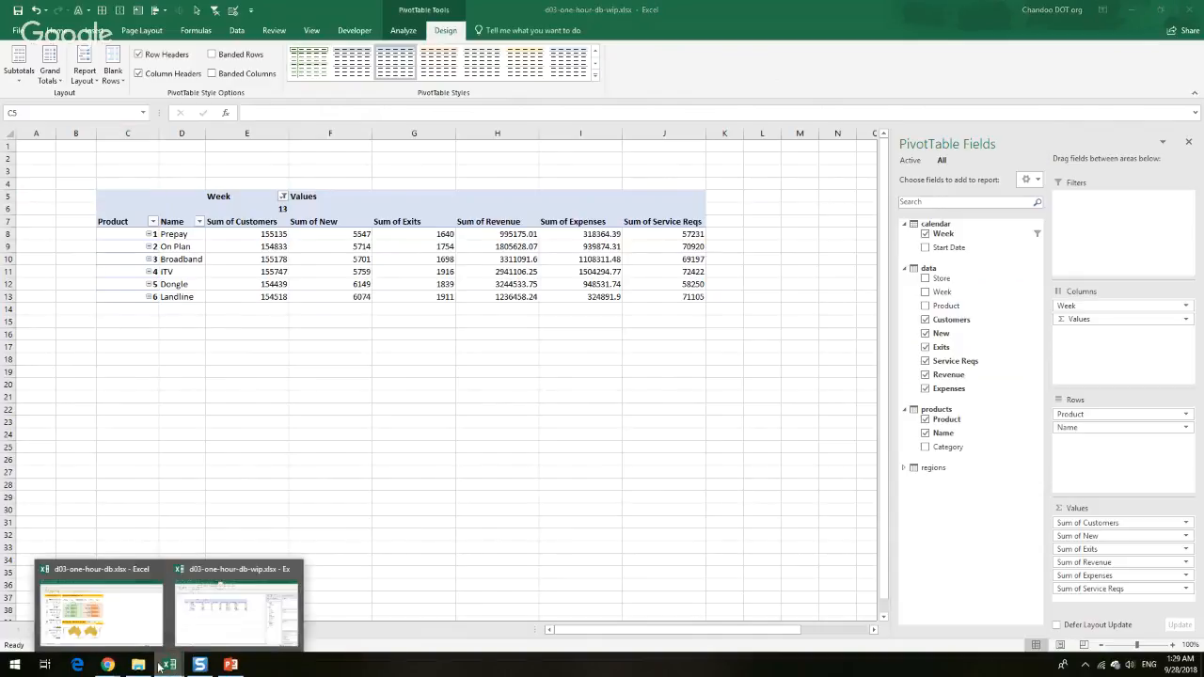
pyautogui.click(101, 613)
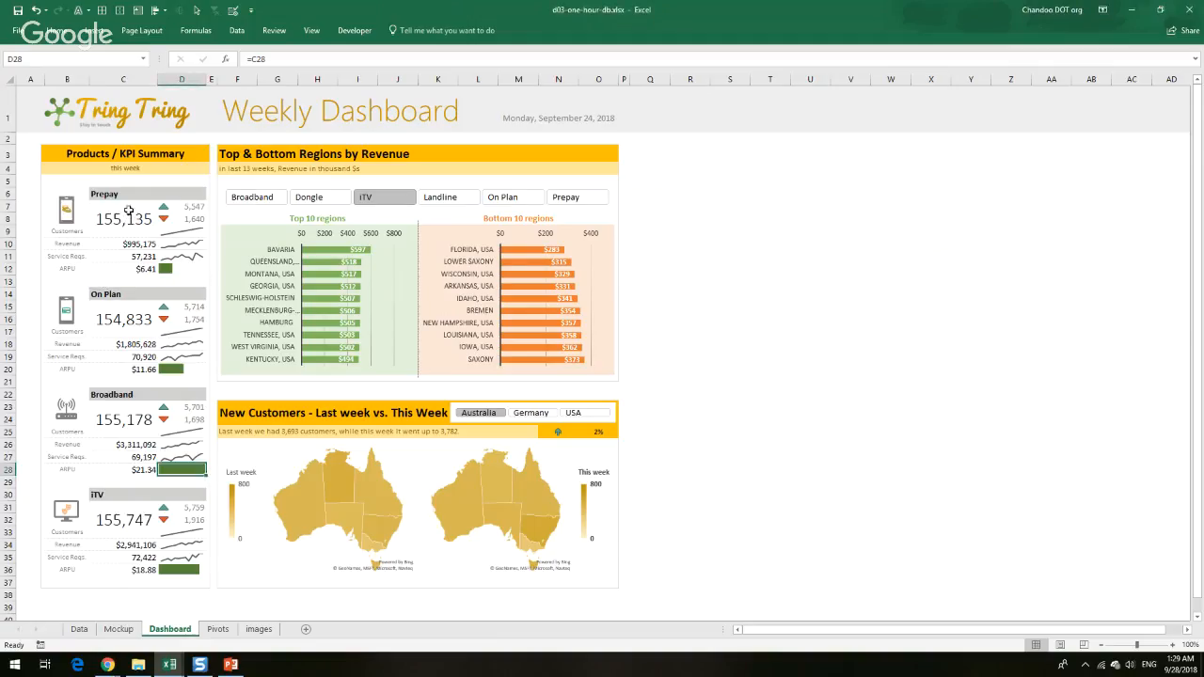
pyautogui.click(184, 234)
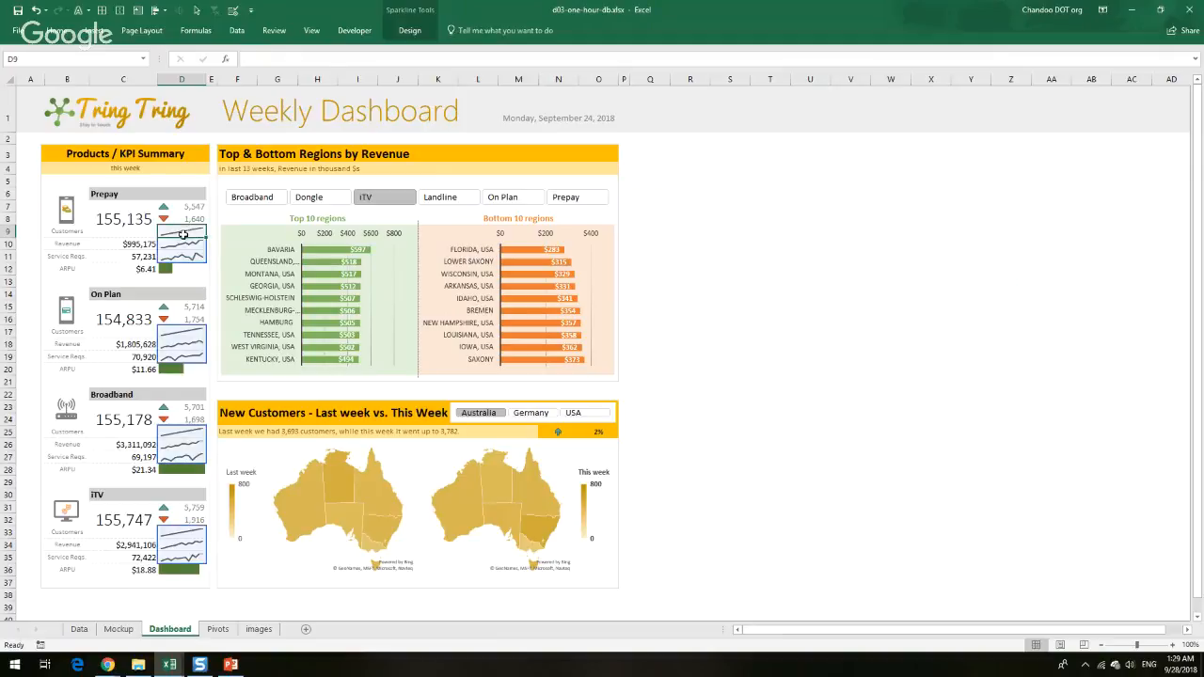
pyautogui.click(144, 271)
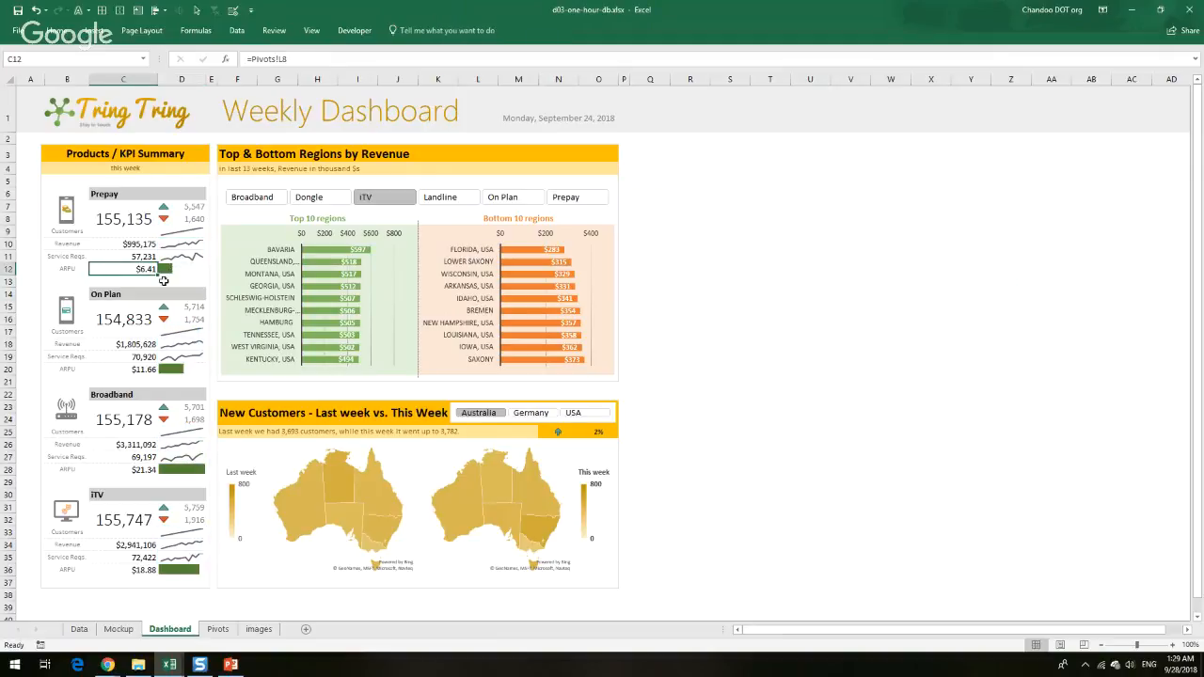
pyautogui.click(170, 665)
pyautogui.click(249, 621)
# Enter the heading ARPU in N7 beside the pivot table and the revenue-per-customer formula =H8/E8 in N8
pyautogui.click(799, 220)
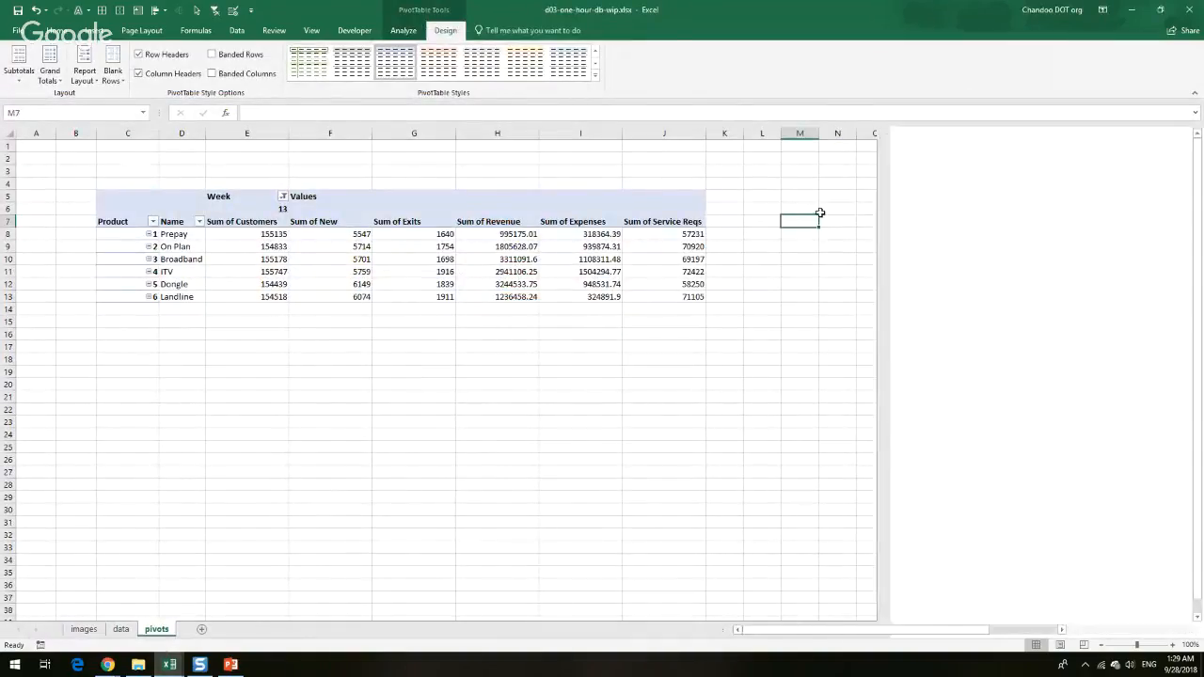
pyautogui.press('Right')
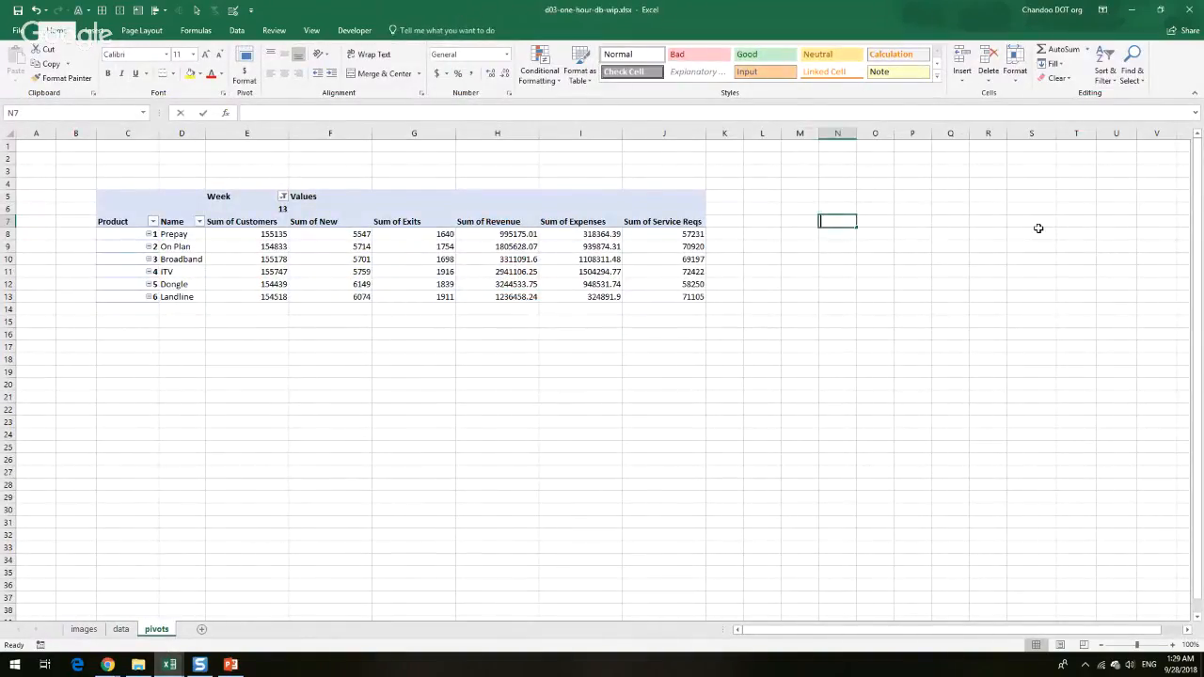
pyautogui.write('ARPU')
pyautogui.press('Return')
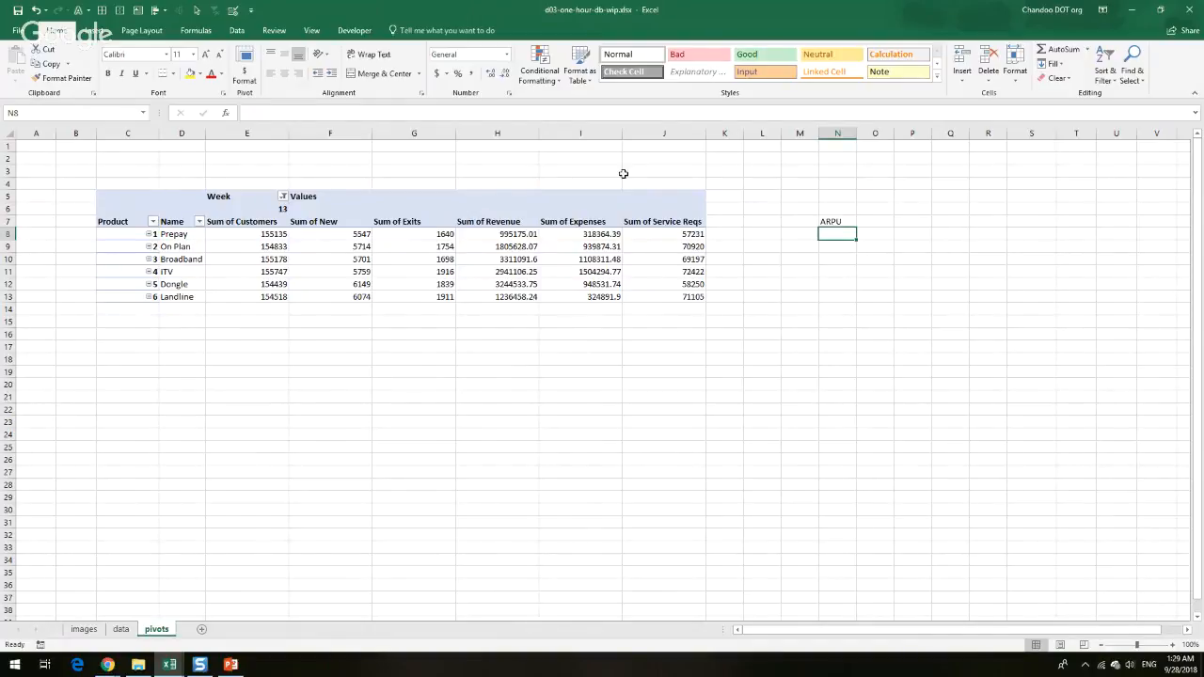
pyautogui.write('=')
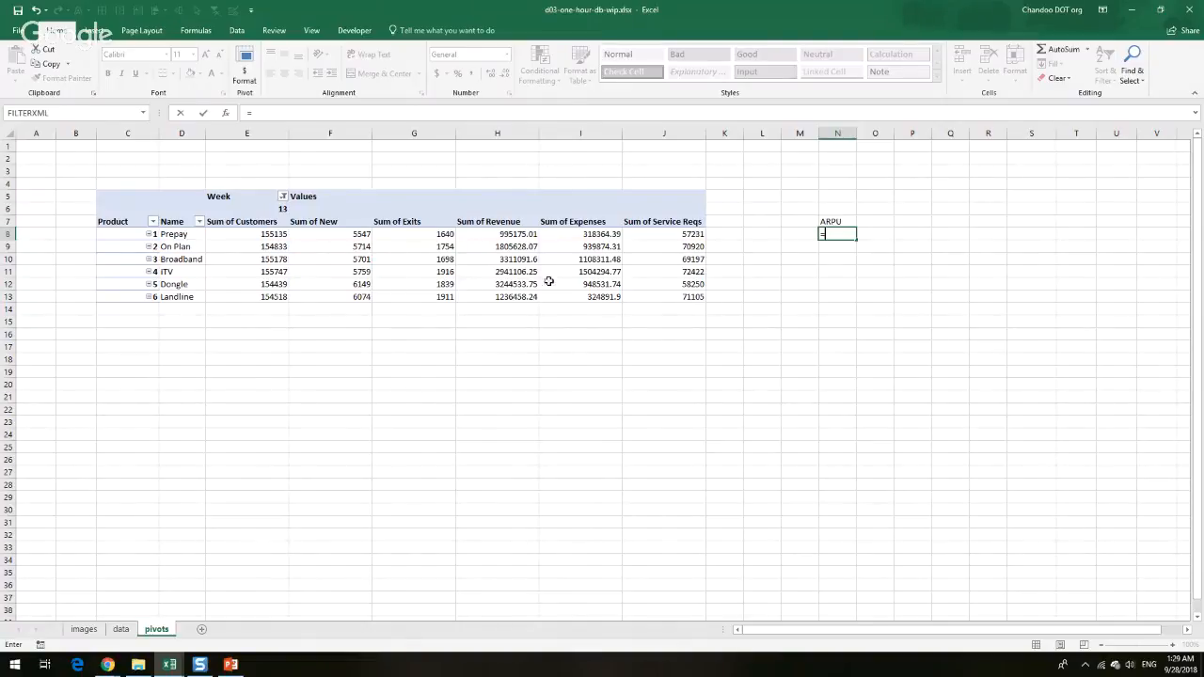
pyautogui.click(515, 236)
pyautogui.write('/')
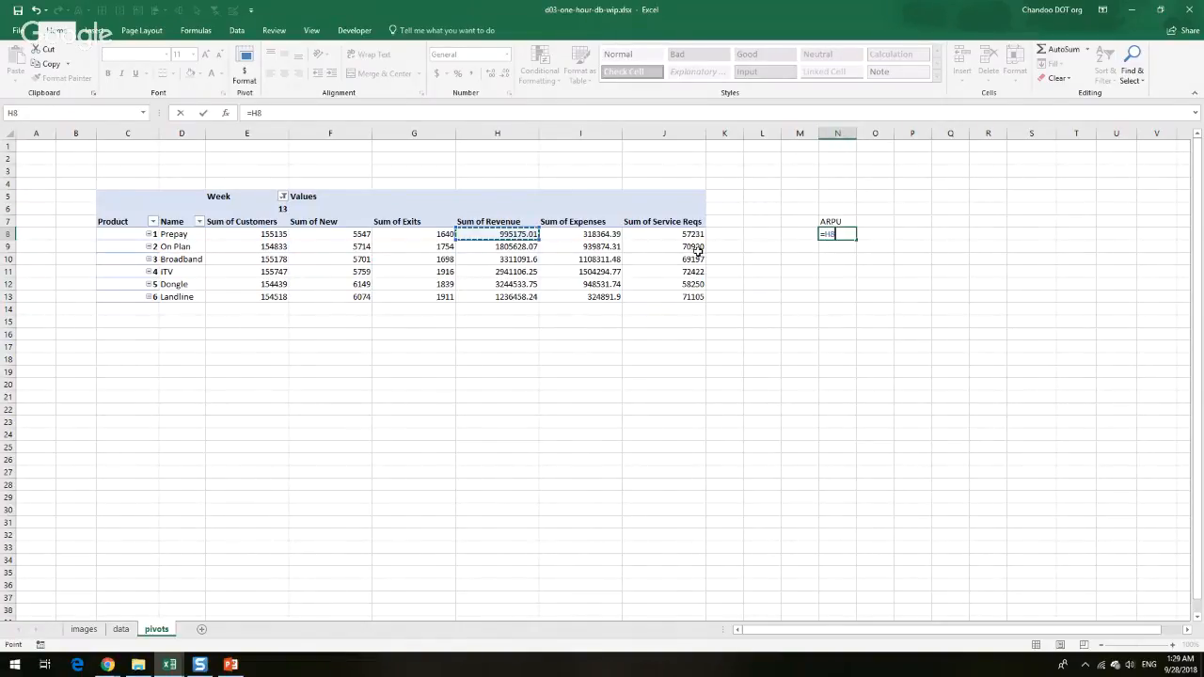
pyautogui.click(271, 235)
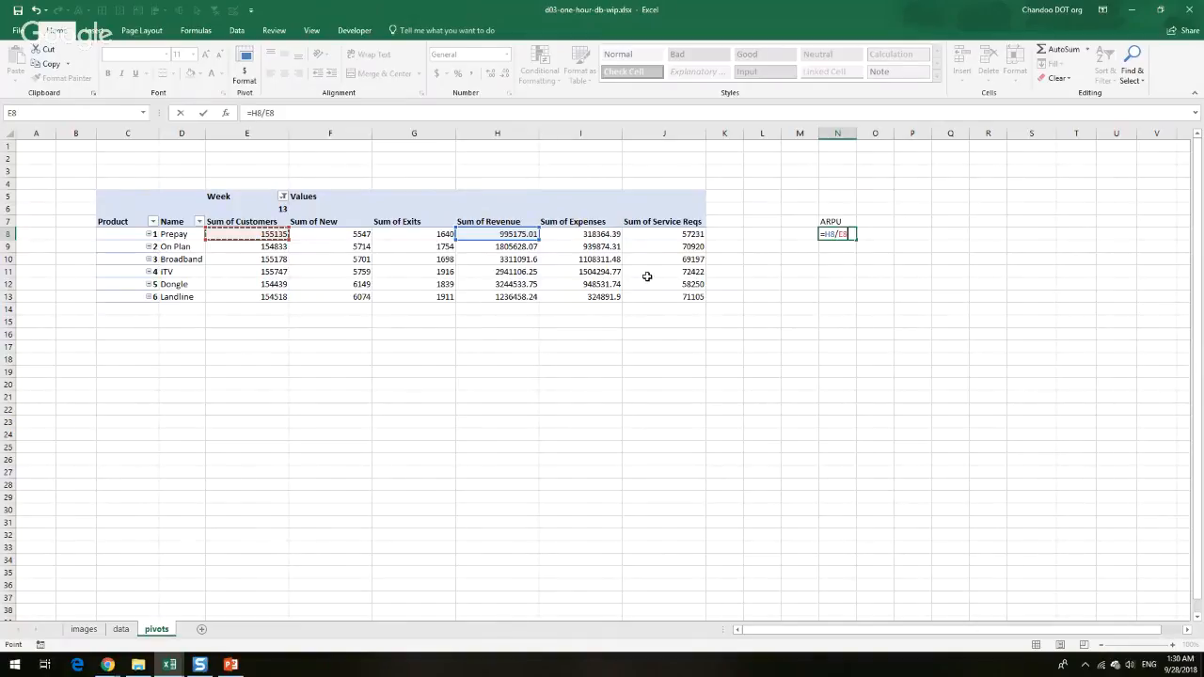
pyautogui.press('Return')
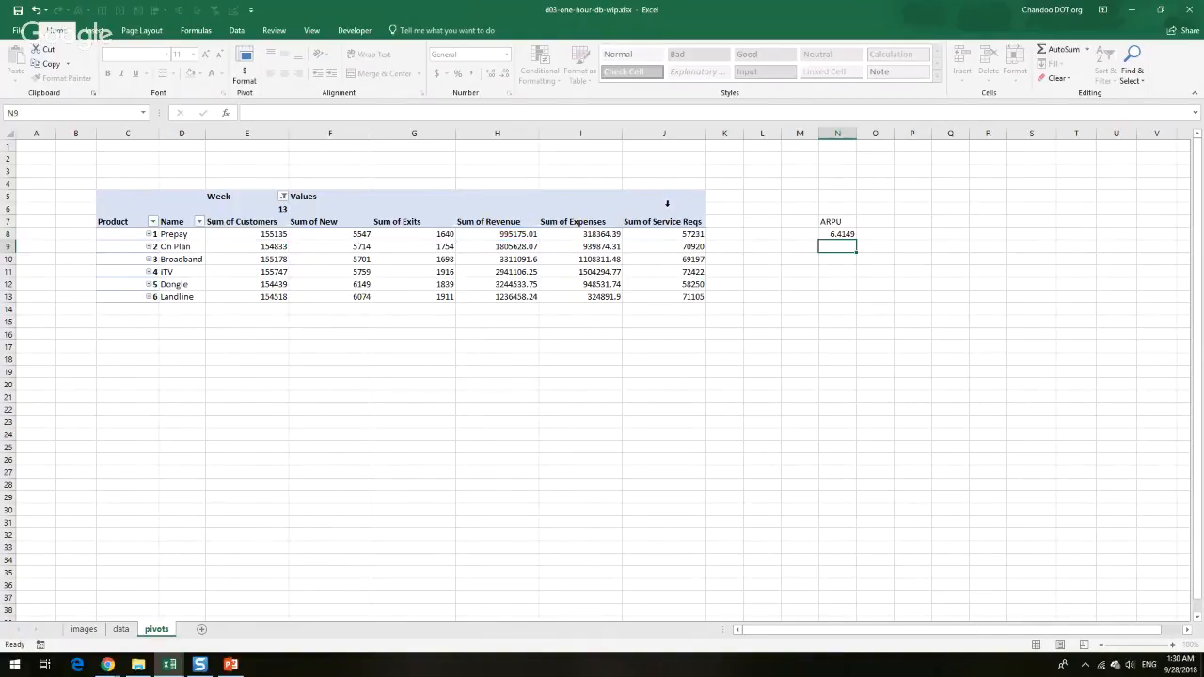
# Locate the Generate GetPivotData option of the pivot table
pyautogui.click(562, 245)
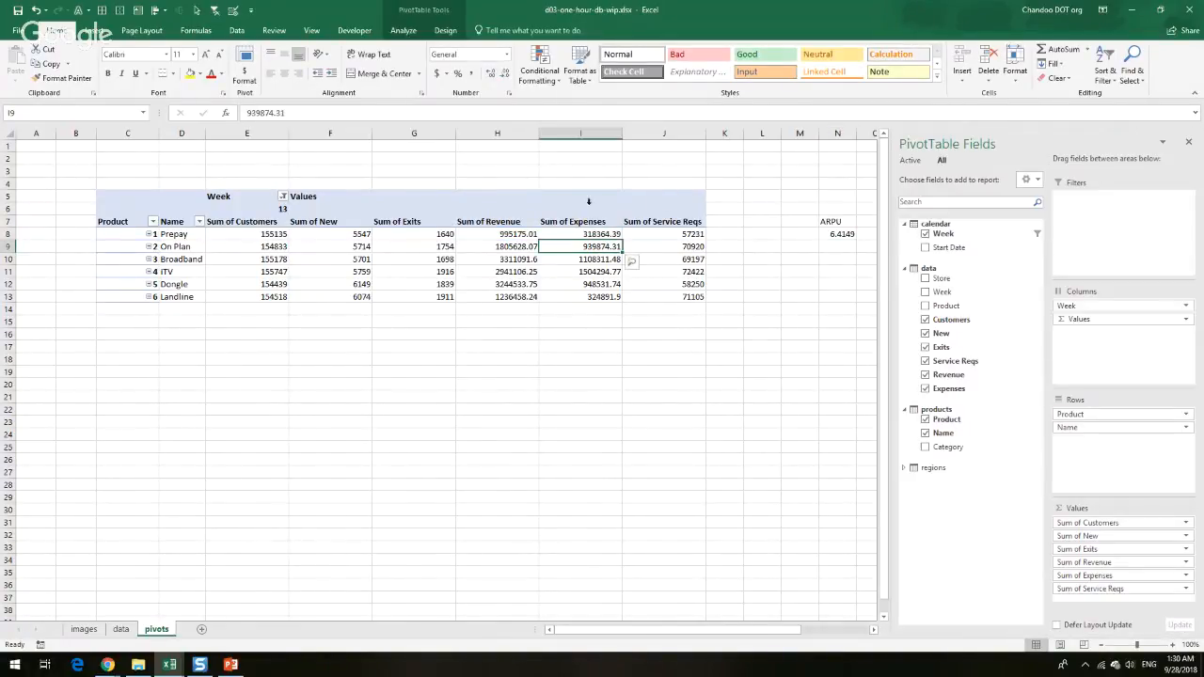
pyautogui.click(404, 30)
pyautogui.click(50, 79)
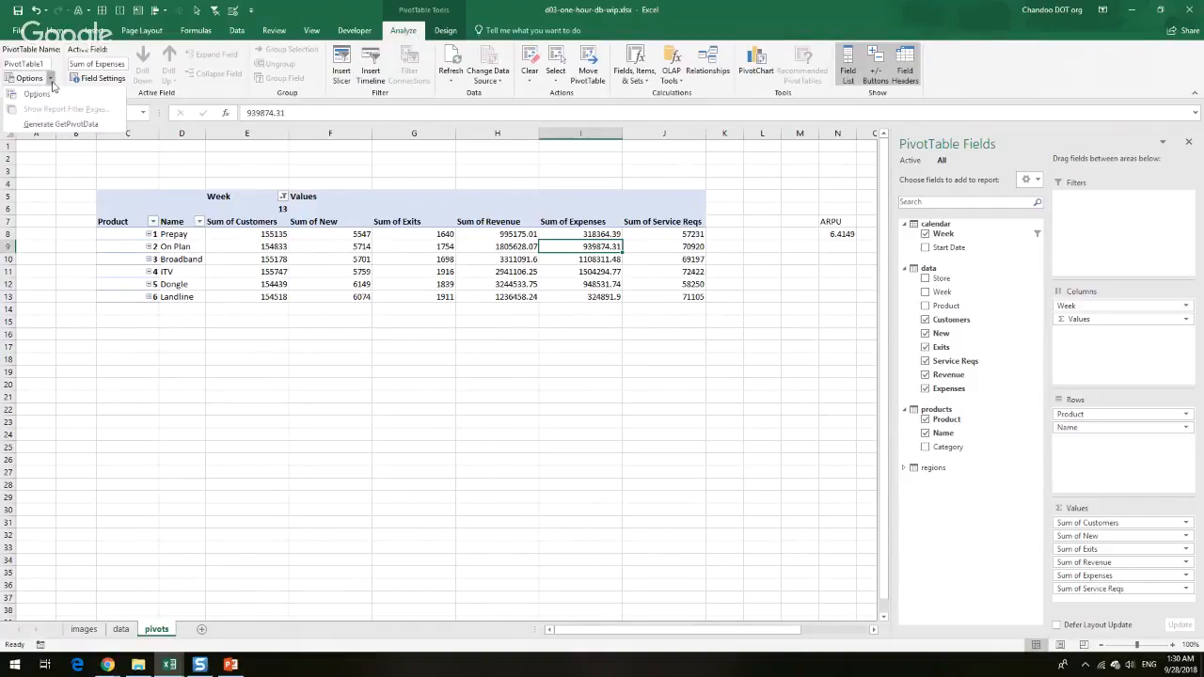
pyautogui.click(69, 126)
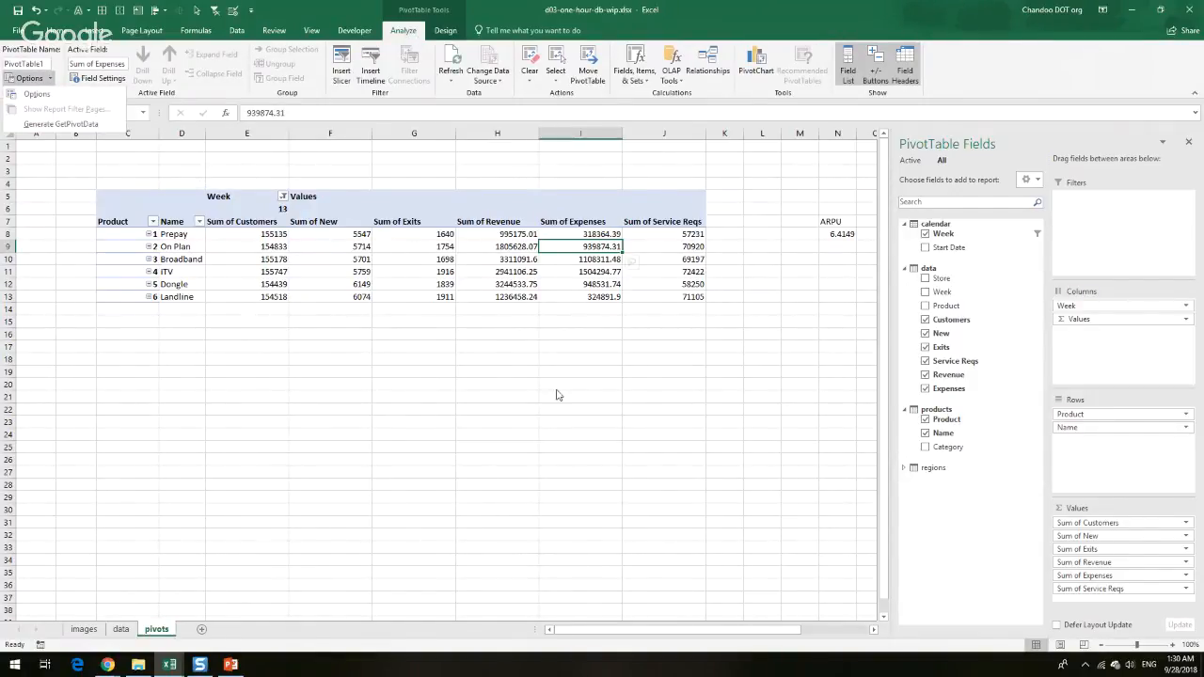
# Fill the ARPU formula from N8 down to N13 for all six products
pyautogui.click(836, 233)
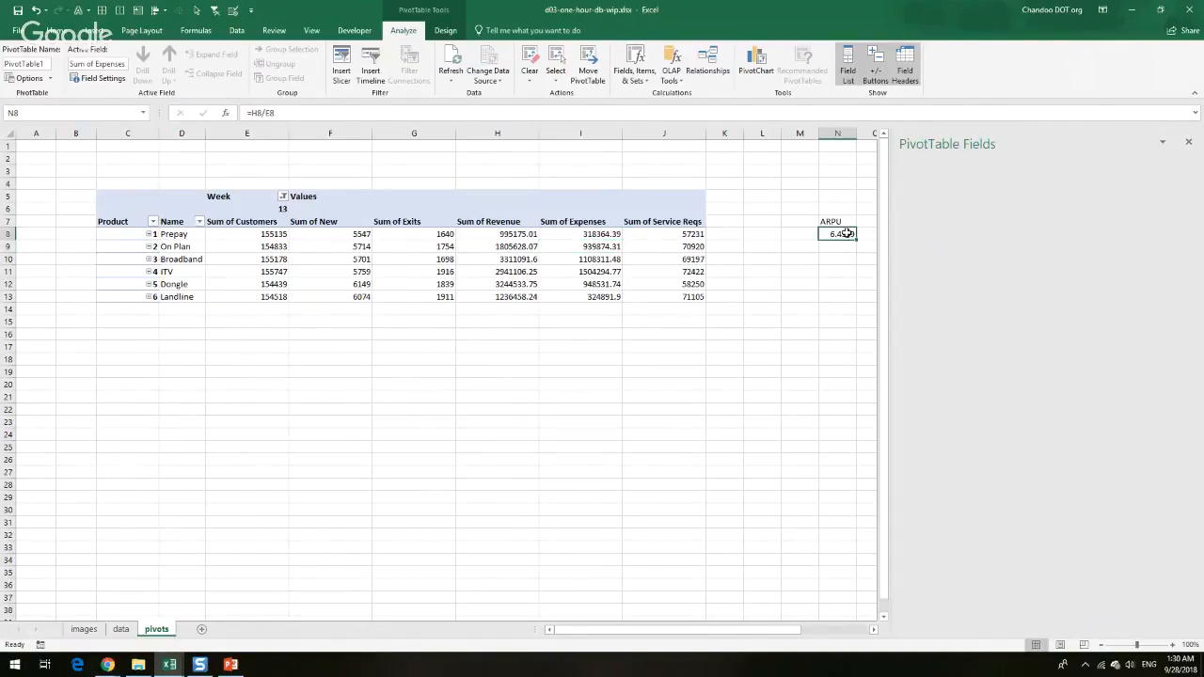
pyautogui.moveTo(855, 240); pyautogui.dragTo(852, 308)
pyautogui.click(822, 332)
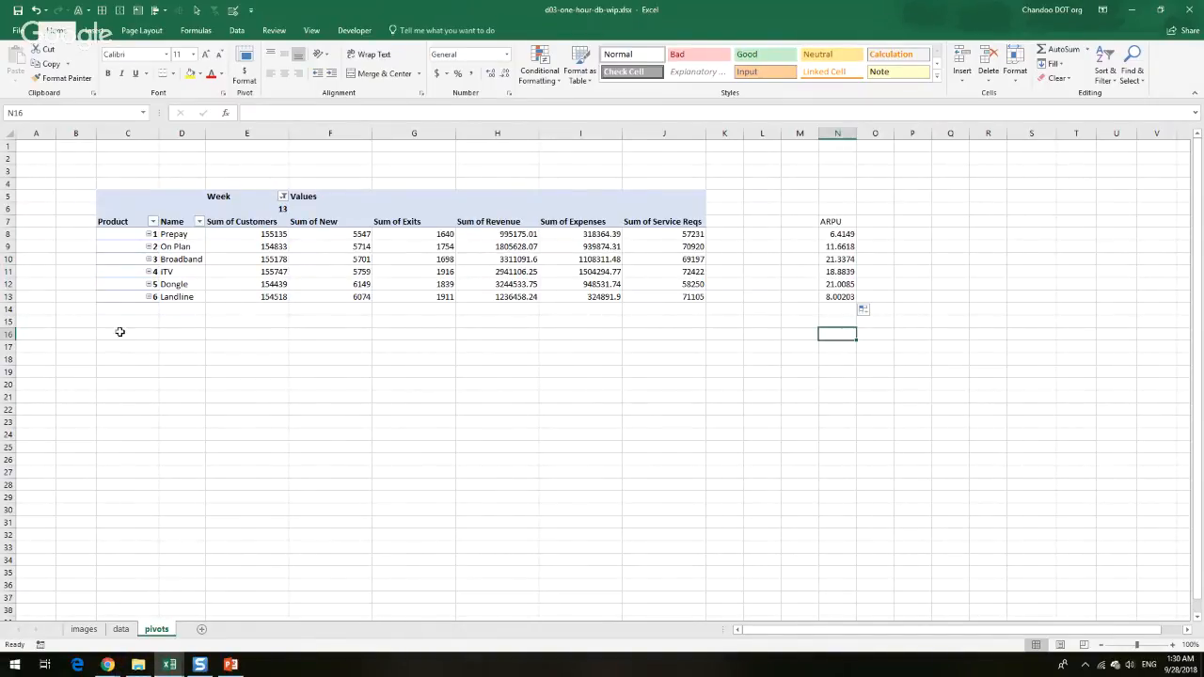
# Add a new worksheet after the pivots sheet and name it Dashboard
pyautogui.click(200, 630)
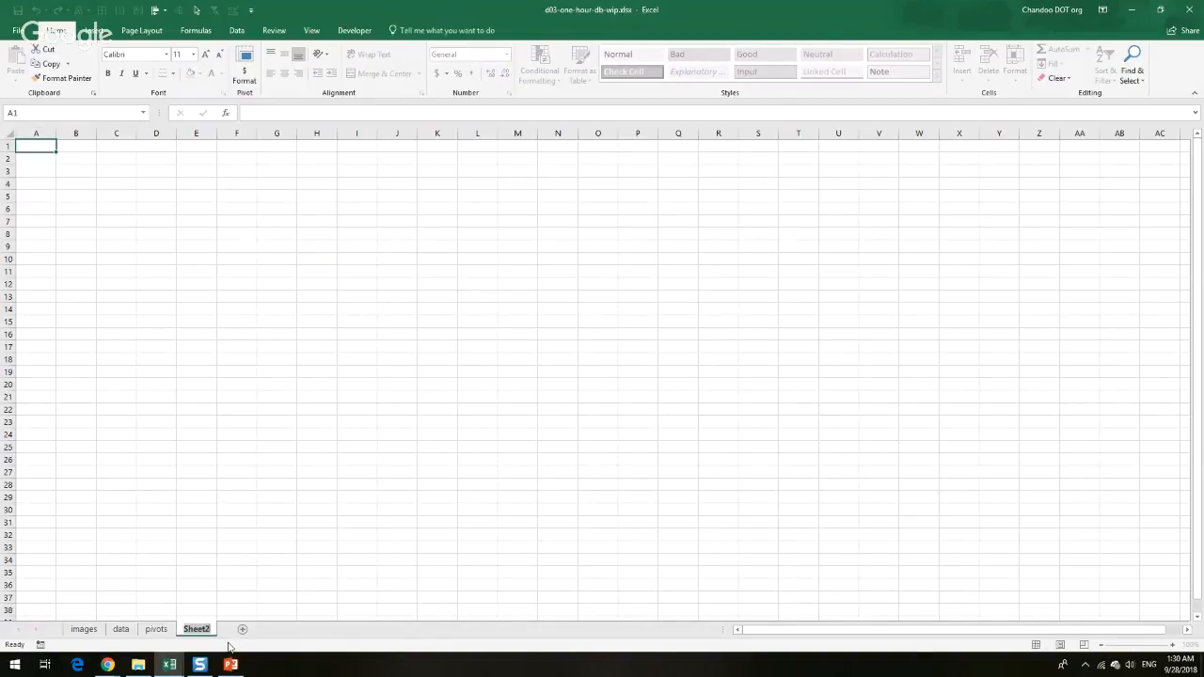
pyautogui.hotkey('alt', 'h')
pyautogui.write('orDashboard')
pyautogui.press('Return')
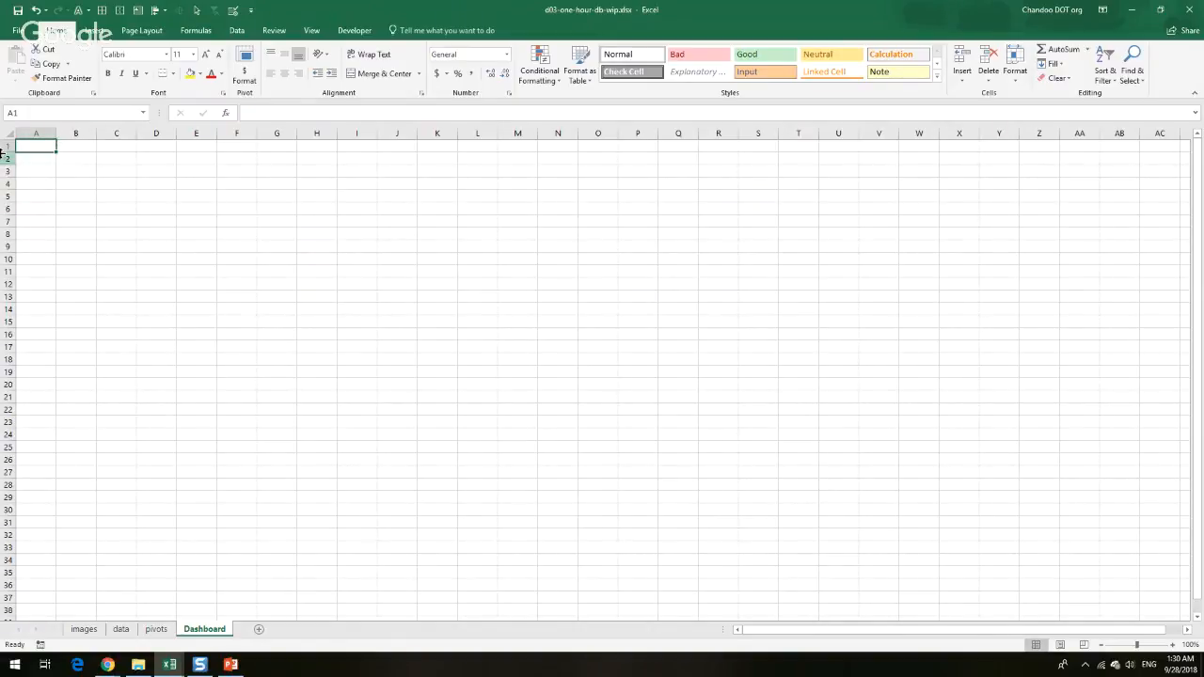
pyautogui.click(82, 186)
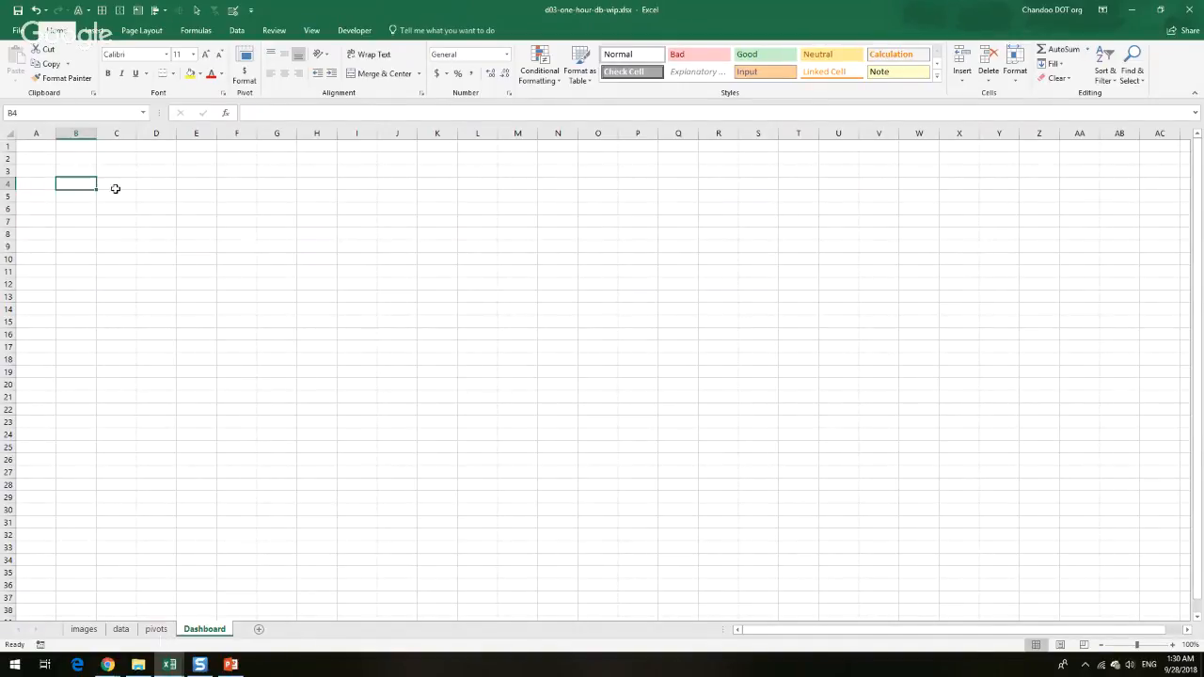
# Compare the product KPI cards on the finished d03-one-hour-db workbook's dashboard with the pivot data in the work-in-progress workbook
pyautogui.click(156, 629)
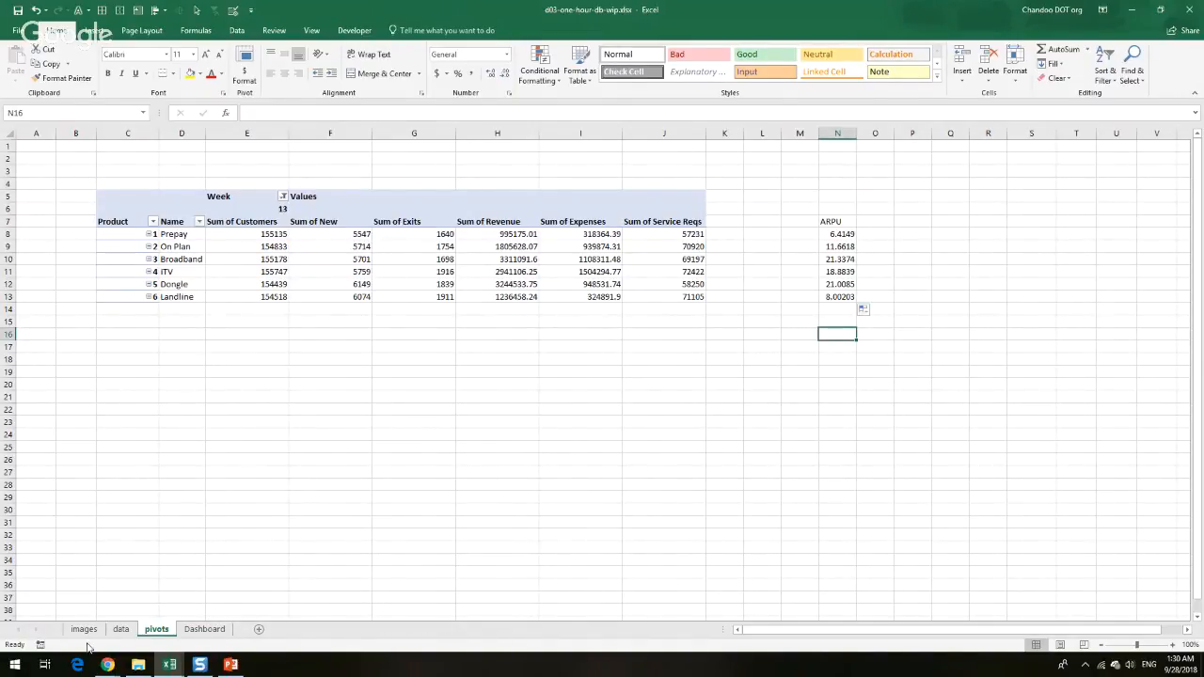
pyautogui.click(169, 665)
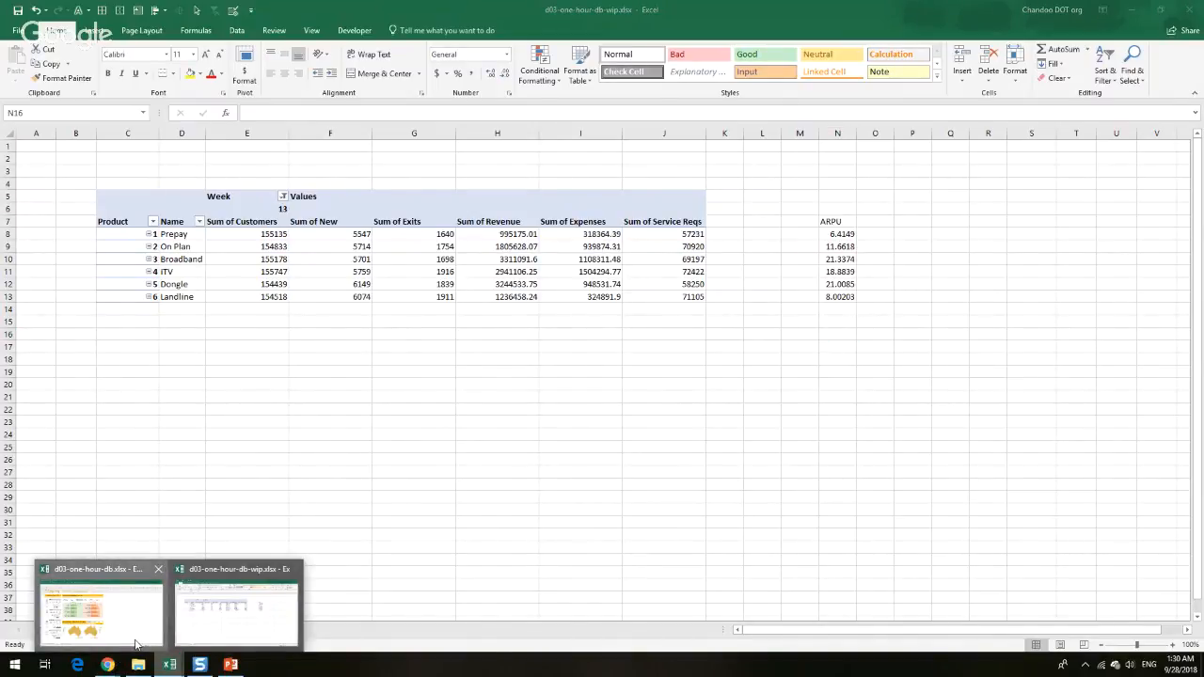
pyautogui.click(134, 644)
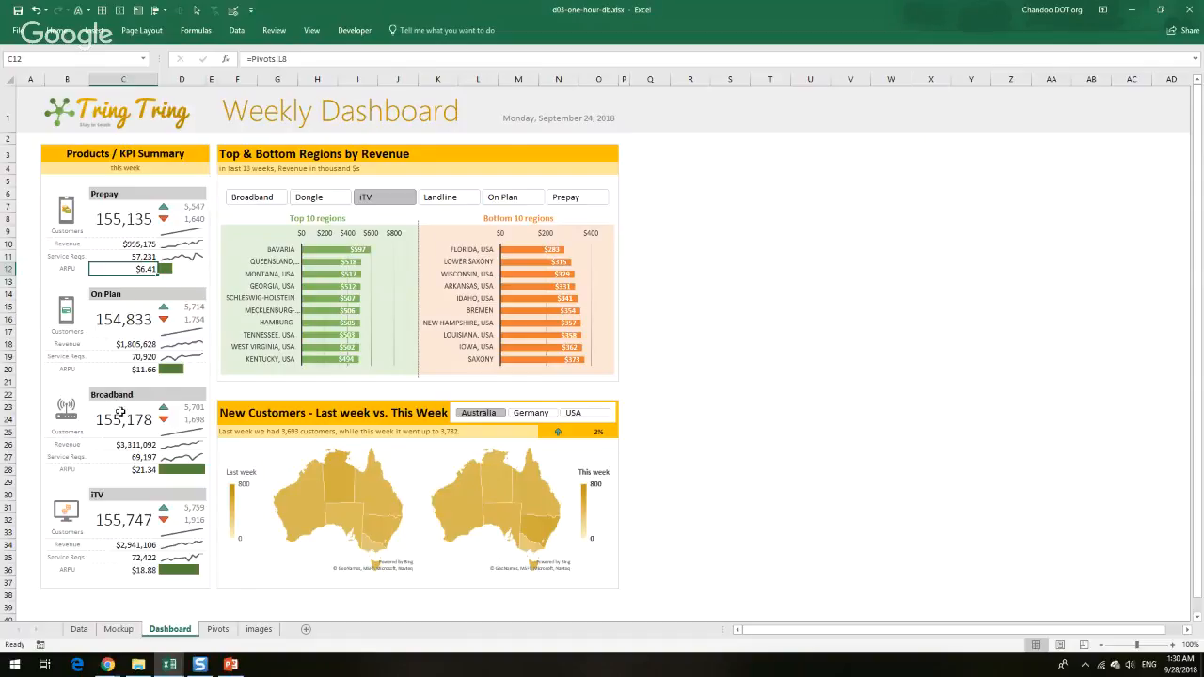
pyautogui.click(218, 630)
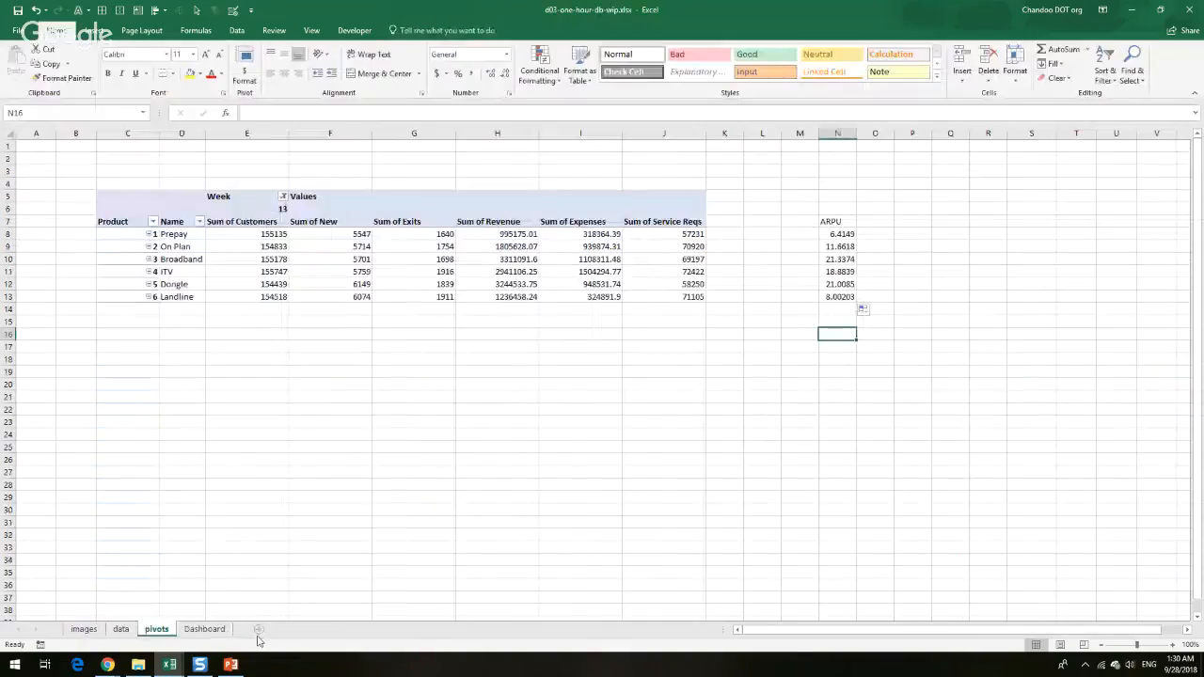
pyautogui.click(218, 633)
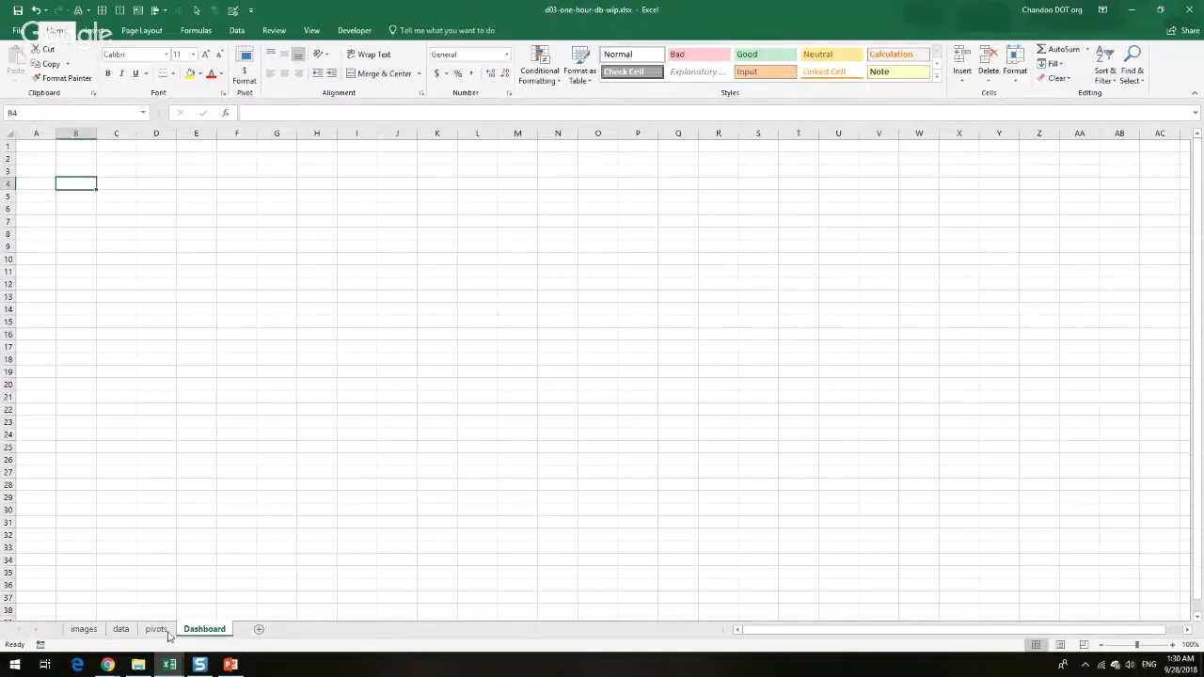
# Copy D8:N11 from the pivots sheet for the first four products and paste it as links at N12 on the Dashboard sheet
pyautogui.click(165, 631)
pyautogui.moveTo(175, 235); pyautogui.dragTo(851, 268)
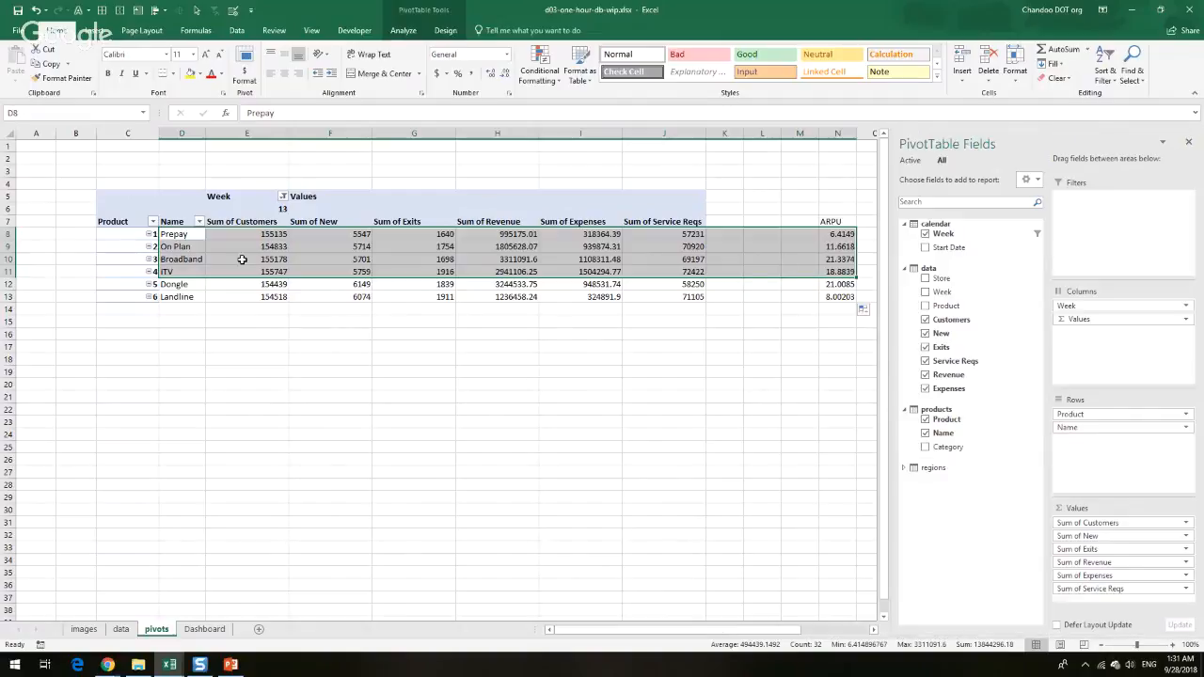
pyautogui.hotkey('ctrl', 'c')
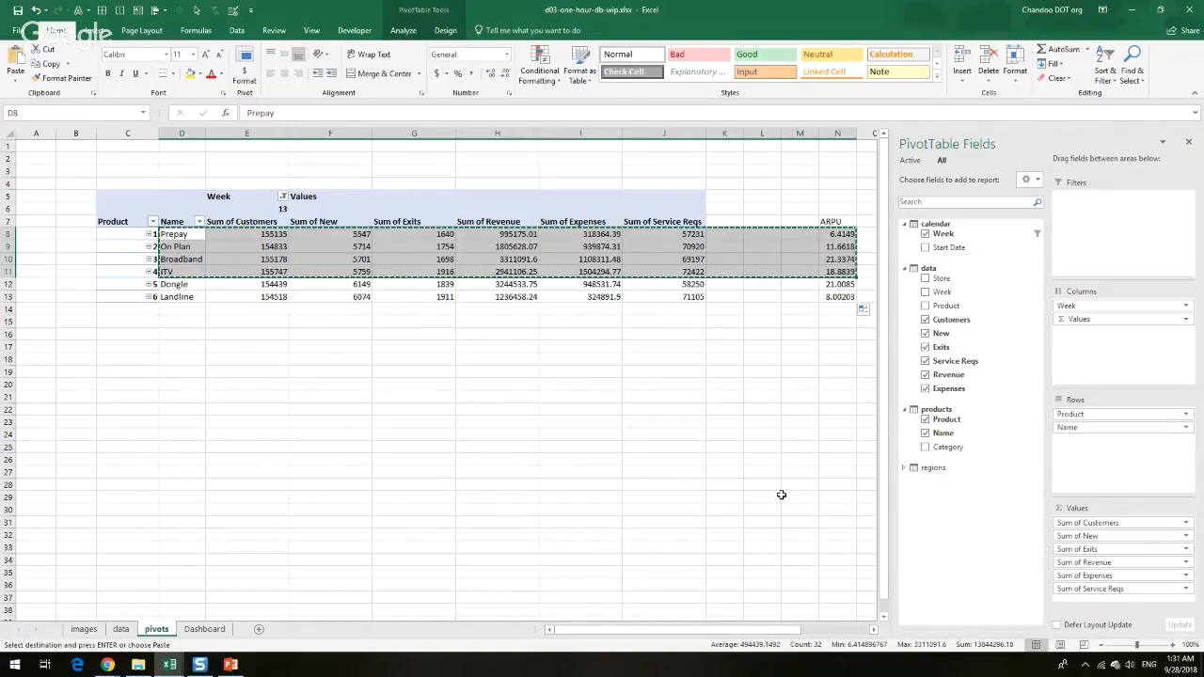
pyautogui.click(209, 629)
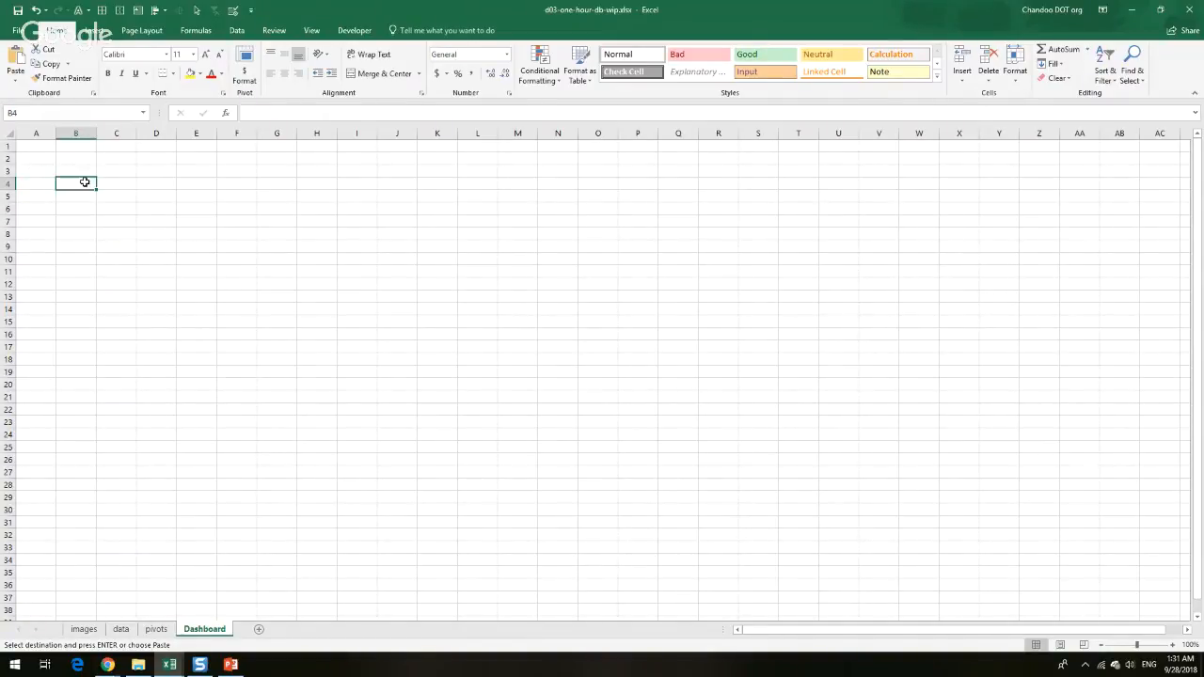
pyautogui.rightClick(559, 285)
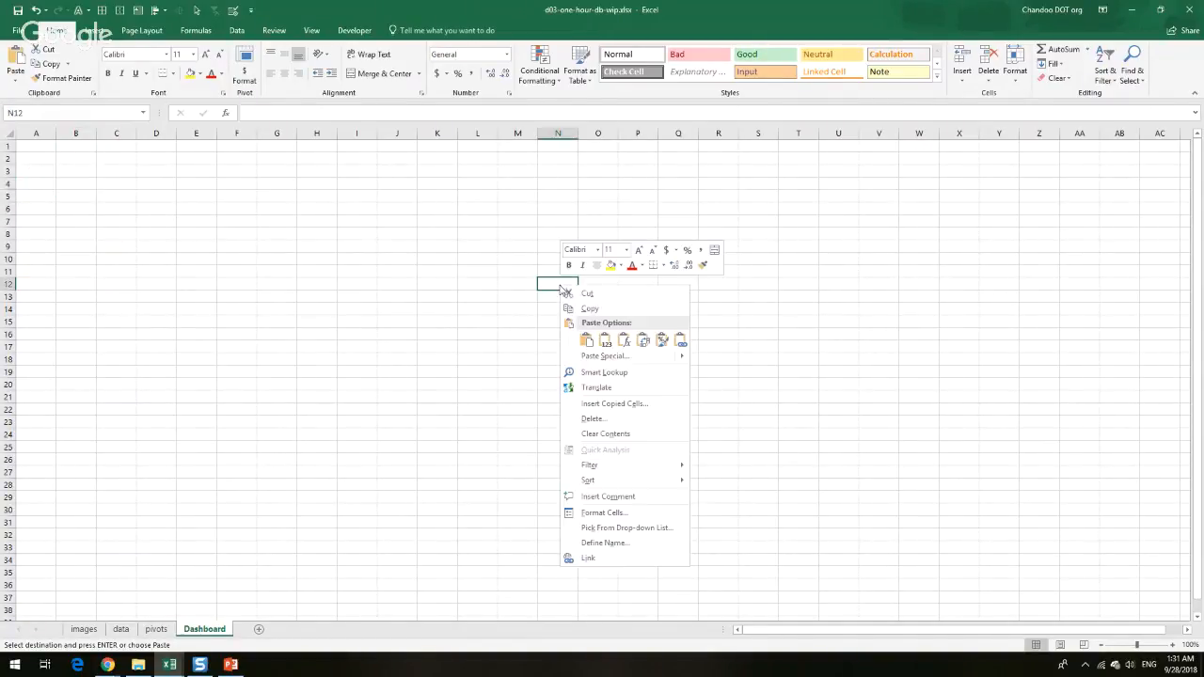
pyautogui.click(680, 338)
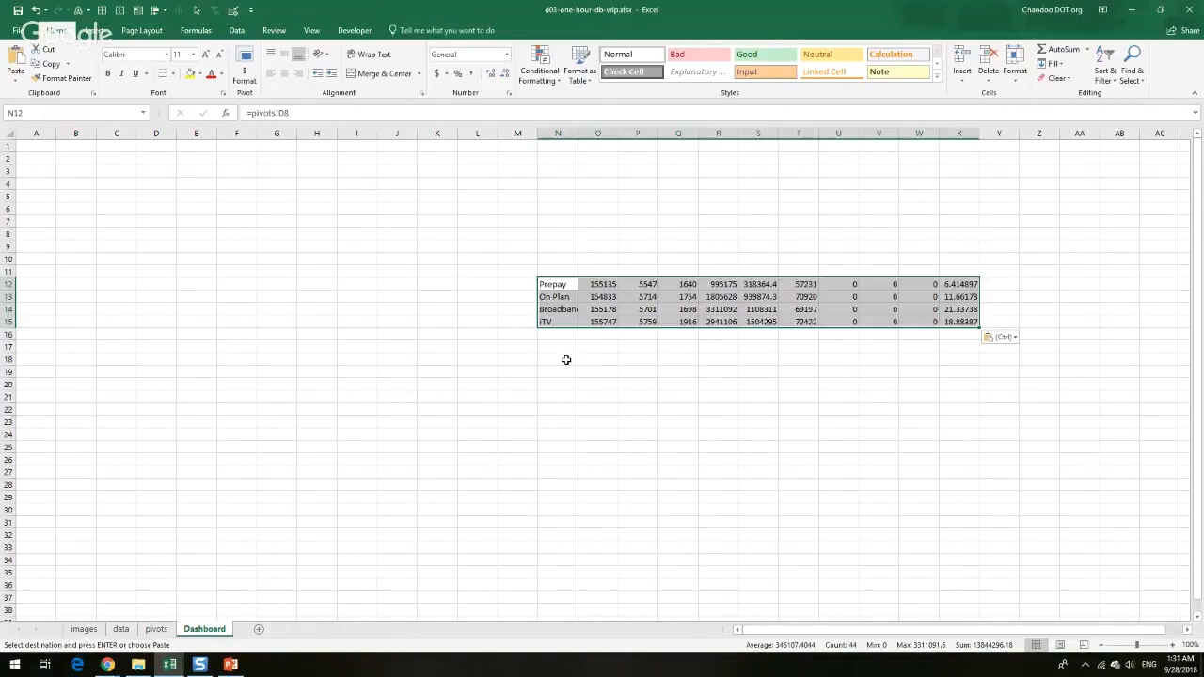
# Inspect the link formula behind the Prepay name in N12 without changing it
pyautogui.click(566, 283)
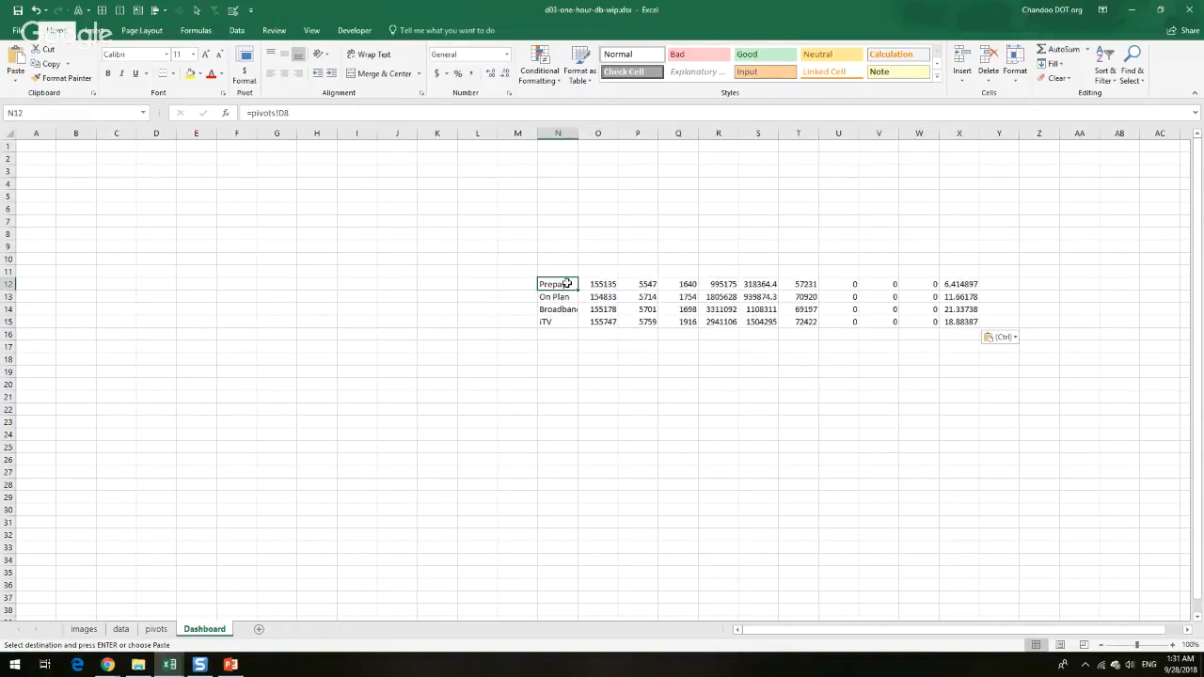
pyautogui.press('F2')
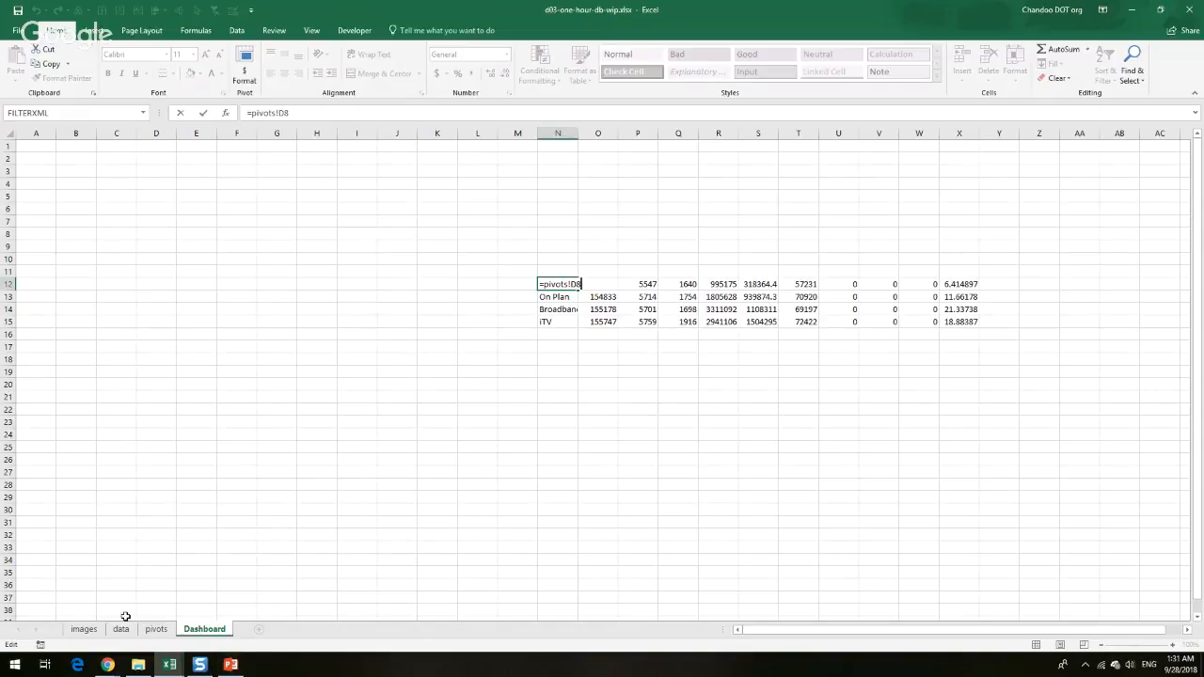
pyautogui.press('Escape')
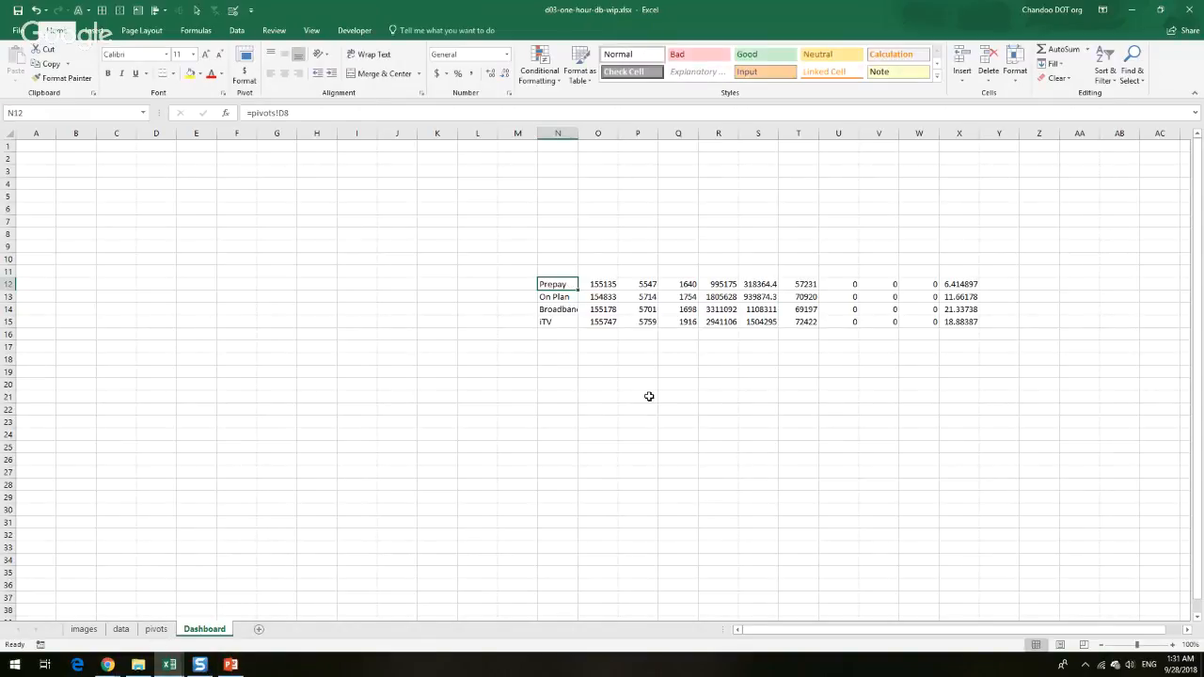
# Collapse the ribbon to enlarge the sheet area and delete the empty columns I to L on the Dashboard sheet
pyautogui.moveTo(1136, 645); pyautogui.dragTo(1153, 645)
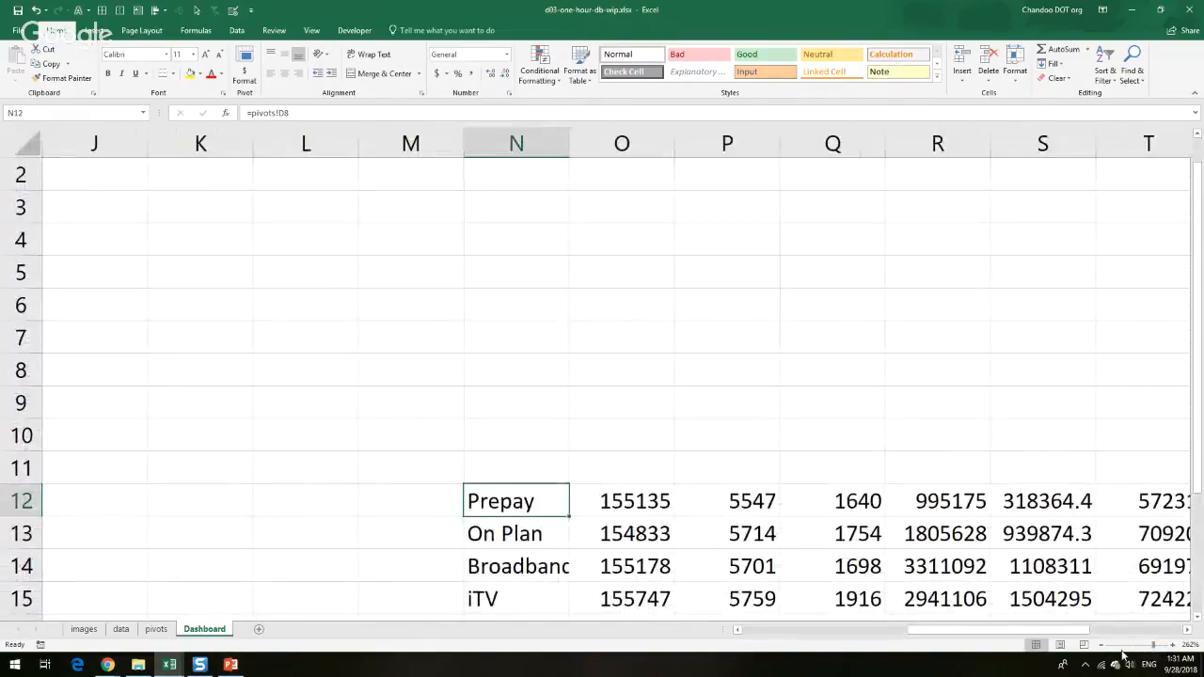
pyautogui.click(1101, 645)
pyautogui.scroll(-4, 921, 451)
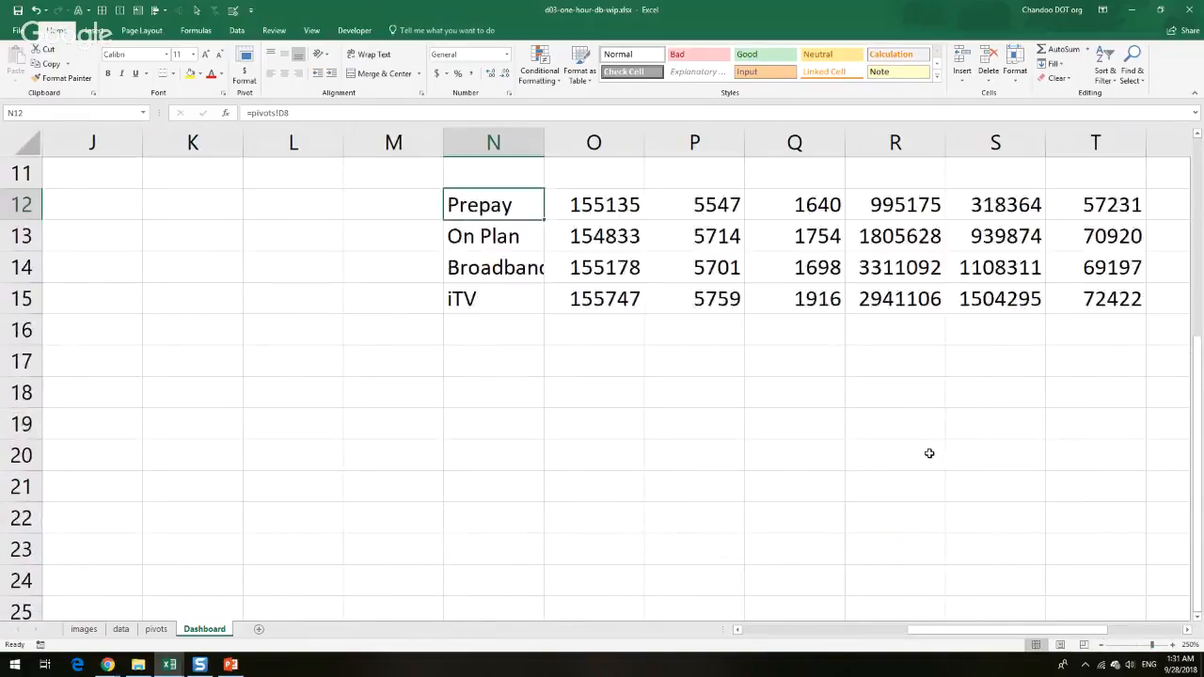
pyautogui.scroll(2, 913, 450)
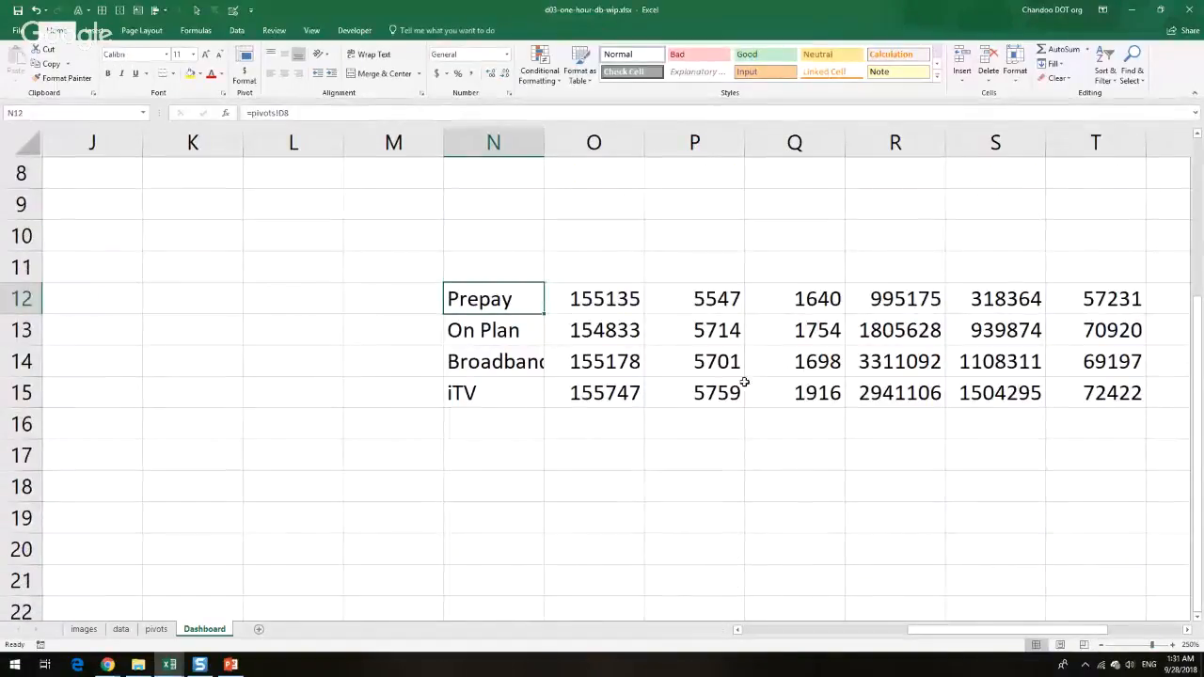
pyautogui.doubleClick(68, 38)
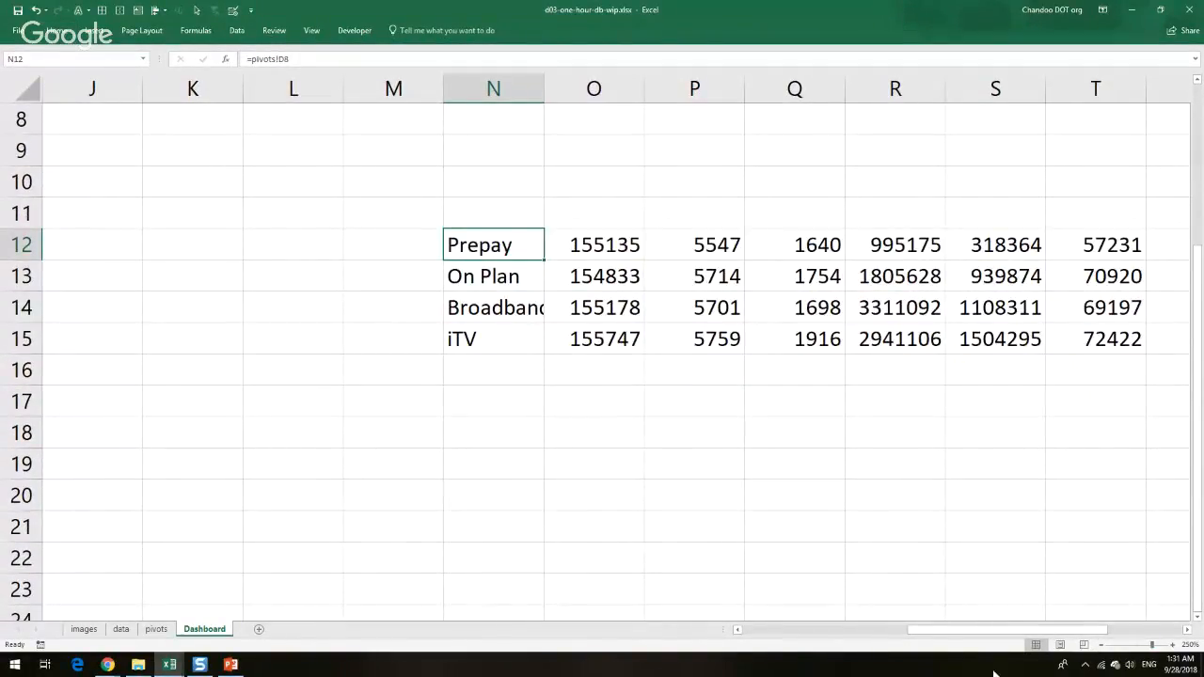
pyautogui.moveTo(925, 634); pyautogui.dragTo(930, 626)
pyautogui.click(1103, 647)
pyautogui.click(1102, 646)
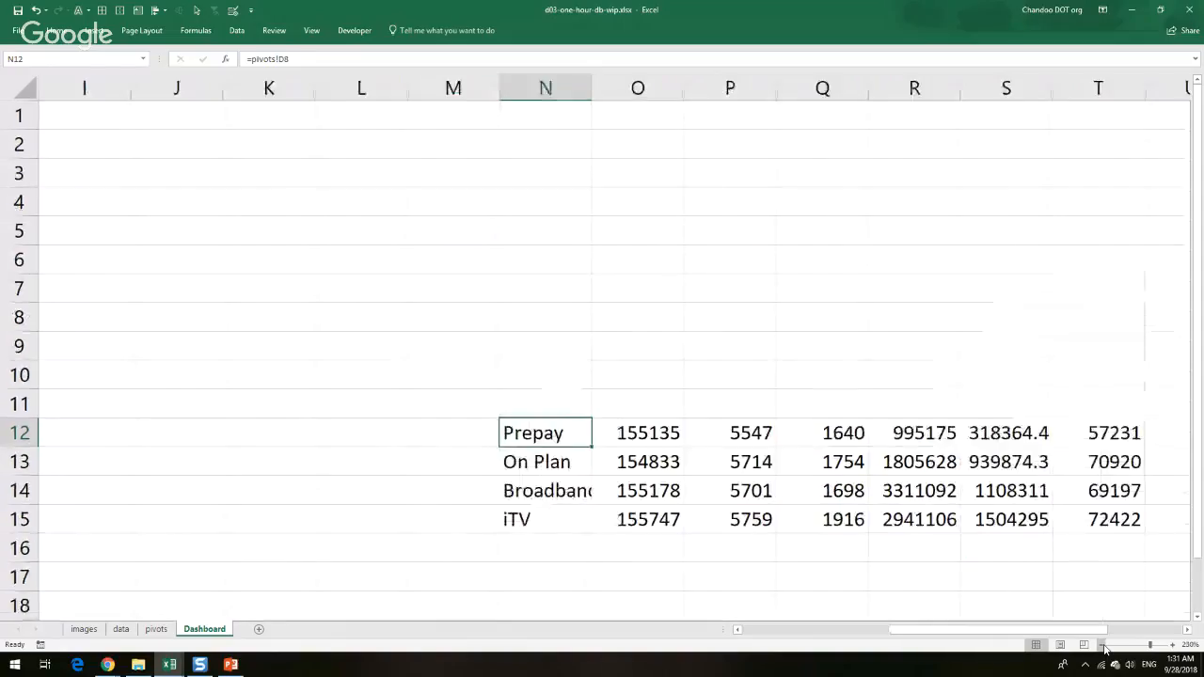
pyautogui.click(1103, 646)
pyautogui.moveTo(1016, 629); pyautogui.dragTo(960, 629)
pyautogui.scroll(-2, 930, 504)
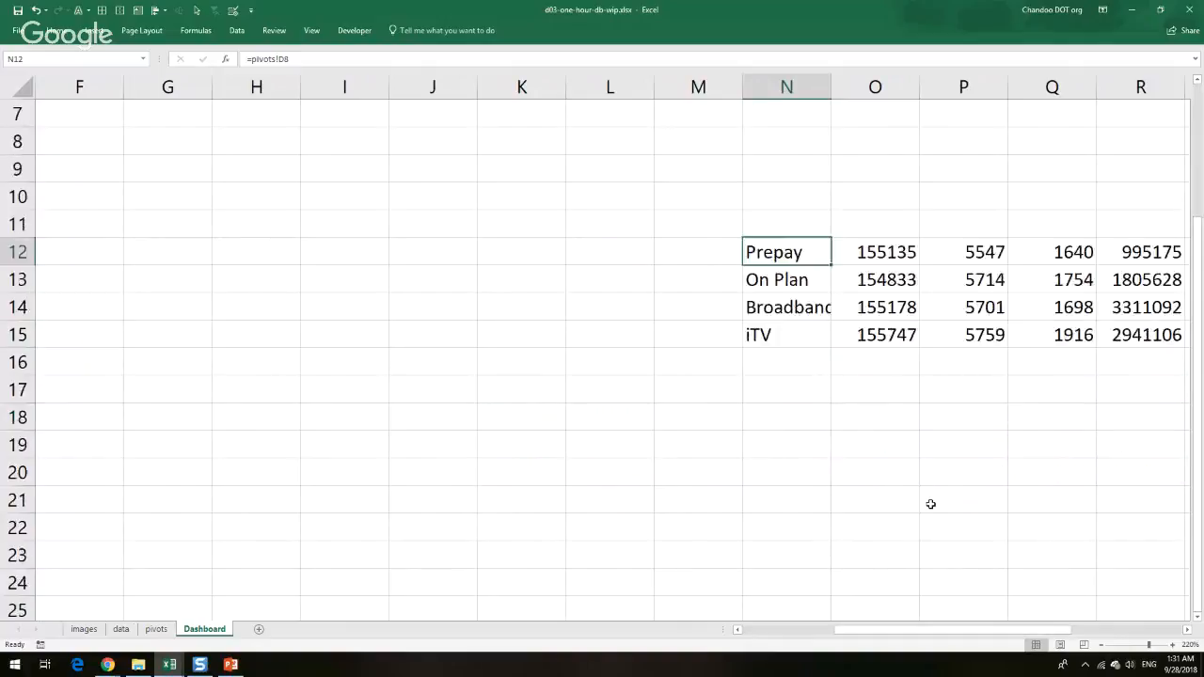
pyautogui.scroll(3, 930, 504)
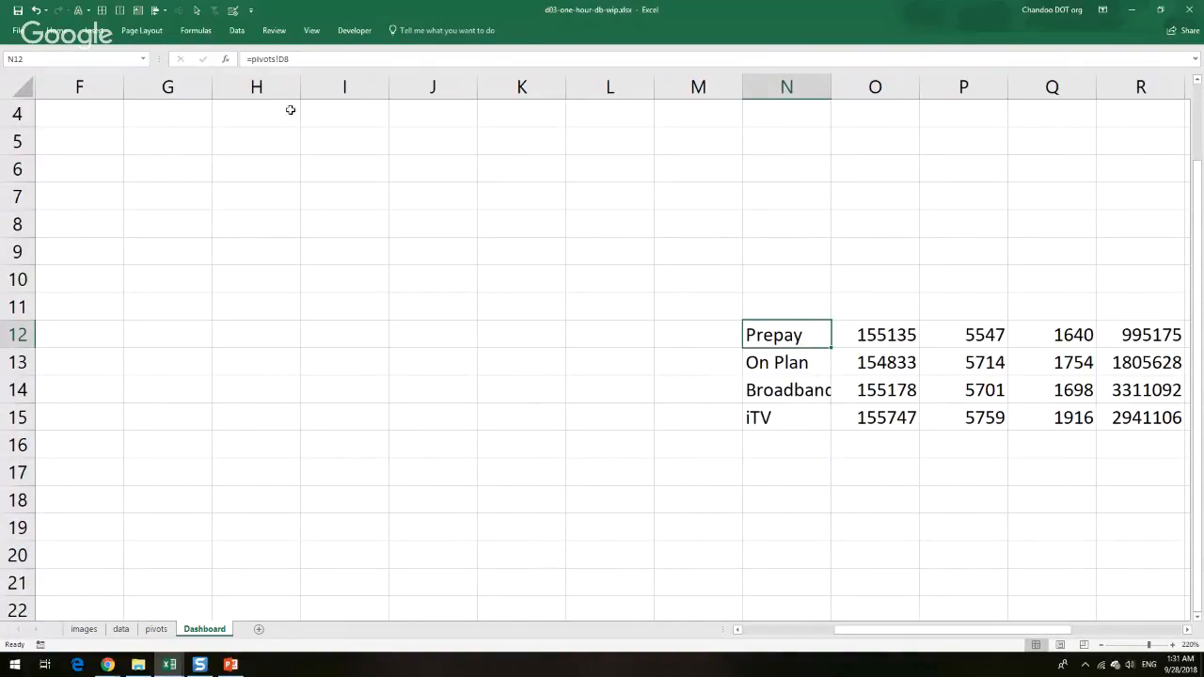
pyautogui.moveTo(344, 86); pyautogui.dragTo(616, 87)
pyautogui.rightClick(621, 82)
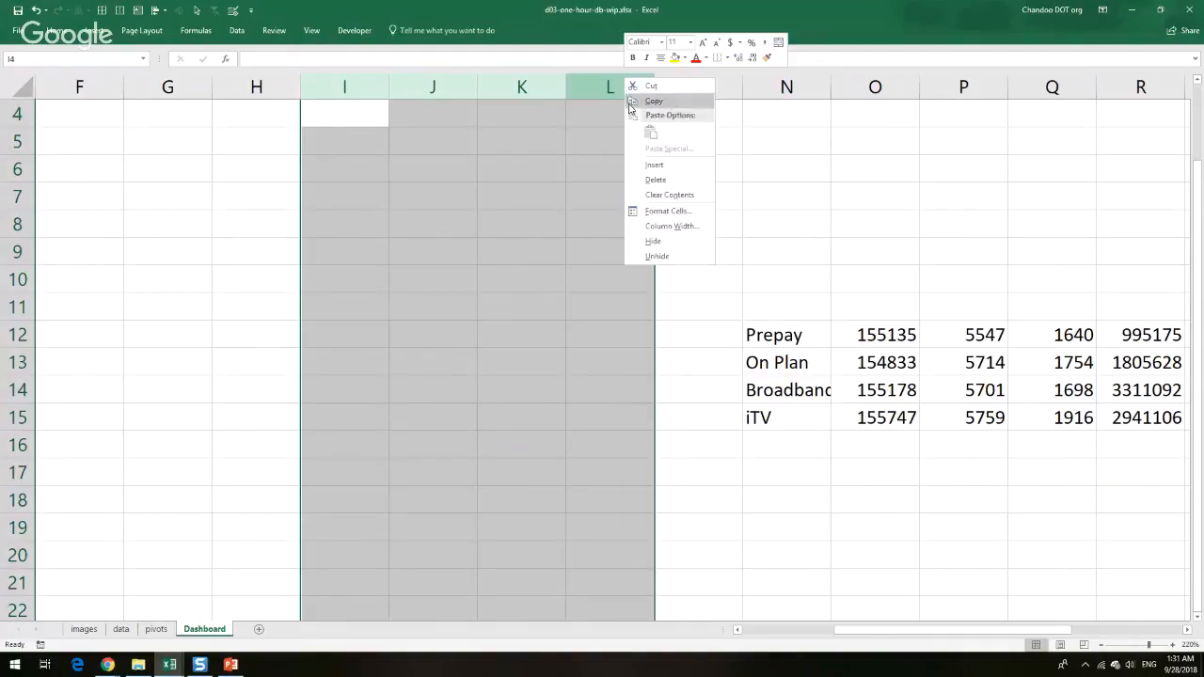
pyautogui.click(656, 179)
pyautogui.click(809, 632)
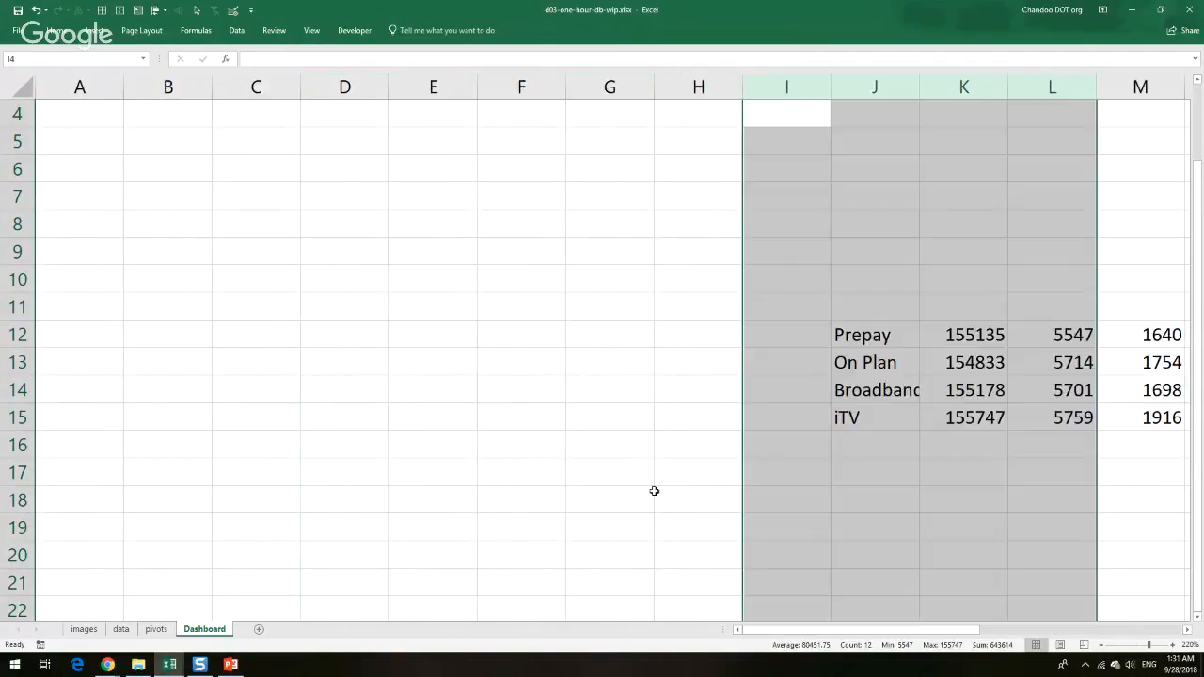
pyautogui.scroll(1, 653, 492)
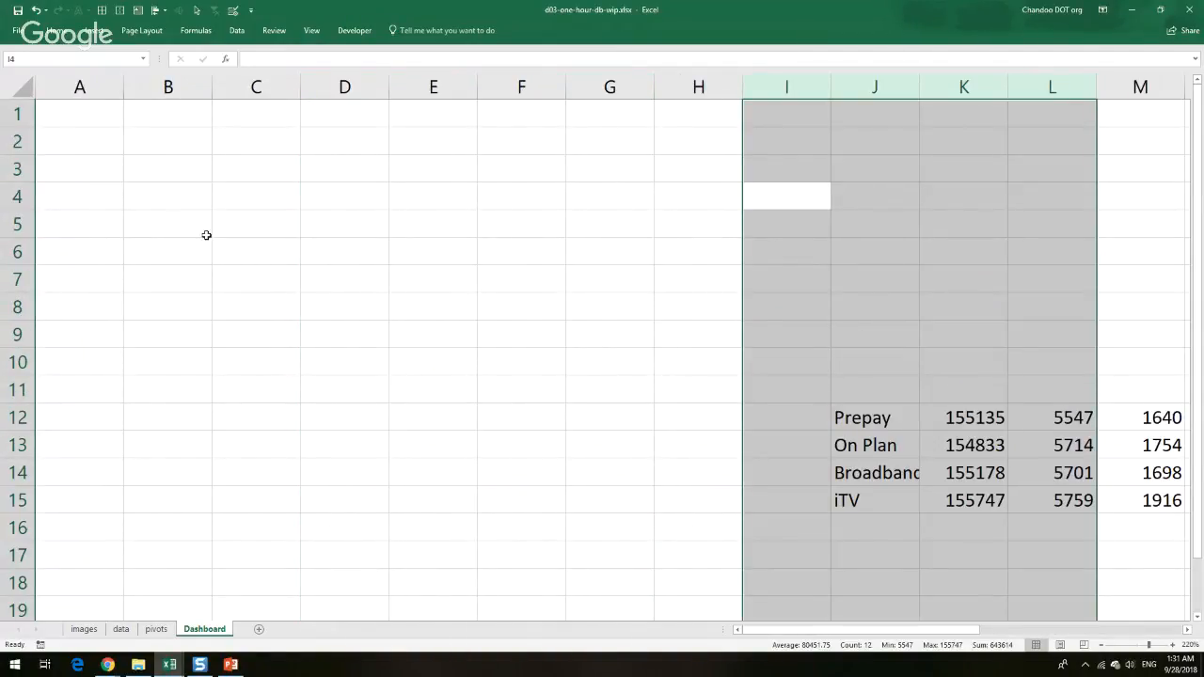
# Move the linked Prepay cells into a card layout: name to C4, customers to C5, new customers to D5 and exits to D6
pyautogui.click(241, 224)
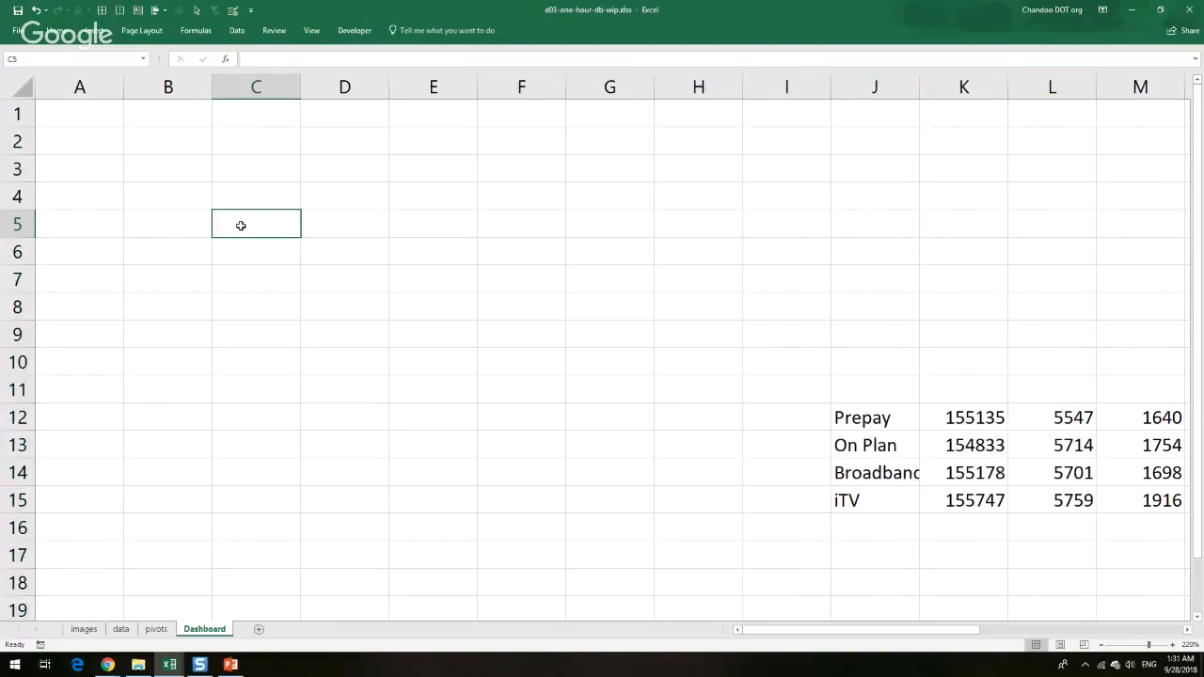
pyautogui.click(890, 421)
pyautogui.moveTo(890, 430); pyautogui.dragTo(265, 197)
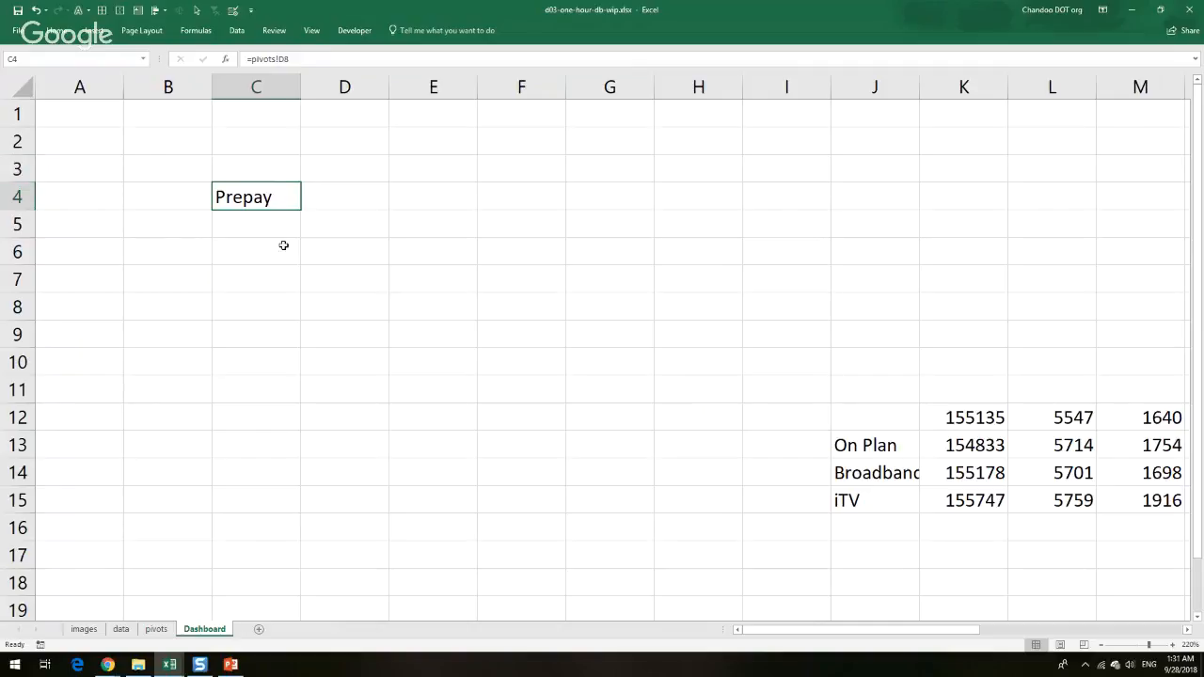
pyautogui.click(965, 420)
pyautogui.moveTo(963, 428); pyautogui.dragTo(235, 227)
pyautogui.moveTo(1055, 418); pyautogui.dragTo(349, 231)
pyautogui.click(447, 239)
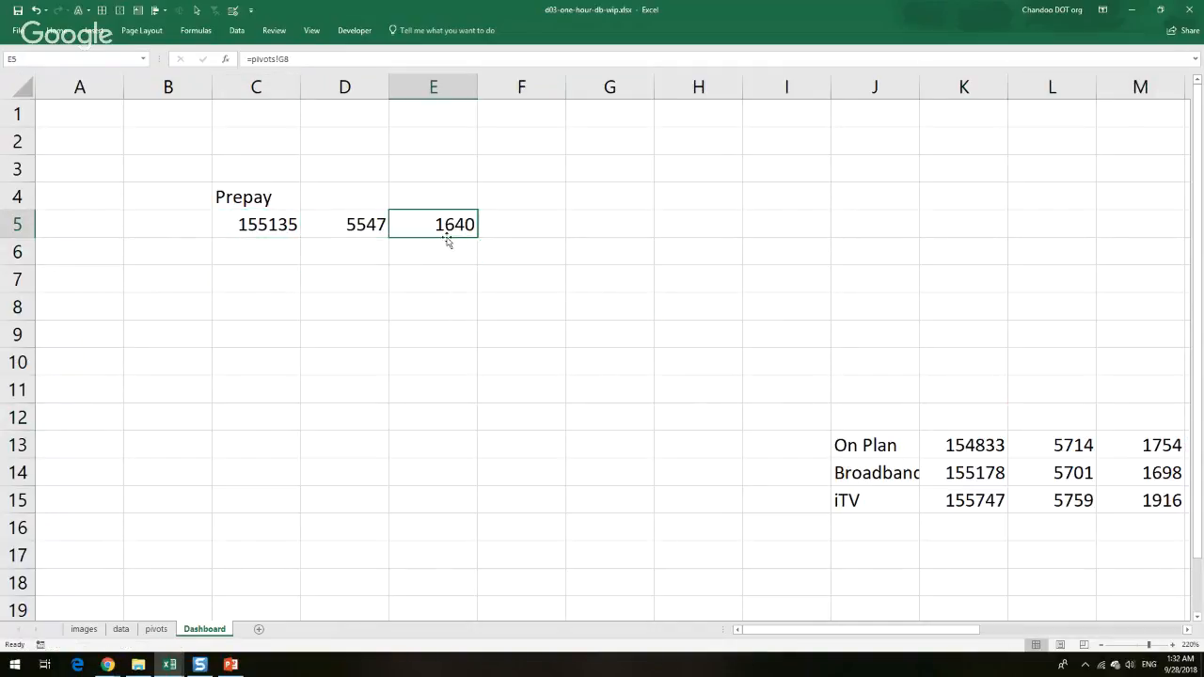
pyautogui.moveTo(447, 239); pyautogui.dragTo(371, 252)
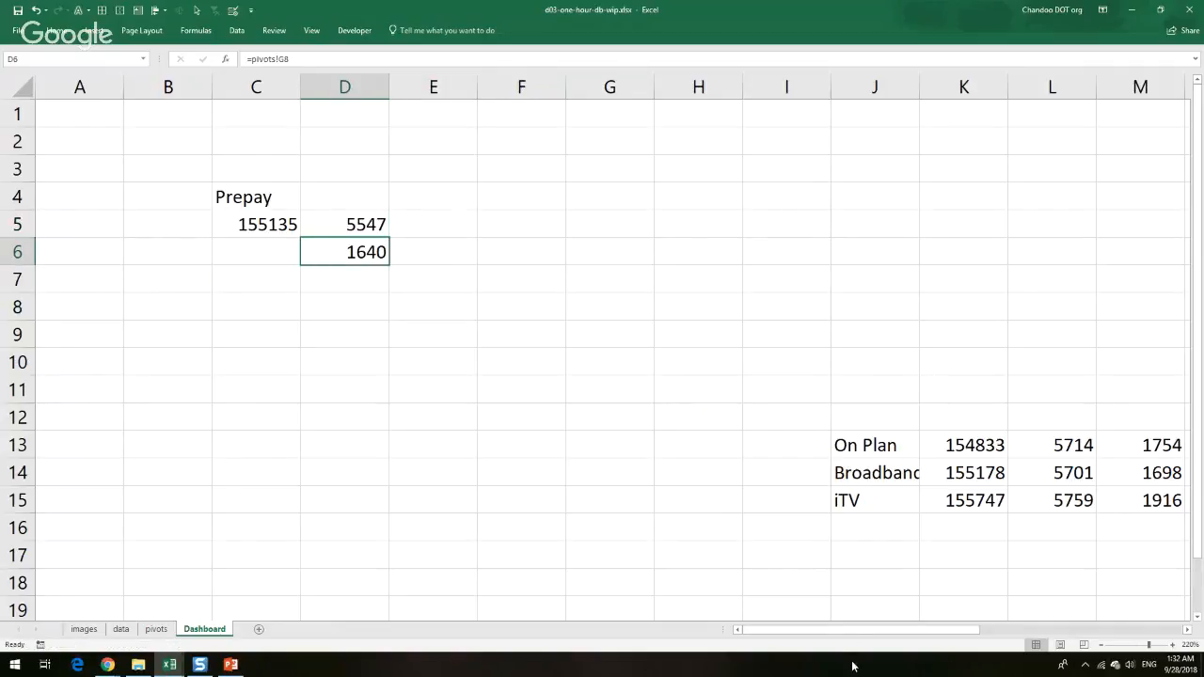
# Move the linked Prepay revenue from N12 to F5 and the service requests from P12 to F6
pyautogui.moveTo(856, 629); pyautogui.dragTo(929, 629)
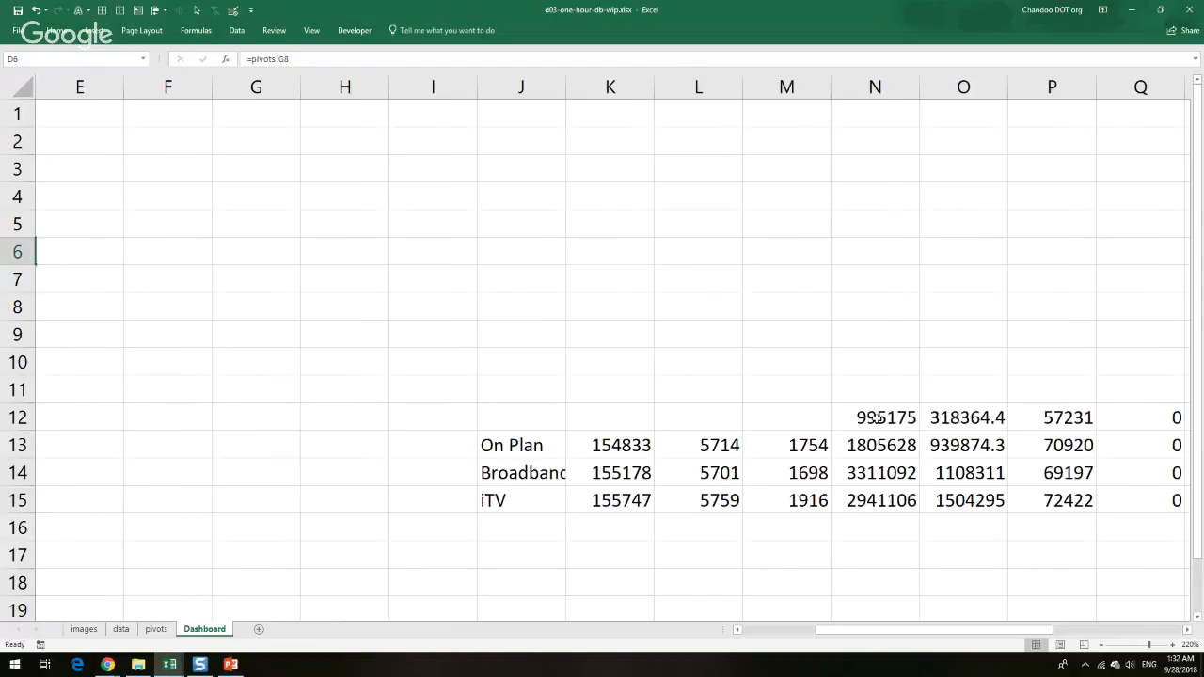
pyautogui.click(875, 417)
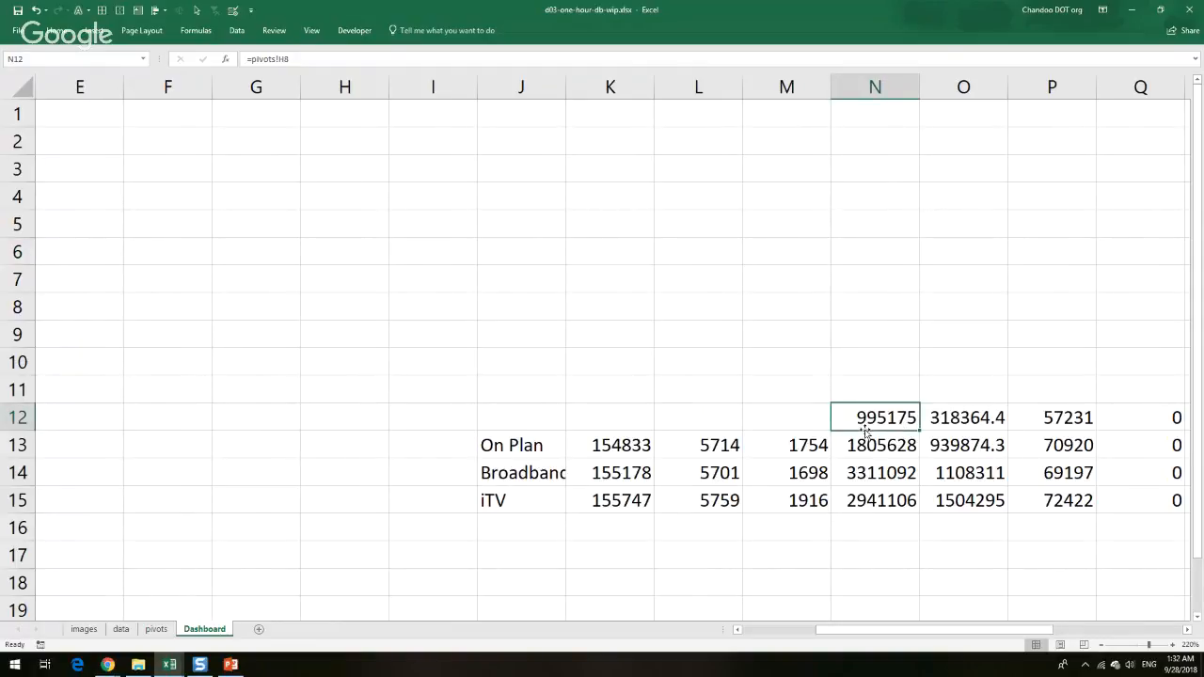
pyautogui.moveTo(841, 431); pyautogui.dragTo(160, 235)
pyautogui.click(1046, 424)
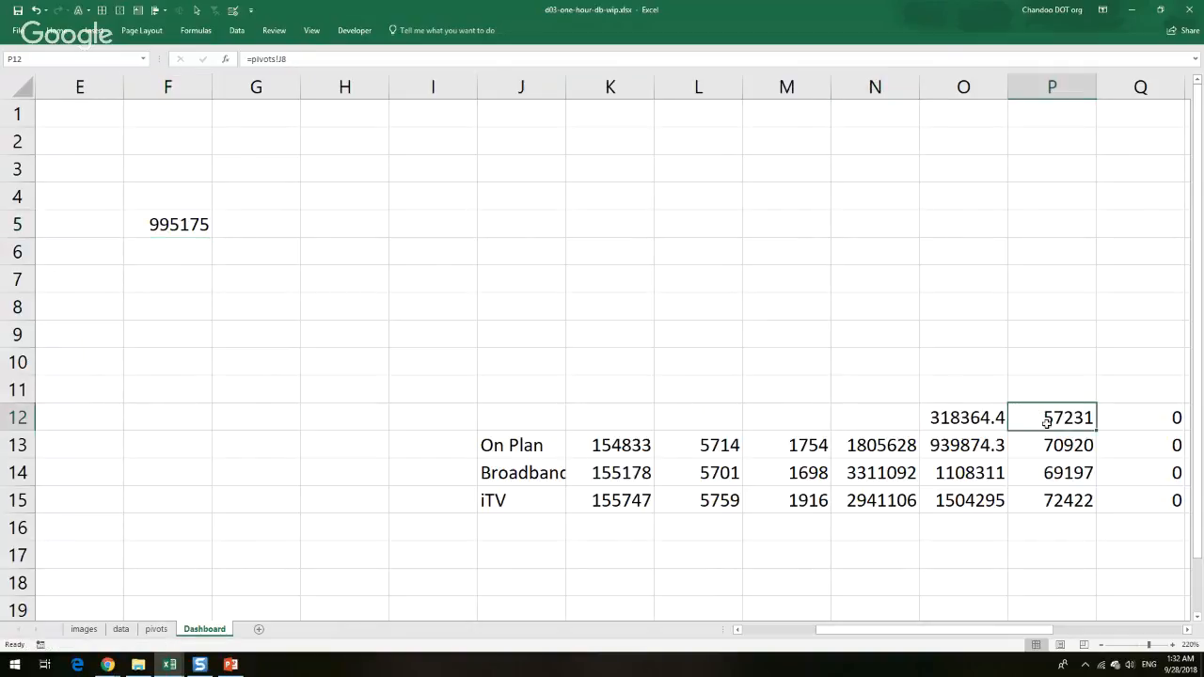
pyautogui.click(1044, 434)
pyautogui.click(1046, 414)
pyautogui.moveTo(1050, 431); pyautogui.dragTo(168, 259)
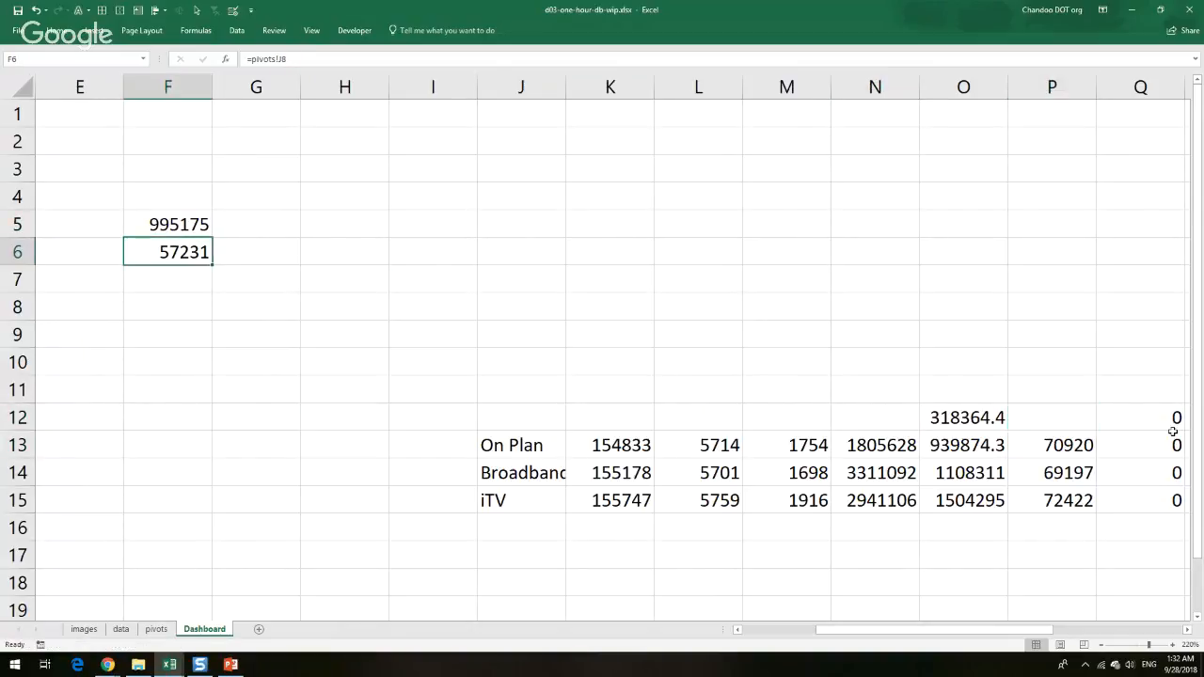
# Bring the linked Prepay ARPU value over to F7, directly beneath the service requests
pyautogui.moveTo(1045, 630); pyautogui.dragTo(1136, 629)
pyautogui.click(954, 424)
pyautogui.moveTo(953, 431); pyautogui.dragTo(173, 250)
pyautogui.click(879, 632)
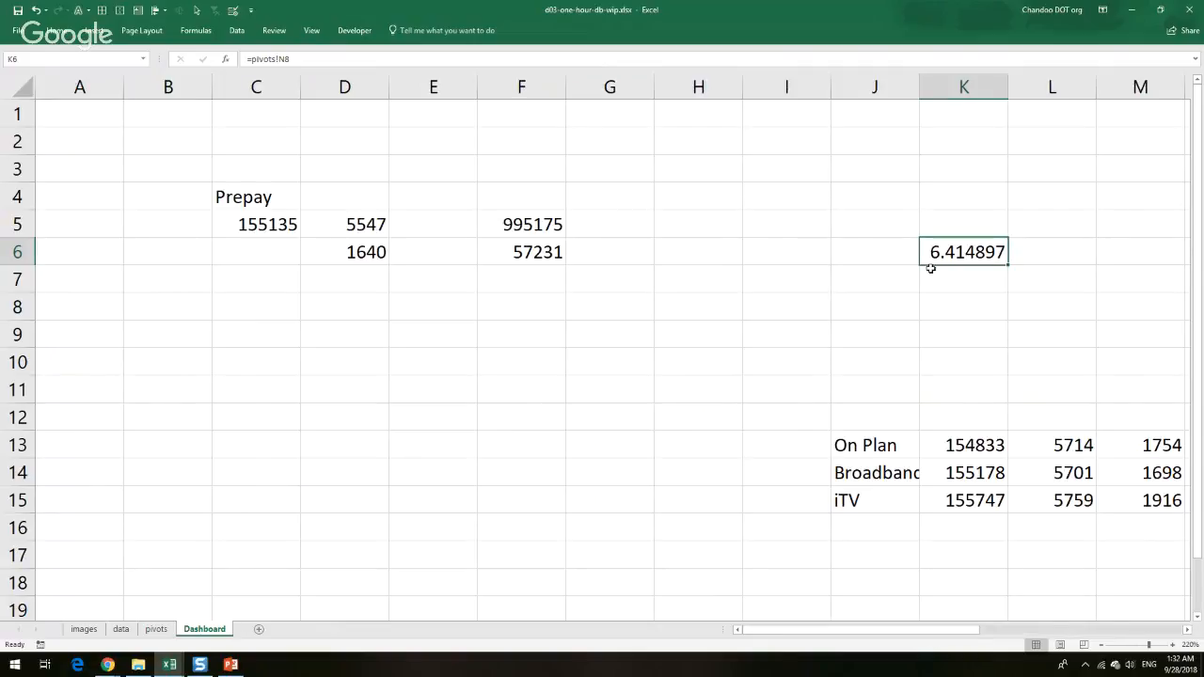
pyautogui.moveTo(937, 268); pyautogui.dragTo(524, 284)
# Move the linked Prepay revenue to C8, the service requests to C9 and the ARPU to C10
pyautogui.click(509, 230)
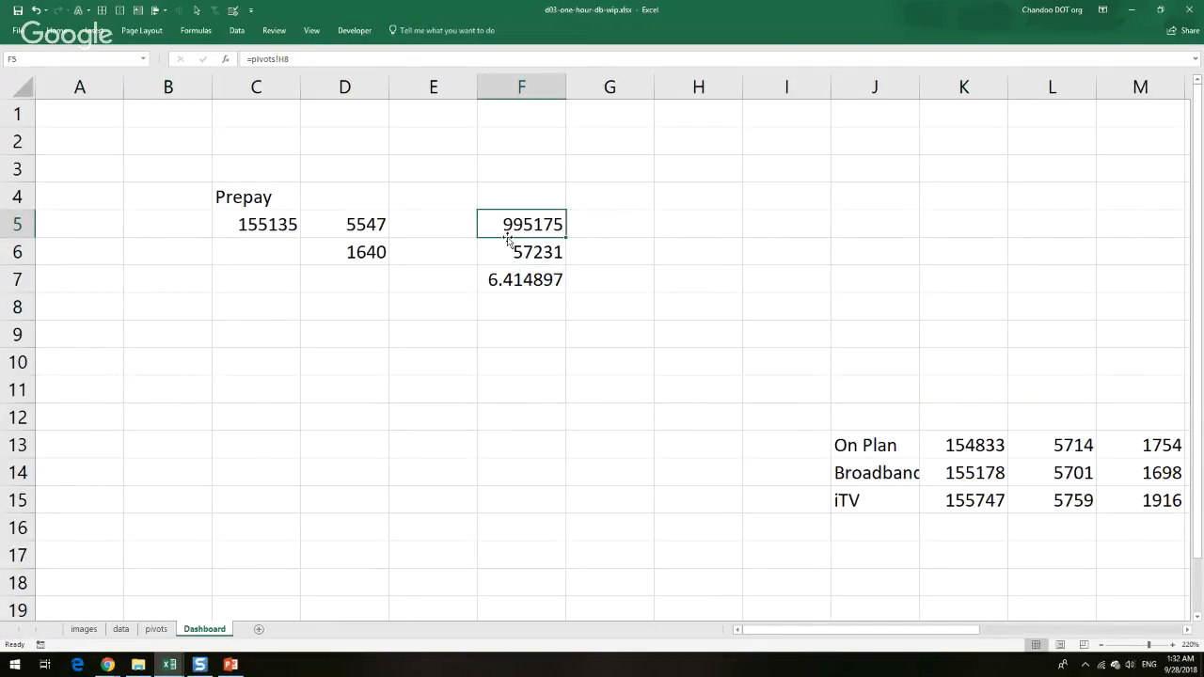
pyautogui.moveTo(507, 239); pyautogui.dragTo(269, 315)
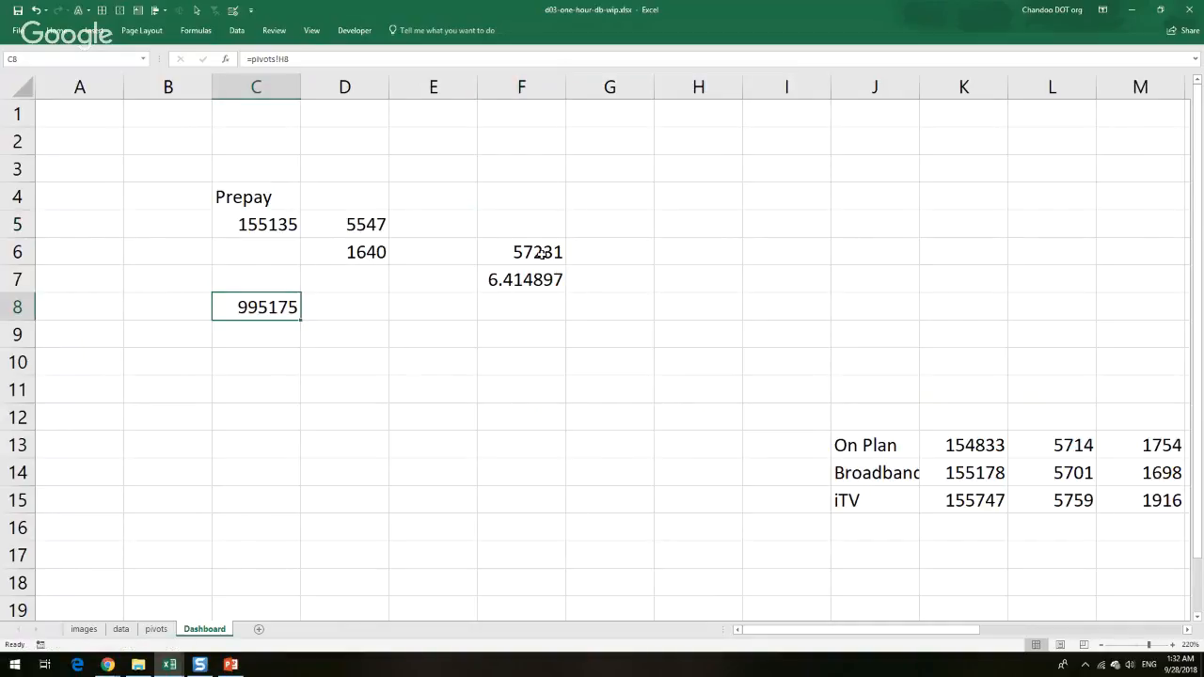
pyautogui.click(543, 254)
pyautogui.moveTo(539, 269); pyautogui.dragTo(258, 329)
pyautogui.click(519, 281)
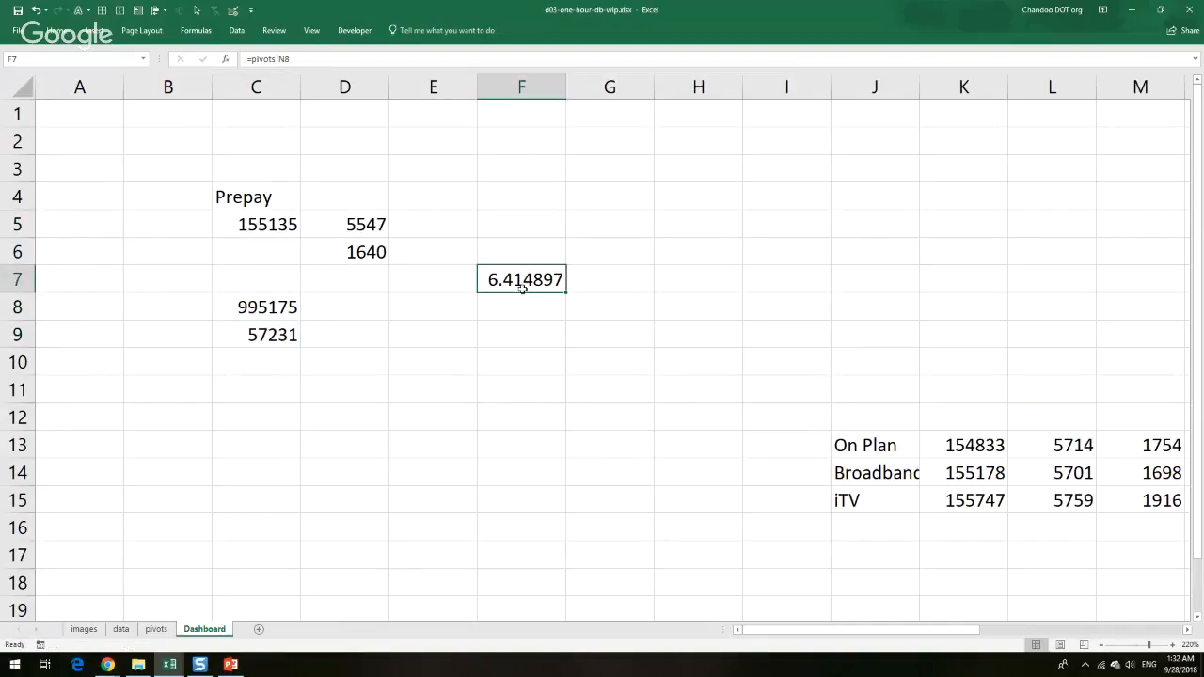
pyautogui.moveTo(506, 303); pyautogui.dragTo(288, 363)
pyautogui.click(398, 335)
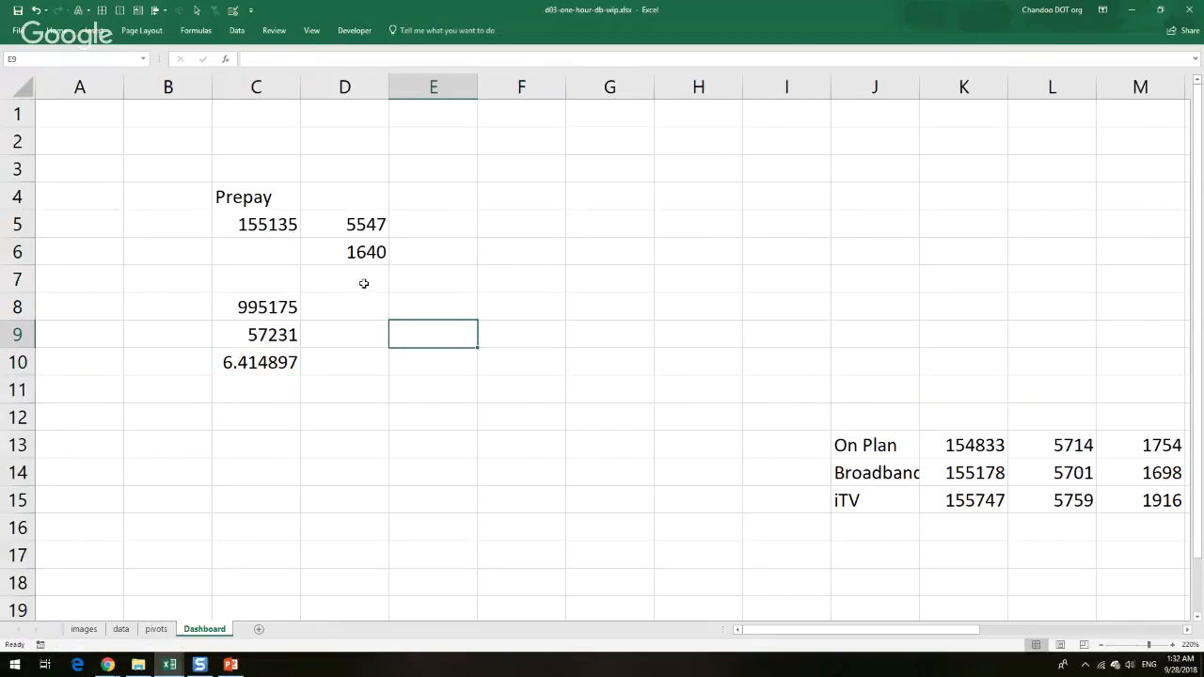
# Widen column C on the Dashboard sheet to give the Prepay figures more room
pyautogui.moveTo(261, 223); pyautogui.dragTo(262, 278)
pyautogui.click(295, 85)
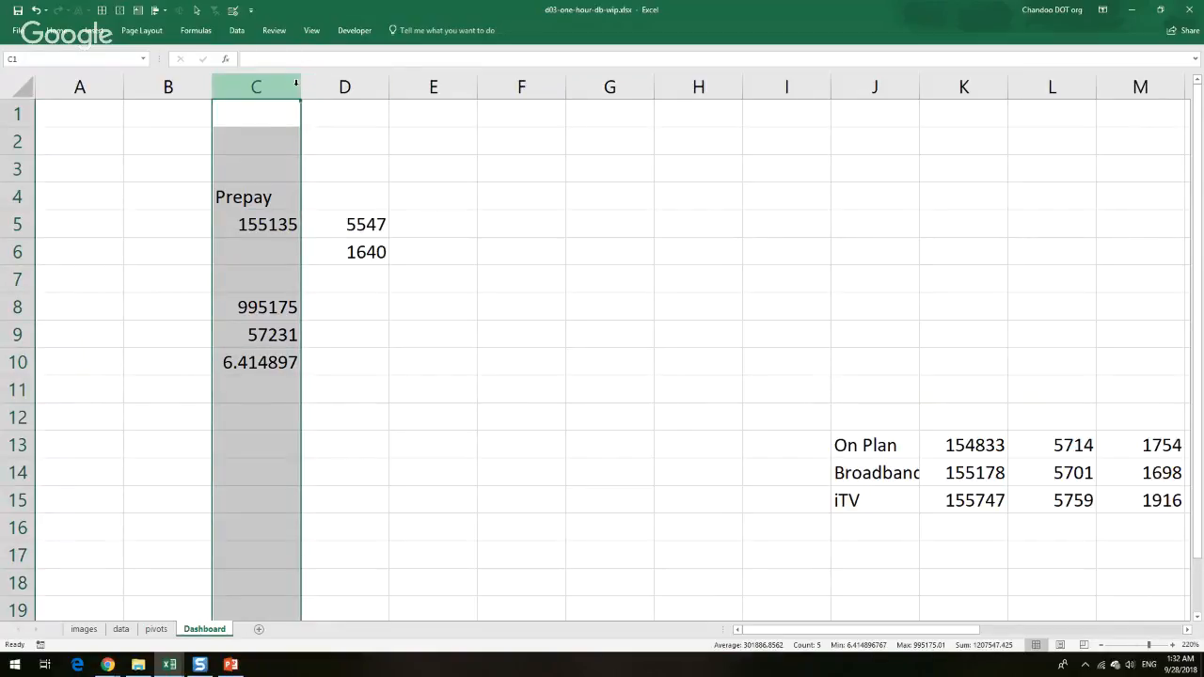
pyautogui.moveTo(297, 85); pyautogui.dragTo(341, 84)
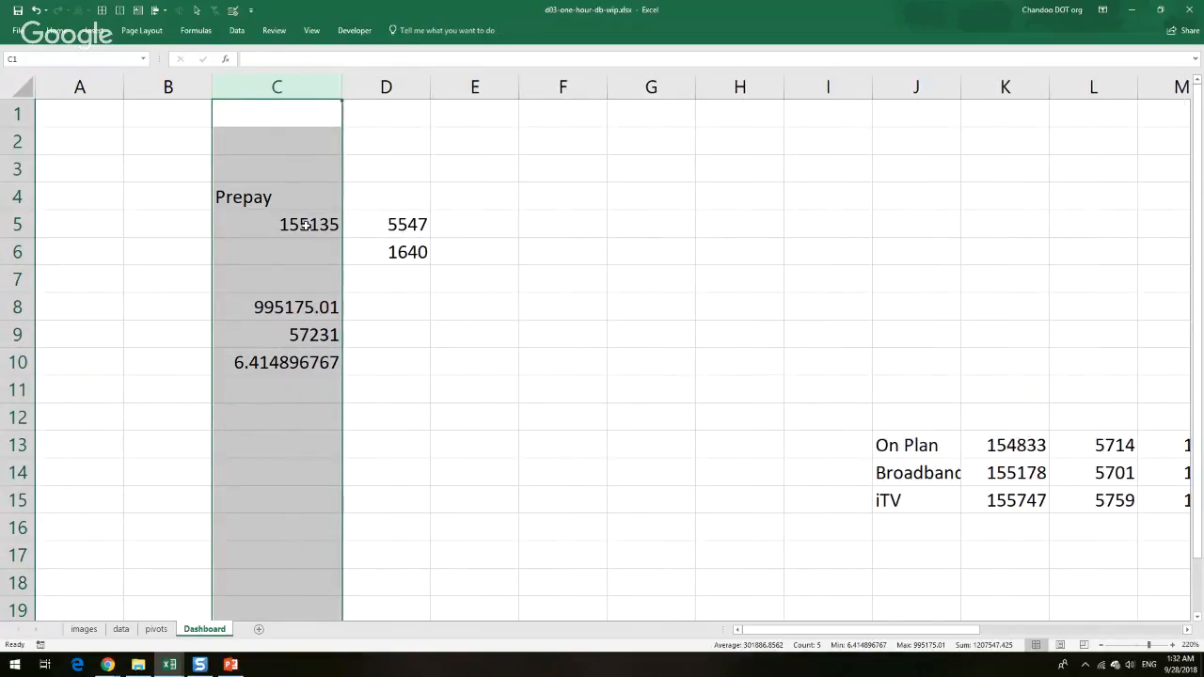
pyautogui.click(306, 224)
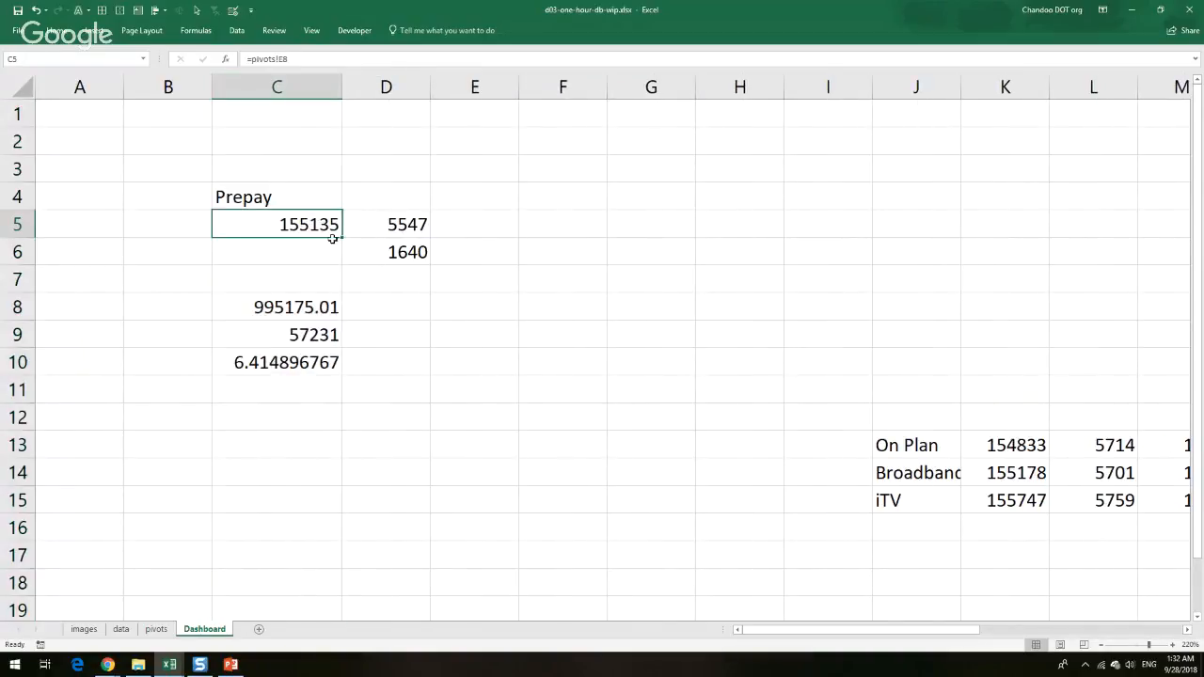
pyautogui.click(1137, 645)
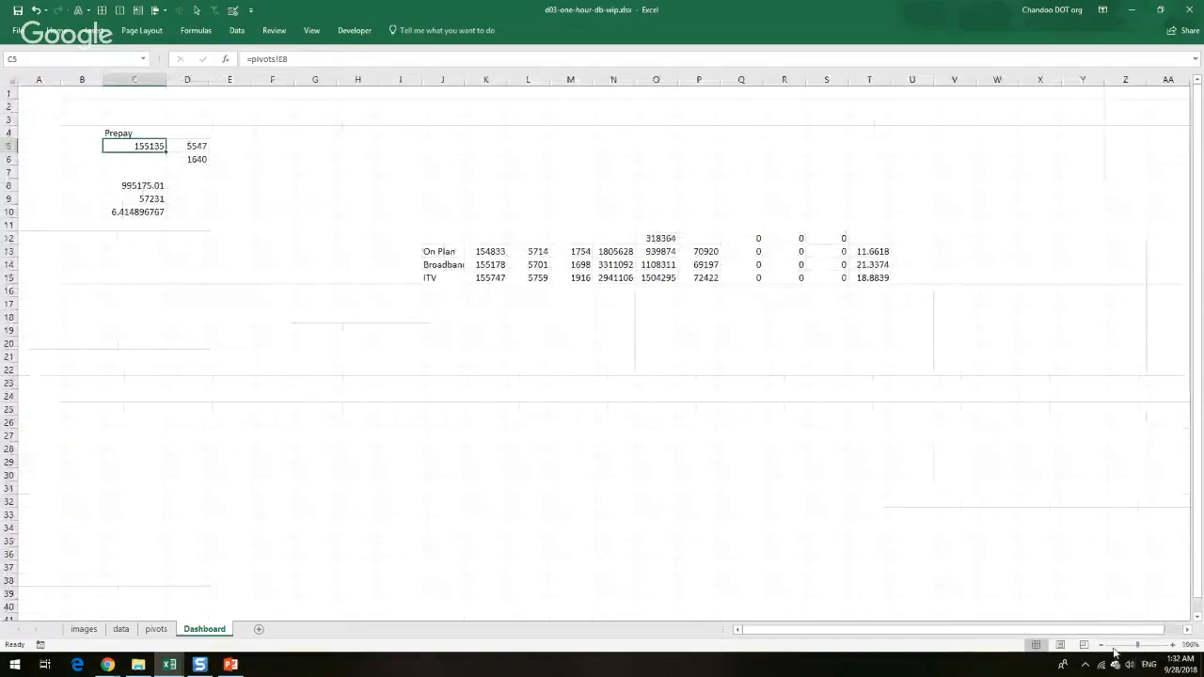
pyautogui.click(1101, 645)
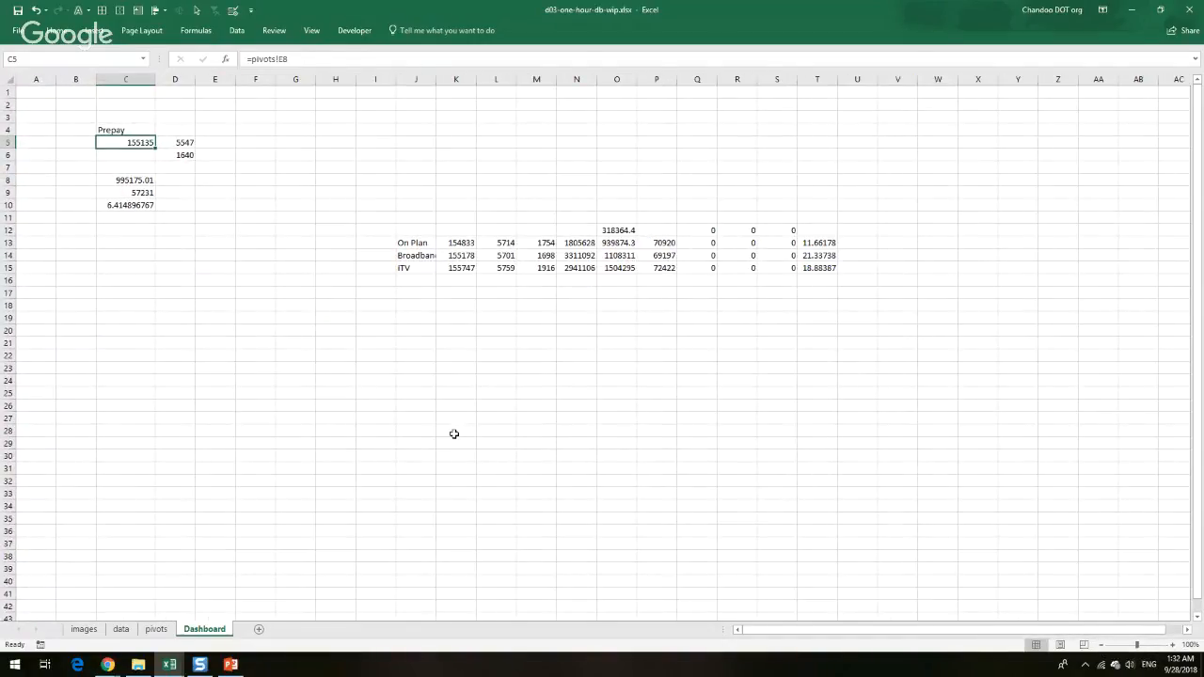
pyautogui.keyDown('shift'); pyautogui.click(140, 164); pyautogui.keyUp('shift')
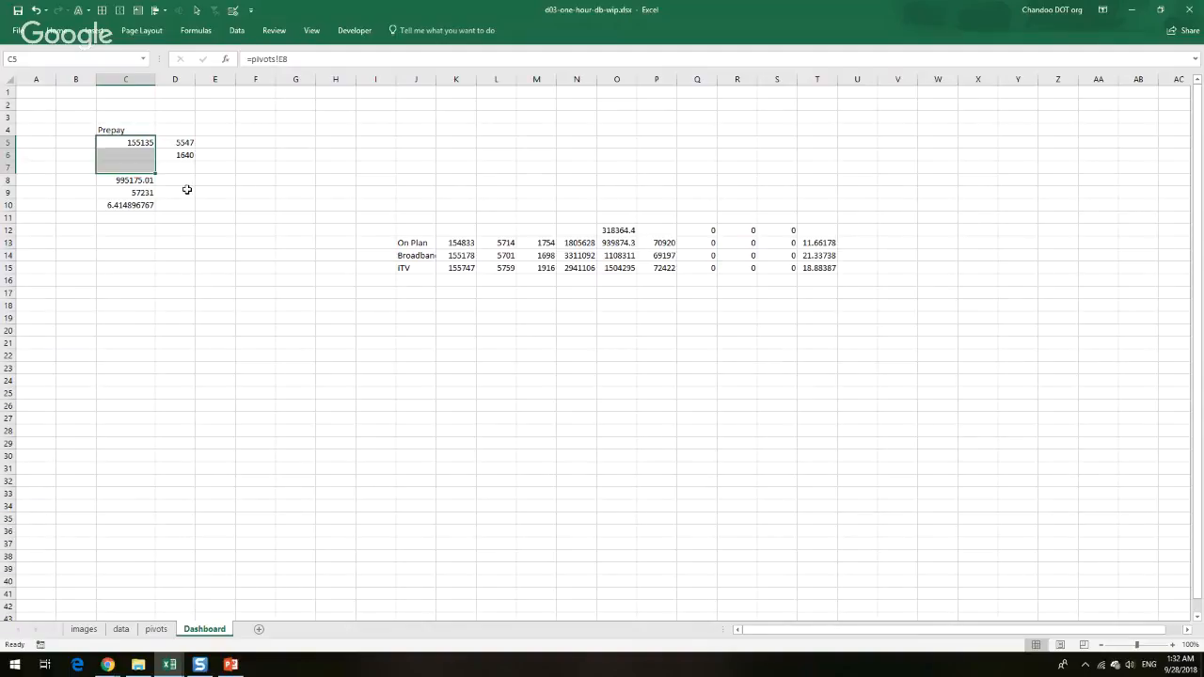
pyautogui.click(237, 270)
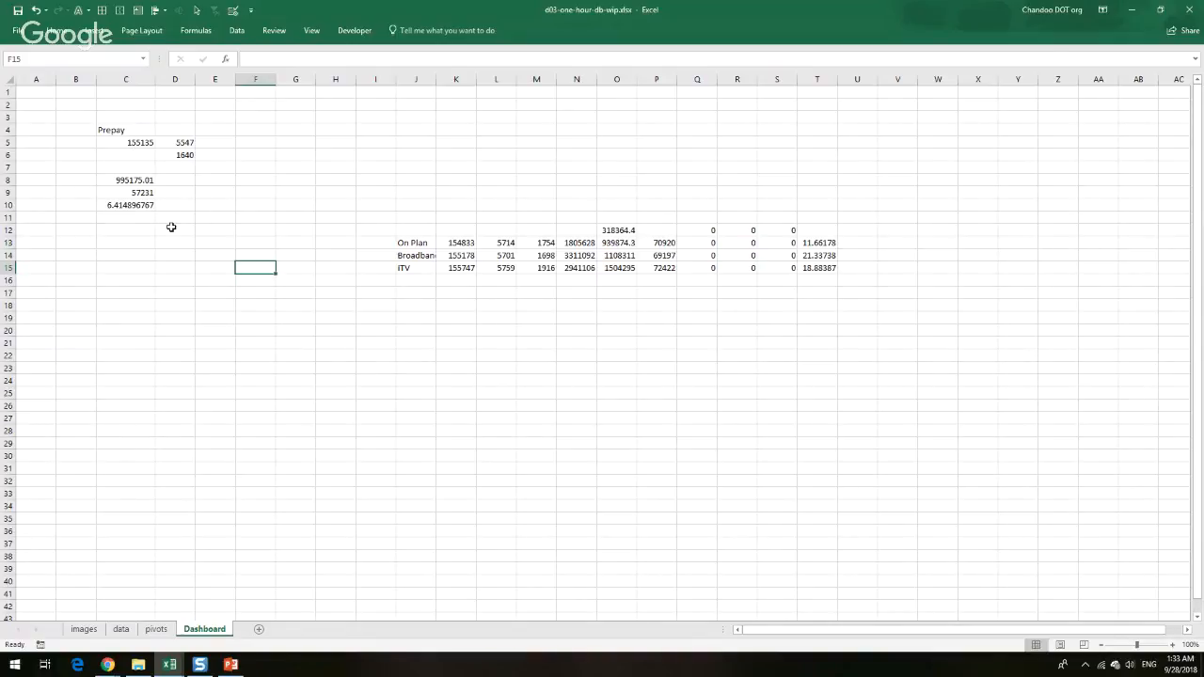
pyautogui.click(140, 144)
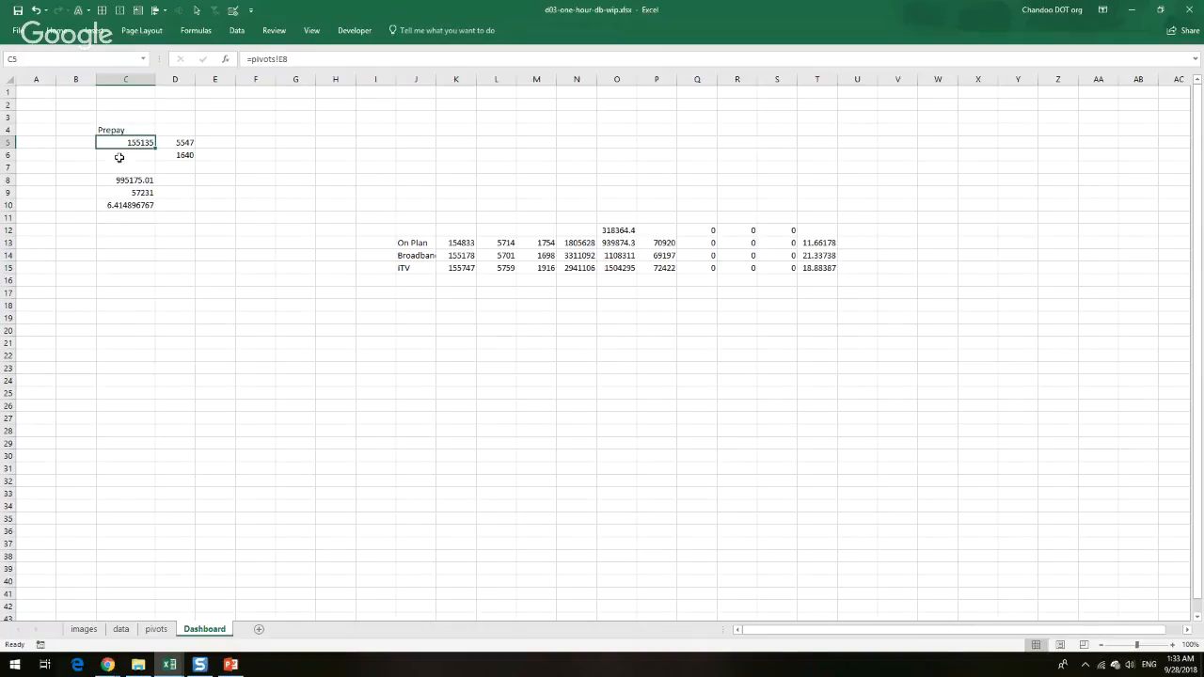
pyautogui.moveTo(175, 154); pyautogui.dragTo(105, 163)
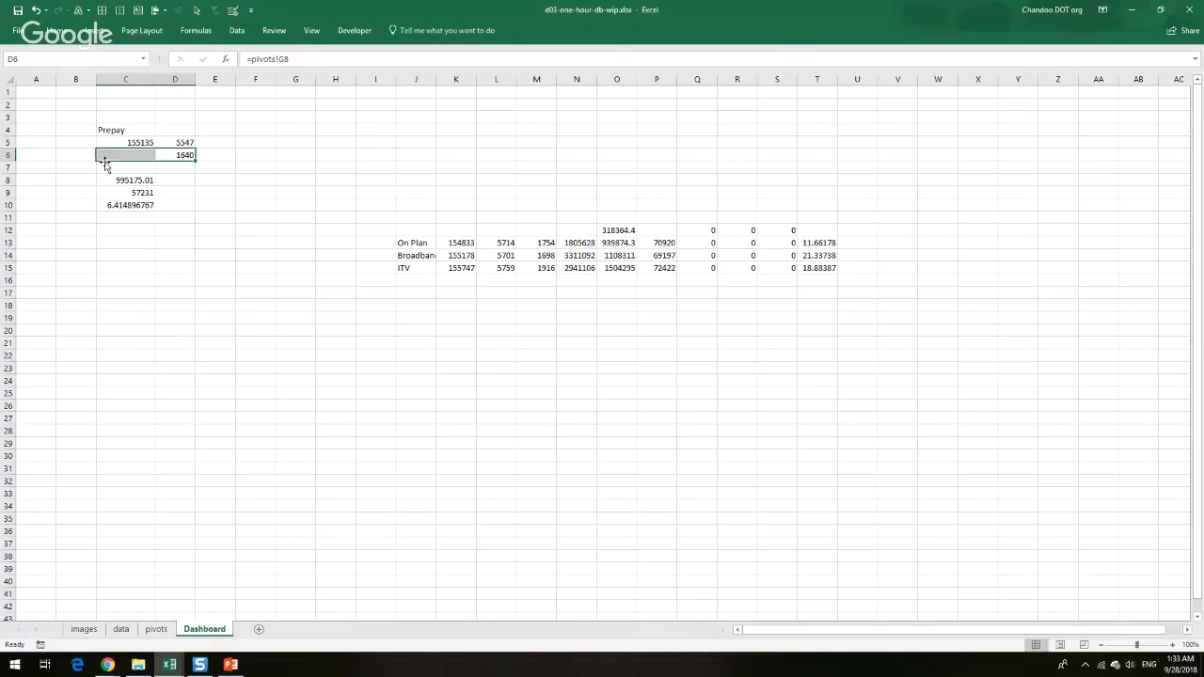
pyautogui.click(200, 180)
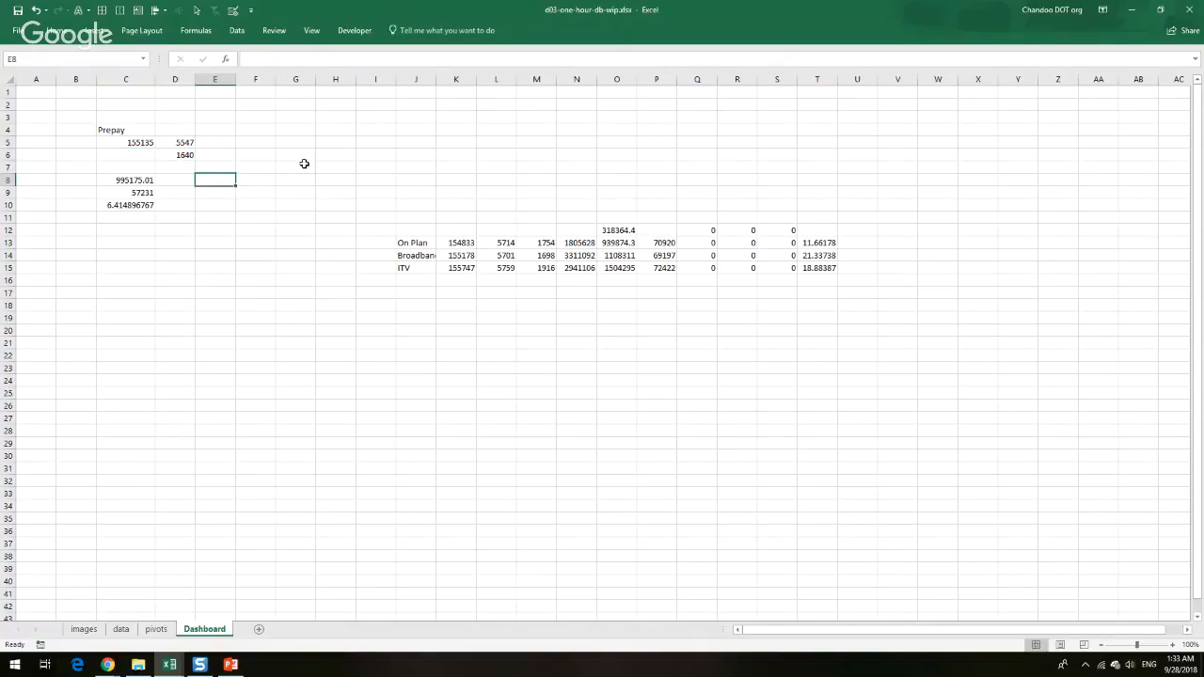
# Switch to the finished workbook d03-one-hour-db.xlsx and examine the Products / KPI Summary cards on its Dashboard sheet
pyautogui.click(173, 670)
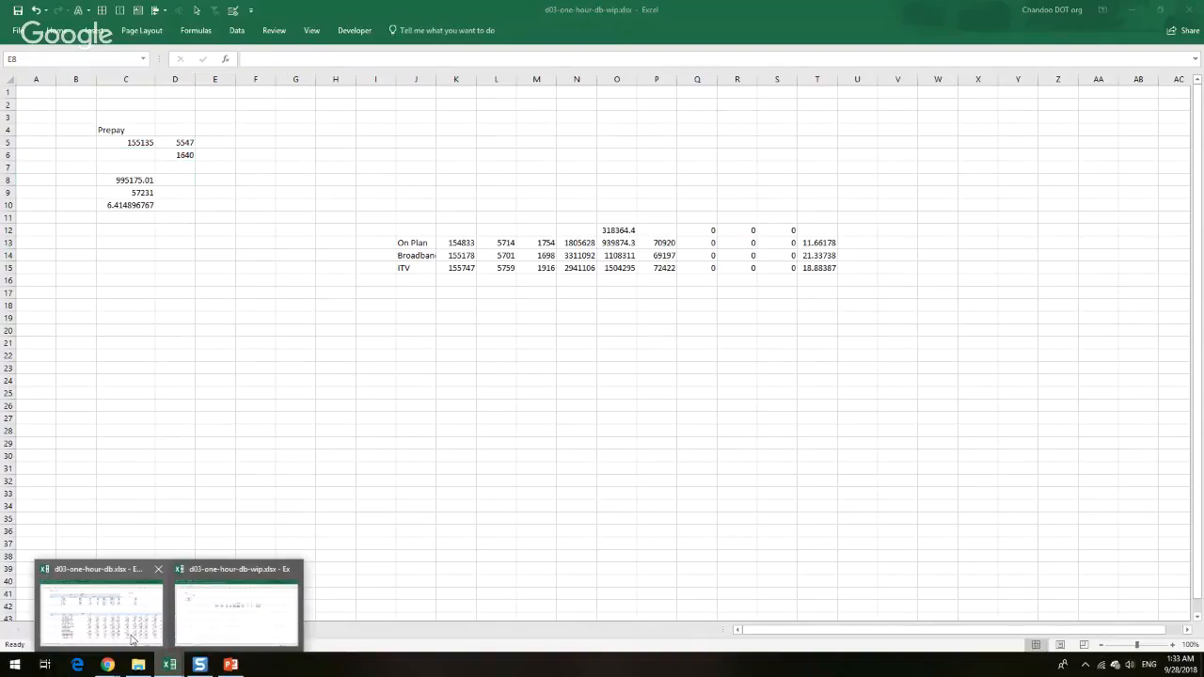
pyautogui.click(130, 636)
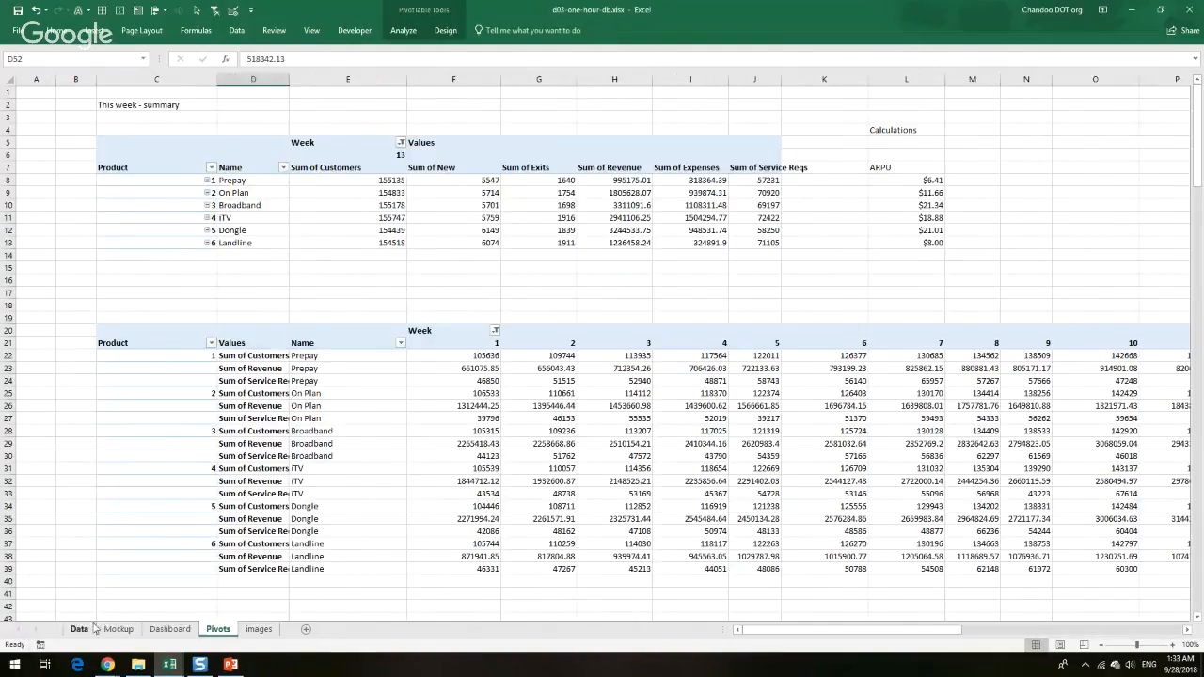
pyautogui.click(169, 628)
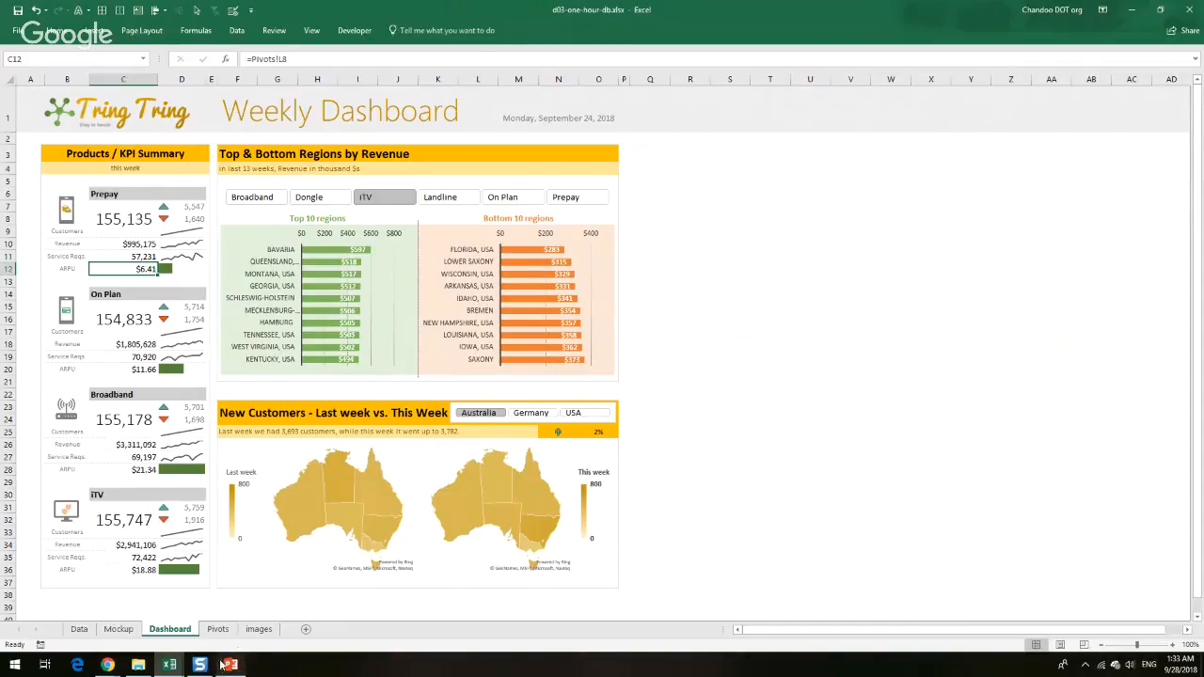
# Return to d03-one-hour-db-wip.xlsx and insert a PivotTable based on the workbook's Data Model at C31 of the pivots sheet
pyautogui.moveTo(169, 664)
pyautogui.click(170, 629)
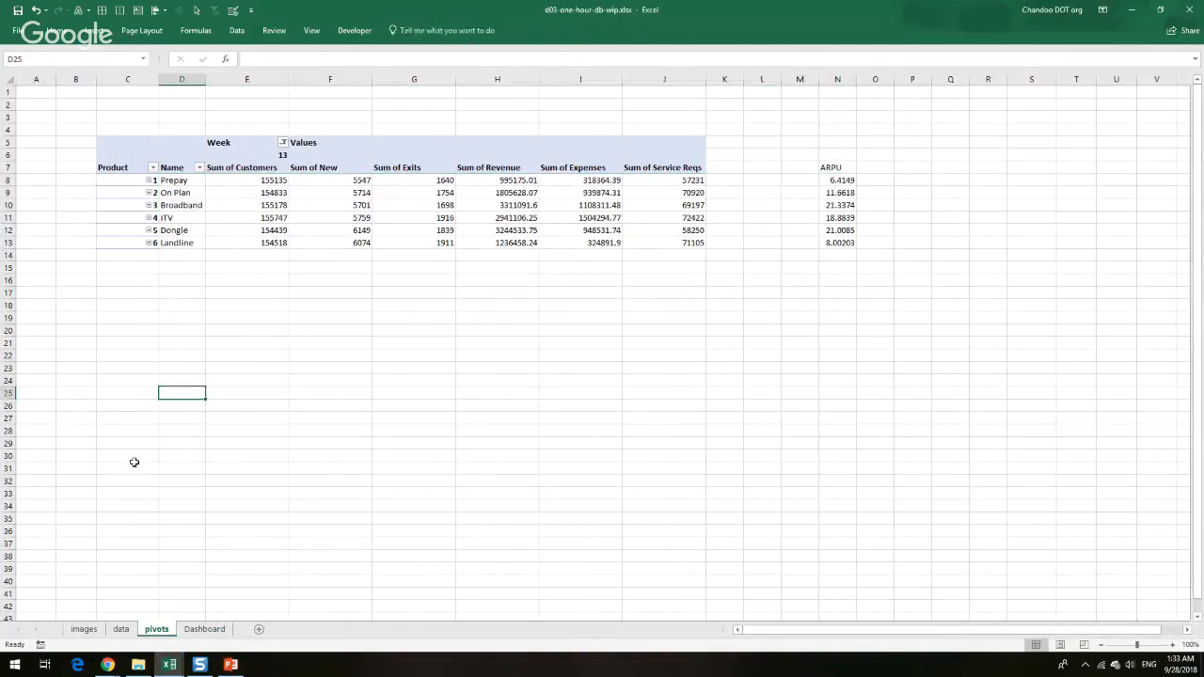
pyautogui.click(132, 465)
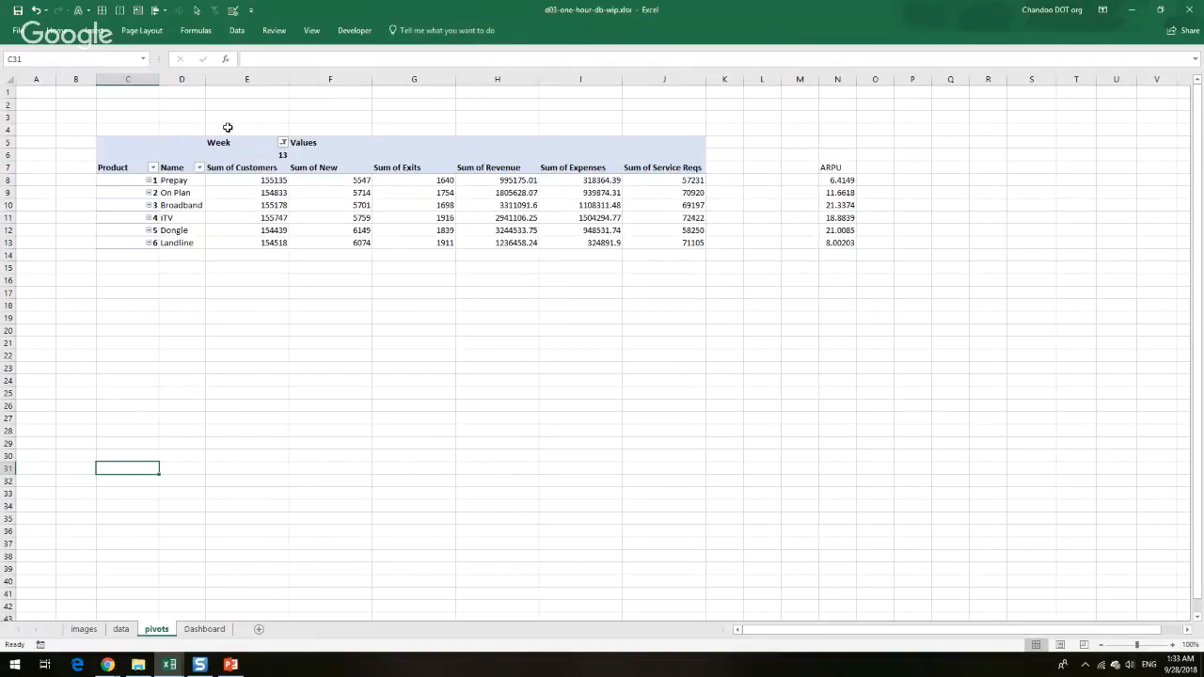
pyautogui.click(93, 30)
pyautogui.click(16, 73)
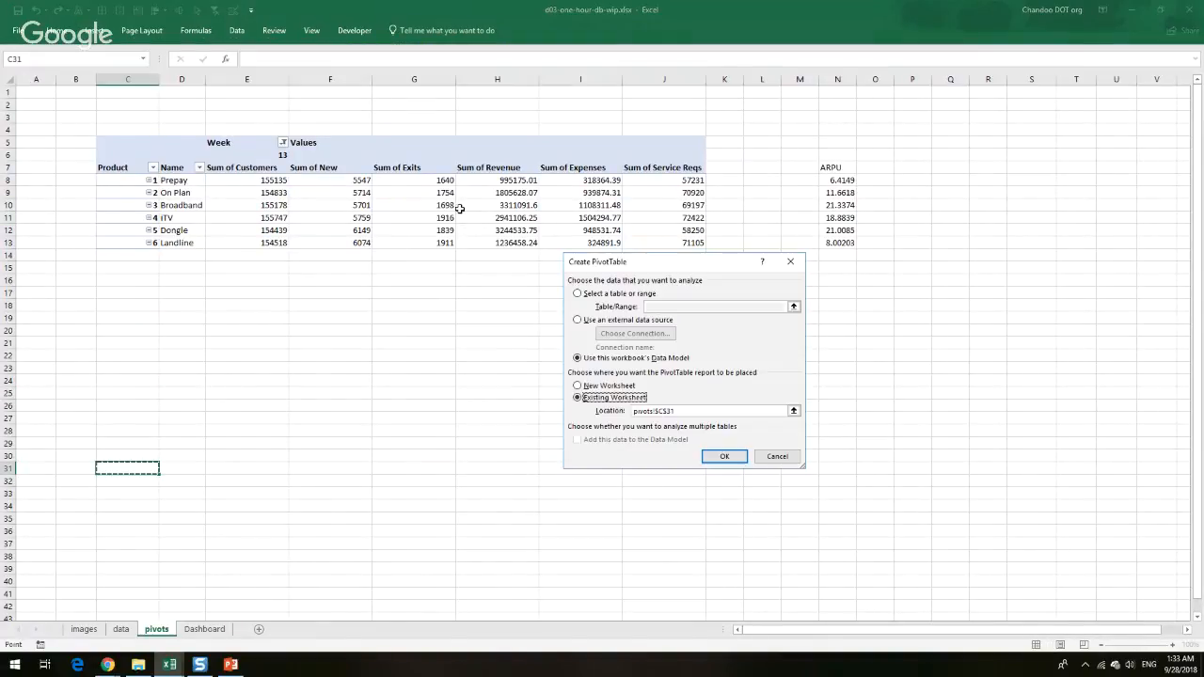
pyautogui.click(715, 457)
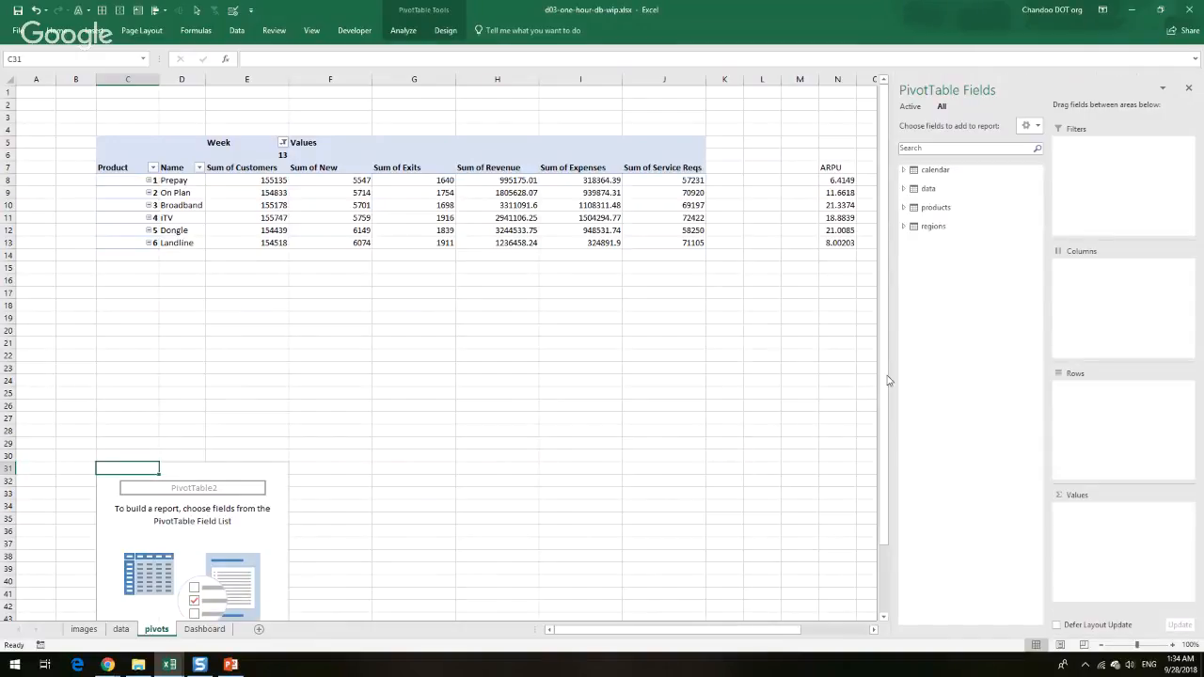
# Add Product and Name from the products table as rows of the new PivotTable and show it in tabular form
pyautogui.click(931, 206)
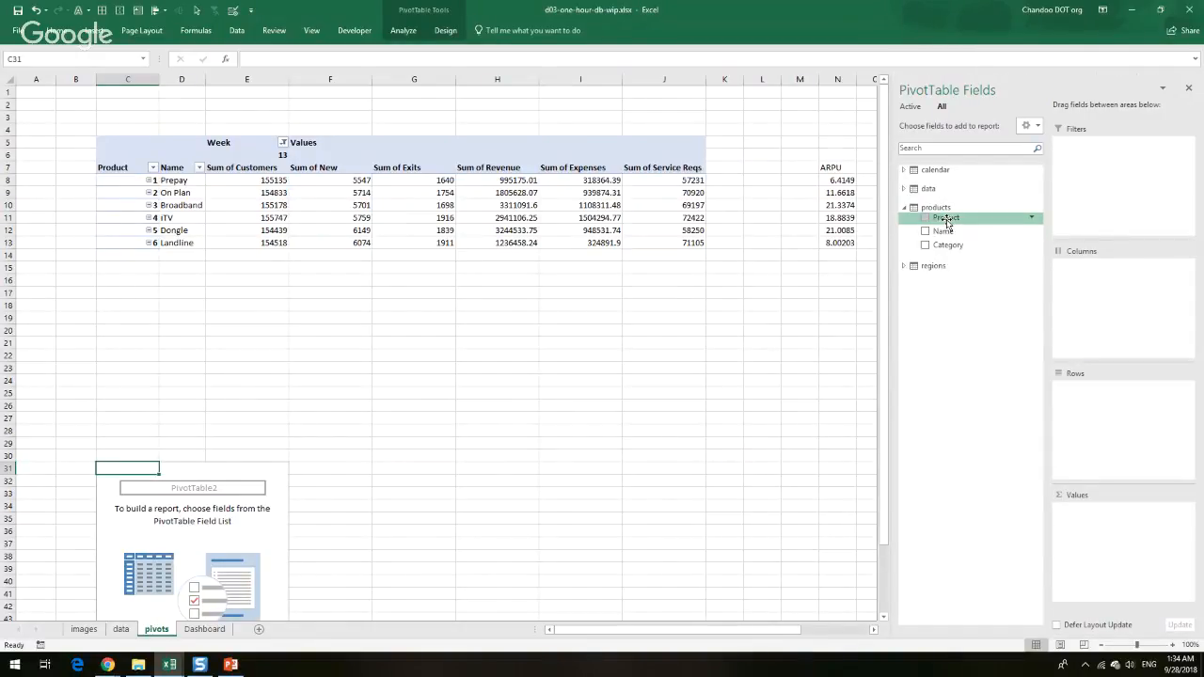
pyautogui.moveTo(948, 235); pyautogui.dragTo(1112, 388)
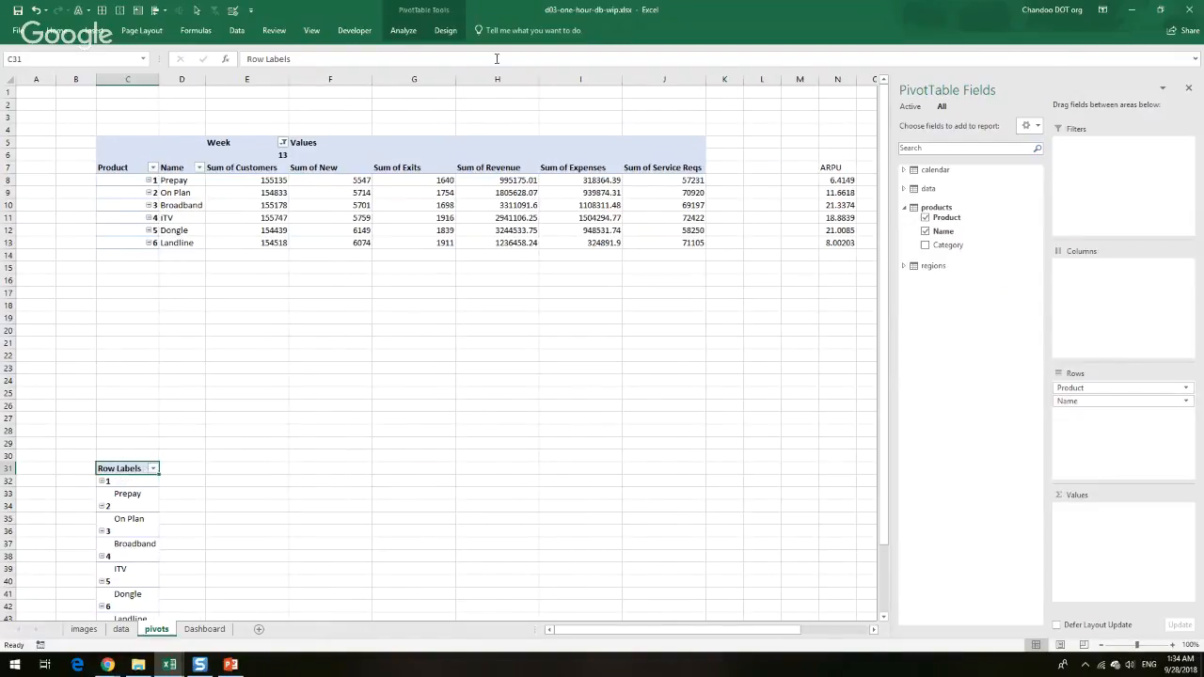
pyautogui.click(445, 30)
pyautogui.click(84, 66)
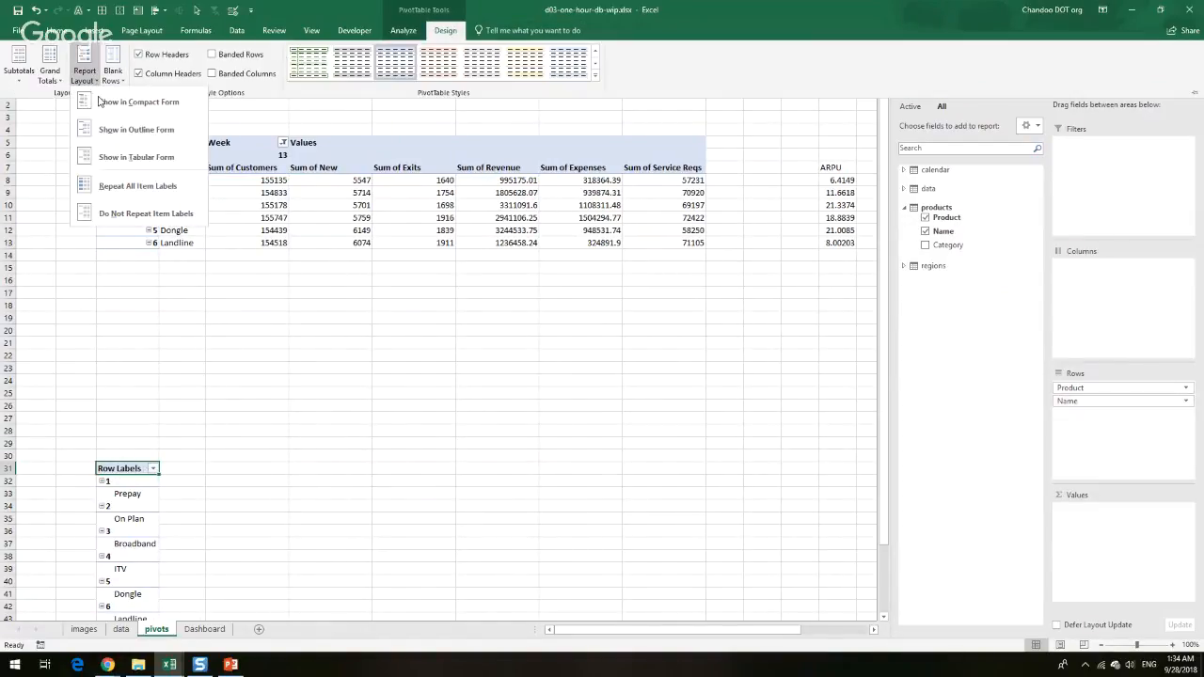
pyautogui.click(105, 158)
# Turn off the grand totals and subtotals of the new PivotTable
pyautogui.click(19, 74)
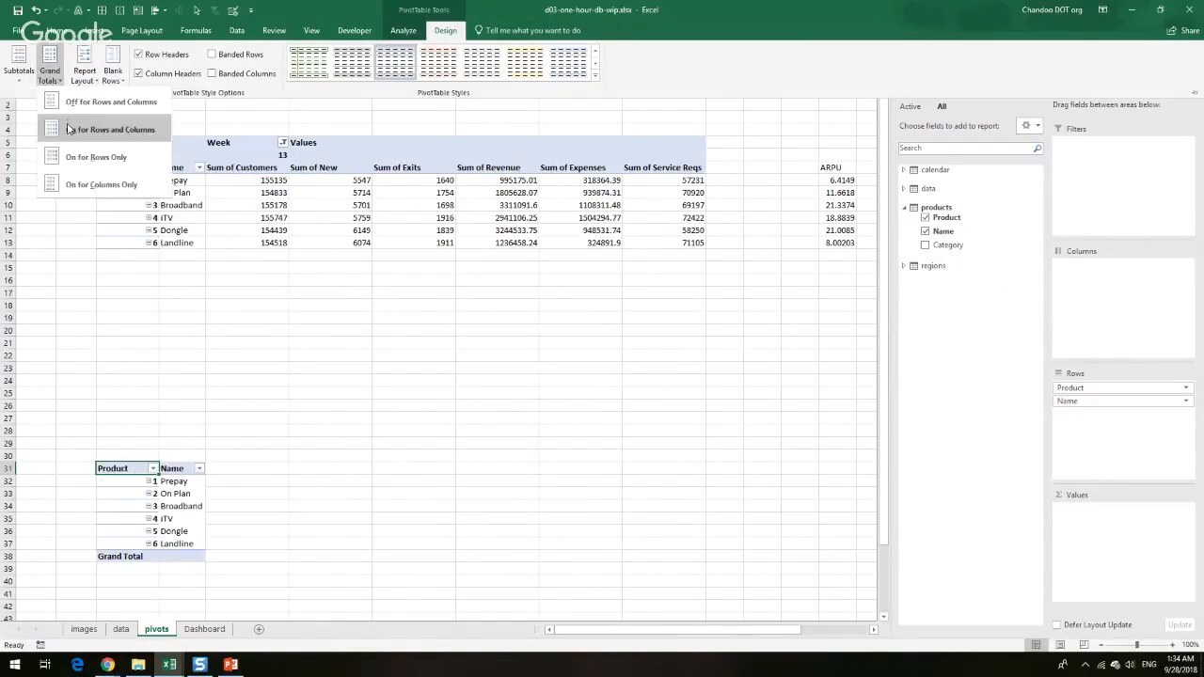
pyautogui.click(19, 78)
pyautogui.click(19, 74)
pyautogui.click(37, 100)
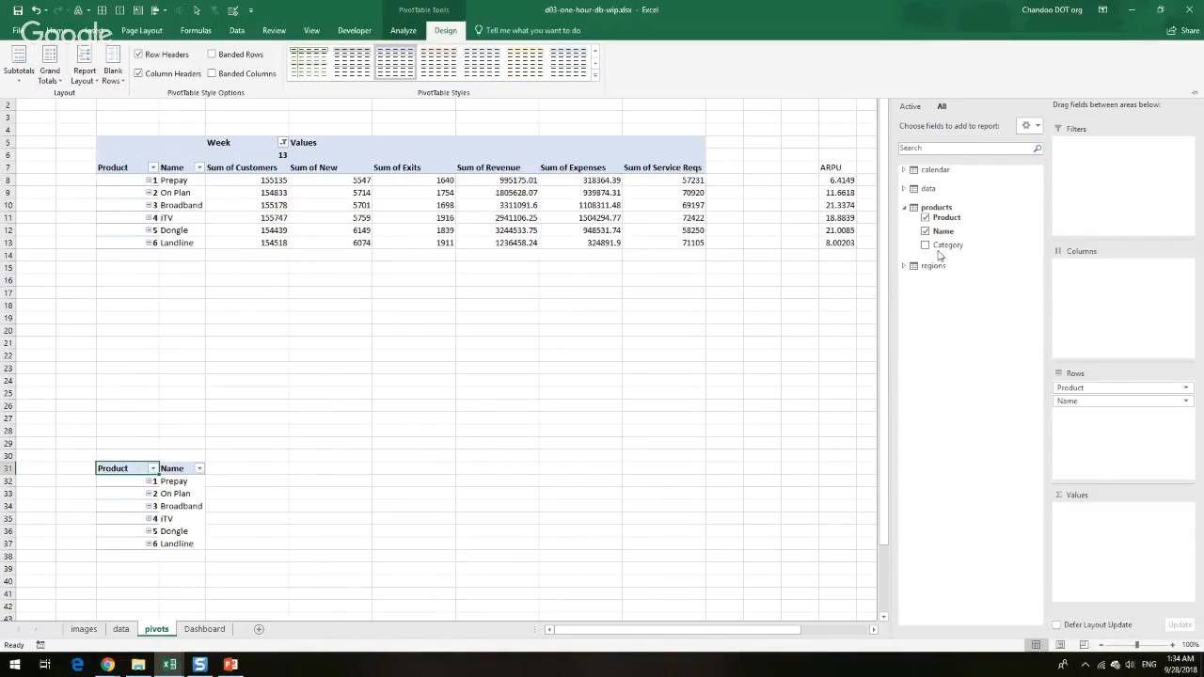
# Add Week from the calendar table to the new PivotTable and place it in the columns
pyautogui.click(904, 169)
pyautogui.click(904, 169)
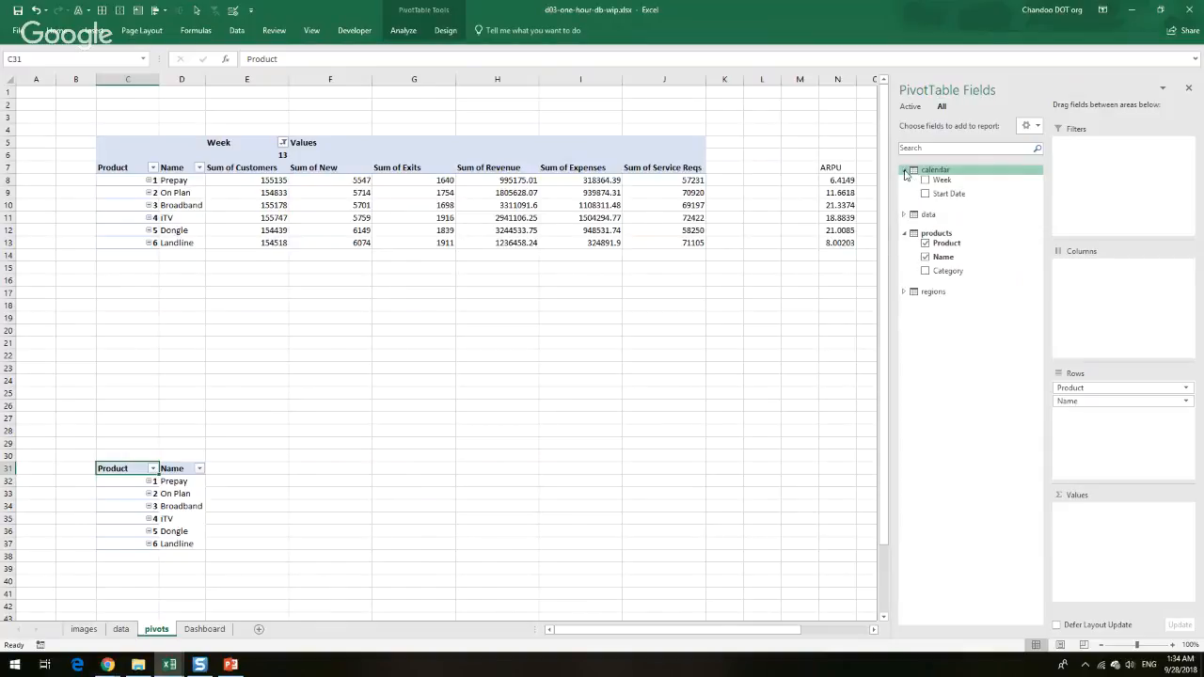
pyautogui.moveTo(942, 180); pyautogui.dragTo(1148, 460)
pyautogui.scroll(-6, 311, 484)
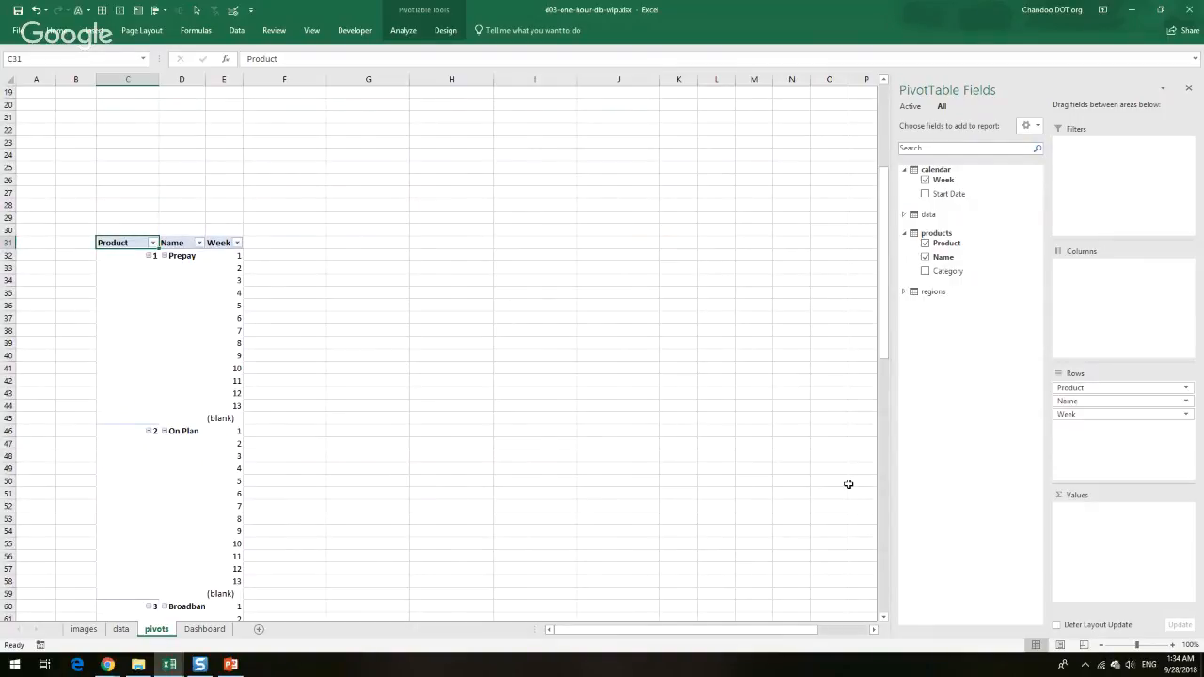
pyautogui.scroll(3, 849, 483)
pyautogui.moveTo(1126, 420); pyautogui.dragTo(1143, 319)
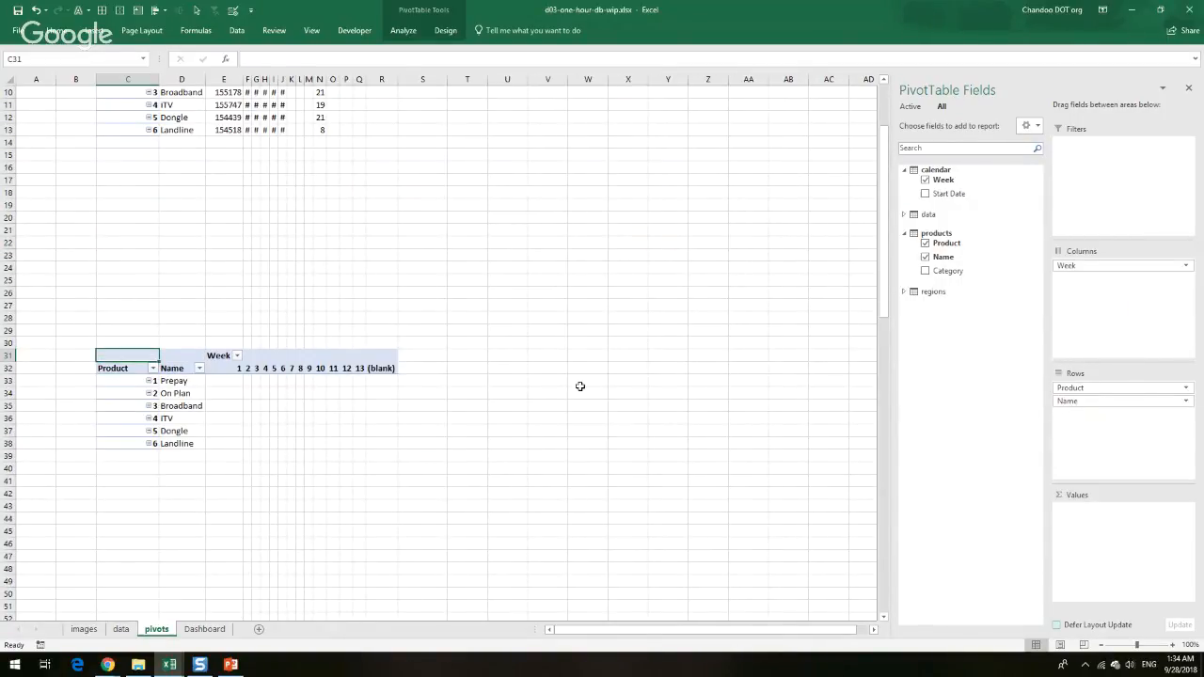
# Add Customers, Revenue and Service Reqs from the data table as summed values of the new PivotTable
pyautogui.click(904, 216)
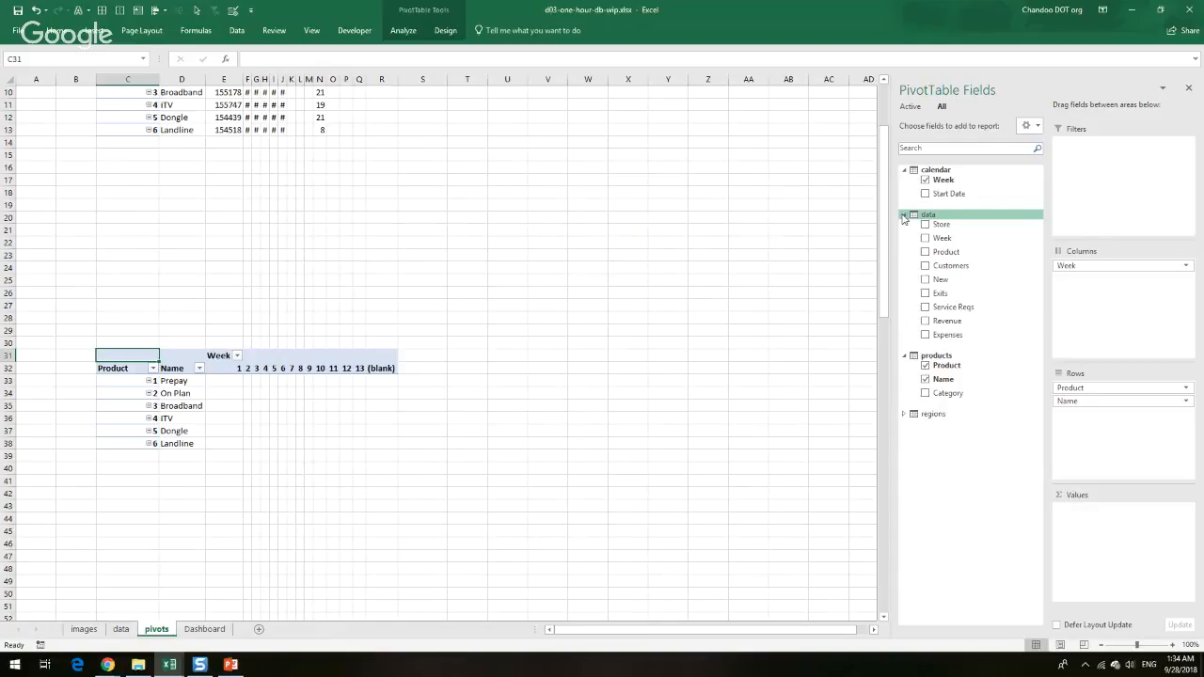
pyautogui.click(926, 266)
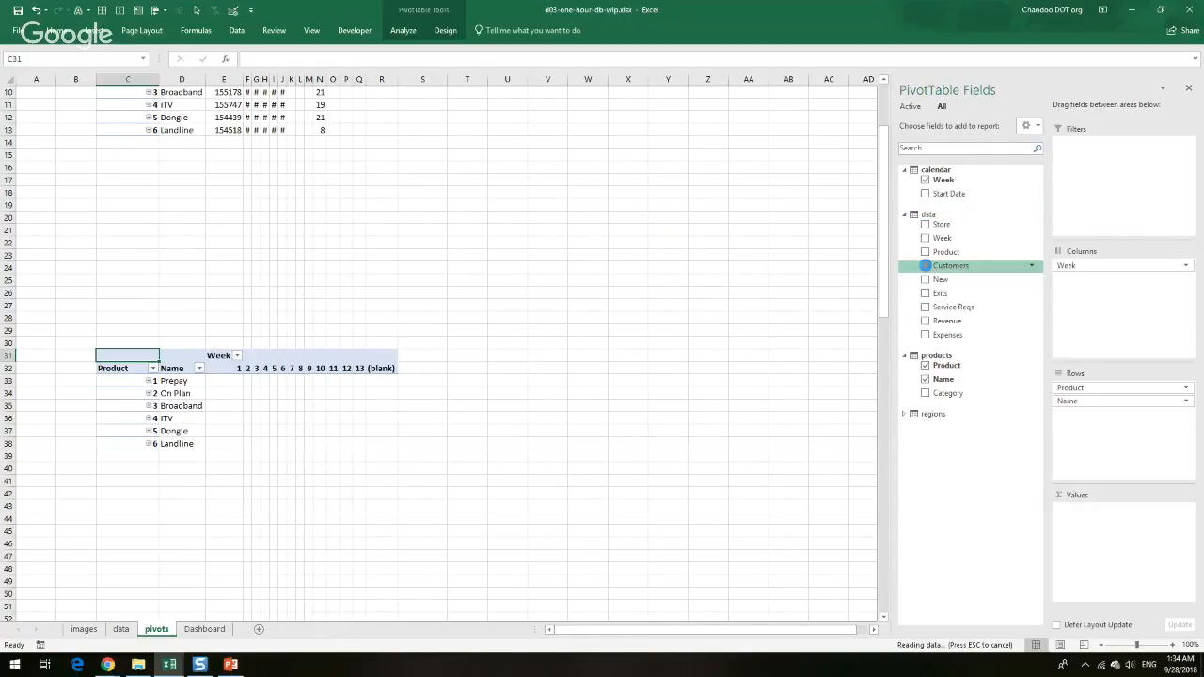
pyautogui.click(925, 321)
pyautogui.click(925, 308)
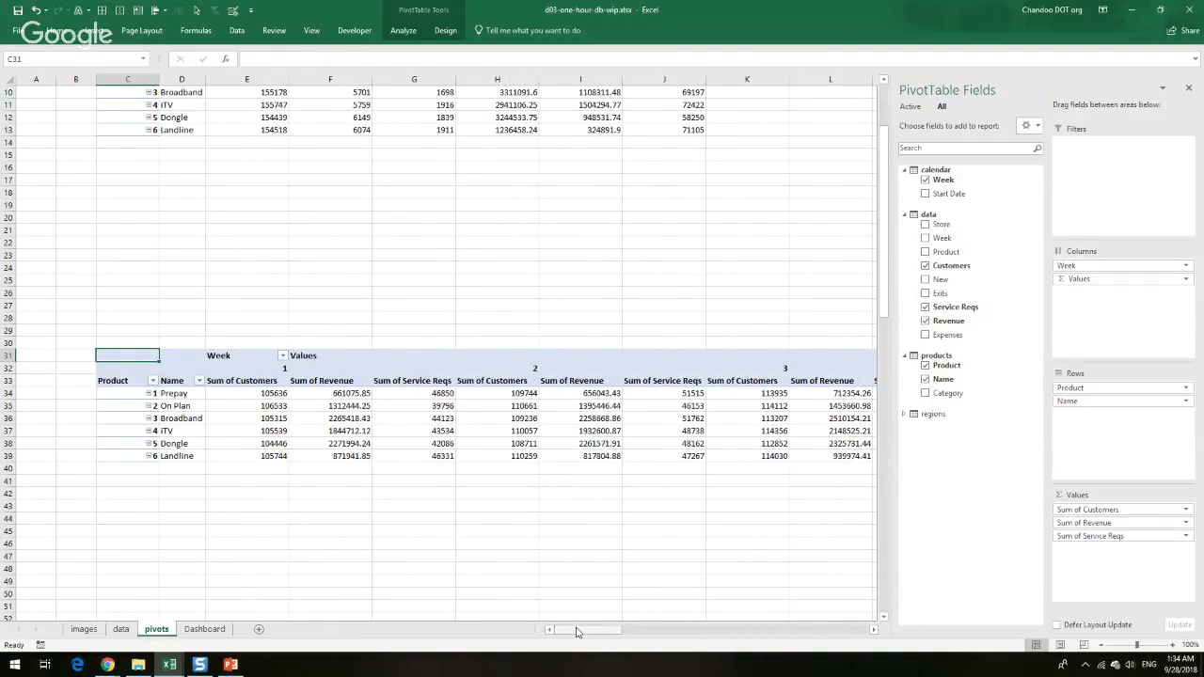
# Move the PivotTable's Values field from the columns to the rows below Name, and return to the Dashboard sheet
pyautogui.moveTo(577, 631)
pyautogui.mouseDown()
pyautogui.moveTo(639, 631)
pyautogui.moveTo(560, 628)
pyautogui.mouseUp()
pyautogui.moveTo(1101, 280); pyautogui.dragTo(1118, 439)
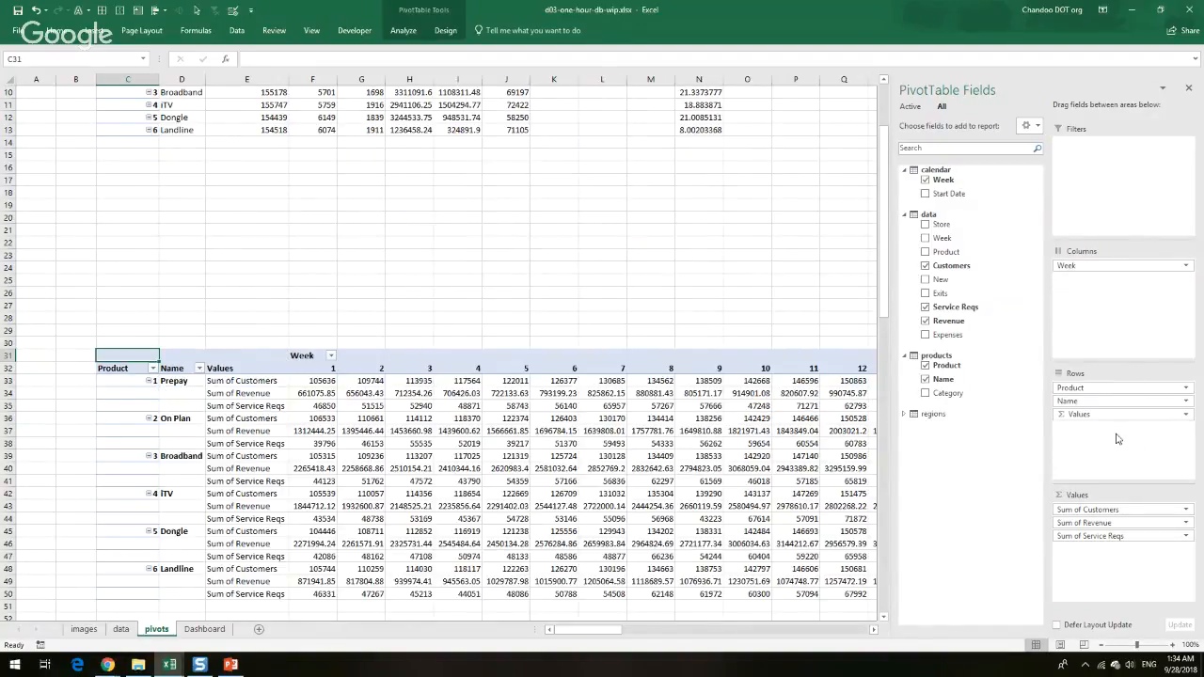
pyautogui.click(229, 382)
pyautogui.click(239, 395)
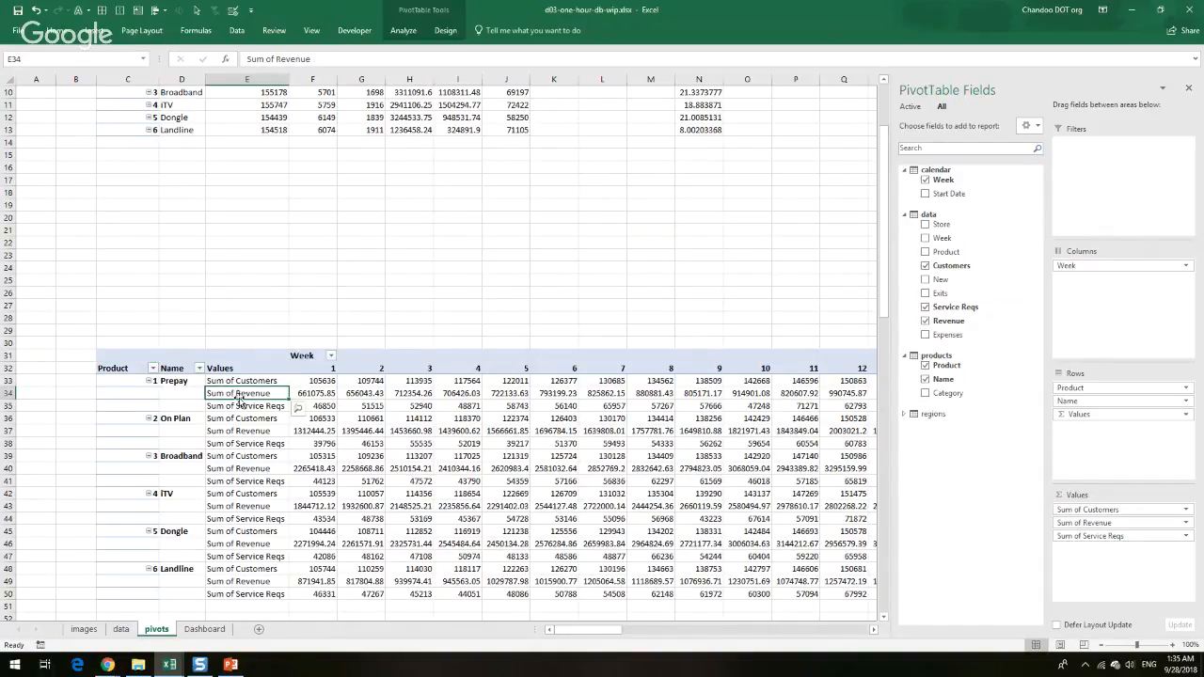
pyautogui.click(259, 407)
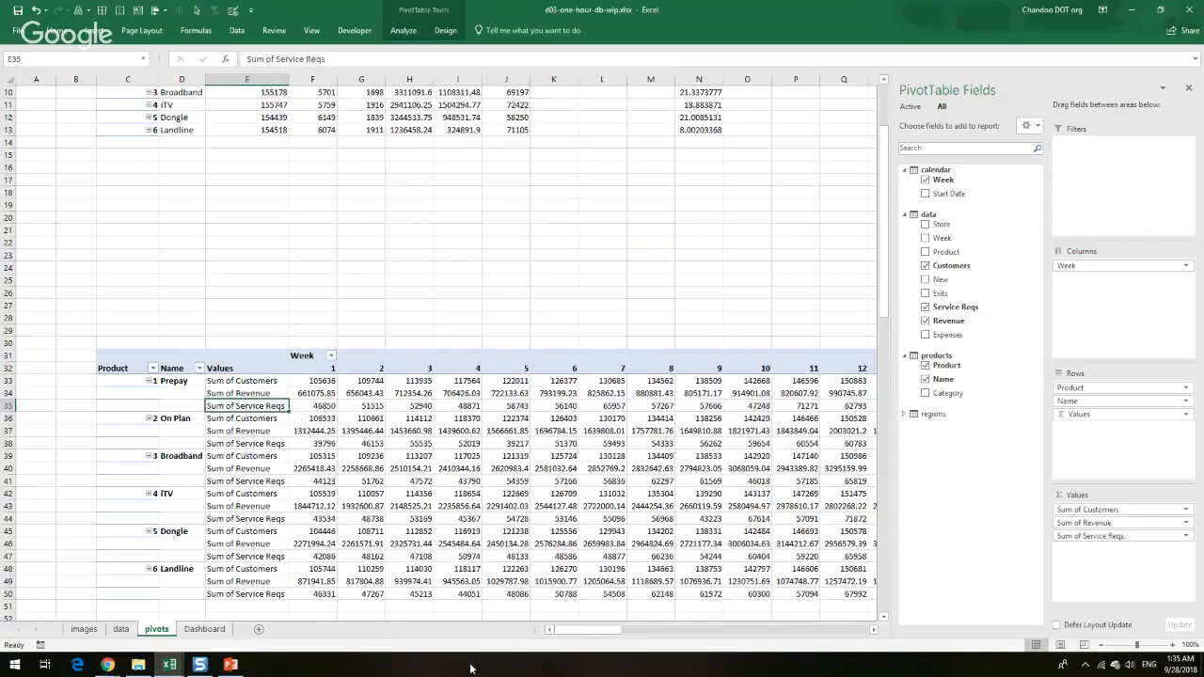
pyautogui.moveTo(602, 632)
pyautogui.mouseDown()
pyautogui.moveTo(617, 632)
pyautogui.moveTo(595, 632)
pyautogui.mouseUp()
pyautogui.click(204, 629)
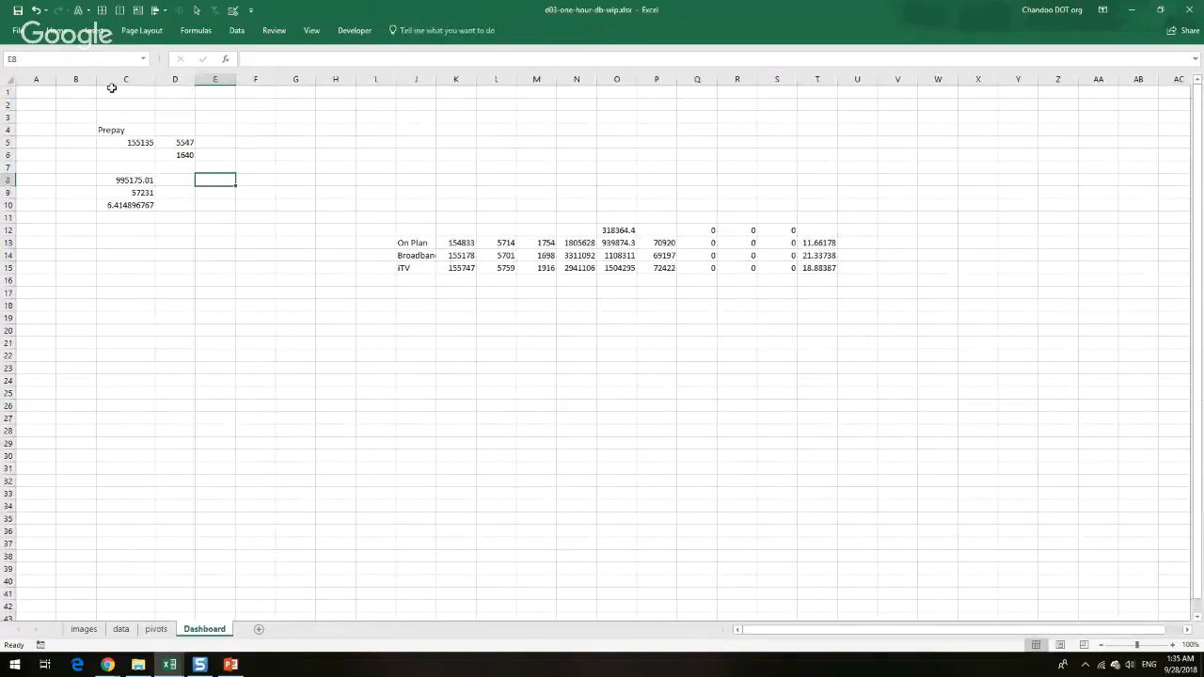
# Filter the blank week out of the weekly product pivot table on the pivots sheet
pyautogui.click(140, 144)
pyautogui.click(146, 193)
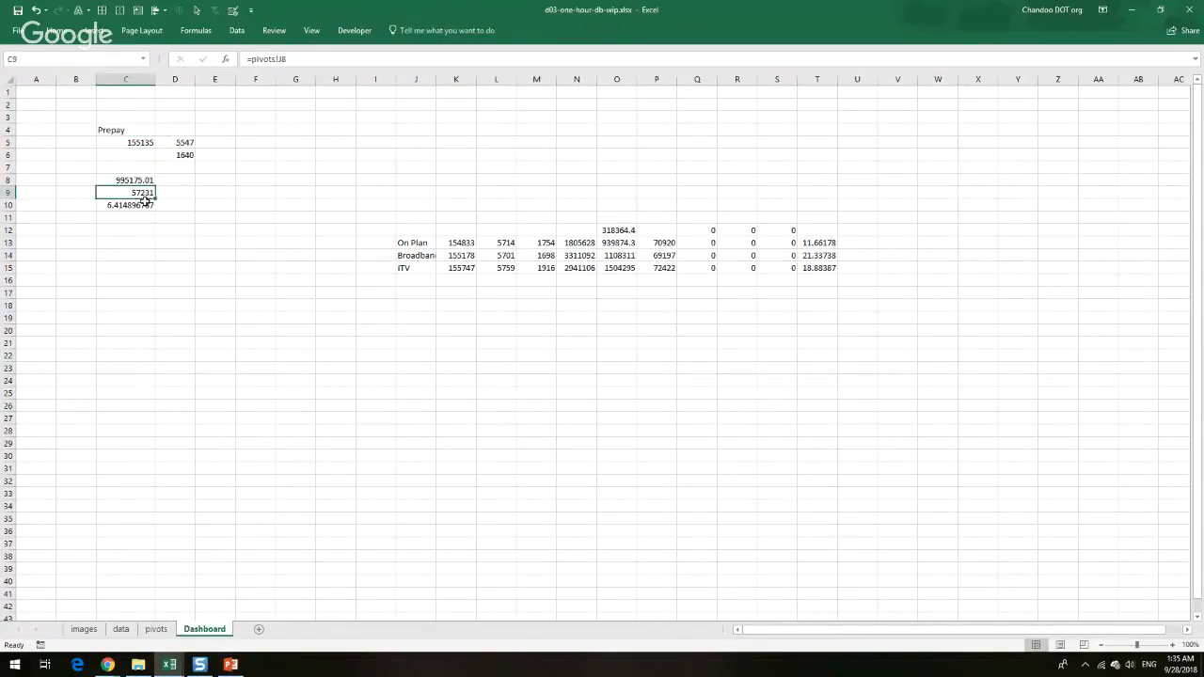
pyautogui.click(157, 629)
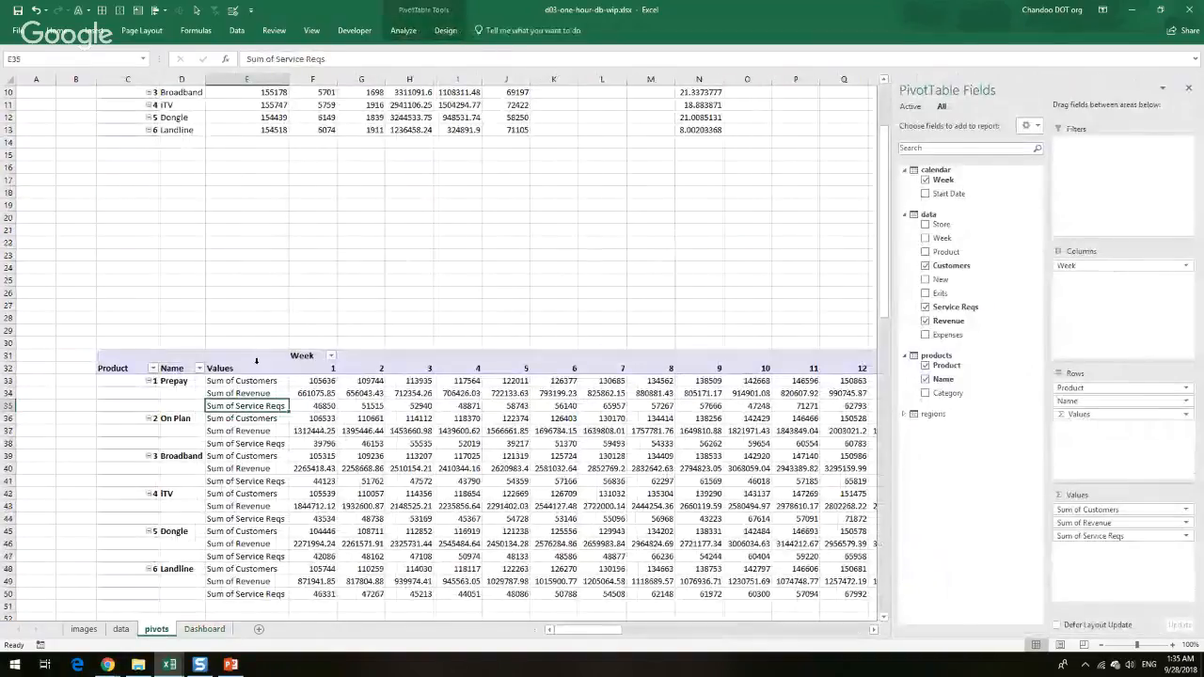
pyautogui.moveTo(611, 631)
pyautogui.mouseDown()
pyautogui.moveTo(658, 633)
pyautogui.moveTo(630, 633)
pyautogui.mouseUp()
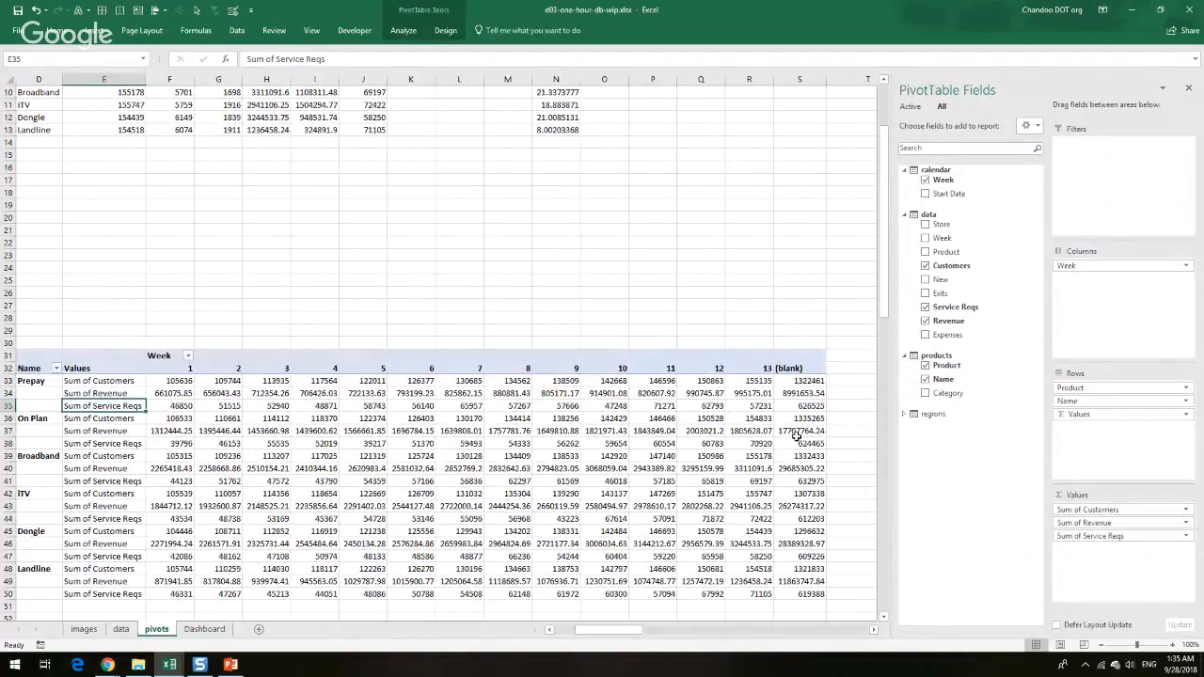
pyautogui.click(188, 356)
pyautogui.scroll(-2, 121, 529)
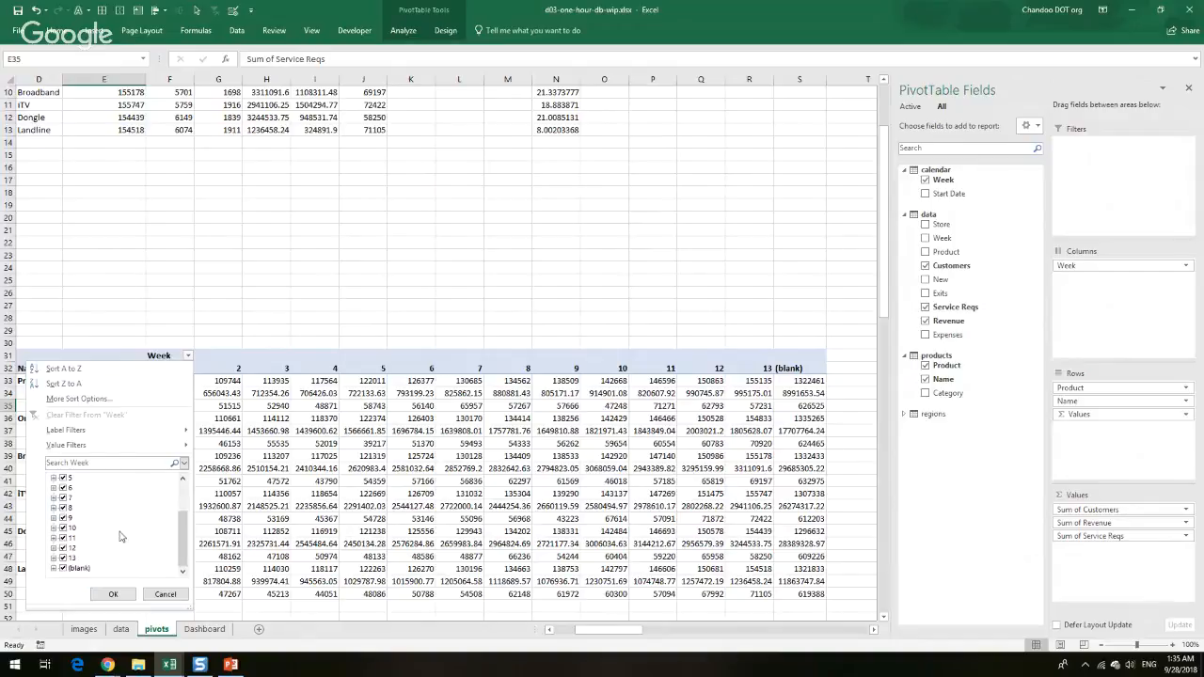
pyautogui.click(62, 569)
pyautogui.click(113, 593)
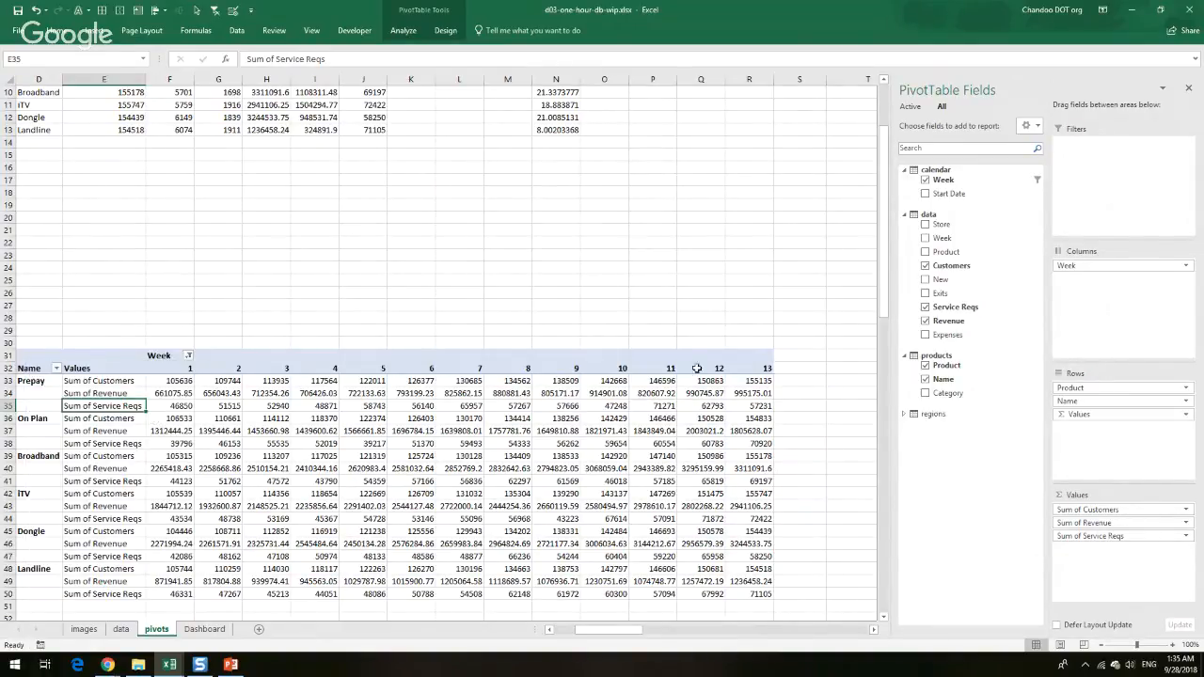
# Create line sparklines from the weekly pivot values in F33:R50, placing them in T33:T50
pyautogui.click(169, 380)
pyautogui.moveTo(169, 380); pyautogui.dragTo(762, 593)
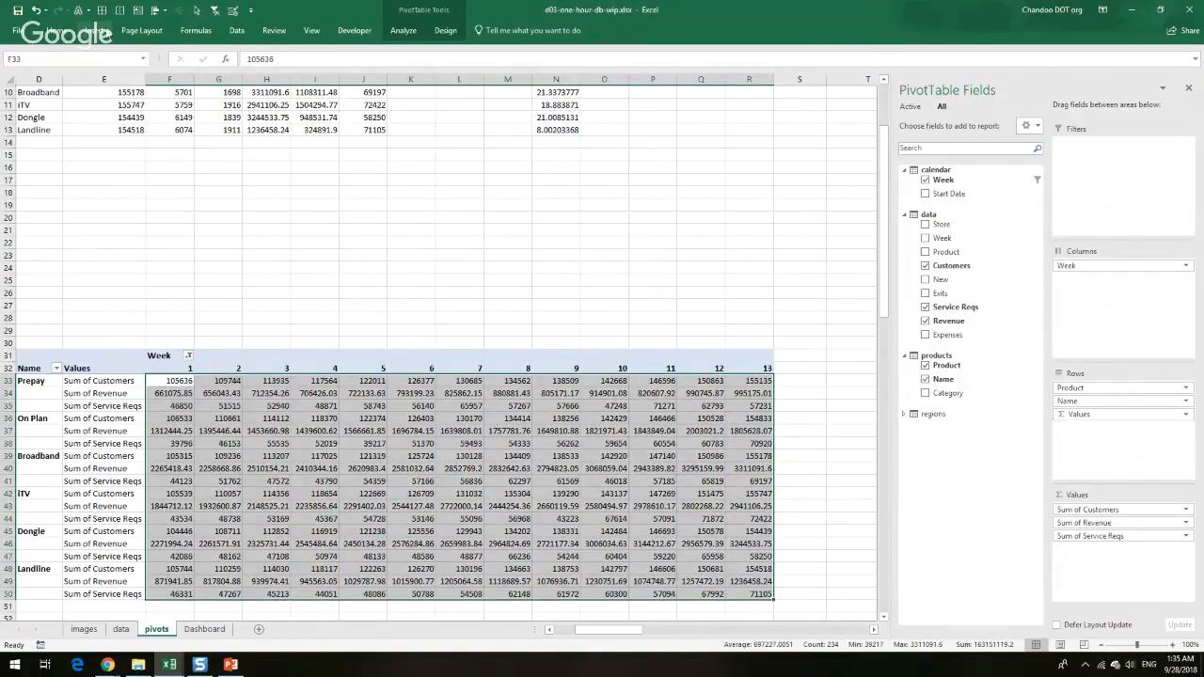
pyautogui.click(94, 30)
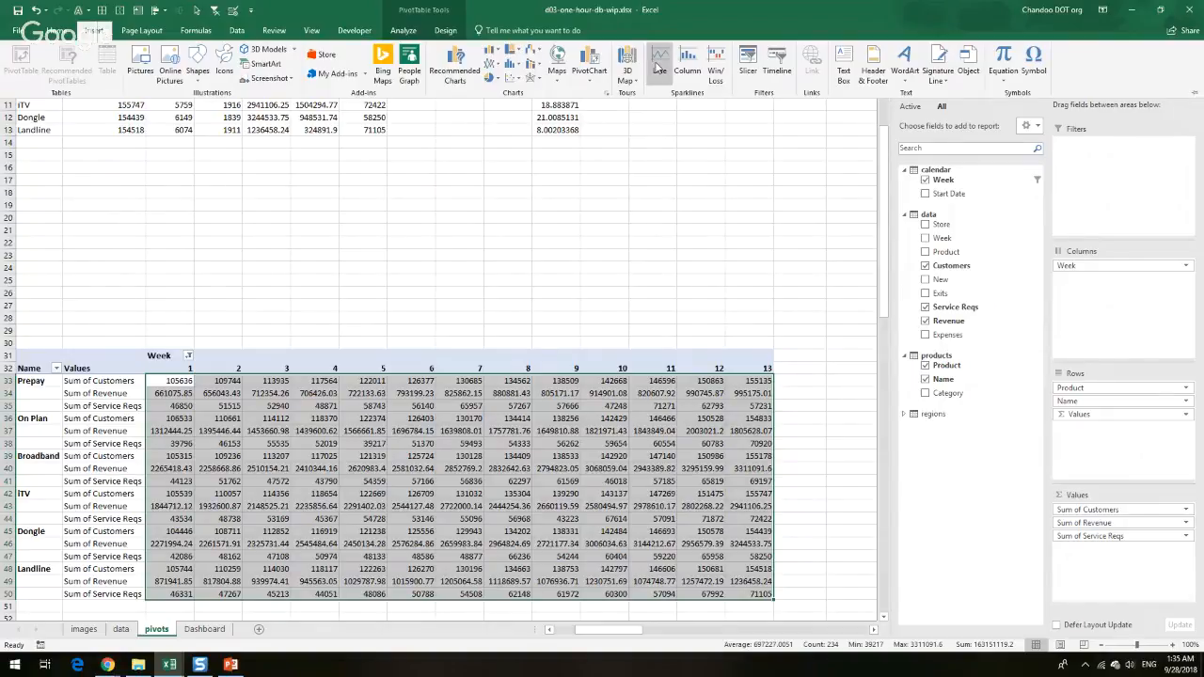
pyautogui.click(659, 67)
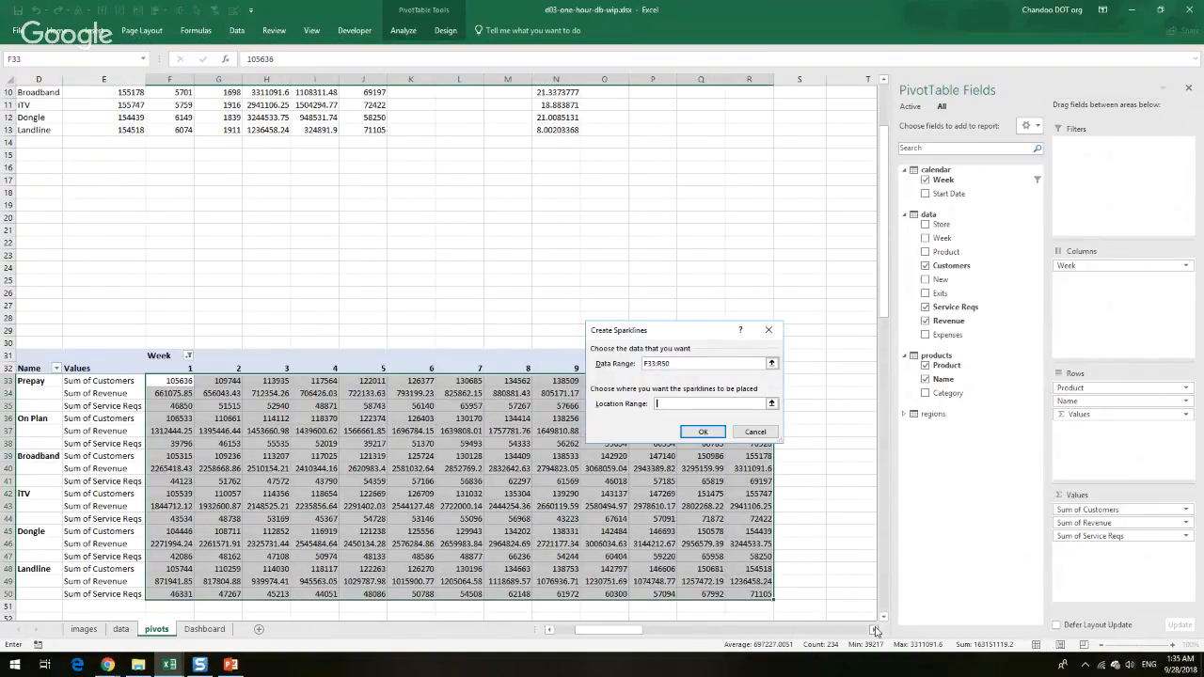
pyautogui.click(875, 630)
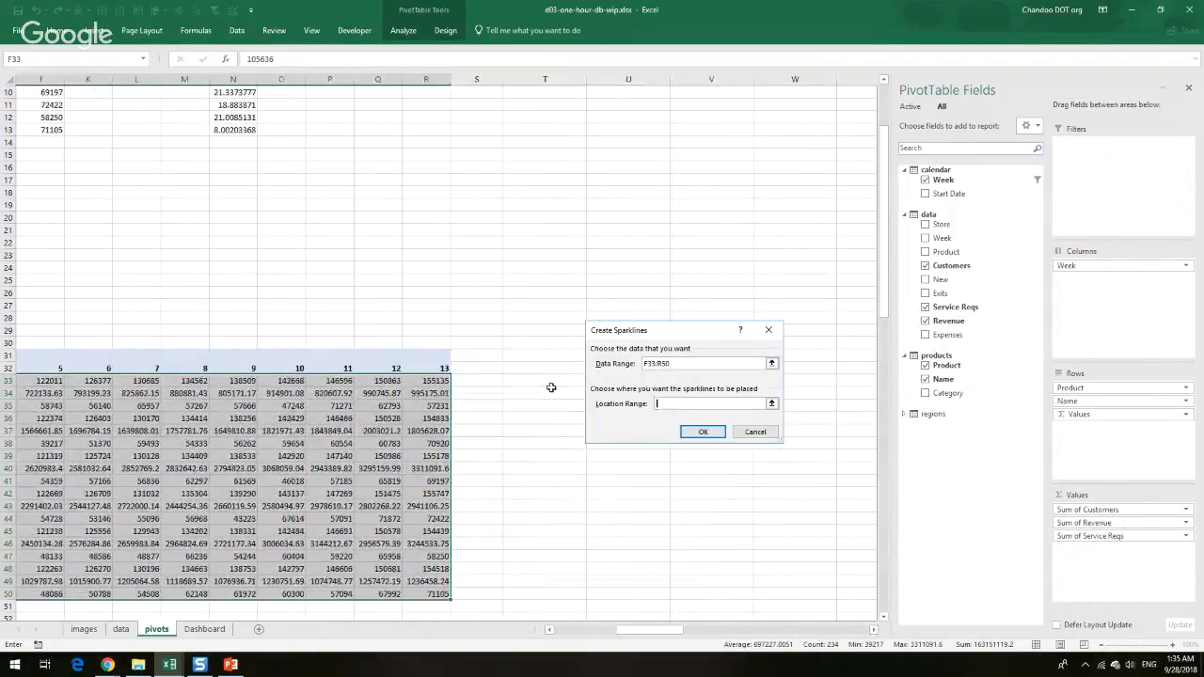
pyautogui.click(551, 384)
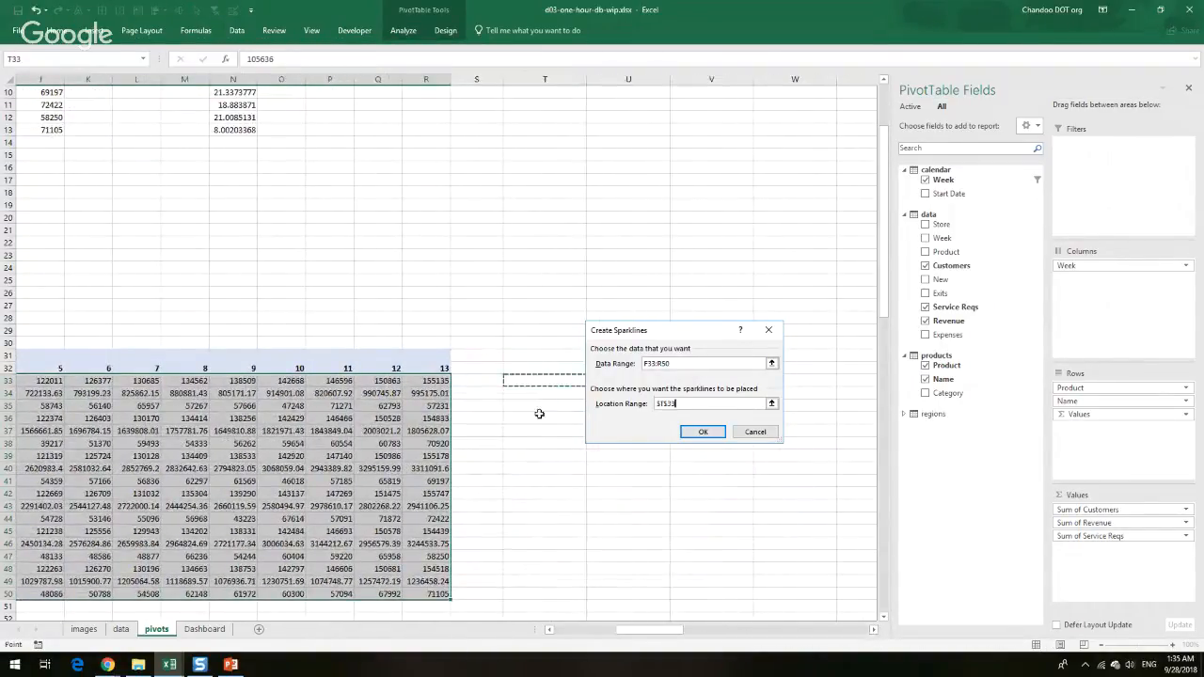
pyautogui.keyDown('shift'); pyautogui.click(521, 598); pyautogui.keyUp('shift')
pyautogui.click(703, 433)
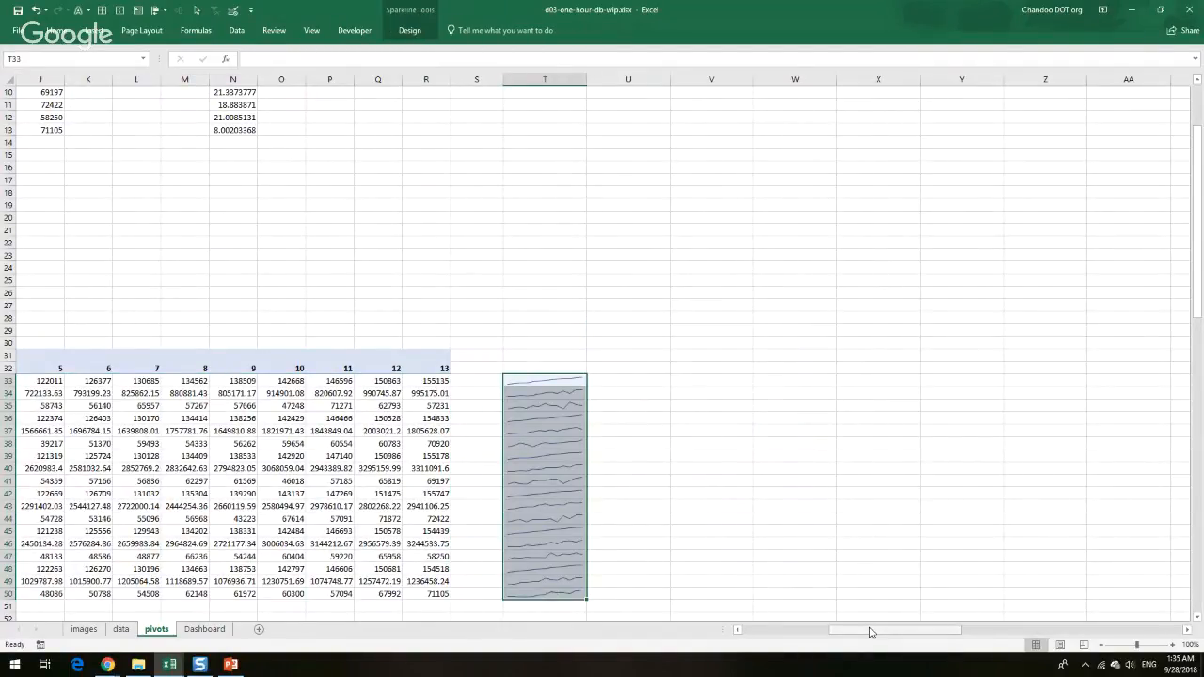
# Copy the sparklines in T33:T50 and paste them into the Dashboard sheet starting at cell F17
pyautogui.moveTo(869, 632); pyautogui.dragTo(750, 632)
pyautogui.click(750, 632)
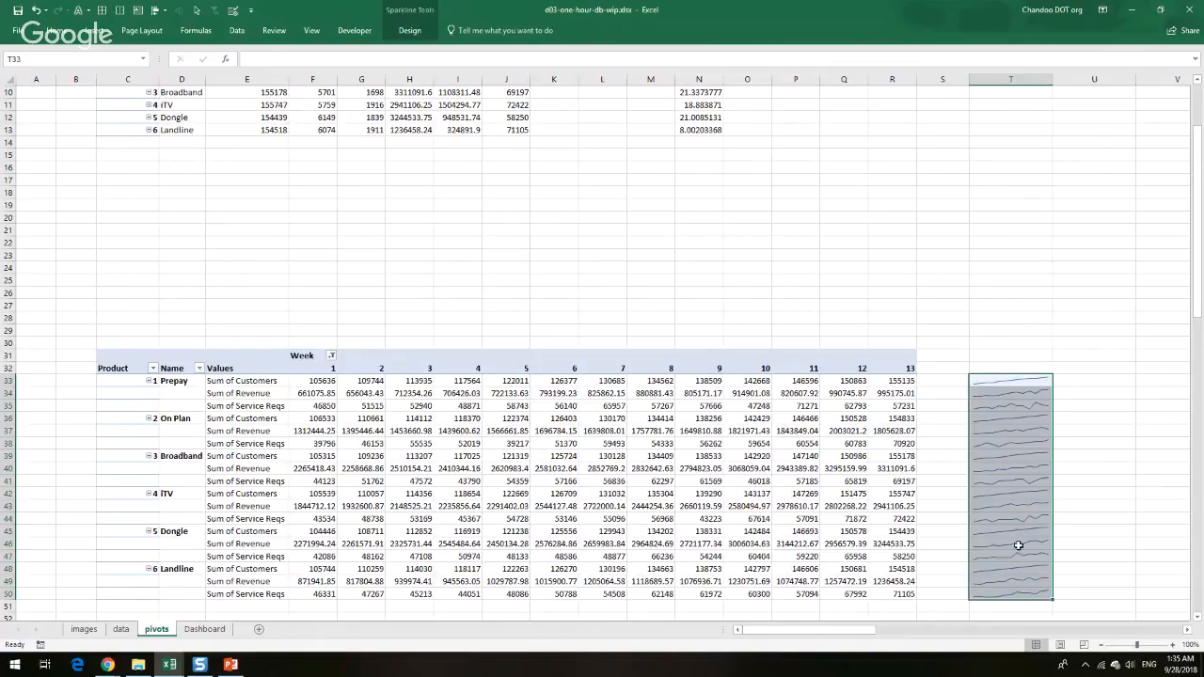
pyautogui.moveTo(994, 385); pyautogui.dragTo(991, 514)
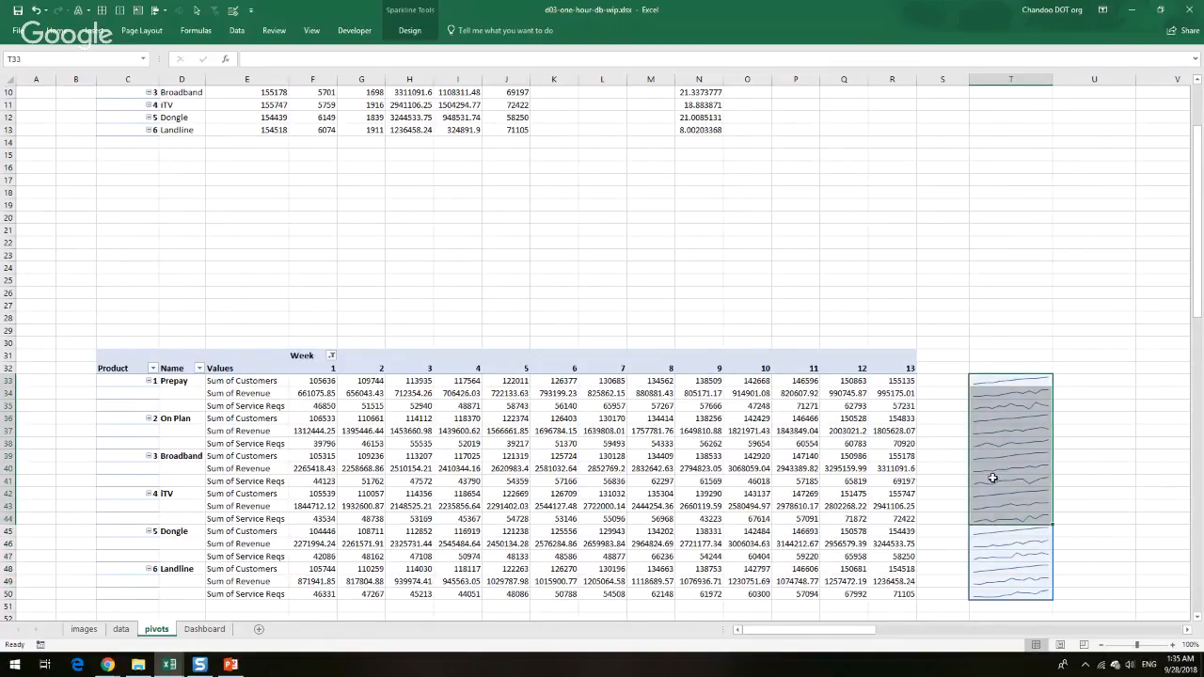
pyautogui.keyDown('shift'); pyautogui.click(1003, 594); pyautogui.keyUp('shift')
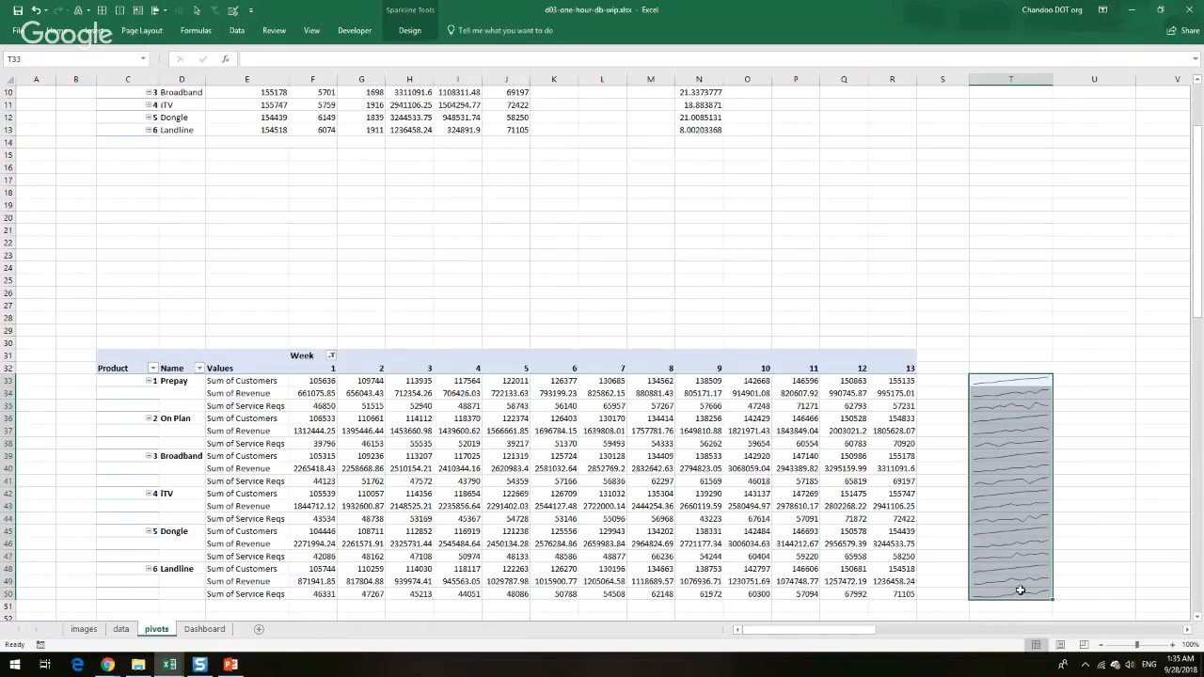
pyautogui.hotkey('ctrl', 'c')
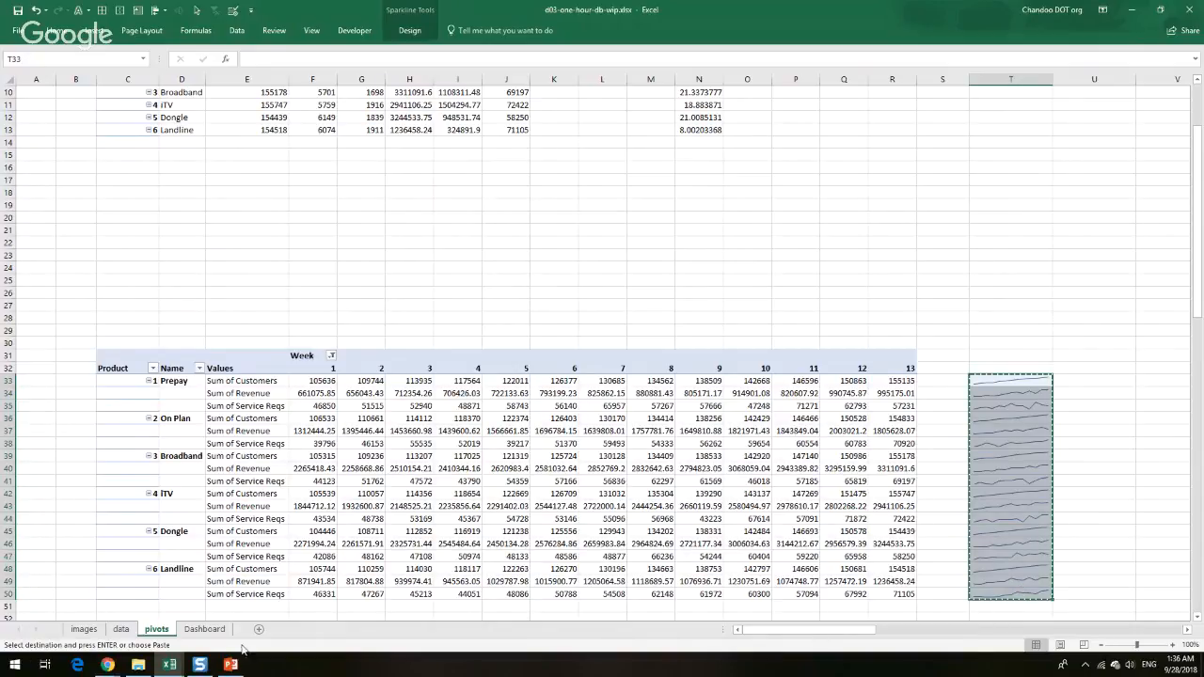
pyautogui.click(204, 628)
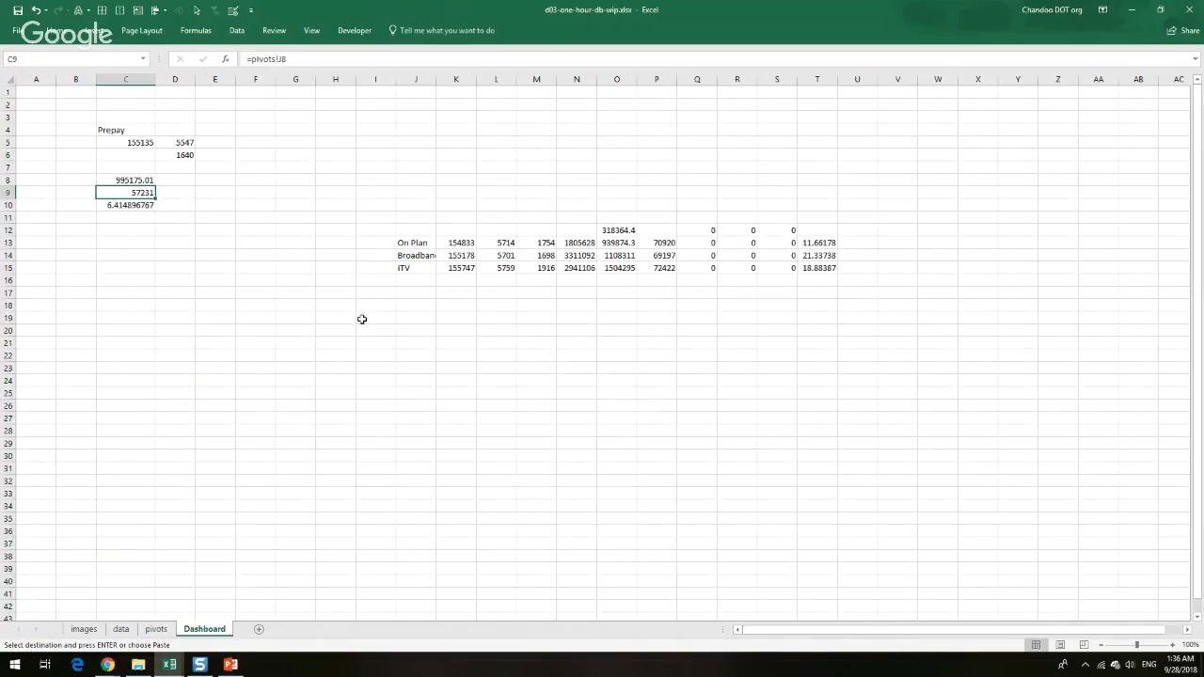
pyautogui.click(263, 291)
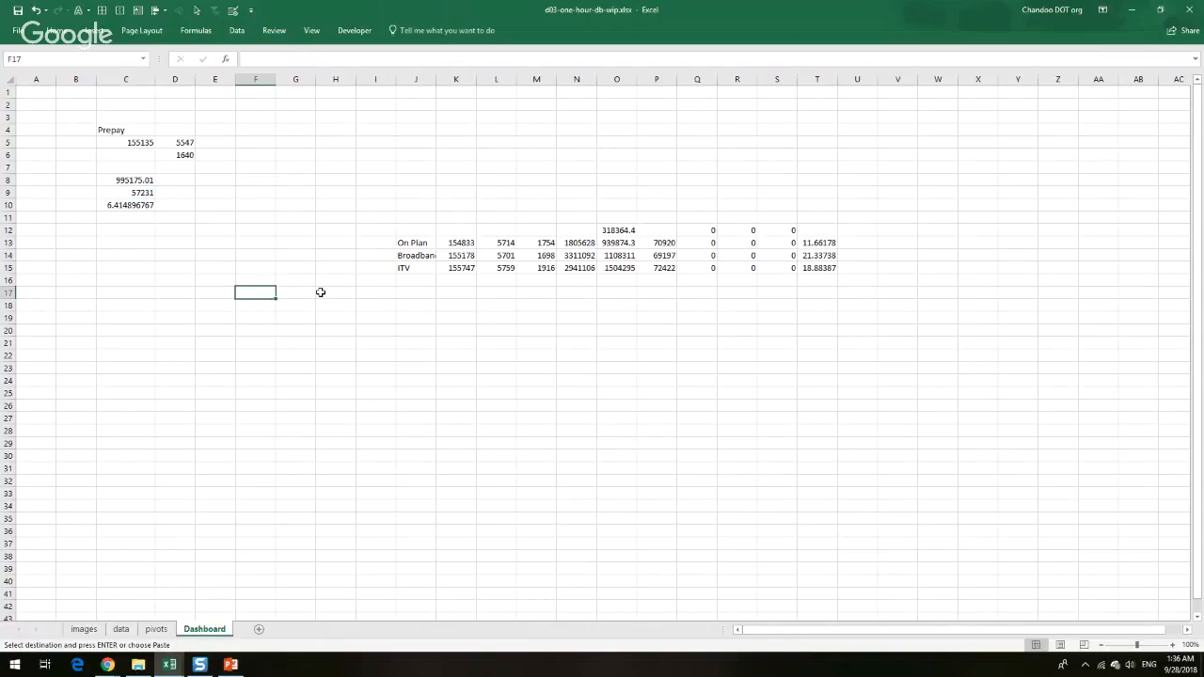
pyautogui.press('Return')
# Move the three Prepay sparklines from F17:F19 to D7:D9, beside the Prepay figures
pyautogui.click(410, 366)
pyautogui.moveTo(272, 298); pyautogui.dragTo(173, 196)
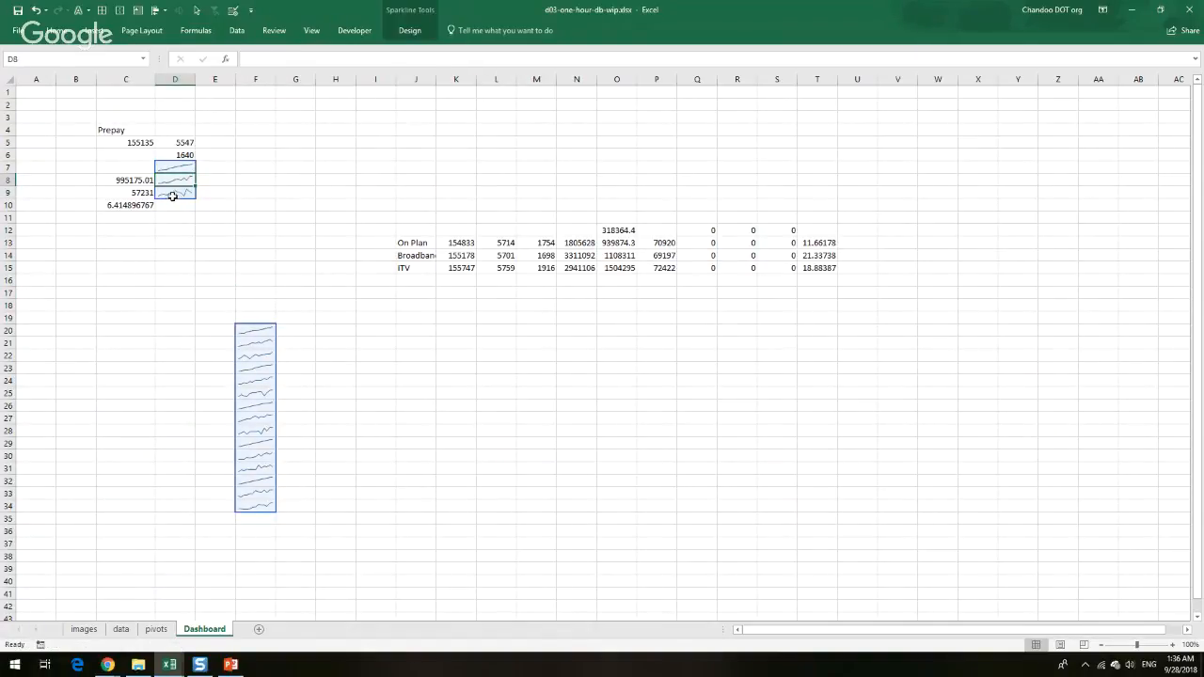
pyautogui.click(173, 196)
pyautogui.click(375, 343)
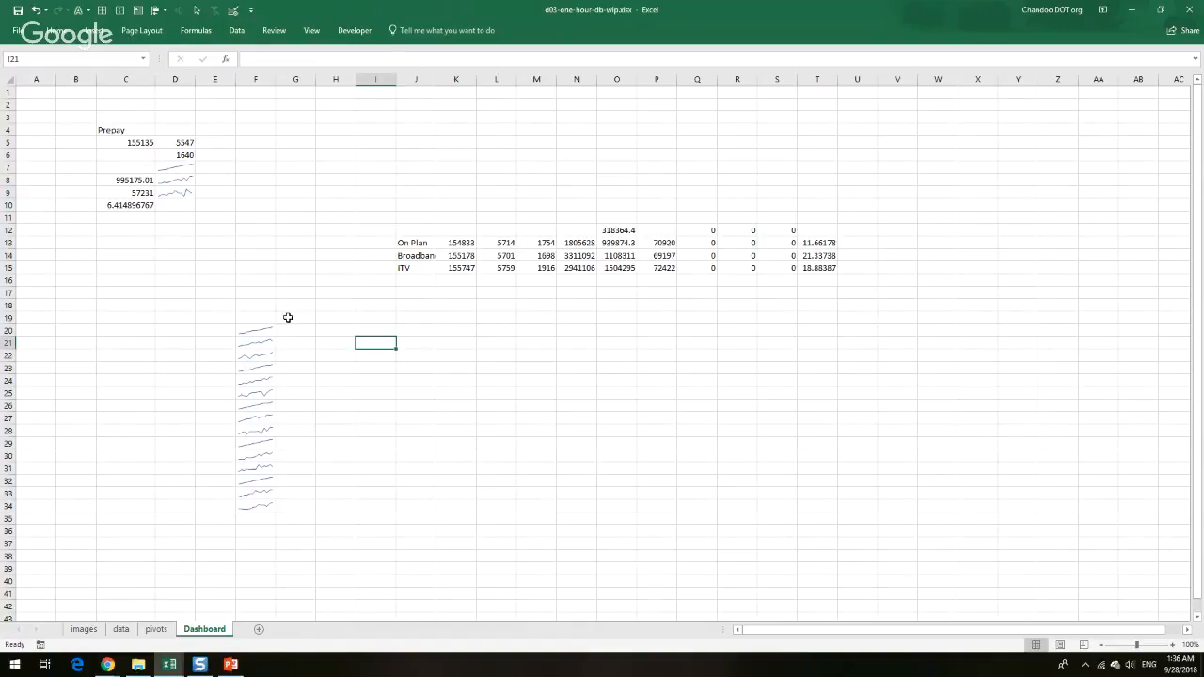
# Merge and center C5:C7 around the Prepay customer total and set its font size to 16
pyautogui.moveTo(117, 146); pyautogui.dragTo(119, 162)
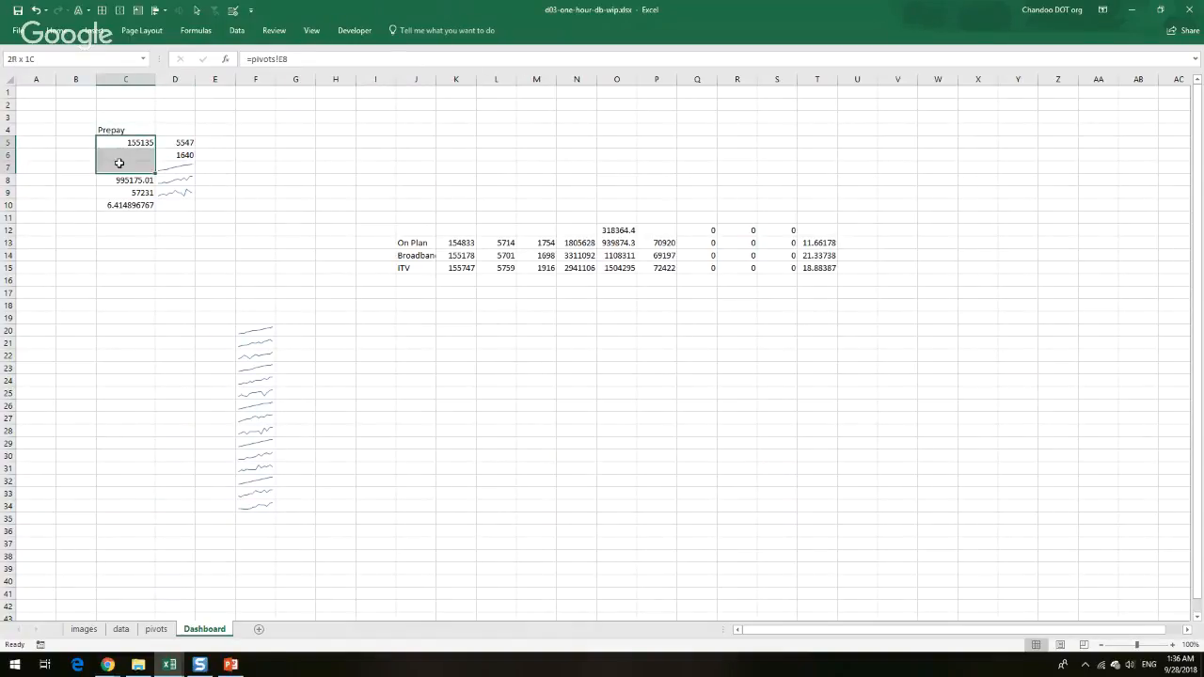
pyautogui.click(59, 30)
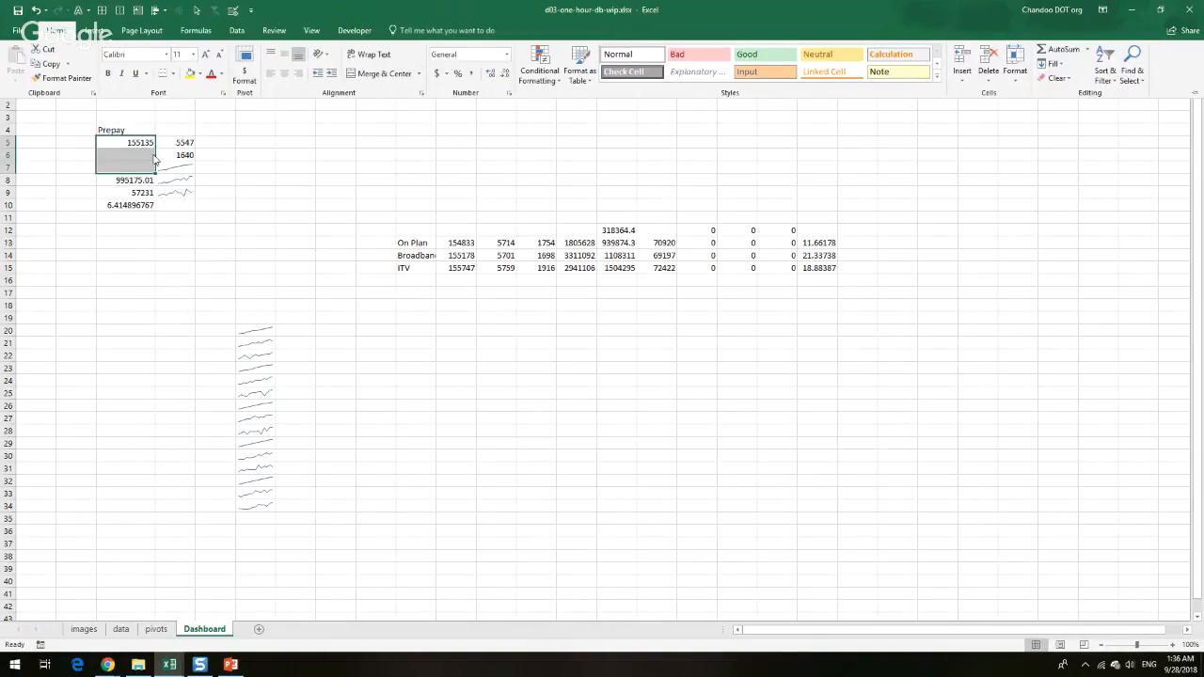
pyautogui.click(367, 74)
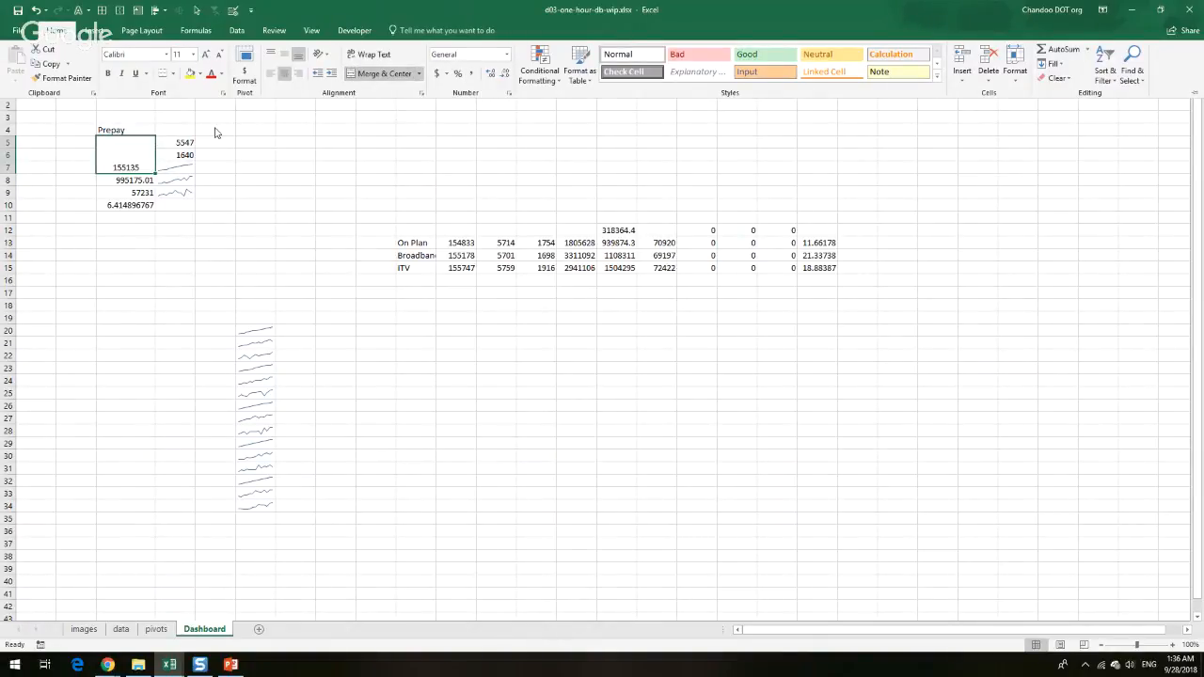
pyautogui.write('16')
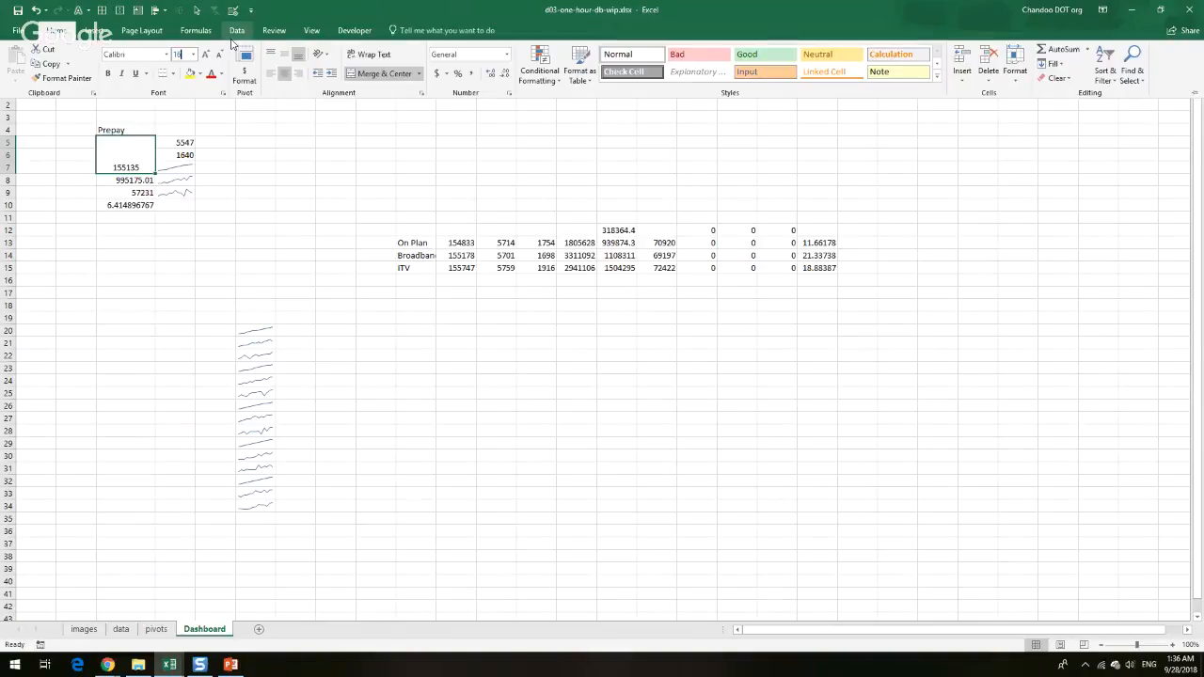
pyautogui.press('Return')
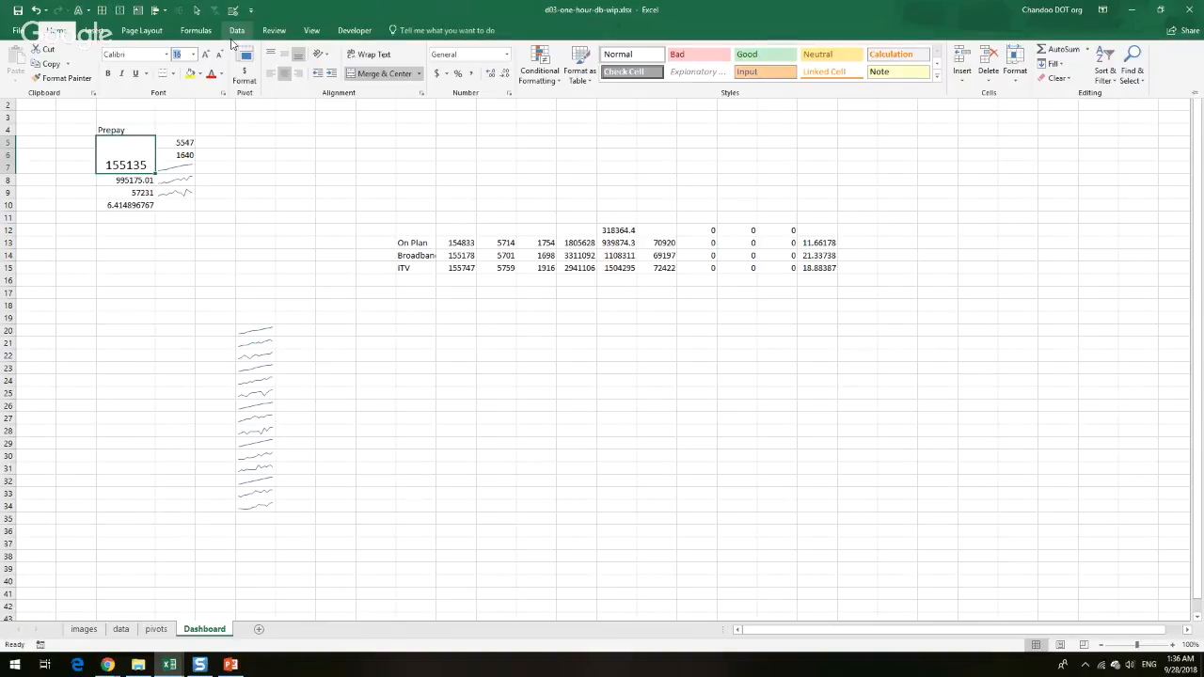
# Format the merged Prepay customer total as a number with 0 decimals and a thousands separator, and align it vertically in the middle
pyautogui.click(506, 54)
pyautogui.click(482, 77)
pyautogui.click(248, 278)
pyautogui.hotkey('ctrl', '1')
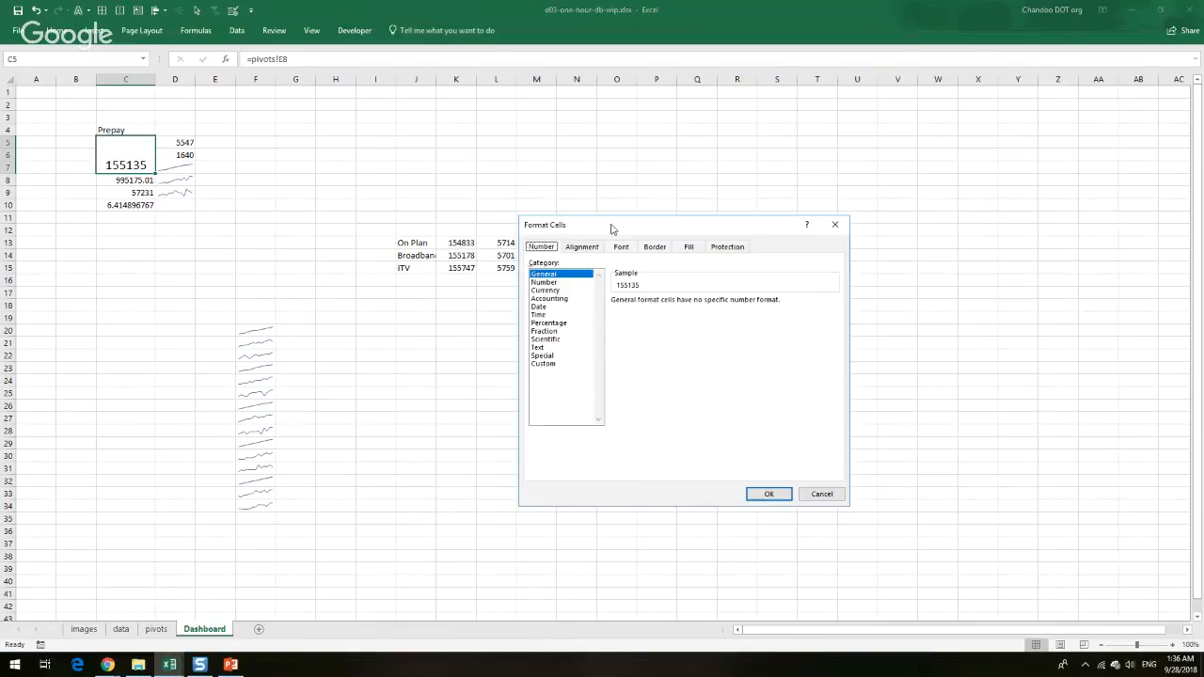
pyautogui.click(545, 282)
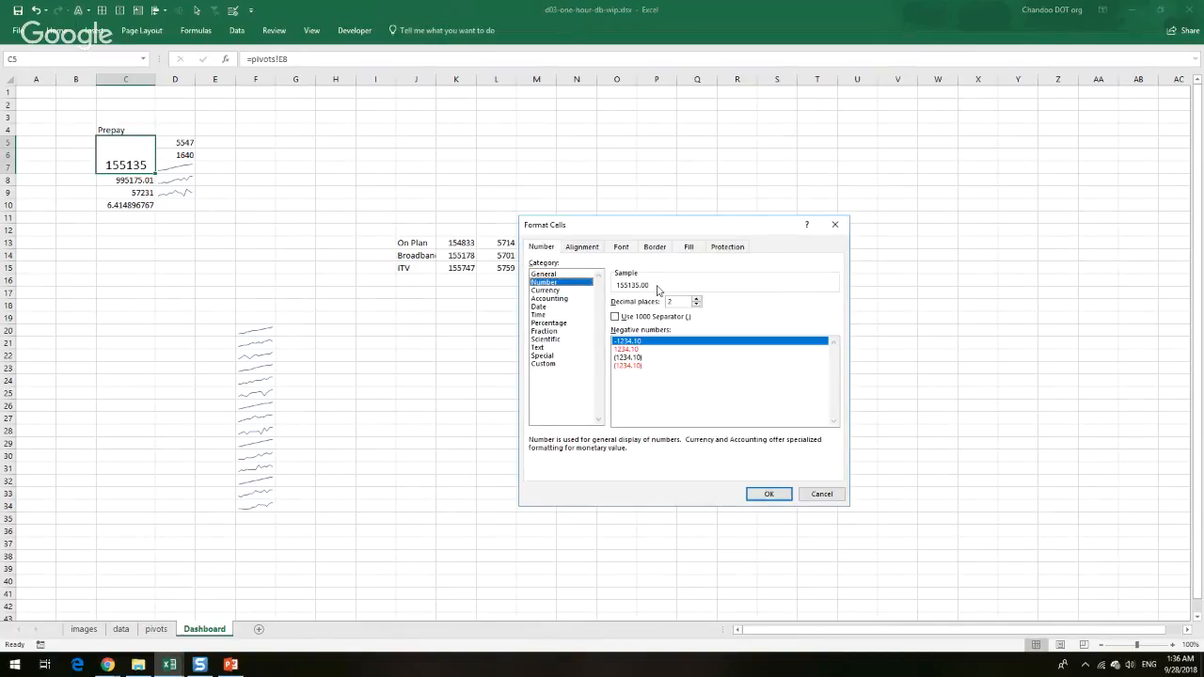
pyautogui.click(696, 304)
pyautogui.click(696, 304)
pyautogui.click(658, 317)
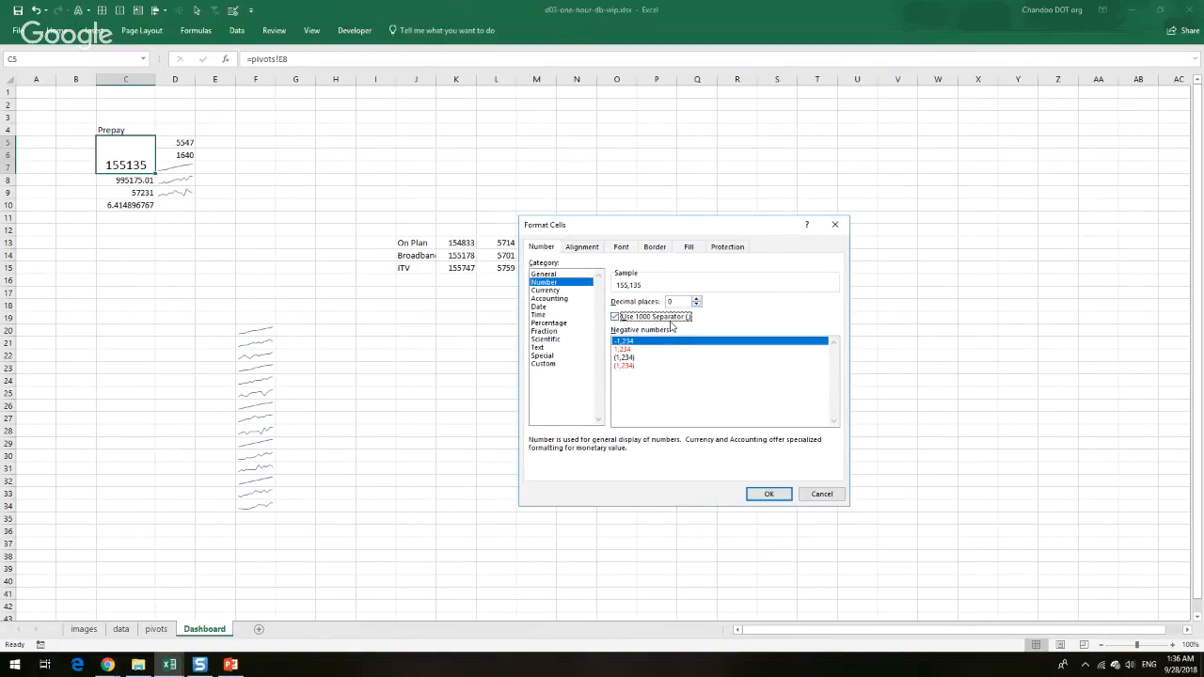
pyautogui.click(764, 496)
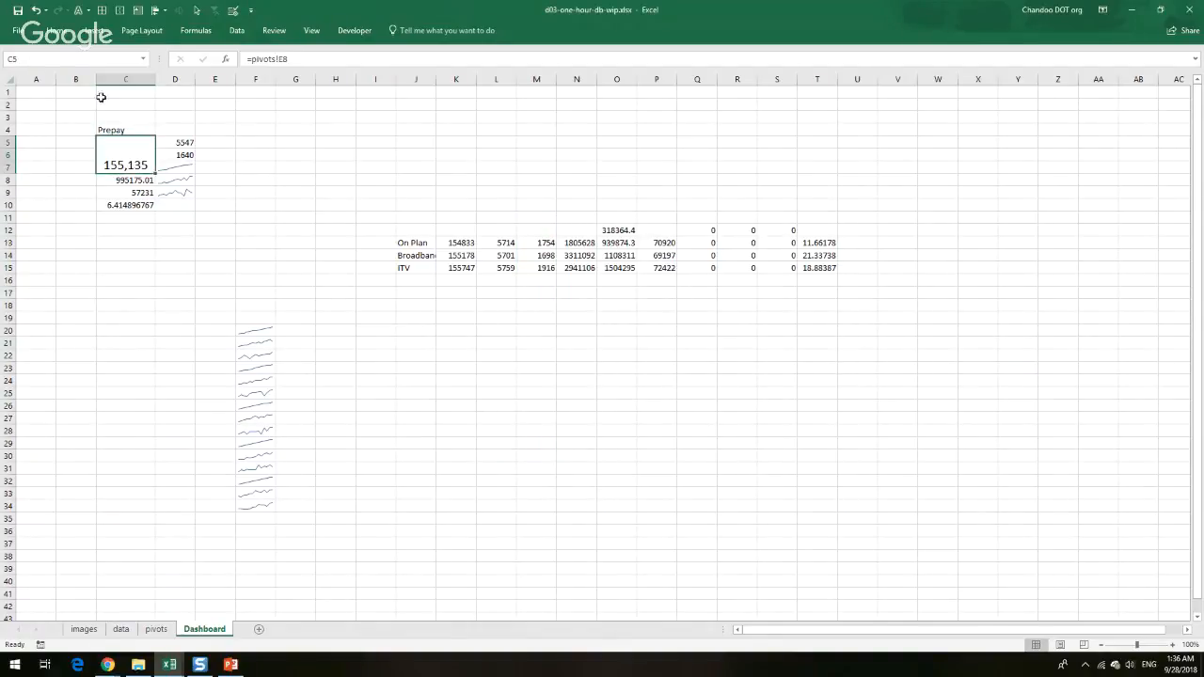
pyautogui.click(64, 31)
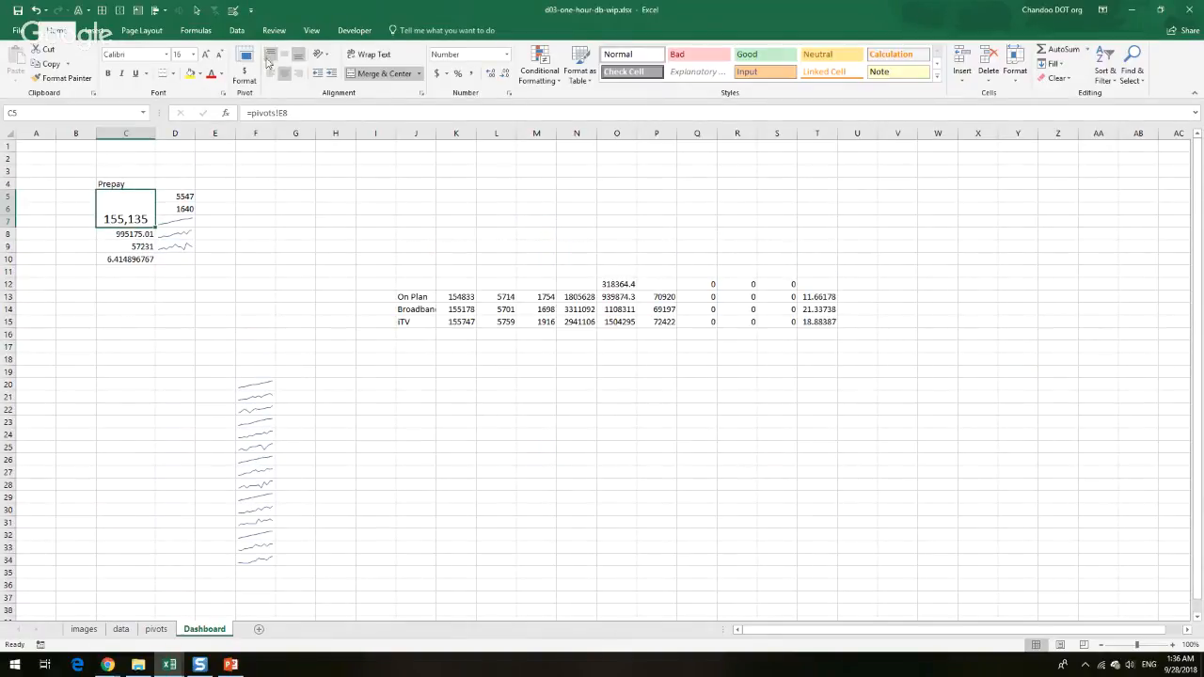
pyautogui.click(282, 54)
# Format D5:D6 and C9 as numbers with 0 decimal places and a thousands separator
pyautogui.moveTo(180, 195); pyautogui.dragTo(191, 205)
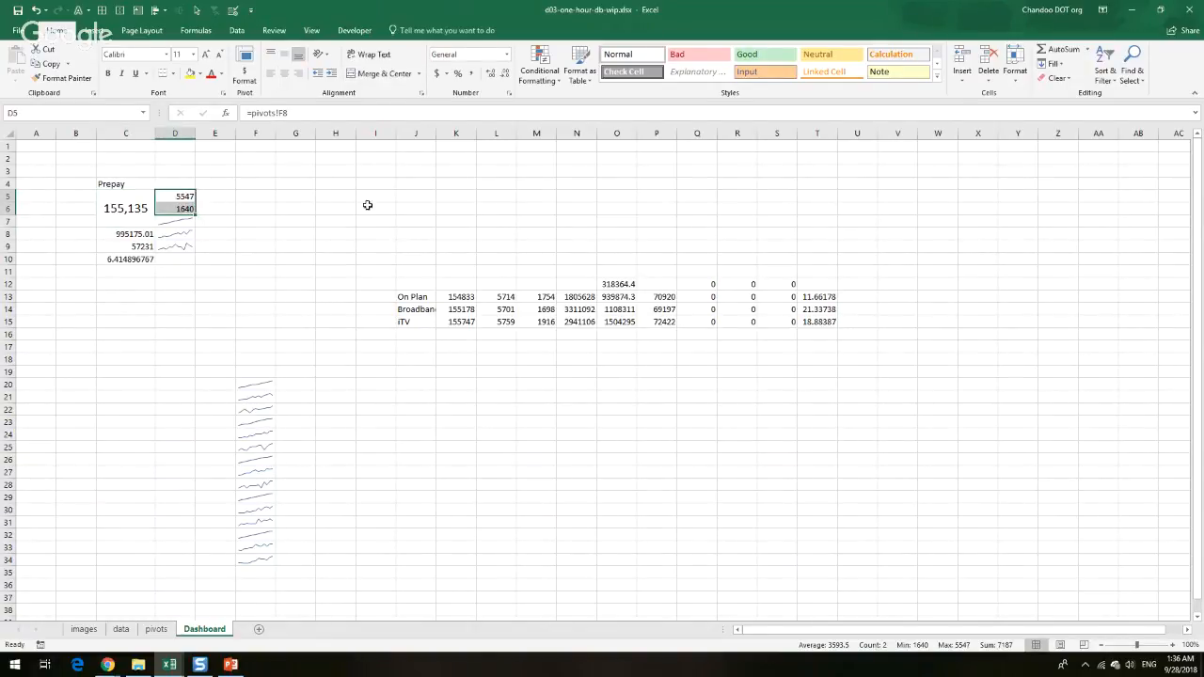
pyautogui.hotkey('ctrl', 'q')
pyautogui.click(498, 235)
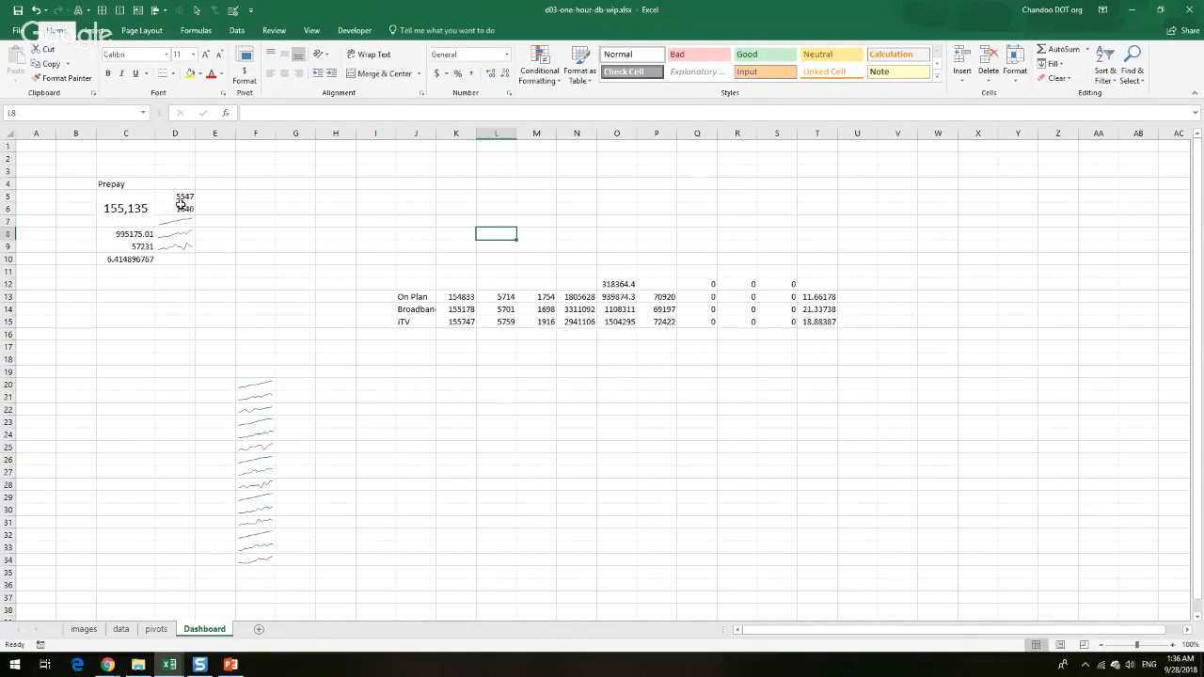
pyautogui.moveTo(179, 196); pyautogui.dragTo(183, 212)
pyautogui.keyDown('ctrl'); pyautogui.click(139, 247); pyautogui.keyUp('ctrl')
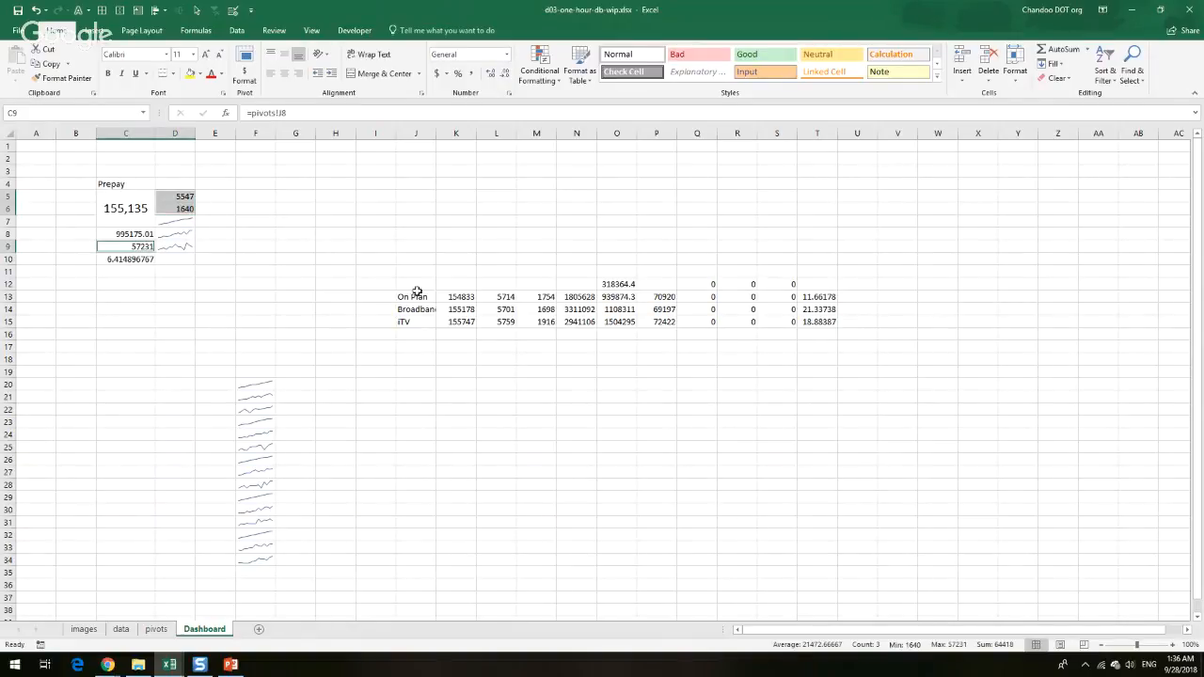
pyautogui.hotkey('ctrl', '1')
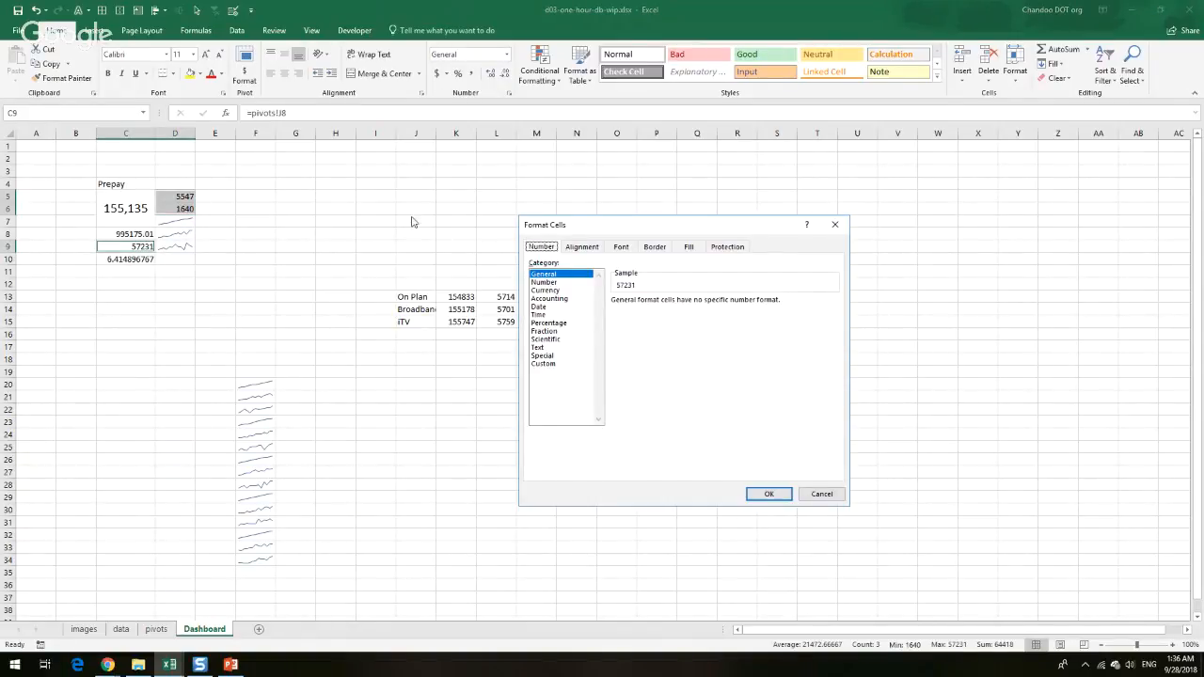
pyautogui.click(555, 282)
pyautogui.click(696, 304)
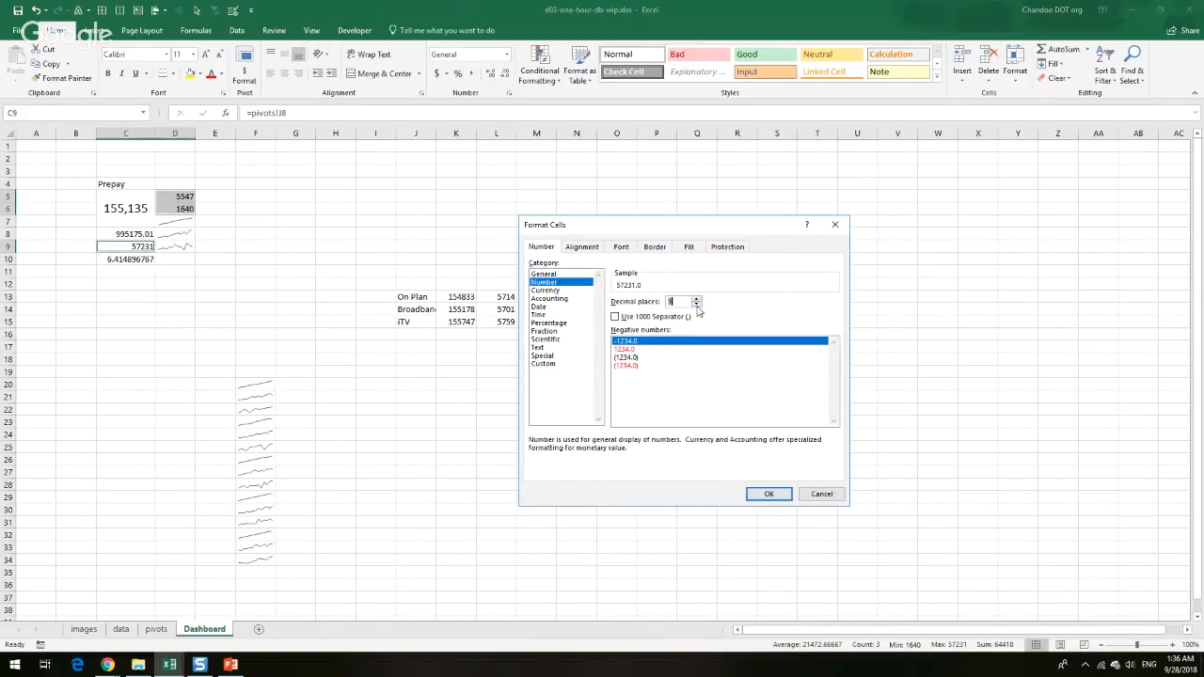
pyautogui.click(696, 305)
pyautogui.click(658, 317)
pyautogui.click(768, 495)
pyautogui.click(536, 496)
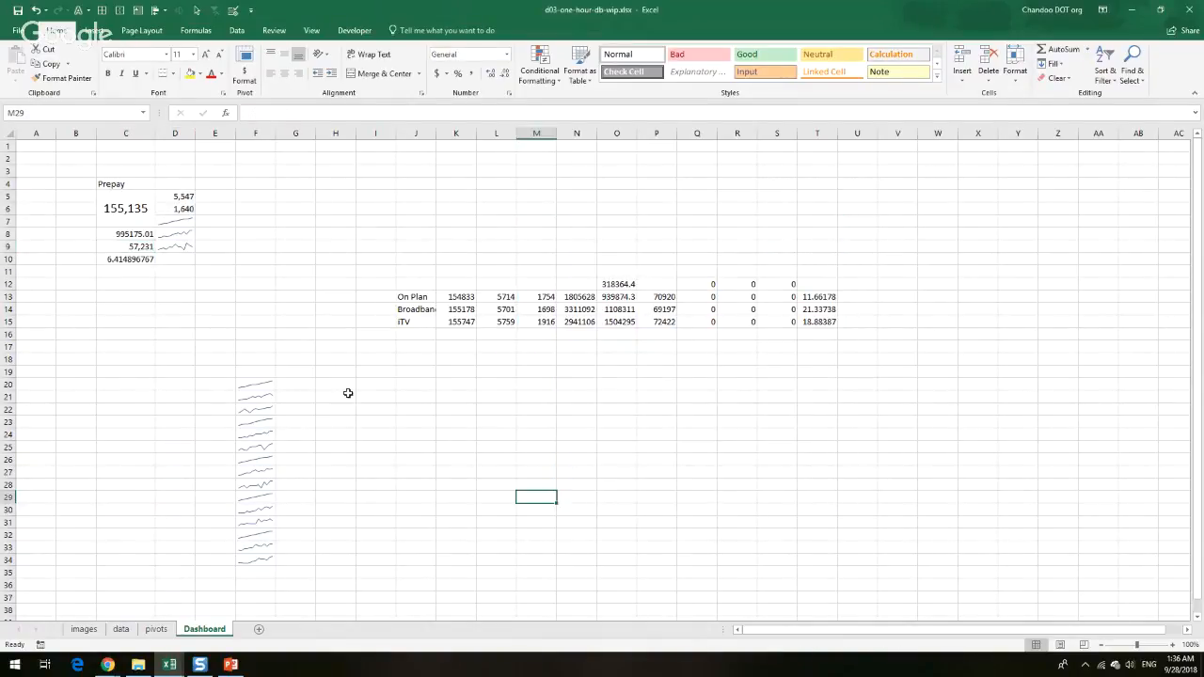
# Format C8 and C10 as currency with the $ symbol and 0 decimal places
pyautogui.click(141, 235)
pyautogui.keyDown('ctrl'); pyautogui.click(143, 259); pyautogui.keyUp('ctrl')
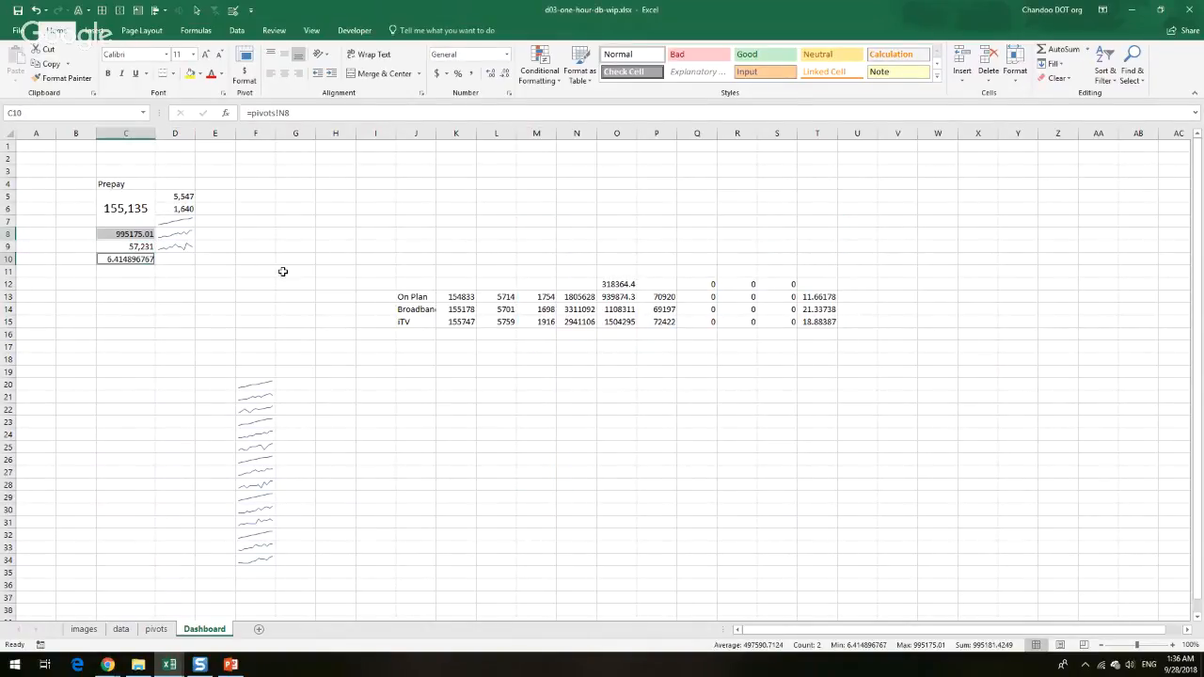
pyautogui.hotkey('ctrl', '1')
pyautogui.click(547, 290)
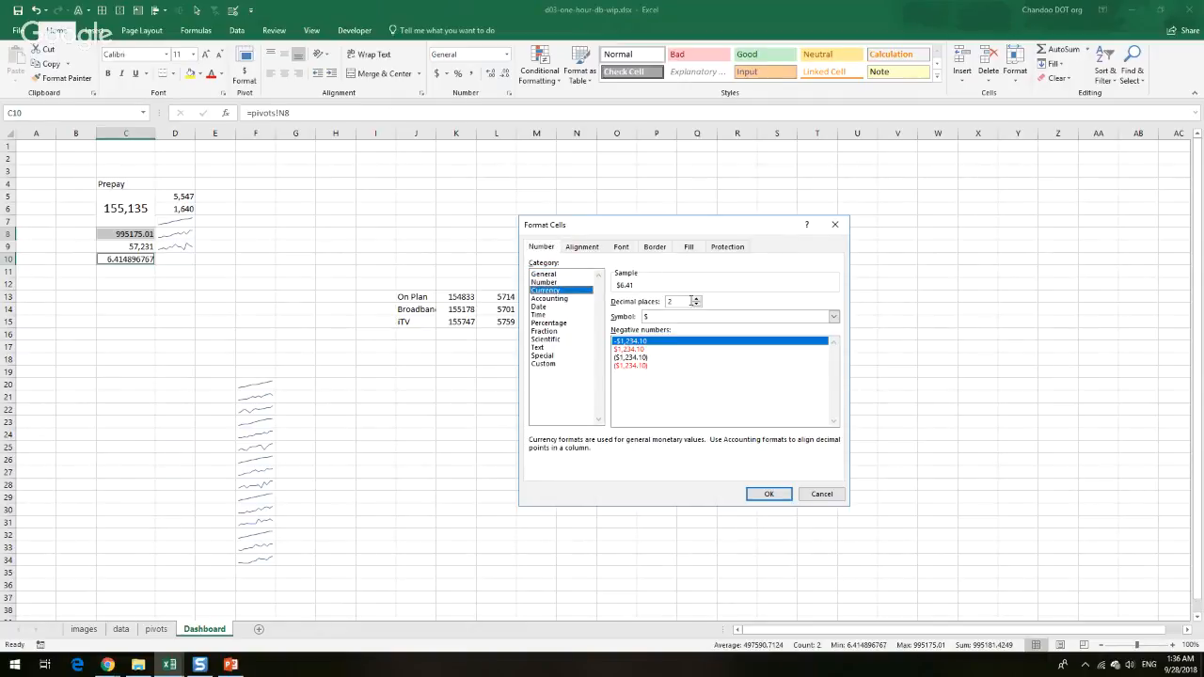
pyautogui.click(696, 304)
pyautogui.click(696, 303)
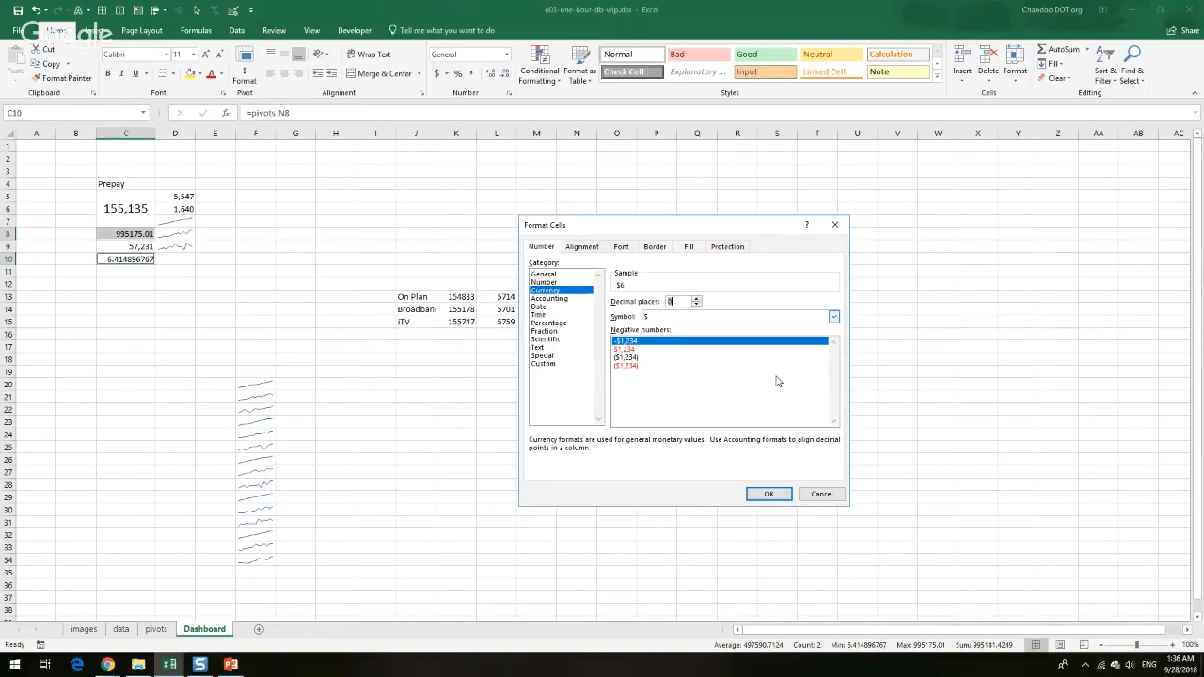
pyautogui.click(768, 494)
pyautogui.click(514, 436)
# Set the currency format of C10 to 2 decimal places
pyautogui.click(150, 261)
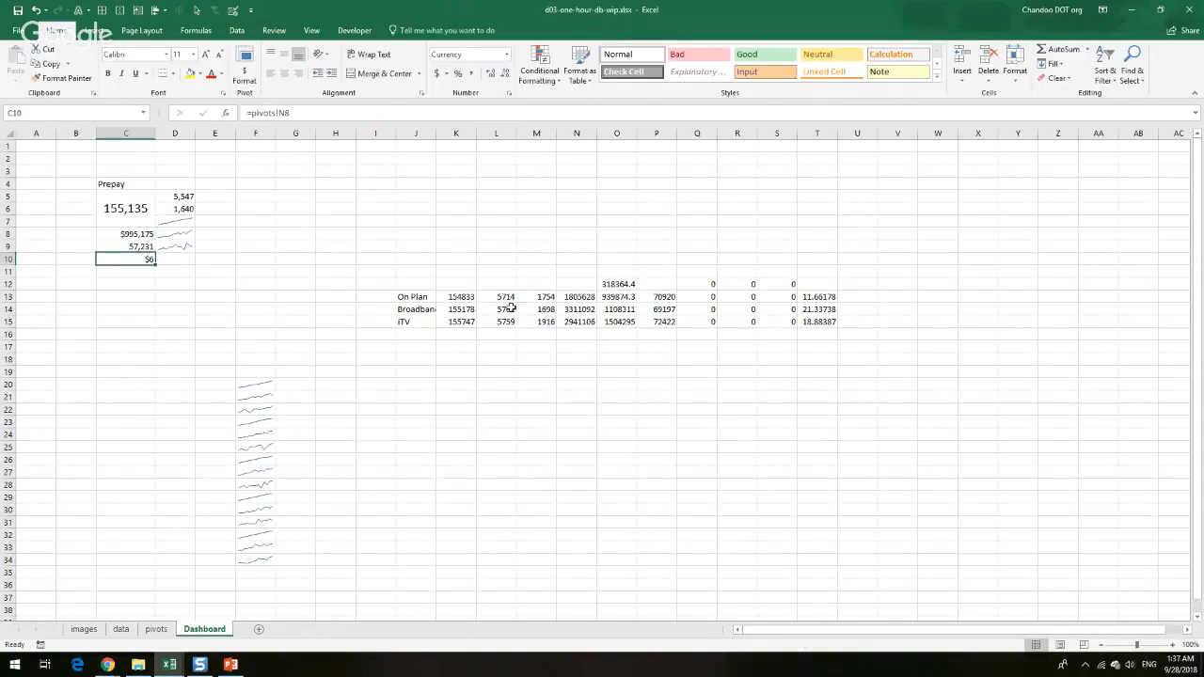
pyautogui.hotkey('ctrl', '1')
pyautogui.click(696, 299)
pyautogui.click(696, 299)
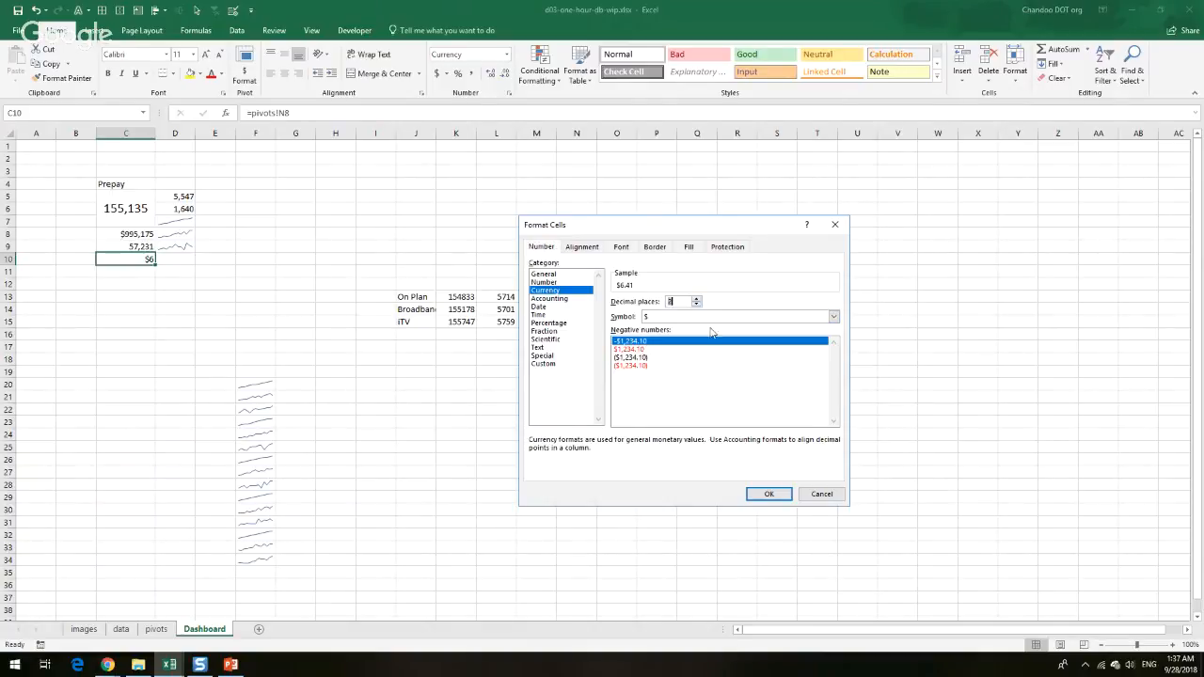
pyautogui.click(762, 494)
pyautogui.click(657, 497)
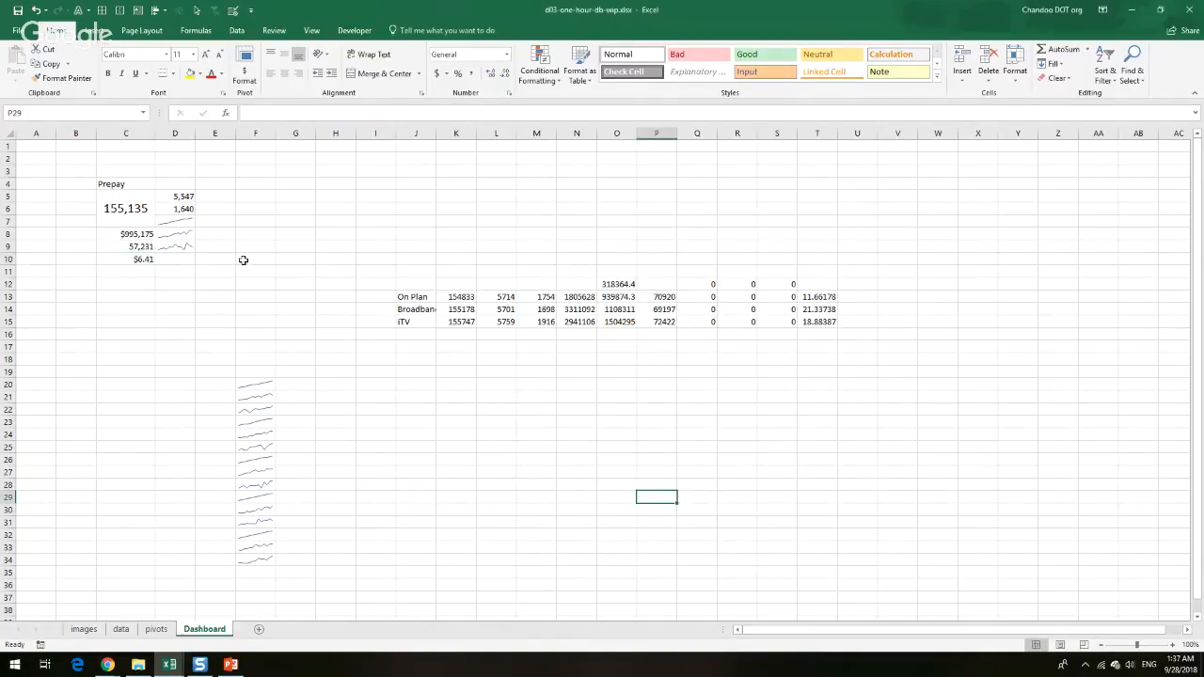
# Give the whole sparkline group, including D7:D9, a thicker line weight
pyautogui.click(168, 223)
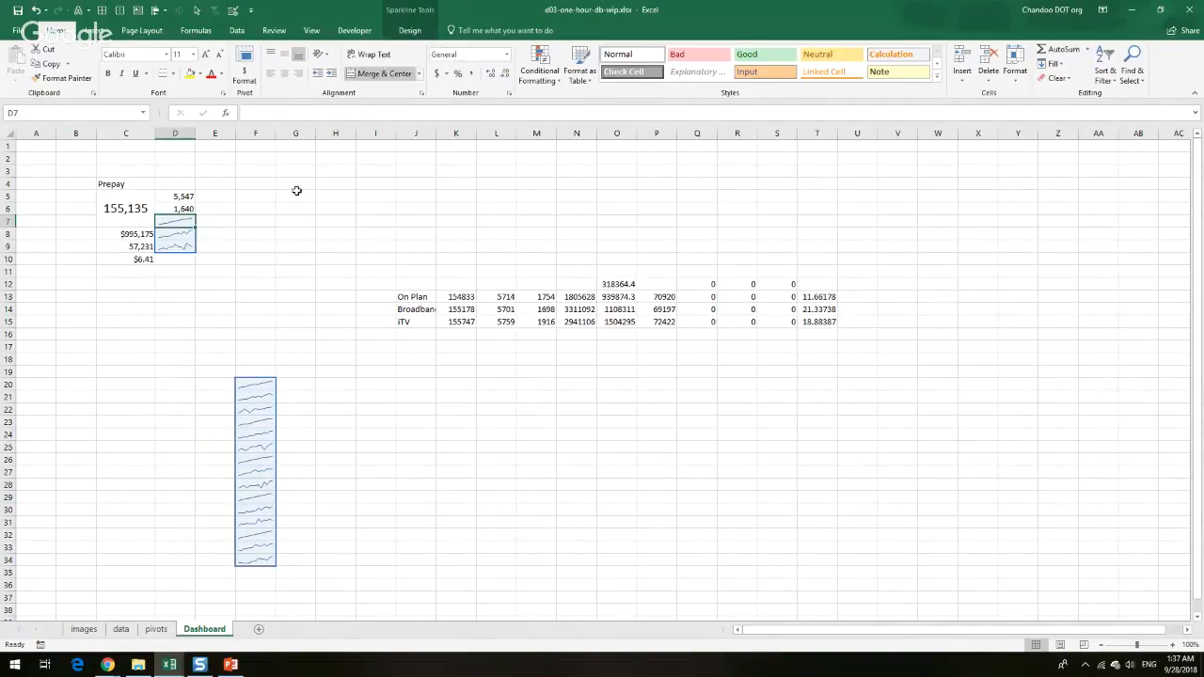
pyautogui.click(409, 30)
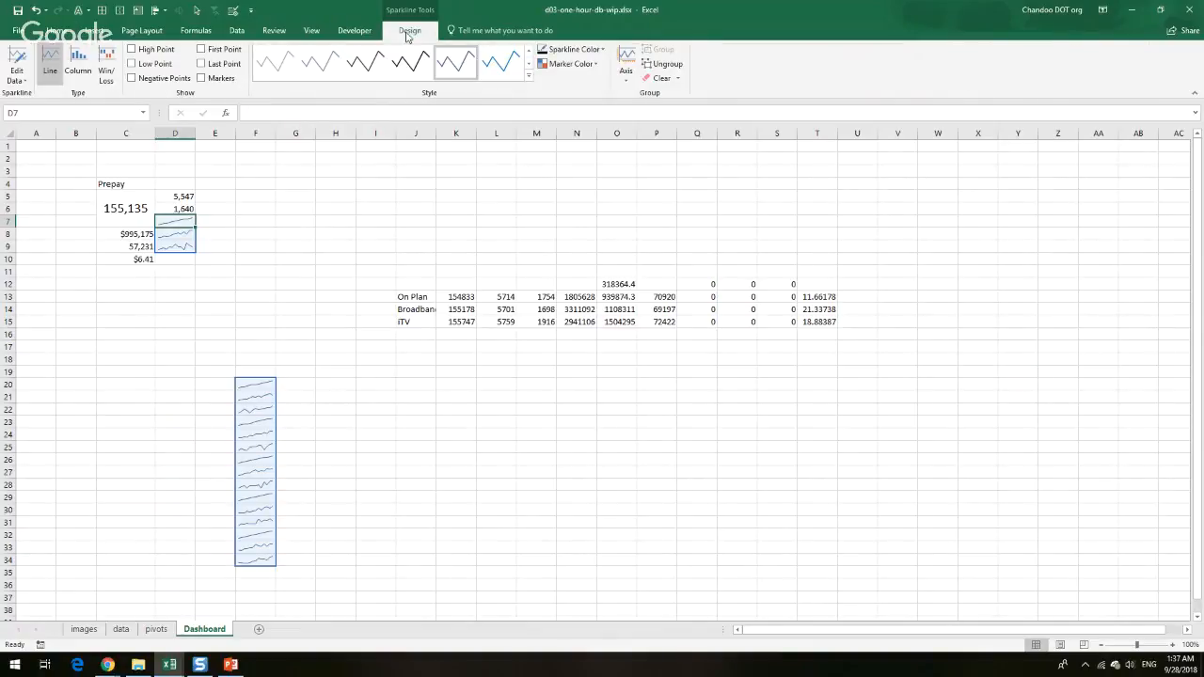
pyautogui.click(576, 50)
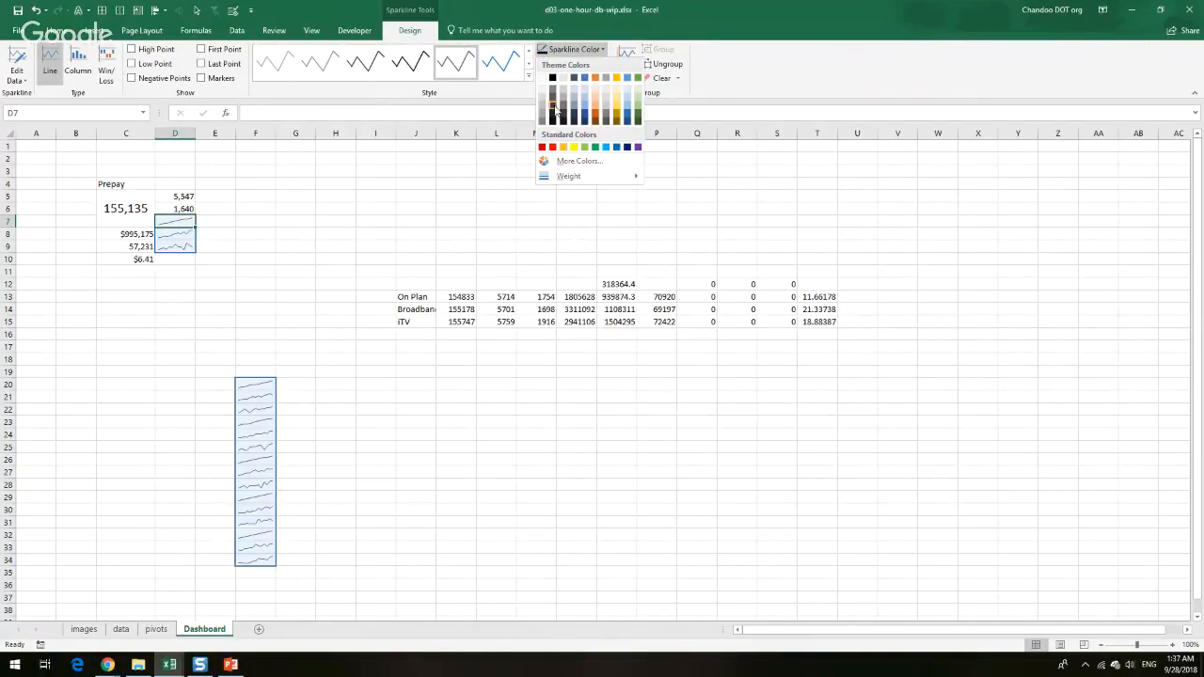
pyautogui.click(585, 76)
pyautogui.click(576, 50)
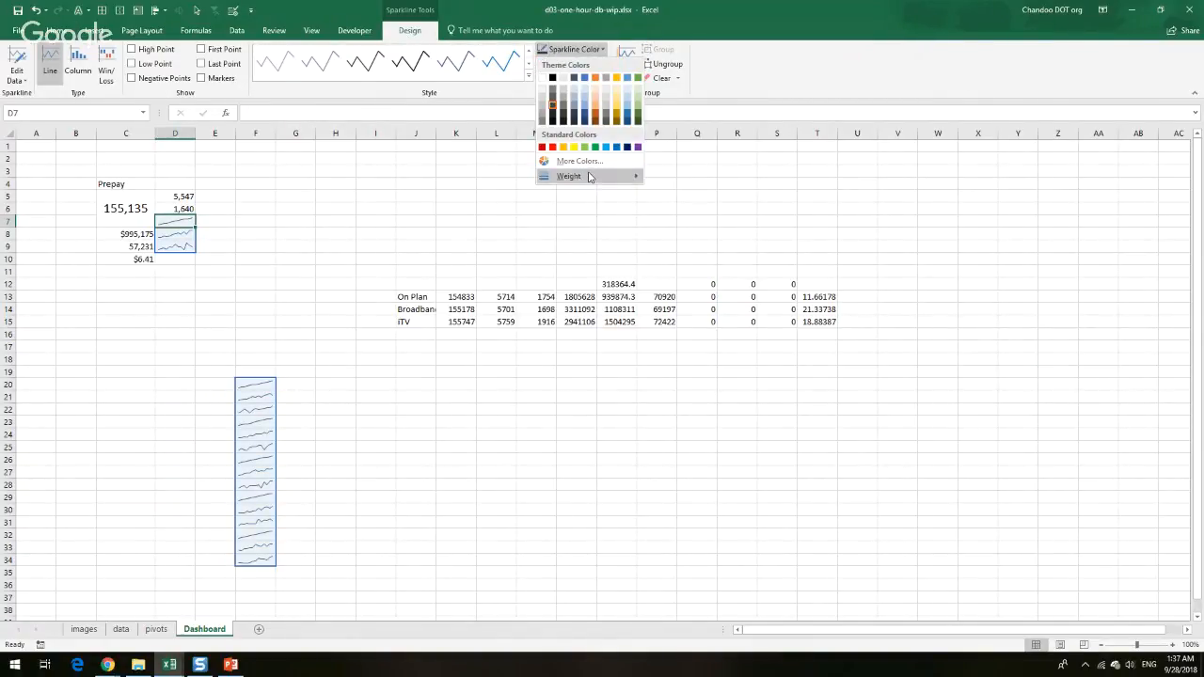
pyautogui.moveTo(592, 176)
pyautogui.click(683, 234)
pyautogui.click(414, 246)
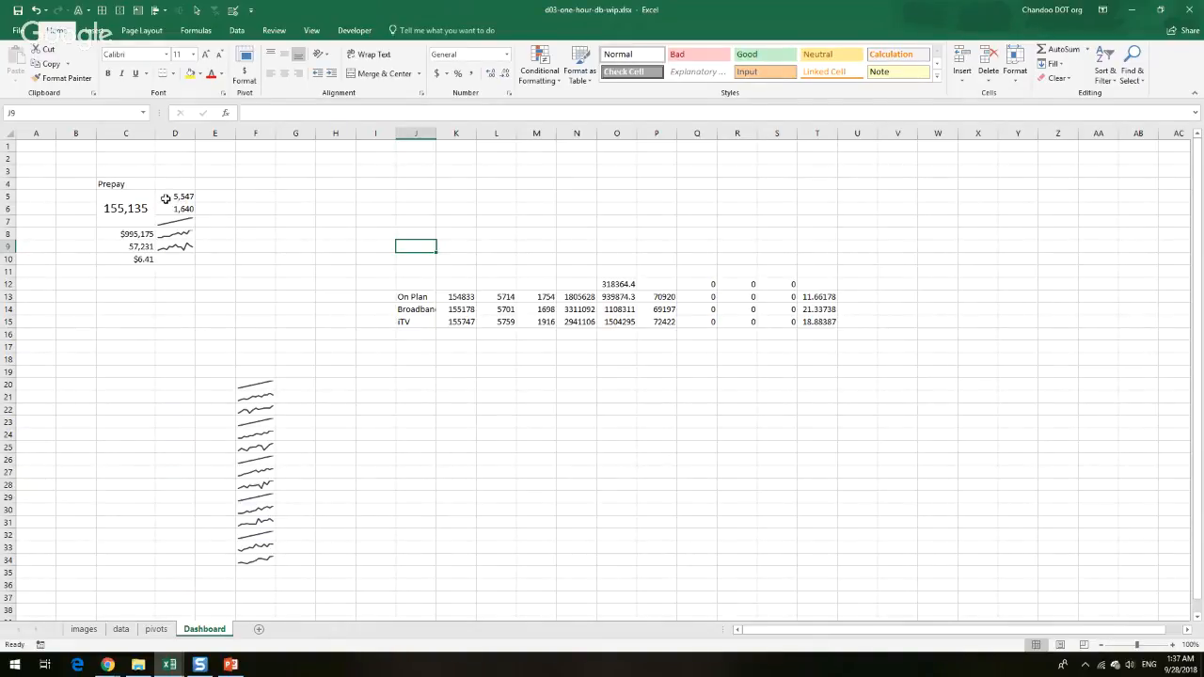
# Apply the green, yellow and red triangles icon set as conditional formatting to D5 and separately to D6
pyautogui.click(166, 198)
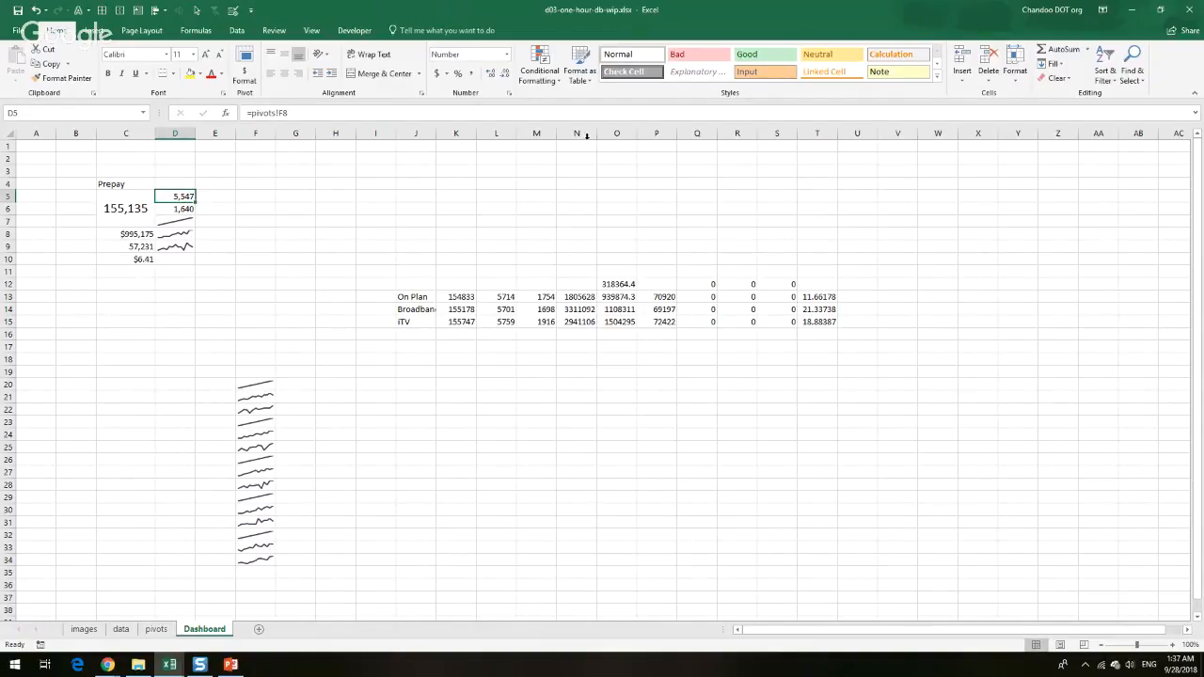
pyautogui.click(539, 68)
pyautogui.moveTo(602, 214)
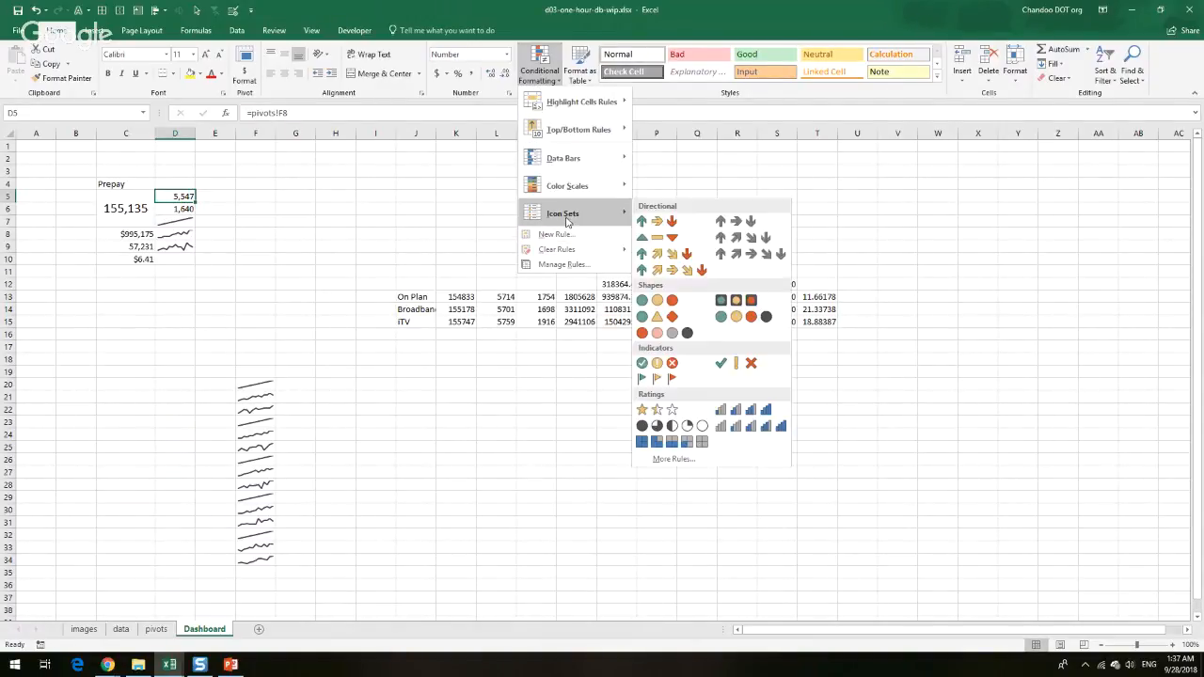
pyautogui.click(642, 244)
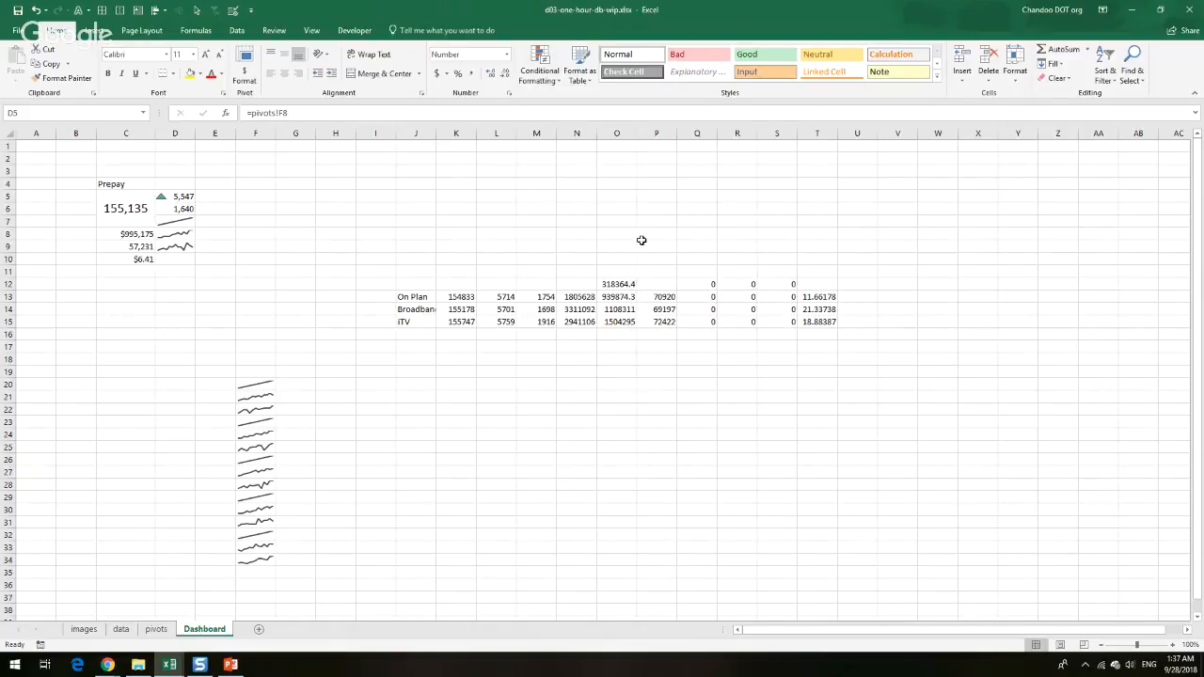
pyautogui.click(174, 213)
pyautogui.click(539, 66)
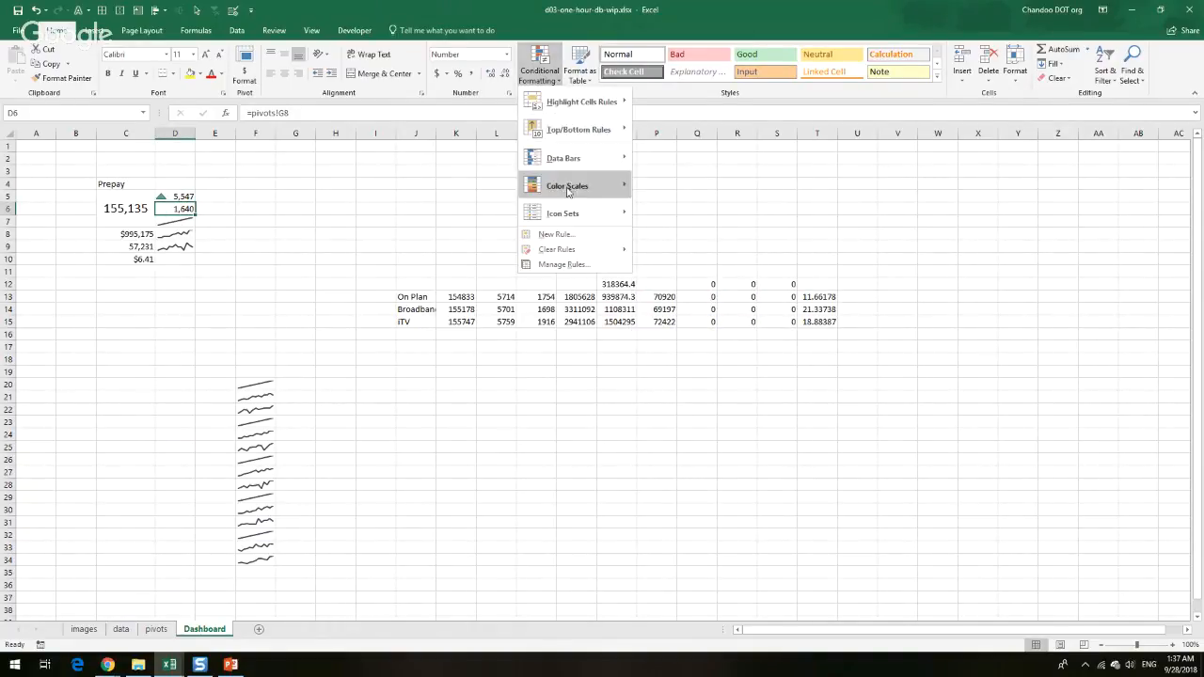
pyautogui.moveTo(572, 174)
pyautogui.moveTo(575, 213)
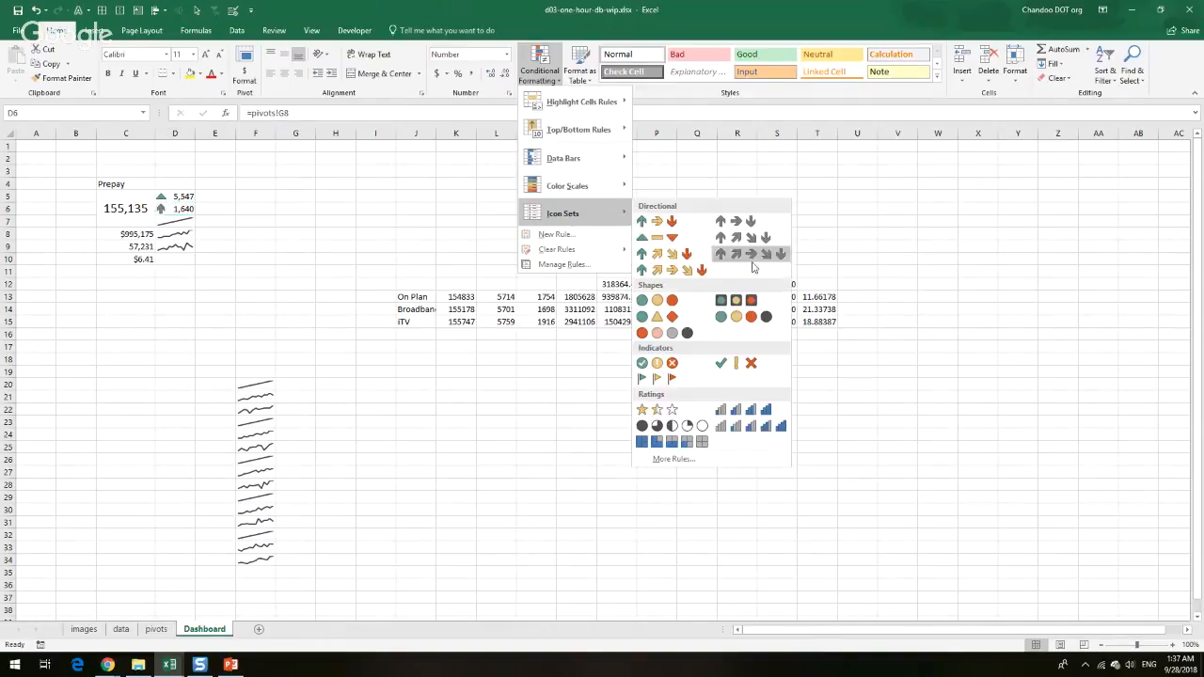
pyautogui.click(643, 243)
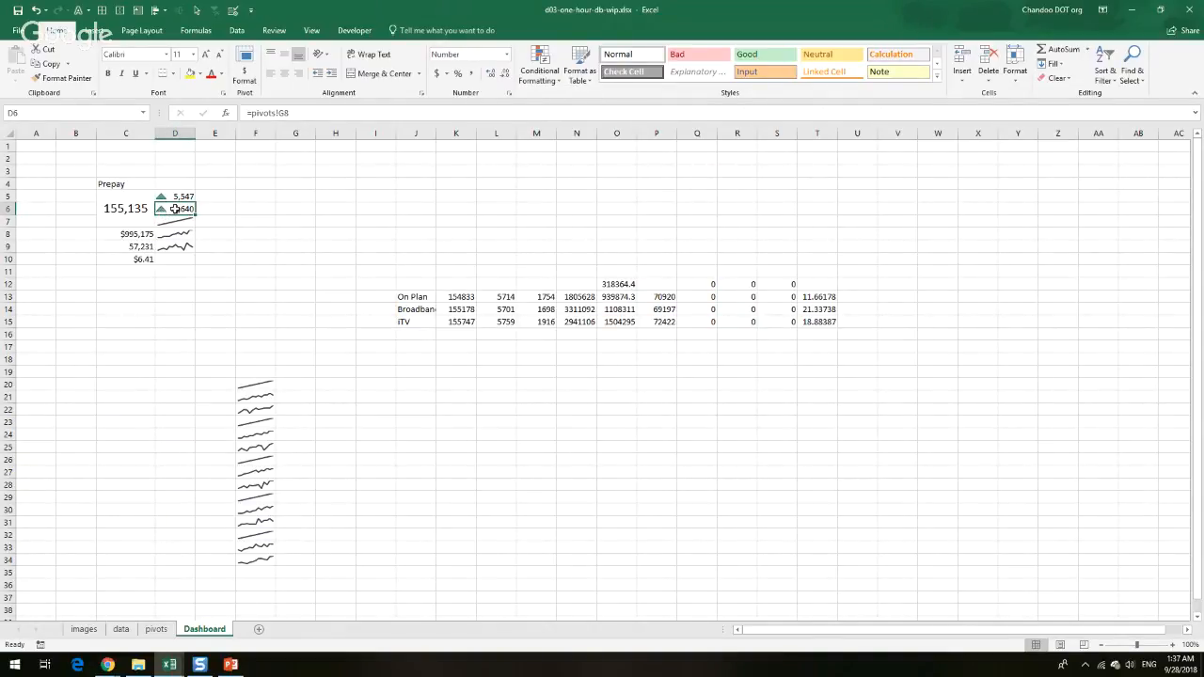
# Edit D6's icon set rule so values at or above 67 percent get the red down triangle
pyautogui.click(520, 82)
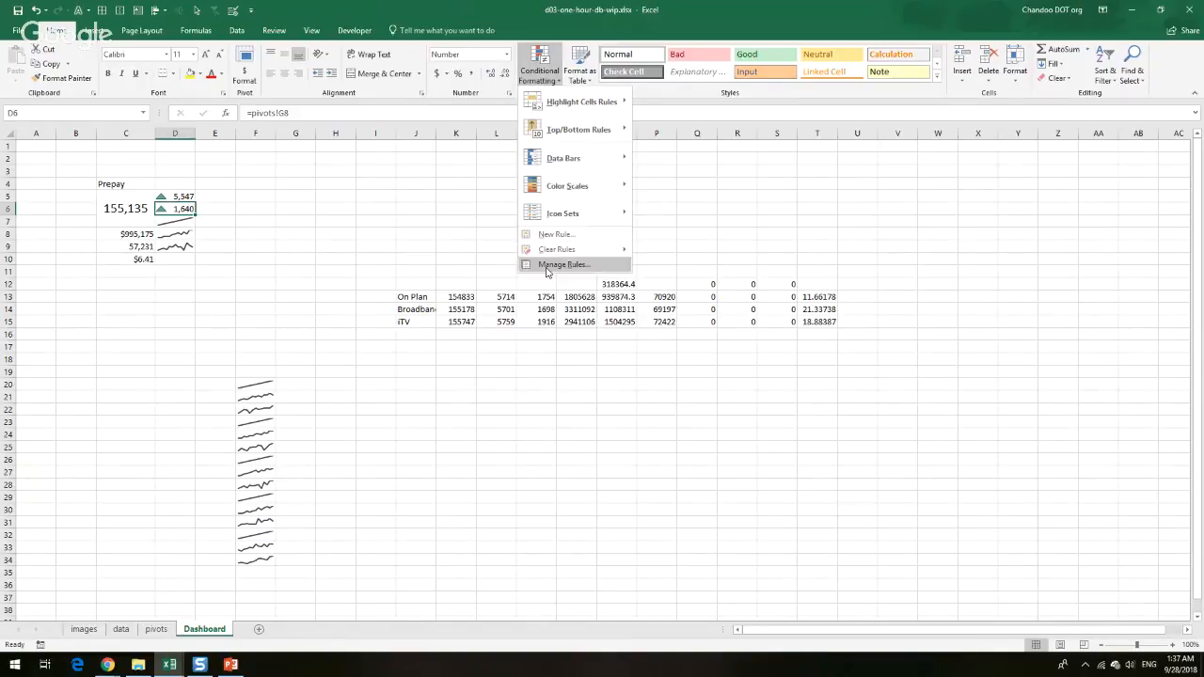
pyautogui.click(541, 273)
pyautogui.doubleClick(555, 369)
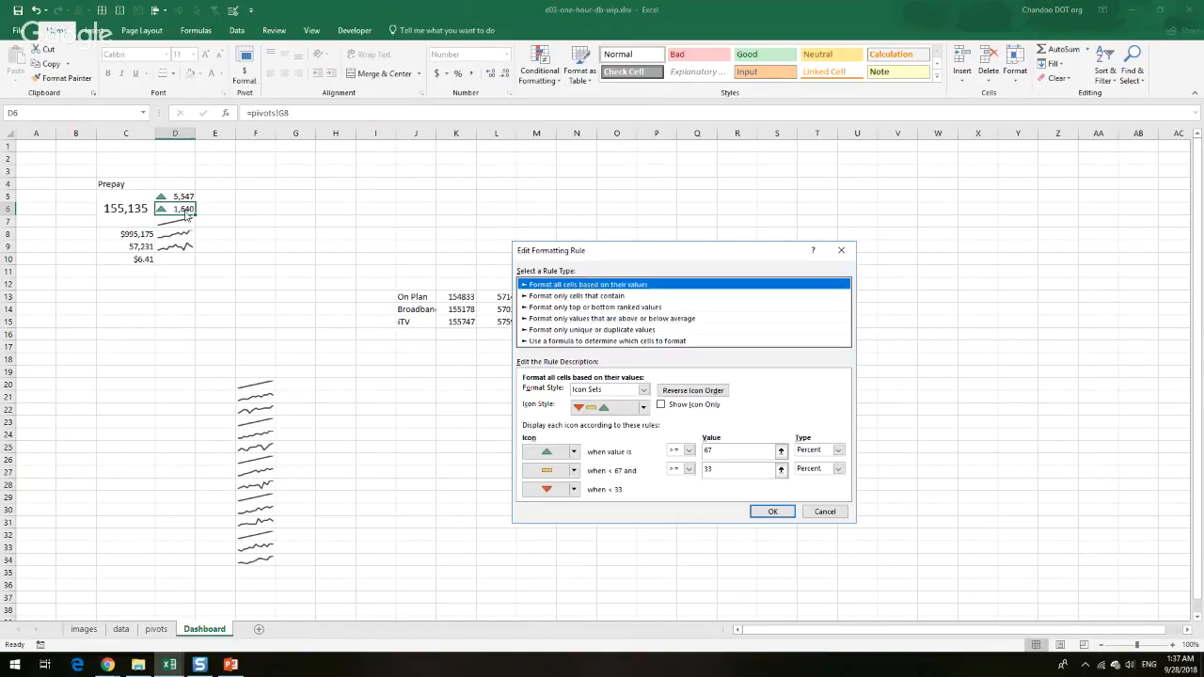
pyautogui.click(564, 451)
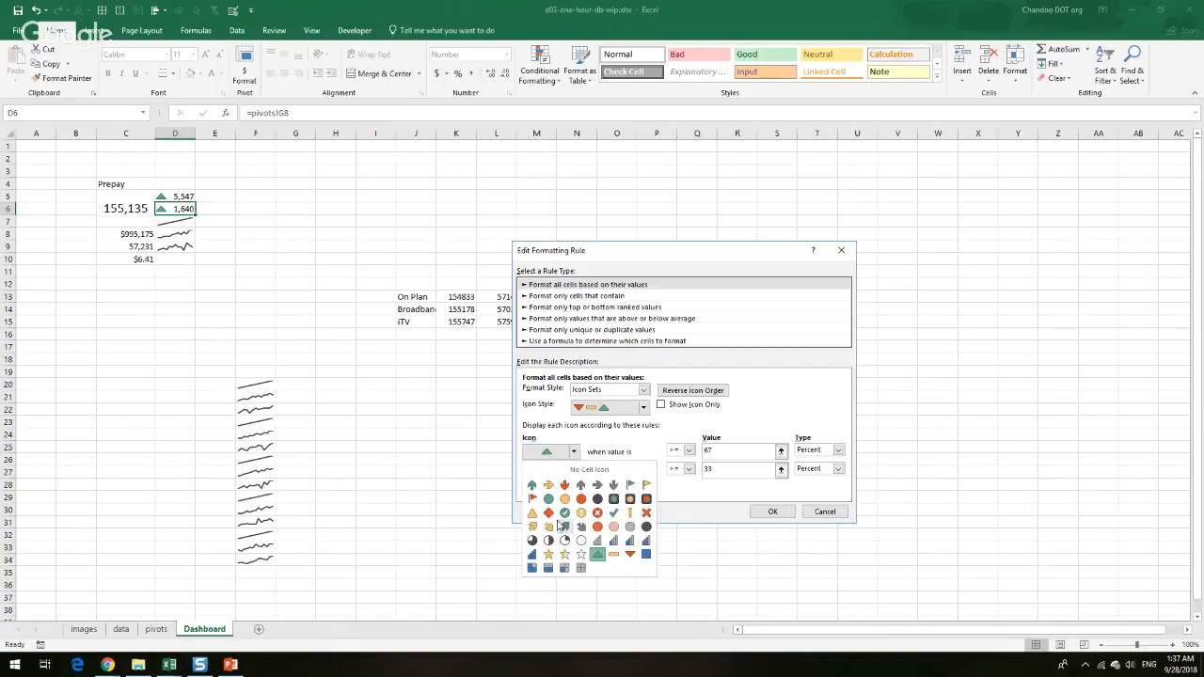
pyautogui.click(630, 555)
# Set the middle and lowest icons of D6's rule to No Cell Icon and apply the rule
pyautogui.click(574, 470)
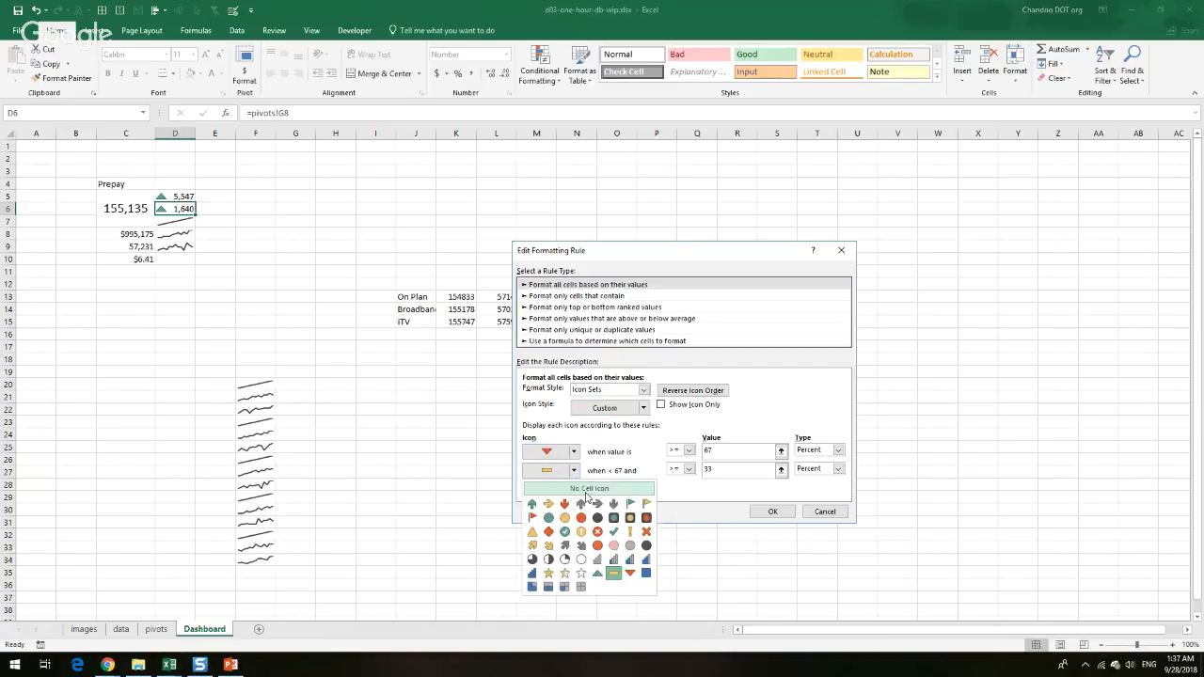
pyautogui.click(586, 489)
pyautogui.click(574, 489)
pyautogui.click(588, 507)
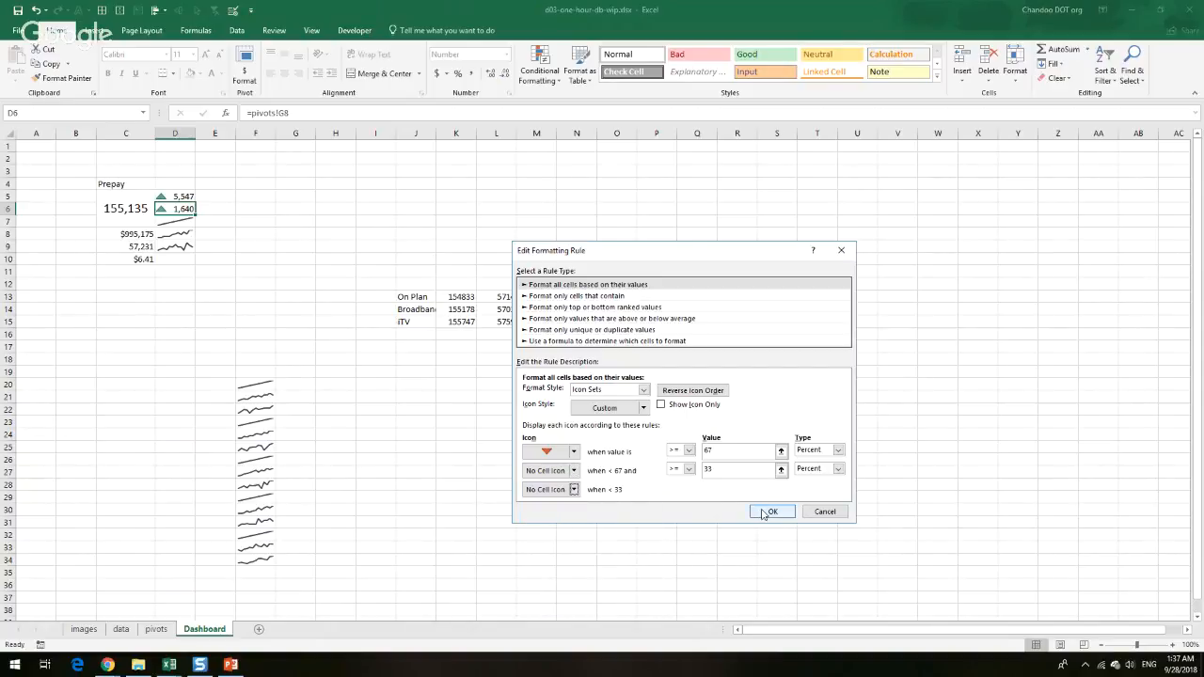
pyautogui.click(767, 512)
pyautogui.click(851, 464)
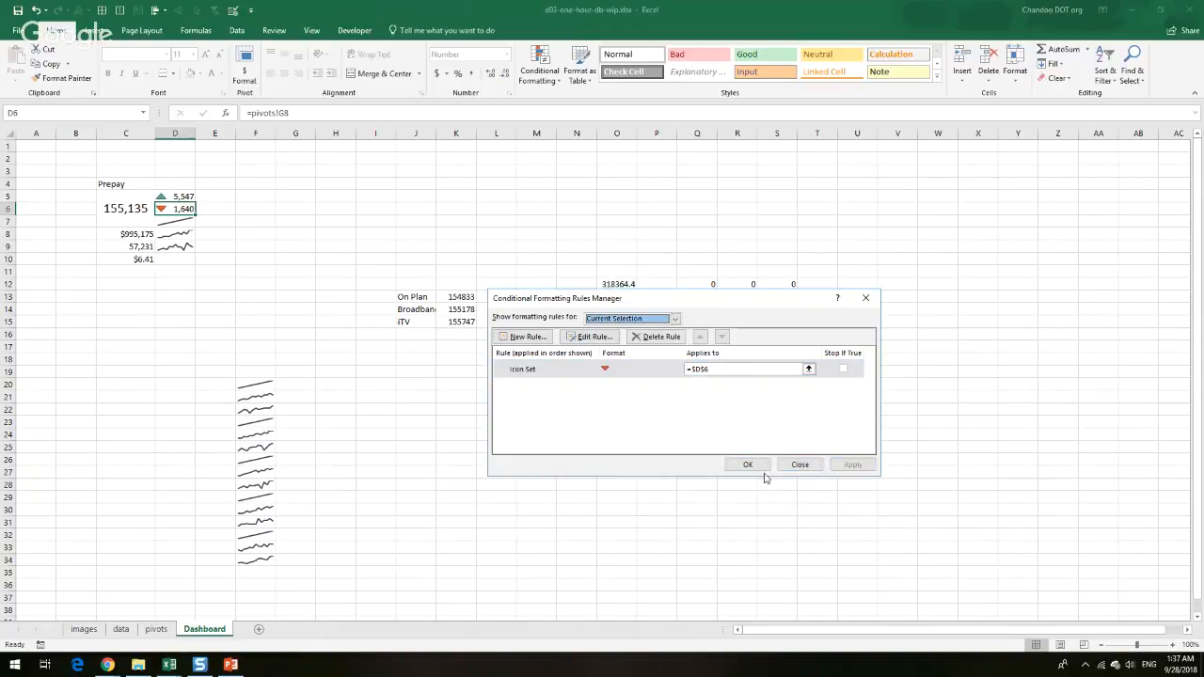
pyautogui.click(748, 465)
pyautogui.click(288, 195)
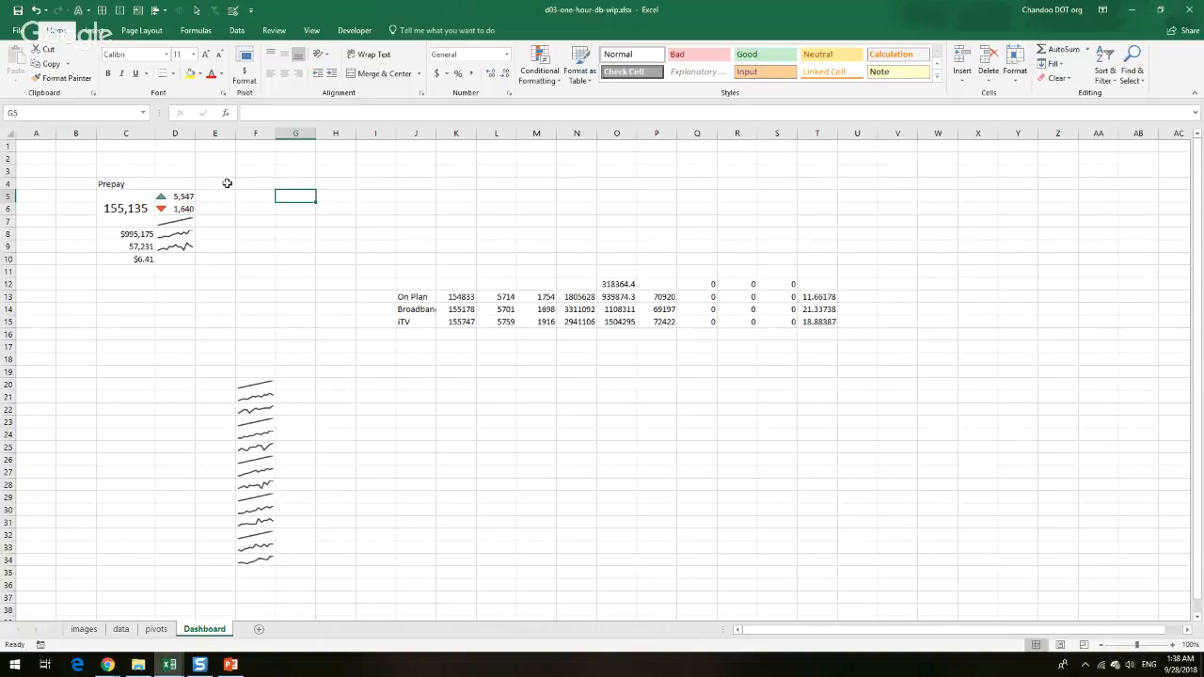
# Fill the Prepay header cells C4:D4 with light grey and make the header text bold
pyautogui.moveTo(134, 188); pyautogui.dragTo(175, 184)
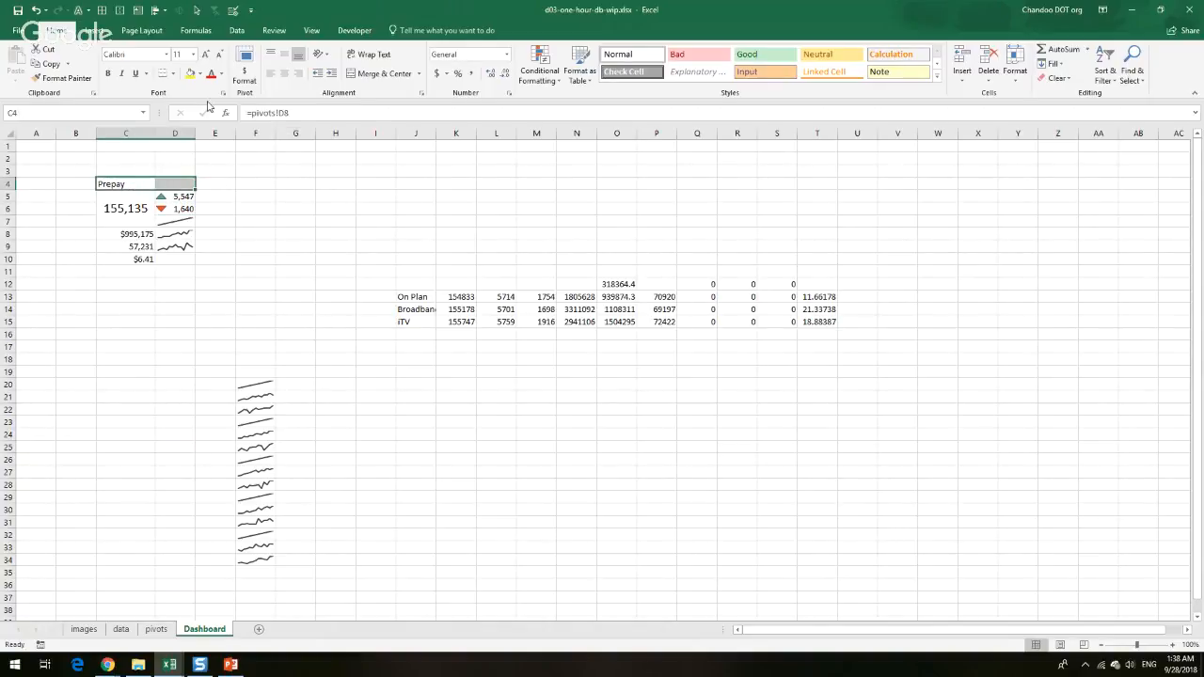
pyautogui.click(199, 74)
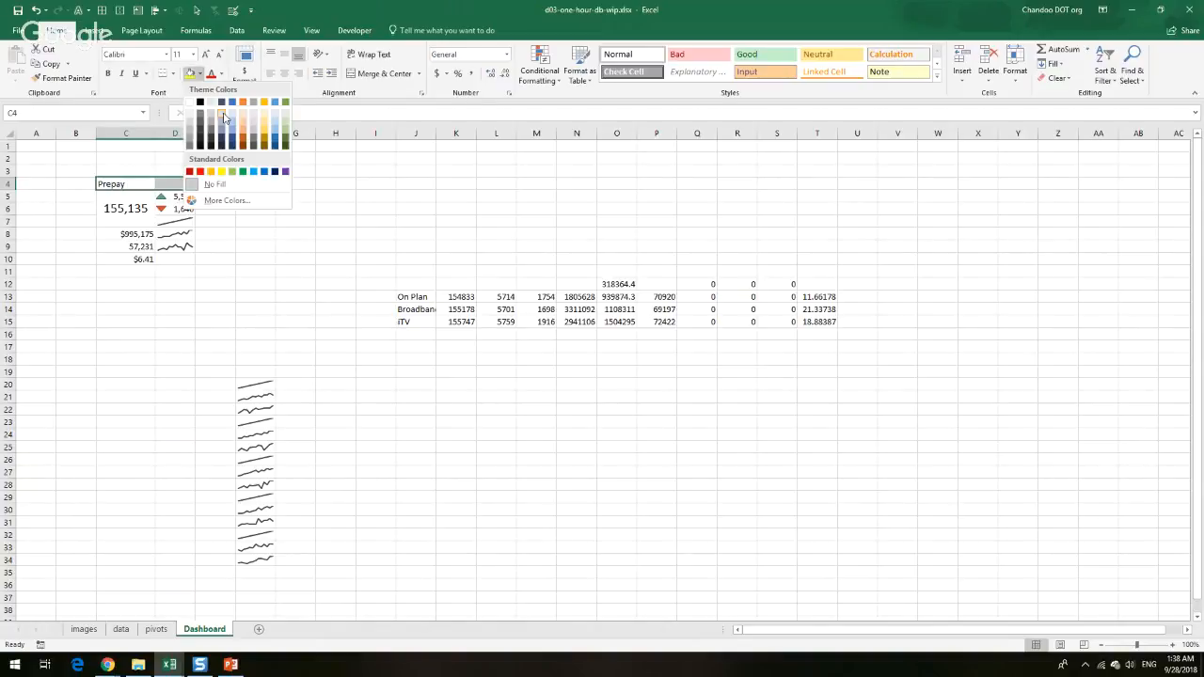
pyautogui.click(190, 113)
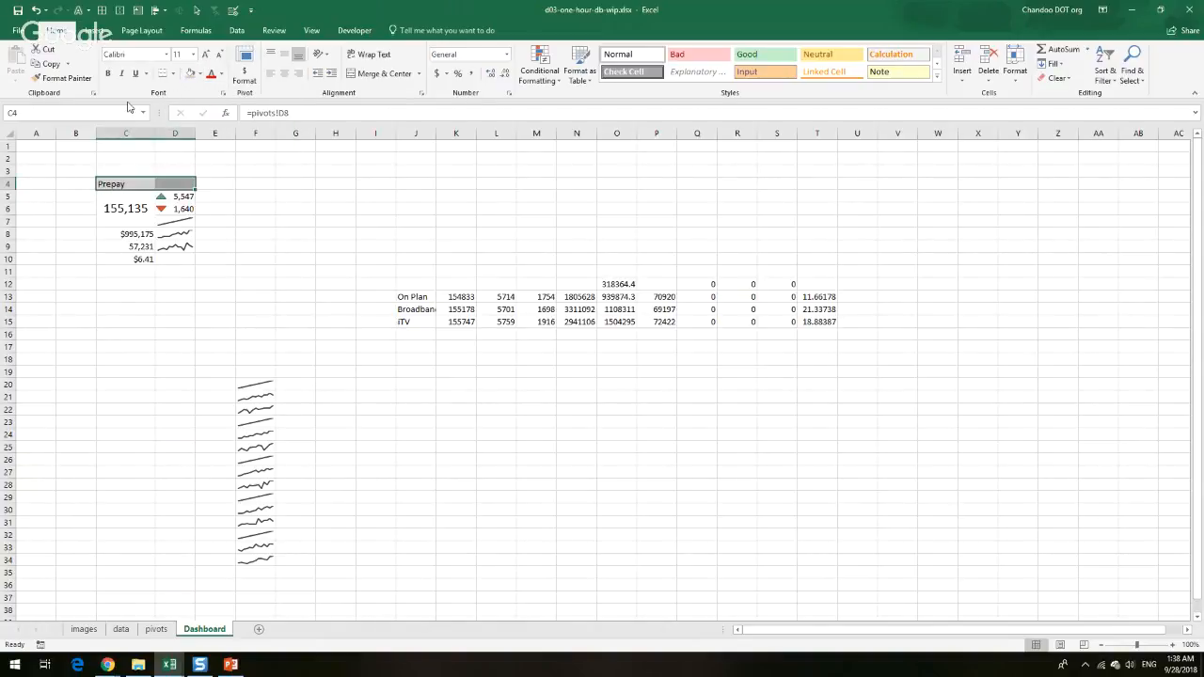
pyautogui.click(277, 226)
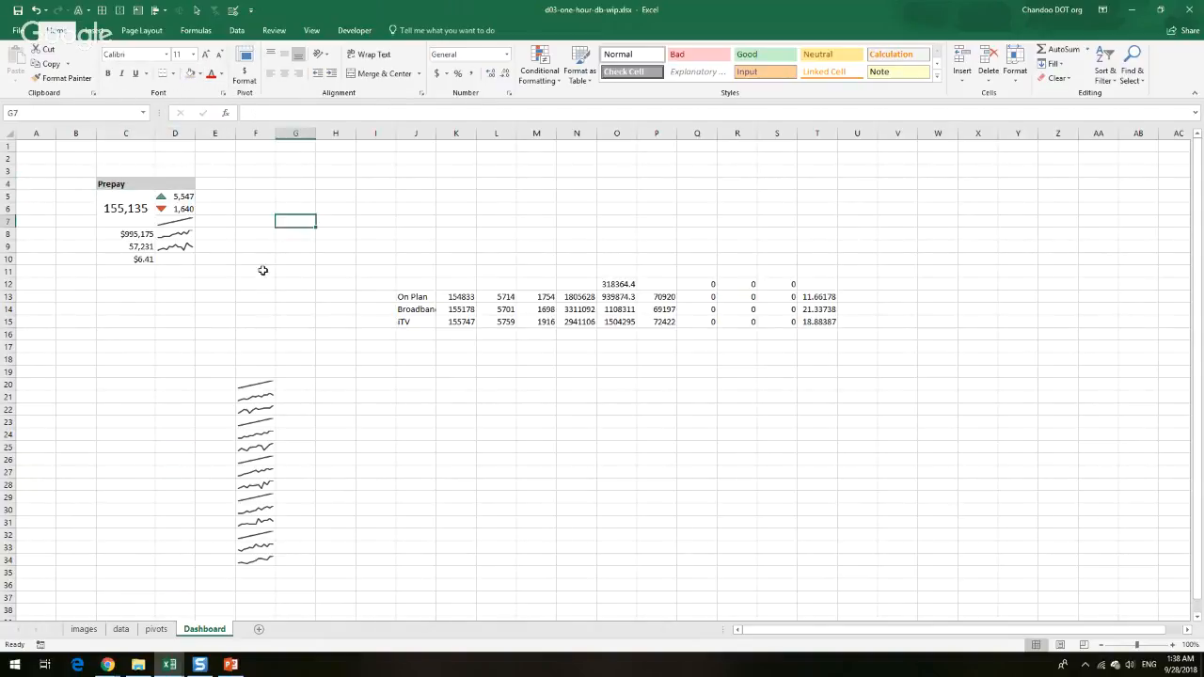
# Copy the two phone icons, the router and the monitor icon from the images sheet to B5 on the Dashboard sheet
pyautogui.click(84, 629)
pyautogui.click(81, 292)
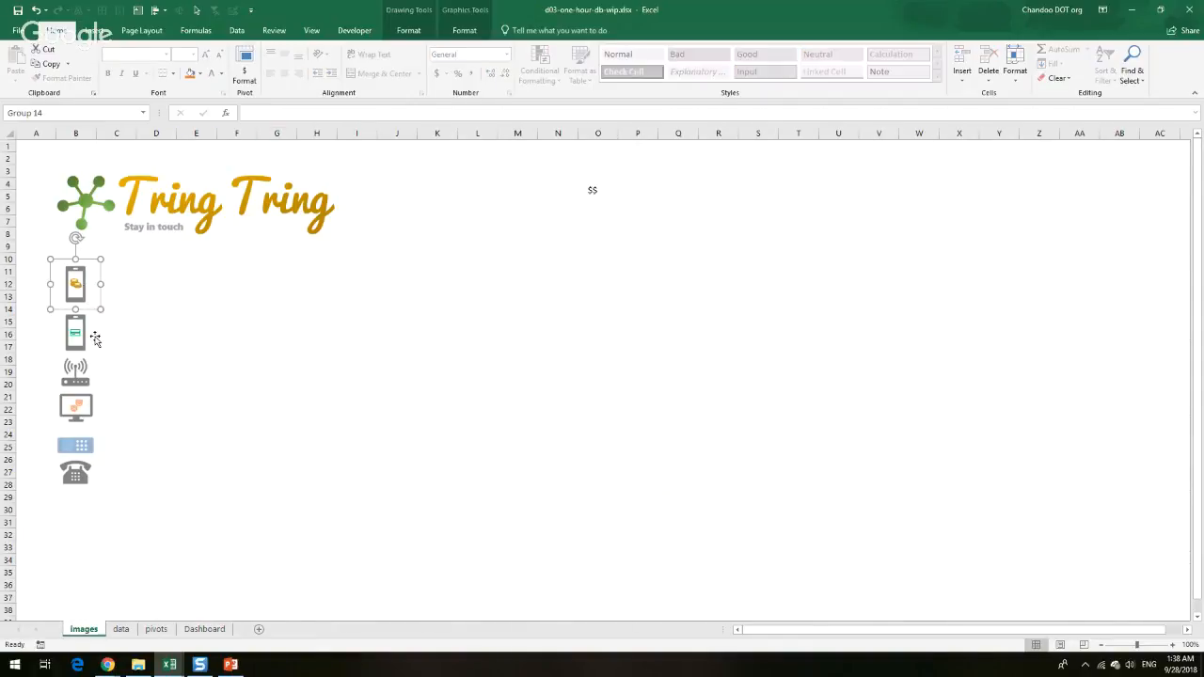
pyautogui.keyDown('ctrl'); pyautogui.click(85, 337); pyautogui.keyUp('ctrl')
pyautogui.keyDown('ctrl'); pyautogui.click(82, 380); pyautogui.keyUp('ctrl')
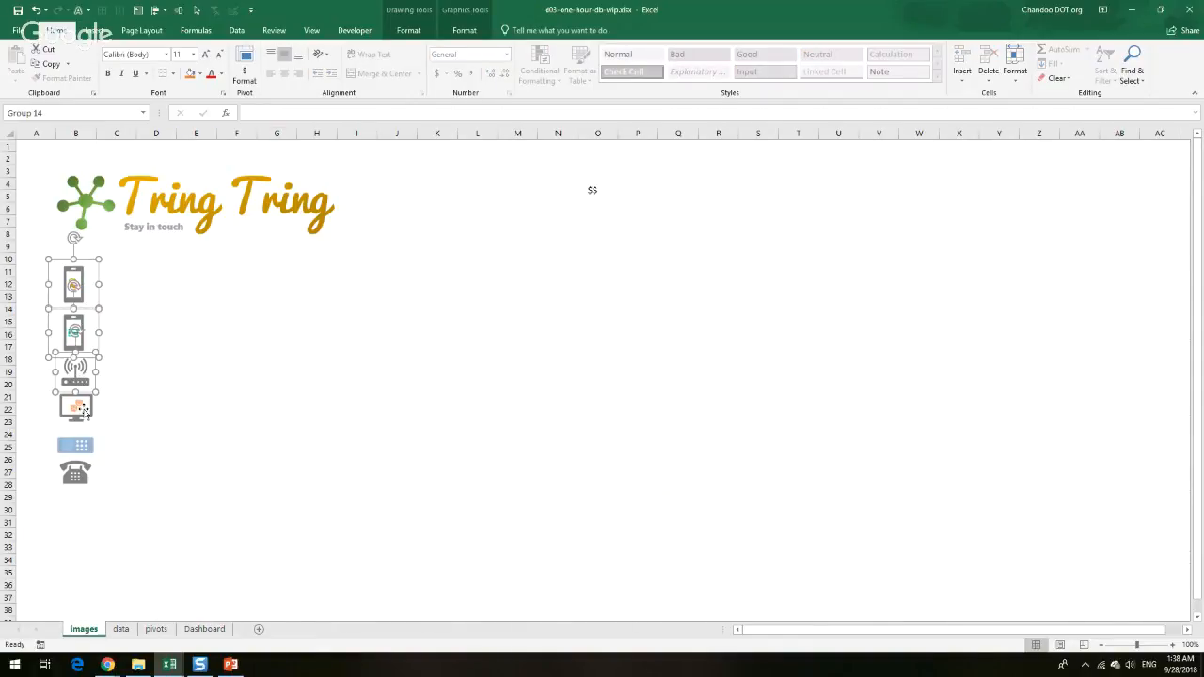
pyautogui.keyDown('ctrl'); pyautogui.click(85, 410); pyautogui.keyUp('ctrl')
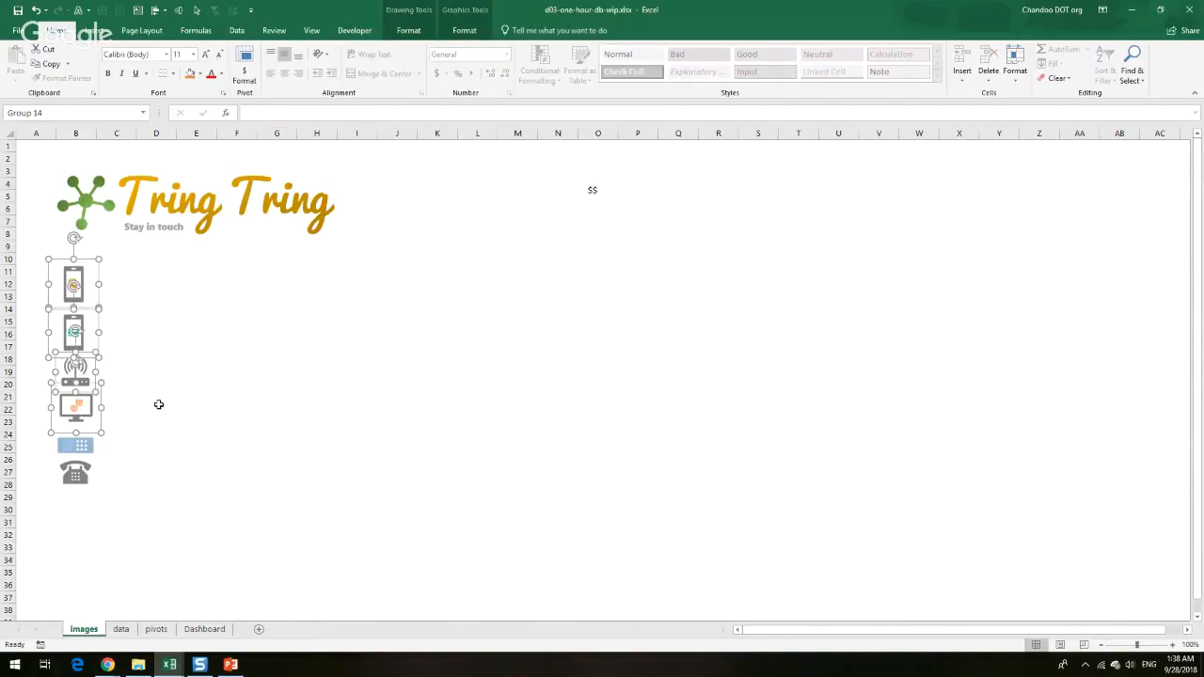
pyautogui.click(204, 629)
pyautogui.click(75, 196)
pyautogui.hotkey('ctrl', 'v')
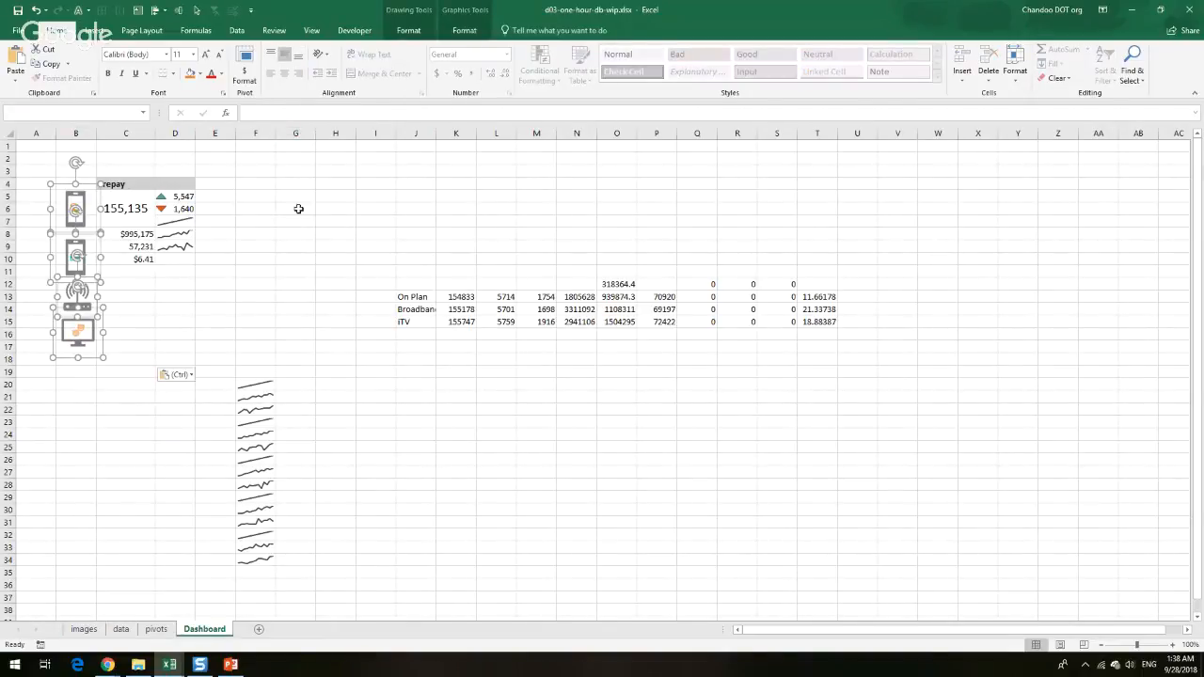
pyautogui.click(295, 208)
# Move the second phone, router and monitor icons down together so that the phone icon starts at row 12
pyautogui.click(75, 256)
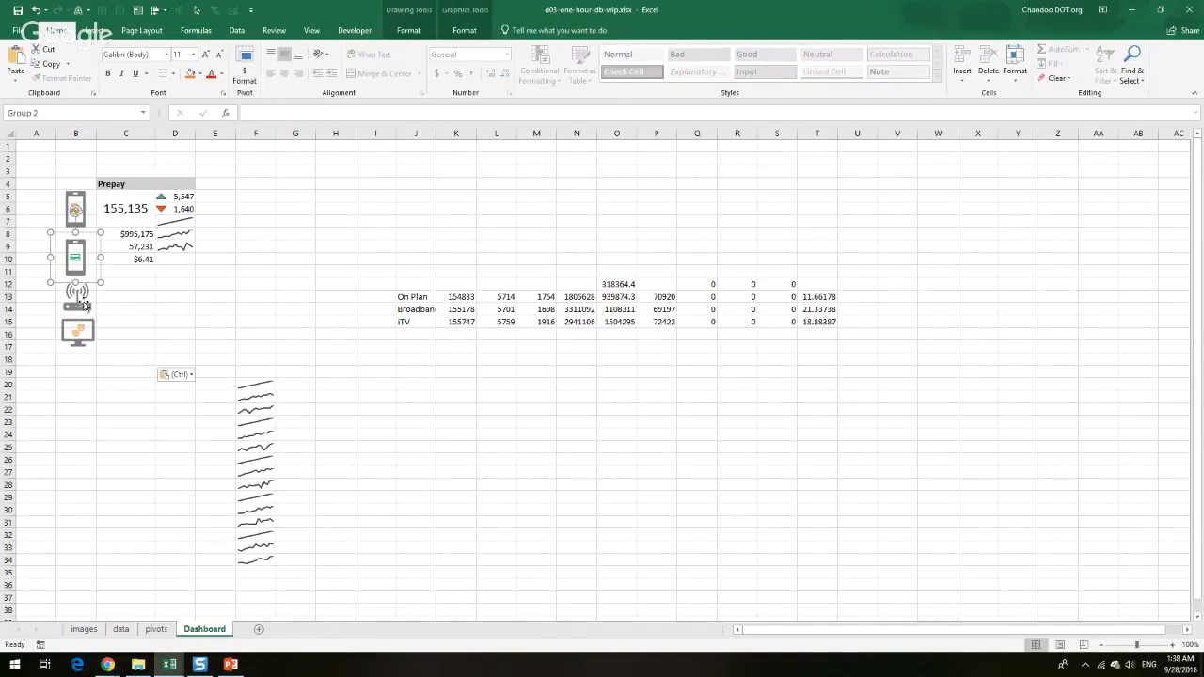
pyautogui.keyDown('ctrl'); pyautogui.click(81, 306); pyautogui.keyUp('ctrl')
pyautogui.keyDown('ctrl'); pyautogui.click(81, 337); pyautogui.keyUp('ctrl')
pyautogui.moveTo(81, 337); pyautogui.dragTo(79, 374)
pyautogui.click(277, 322)
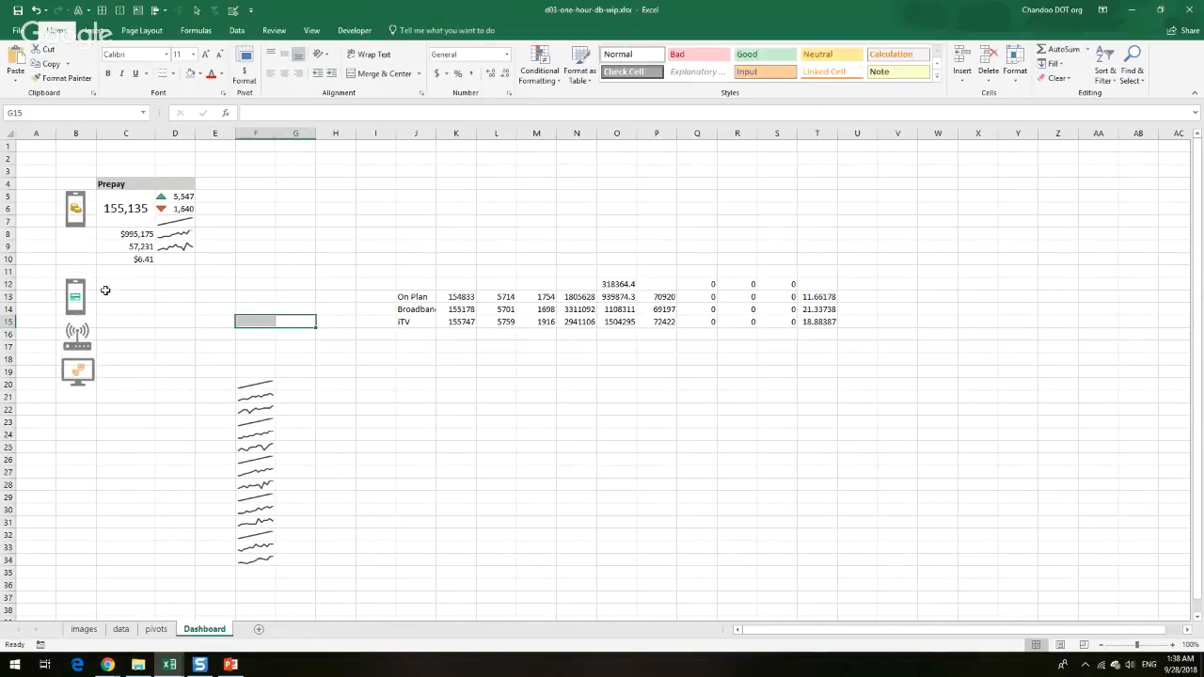
pyautogui.click(115, 283)
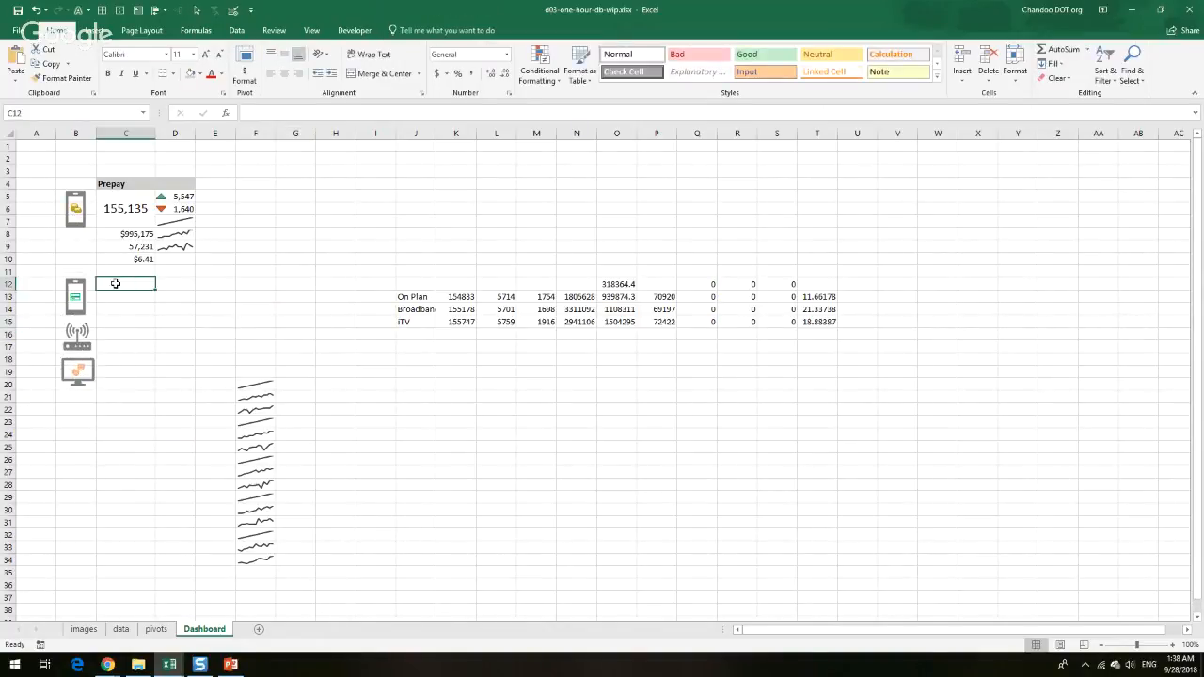
# Move the On Plan label to C12 and its values from K13, L13 and M13 to C13, D13 and D14
pyautogui.click(404, 295)
pyautogui.moveTo(398, 295); pyautogui.dragTo(137, 291)
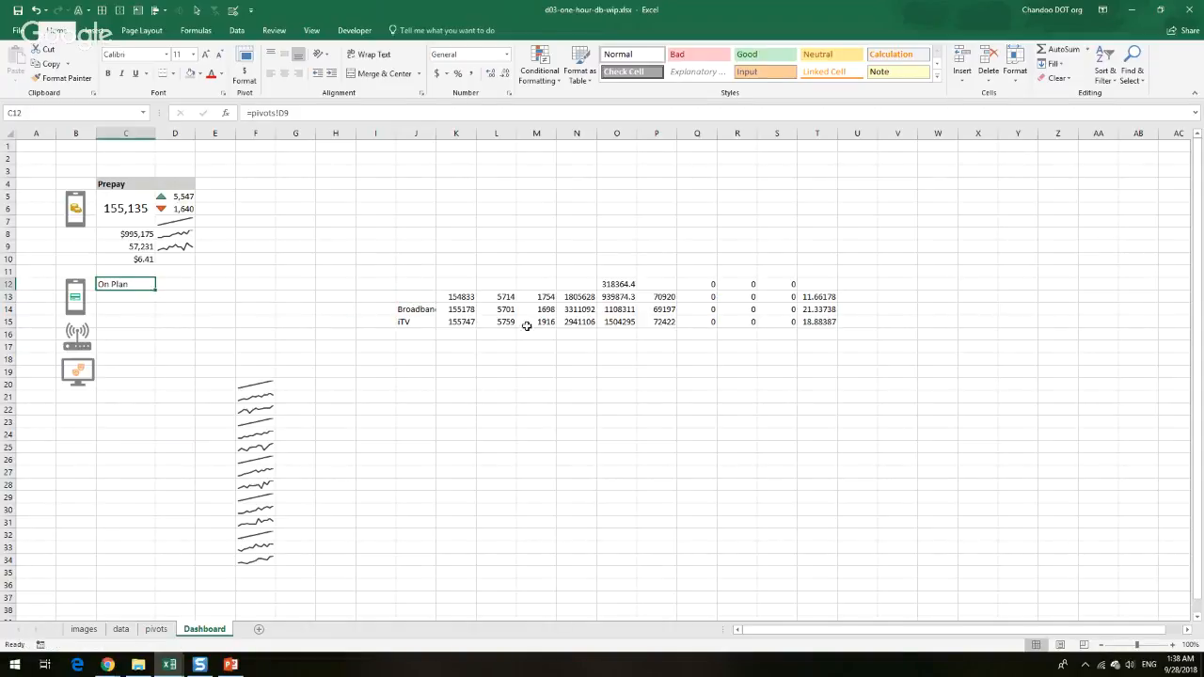
pyautogui.moveTo(461, 297)
pyautogui.mouseDown()
pyautogui.moveTo(529, 297)
pyautogui.moveTo(483, 297)
pyautogui.mouseUp()
pyautogui.moveTo(458, 297); pyautogui.dragTo(188, 318)
pyautogui.click(216, 301)
# Move the sparklines in F20:F22 to D15:D17, and the On Plan values from N13 and T13 to C16 and C17
pyautogui.click(536, 409)
pyautogui.moveTo(260, 385); pyautogui.dragTo(175, 348)
pyautogui.click(375, 358)
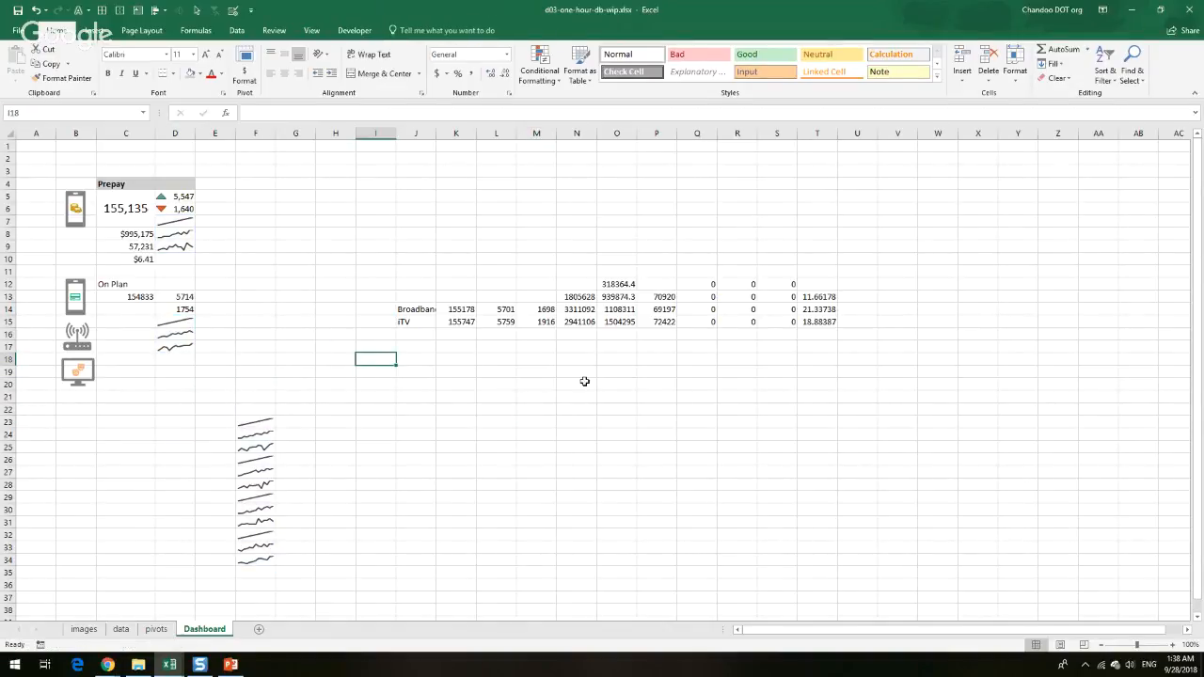
pyautogui.click(574, 297)
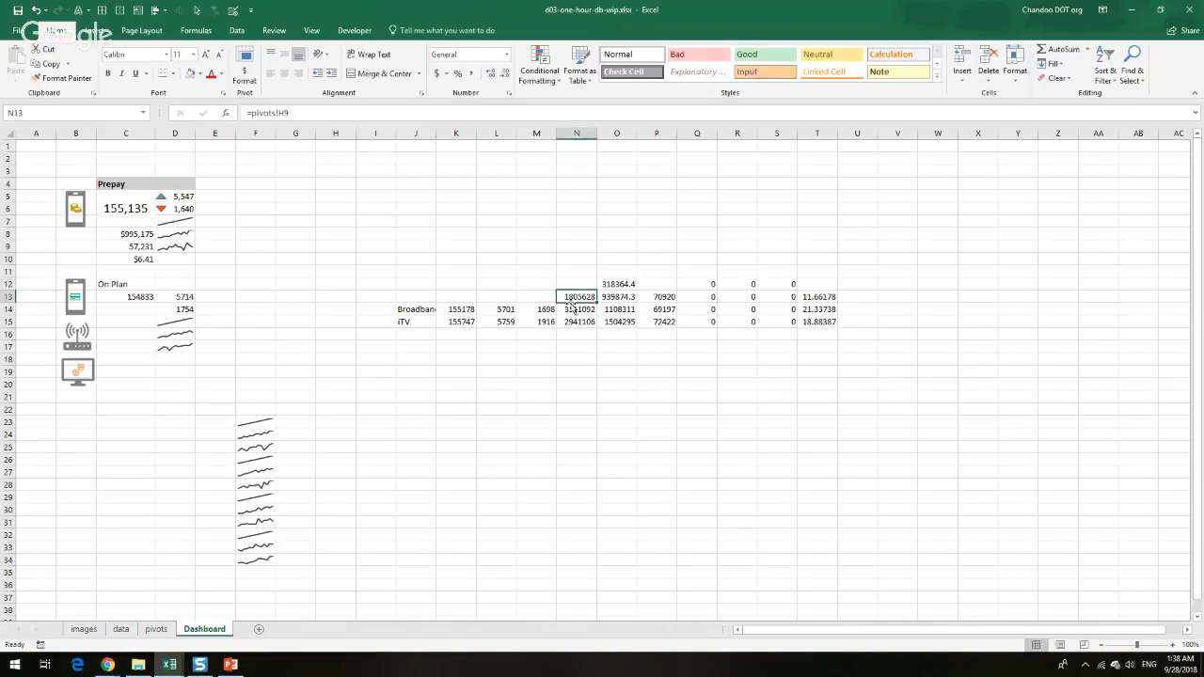
pyautogui.moveTo(574, 306); pyautogui.dragTo(119, 334)
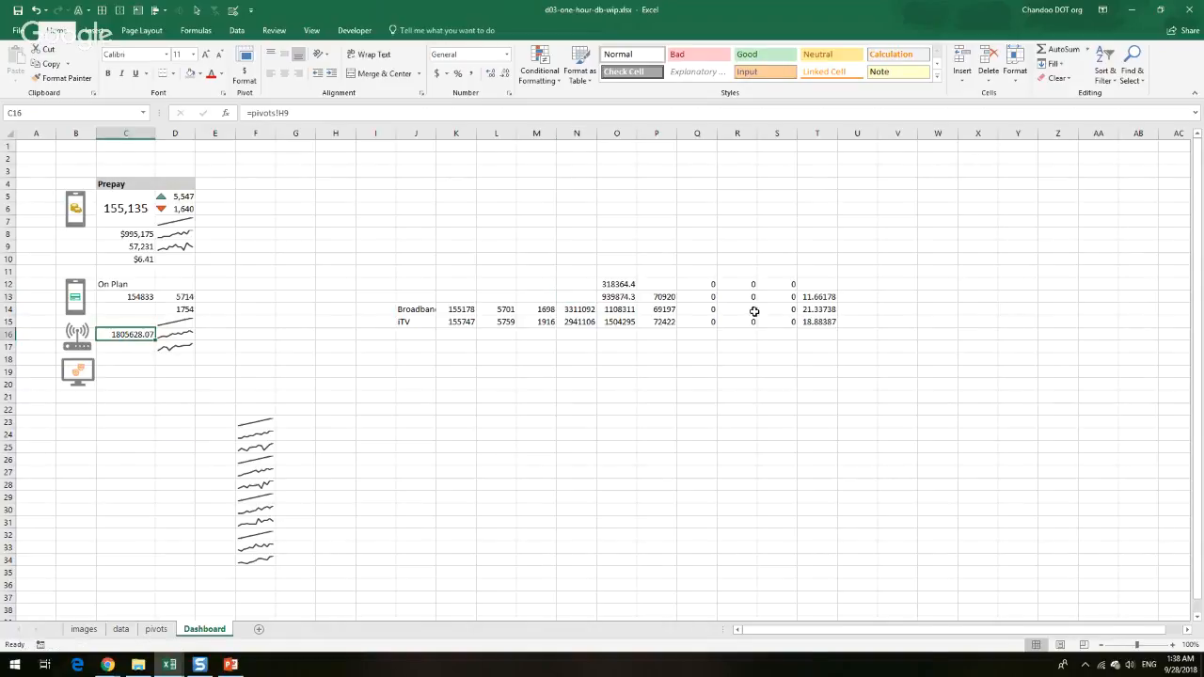
pyautogui.click(818, 297)
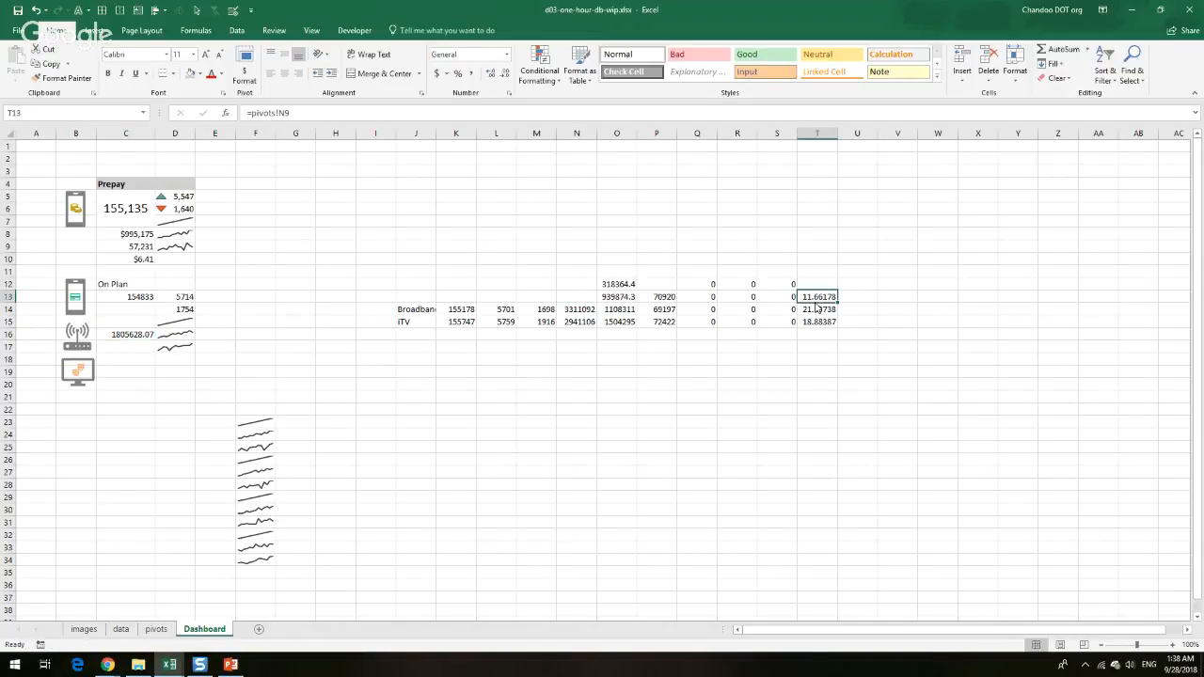
pyautogui.moveTo(817, 308); pyautogui.dragTo(77, 419)
# Move the router and monitor icons down together in column B so that the router starts at row 19
pyautogui.click(79, 351)
pyautogui.keyDown('ctrl'); pyautogui.click(80, 372); pyautogui.keyUp('ctrl')
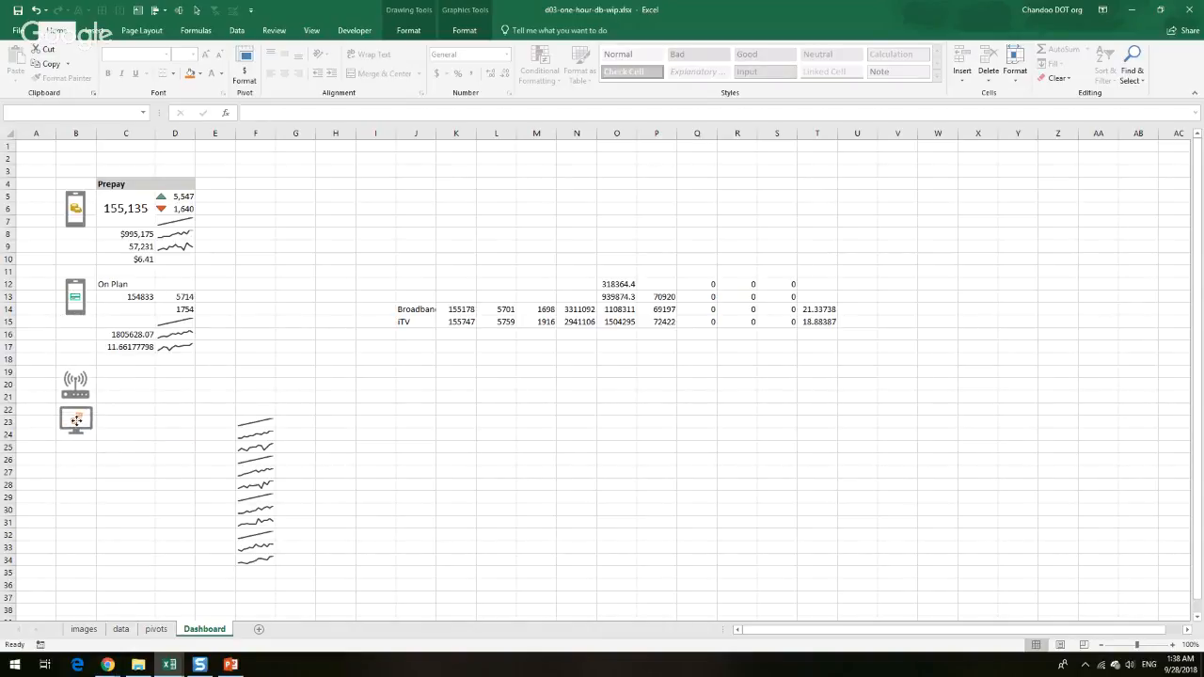
pyautogui.click(320, 400)
# Move the Broadband label to C19 and its values from K14, L14 and M14 to C20, D20 and D21
pyautogui.click(403, 308)
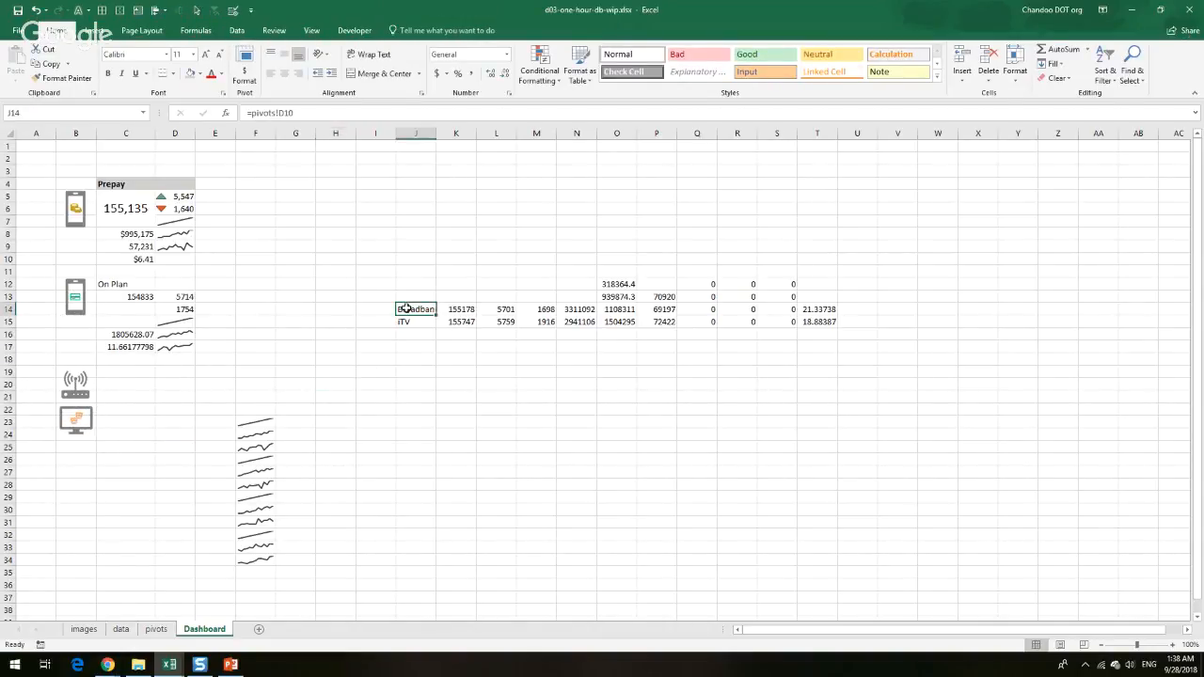
pyautogui.moveTo(409, 315); pyautogui.dragTo(127, 376)
pyautogui.click(462, 312)
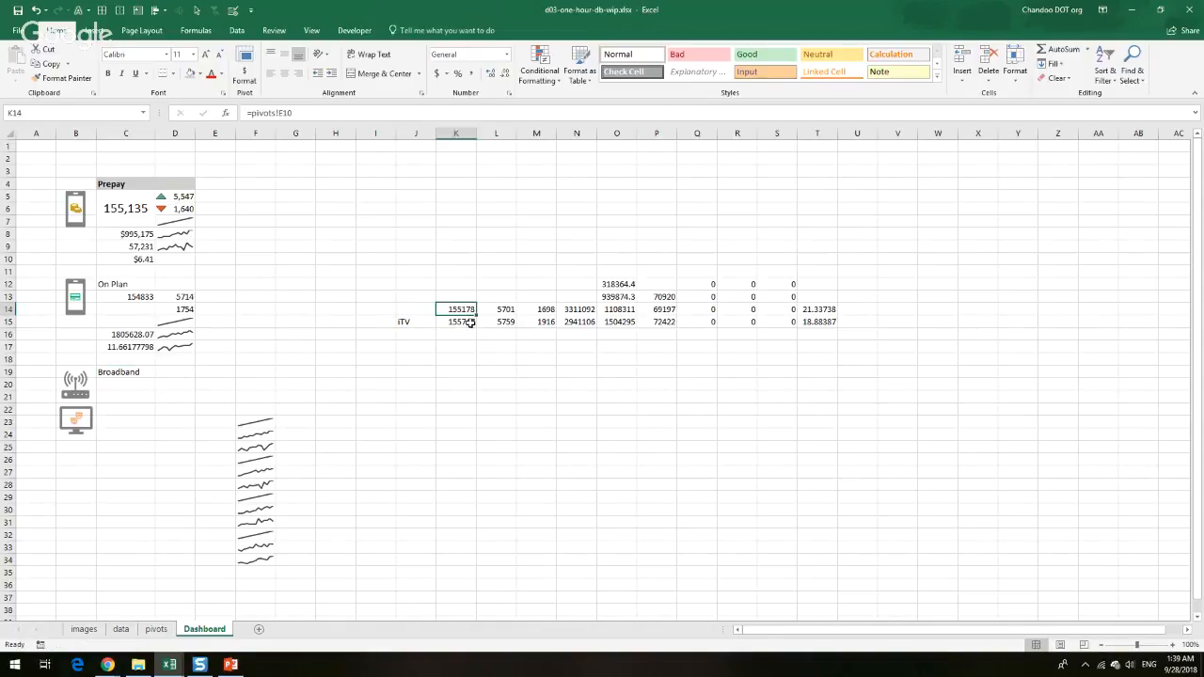
pyautogui.moveTo(529, 316); pyautogui.dragTo(183, 399)
pyautogui.click(223, 386)
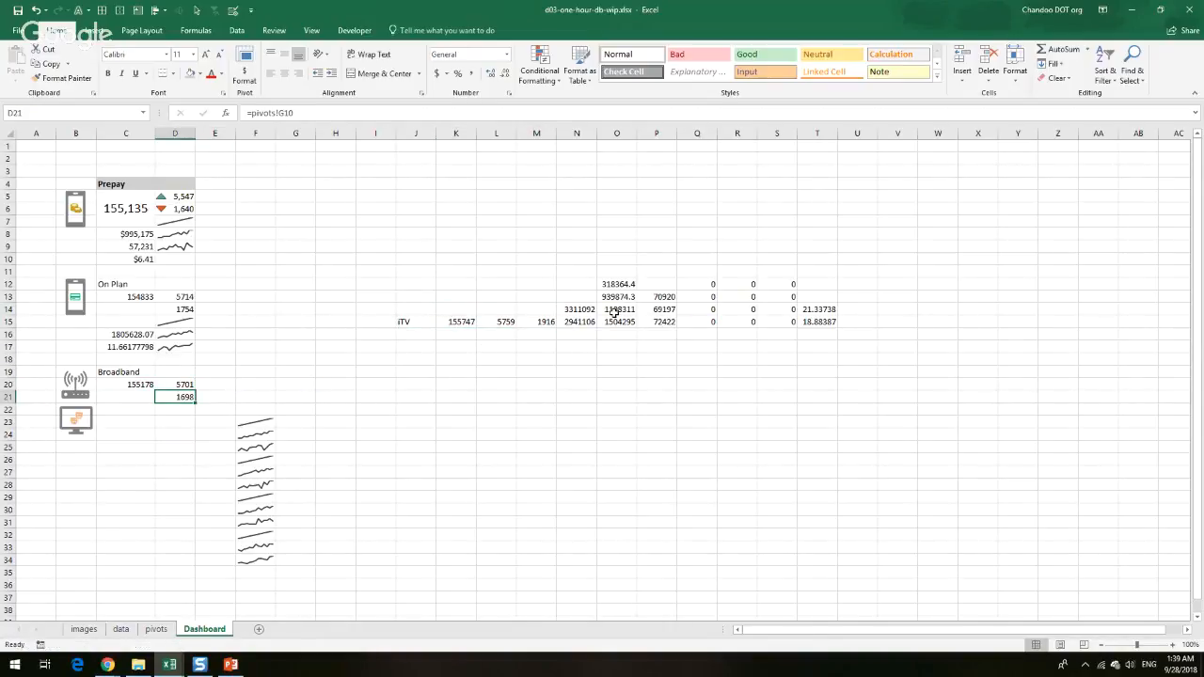
# Move the Broadband values from N14 and T14 to C23 and C24, and lower the monitor icon to row 26
pyautogui.click(576, 310)
pyautogui.moveTo(596, 316); pyautogui.dragTo(132, 431)
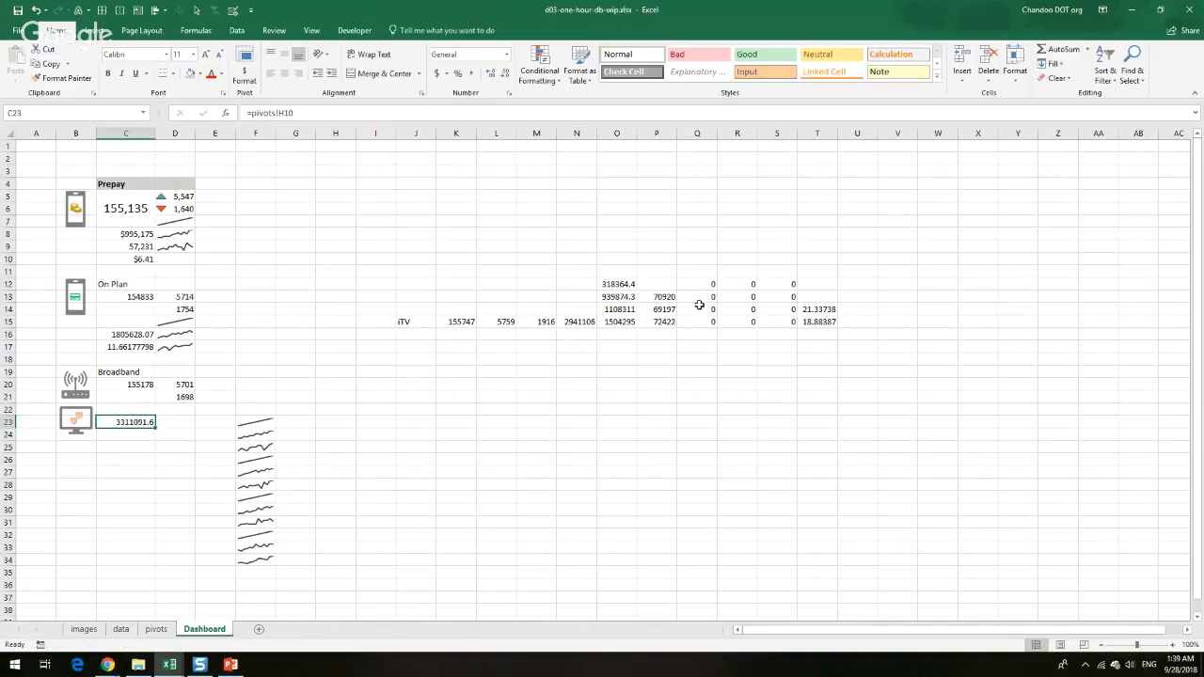
pyautogui.click(814, 313)
pyautogui.moveTo(815, 315)
pyautogui.mouseDown()
pyautogui.moveTo(132, 432)
pyautogui.moveTo(76, 423)
pyautogui.moveTo(71, 477)
pyautogui.moveTo(69, 462)
pyautogui.mouseUp()
# Move the iTV label to C26 and its values from K15, L15 and M15 to C27, D27 and D28
pyautogui.click(414, 321)
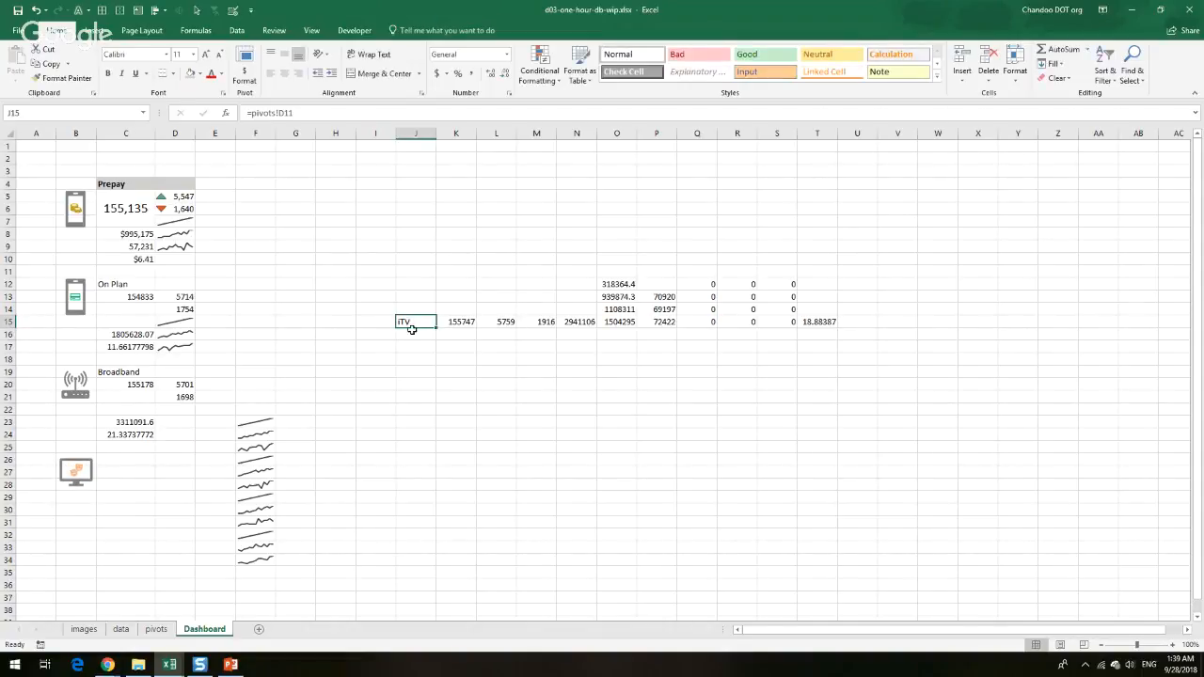
pyautogui.moveTo(406, 323); pyautogui.dragTo(145, 461)
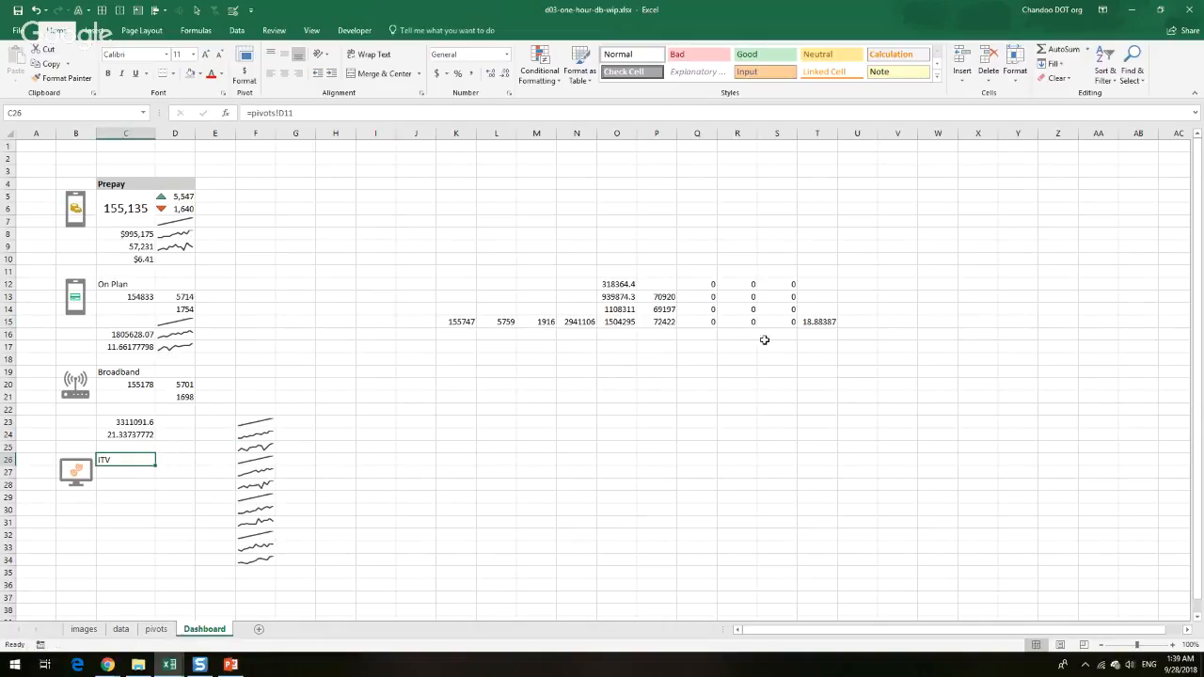
pyautogui.moveTo(467, 325); pyautogui.dragTo(188, 491)
pyautogui.click(216, 479)
# Fill out the iTV block by moving the N15 value to C30, P13 to C31 and T15 to C32
pyautogui.click(571, 322)
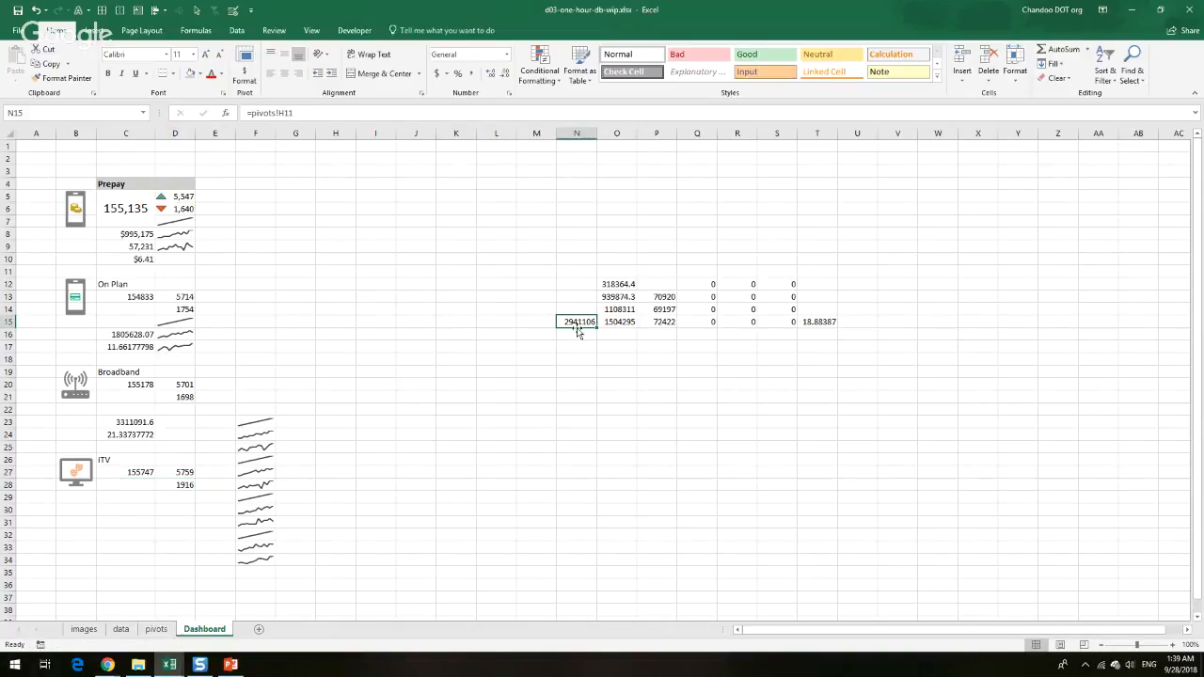
pyautogui.moveTo(581, 329); pyautogui.dragTo(141, 518)
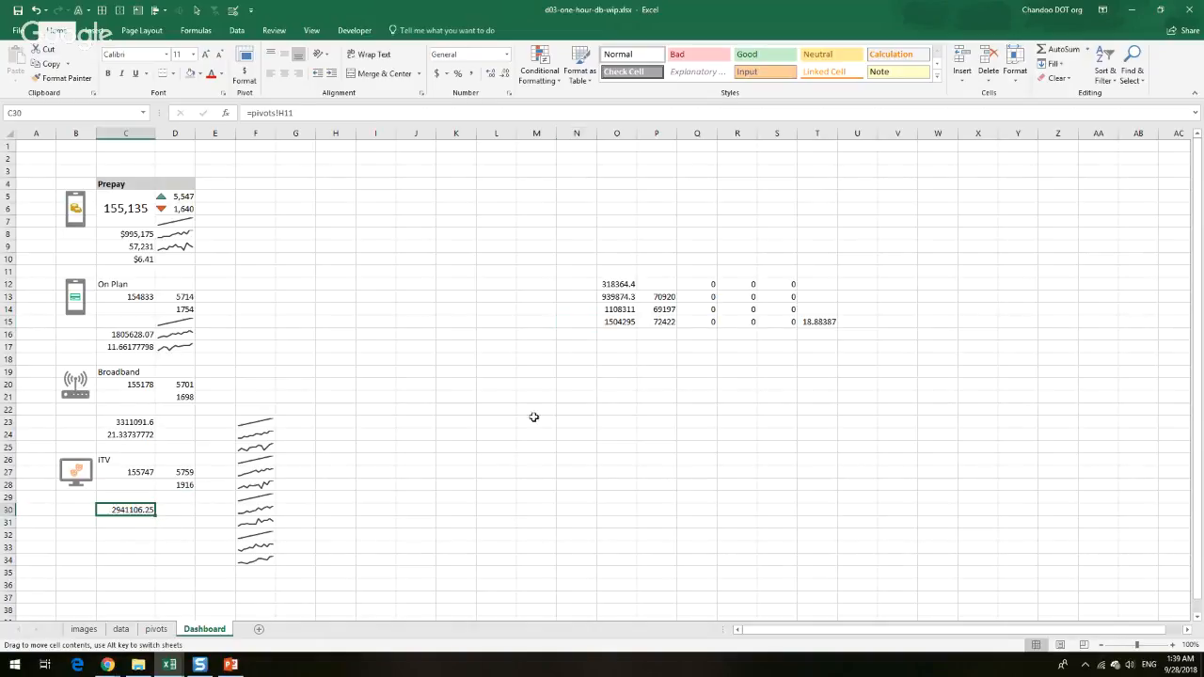
pyautogui.click(663, 323)
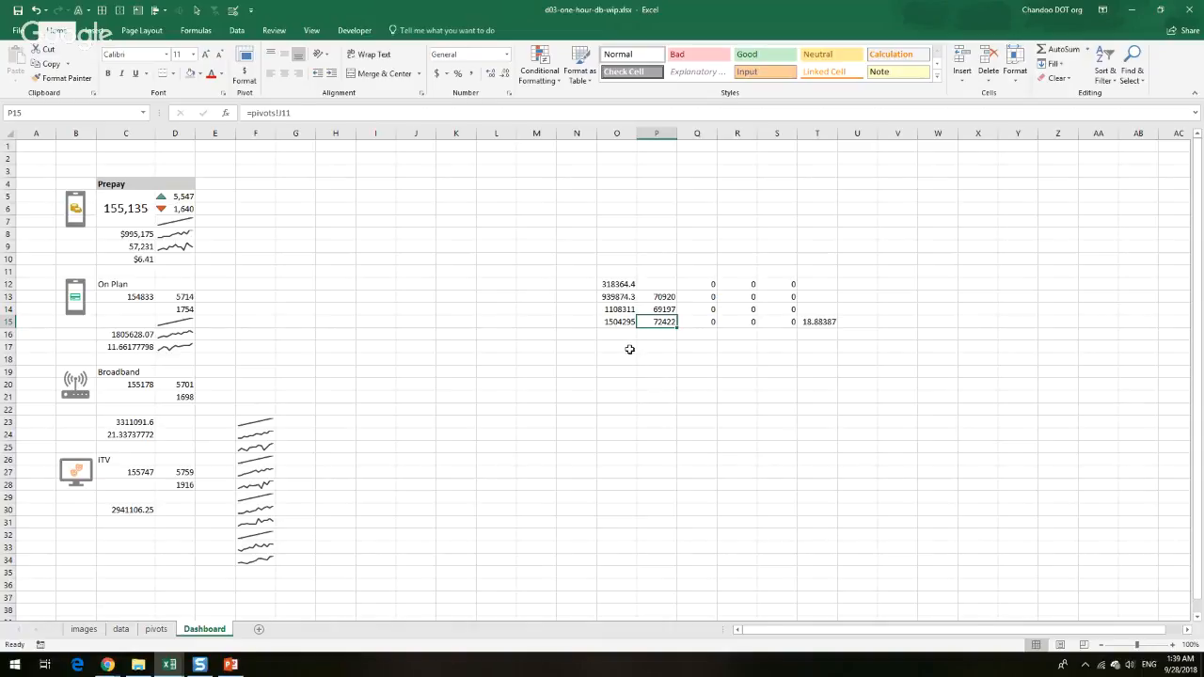
pyautogui.click(663, 296)
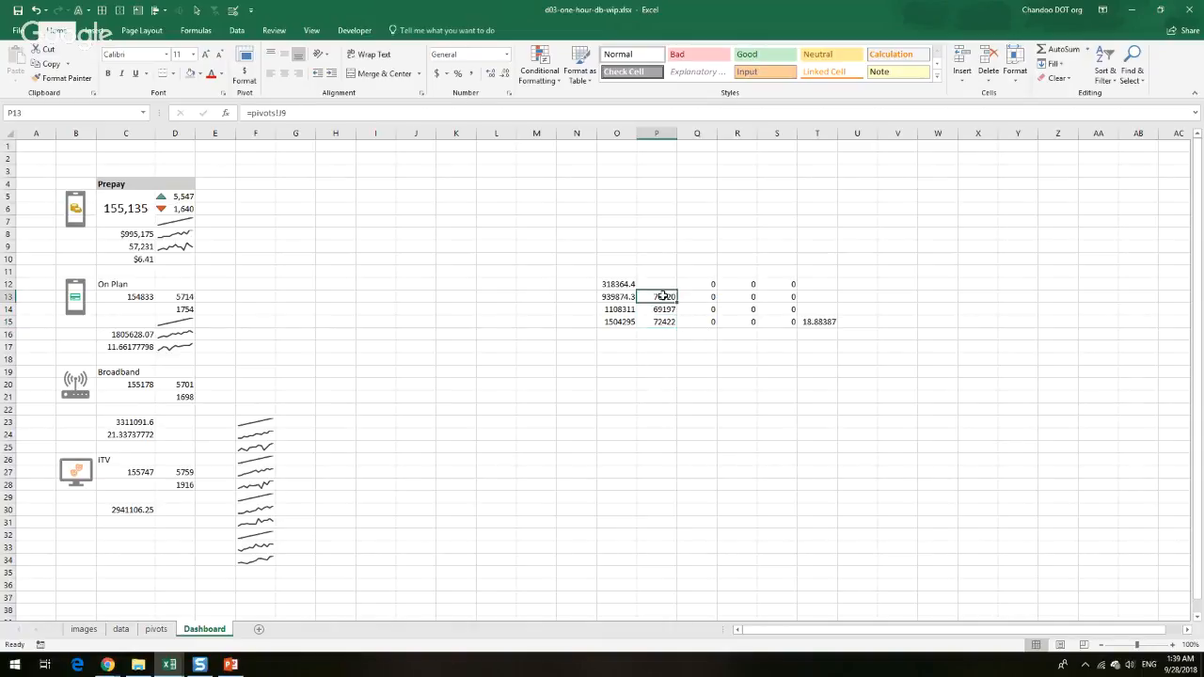
pyautogui.moveTo(661, 304); pyautogui.dragTo(175, 509)
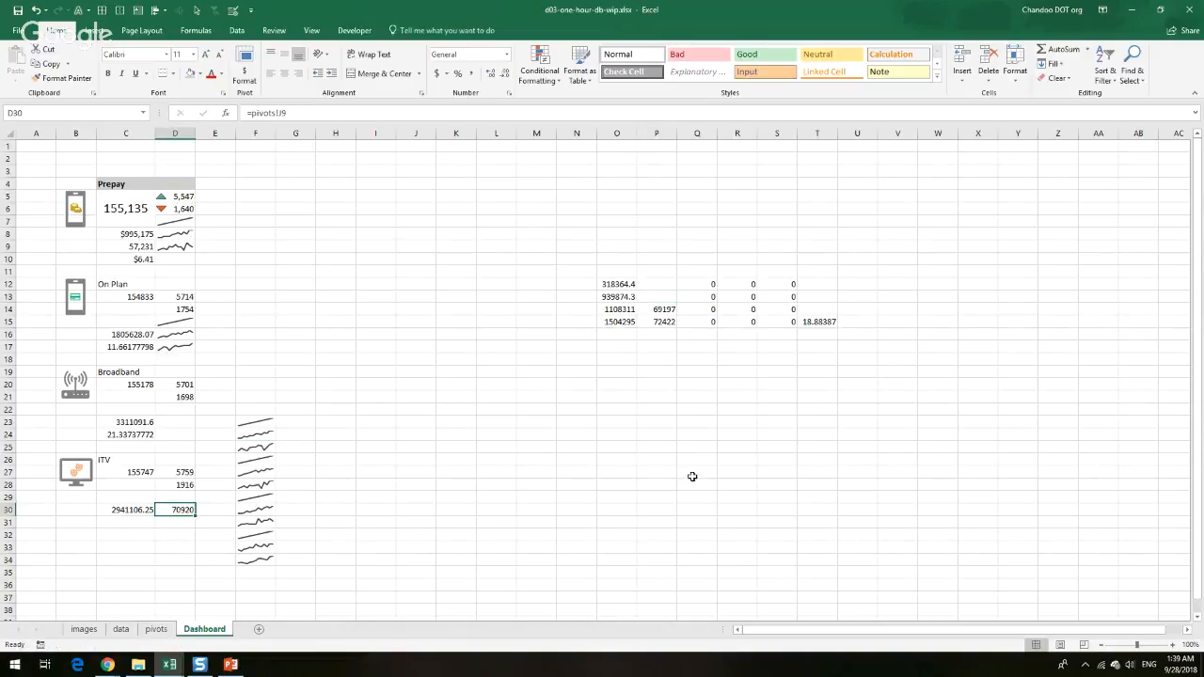
pyautogui.click(812, 323)
pyautogui.moveTo(811, 328); pyautogui.dragTo(139, 530)
pyautogui.click(178, 517)
pyautogui.click(171, 535)
pyautogui.click(795, 401)
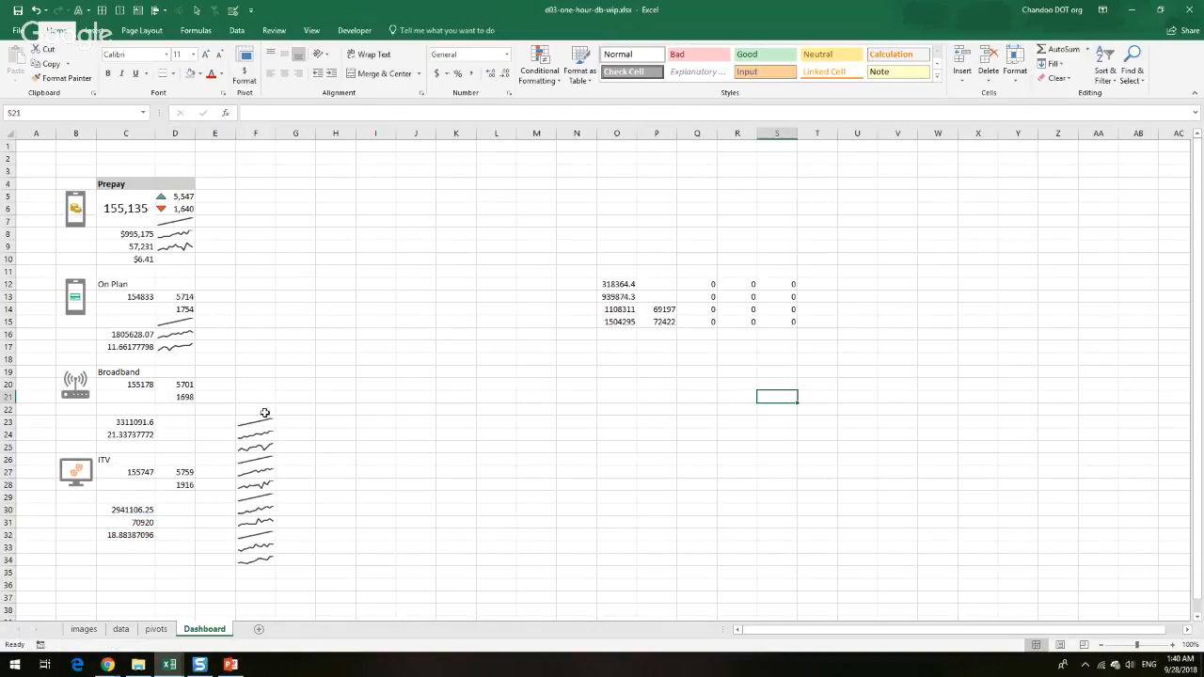
# Shift the cells B24:D32 down one row and move the value from P14 to C26
pyautogui.click(662, 313)
pyautogui.moveTo(653, 317)
pyautogui.mouseDown()
pyautogui.moveTo(189, 434)
pyautogui.moveTo(532, 385)
pyautogui.moveTo(682, 333)
pyautogui.moveTo(658, 314)
pyautogui.mouseUp()
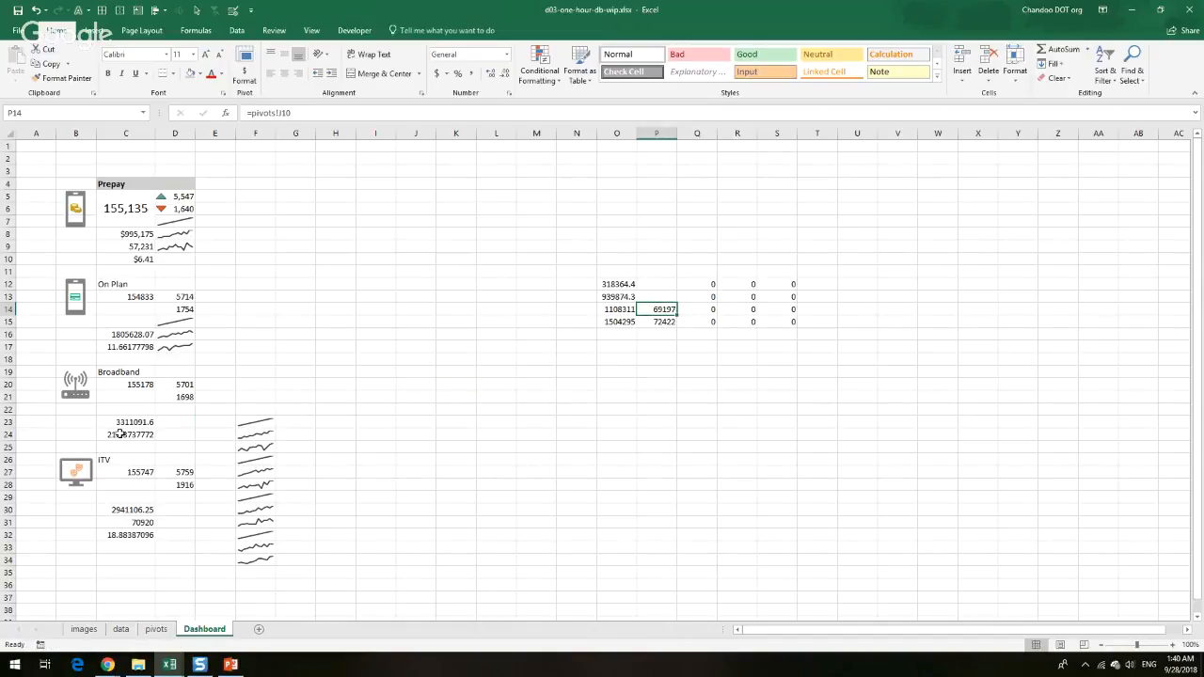
pyautogui.moveTo(120, 434); pyautogui.dragTo(186, 524)
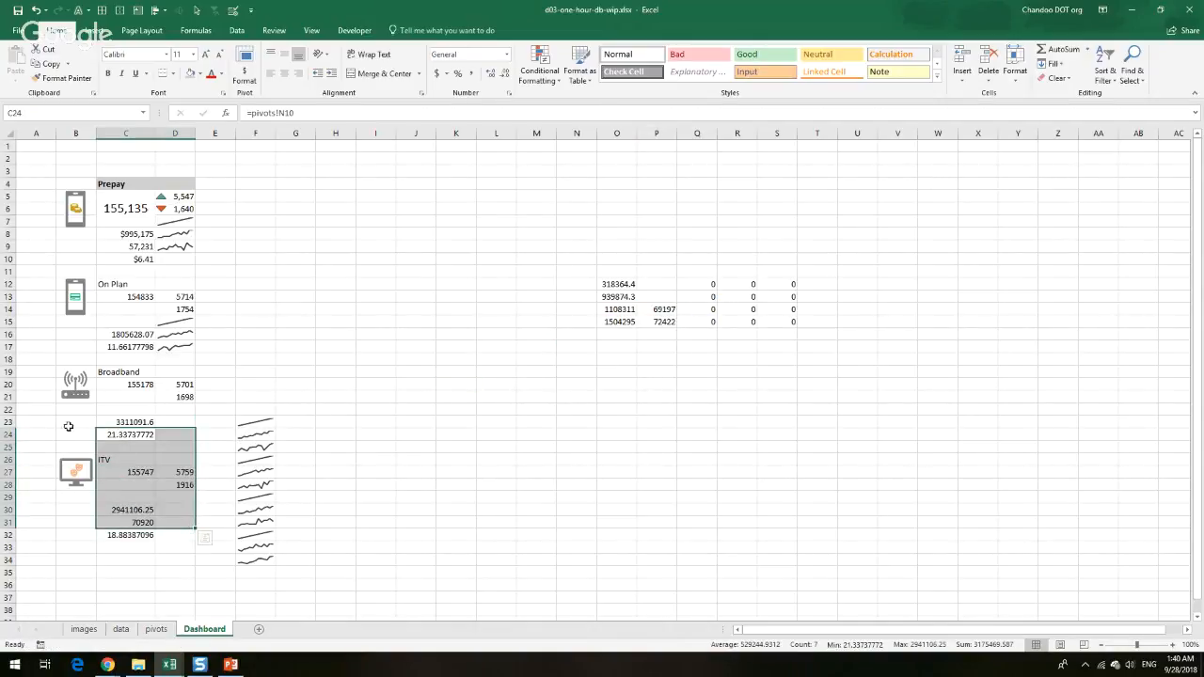
pyautogui.moveTo(68, 426); pyautogui.dragTo(184, 532)
pyautogui.hotkey('ctrl', 'c')
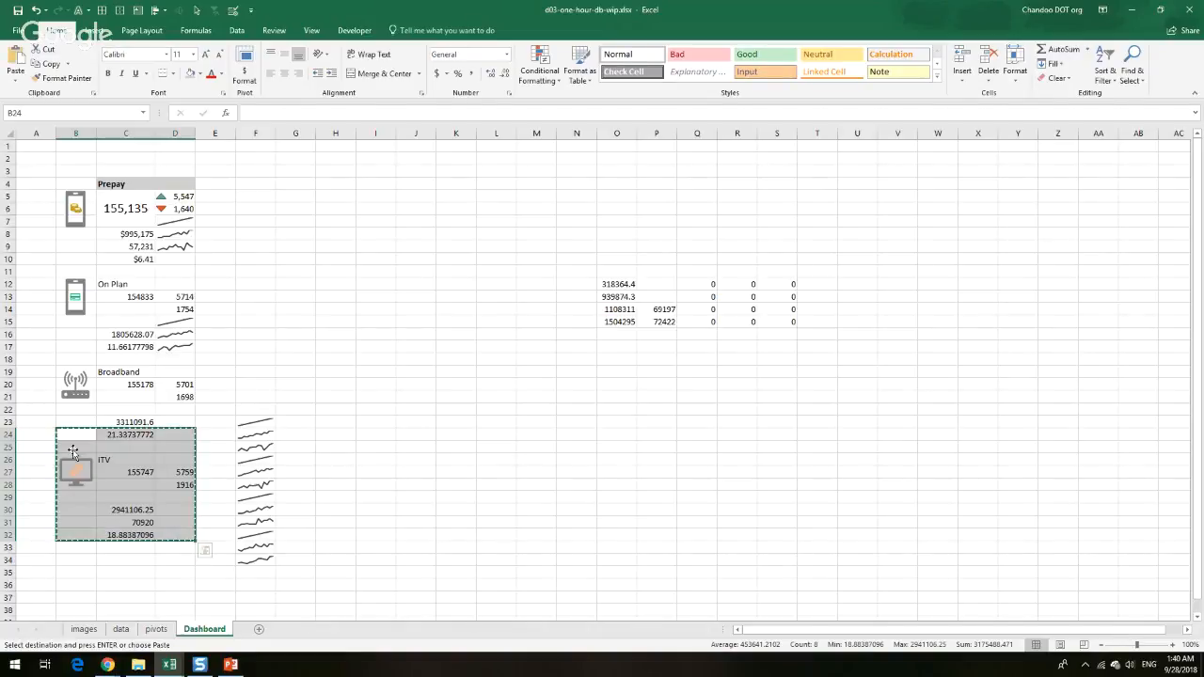
pyautogui.click(73, 451)
pyautogui.click(90, 447)
pyautogui.hotkey('ctrl', 'v')
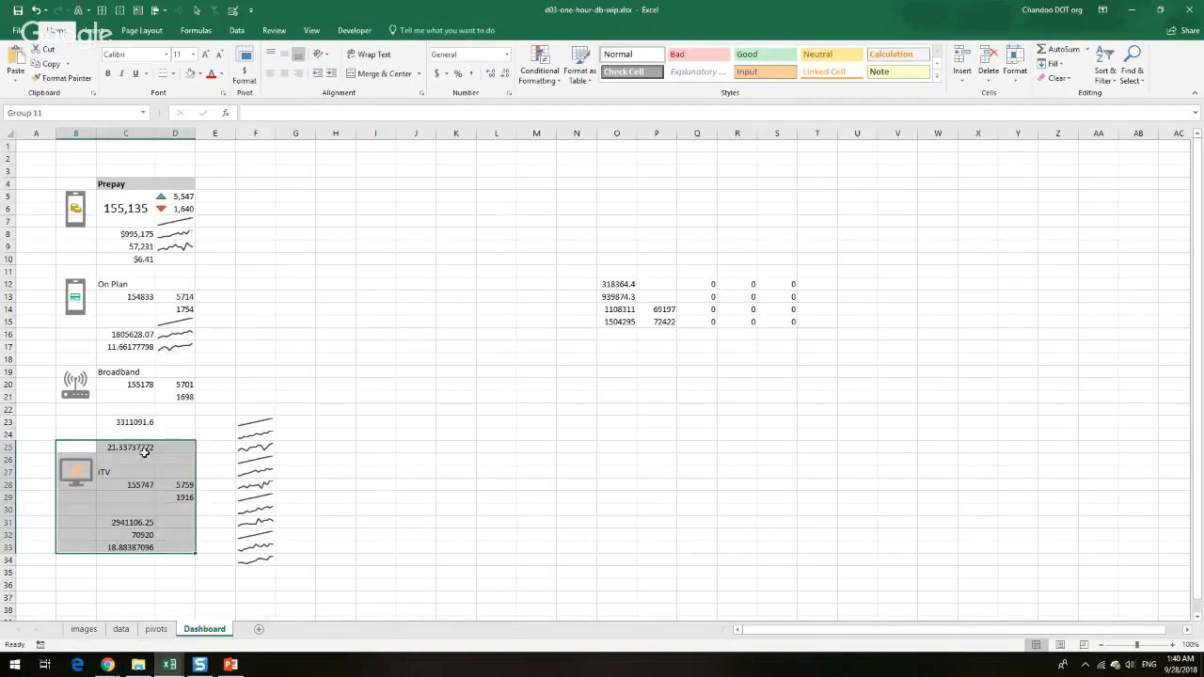
pyautogui.click(657, 309)
pyautogui.moveTo(658, 315); pyautogui.dragTo(167, 475)
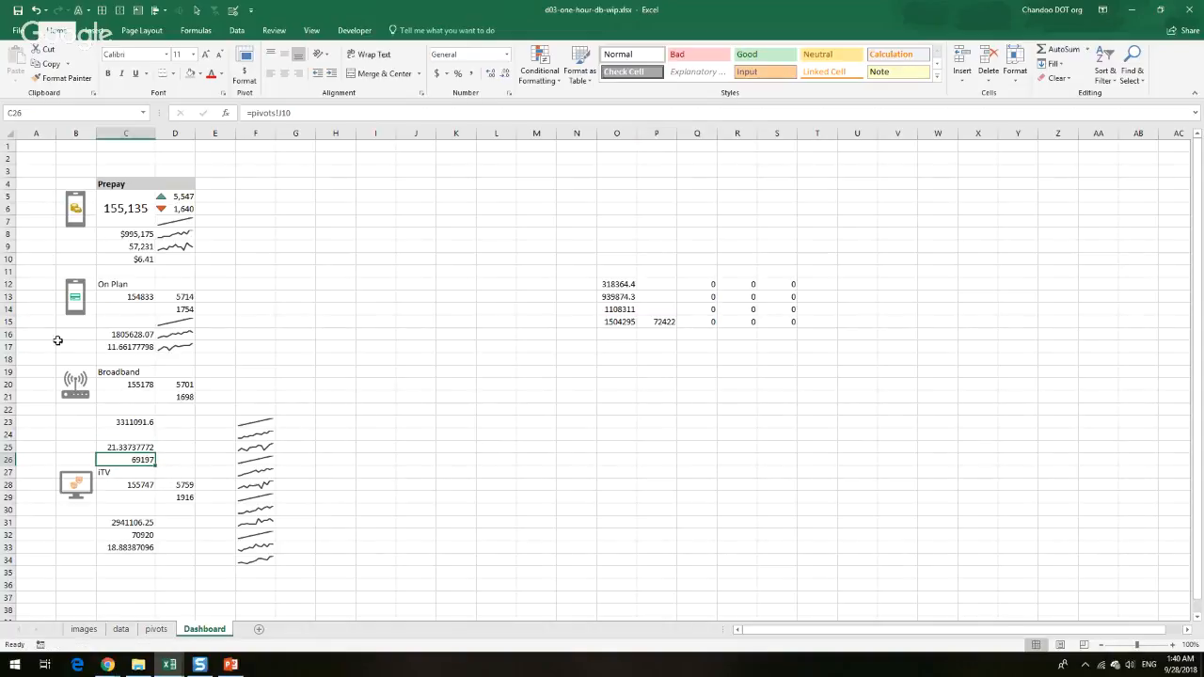
# Shift the cells B17:D33 down one row and move the value from P15 into C17 of the On Plan block
pyautogui.moveTo(58, 342); pyautogui.dragTo(173, 567)
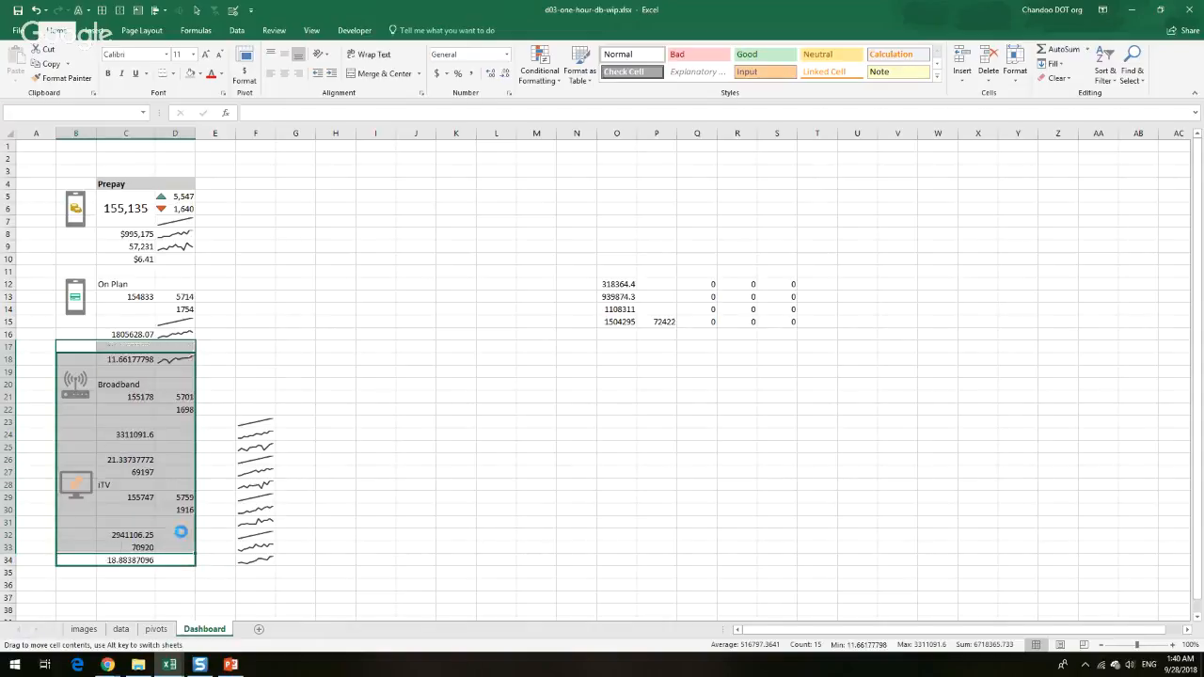
pyautogui.click(660, 323)
pyautogui.moveTo(666, 326); pyautogui.dragTo(152, 346)
pyautogui.click(293, 334)
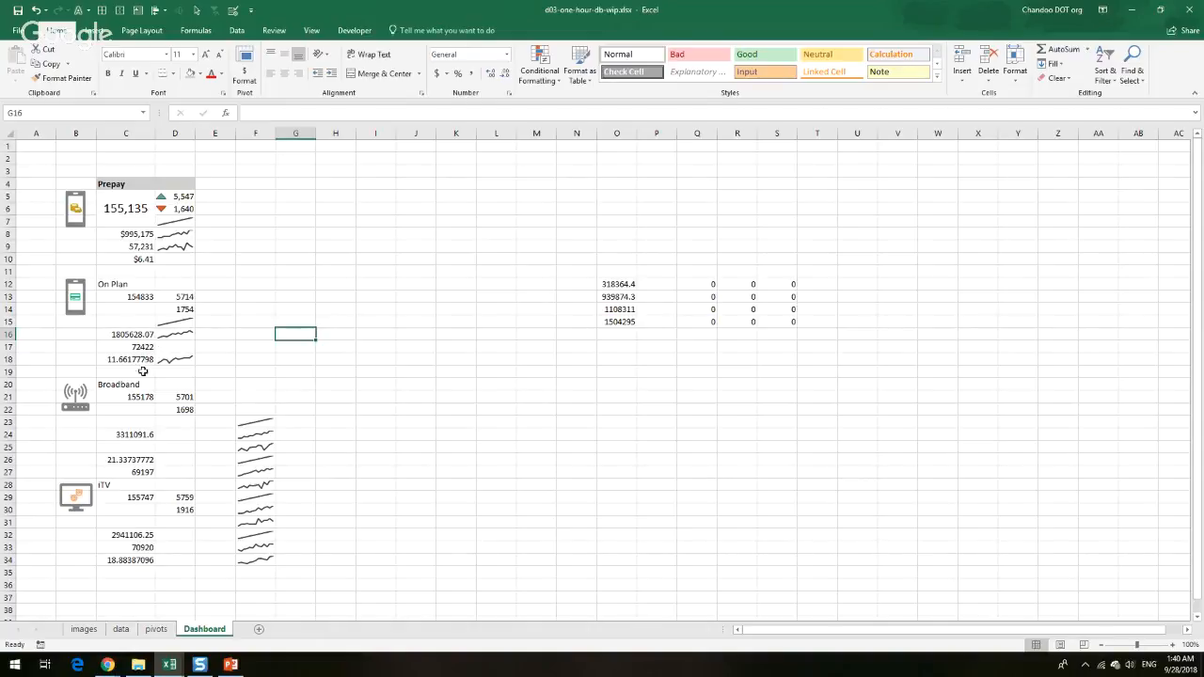
# Move the On Plan block's third sparkline from D18 up to D17
pyautogui.click(185, 339)
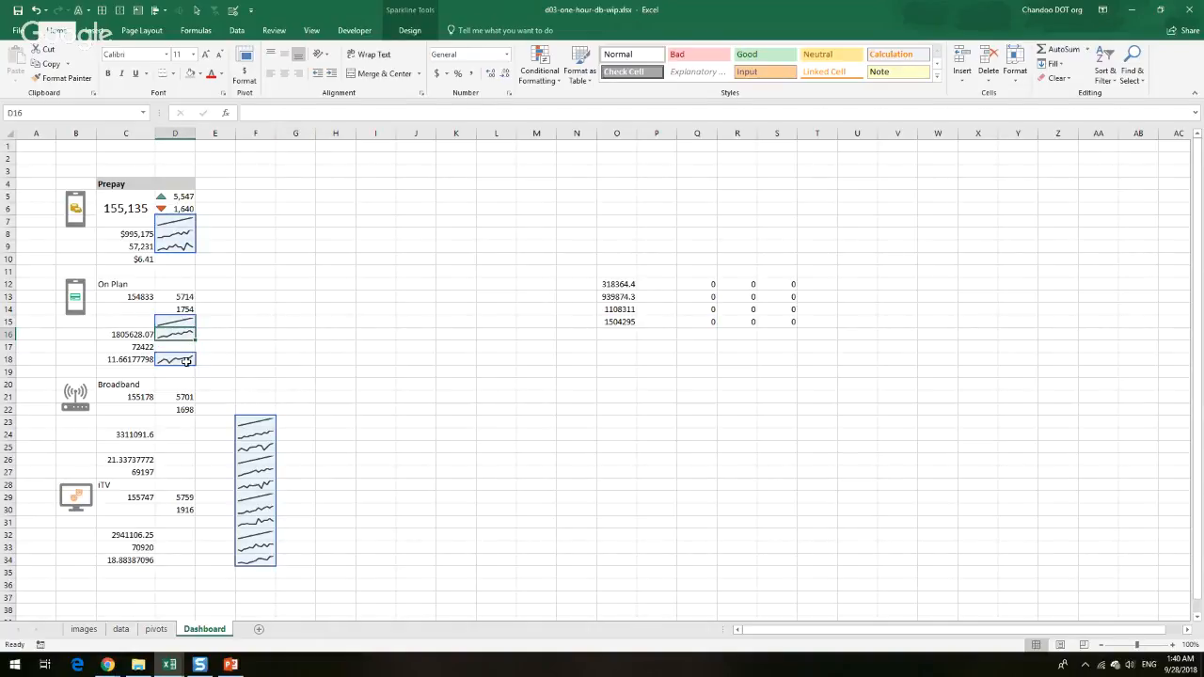
pyautogui.click(180, 343)
pyautogui.press('Right')
pyautogui.press('Right')
pyautogui.click(174, 359)
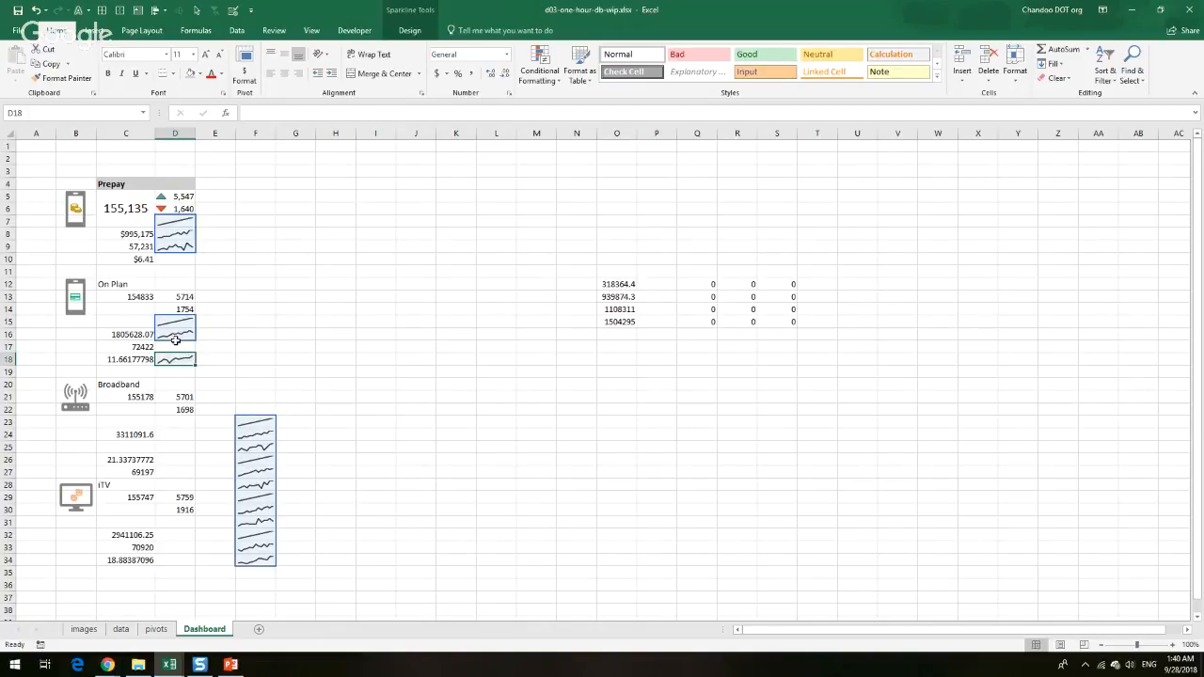
pyautogui.click(185, 338)
pyautogui.moveTo(185, 337); pyautogui.dragTo(197, 326)
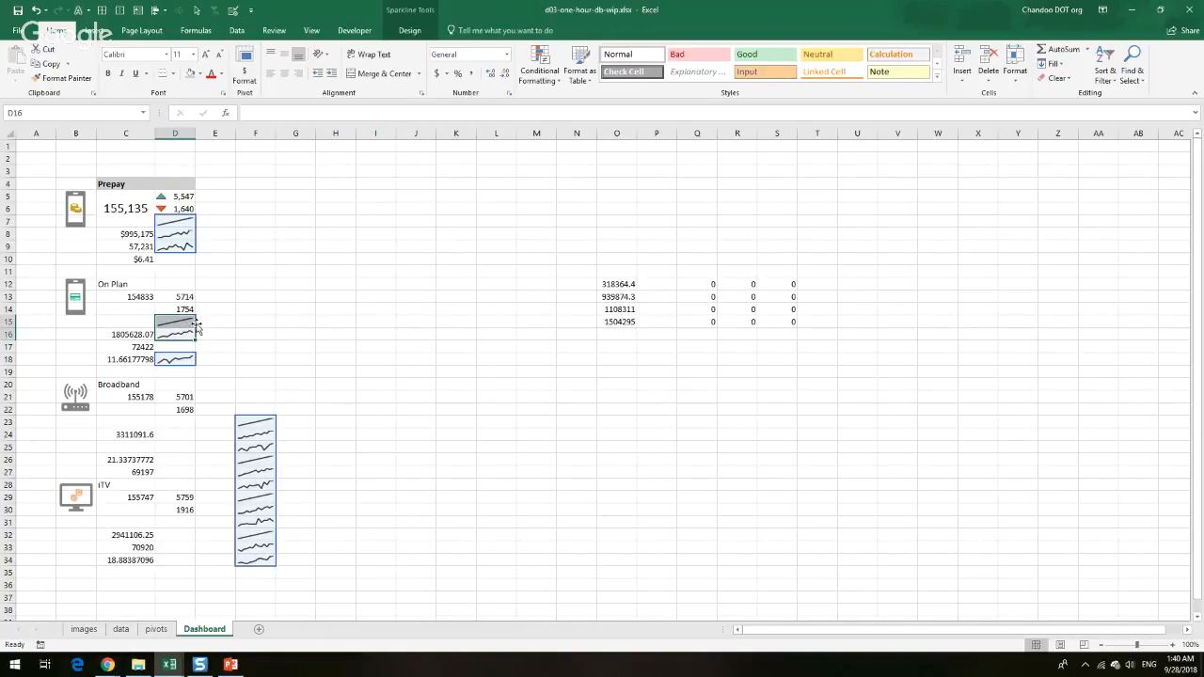
pyautogui.click(217, 334)
pyautogui.click(185, 361)
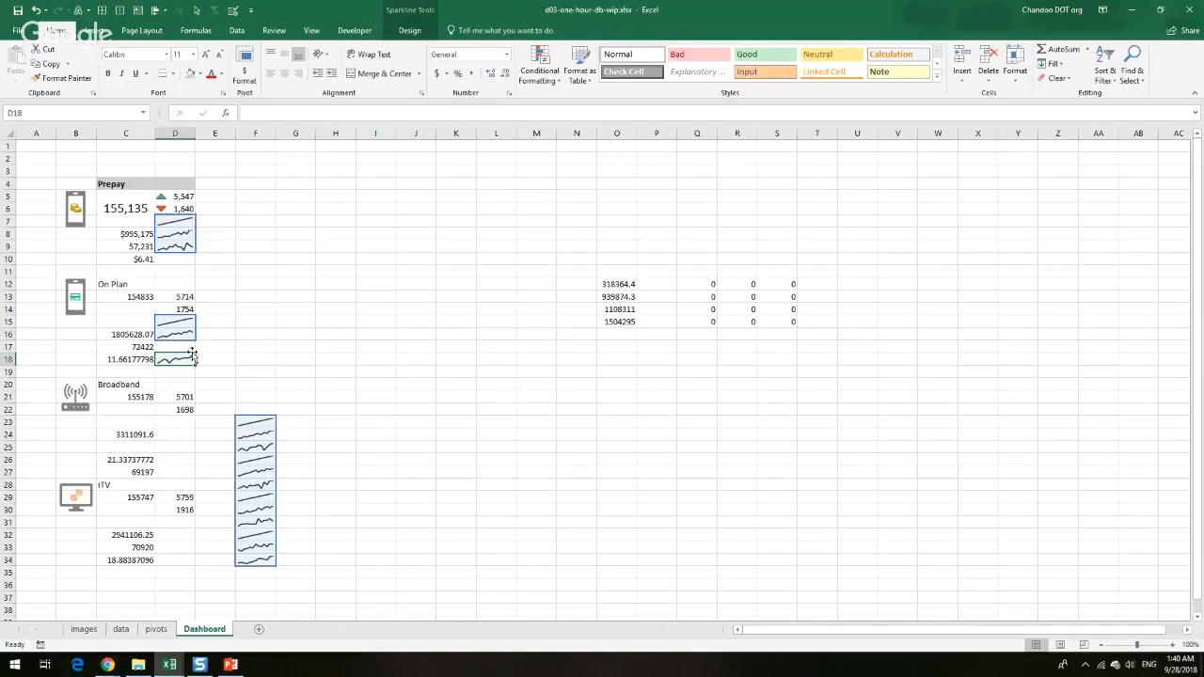
pyautogui.moveTo(191, 354); pyautogui.dragTo(193, 346)
pyautogui.click(233, 344)
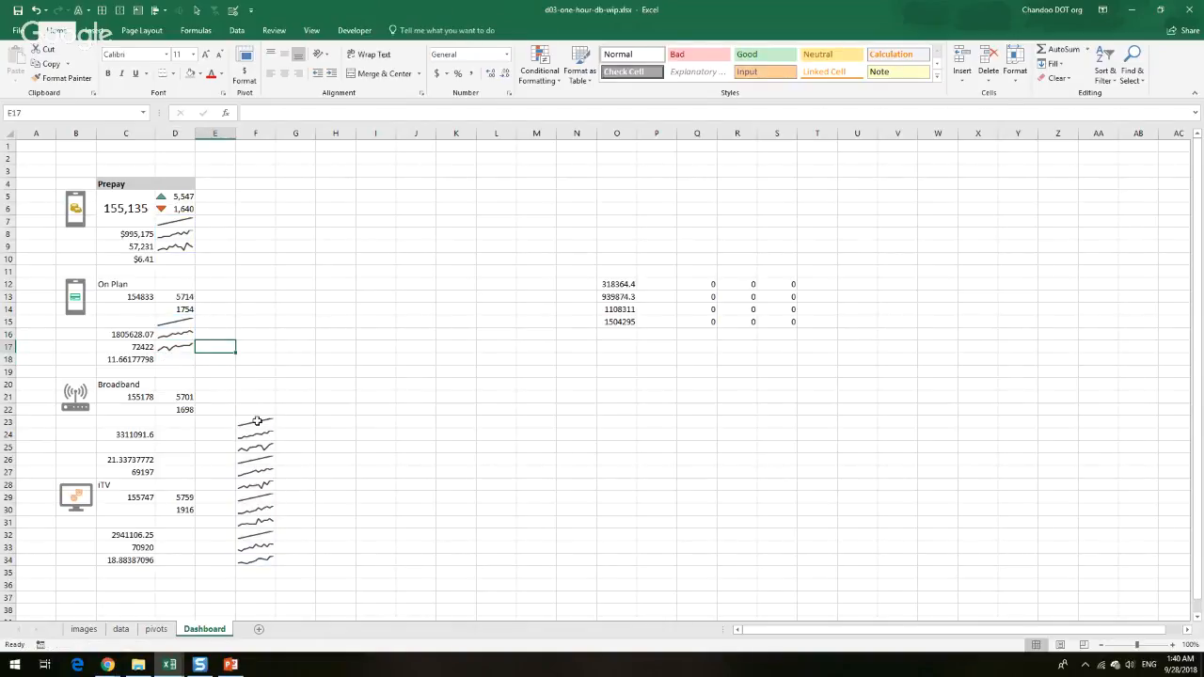
# Move the Broadband value in C27 to C25, and the sparklines F23:F25 to D24:D26 and F26:F28 to D32:D34
pyautogui.moveTo(255, 421); pyautogui.dragTo(132, 453)
pyautogui.click(131, 474)
pyautogui.moveTo(263, 461); pyautogui.dragTo(180, 551)
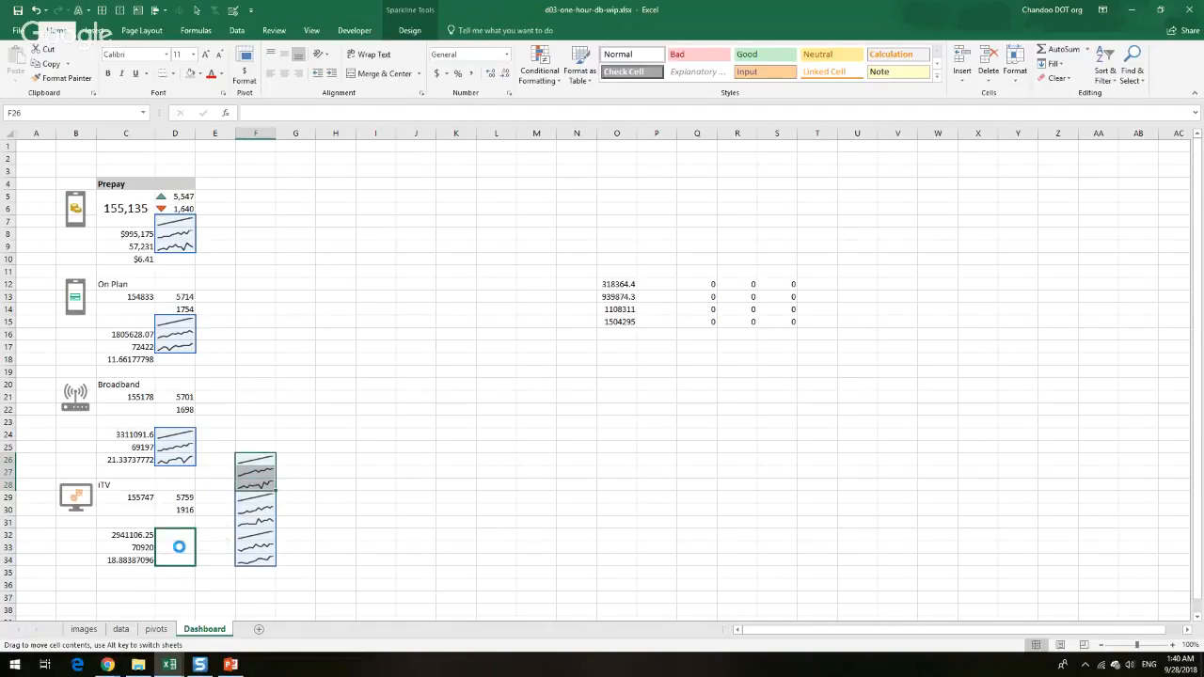
pyautogui.click(456, 508)
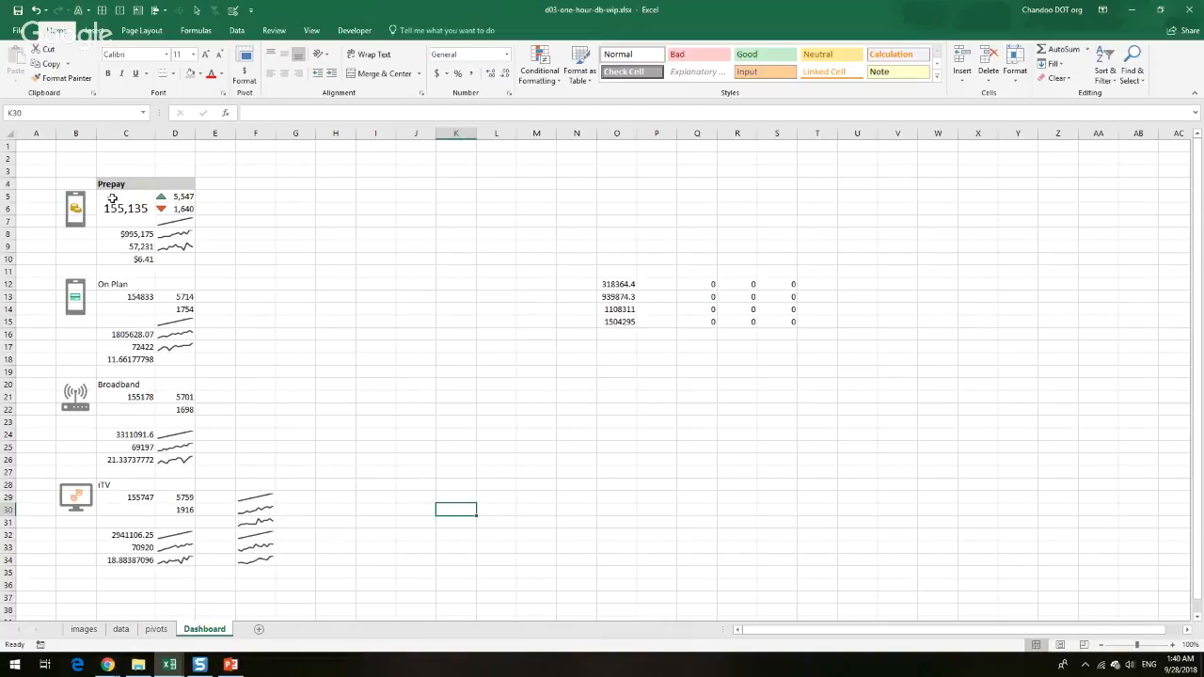
# Copy the formatting of the Prepay block C5:D10 onto the On Plan block C13:D18 with Format Painter
pyautogui.moveTo(111, 198); pyautogui.dragTo(178, 258)
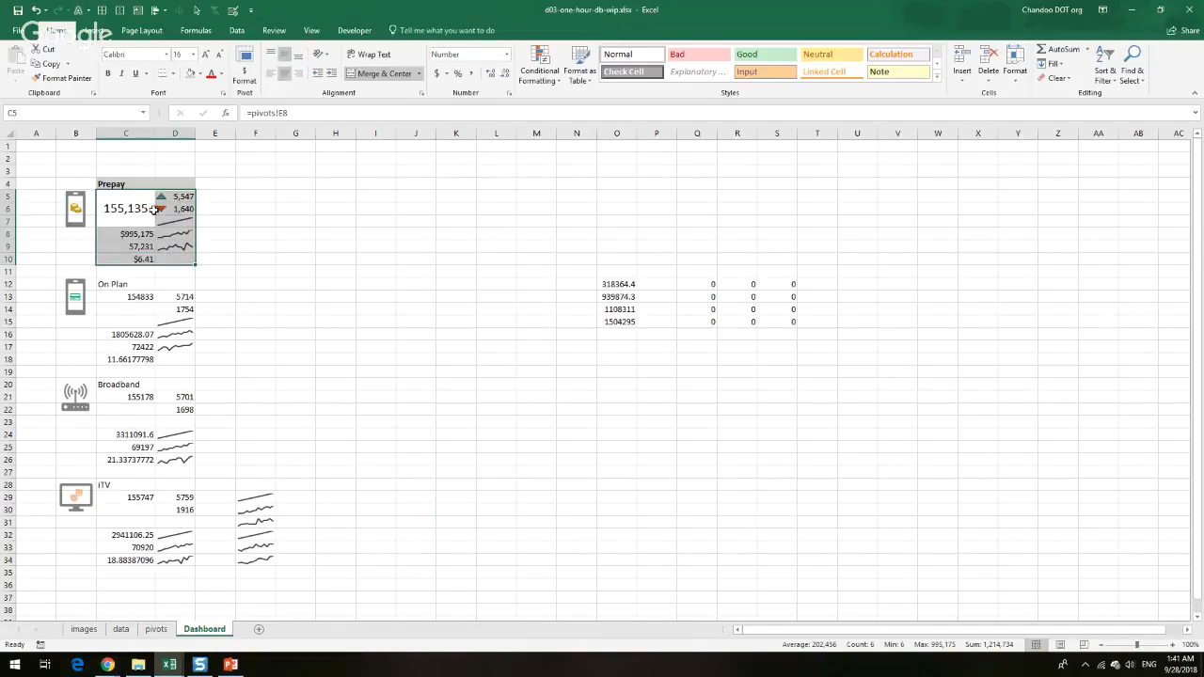
pyautogui.click(61, 78)
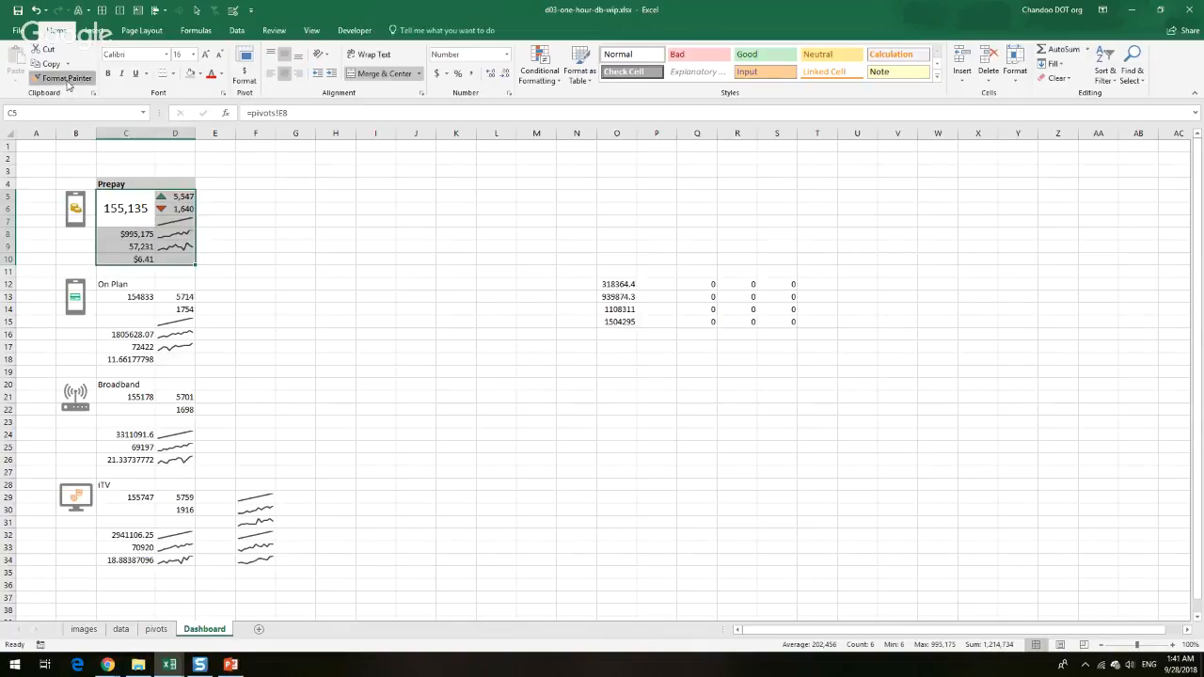
pyautogui.click(136, 298)
pyautogui.moveTo(136, 299); pyautogui.dragTo(178, 359)
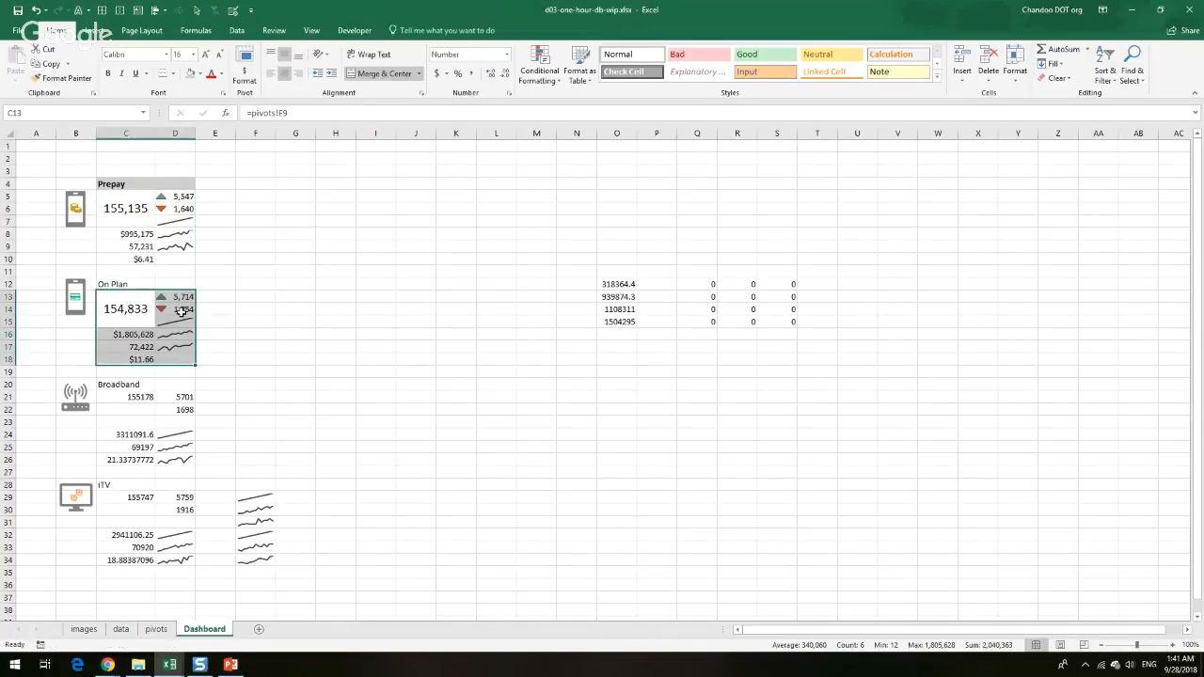
# Copy the formatting of the On Plan block C13:D18 onto the Broadband block C21:D26 and the iTV block C29:D34
pyautogui.click(61, 78)
pyautogui.click(136, 399)
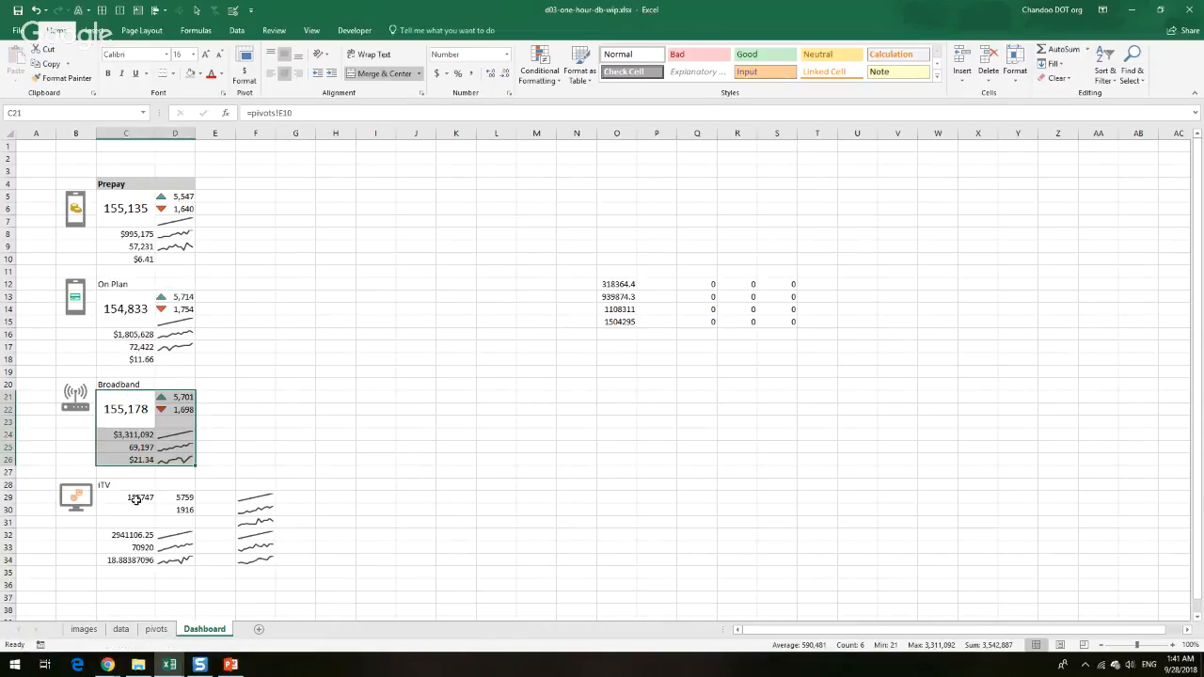
pyautogui.click(61, 78)
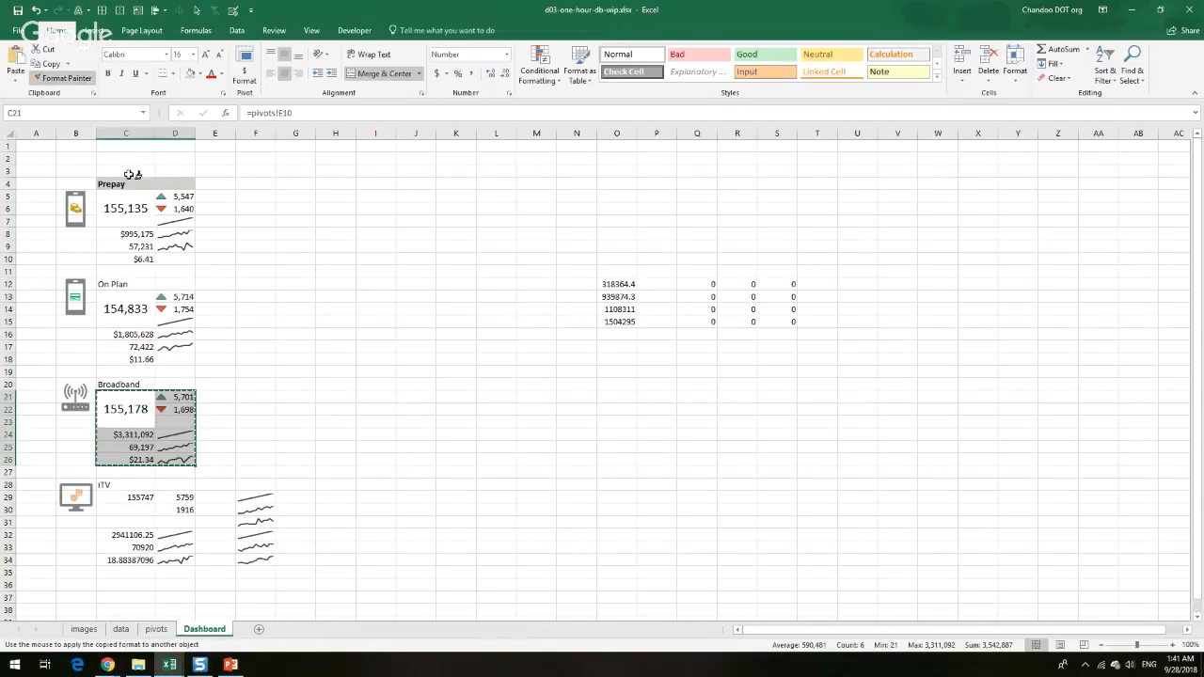
pyautogui.click(134, 499)
pyautogui.click(415, 500)
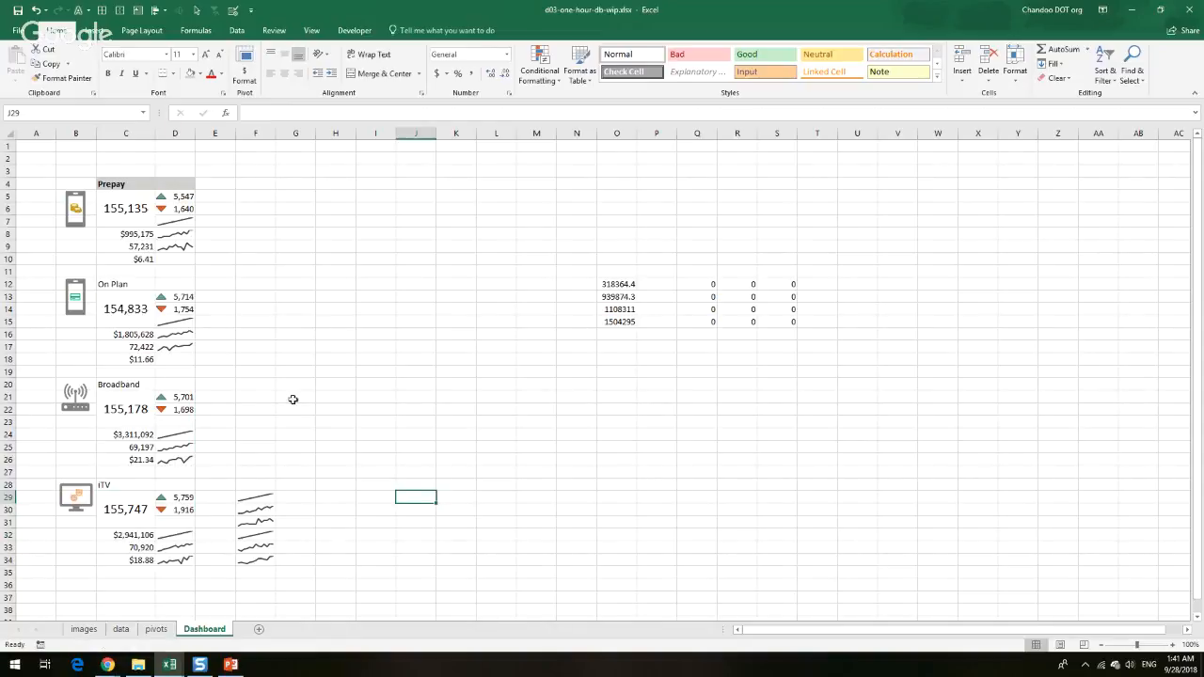
# Clear all contents and formatting from the leftover ranges F29:U34 and O12:S15
pyautogui.moveTo(270, 498); pyautogui.dragTo(858, 540)
pyautogui.click(1052, 80)
pyautogui.click(1072, 92)
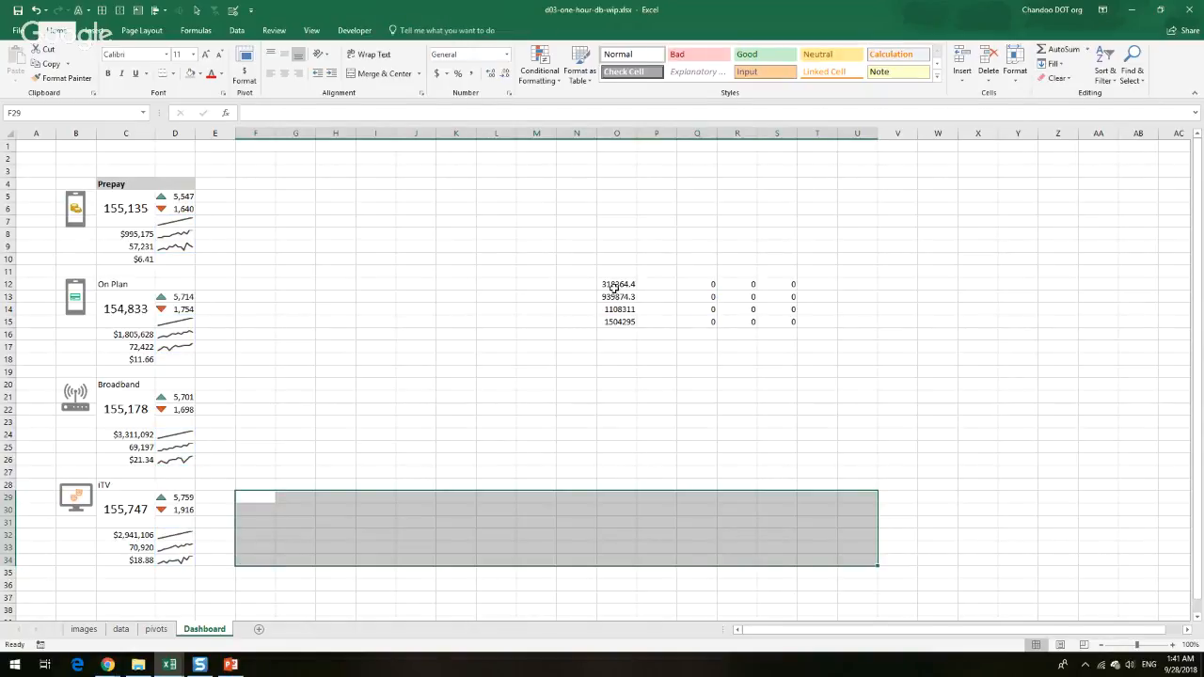
pyautogui.moveTo(616, 287); pyautogui.dragTo(785, 322)
pyautogui.click(1053, 80)
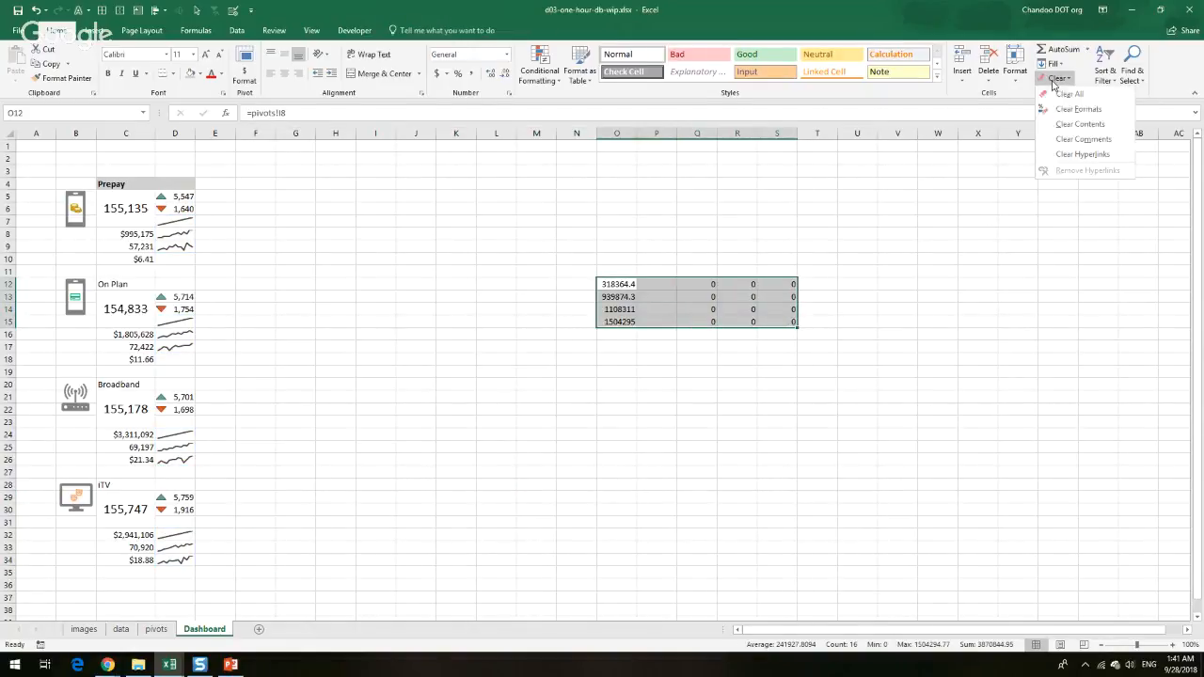
pyautogui.click(1072, 94)
pyautogui.click(969, 267)
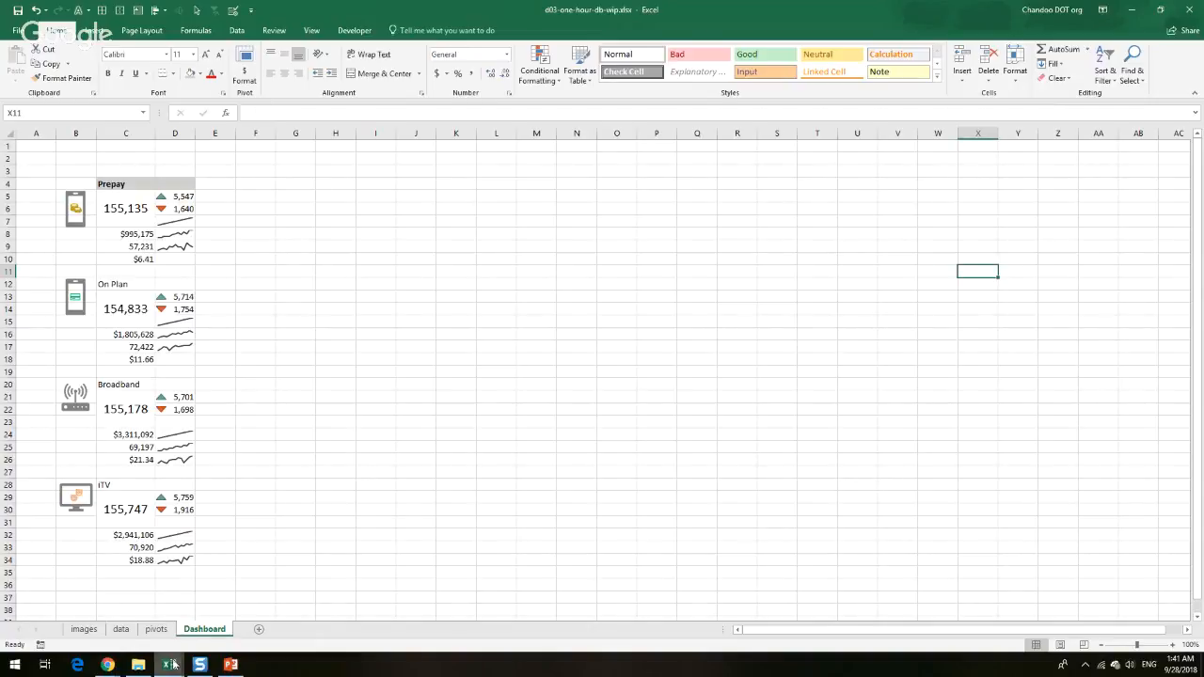
# Check the formula behind the Prepay ARPU bar in D12 of d03-one-hour-db.xlsx and return to d03-one-hour-db-wip.xlsx
pyautogui.moveTo(171, 665)
pyautogui.click(121, 633)
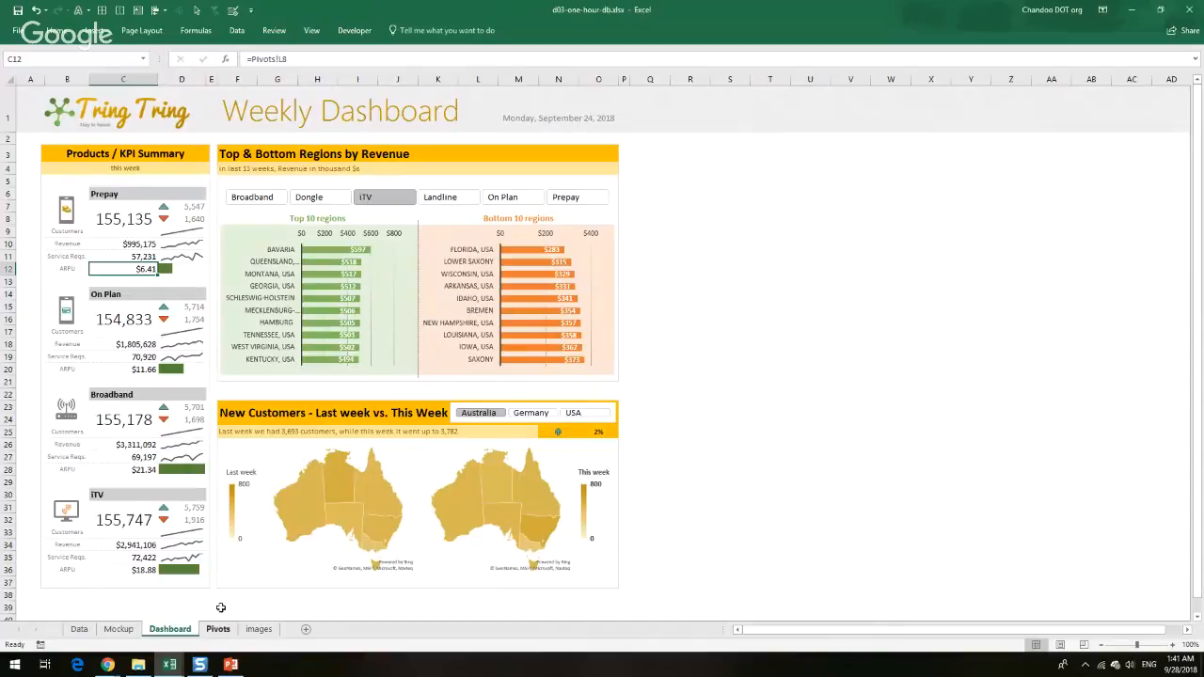
pyautogui.click(188, 268)
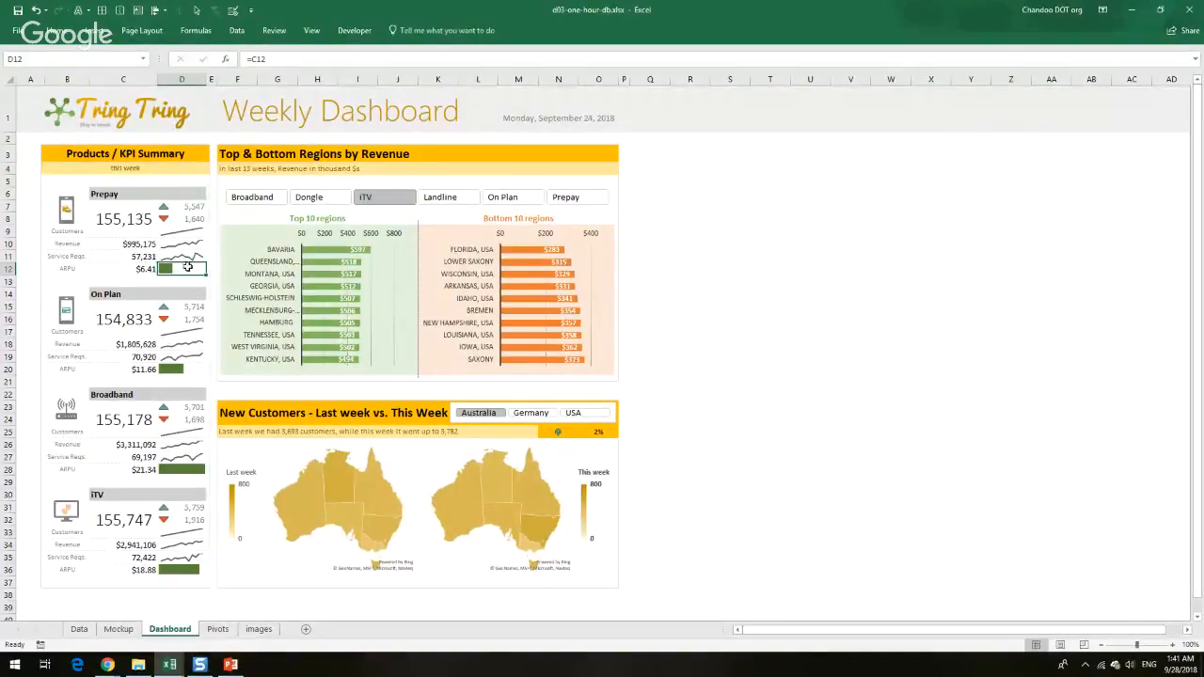
pyautogui.moveTo(170, 665)
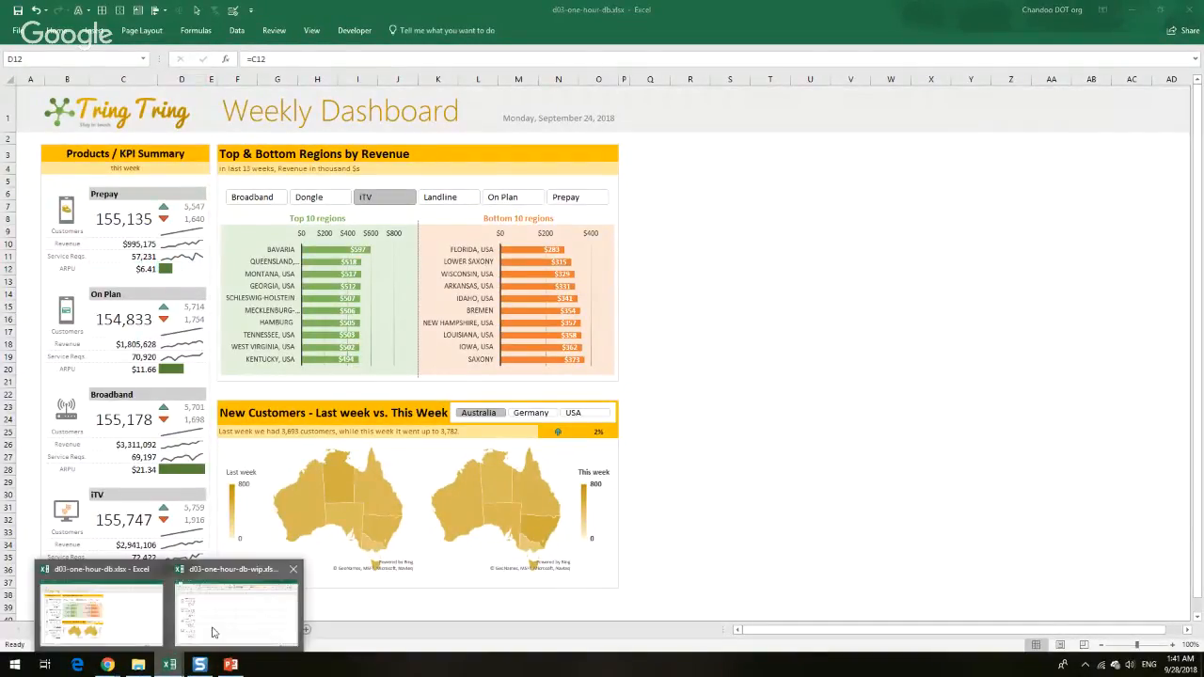
pyautogui.click(260, 623)
# Link D10 in the Prepay block to C10 and D18 in the On Plan block to C18
pyautogui.click(188, 259)
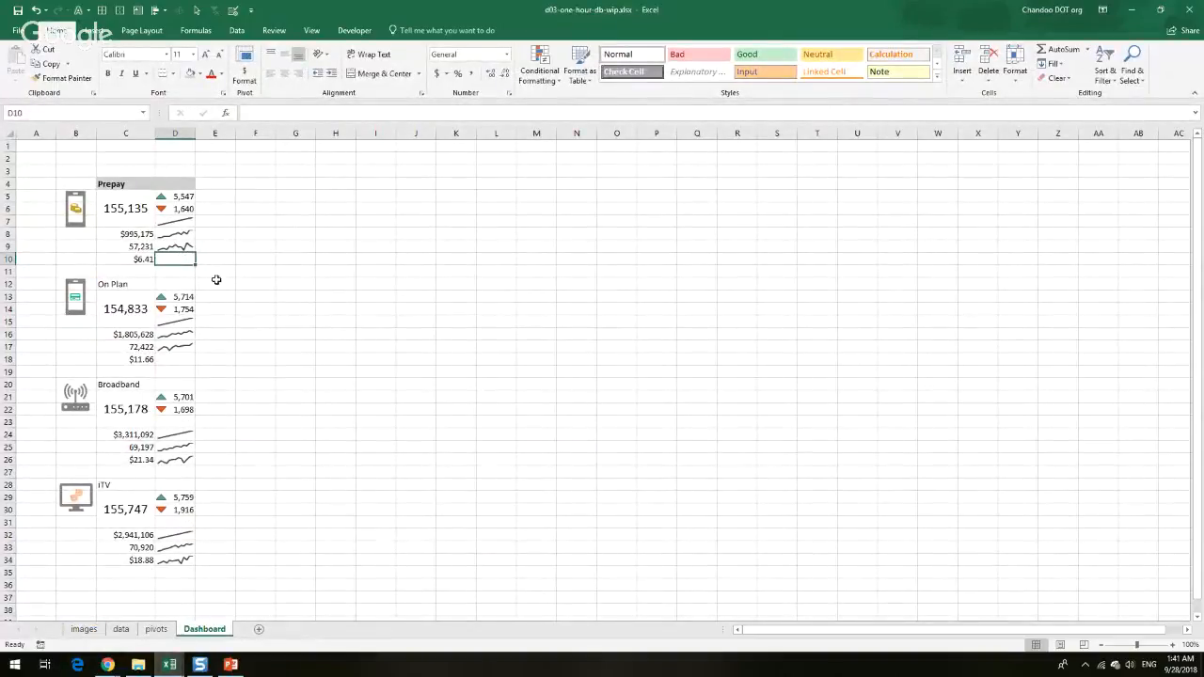
pyautogui.write('=')
pyautogui.click(147, 260)
pyautogui.press('Return')
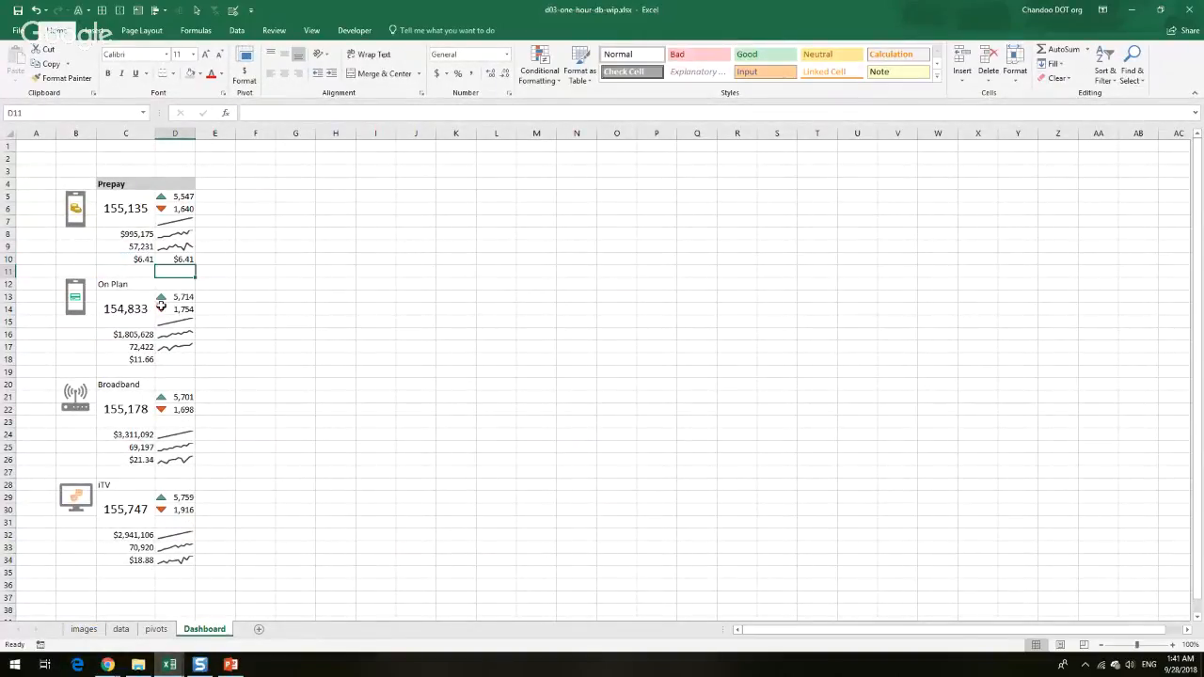
pyautogui.click(176, 360)
pyautogui.write('=')
pyautogui.click(141, 360)
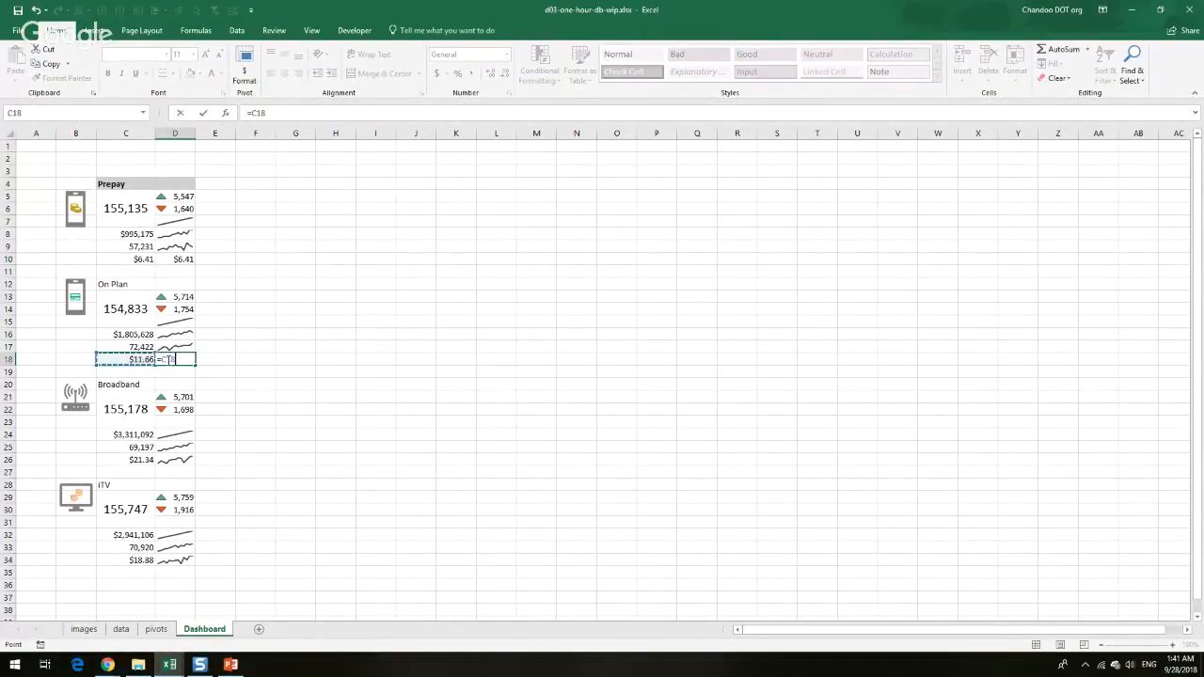
pyautogui.press('Return')
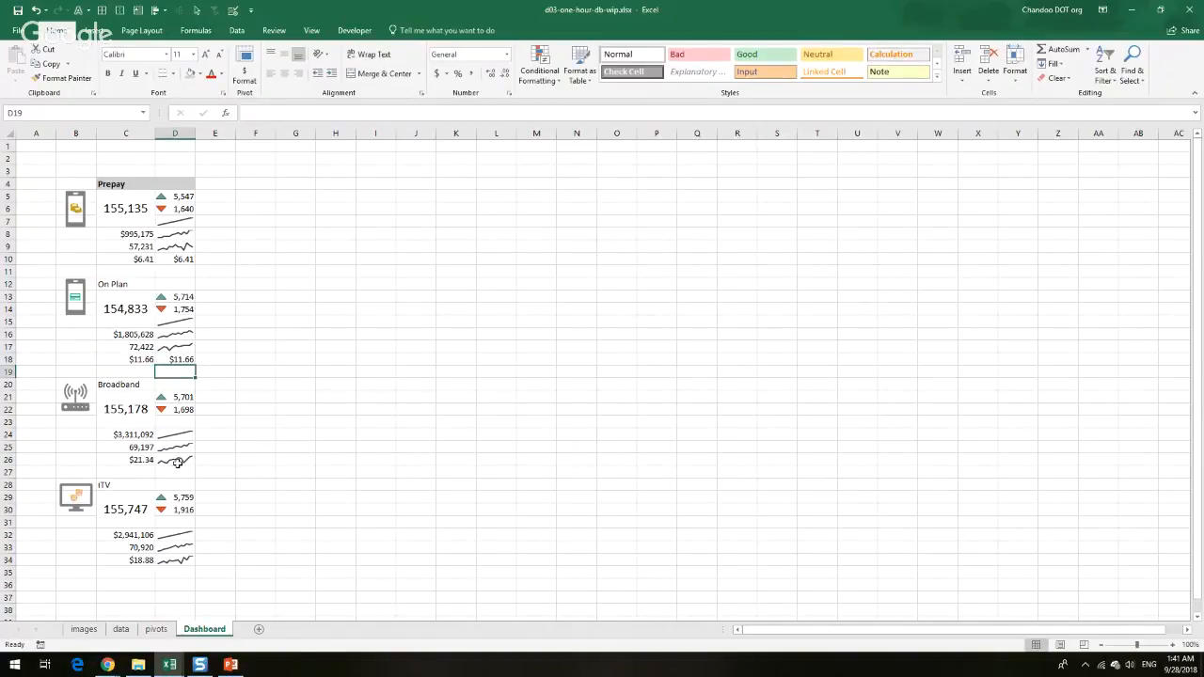
# Move the Broadband sparklines D24:D26 up to D23:D25 and the iTV sparklines D32:D34 up to D31:D33
pyautogui.click(177, 461)
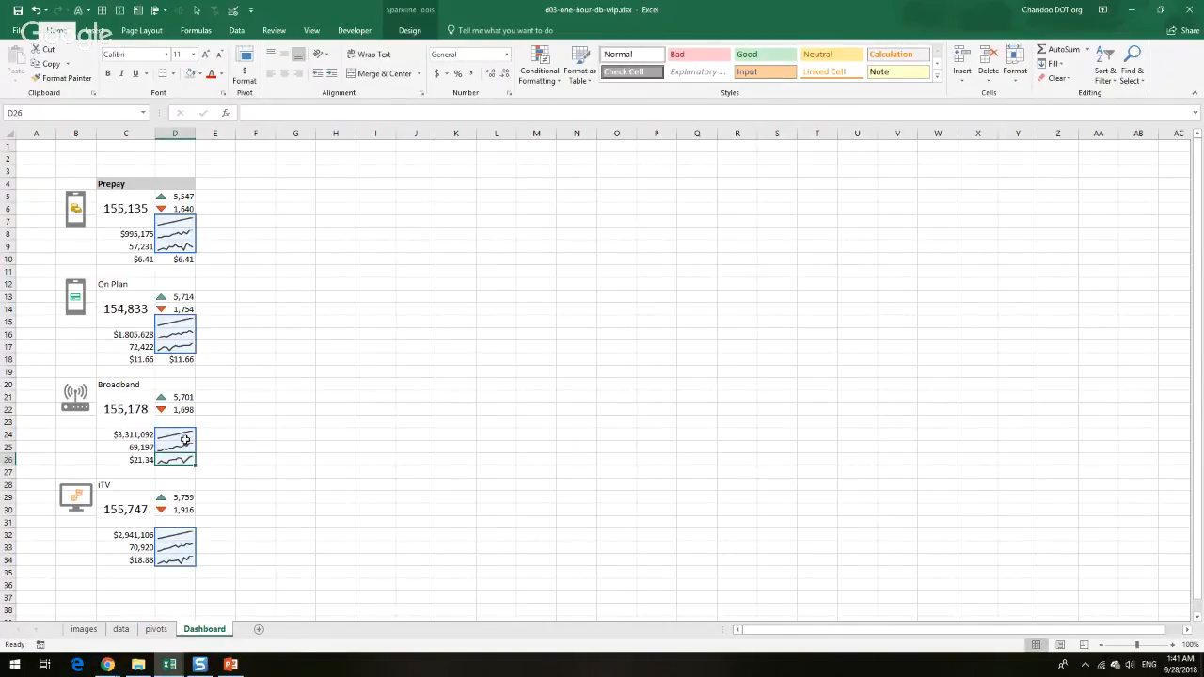
pyautogui.moveTo(177, 461); pyautogui.dragTo(187, 423)
pyautogui.moveTo(179, 533)
pyautogui.mouseDown()
pyautogui.moveTo(183, 557)
pyautogui.moveTo(225, 548)
pyautogui.moveTo(190, 544)
pyautogui.mouseUp()
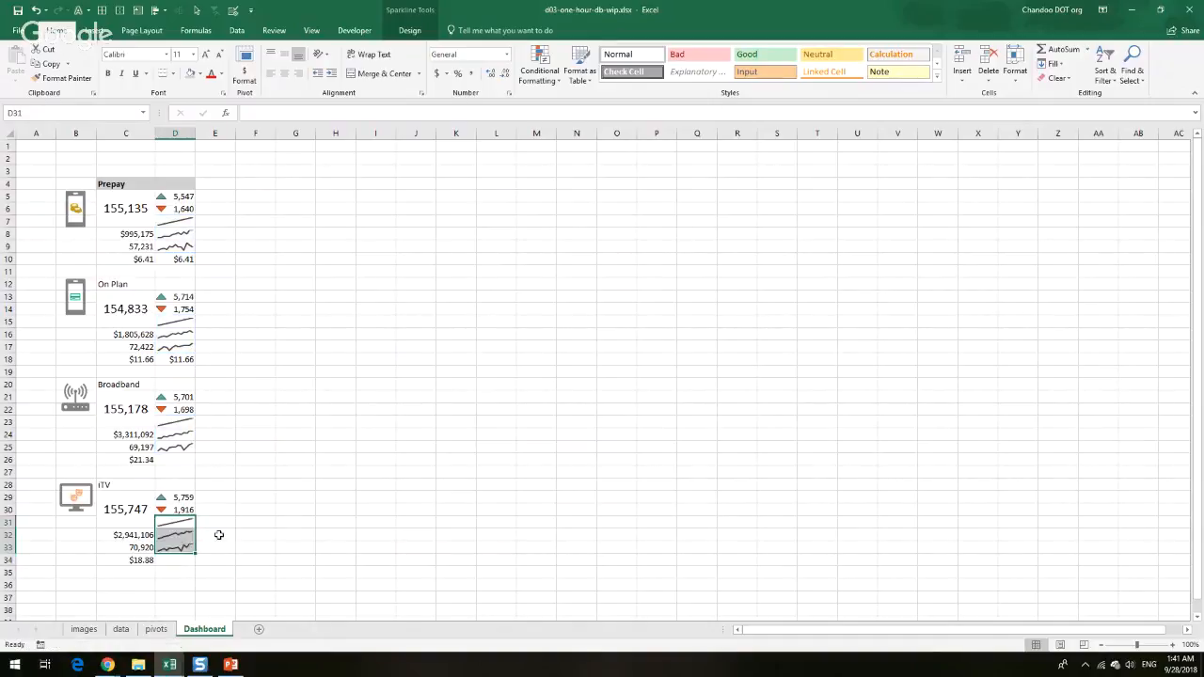
# Link D26 in the Broadband block to C26 and D34 in the iTV block to C34
pyautogui.click(175, 460)
pyautogui.write('=')
pyautogui.click(154, 461)
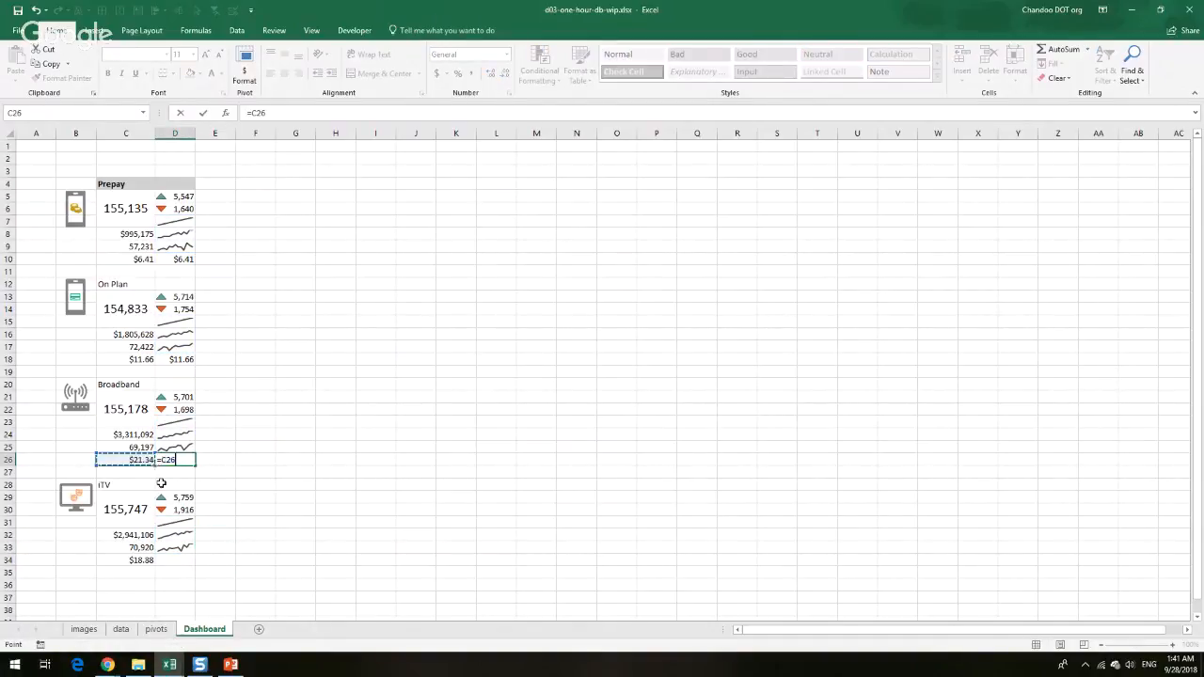
pyautogui.press('Return')
pyautogui.click(164, 560)
pyautogui.write('=')
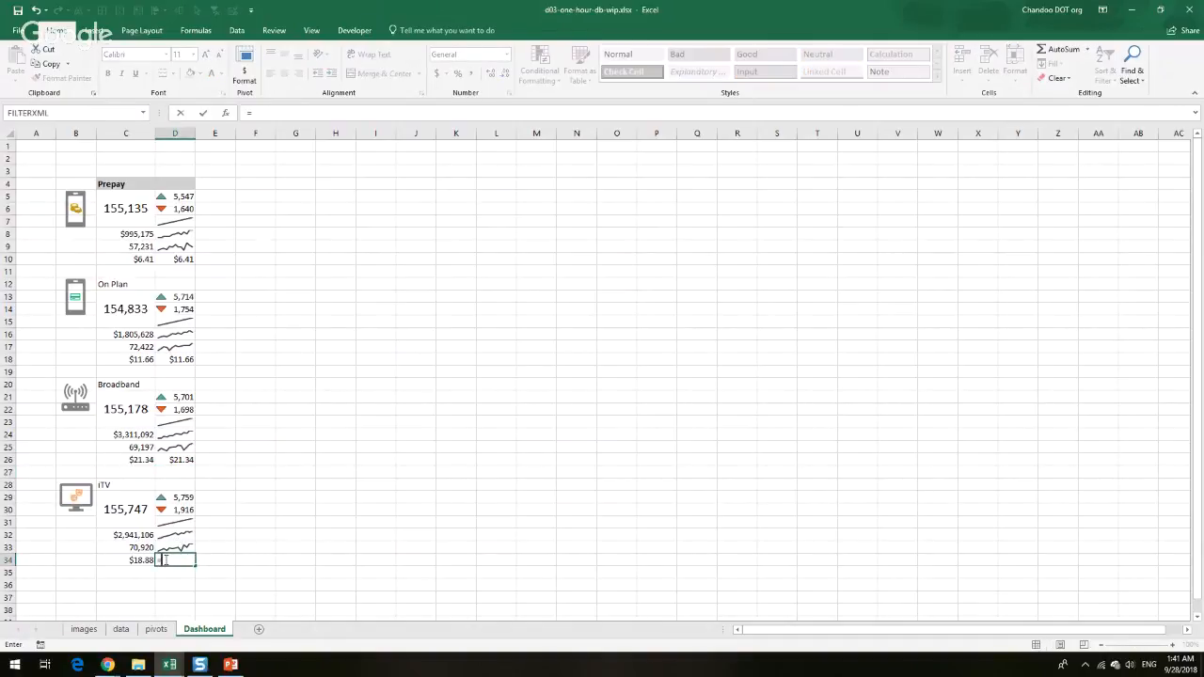
pyautogui.press('Left')
pyautogui.press('Return')
pyautogui.click(289, 535)
# Apply blue solid-fill data bars to D10, D18, D26 and D34 together
pyautogui.click(185, 561)
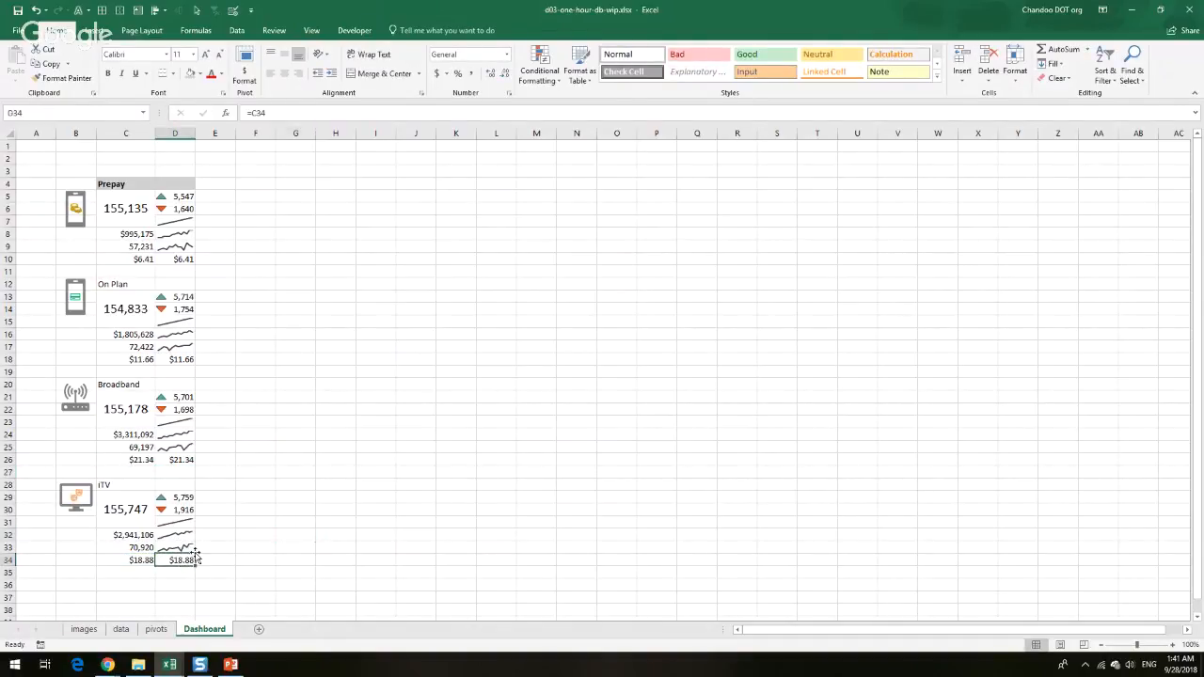
pyautogui.keyDown('ctrl'); pyautogui.click(178, 460); pyautogui.keyUp('ctrl')
pyautogui.keyDown('ctrl'); pyautogui.click(182, 360); pyautogui.keyUp('ctrl')
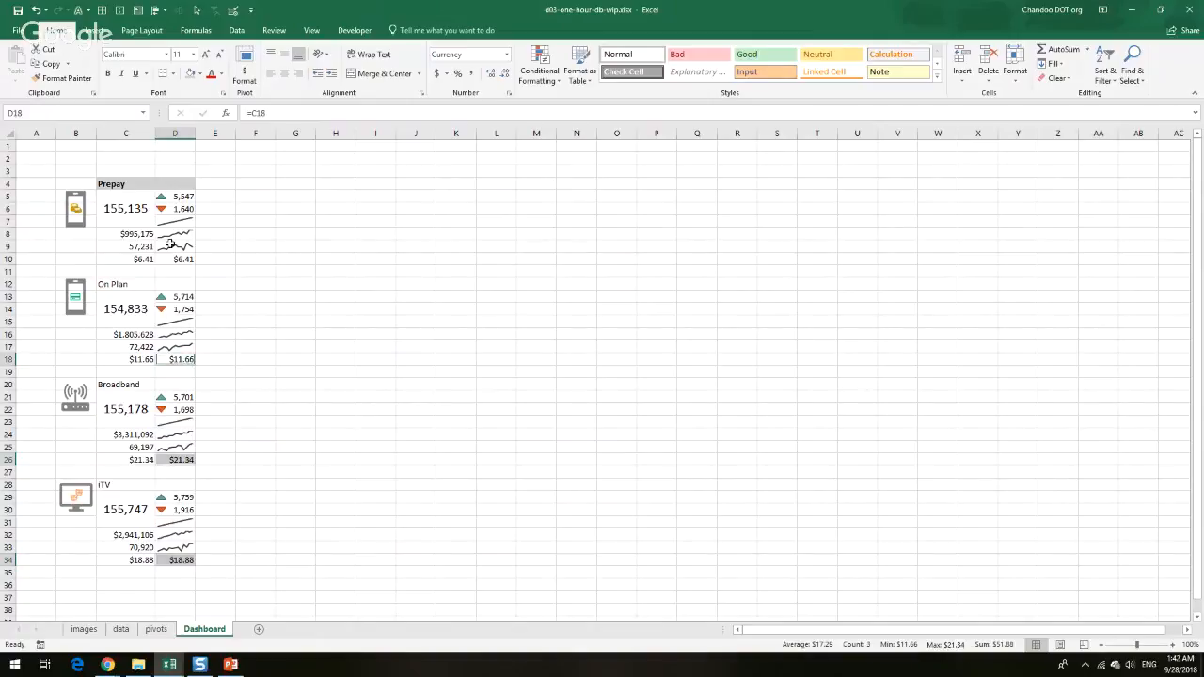
pyautogui.keyDown('ctrl'); pyautogui.click(184, 260); pyautogui.keyUp('ctrl')
pyautogui.click(534, 74)
pyautogui.moveTo(578, 158)
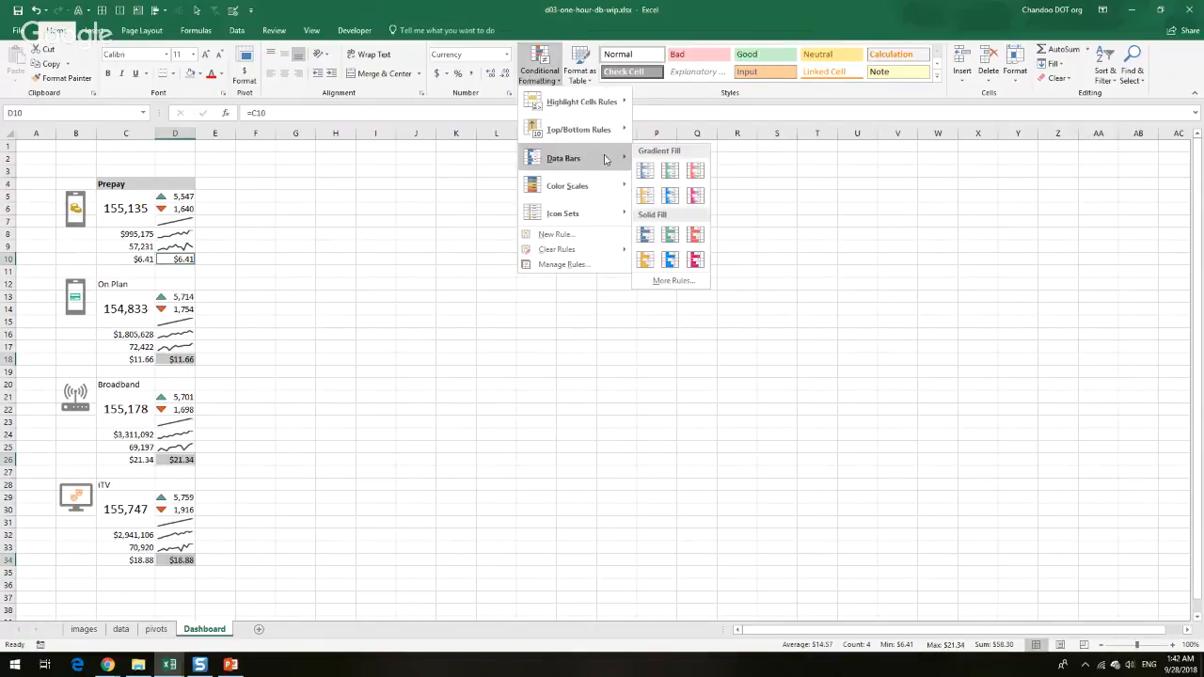
pyautogui.click(645, 236)
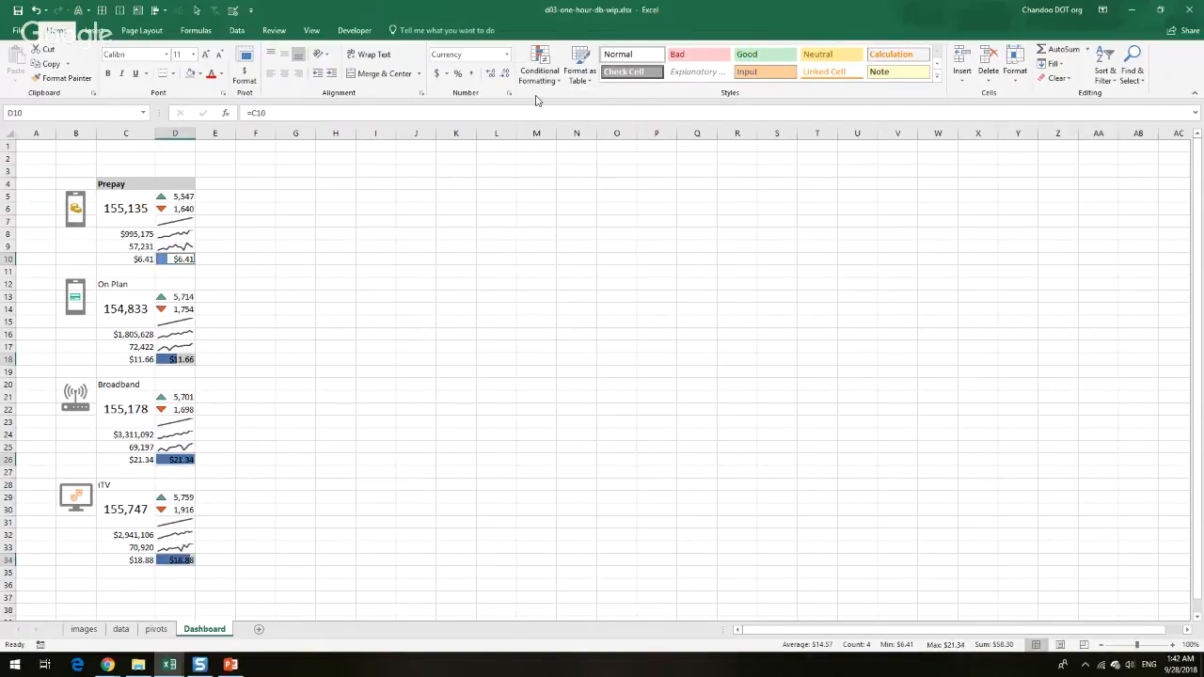
# Edit the data bar rule for D10, D18, D26 and D34 to show the bar only, and apply it
pyautogui.click(538, 71)
pyautogui.click(564, 264)
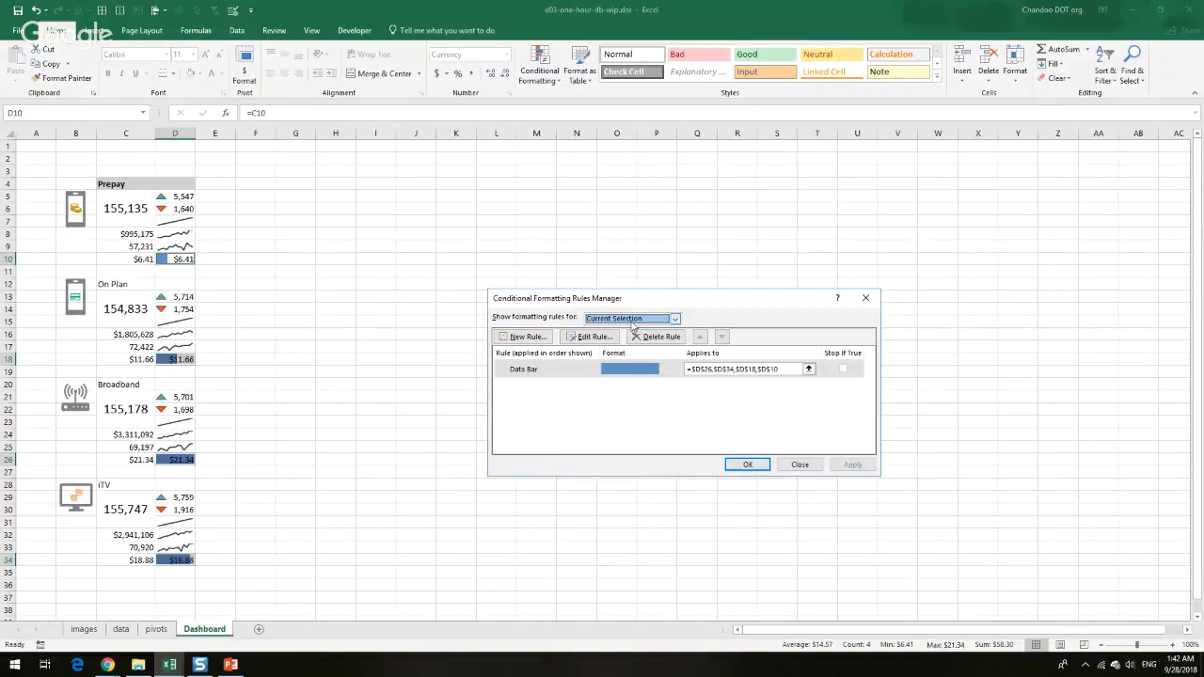
pyautogui.doubleClick(608, 371)
pyautogui.click(739, 374)
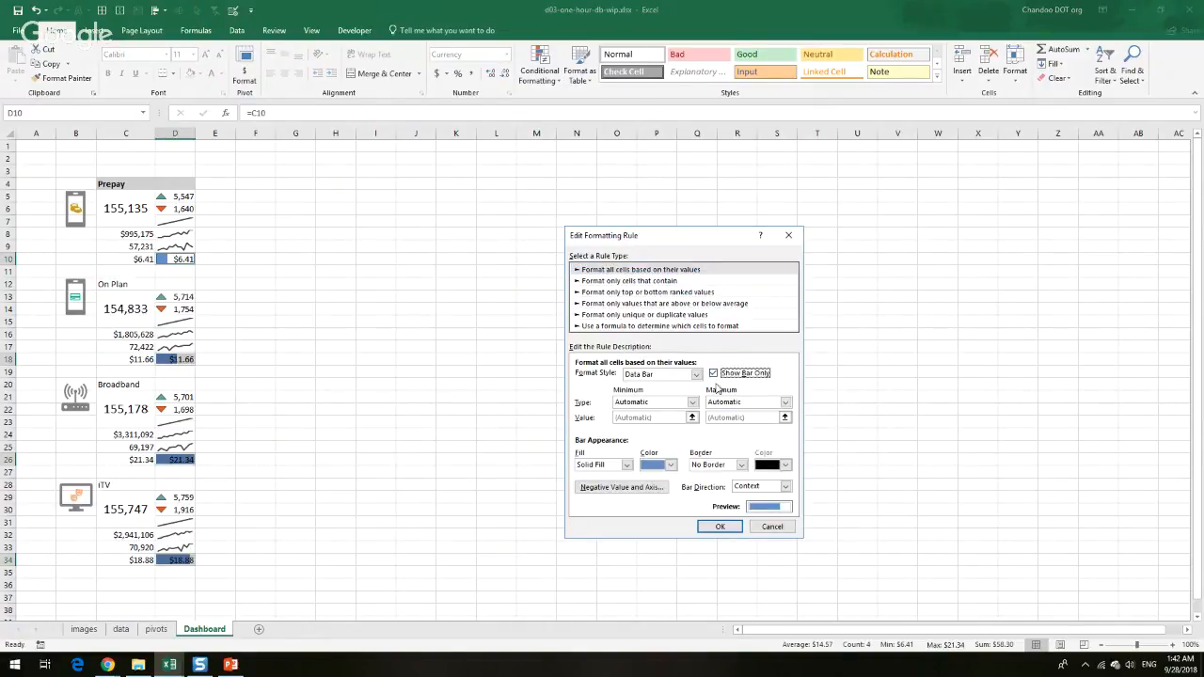
pyautogui.click(720, 526)
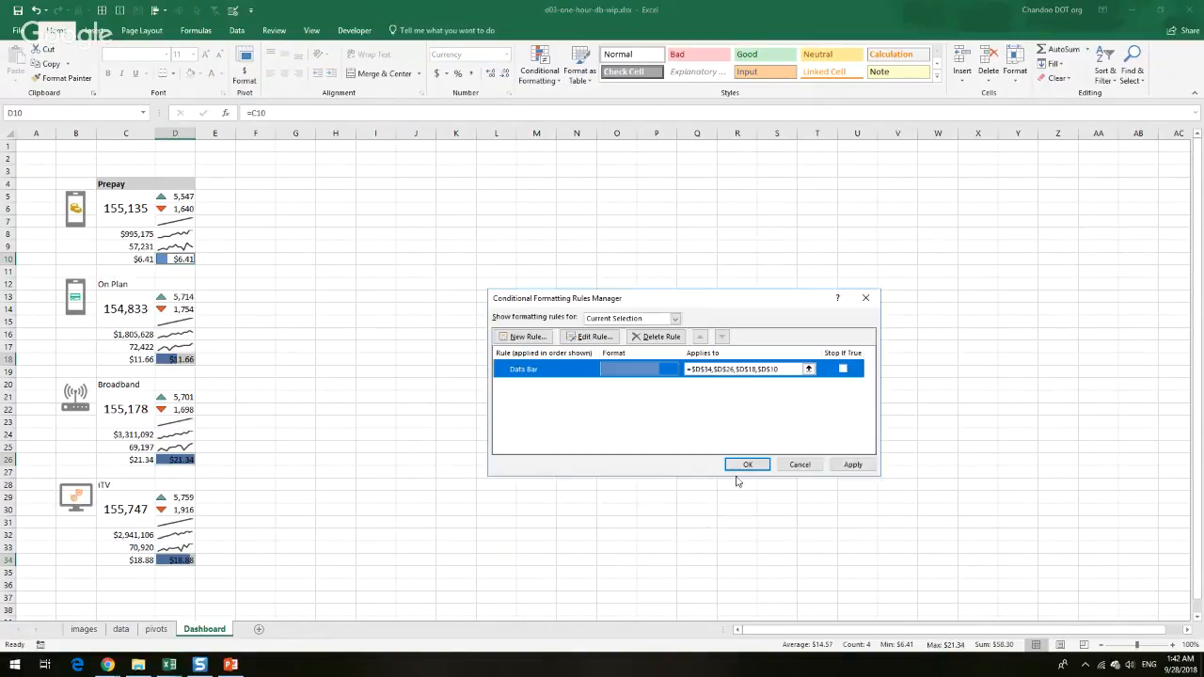
pyautogui.click(851, 465)
pyautogui.click(746, 465)
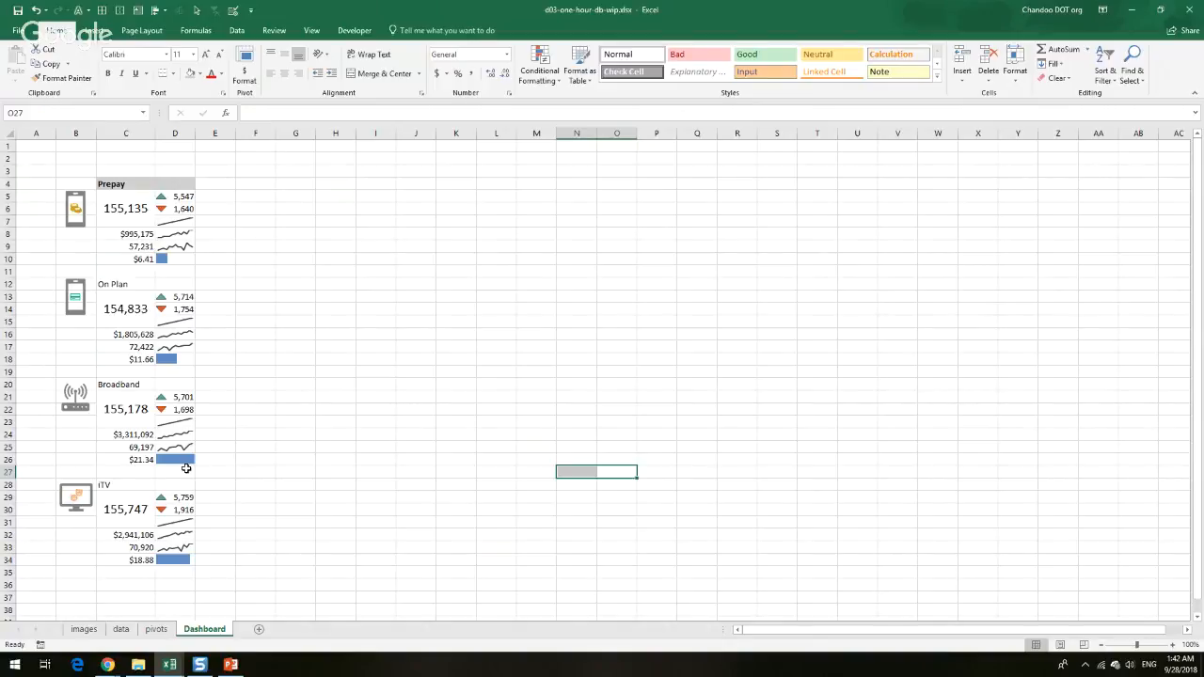
# Review the Products / KPI Summary section in d03-one-hour-db.xlsx and return to d03-one-hour-db-wip.xlsx
pyautogui.click(82, 422)
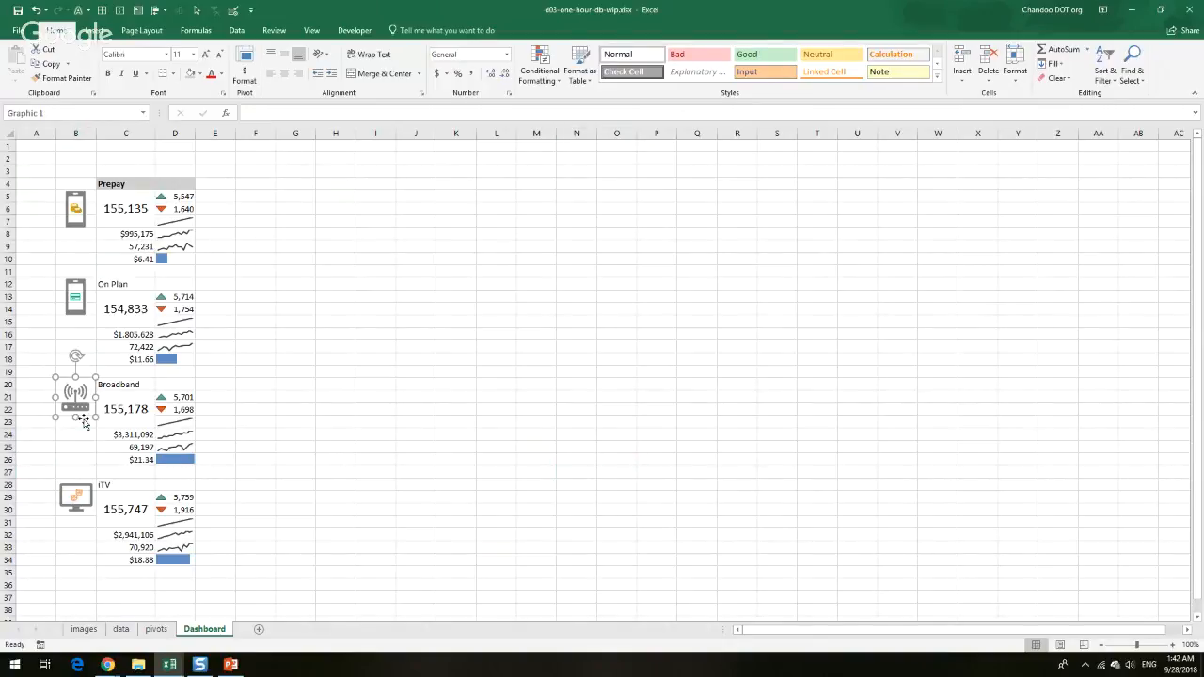
pyautogui.moveTo(82, 423); pyautogui.dragTo(85, 461)
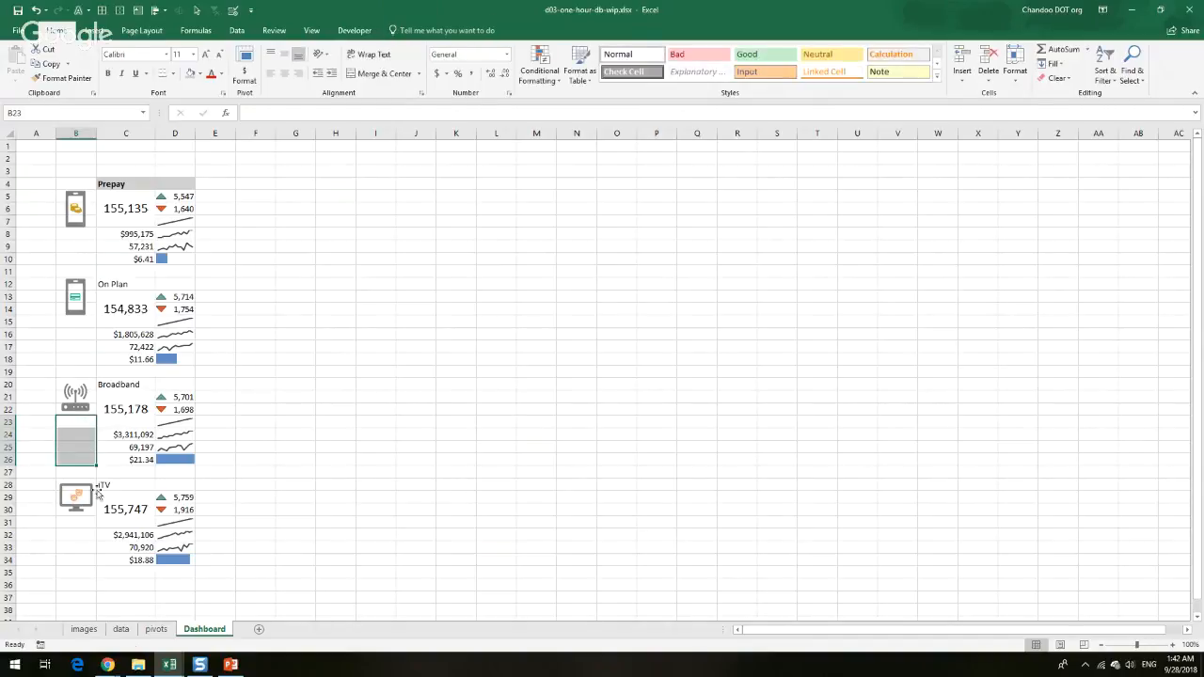
pyautogui.moveTo(169, 665)
pyautogui.click(101, 606)
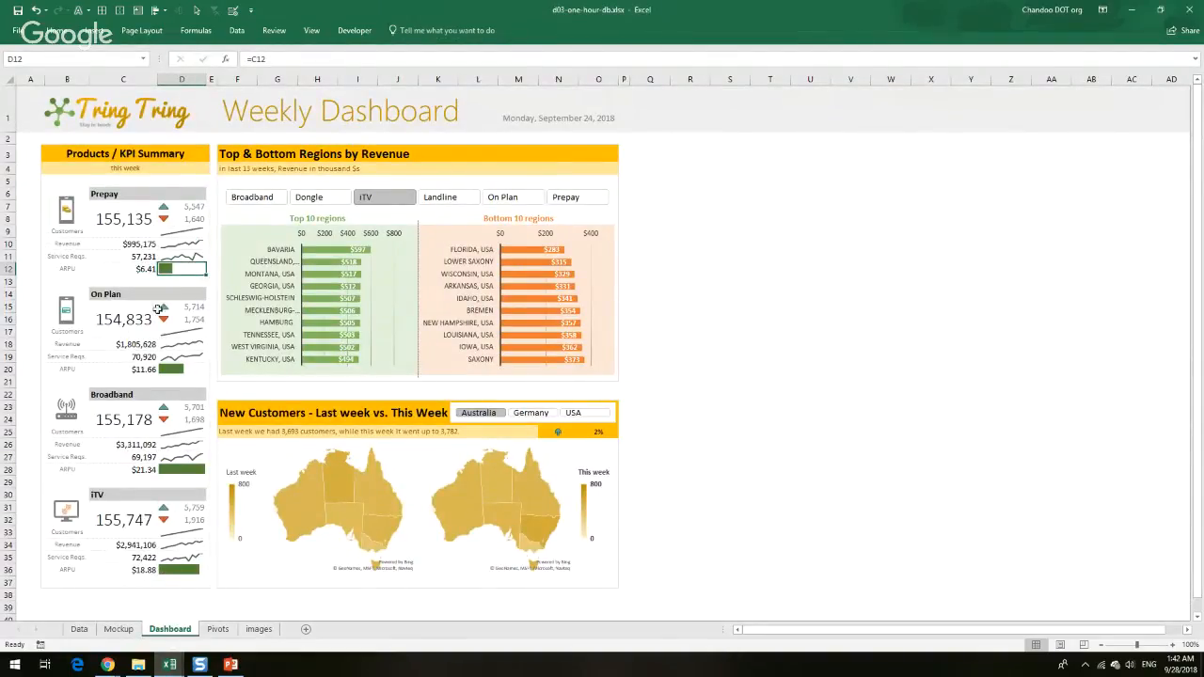
pyautogui.click(717, 328)
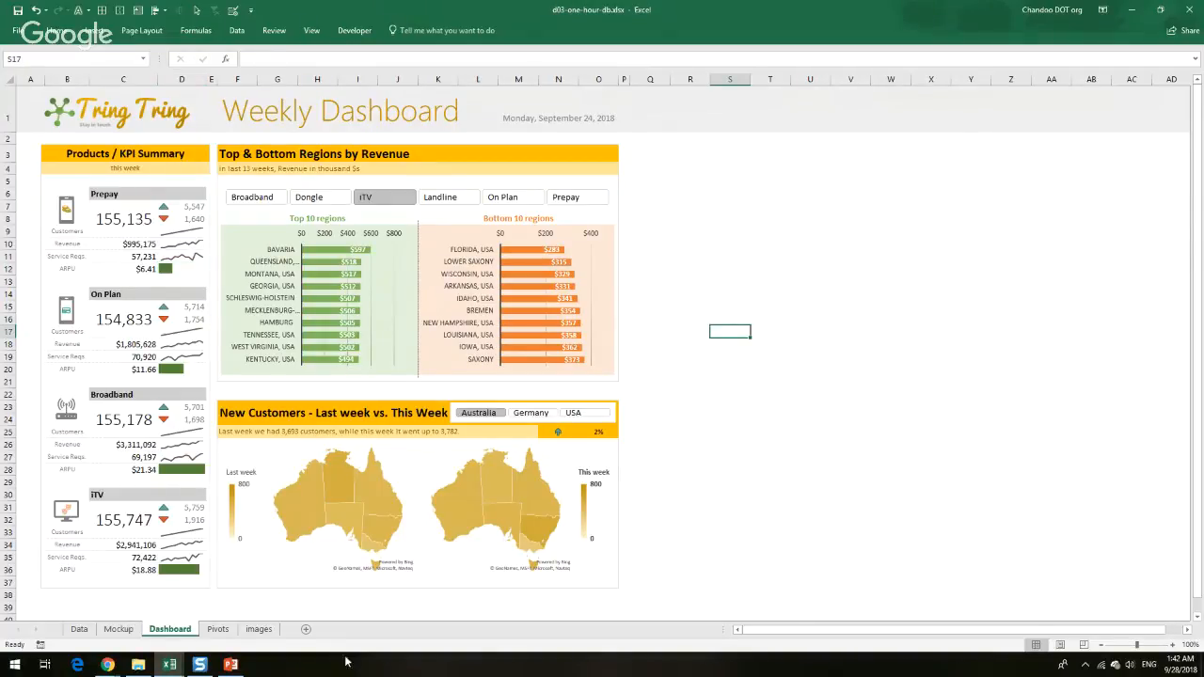
pyautogui.moveTo(169, 665)
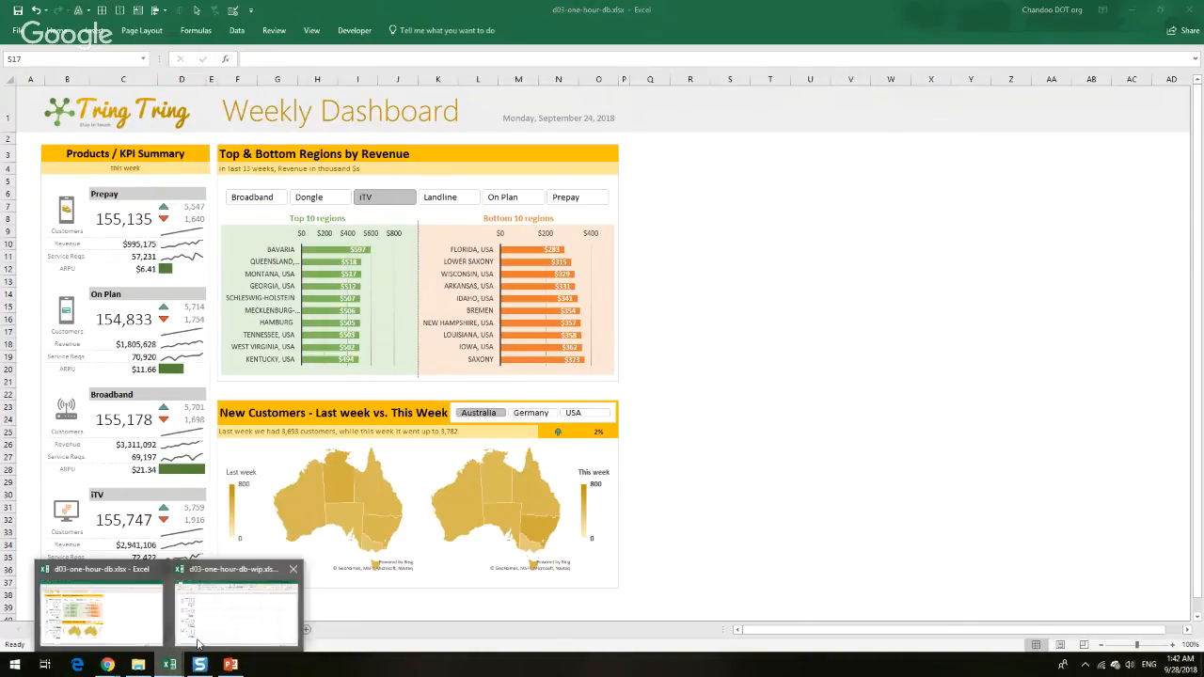
pyautogui.click(235, 611)
# Insert a blank row at row 3 above the Prepay block and enter the heading "Product / KPI Summary" in B3
pyautogui.click(37, 172)
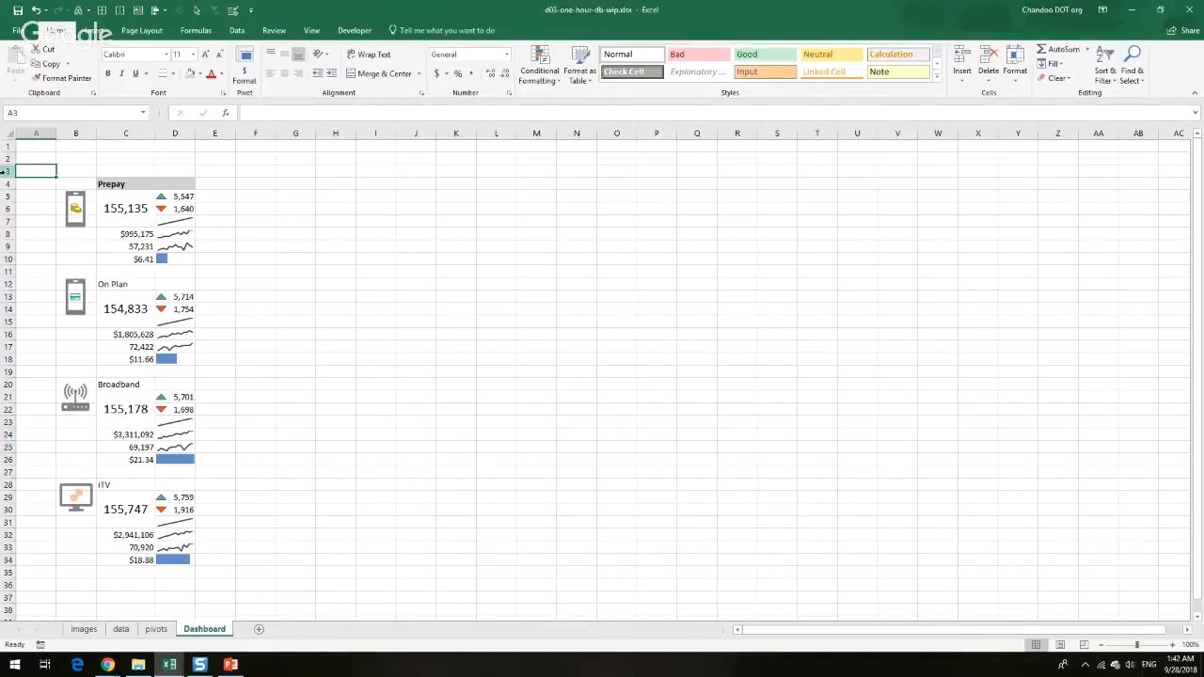
pyautogui.rightClick(8, 171)
pyautogui.click(36, 261)
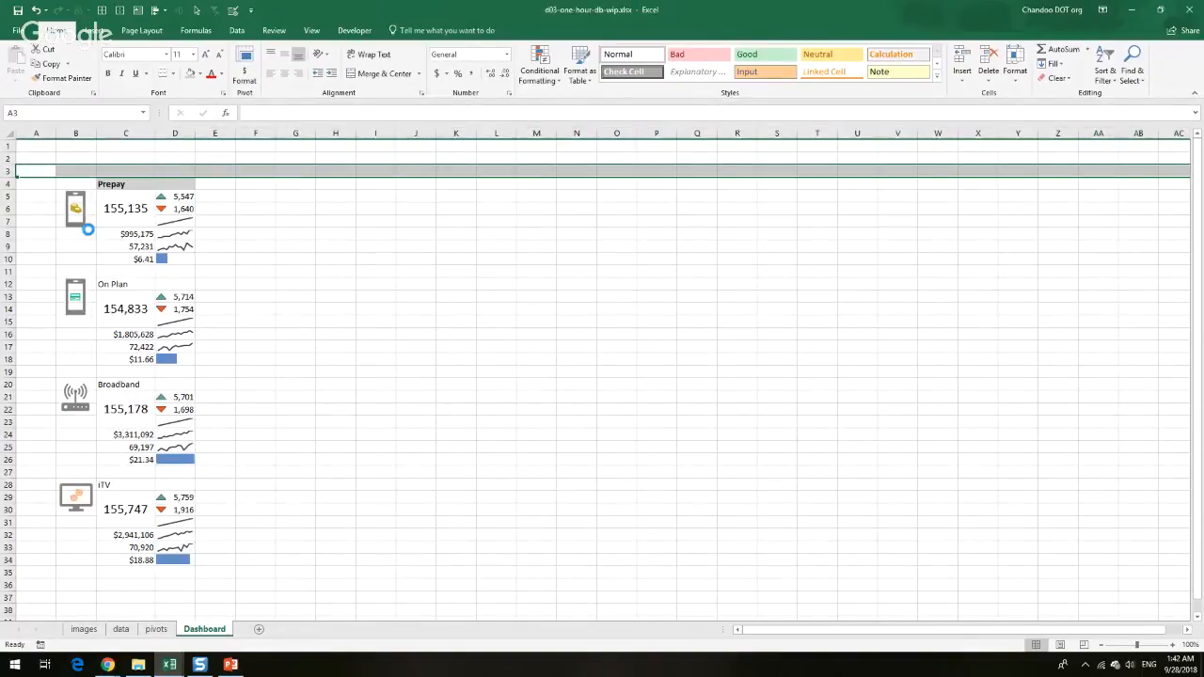
pyautogui.click(79, 170)
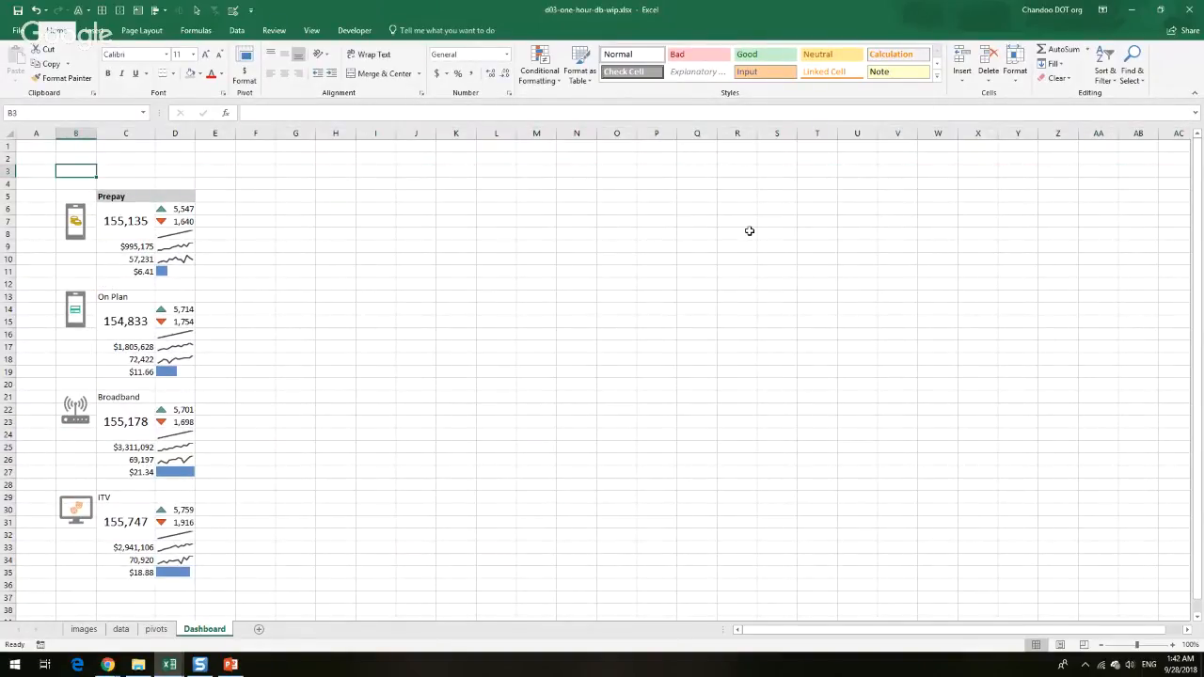
pyautogui.write('Product')
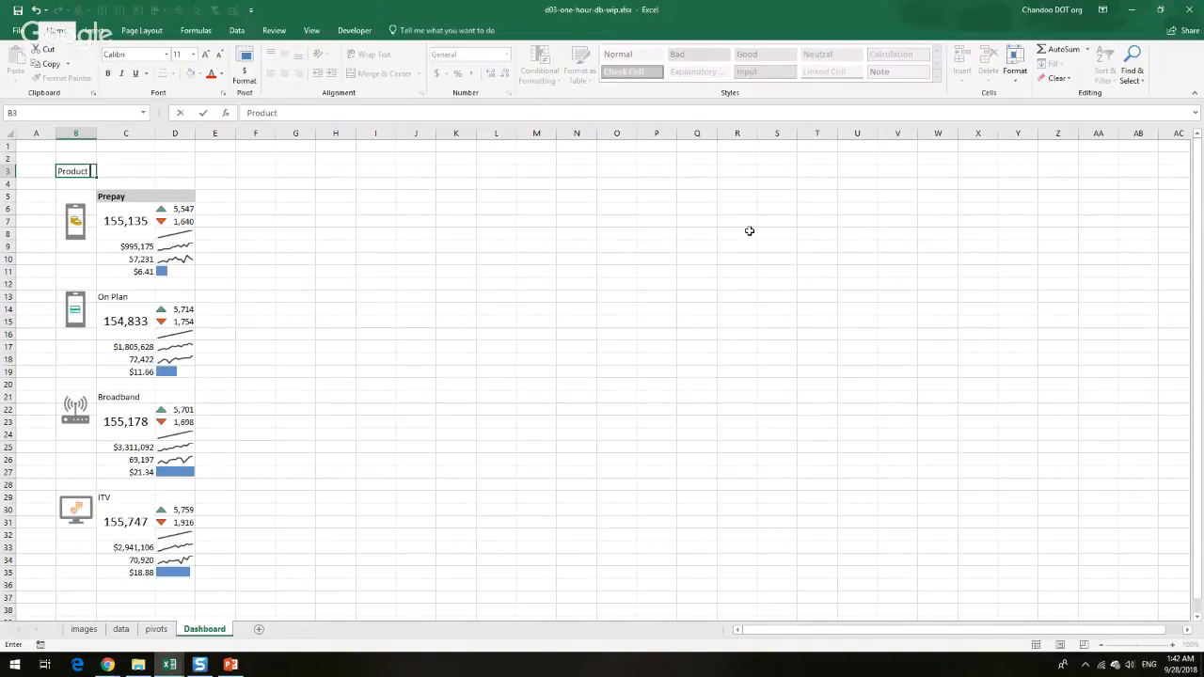
pyautogui.write(' / KPOI Summary')
pyautogui.hotkey('ctrl', 'Return')
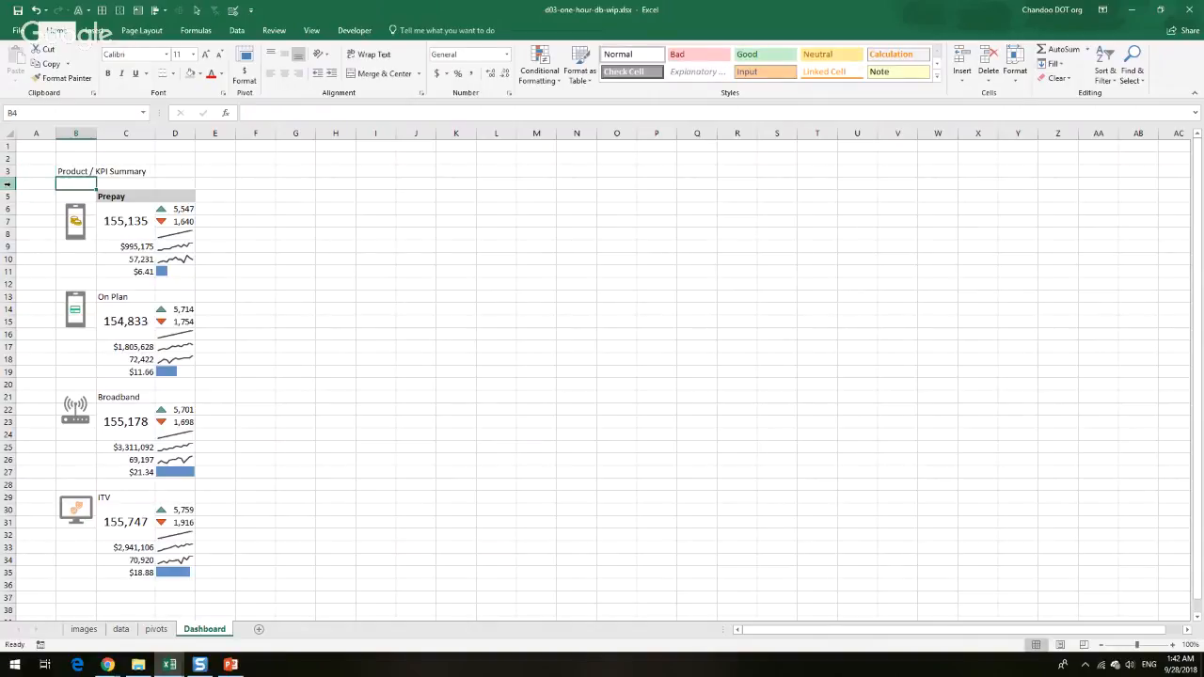
# Format the "Product / KPI Summary" heading in B3 as bold at font size 14
pyautogui.click(191, 53)
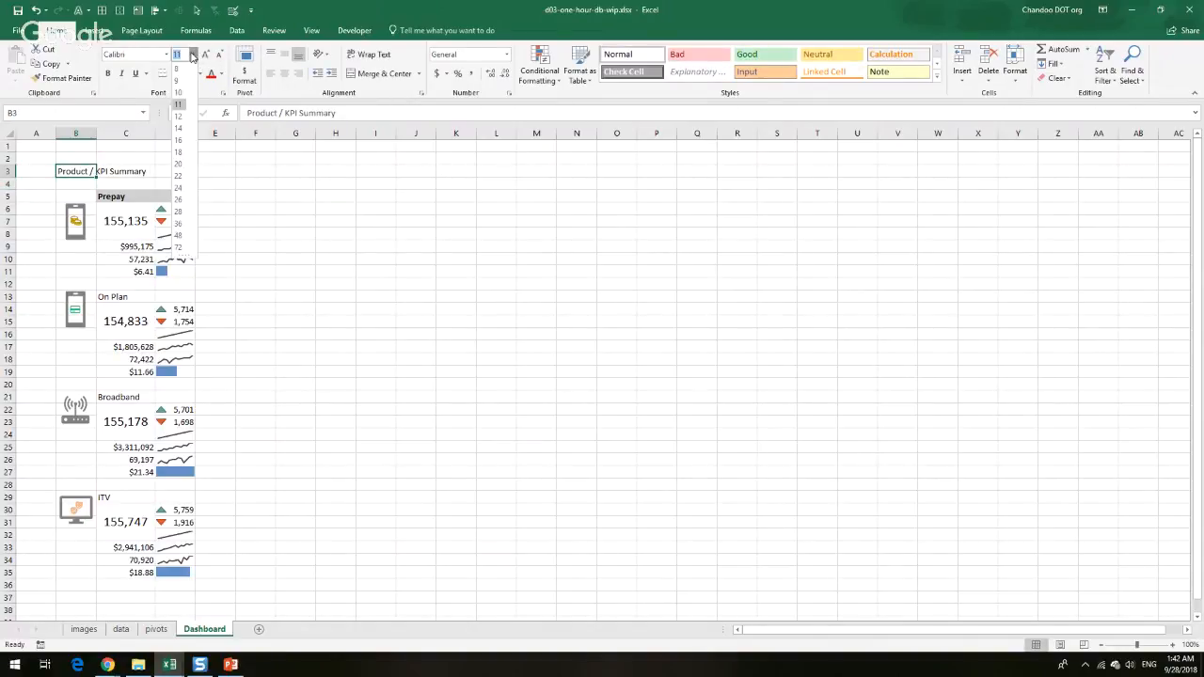
pyautogui.click(180, 128)
pyautogui.click(108, 74)
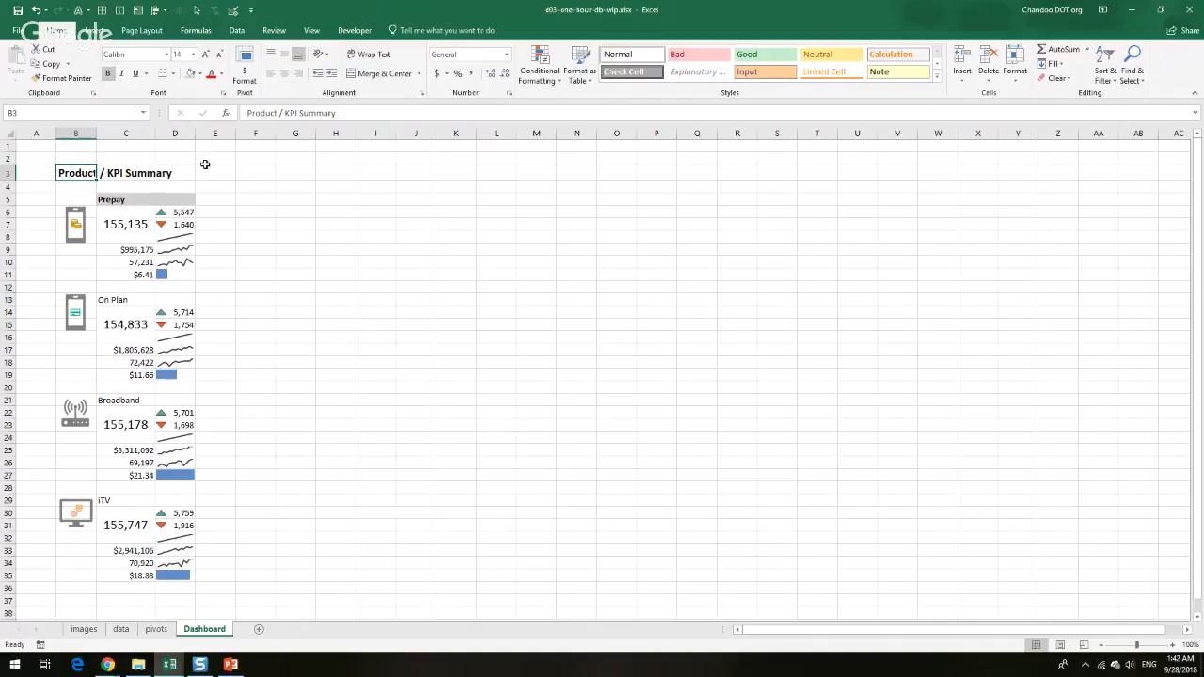
# Merge and center the "Product / KPI Summary" heading across B3:D3 and give it a gold fill
pyautogui.keyDown('shift'); pyautogui.click(177, 171); pyautogui.keyUp('shift')
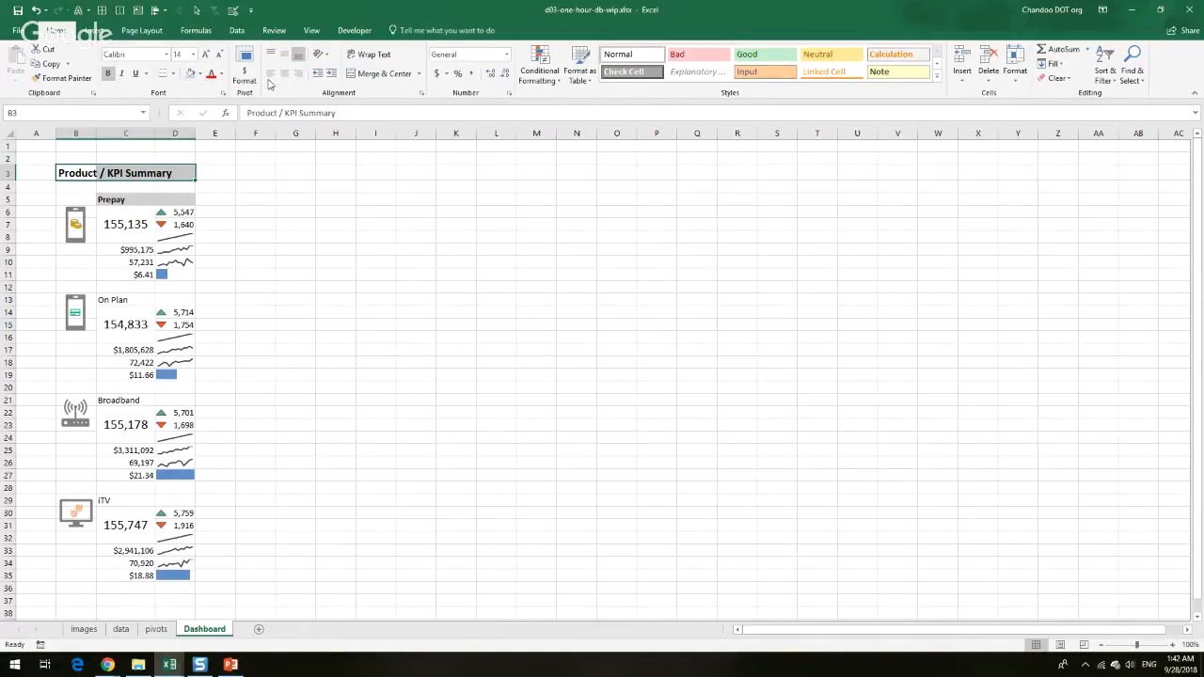
pyautogui.click(376, 73)
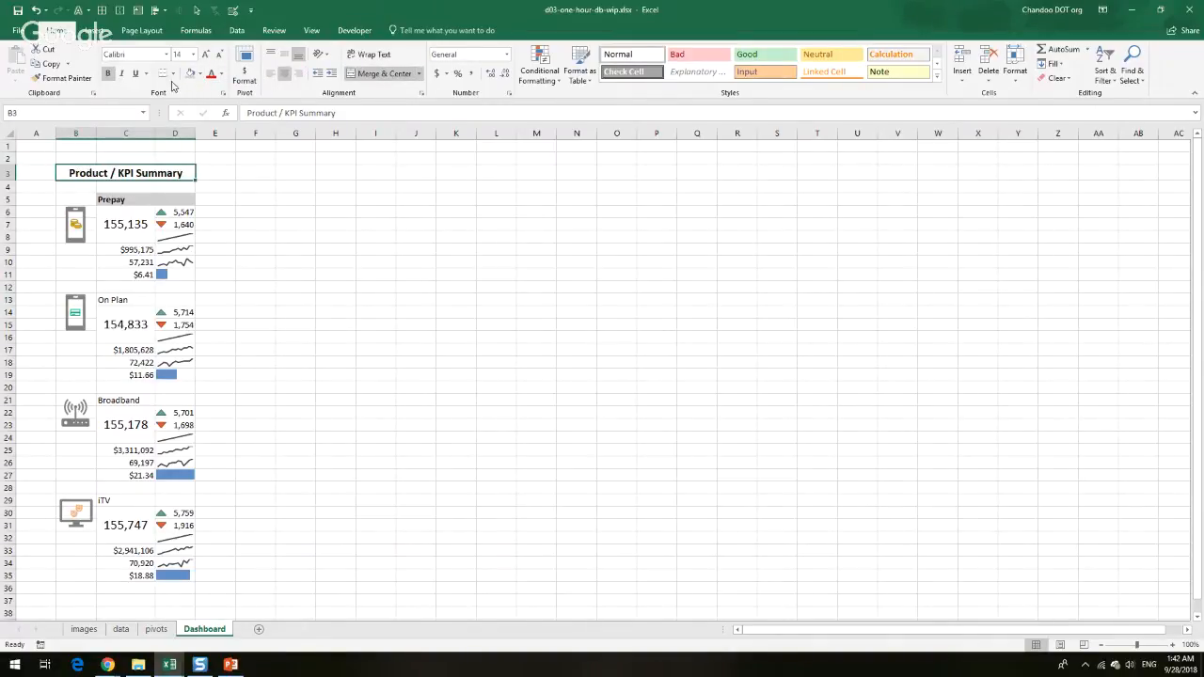
pyautogui.click(199, 74)
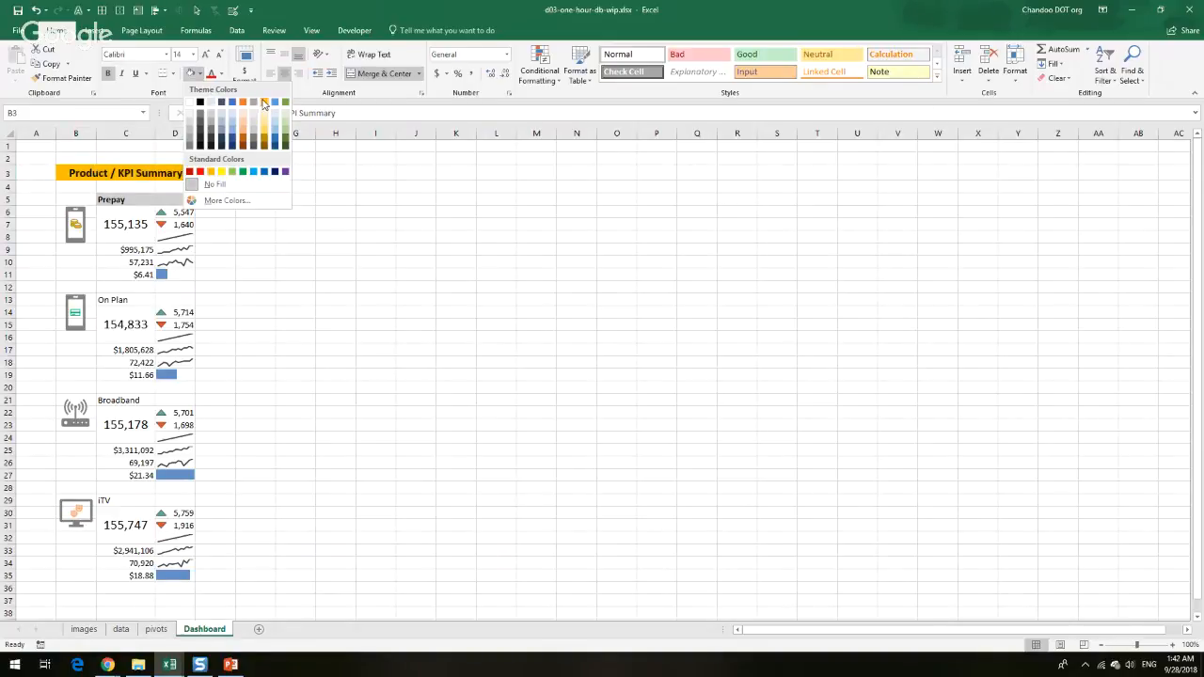
pyautogui.click(264, 102)
# Add an outline border around B3:D35 and turn off the Dashboard sheet's gridlines
pyautogui.moveTo(94, 173); pyautogui.dragTo(191, 548)
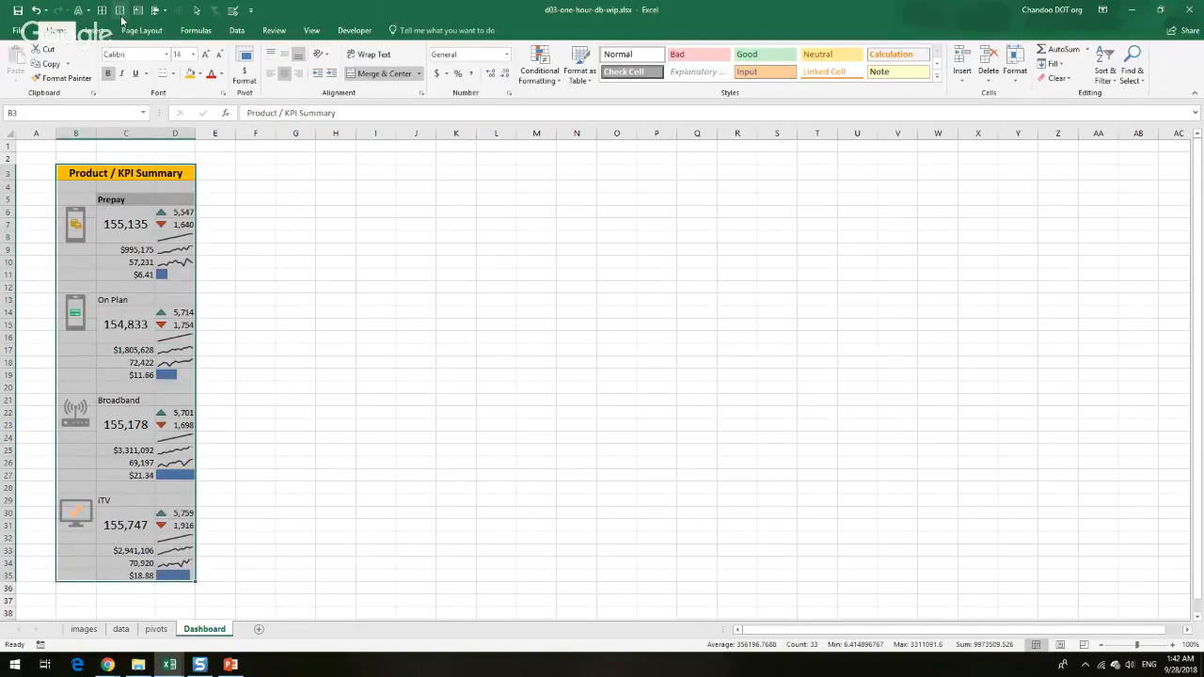
pyautogui.click(323, 275)
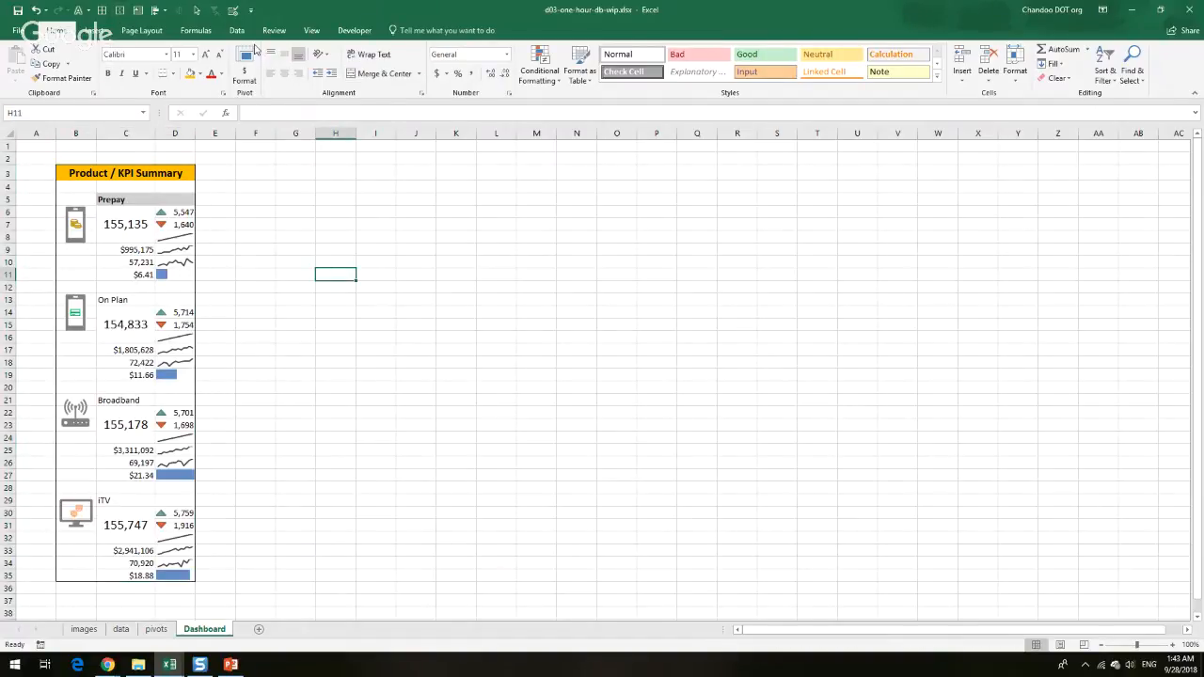
pyautogui.click(312, 30)
pyautogui.click(138, 74)
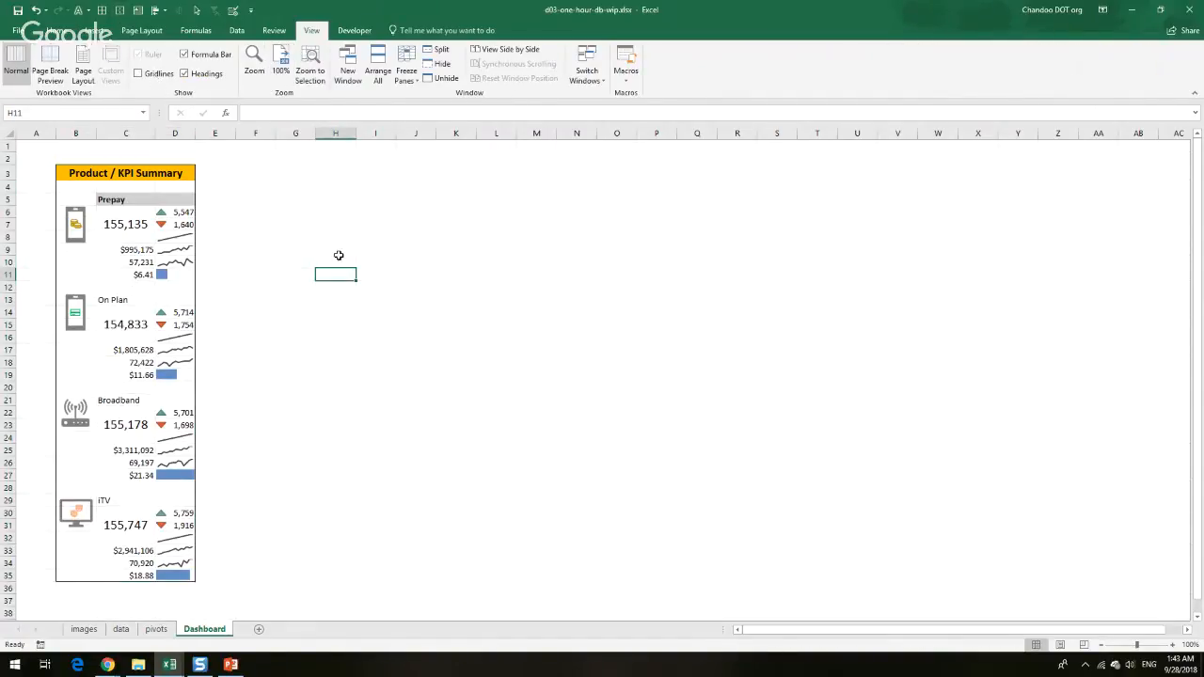
pyautogui.click(335, 250)
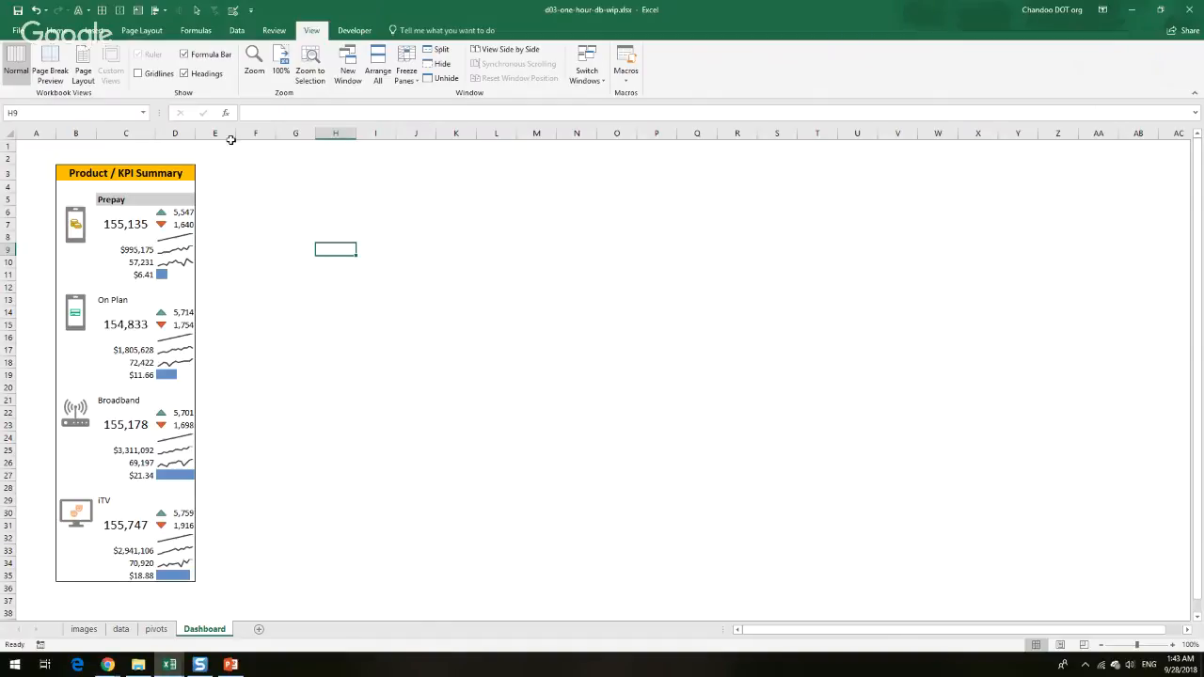
# Narrow column E on the Dashboard sheet to a thin spacer beside the KPI summary
pyautogui.moveTo(230, 139); pyautogui.dragTo(203, 142)
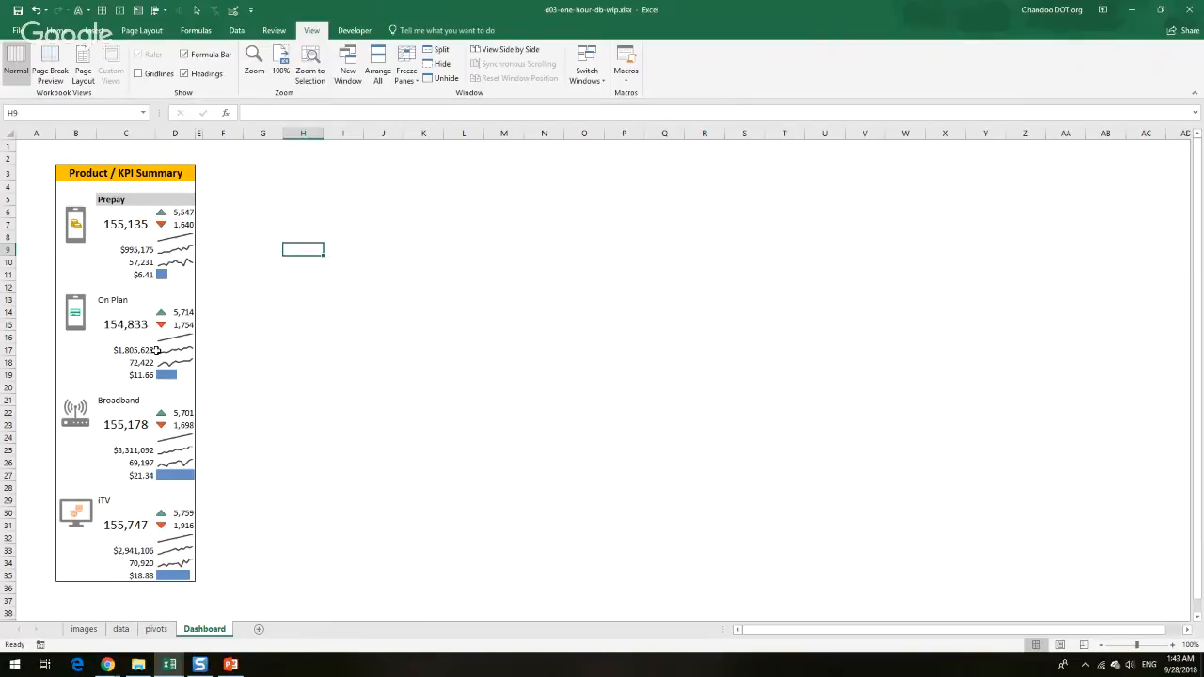
pyautogui.click(209, 169)
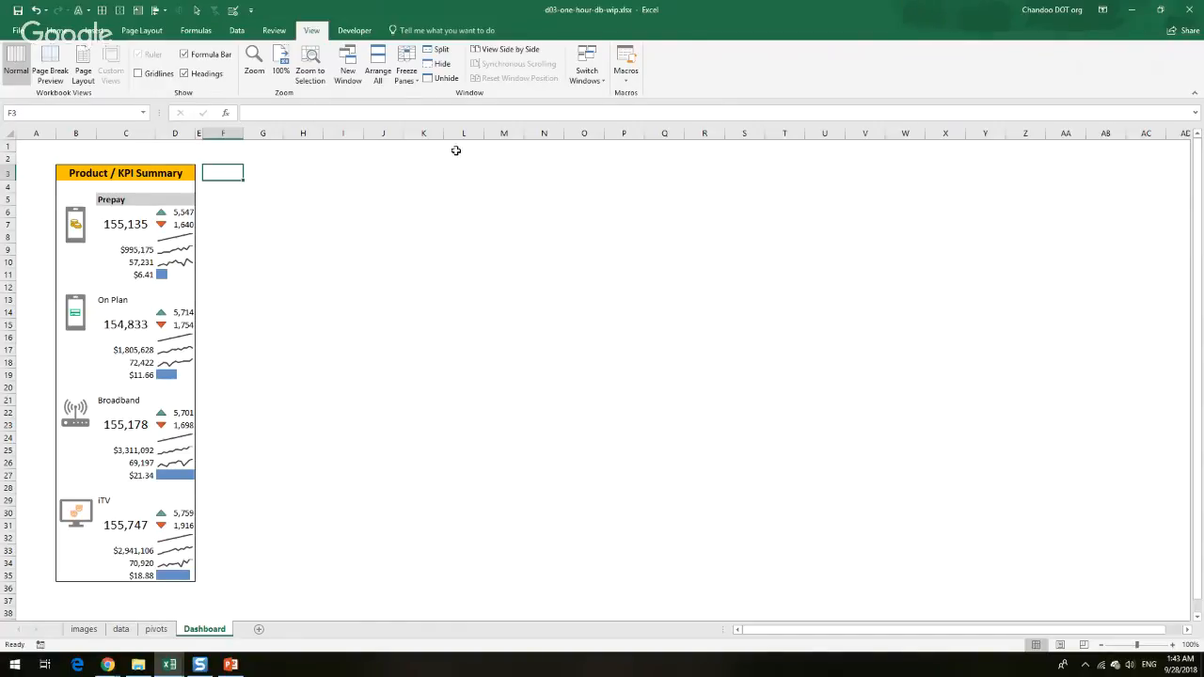
# Review the Top & Bottom Regions by Revenue section in d03-one-hour-db.xlsx and return to d03-one-hour-db-wip.xlsx
pyautogui.click(173, 662)
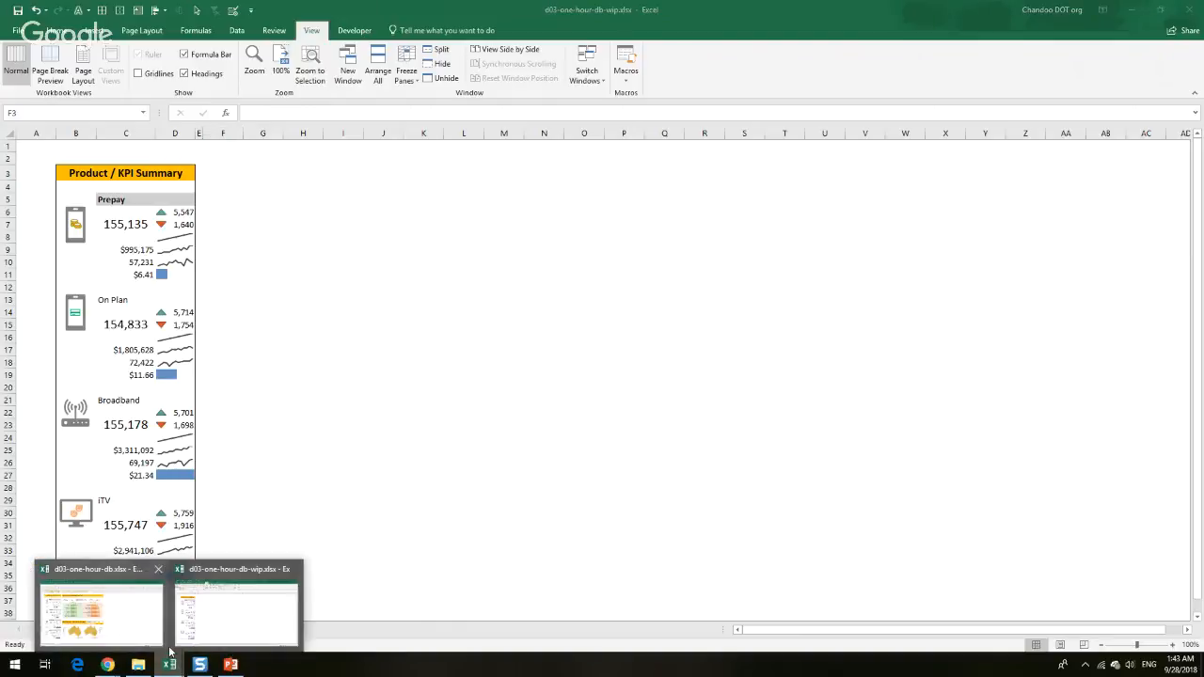
pyautogui.click(135, 645)
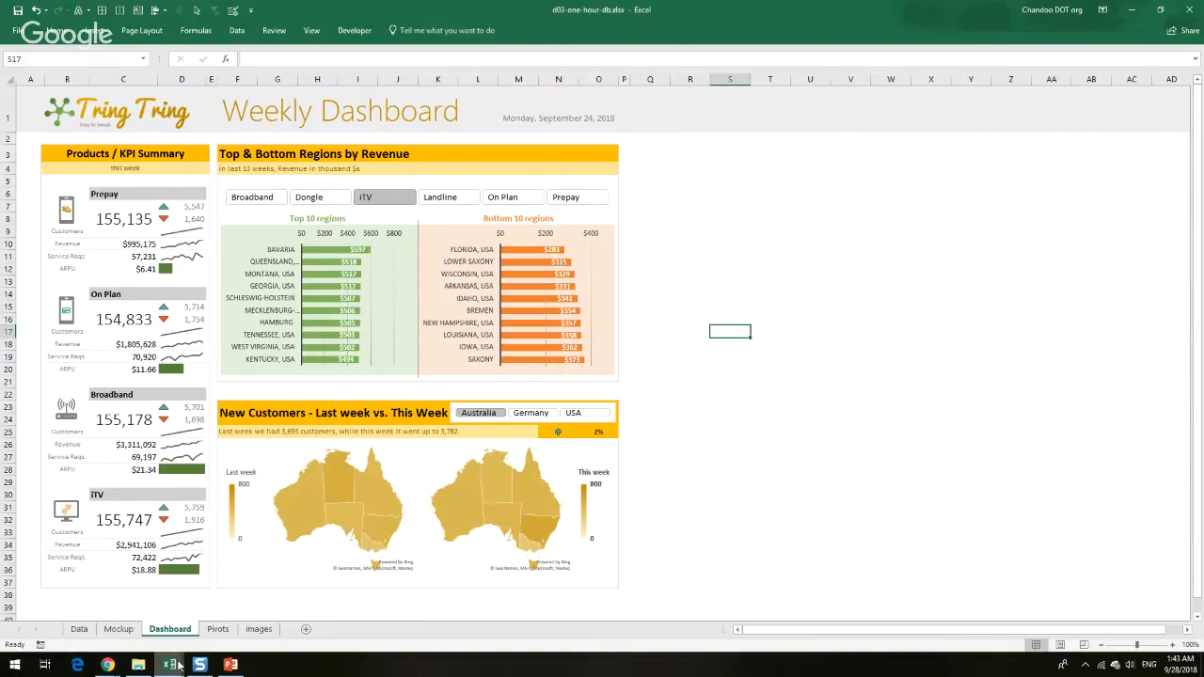
pyautogui.moveTo(170, 664)
pyautogui.click(234, 628)
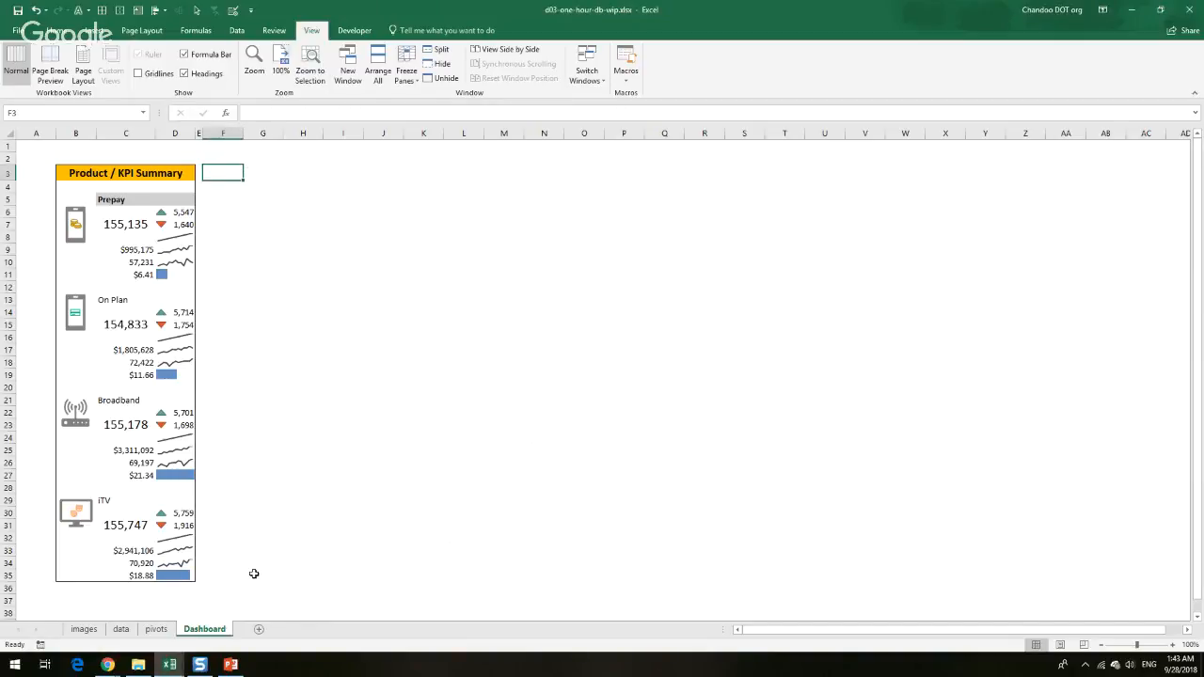
# Create a PivotTable from the workbook's Data Model at C68 on the pivots sheet, below the existing pivots
pyautogui.click(156, 630)
pyautogui.scroll(-7, 208, 513)
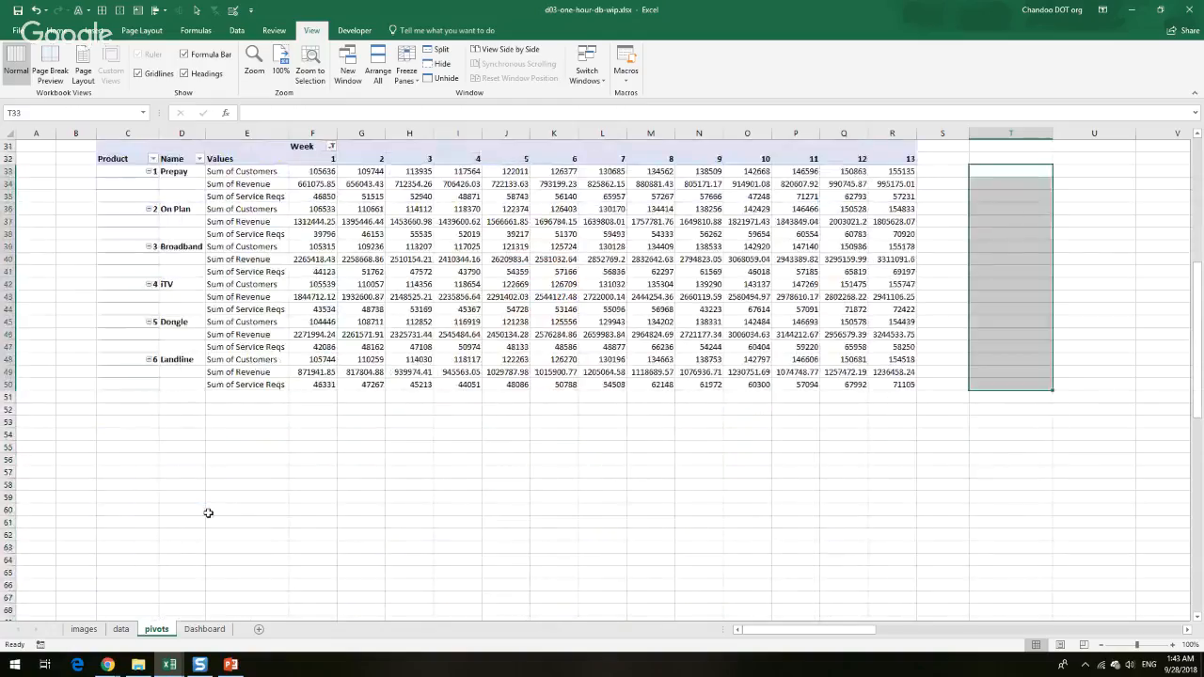
pyautogui.scroll(-5, 160, 498)
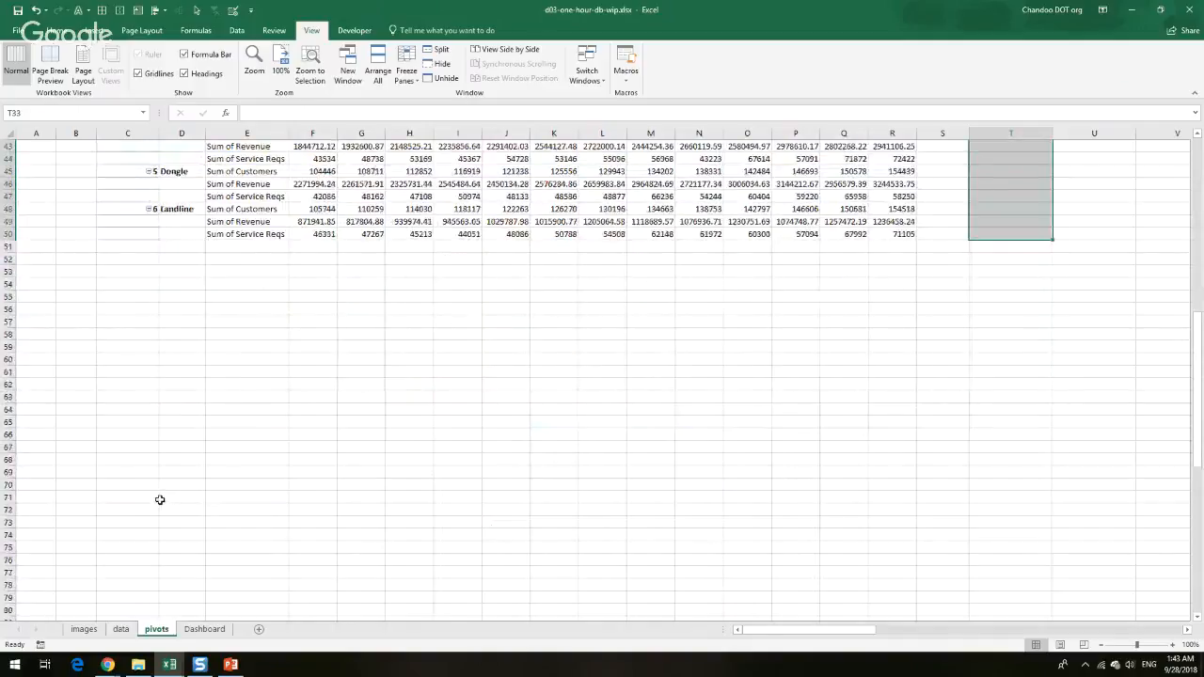
pyautogui.click(141, 424)
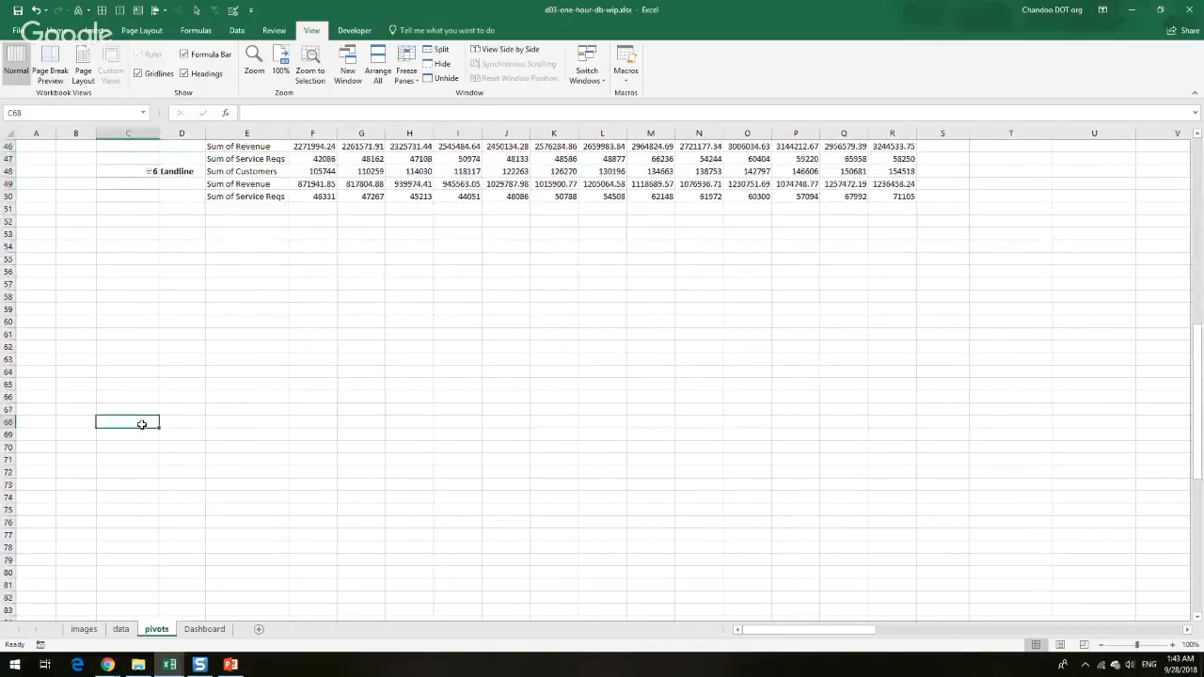
pyautogui.click(92, 30)
pyautogui.click(17, 64)
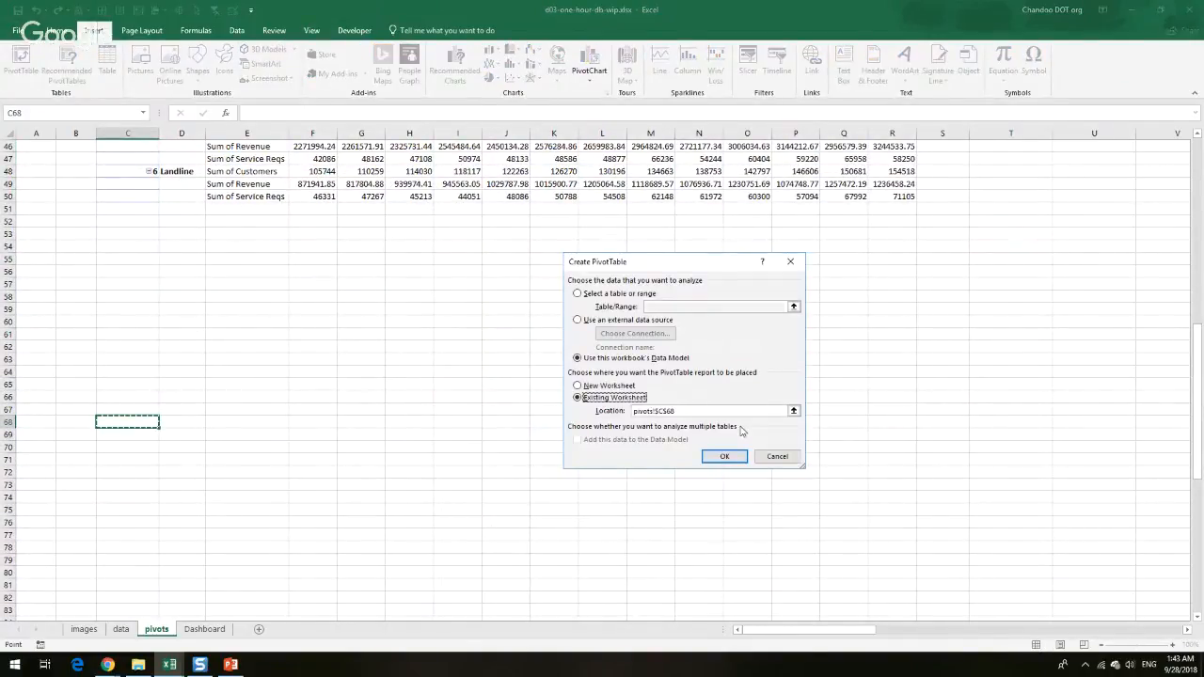
pyautogui.click(724, 456)
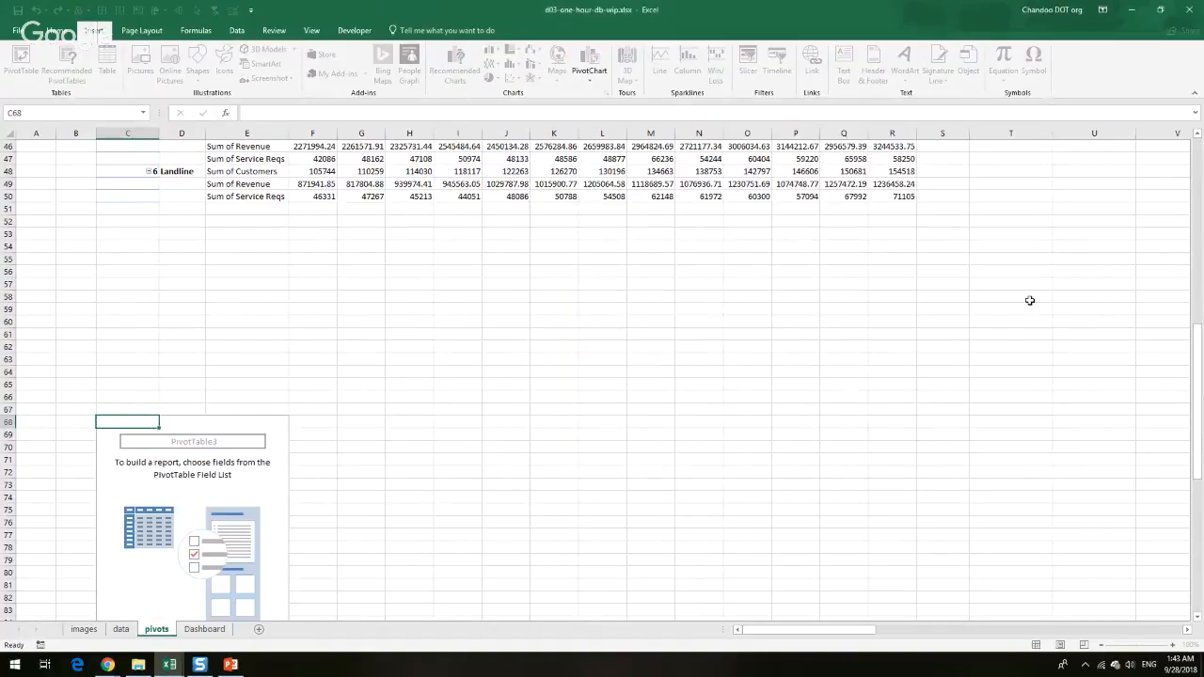
# Add State from the regions table as rows and Revenue from the data table as summed values
pyautogui.click(904, 281)
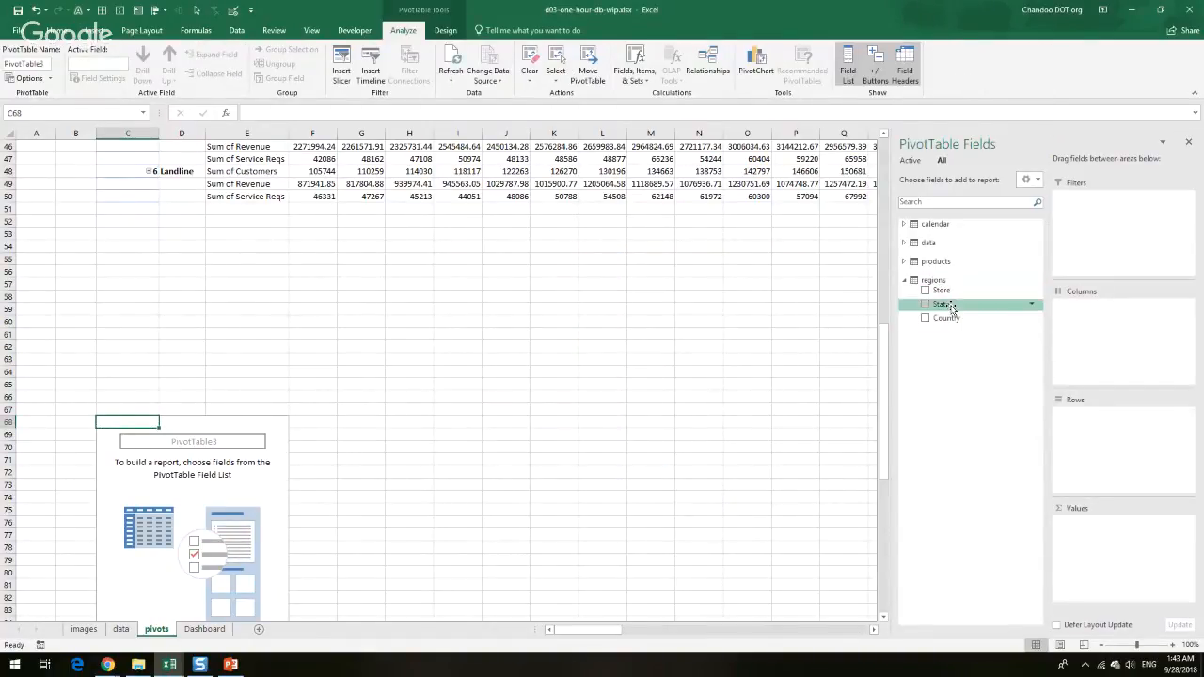
pyautogui.moveTo(942, 303); pyautogui.dragTo(1079, 467)
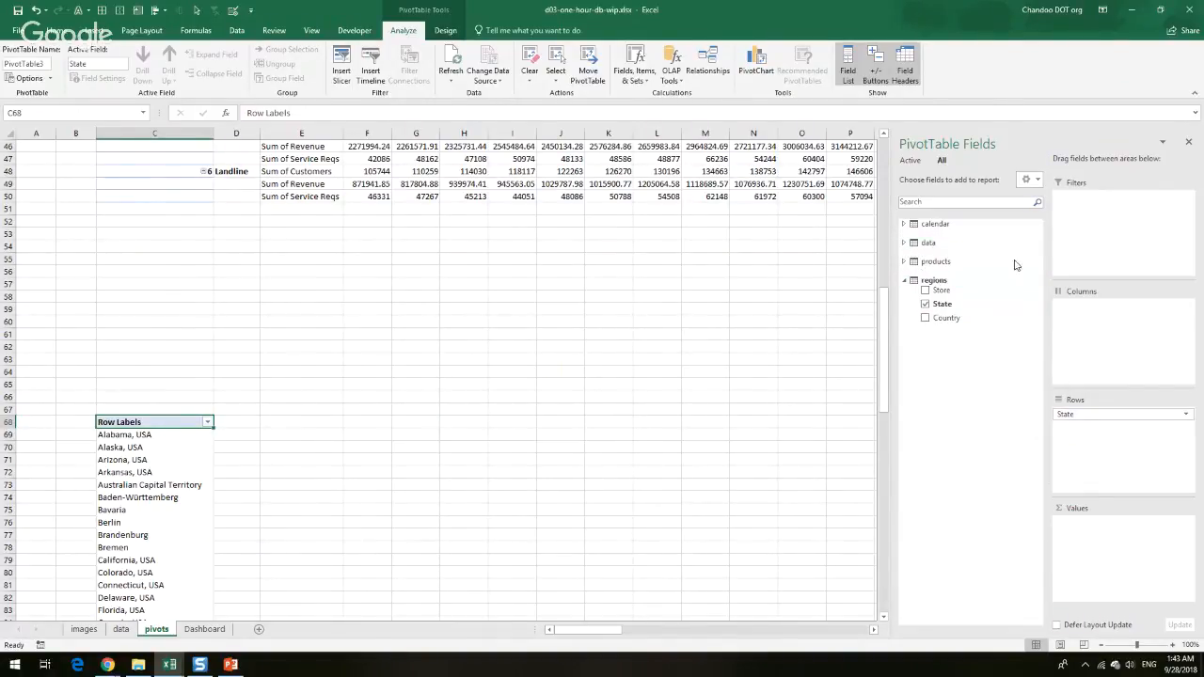
pyautogui.click(904, 242)
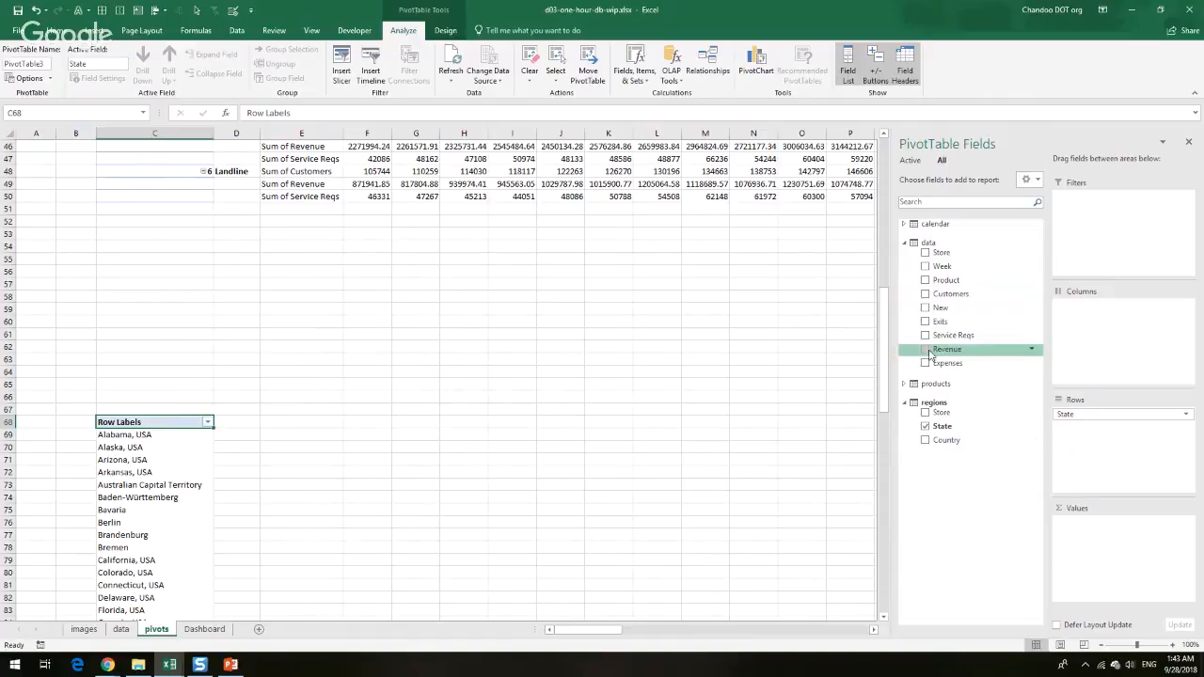
pyautogui.click(926, 350)
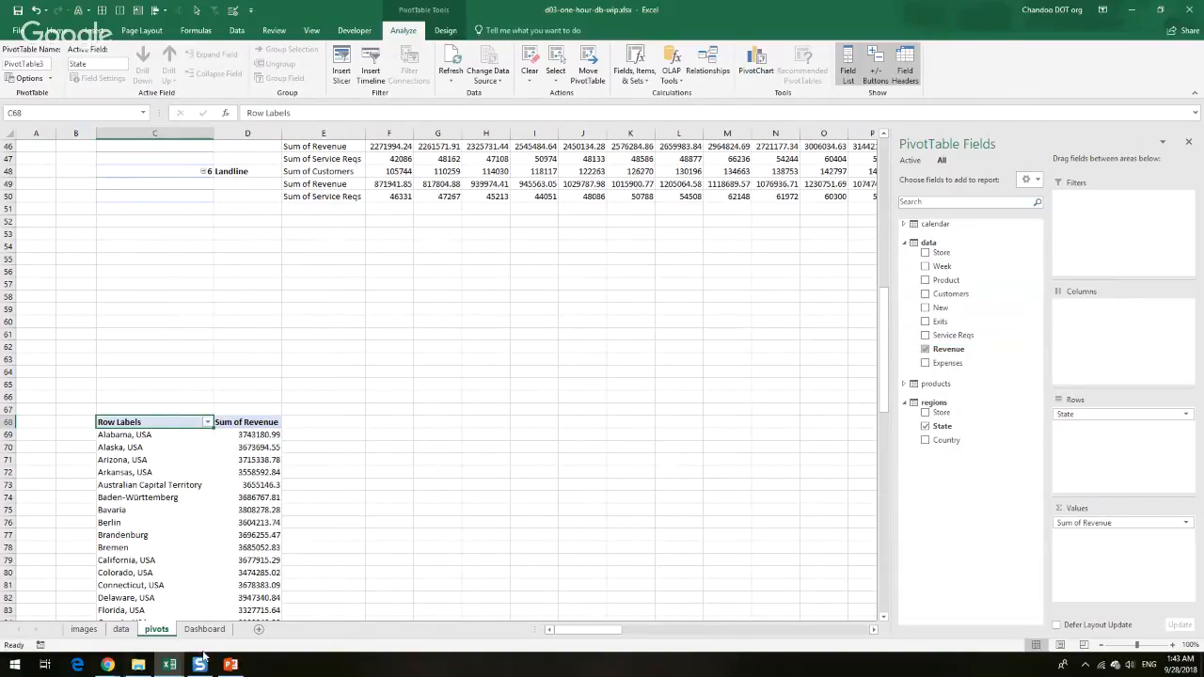
# Check which period the regional revenue section covers in d03-one-hour-db.xlsx and return to the d03-one-hour-db-wip.xlsx pivots sheet
pyautogui.moveTo(169, 665)
pyautogui.click(100, 618)
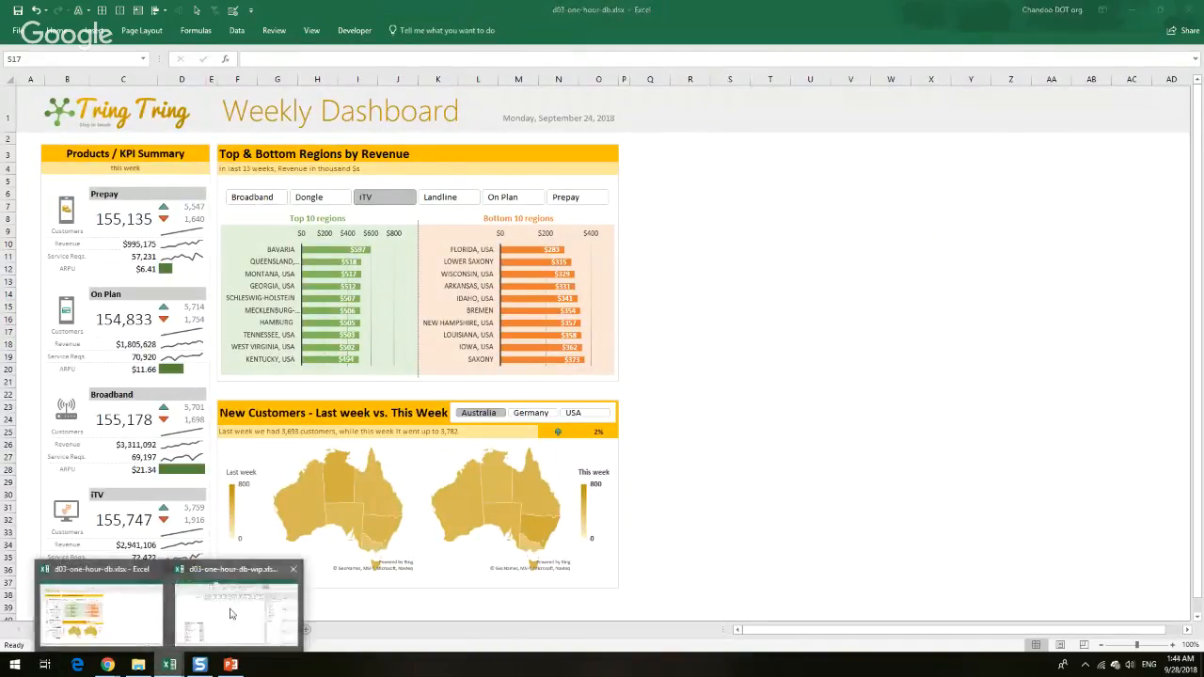
pyautogui.click(231, 615)
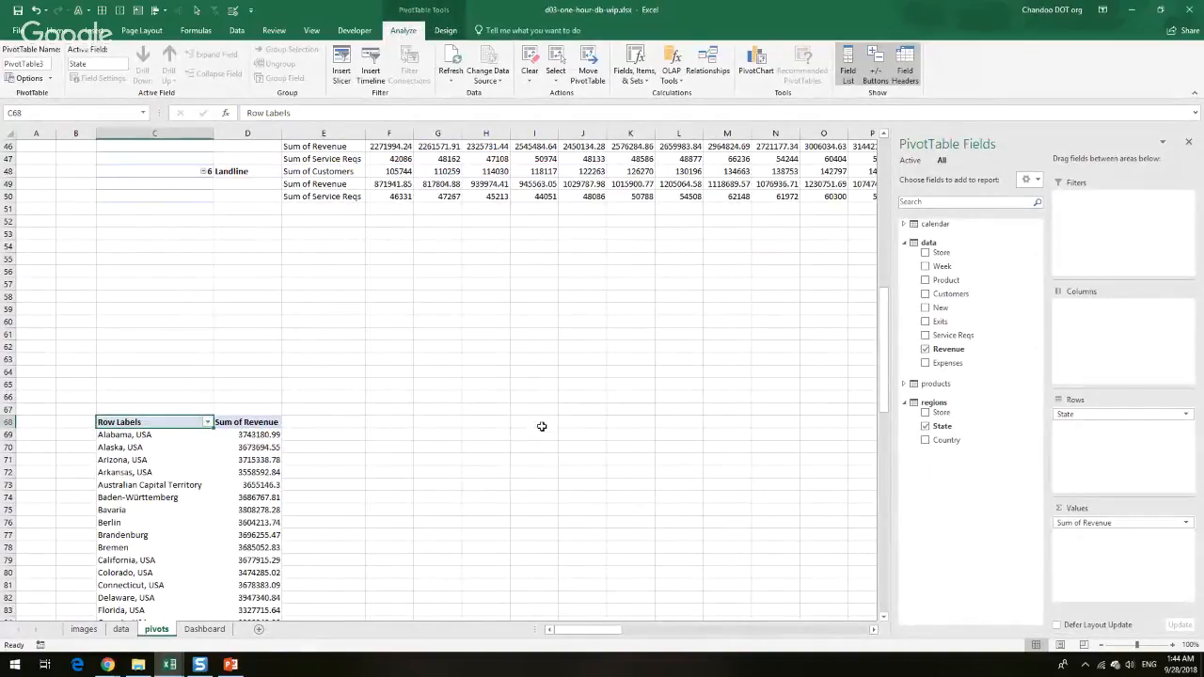
# Add Week from the calendar table as the pivot's report filter and exclude its (blank) item
pyautogui.click(936, 223)
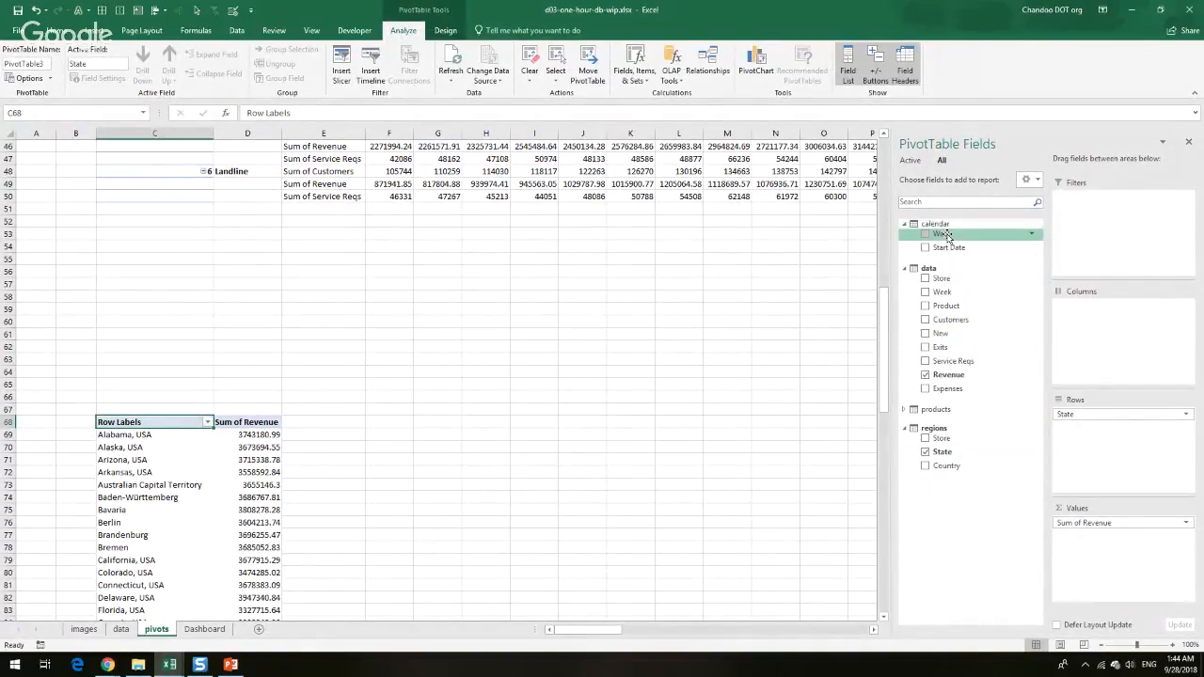
pyautogui.moveTo(946, 235); pyautogui.dragTo(1127, 255)
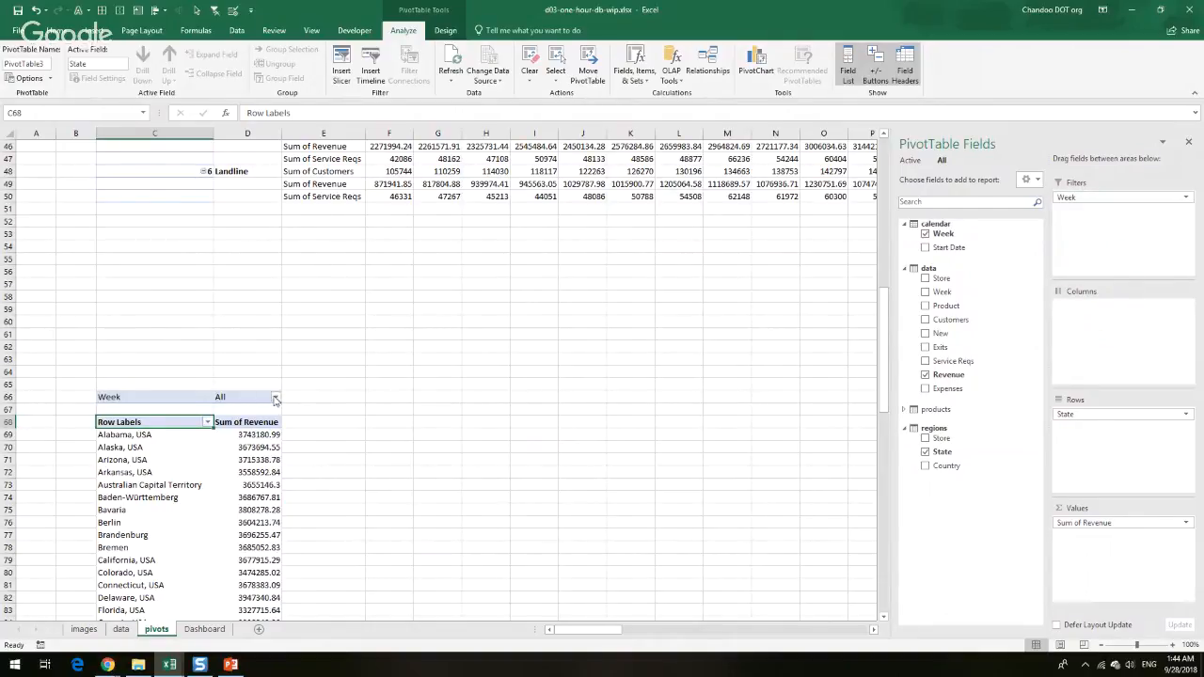
pyautogui.click(275, 396)
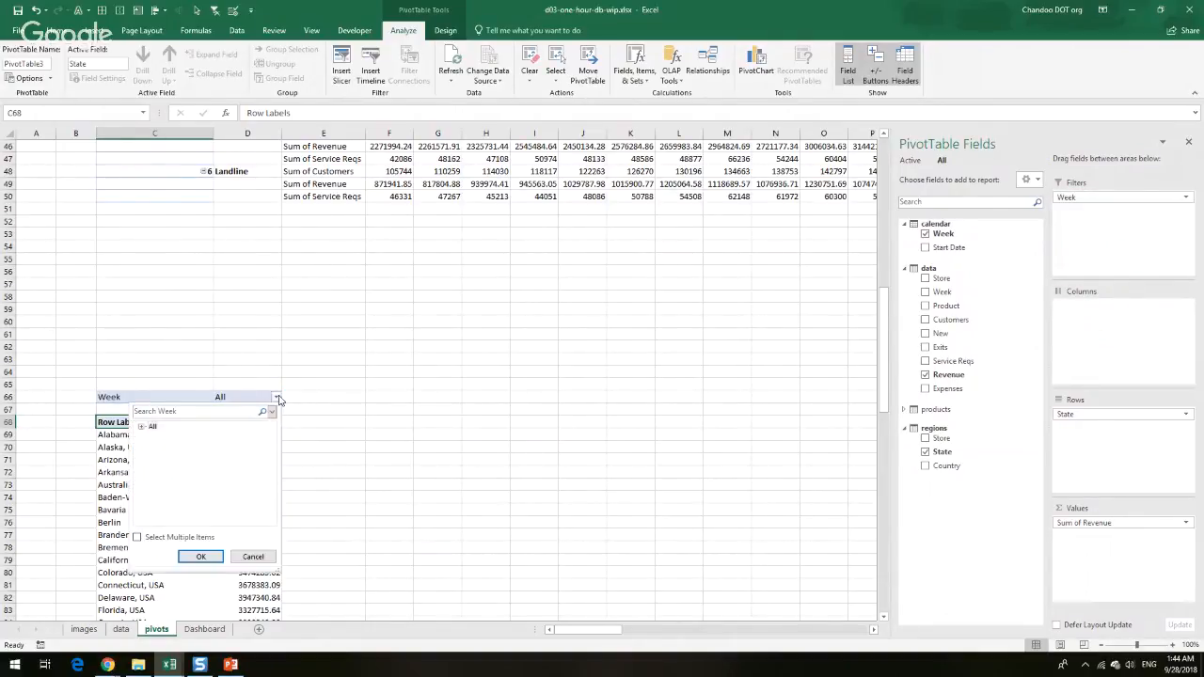
pyautogui.click(143, 428)
pyautogui.click(137, 537)
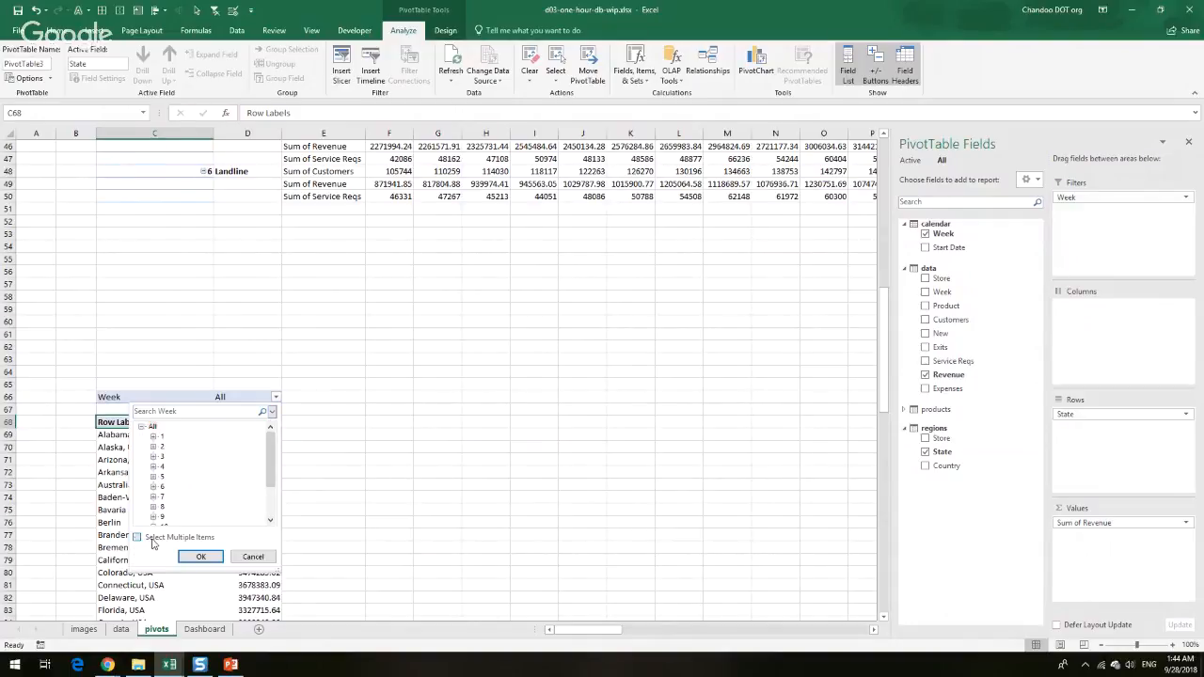
pyautogui.scroll(-1, 170, 511)
pyautogui.scroll(-1, 170, 511)
pyautogui.click(175, 517)
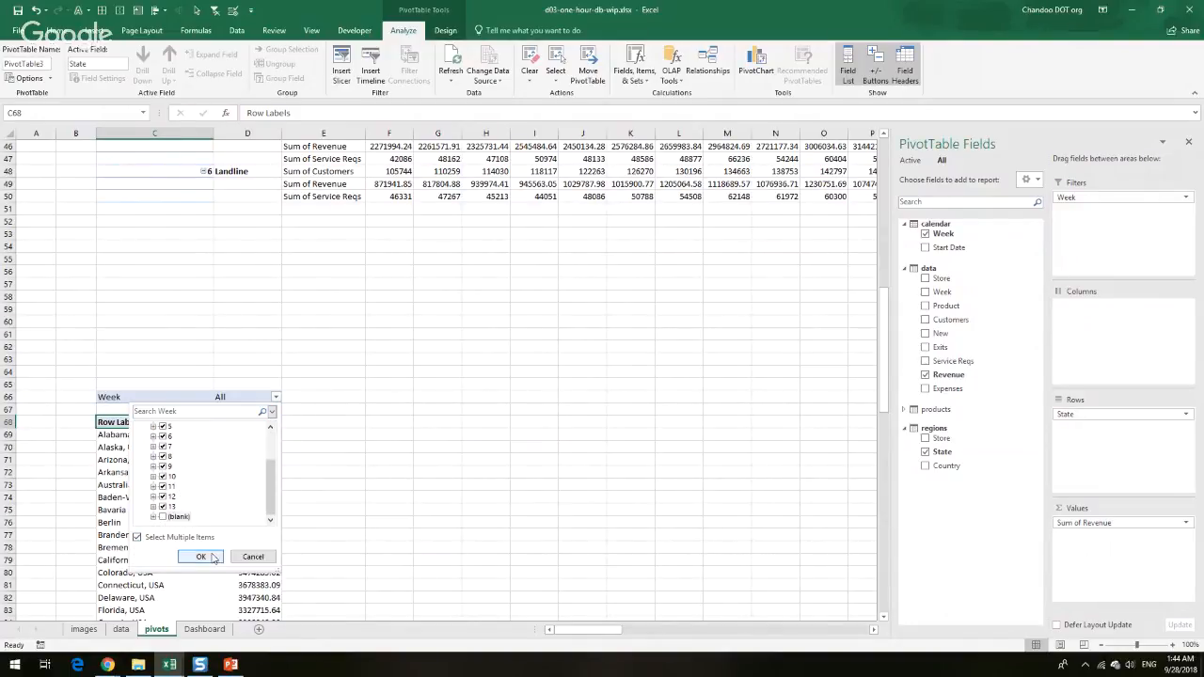
pyautogui.click(201, 556)
# Sort the states in the pivot by Sum of Revenue from largest to smallest and look over the full list
pyautogui.scroll(-5, 264, 447)
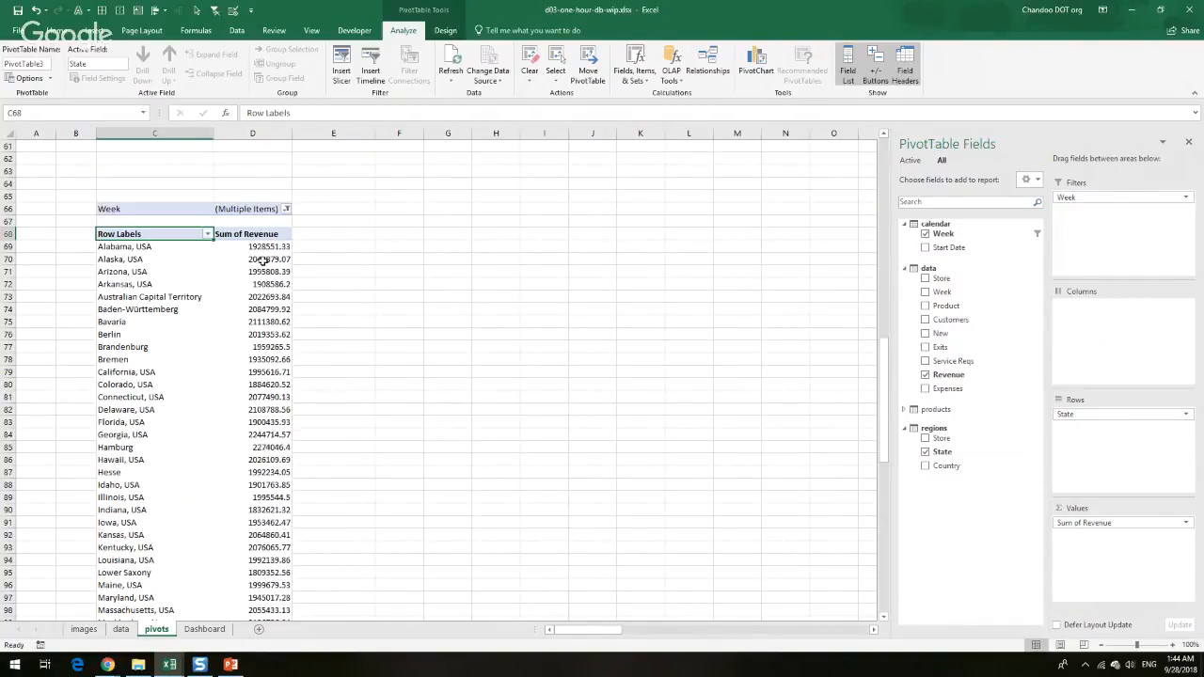
pyautogui.rightClick(265, 248)
pyautogui.moveTo(329, 322)
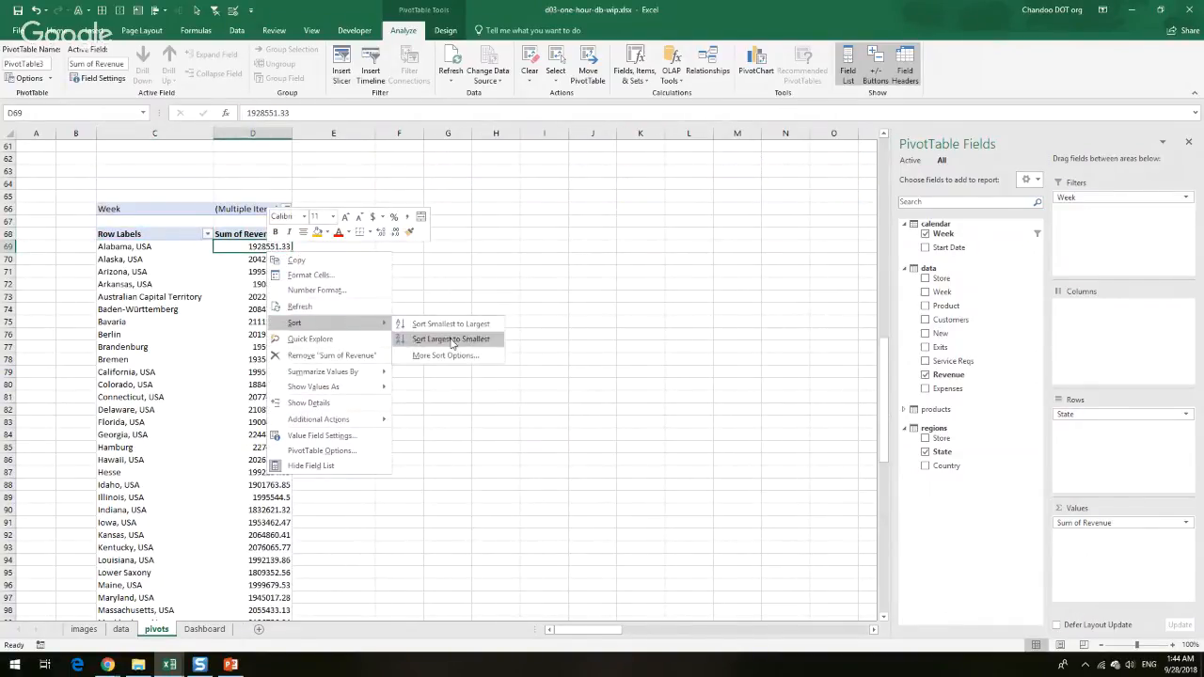
pyautogui.click(453, 340)
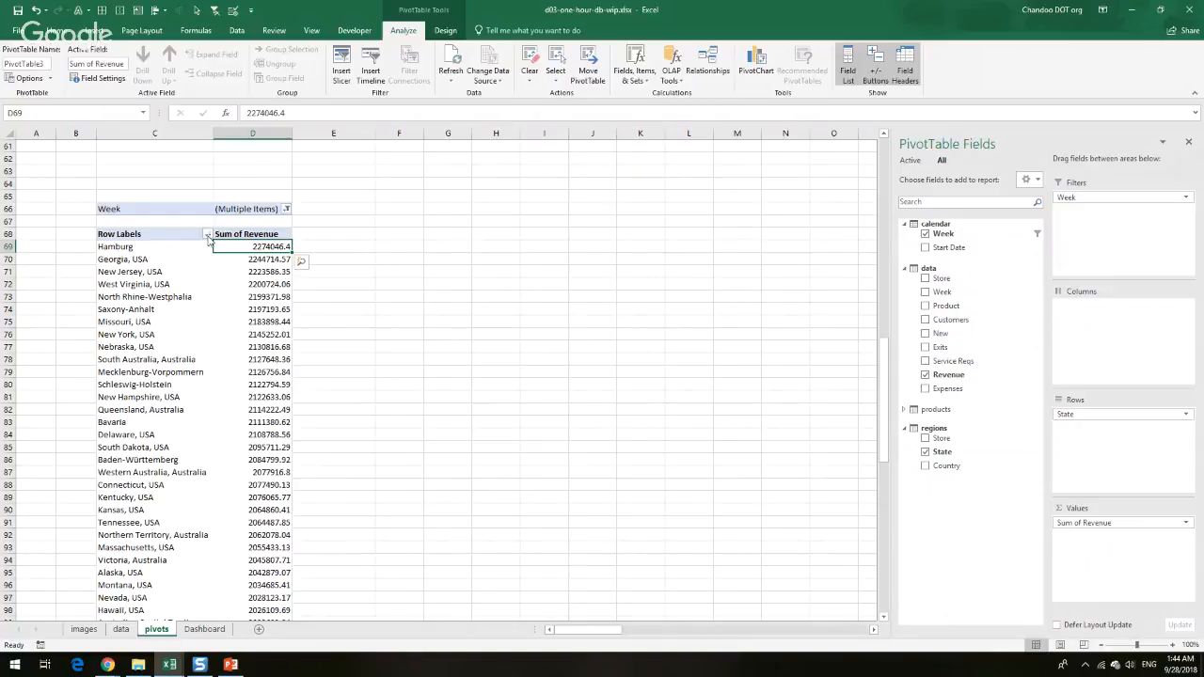
pyautogui.scroll(-8, 201, 291)
pyautogui.scroll(-8, 208, 425)
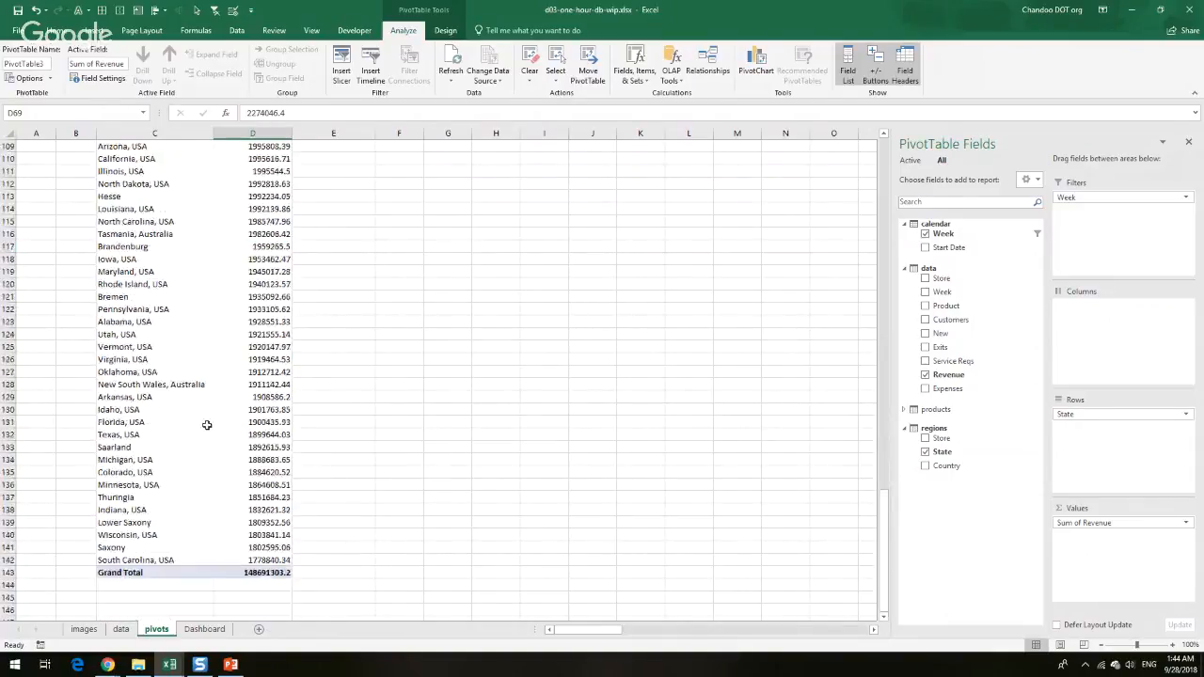
pyautogui.scroll(17, 208, 425)
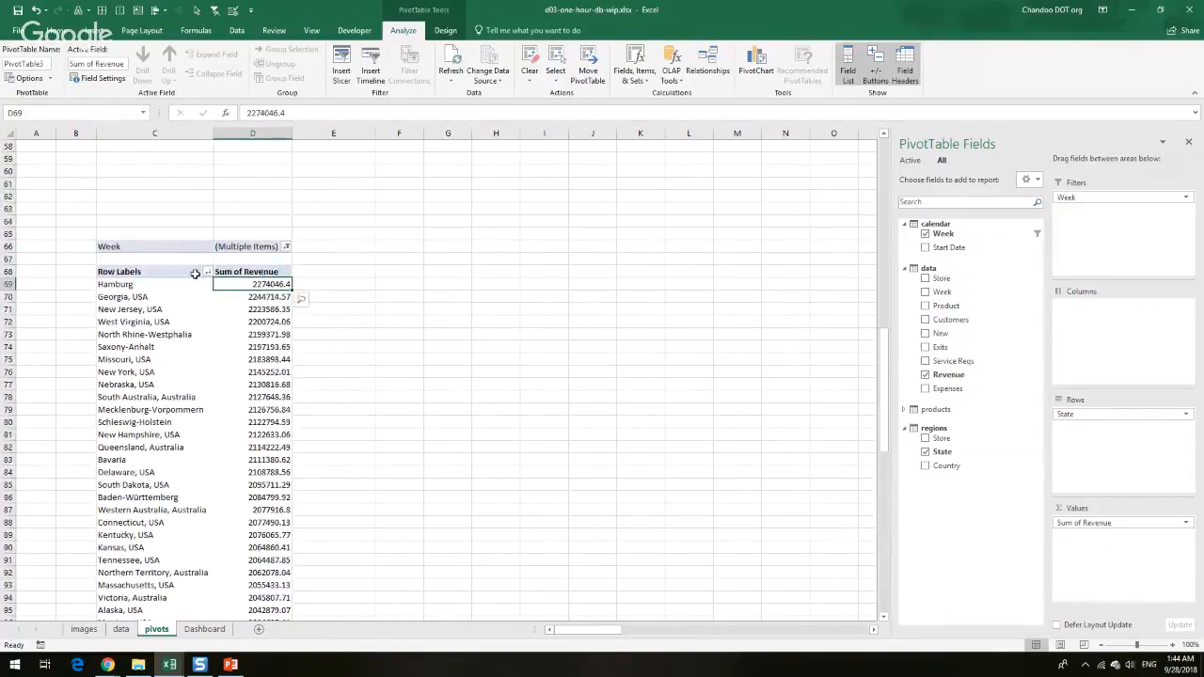
# Filter the pivot's states to the top 10 items by Sum of Revenue
pyautogui.click(208, 272)
pyautogui.moveTo(199, 361)
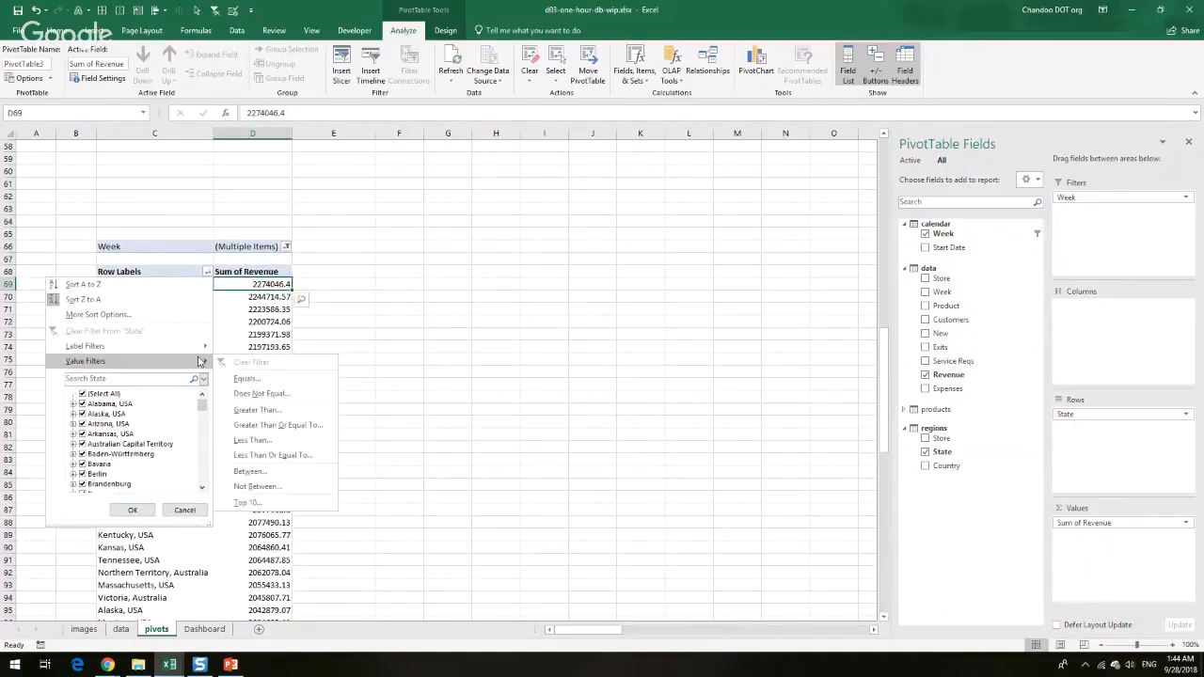
pyautogui.click(256, 502)
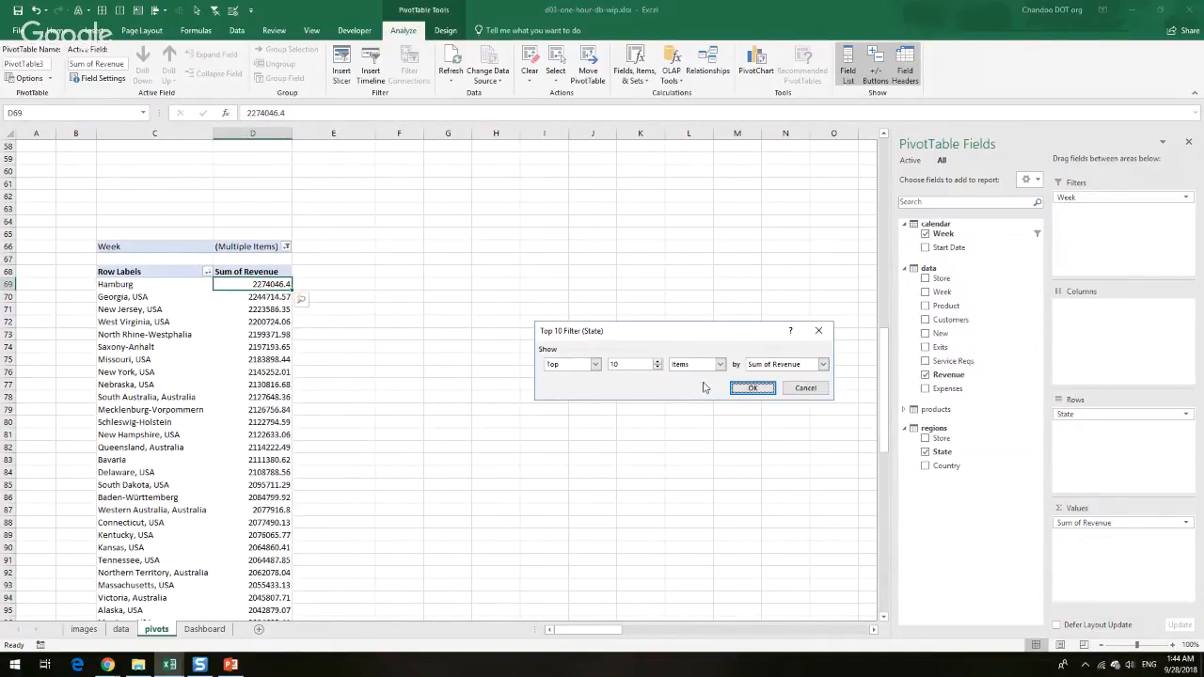
pyautogui.click(750, 387)
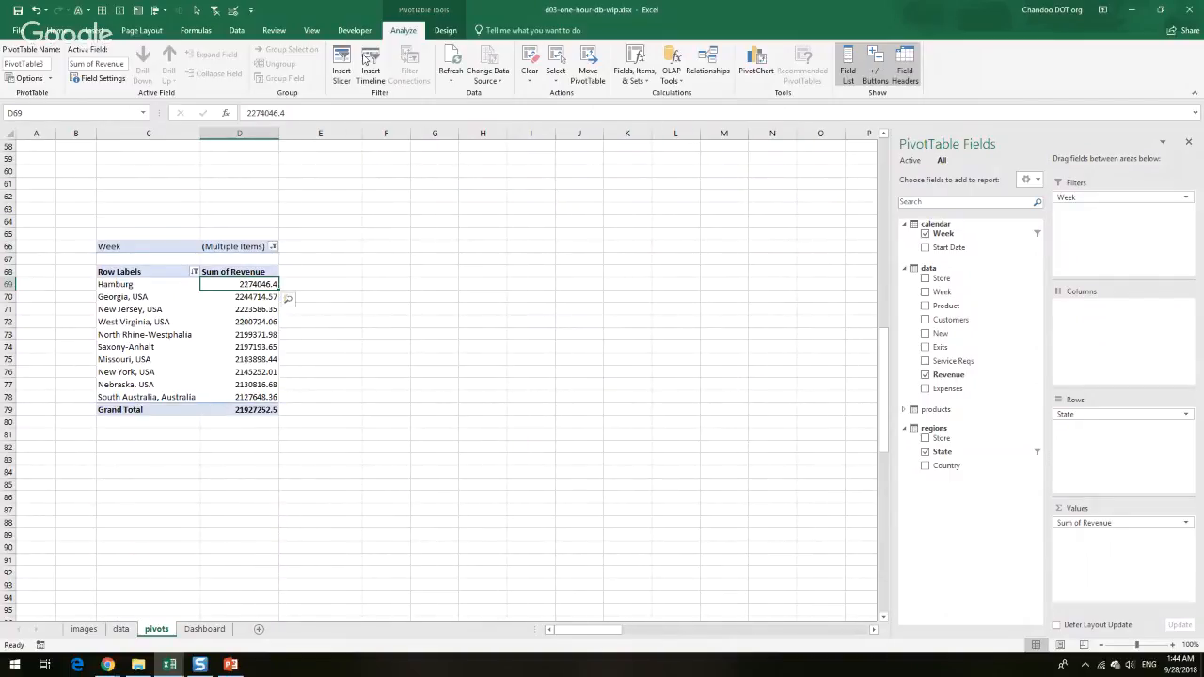
# Turn off the grand totals for rows and columns and hide the subtotals in the state revenue pivot
pyautogui.click(444, 30)
pyautogui.click(50, 73)
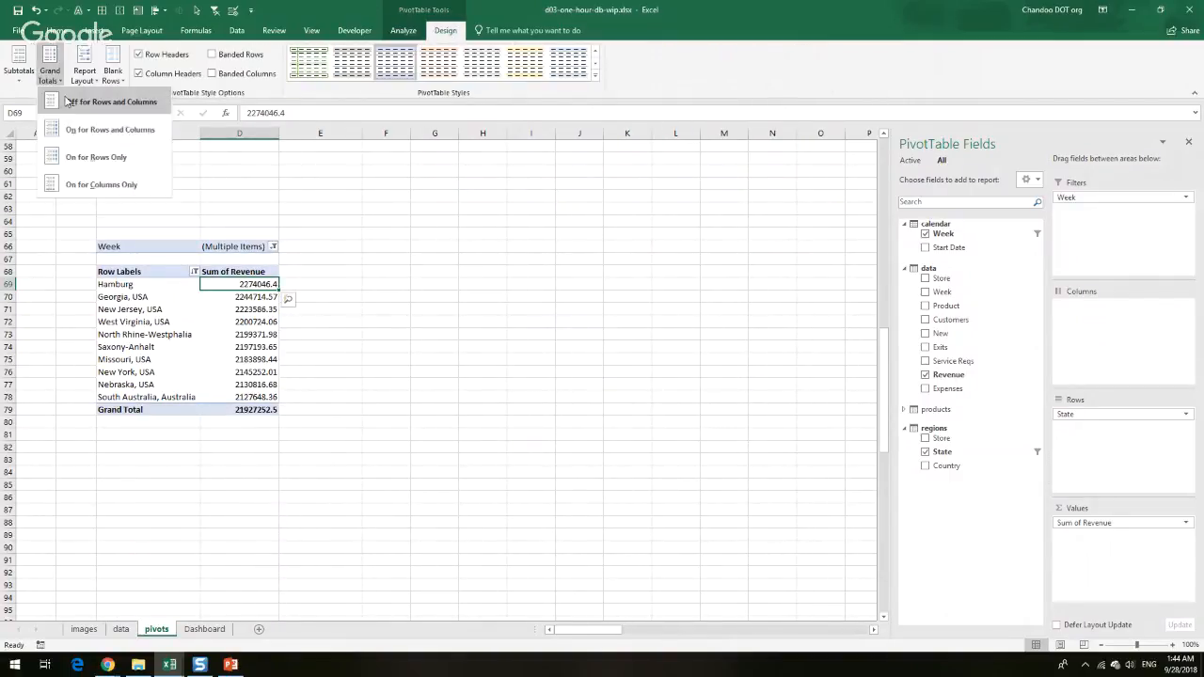
pyautogui.click(75, 99)
pyautogui.click(19, 70)
pyautogui.click(47, 102)
pyautogui.click(243, 322)
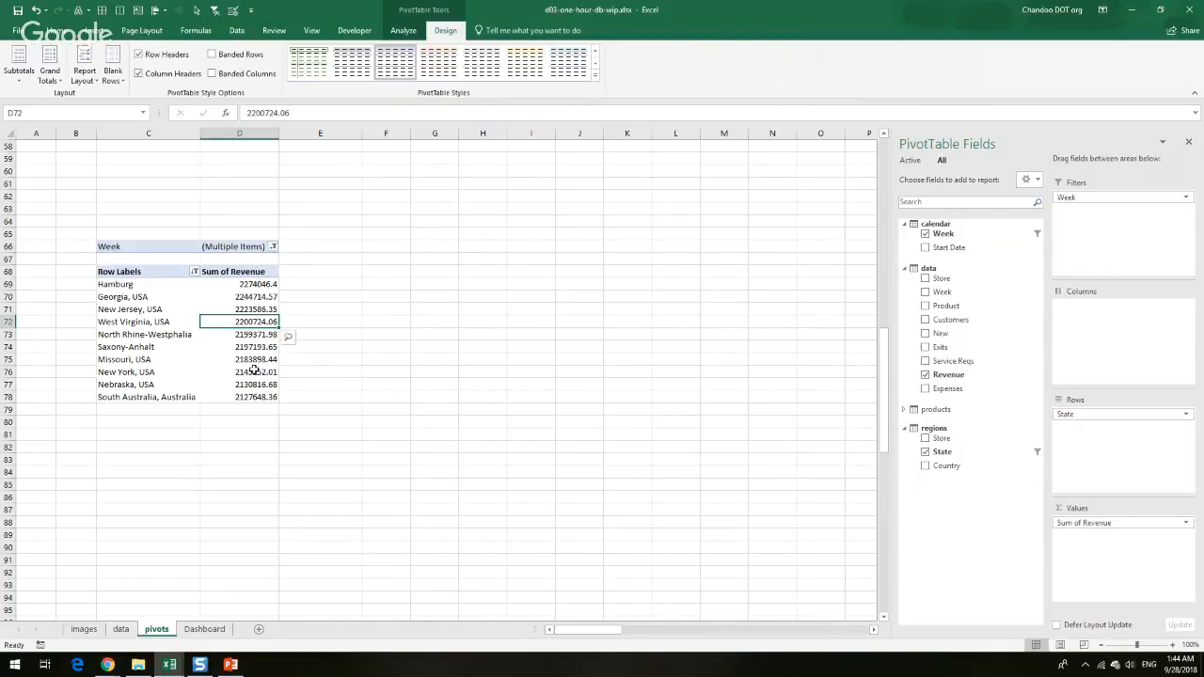
# Add Name from the products table as a slicer and place it in the empty area beside the pivot
pyautogui.click(904, 409)
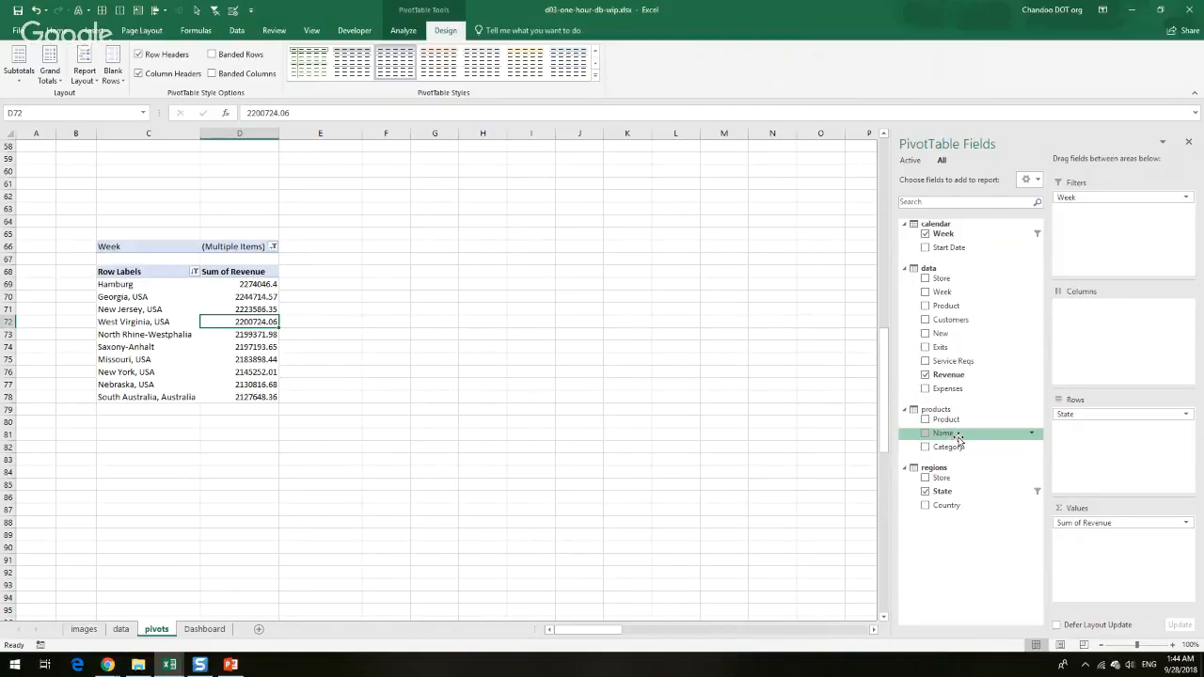
pyautogui.rightClick(956, 435)
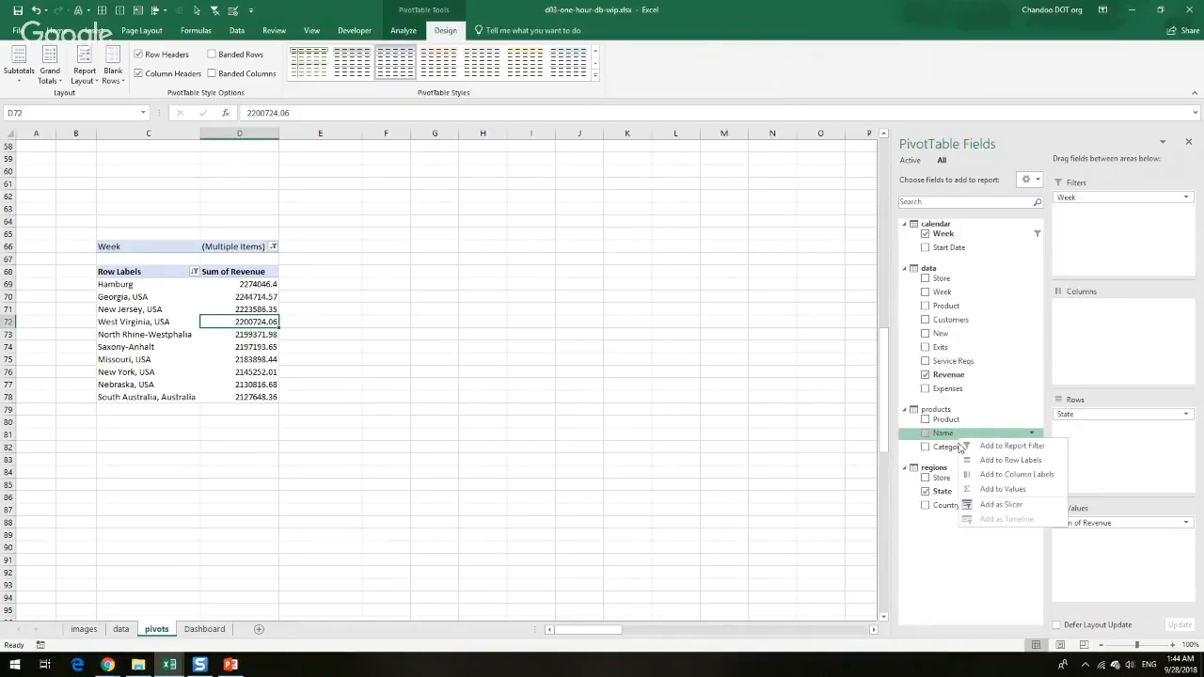
pyautogui.click(1000, 504)
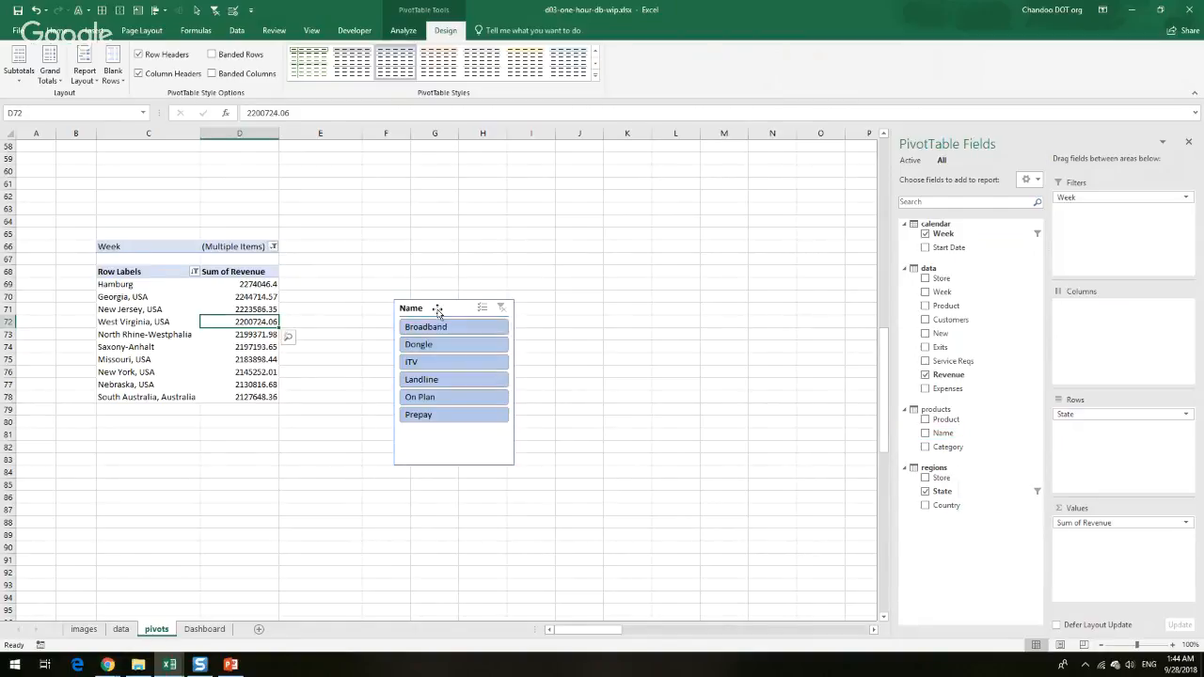
pyautogui.moveTo(438, 311); pyautogui.dragTo(621, 296)
# Try Broadband, Dongle, On Plan and Prepay in the Name slicer, settle on Landline, and move the slicer lower on the sheet
pyautogui.click(640, 314)
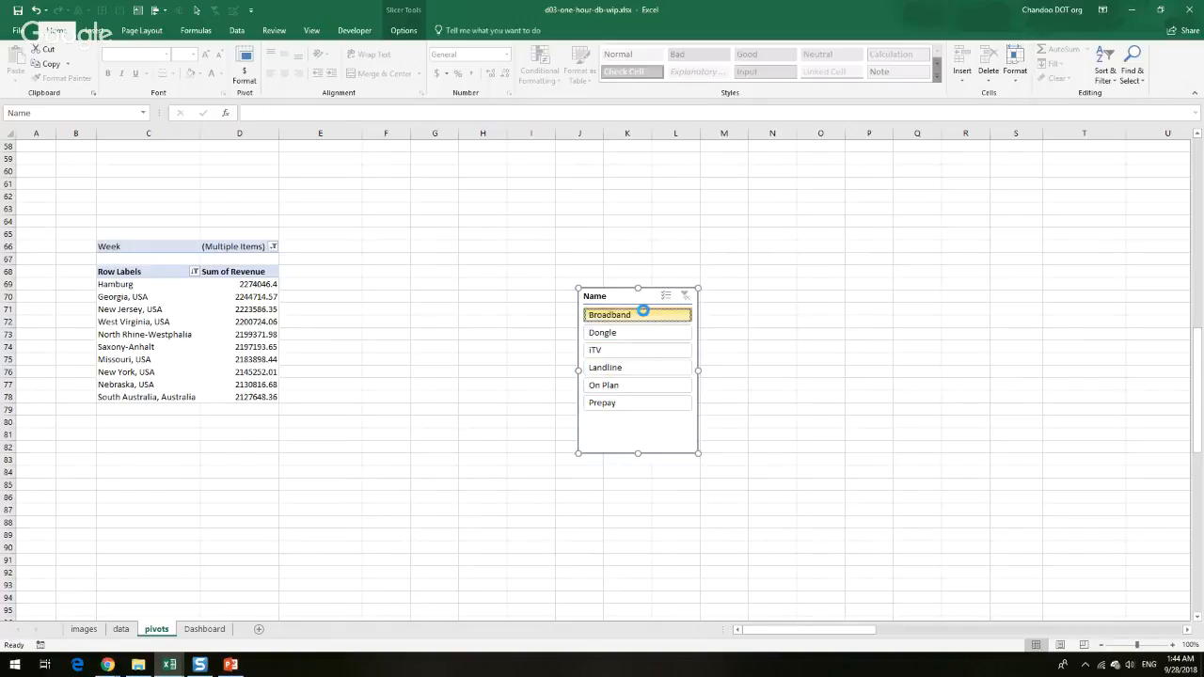
pyautogui.click(648, 342)
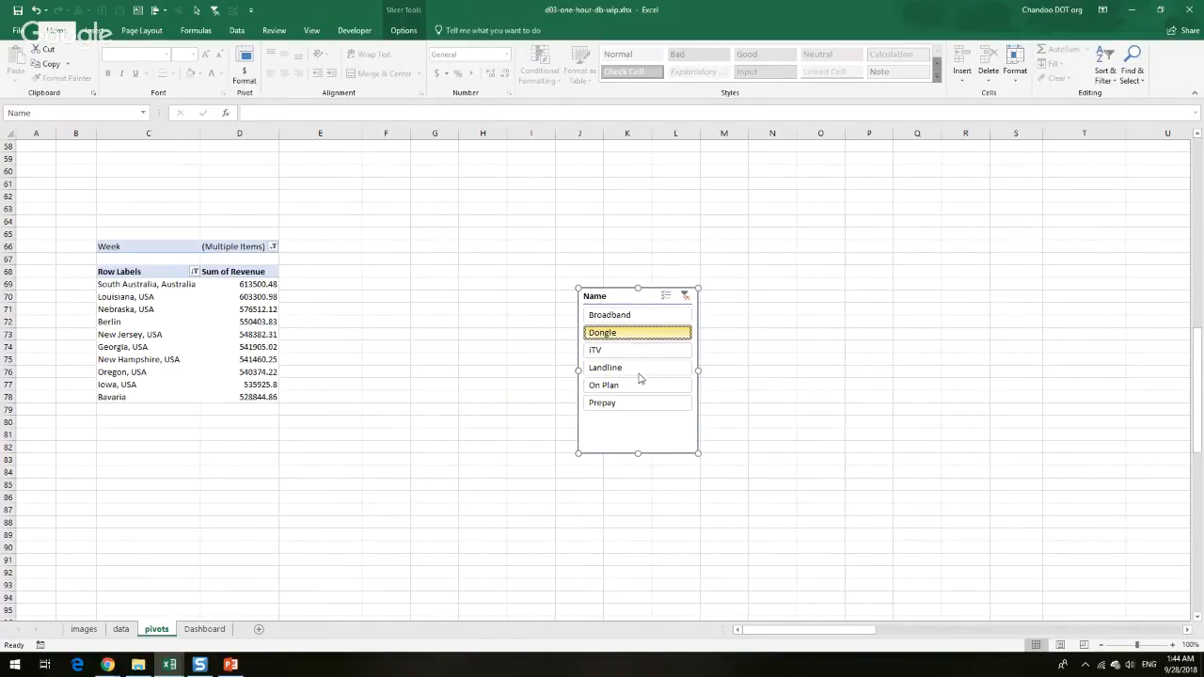
pyautogui.click(624, 384)
pyautogui.click(621, 405)
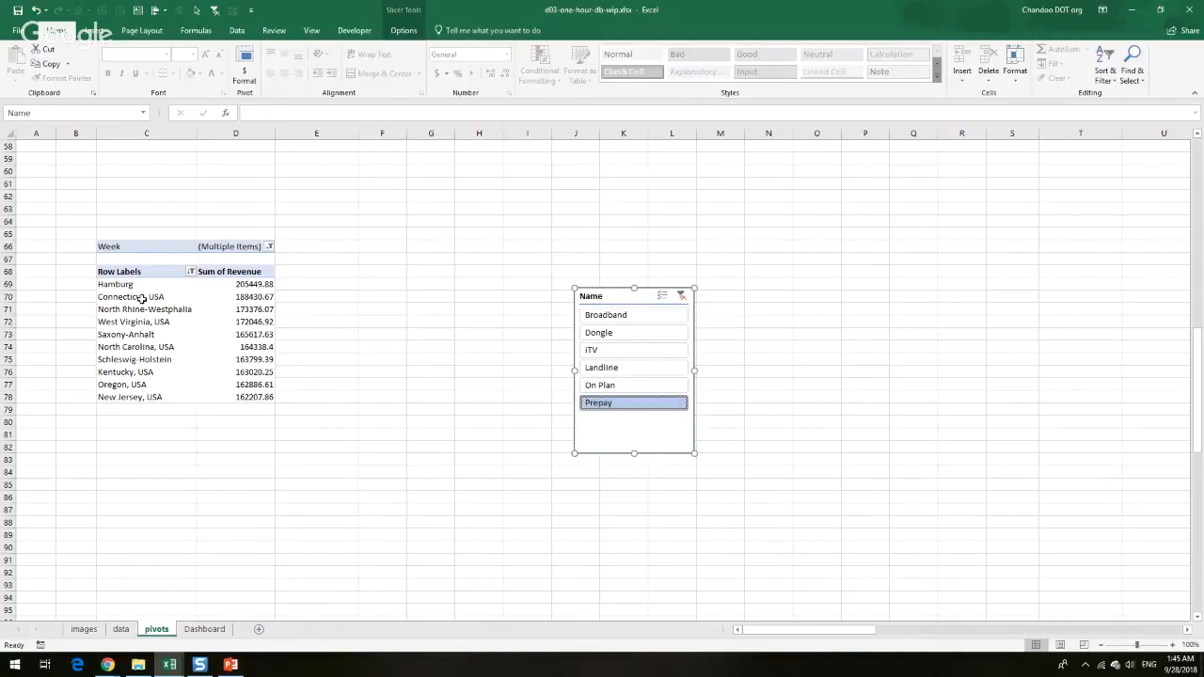
pyautogui.click(621, 367)
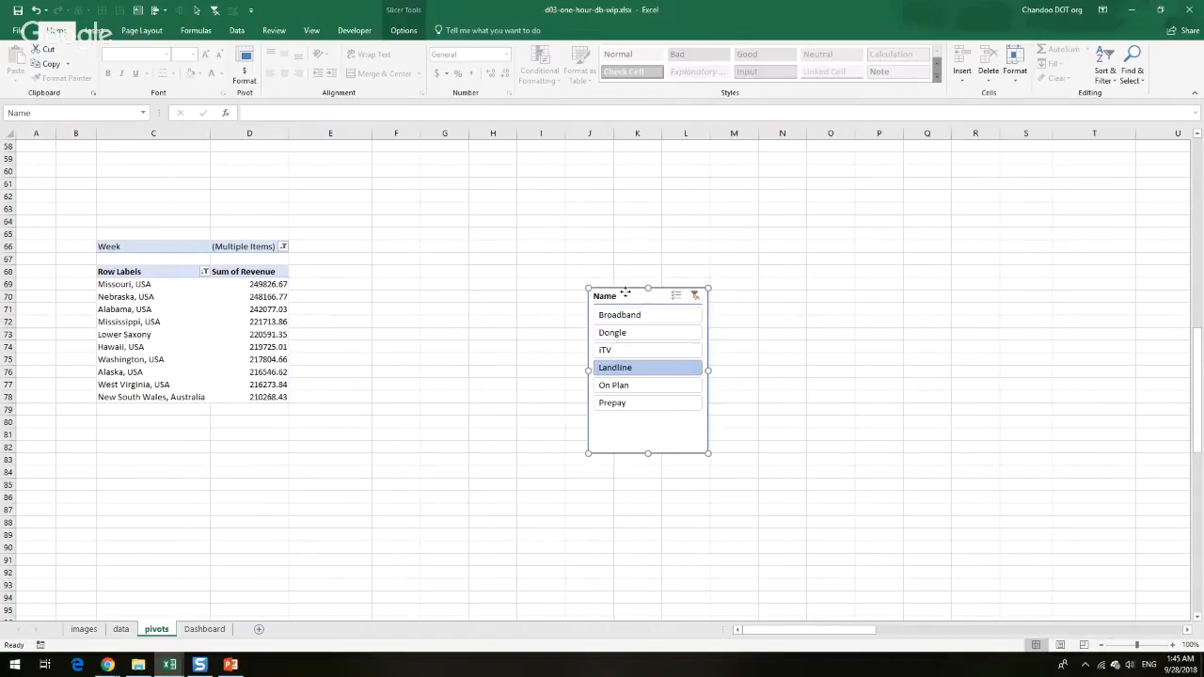
pyautogui.moveTo(624, 294); pyautogui.dragTo(571, 425)
# Insert a clustered bar pivot chart of the state revenue and place it beside the pivot, above the Name slicer
pyautogui.click(128, 287)
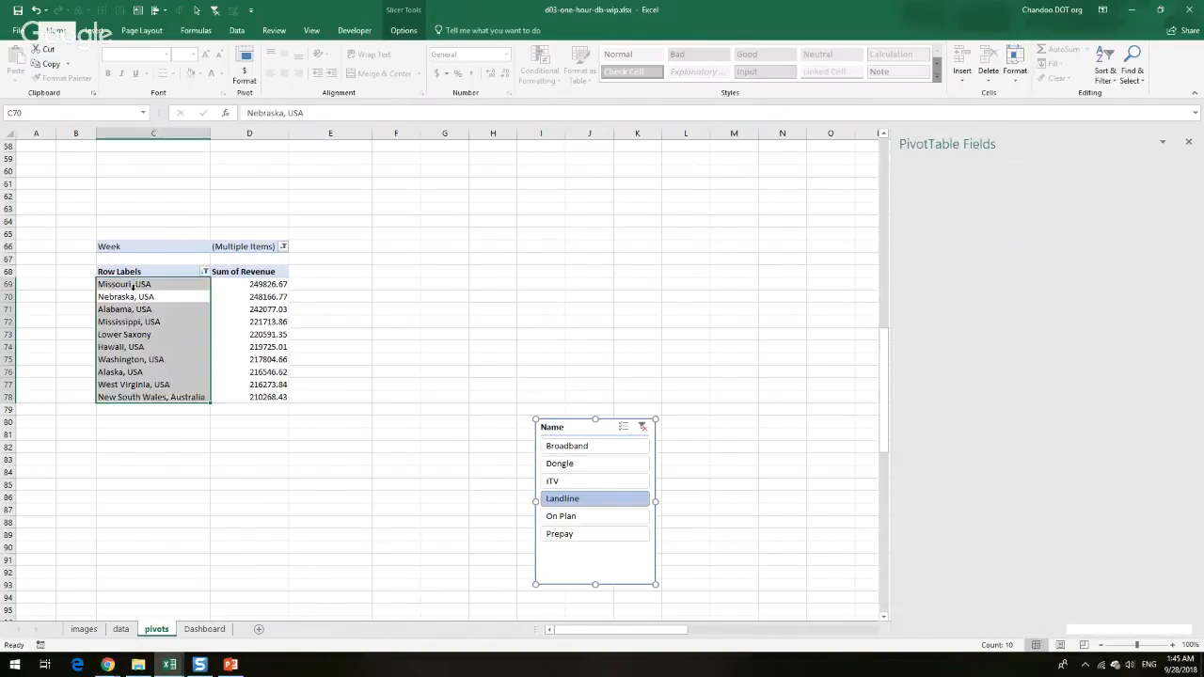
pyautogui.click(250, 284)
pyautogui.click(405, 31)
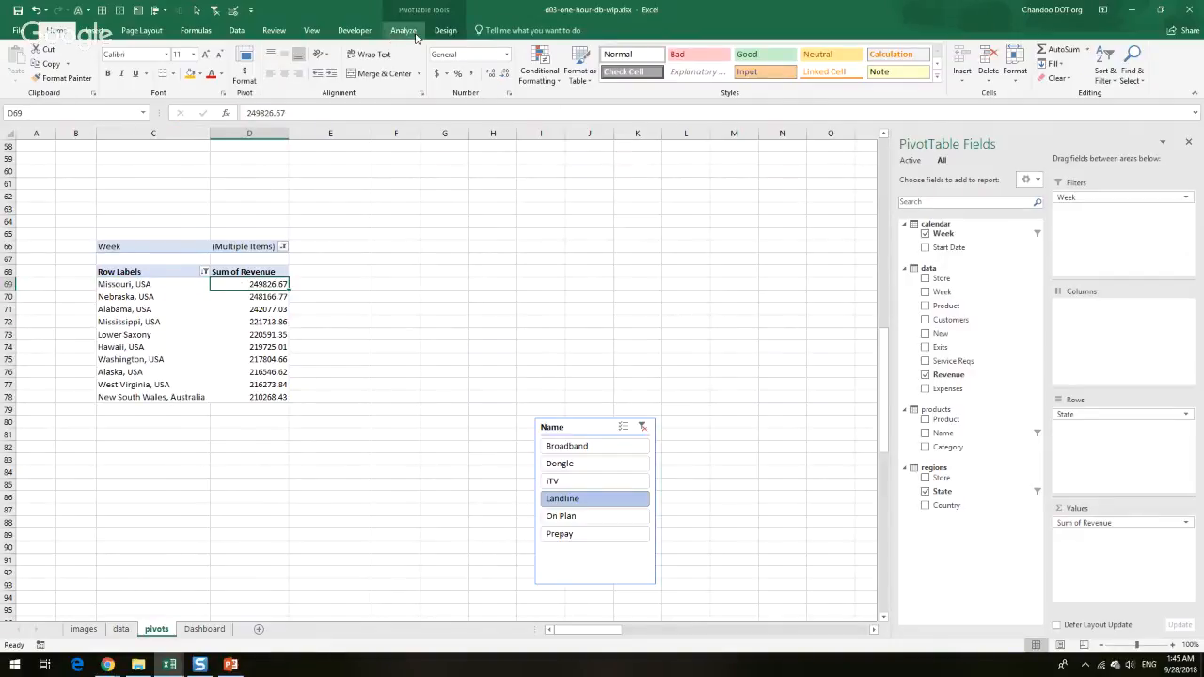
pyautogui.click(757, 62)
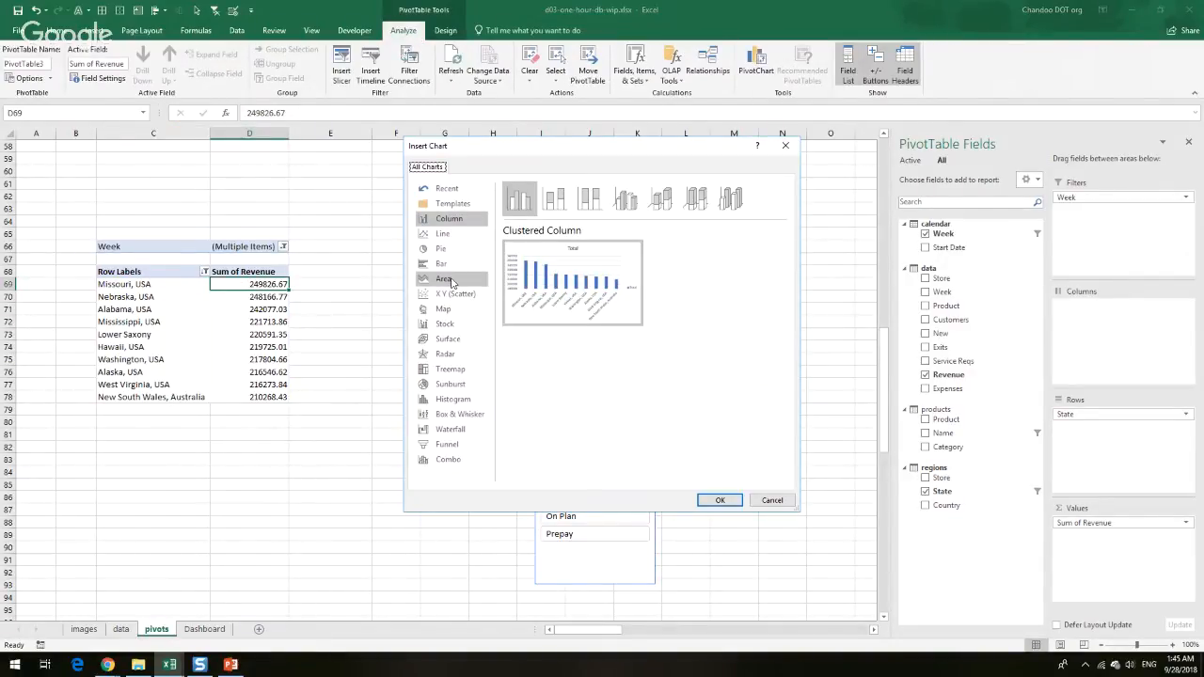
pyautogui.click(447, 264)
pyautogui.moveTo(528, 303)
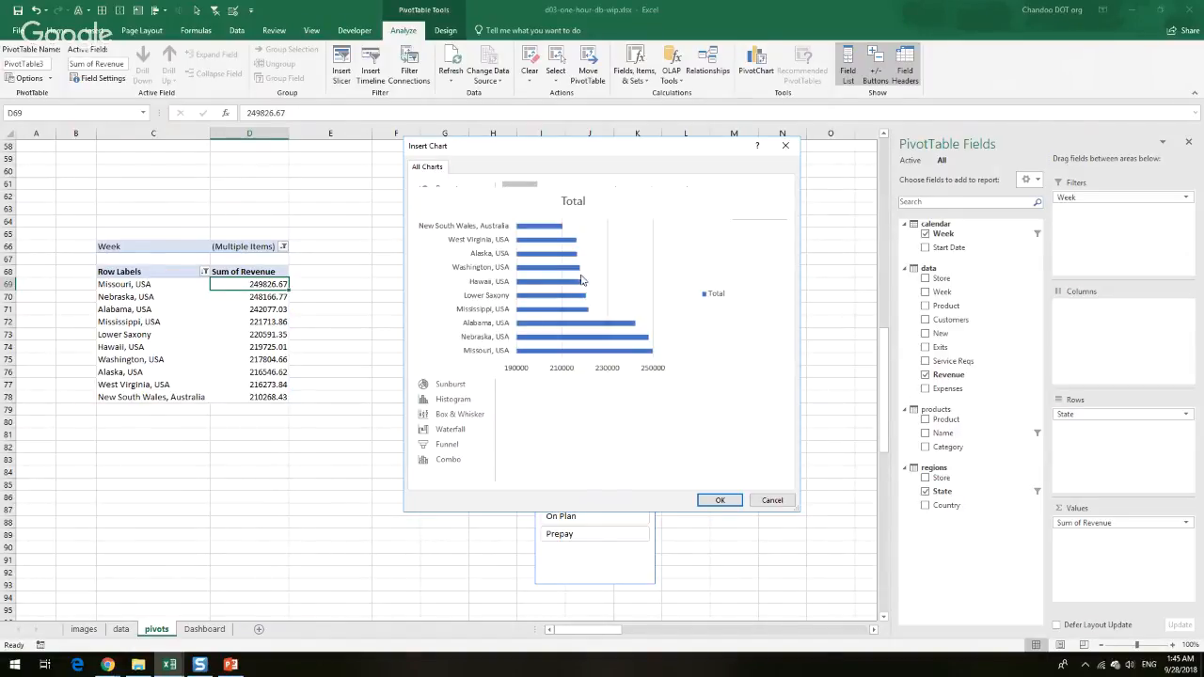
pyautogui.click(719, 500)
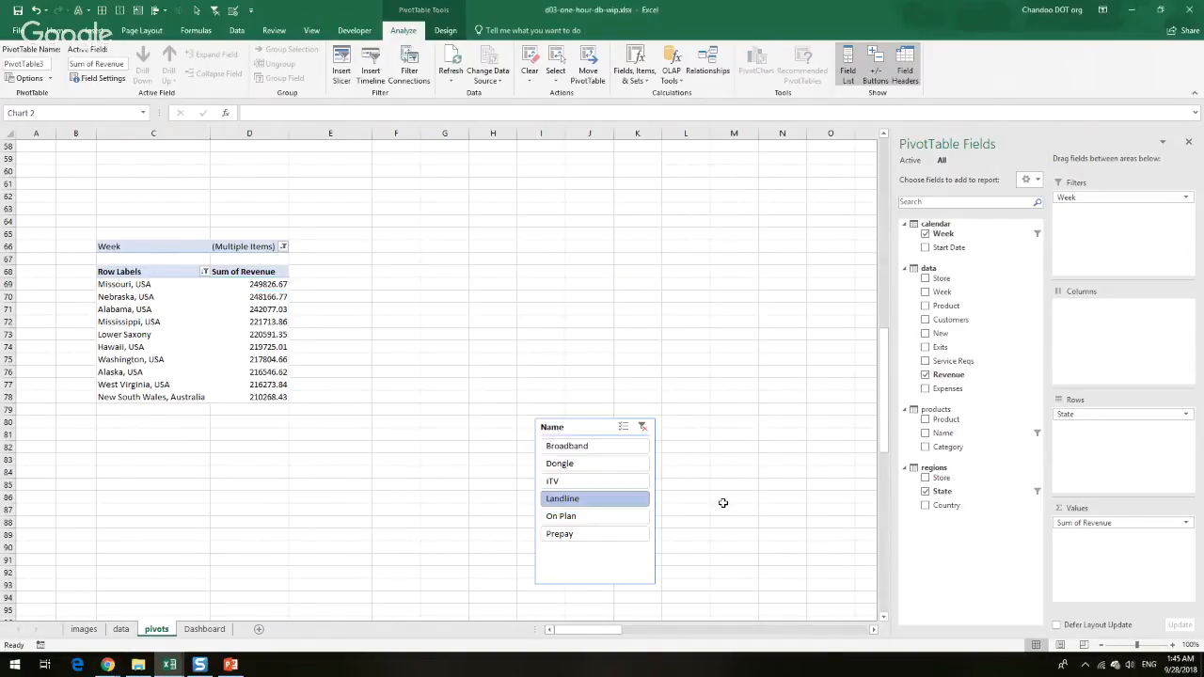
pyautogui.moveTo(467, 334)
pyautogui.mouseDown()
pyautogui.moveTo(631, 263)
pyautogui.moveTo(655, 225)
pyautogui.moveTo(618, 212)
pyautogui.moveTo(585, 249)
pyautogui.moveTo(583, 236)
pyautogui.mouseUp()
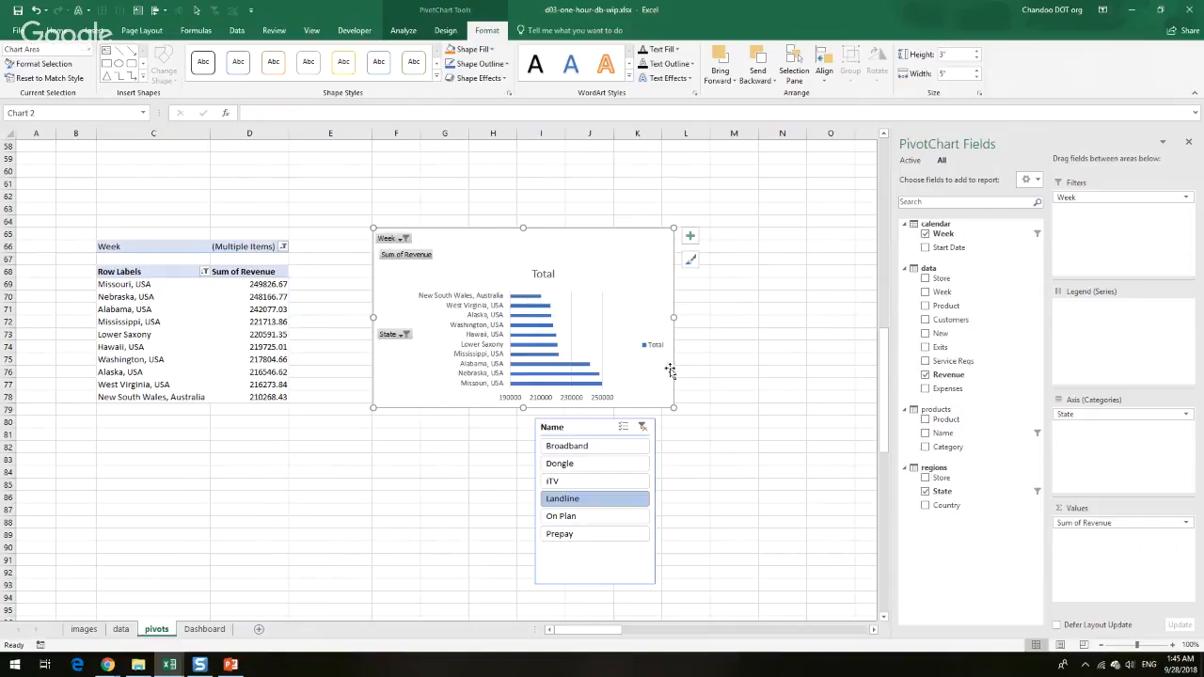
# Remove the legend and the chart title from the state revenue bar chart
pyautogui.click(656, 345)
pyautogui.press('Delete')
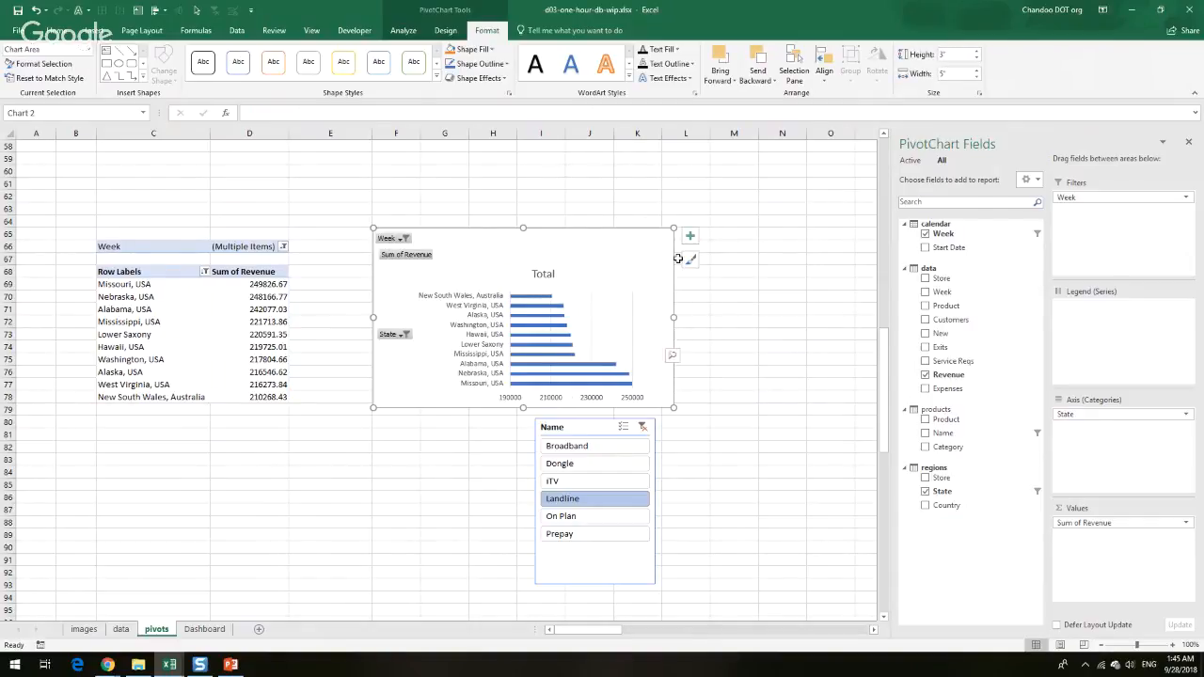
pyautogui.click(689, 236)
pyautogui.click(721, 276)
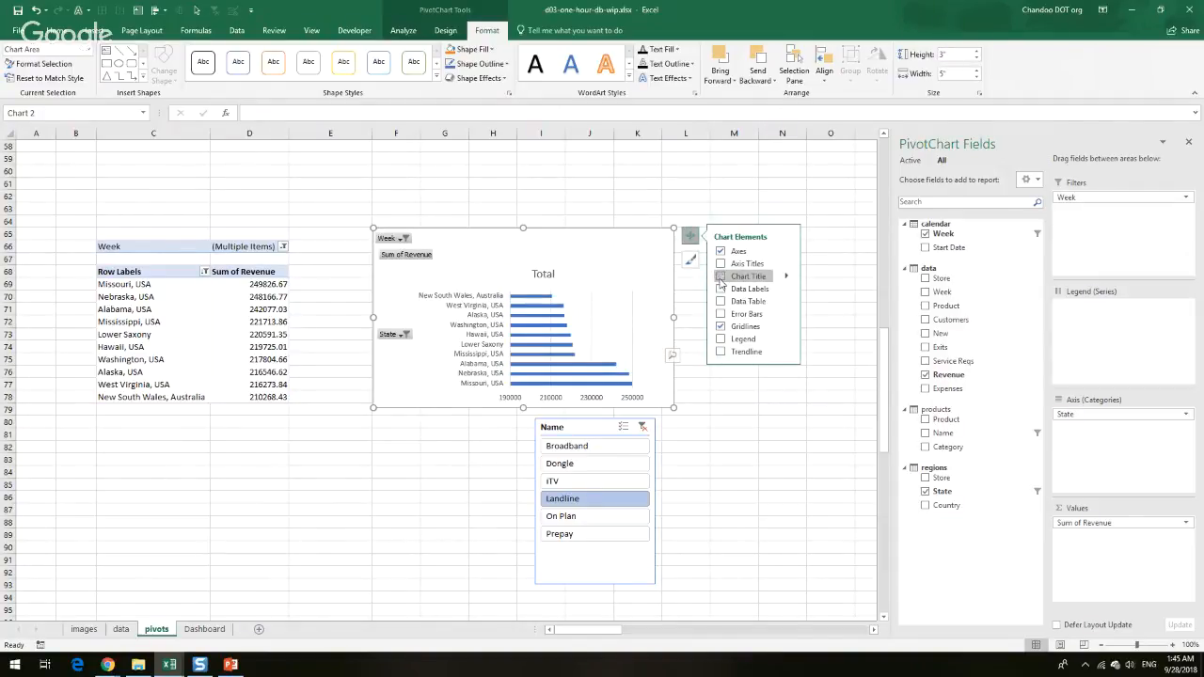
# Hide all field buttons on the pivot chart and apply the chart style with a grey gradient background and data labels
pyautogui.click(447, 30)
pyautogui.click(402, 31)
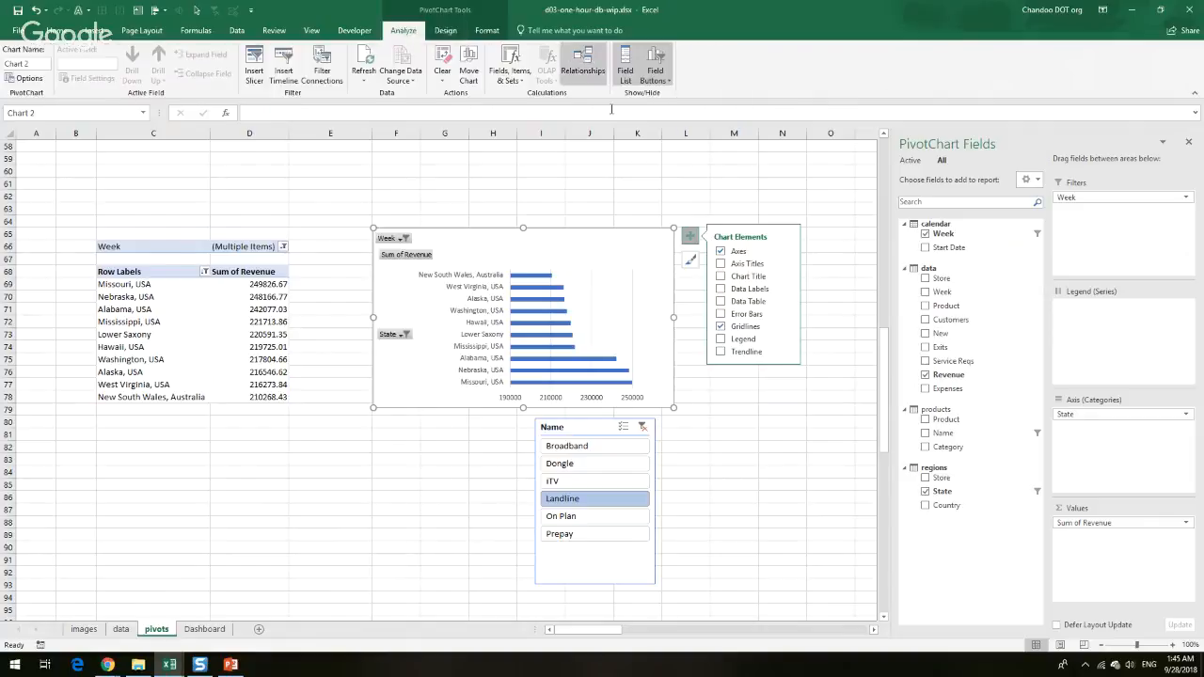
pyautogui.click(656, 61)
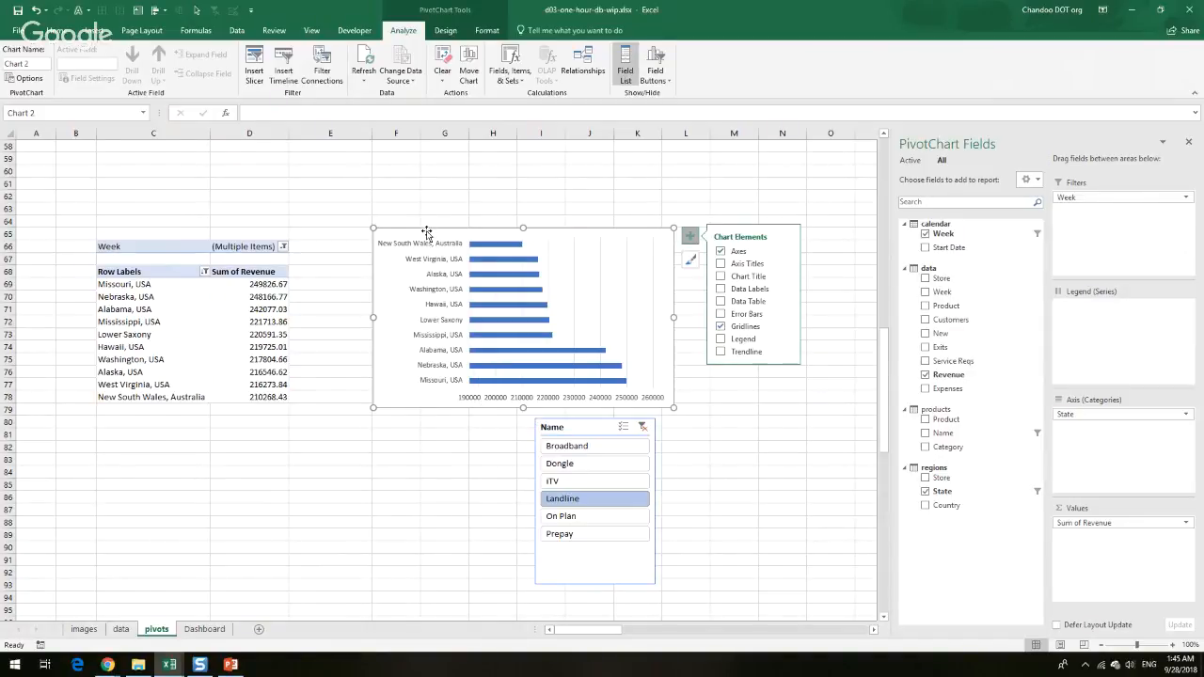
pyautogui.click(455, 32)
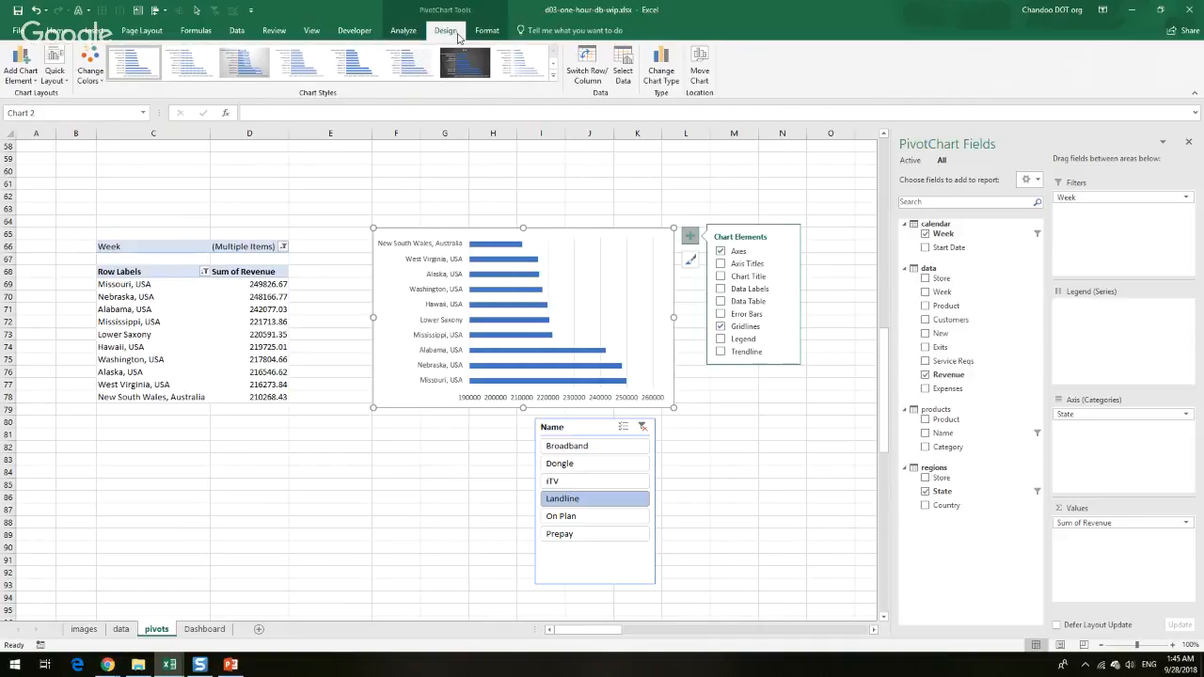
pyautogui.click(243, 62)
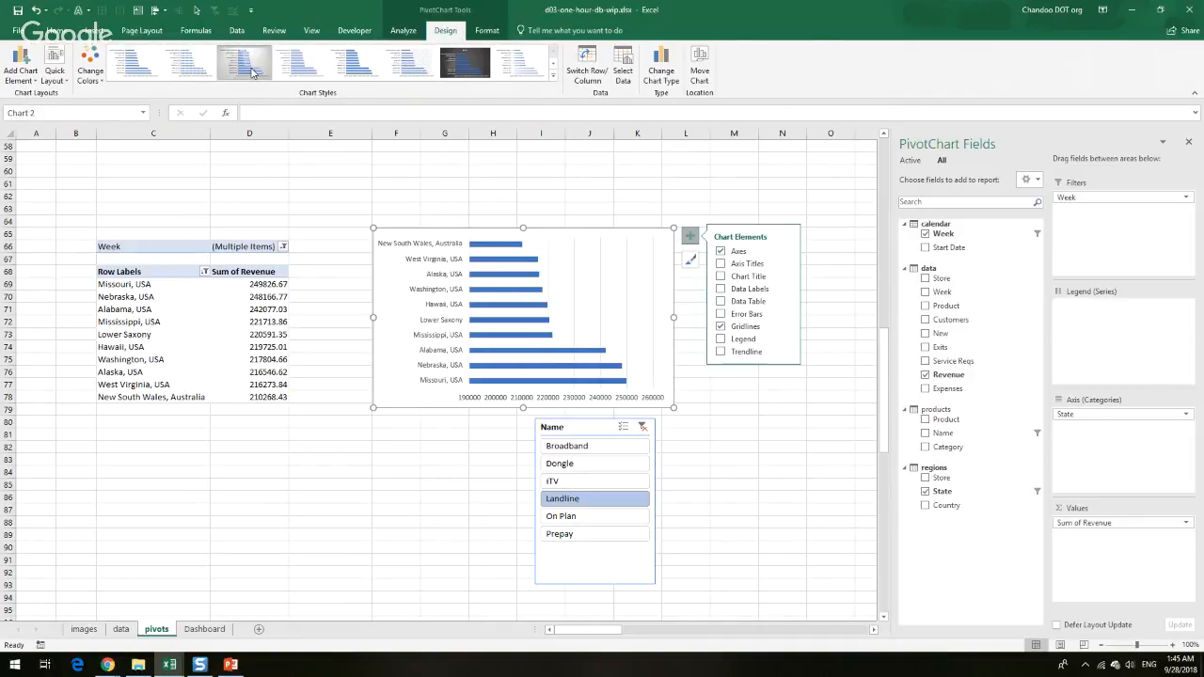
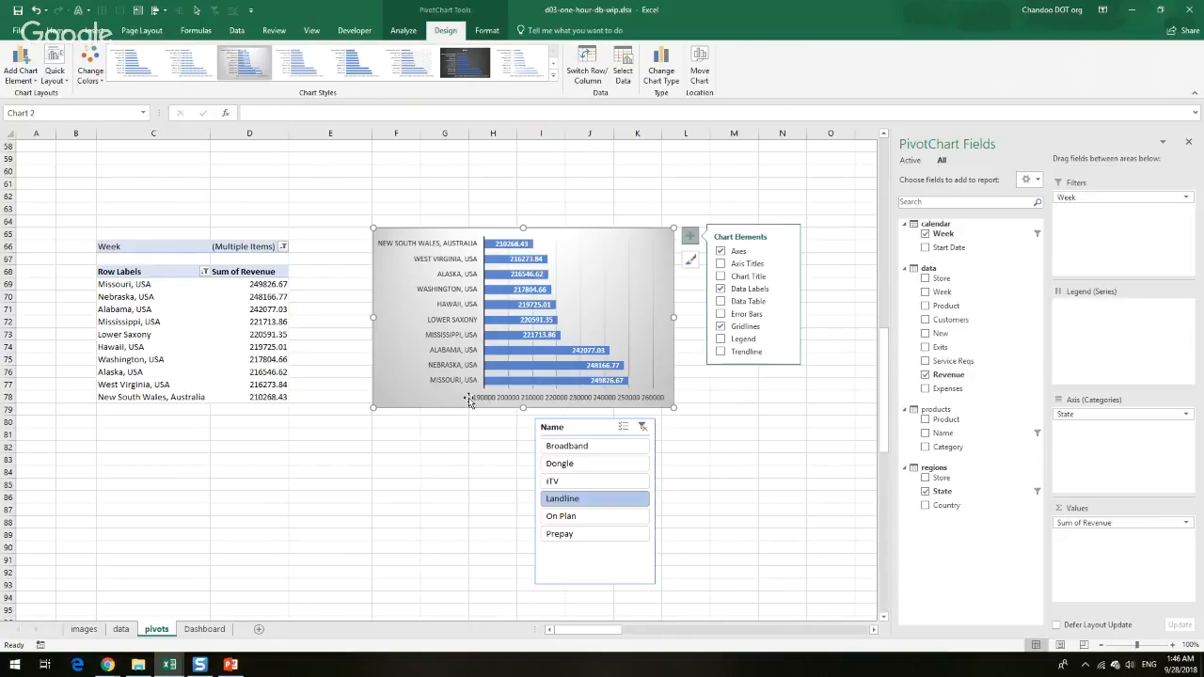
# Set the revenue axis minimum to 0 and put the state axis categories in reverse order
pyautogui.click(509, 401)
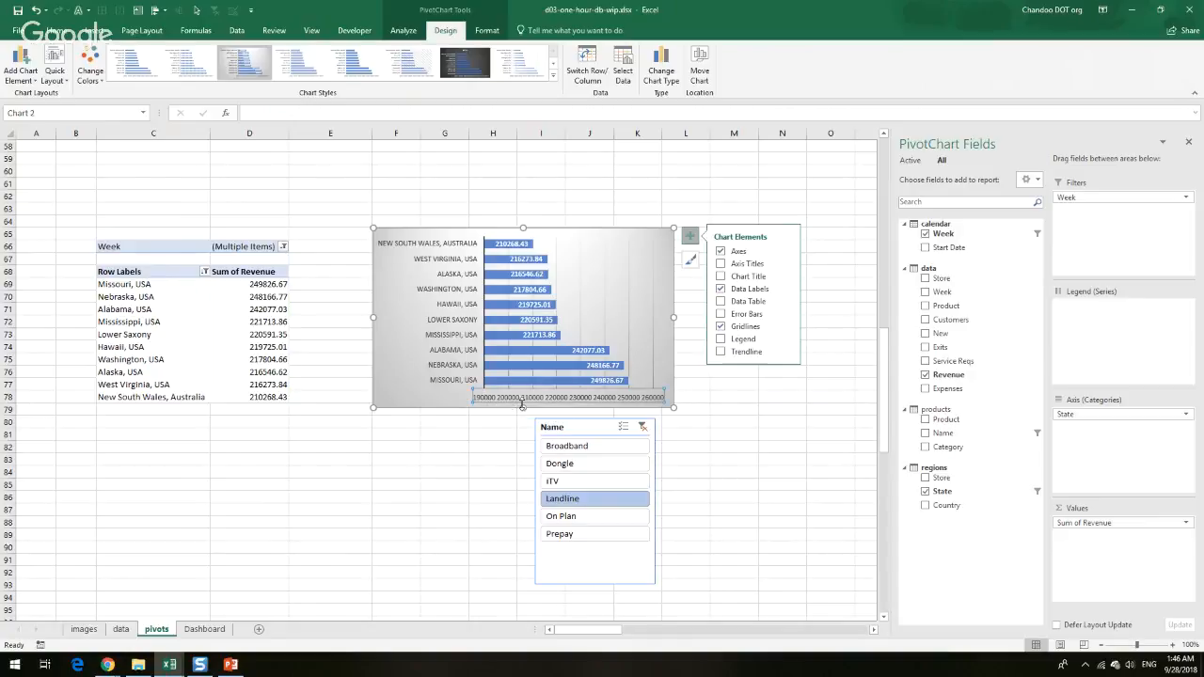
pyautogui.hotkey('ctrl', '1')
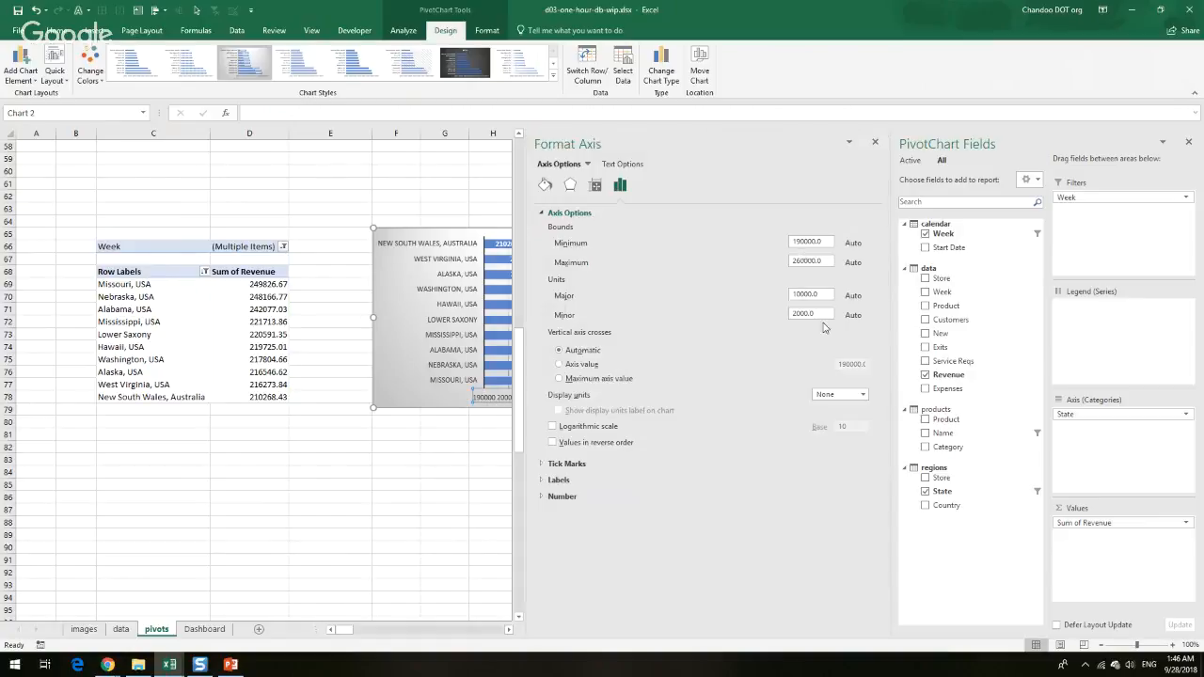
pyautogui.doubleClick(807, 243)
pyautogui.write('0')
pyautogui.press('Return')
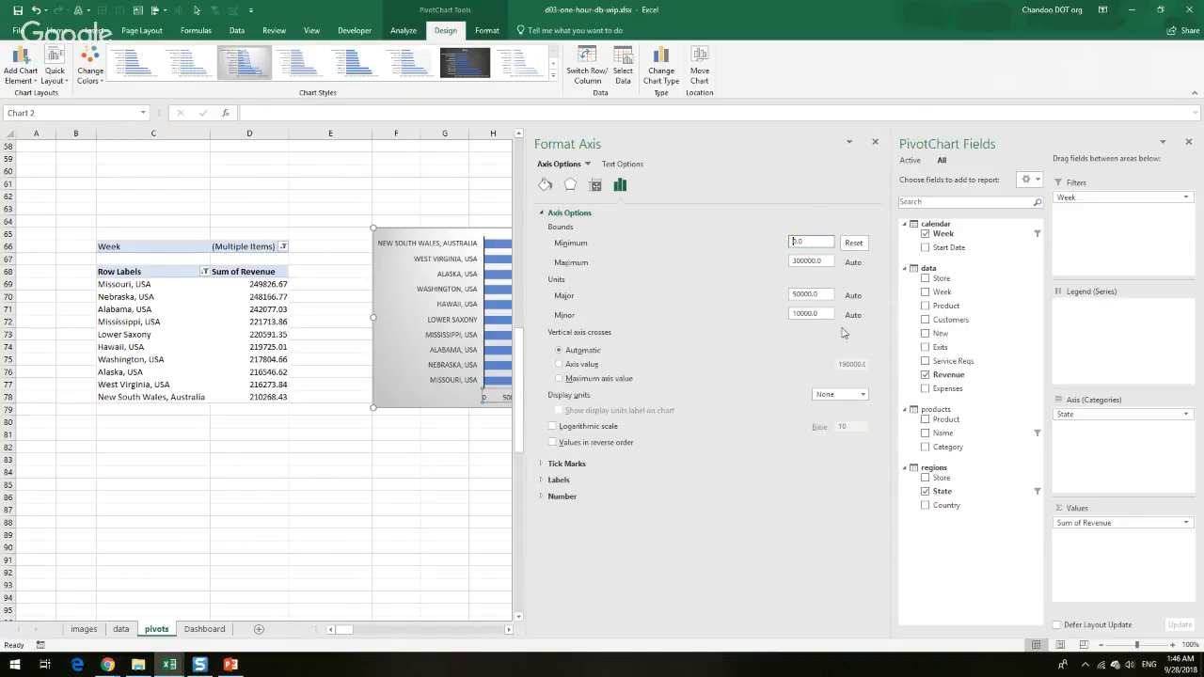
pyautogui.click(1190, 143)
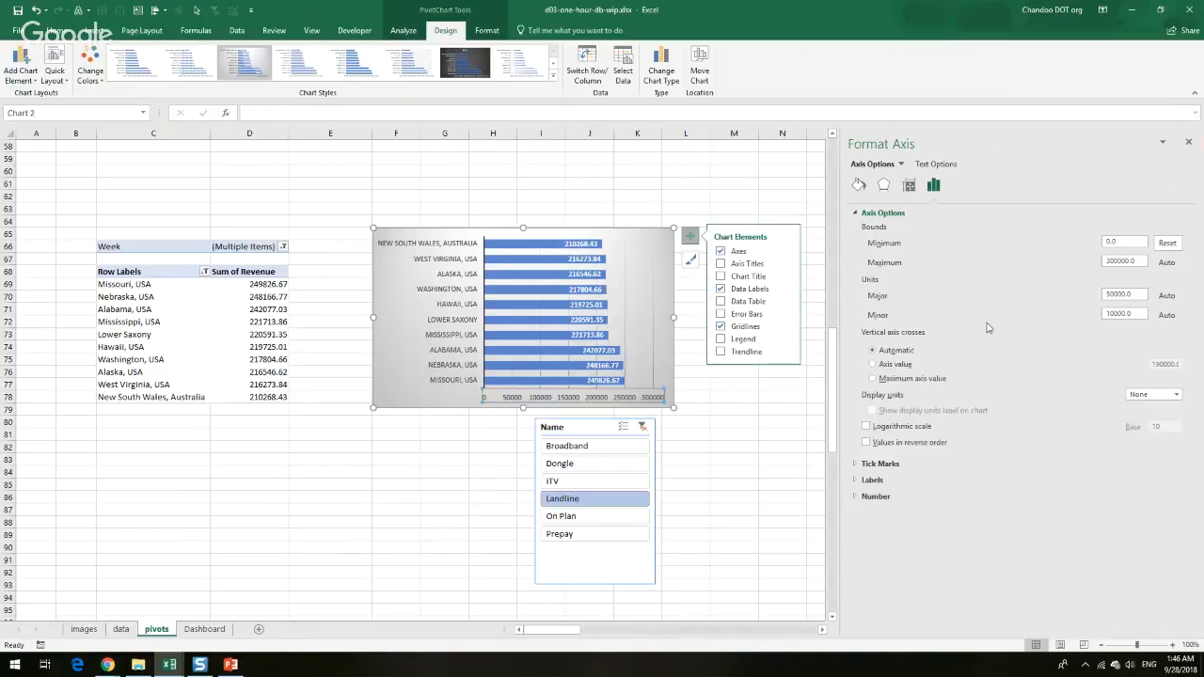
pyautogui.click(468, 308)
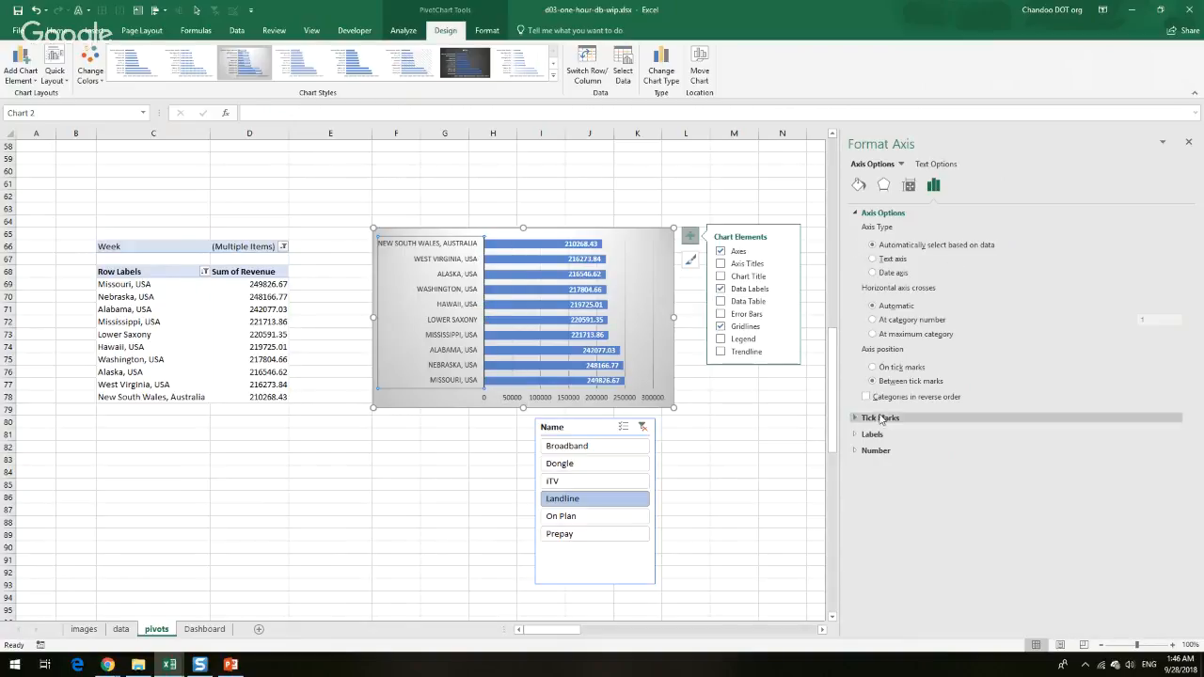
pyautogui.click(896, 400)
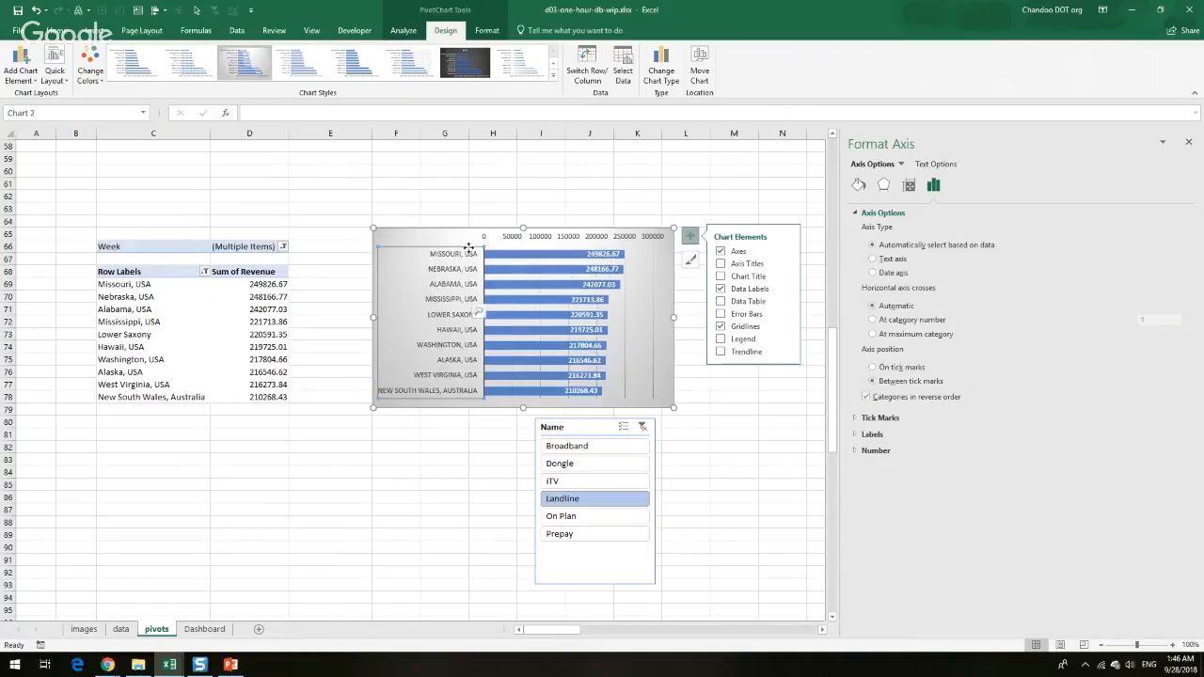
# Show the revenue axis in Thousands display units and delete the units label from the chart
pyautogui.click(550, 237)
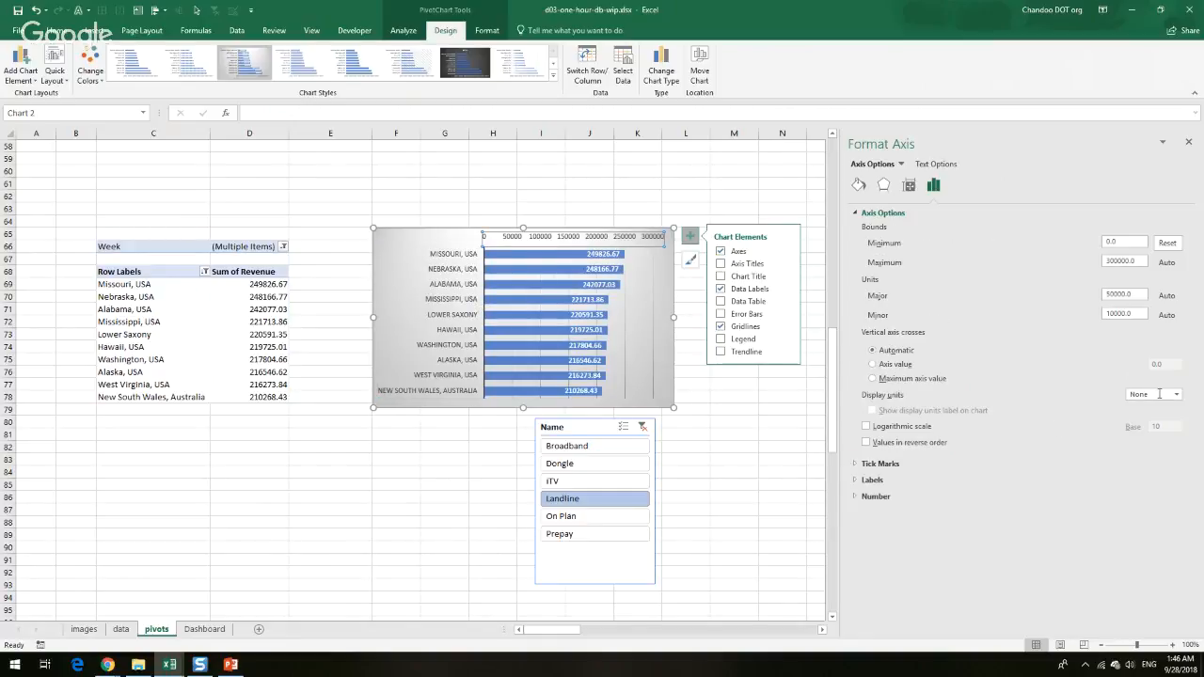
pyautogui.click(1173, 395)
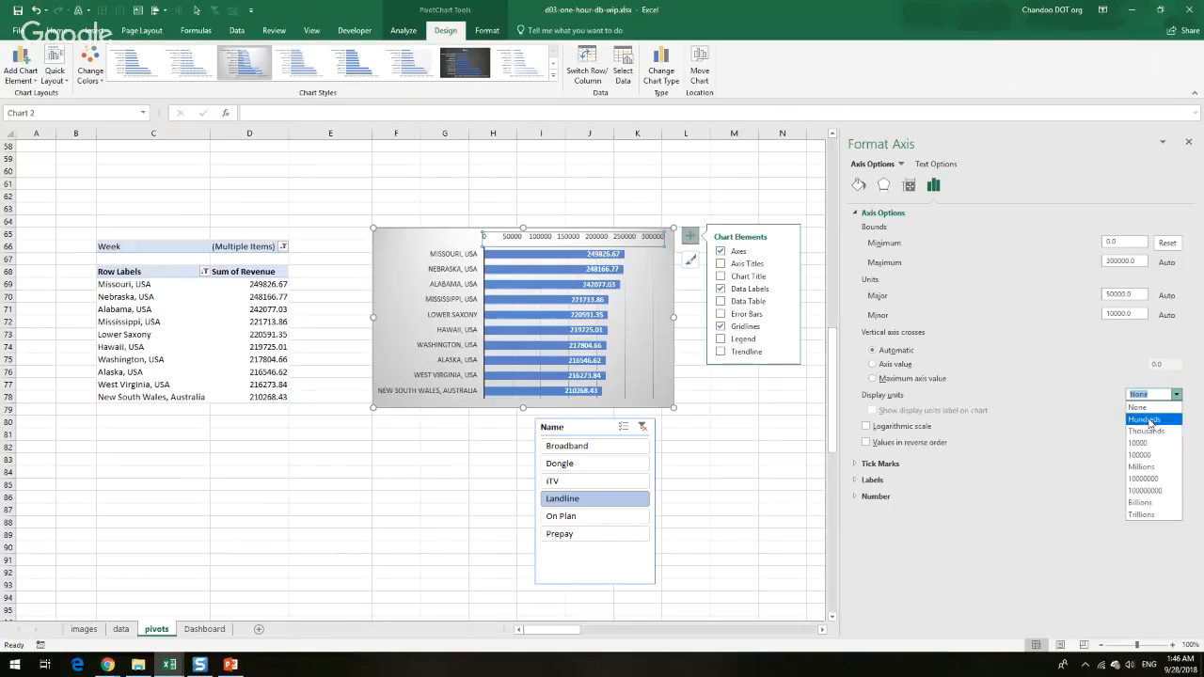
pyautogui.click(1142, 429)
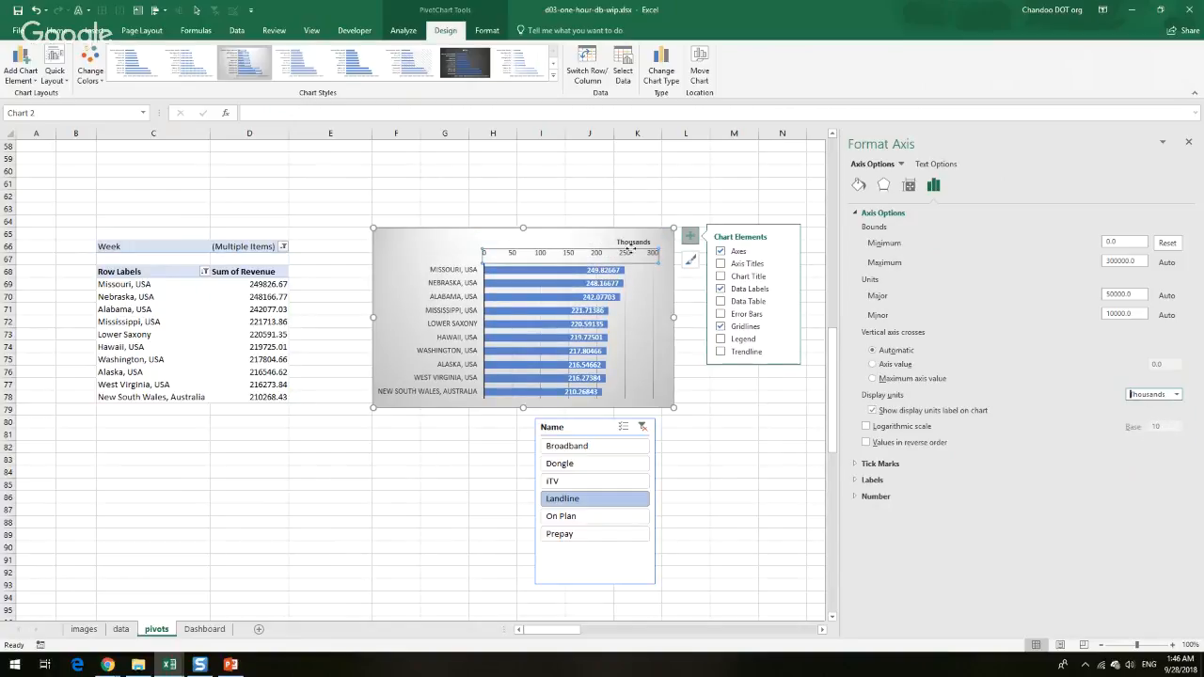
pyautogui.click(633, 242)
pyautogui.press('Delete')
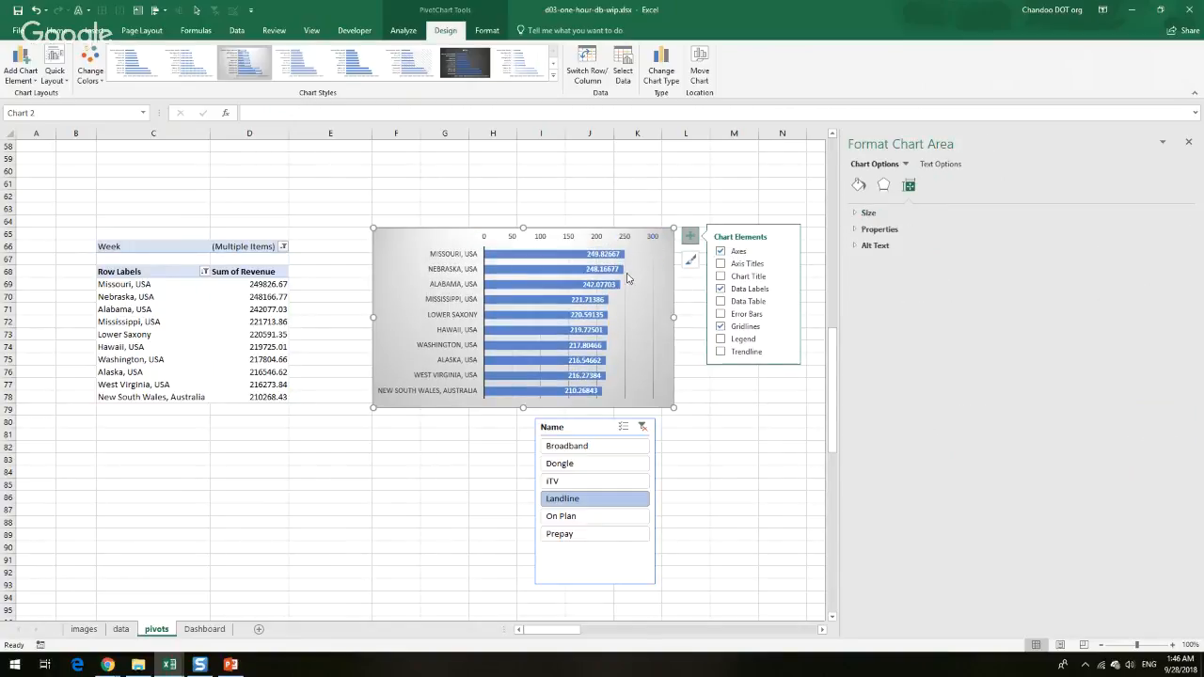
# Format the Sum of Revenue values in the top states pivot table as Currency with 0 decimal places
pyautogui.click(280, 285)
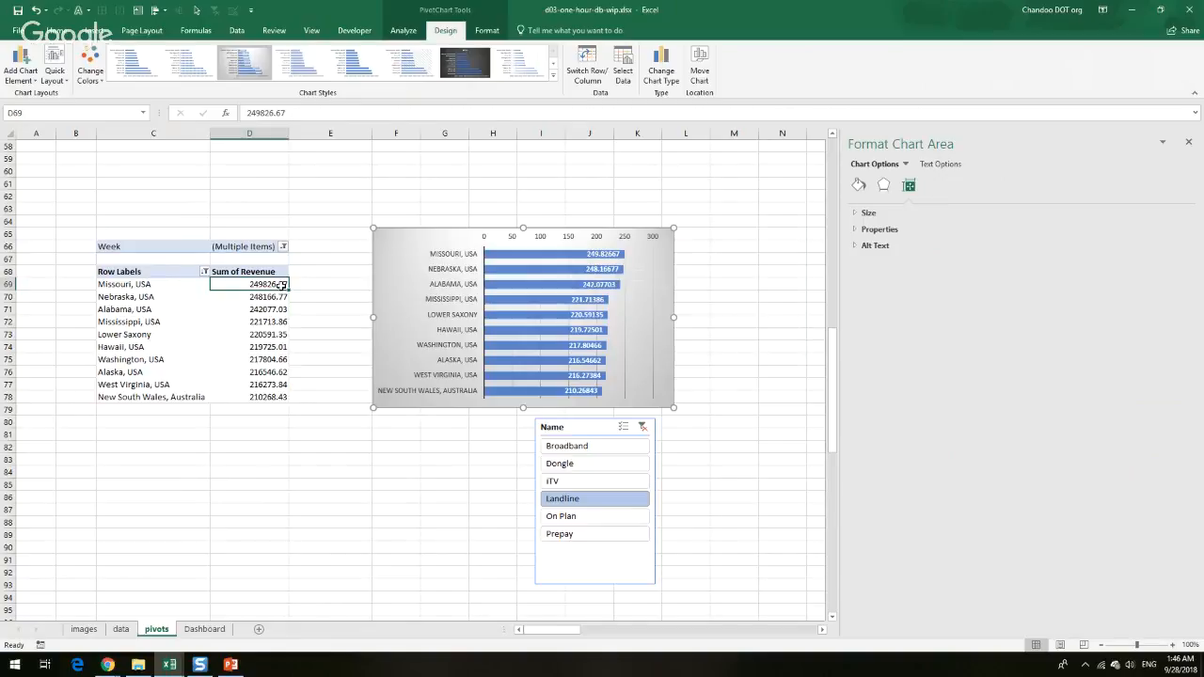
pyautogui.rightClick(281, 286)
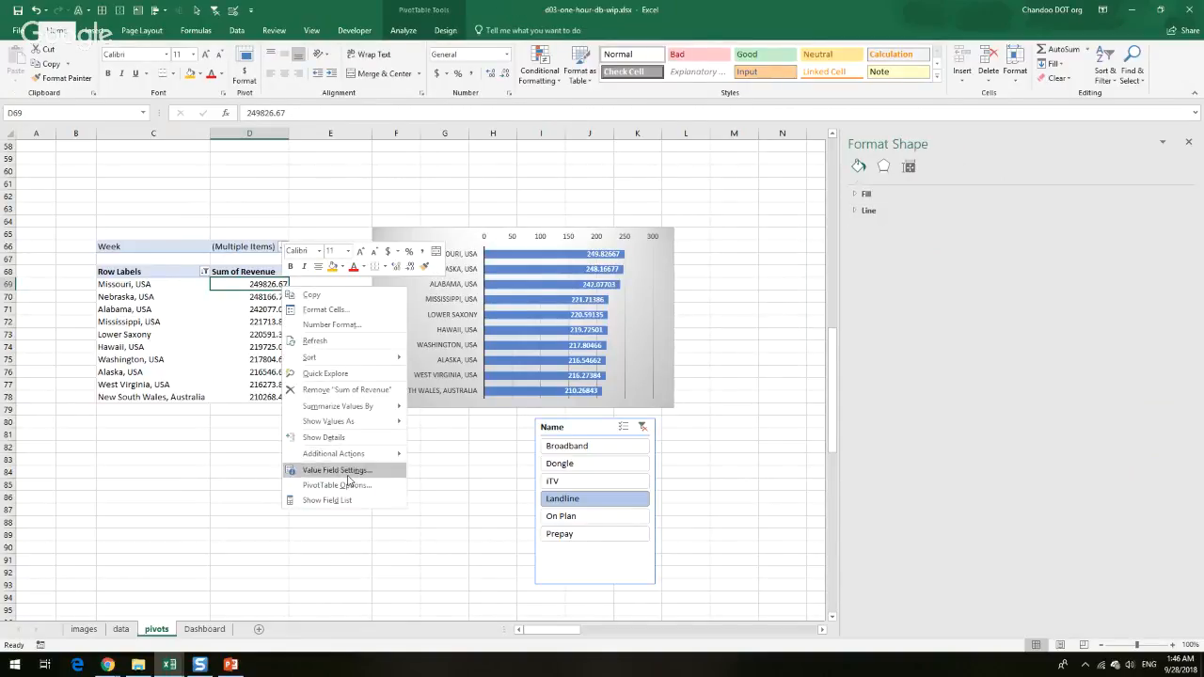
pyautogui.click(346, 475)
pyautogui.click(265, 559)
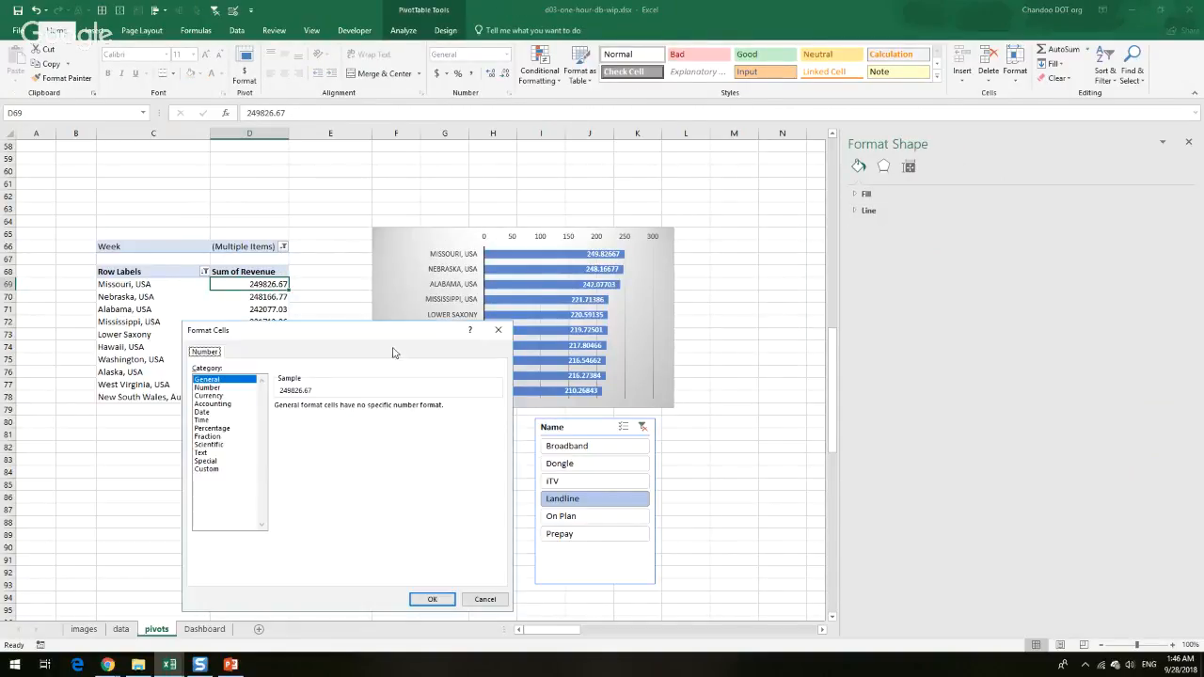
pyautogui.click(222, 396)
pyautogui.click(359, 411)
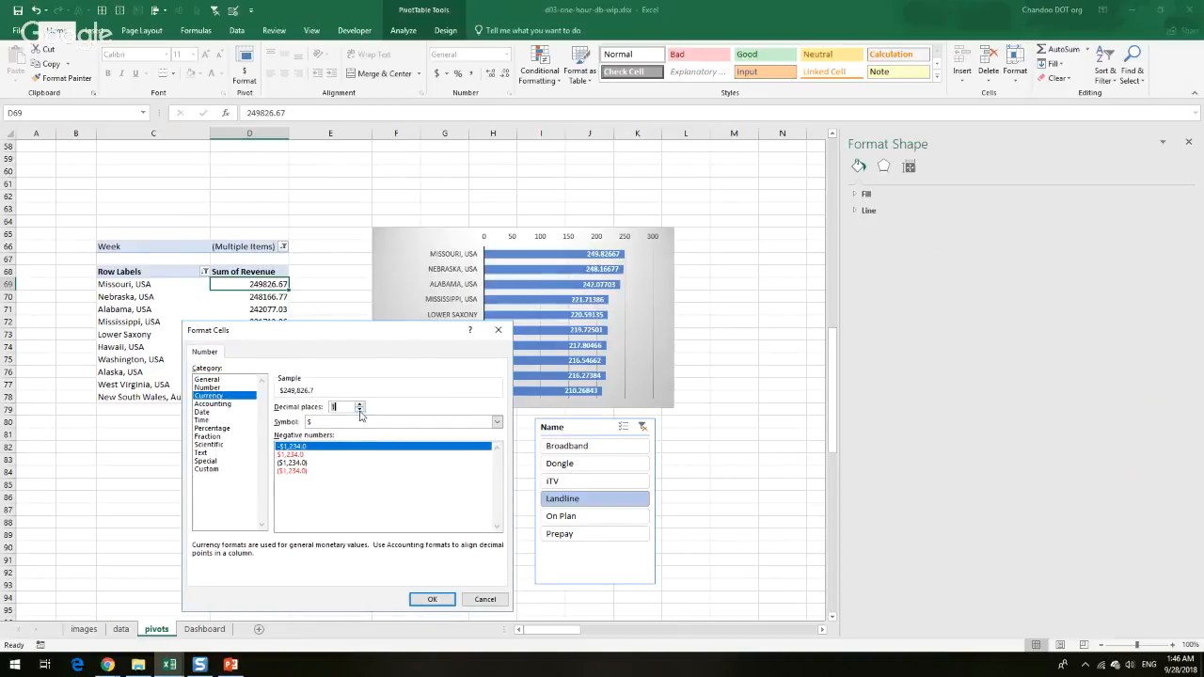
pyautogui.click(431, 600)
pyautogui.click(393, 556)
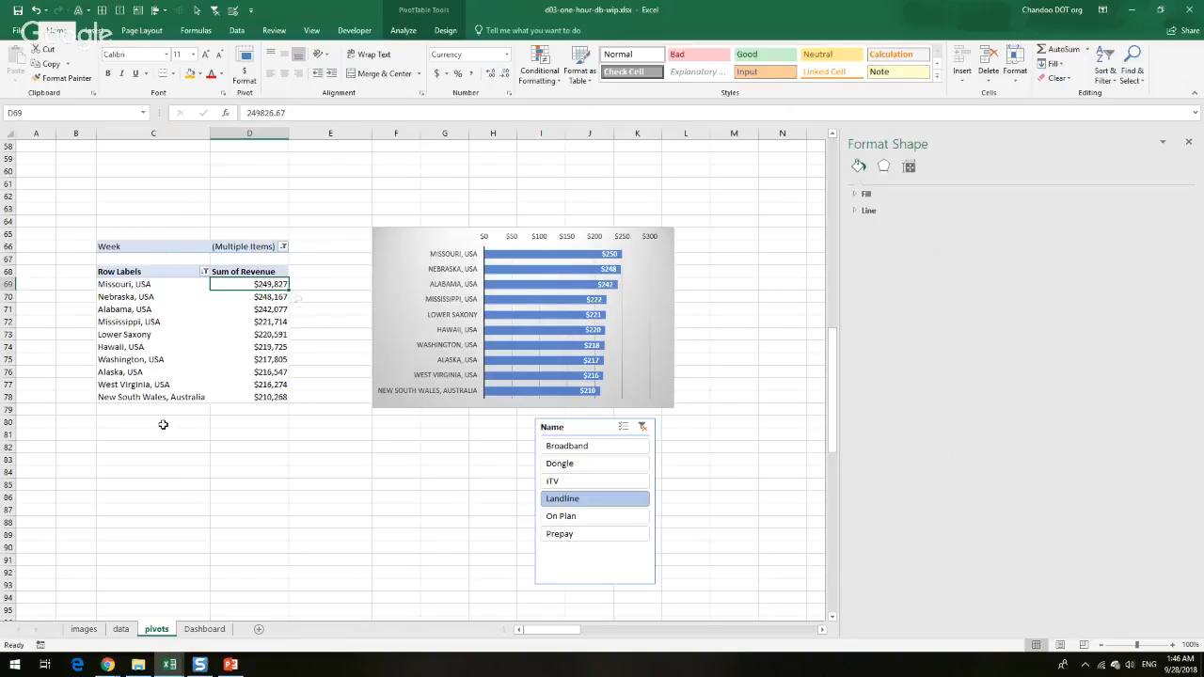
# Copy the top states pivot table, including its Week filter, and paste it further down the sheet at C99
pyautogui.moveTo(118, 246); pyautogui.dragTo(267, 399)
pyautogui.hotkey('ctrl', 'c')
pyautogui.scroll(-8, 175, 465)
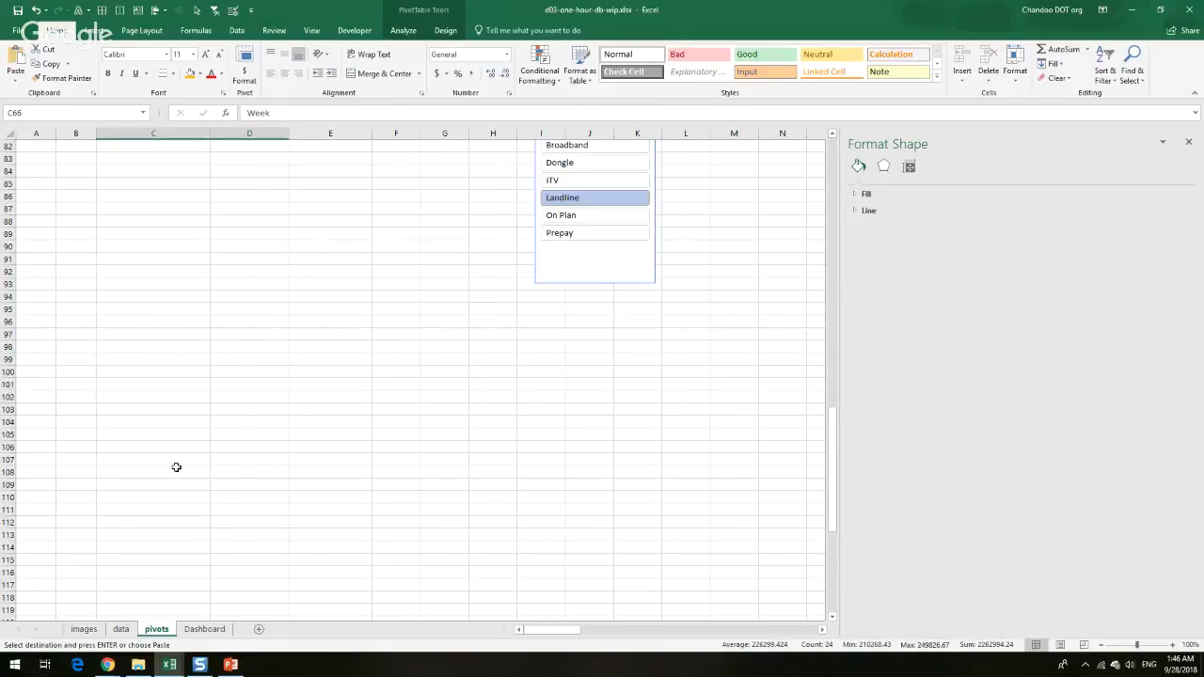
pyautogui.click(147, 355)
pyautogui.hotkey('ctrl', 'v')
pyautogui.click(449, 423)
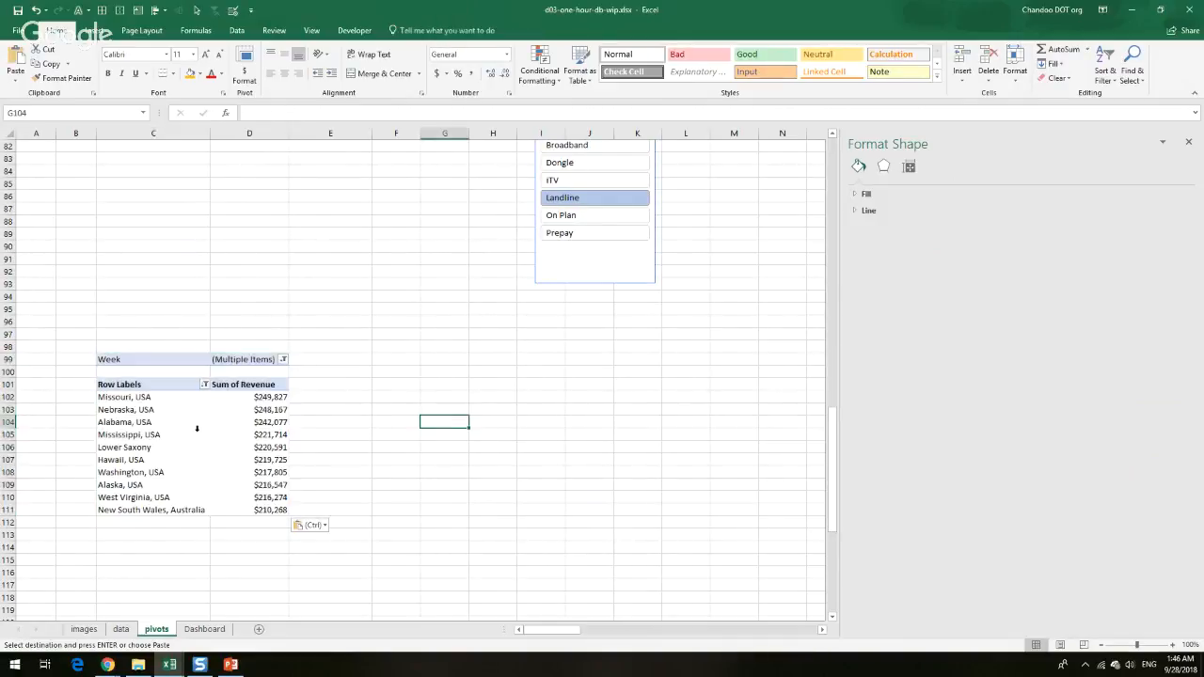
# Change the State value filter of the copied pivot table to show the Bottom 10 Items by Sum of Revenue
pyautogui.click(202, 421)
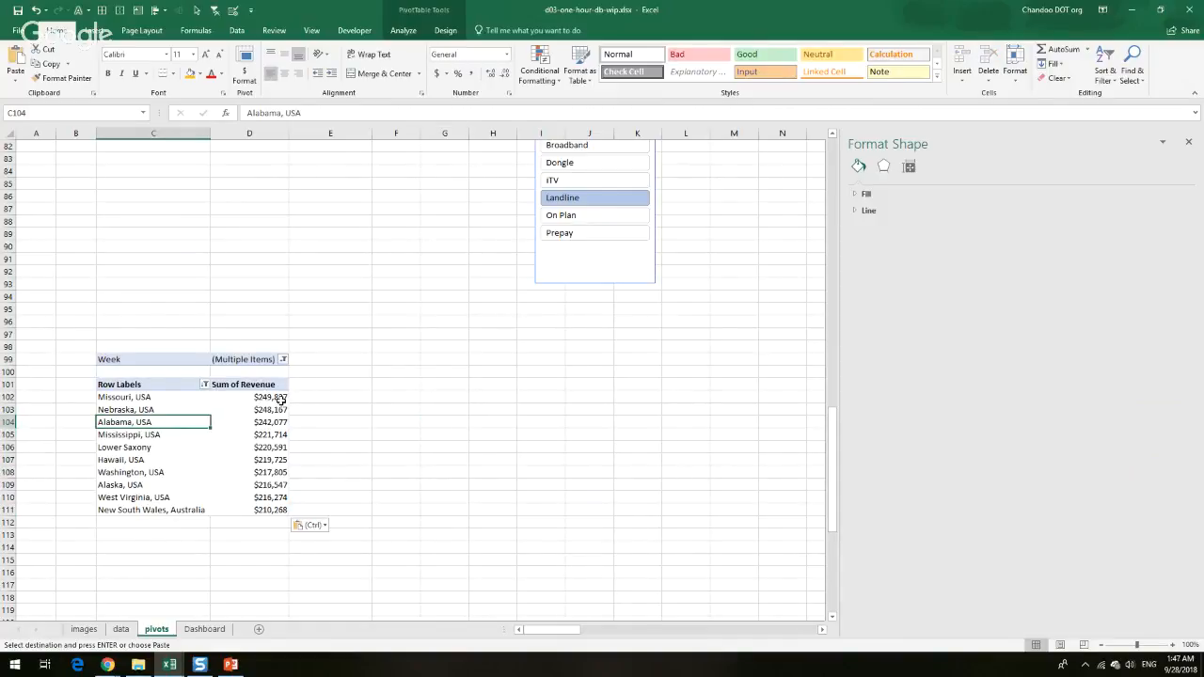
pyautogui.click(203, 384)
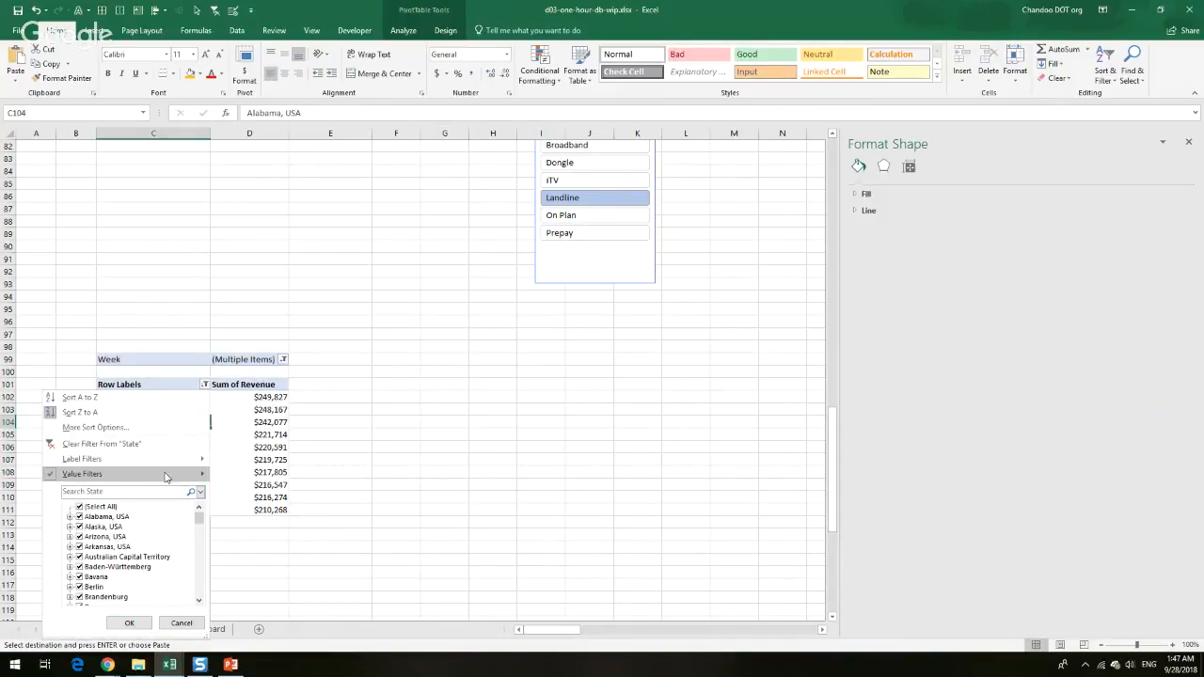
pyautogui.moveTo(167, 474)
pyautogui.click(245, 615)
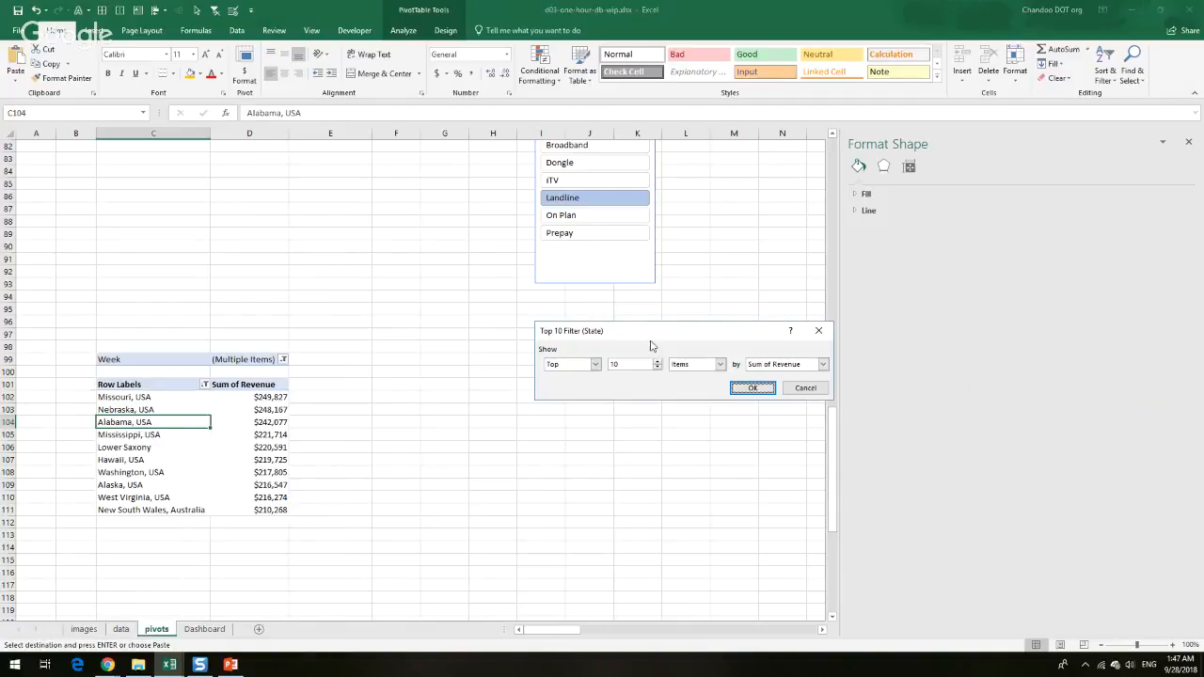
pyautogui.click(595, 364)
pyautogui.click(580, 384)
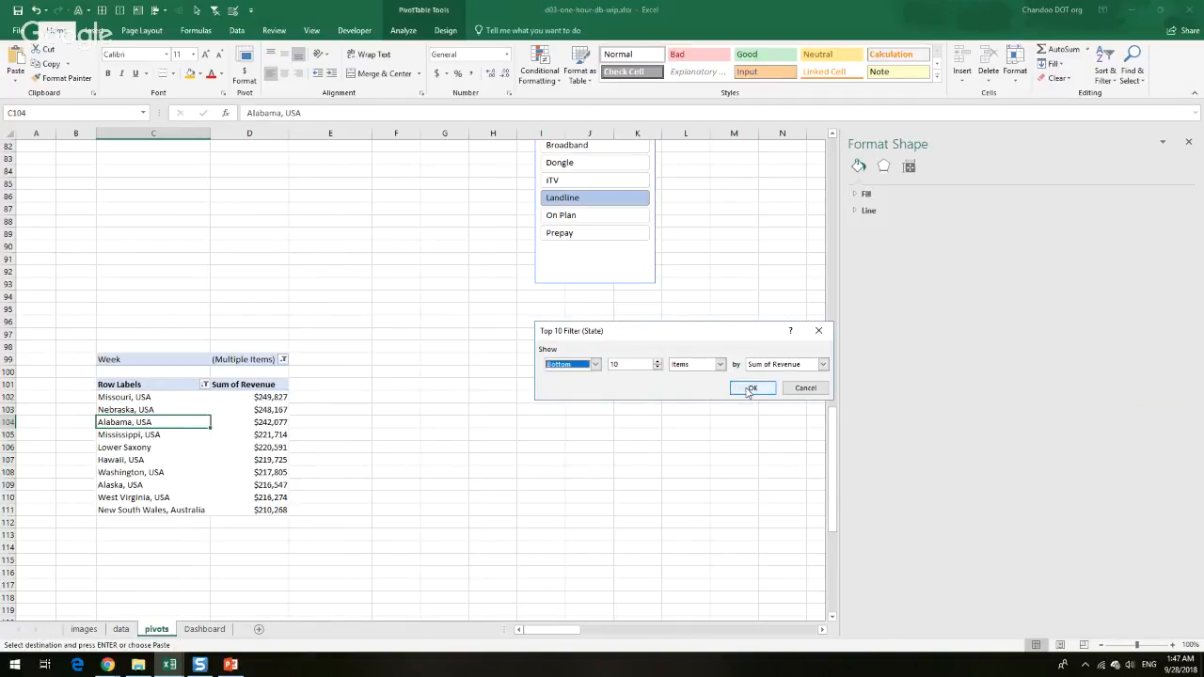
pyautogui.click(750, 388)
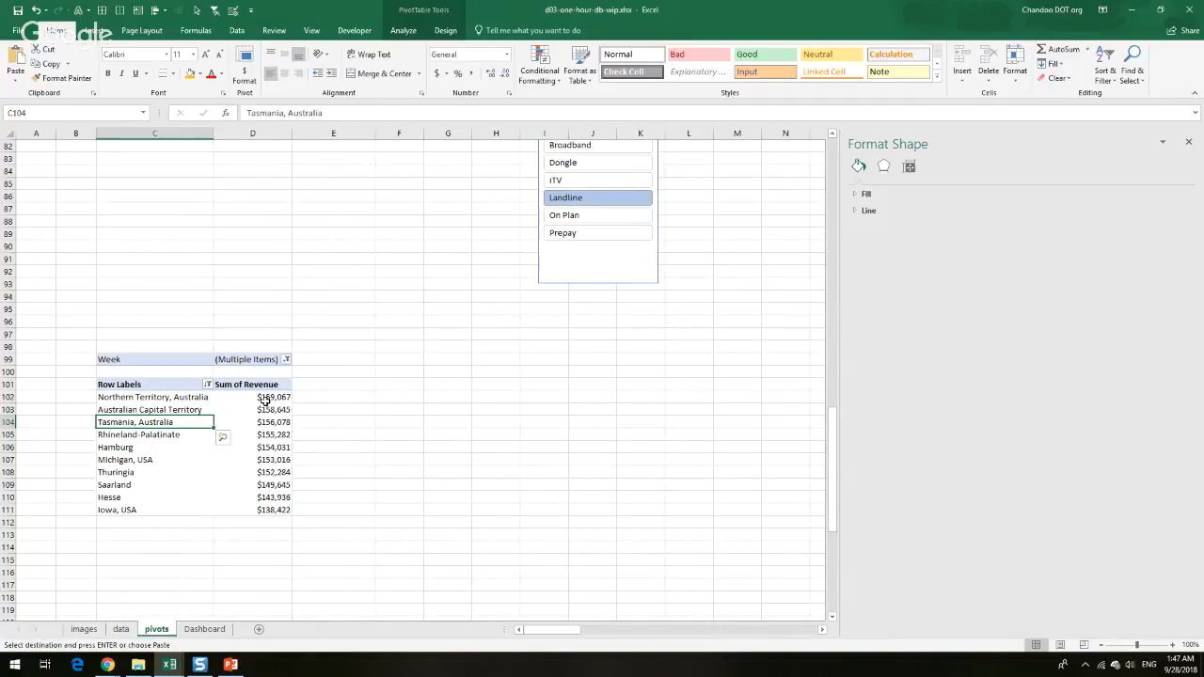
# Sort the bottom states pivot table by Sum of Revenue from smallest to largest
pyautogui.rightClick(265, 400)
pyautogui.moveTo(372, 473)
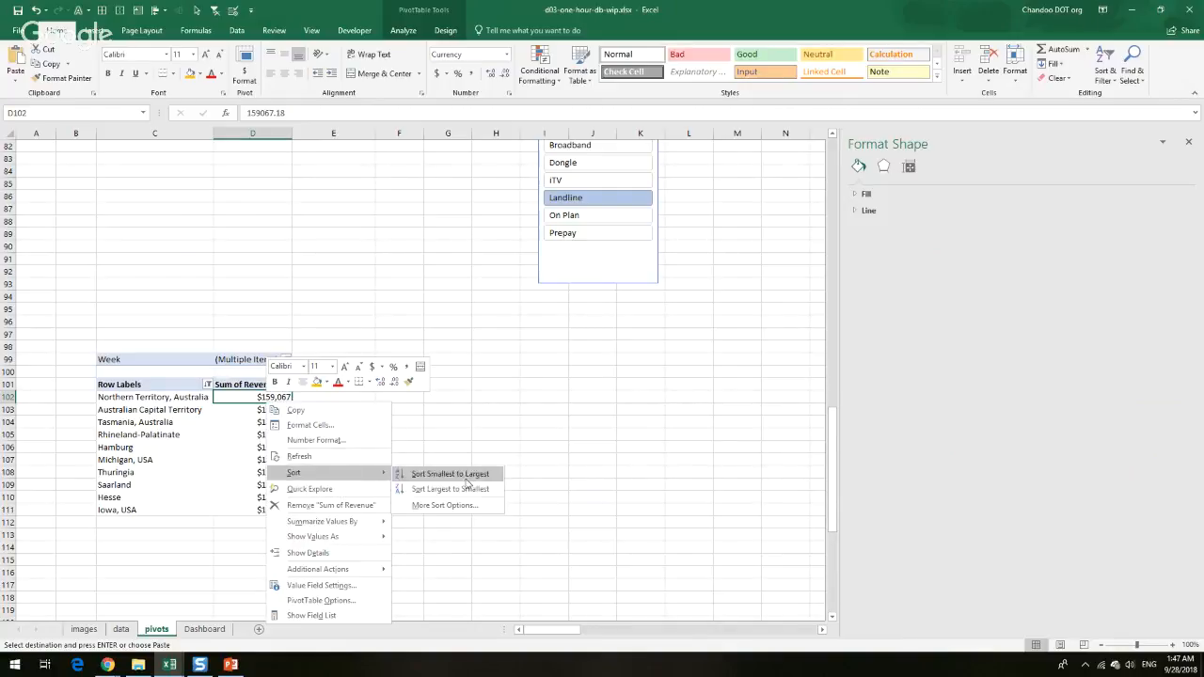
pyautogui.click(451, 475)
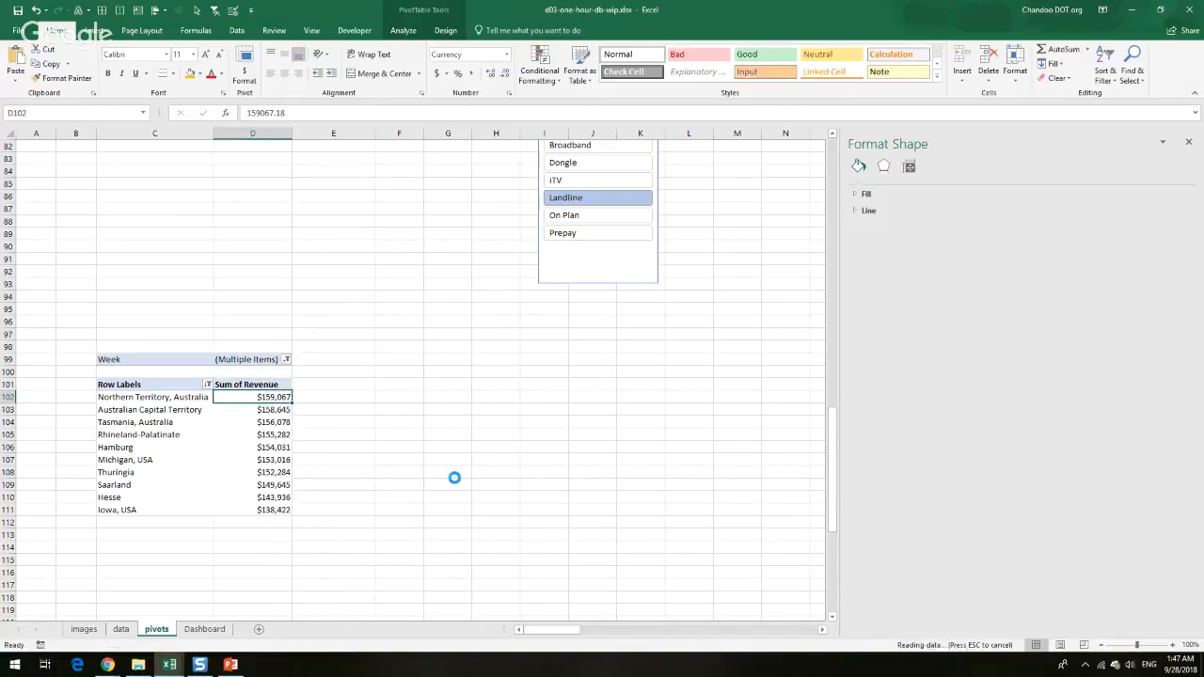
pyautogui.scroll(7, 525, 436)
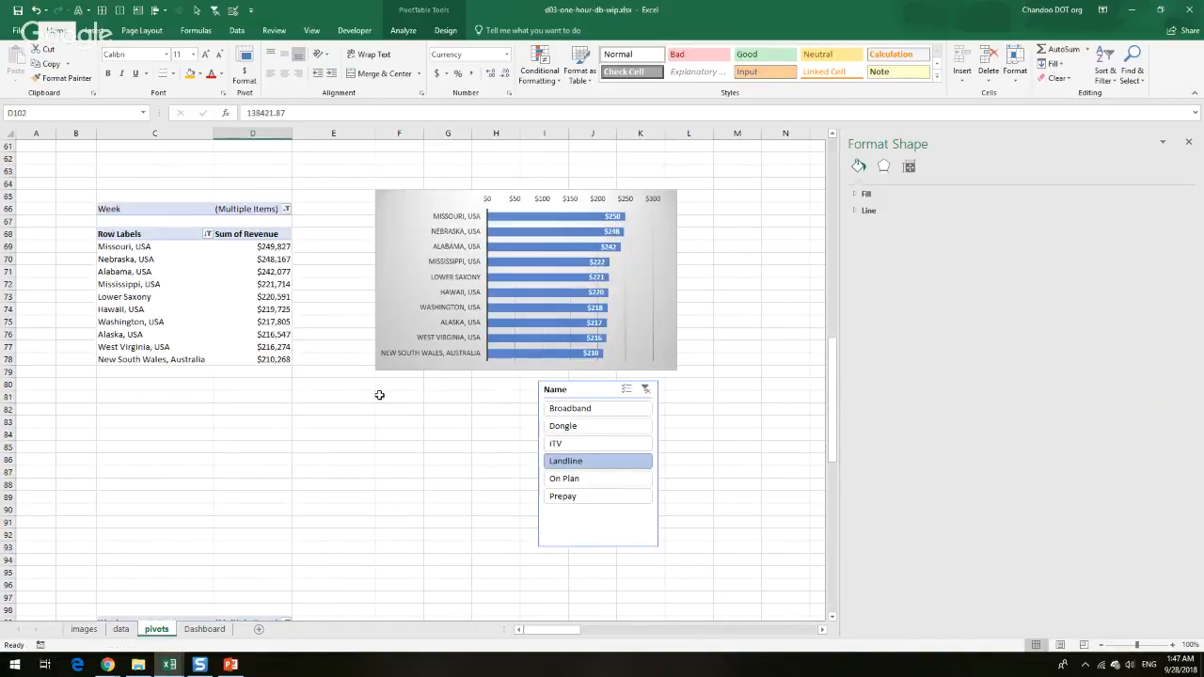
pyautogui.scroll(-7, 377, 393)
pyautogui.click(395, 395)
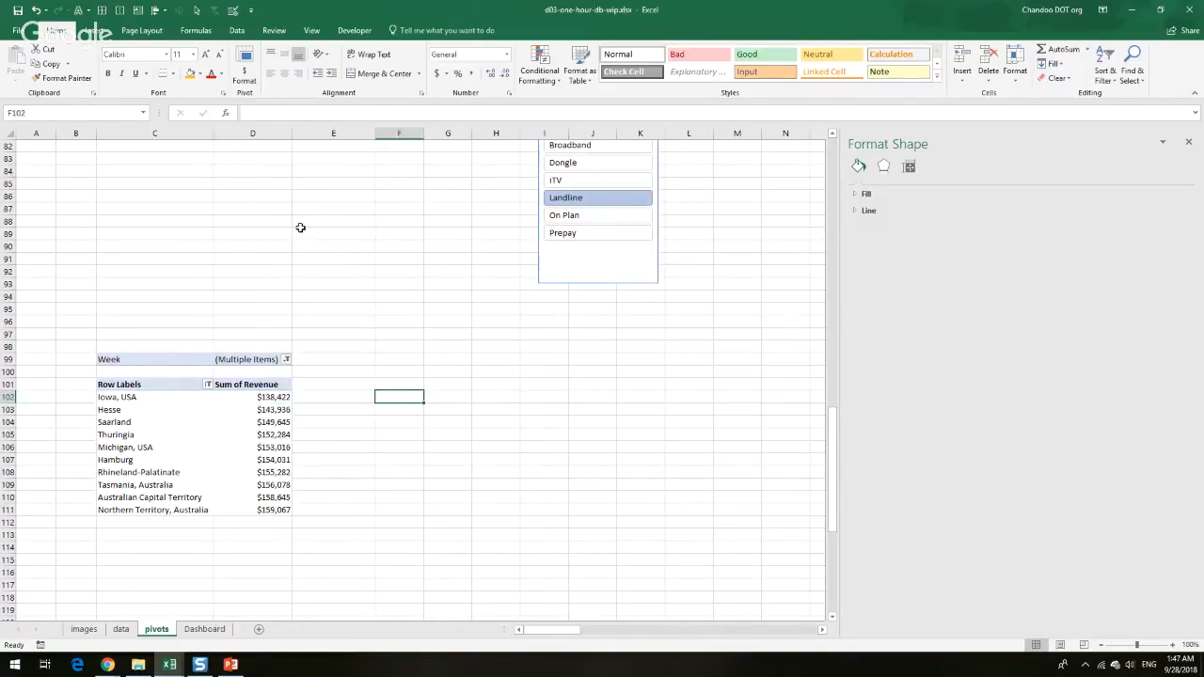
# Insert a Clustered Bar PivotChart from the bottom states pivot table and place it beside that table, starting in column F
pyautogui.click(146, 383)
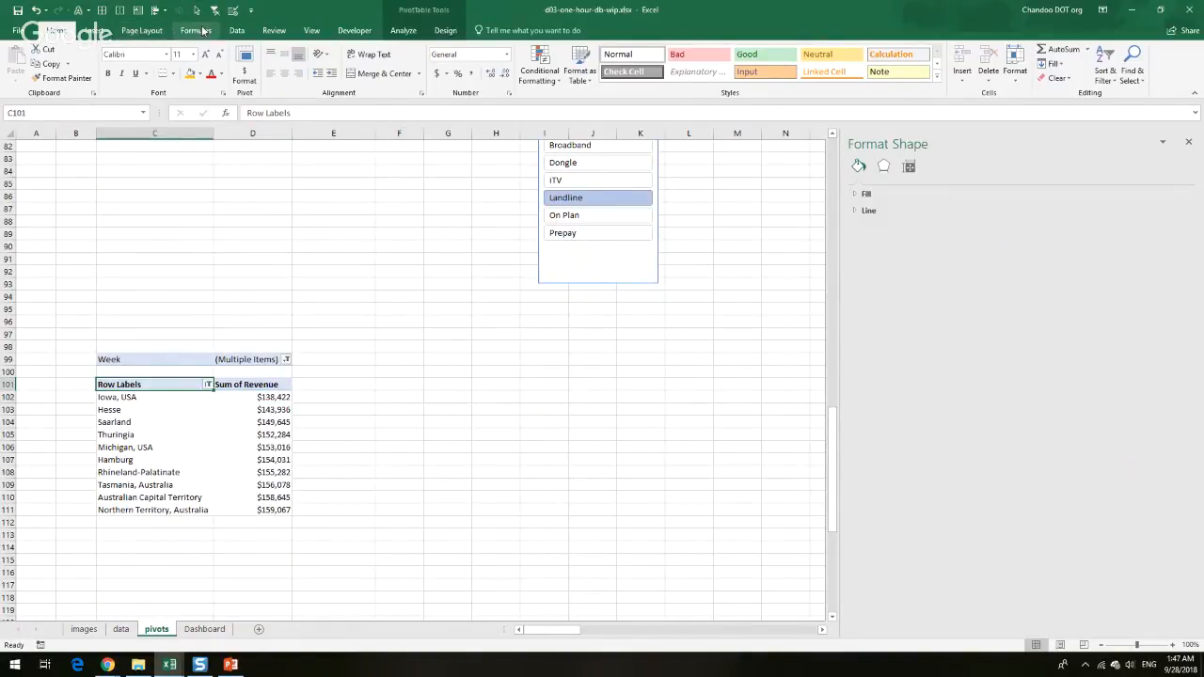
pyautogui.scroll(9, 642, 355)
pyautogui.scroll(-8, 363, 552)
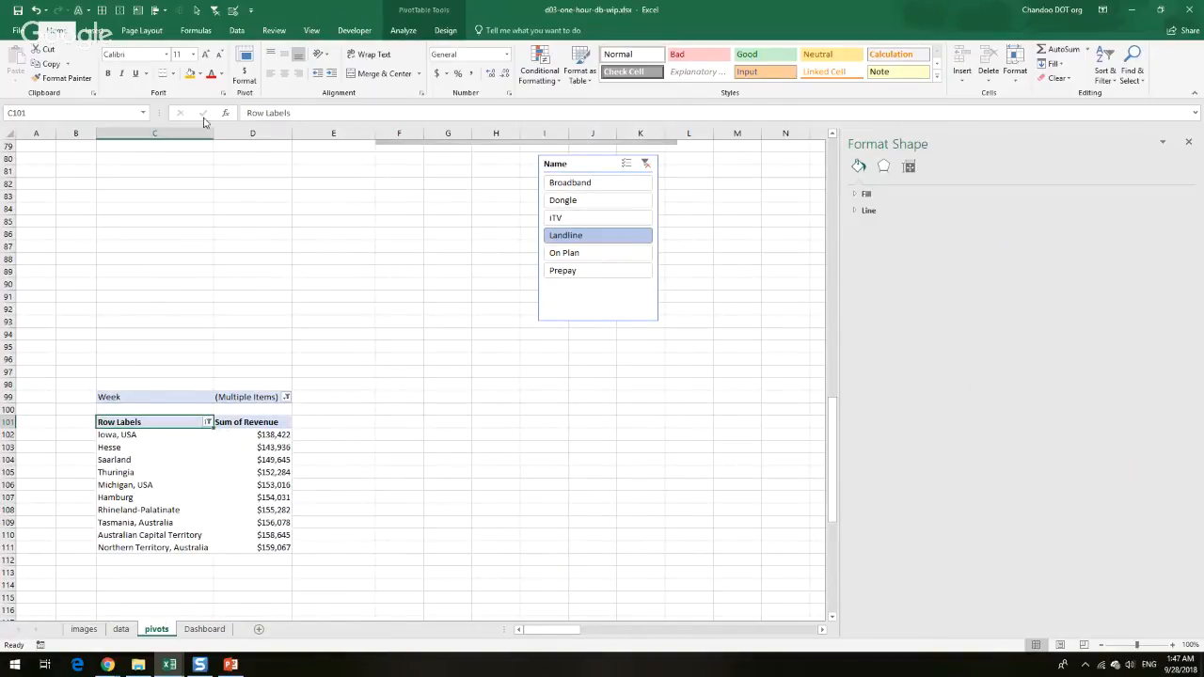
pyautogui.click(403, 31)
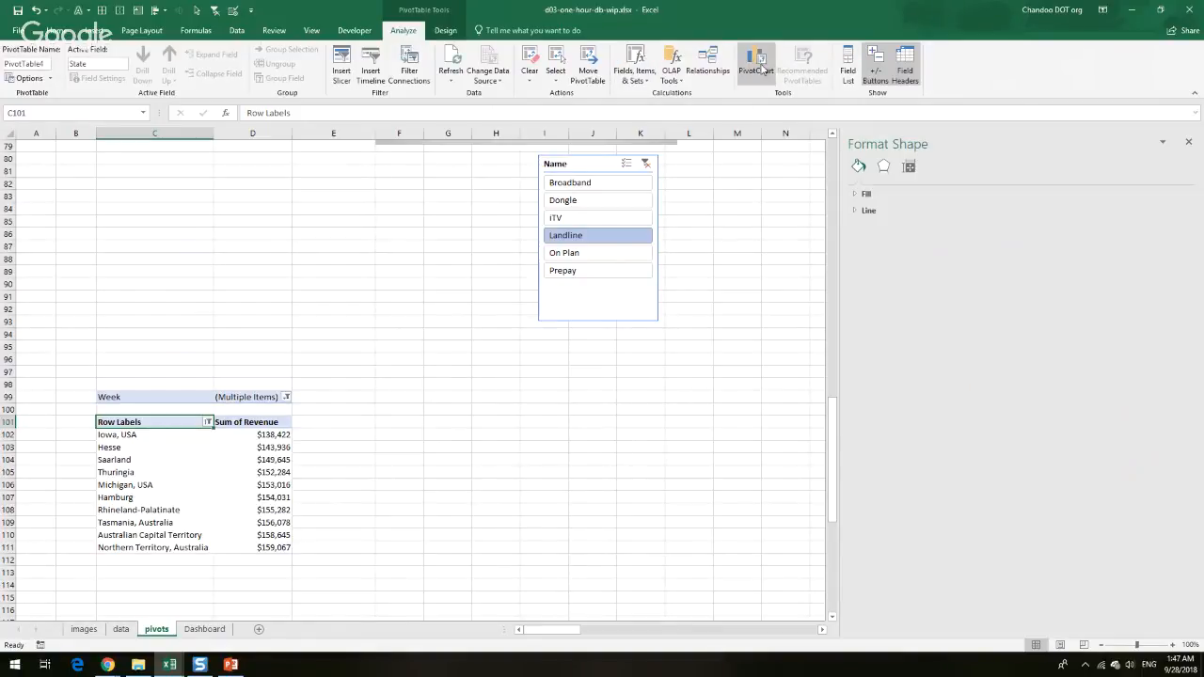
pyautogui.click(757, 66)
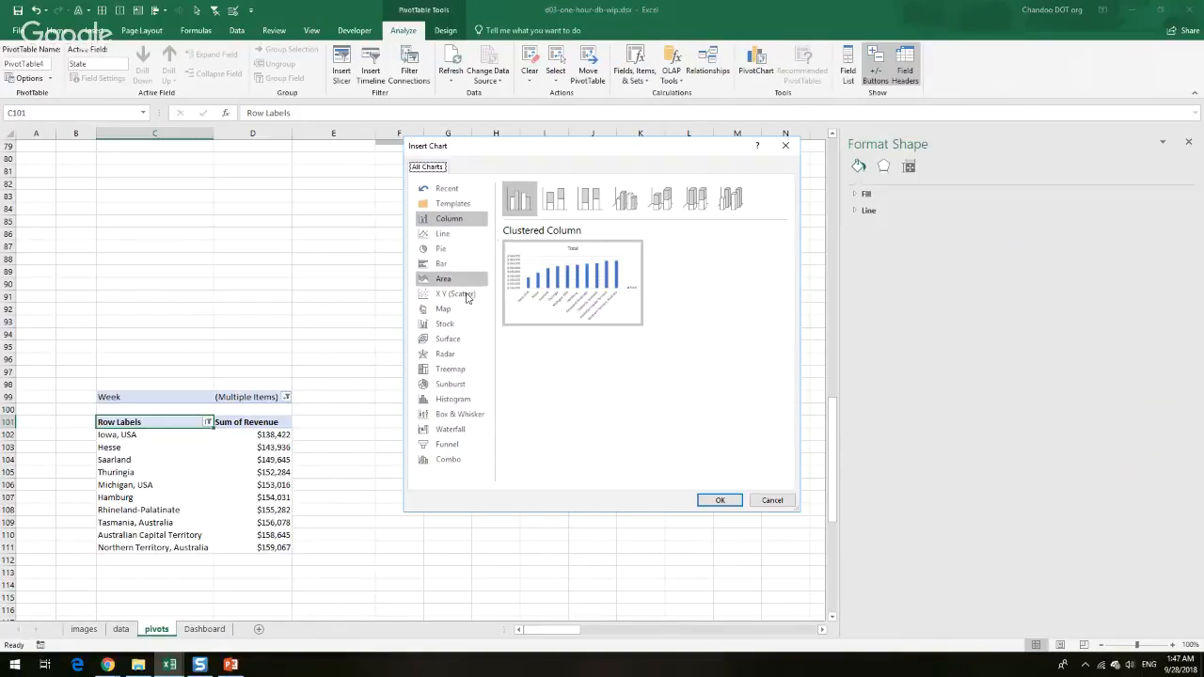
pyautogui.click(444, 264)
pyautogui.moveTo(567, 263)
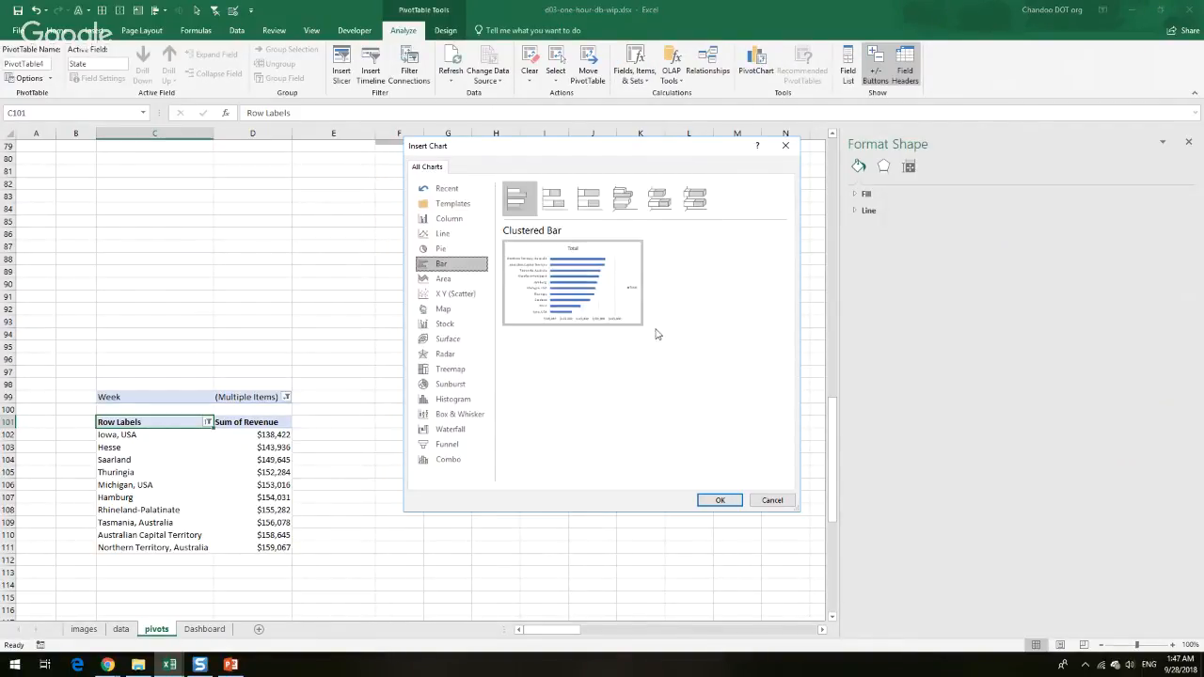
pyautogui.click(720, 501)
pyautogui.moveTo(397, 314); pyautogui.dragTo(511, 409)
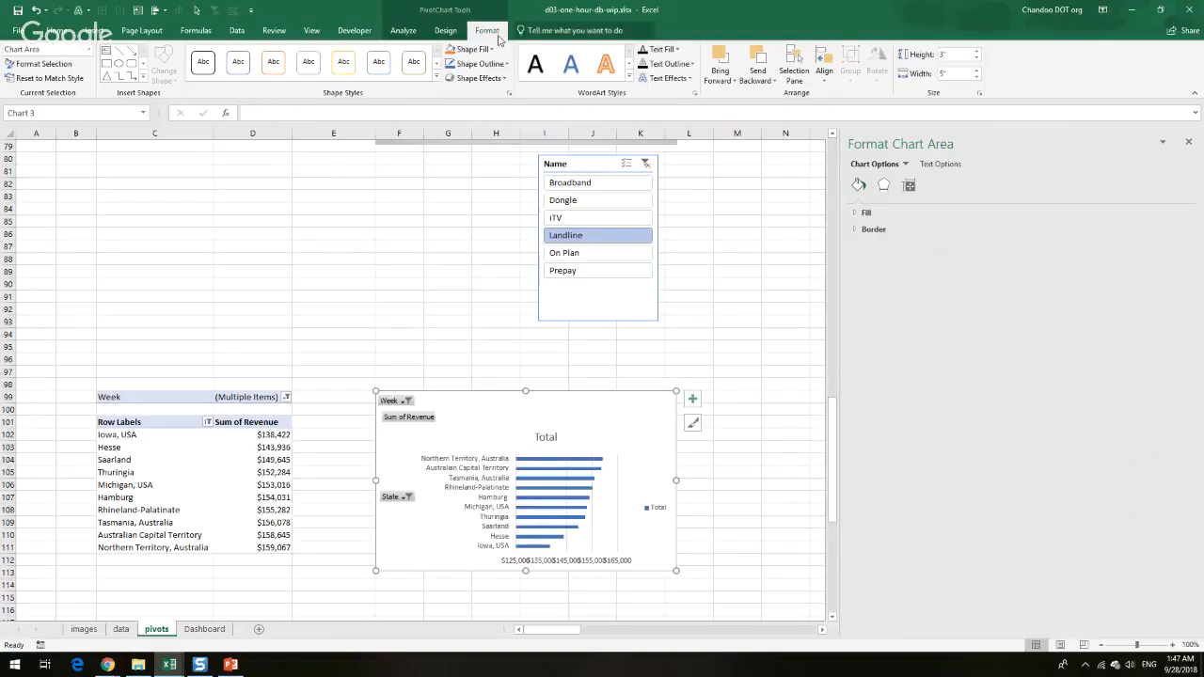
# Hide all field buttons on the bottom states chart and remove its chart title and legend
pyautogui.click(403, 30)
pyautogui.click(668, 68)
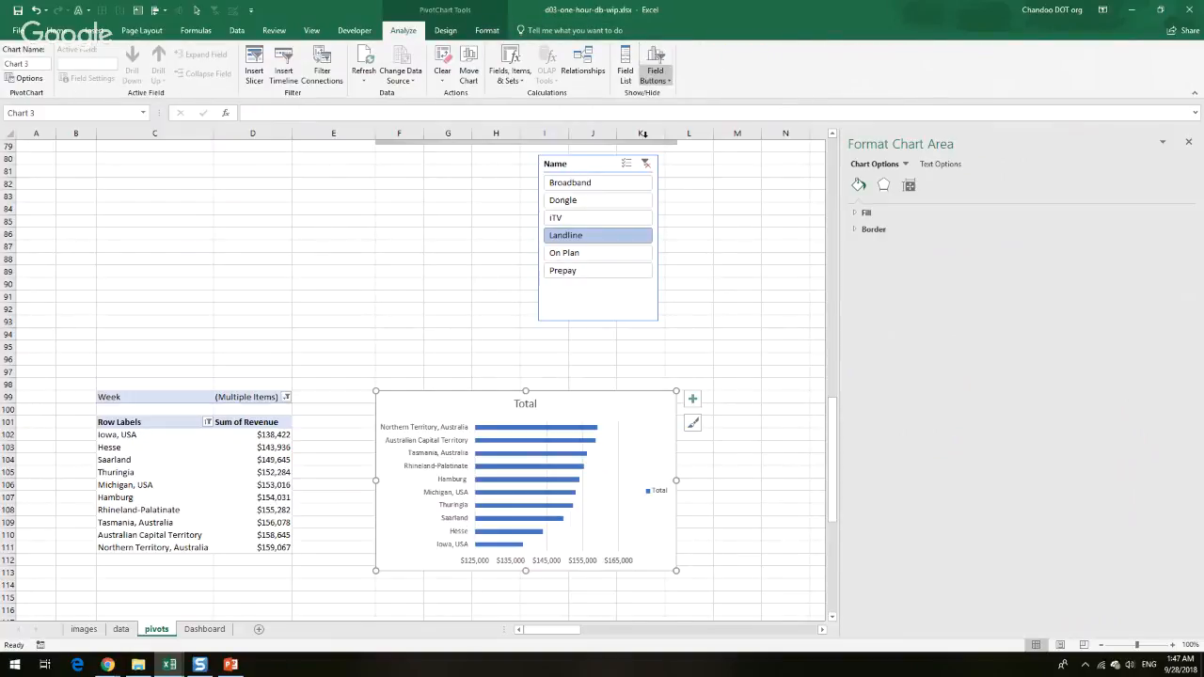
pyautogui.click(692, 399)
pyautogui.click(724, 439)
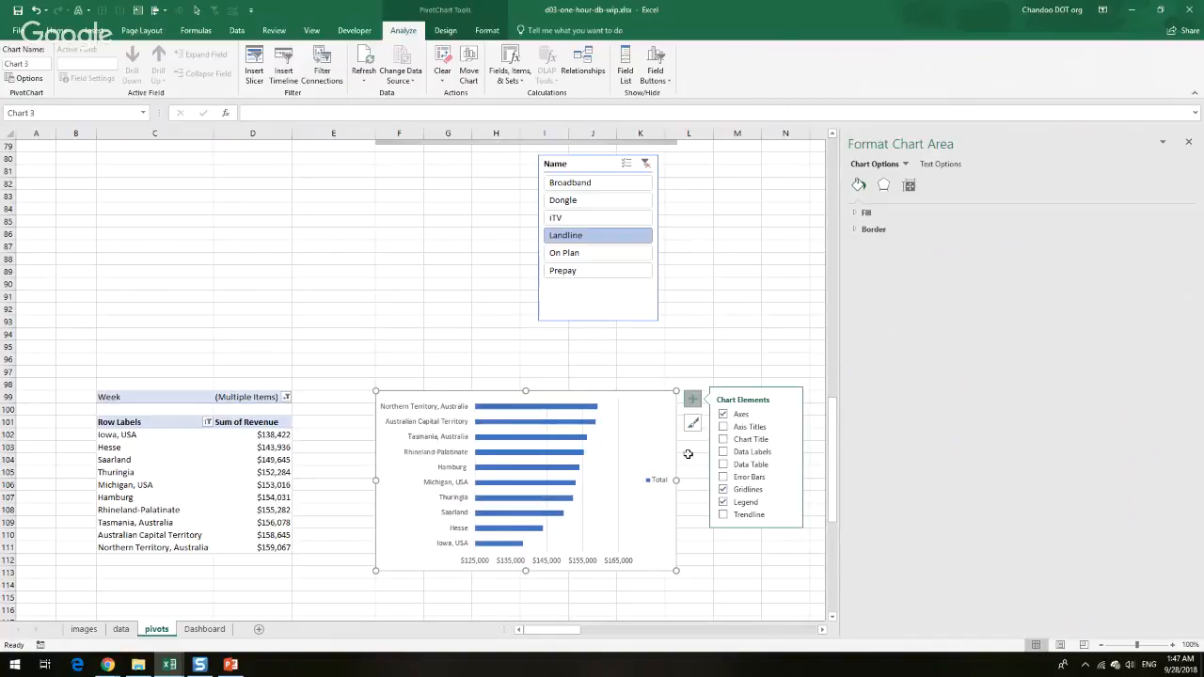
pyautogui.click(661, 481)
pyautogui.press('Delete')
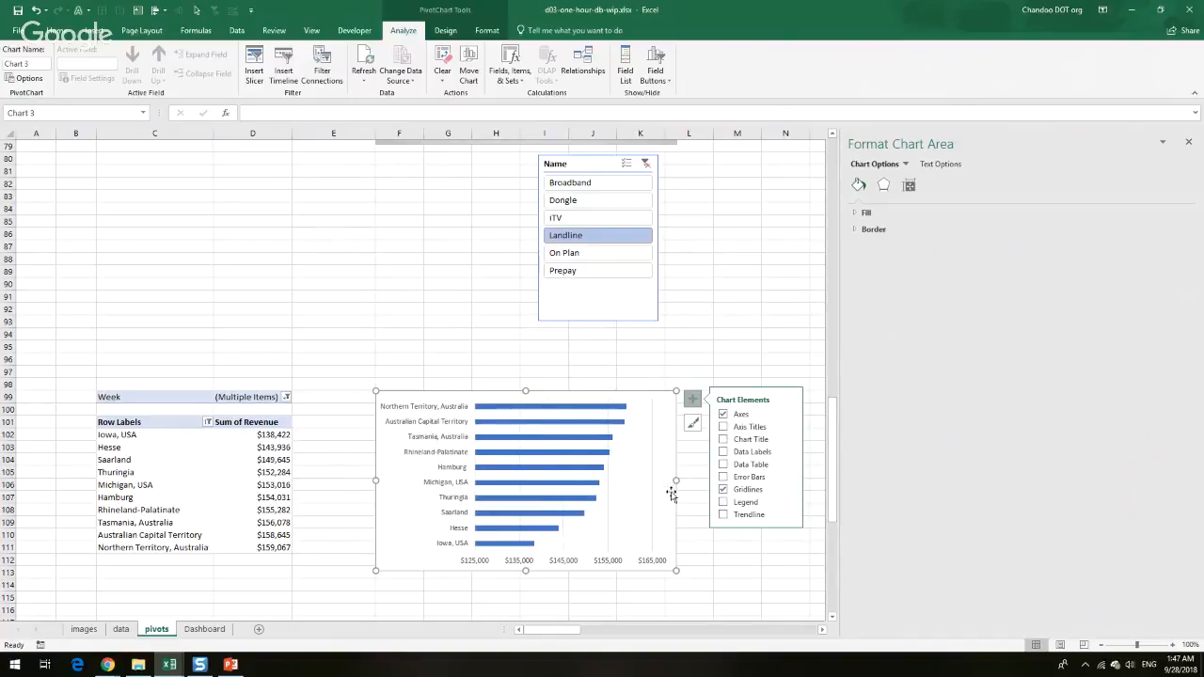
# Set the bottom states chart's revenue axis minimum to 0 and put its state categories in reverse order
pyautogui.click(475, 563)
pyautogui.click(933, 185)
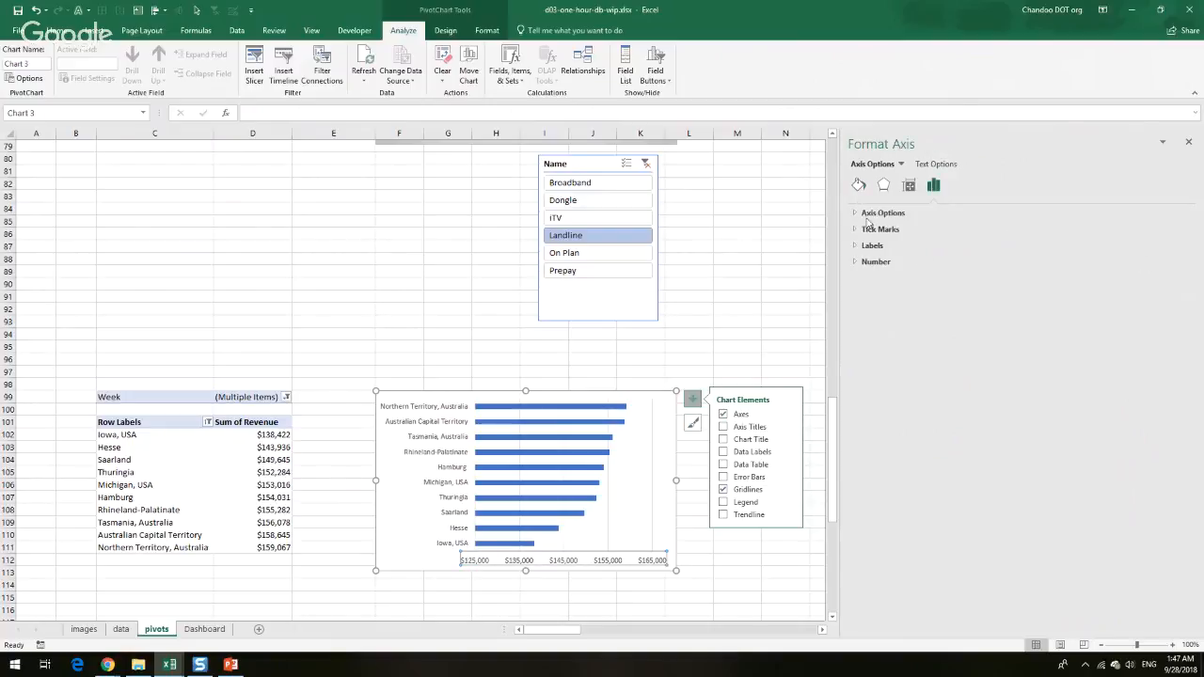
pyautogui.click(865, 212)
pyautogui.doubleClick(1122, 242)
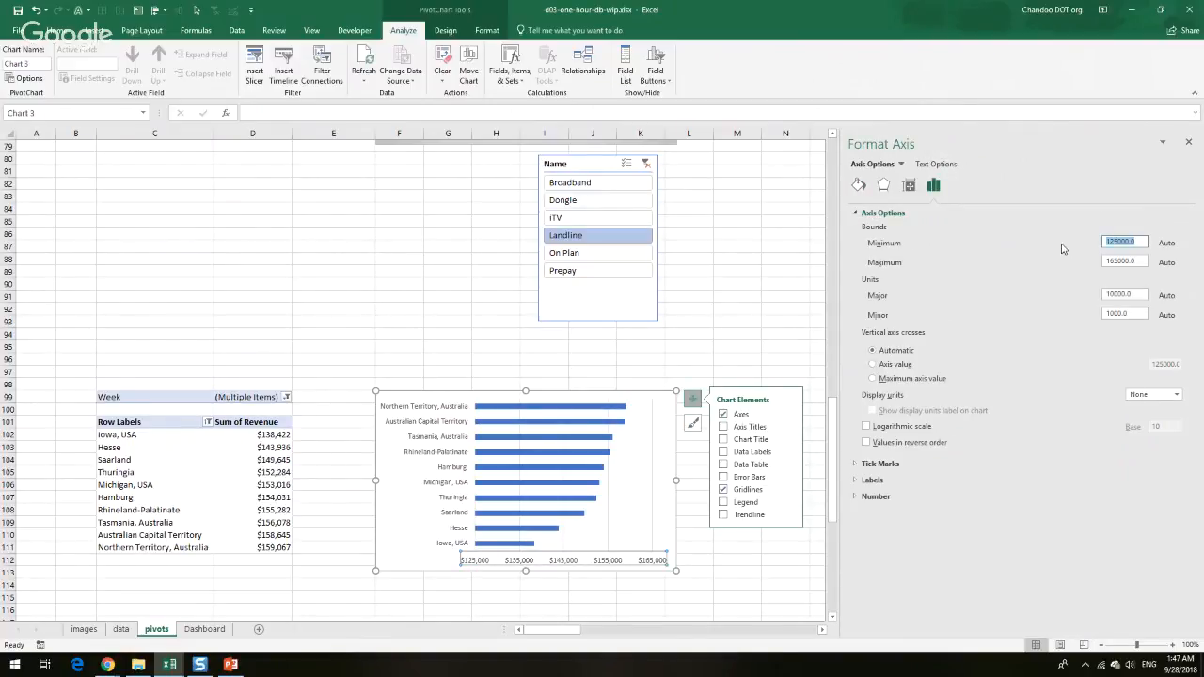
pyautogui.write('0')
pyautogui.press('Return')
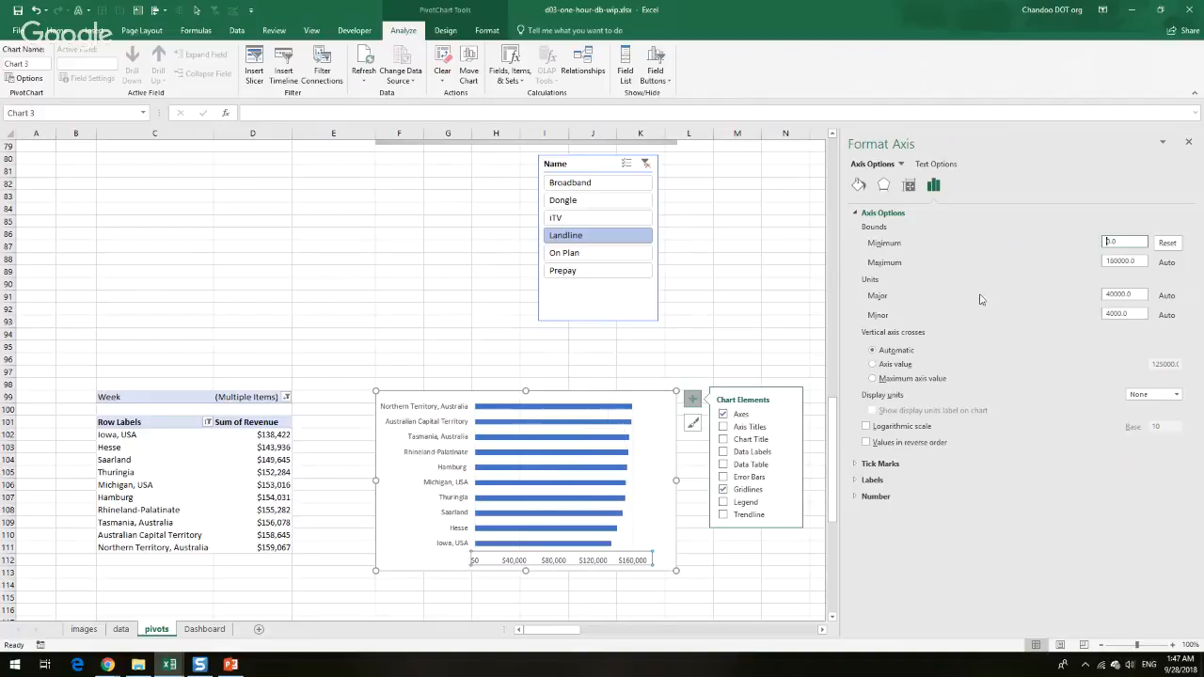
pyautogui.click(452, 437)
pyautogui.click(884, 399)
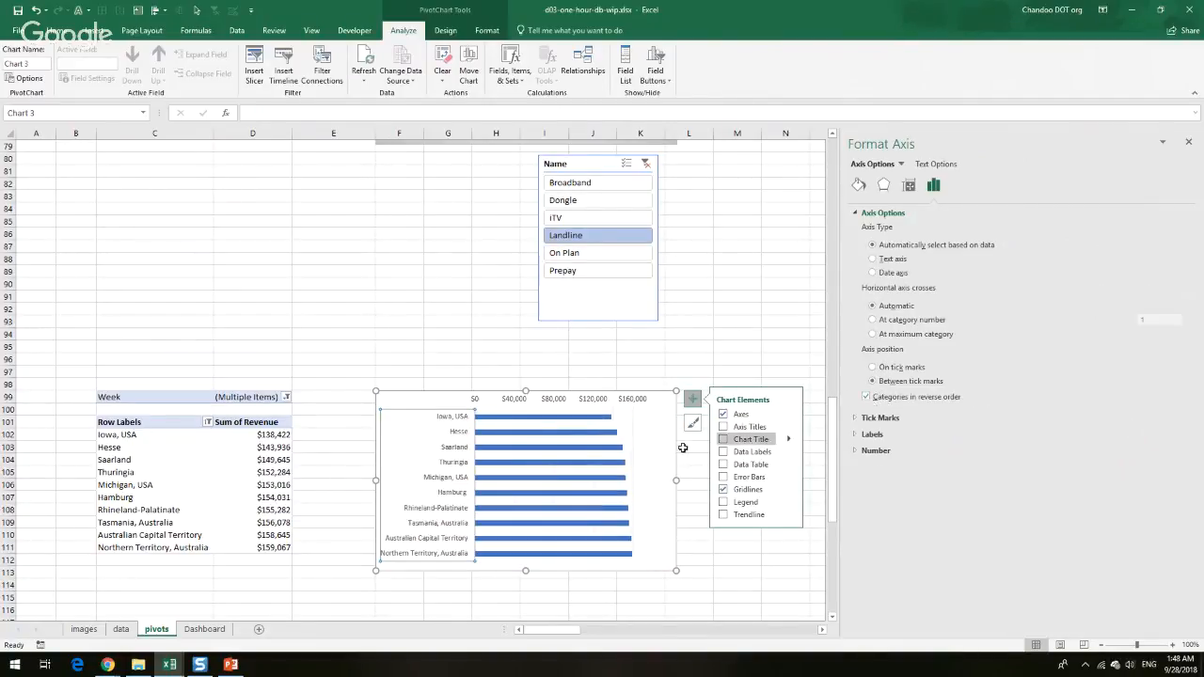
# Show the bottom states chart's revenue axis in Thousands display units and delete the units label
pyautogui.click(597, 401)
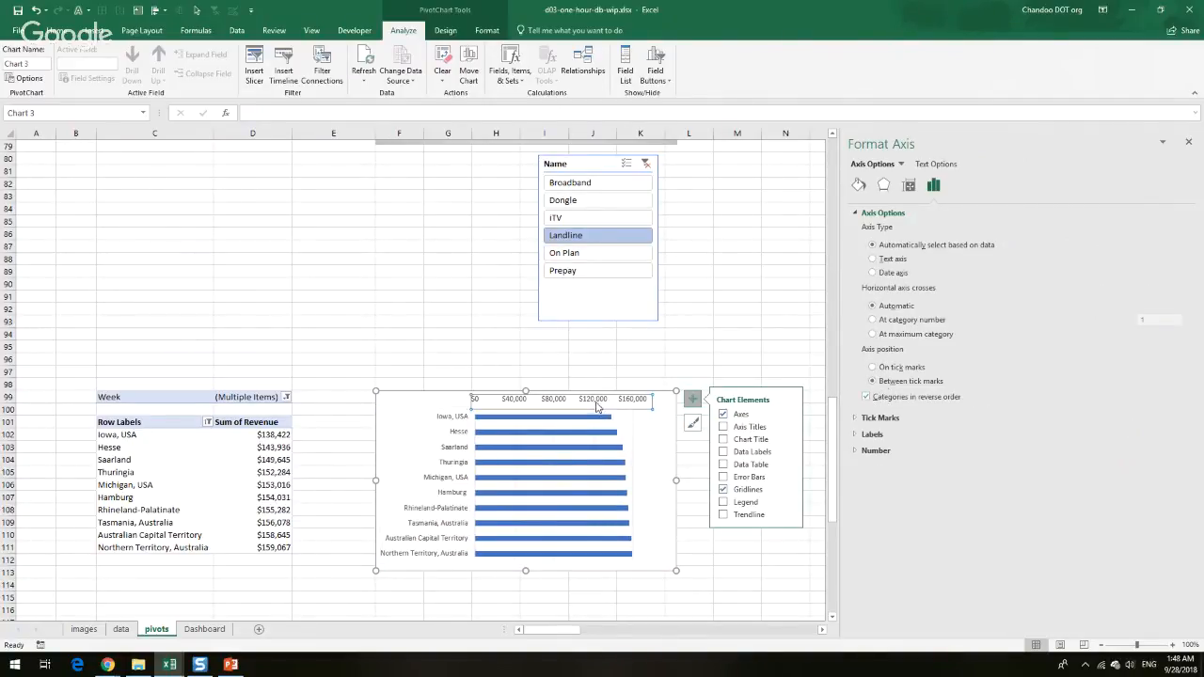
pyautogui.click(1171, 395)
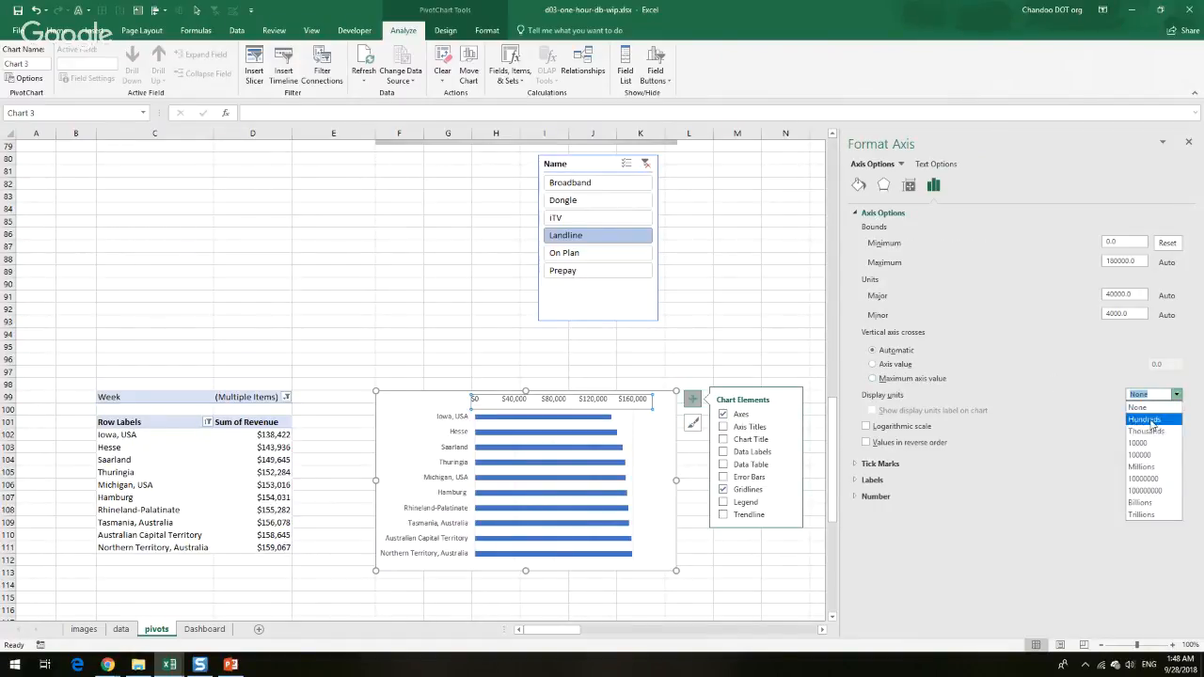
pyautogui.click(1143, 421)
pyautogui.click(634, 406)
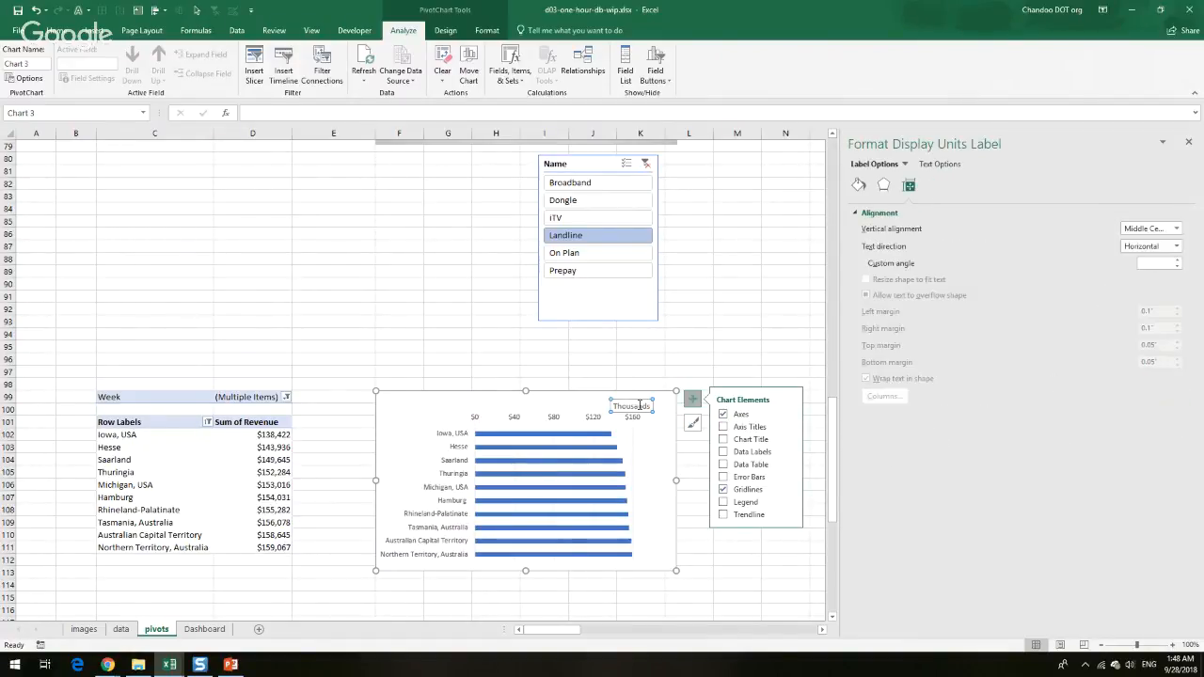
pyautogui.press('Delete')
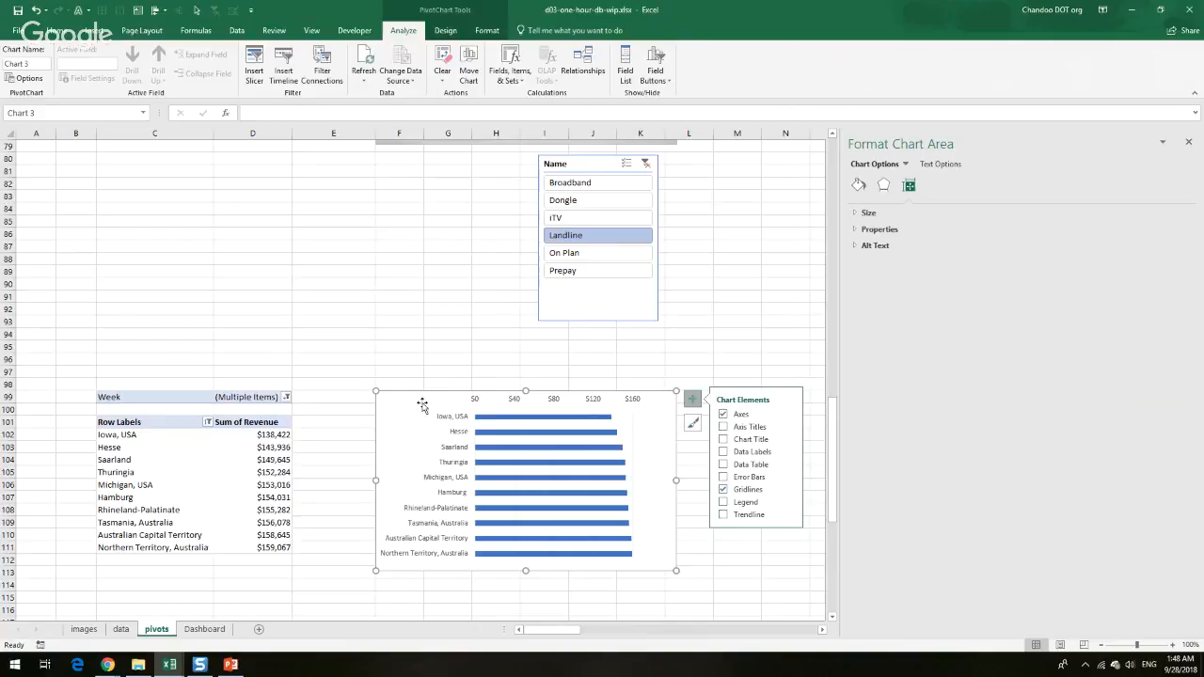
# Apply the chart style with a grey gradient background and data labels to the bottom states chart
pyautogui.click(445, 30)
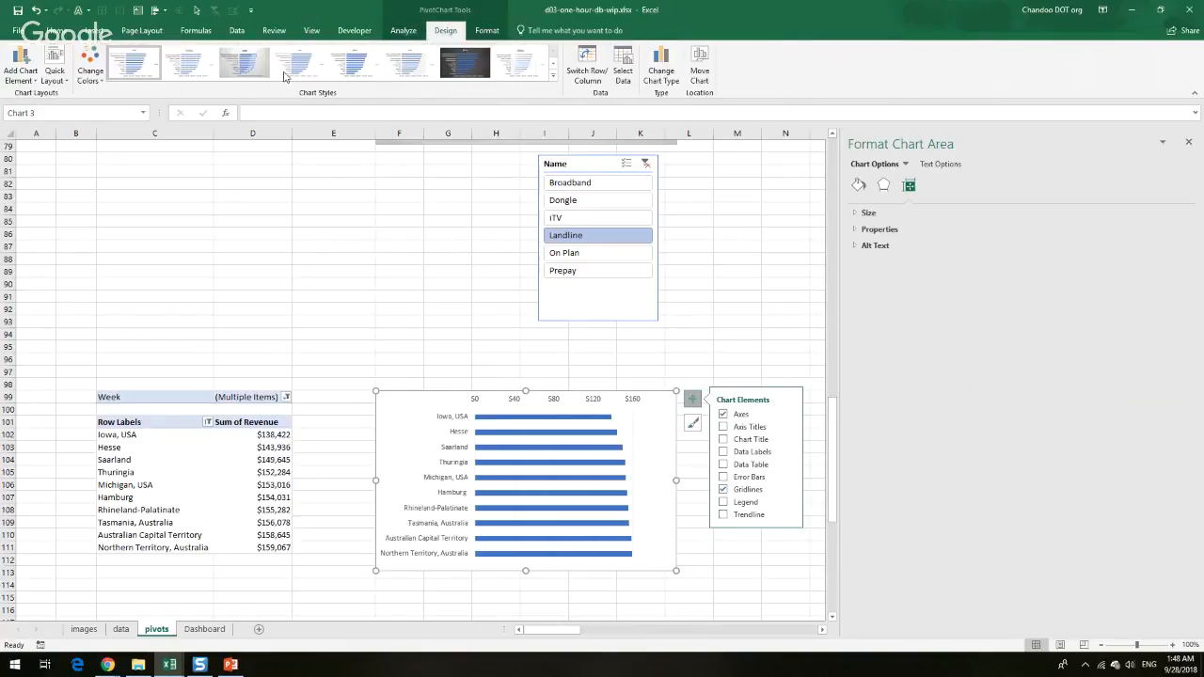
pyautogui.click(243, 63)
pyautogui.click(710, 557)
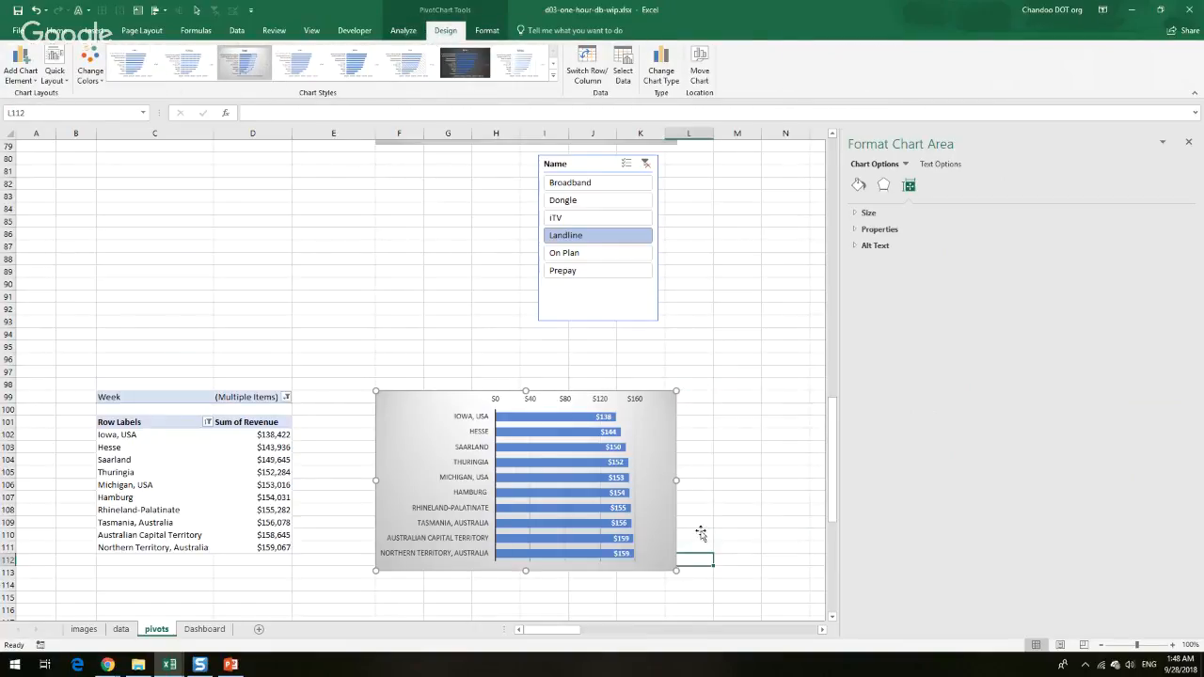
# Move both state charts and the Name slicer from the pivots sheet to cell F3 of the Dashboard sheet
pyautogui.scroll(7, 673, 386)
pyautogui.scroll(-9, 673, 385)
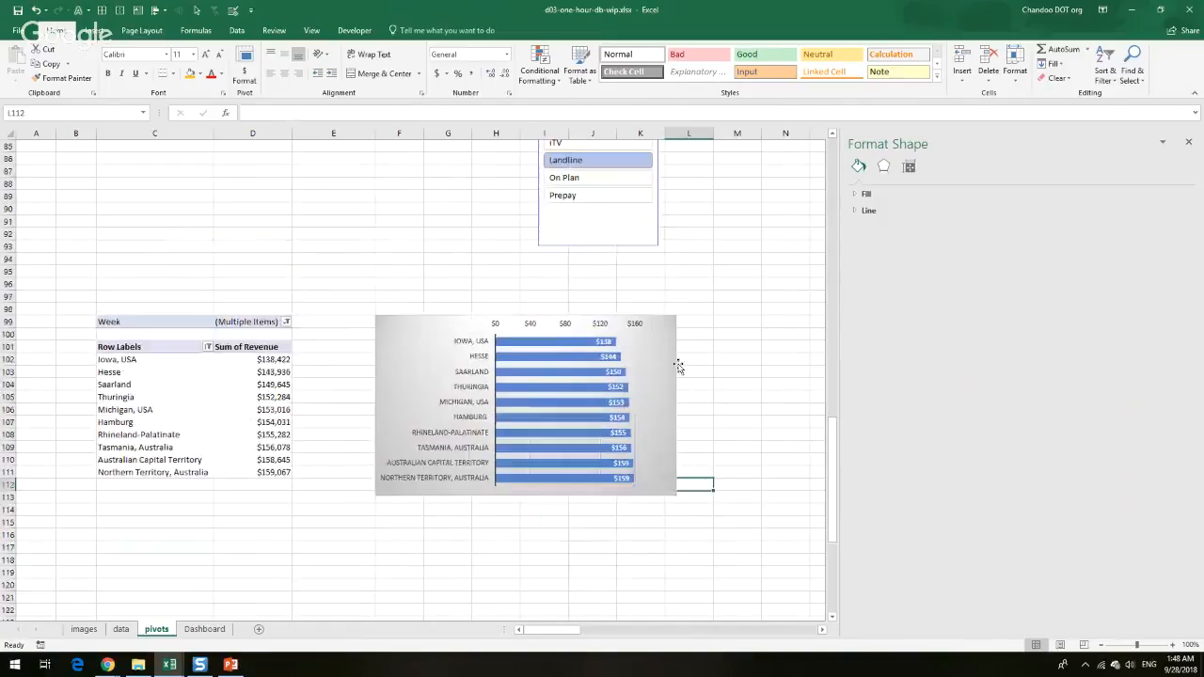
pyautogui.click(674, 399)
pyautogui.scroll(7, 679, 392)
pyautogui.keyDown('ctrl'); pyautogui.click(662, 315); pyautogui.keyUp('ctrl')
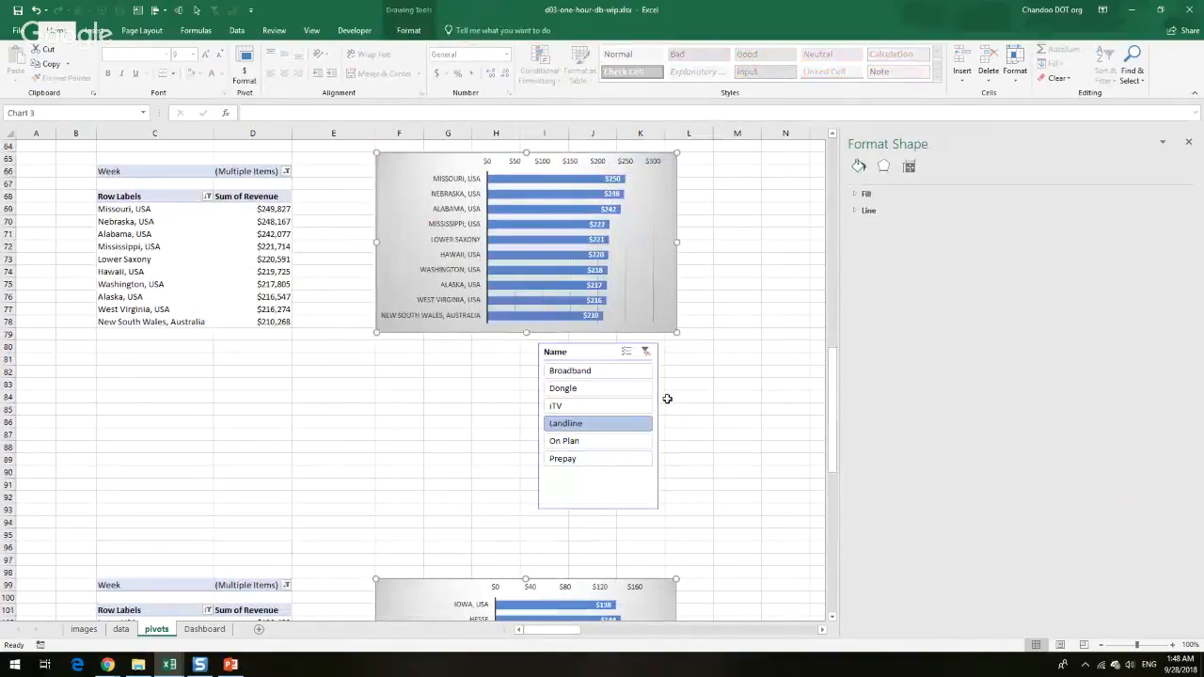
pyautogui.keyDown('ctrl'); pyautogui.click(640, 502); pyautogui.keyUp('ctrl')
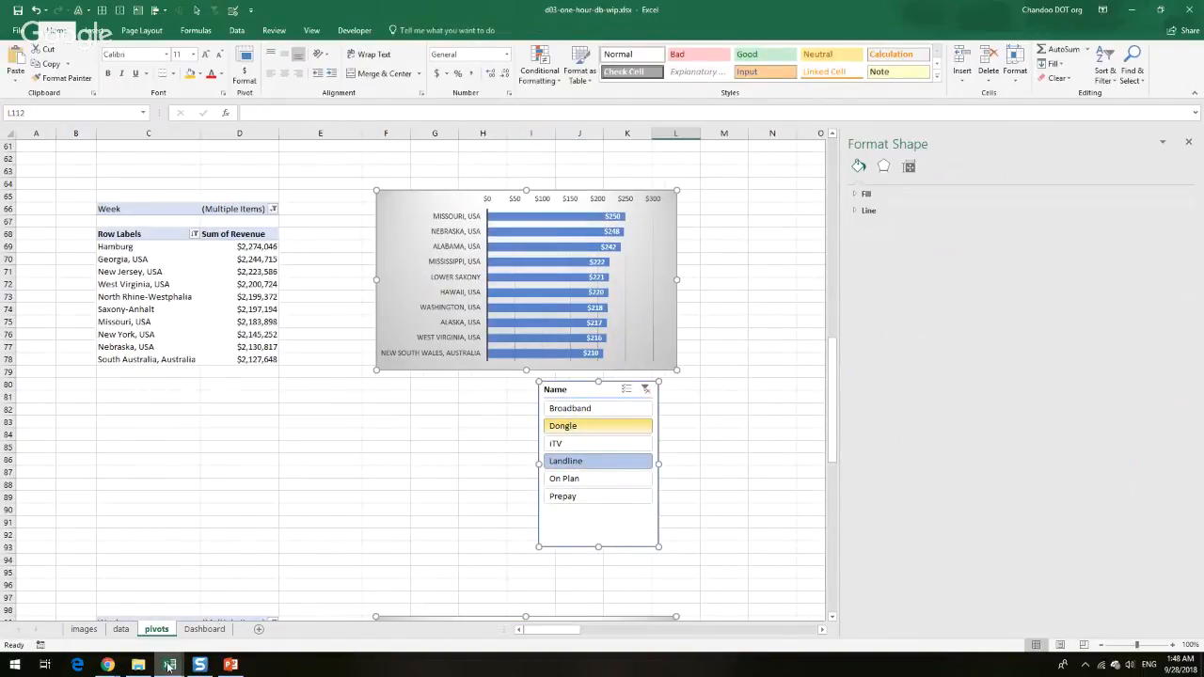
pyautogui.click(203, 628)
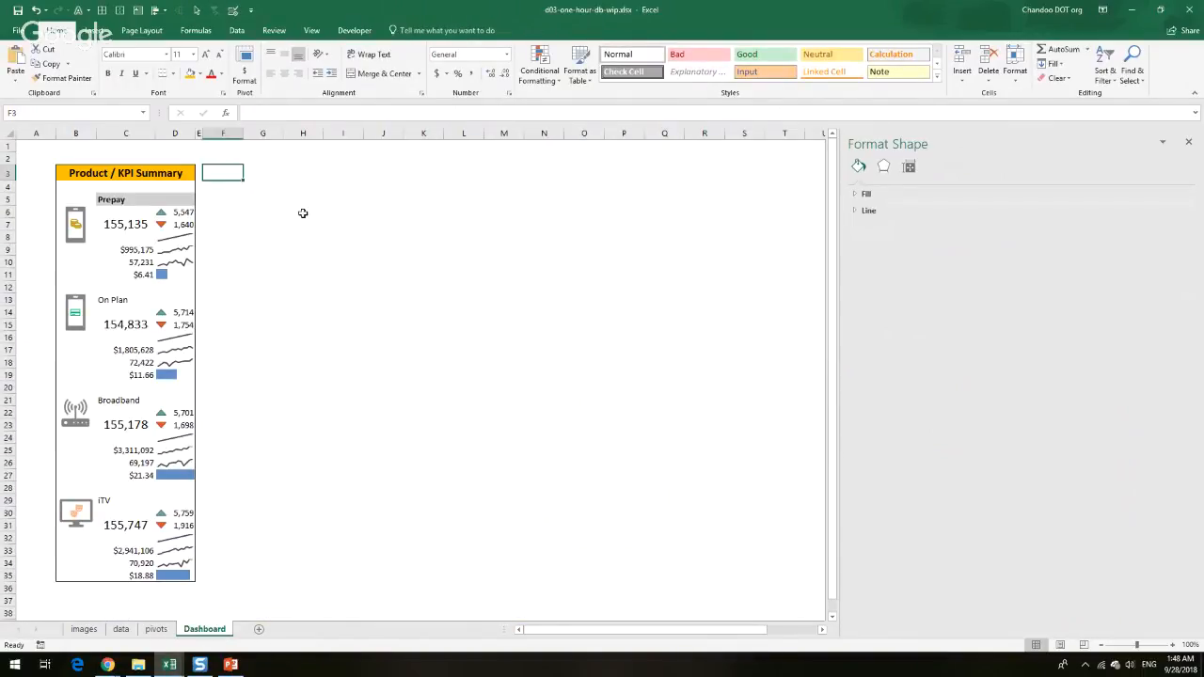
pyautogui.hotkey('ctrl', 'v')
pyautogui.click(584, 348)
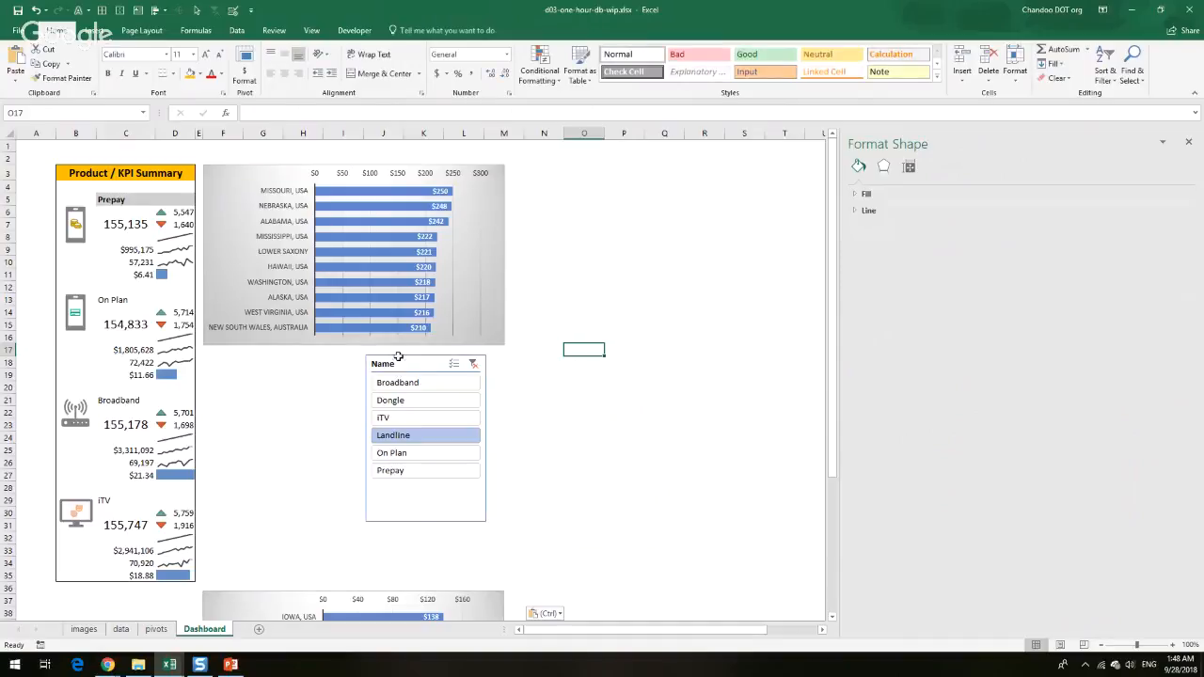
# Move the slicer out of the way, place the bottom states chart level beside the top states chart, and close the formatting pane
pyautogui.moveTo(397, 356); pyautogui.dragTo(758, 283)
pyautogui.moveTo(433, 594); pyautogui.dragTo(750, 172)
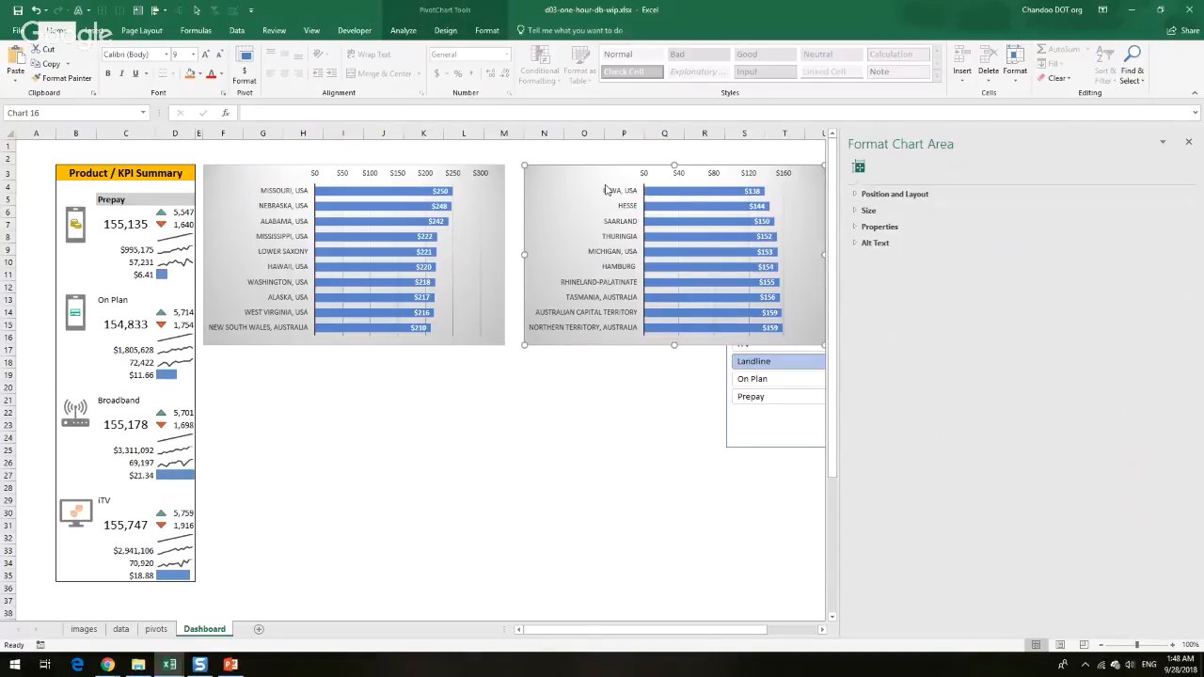
pyautogui.click(602, 398)
pyautogui.click(1190, 144)
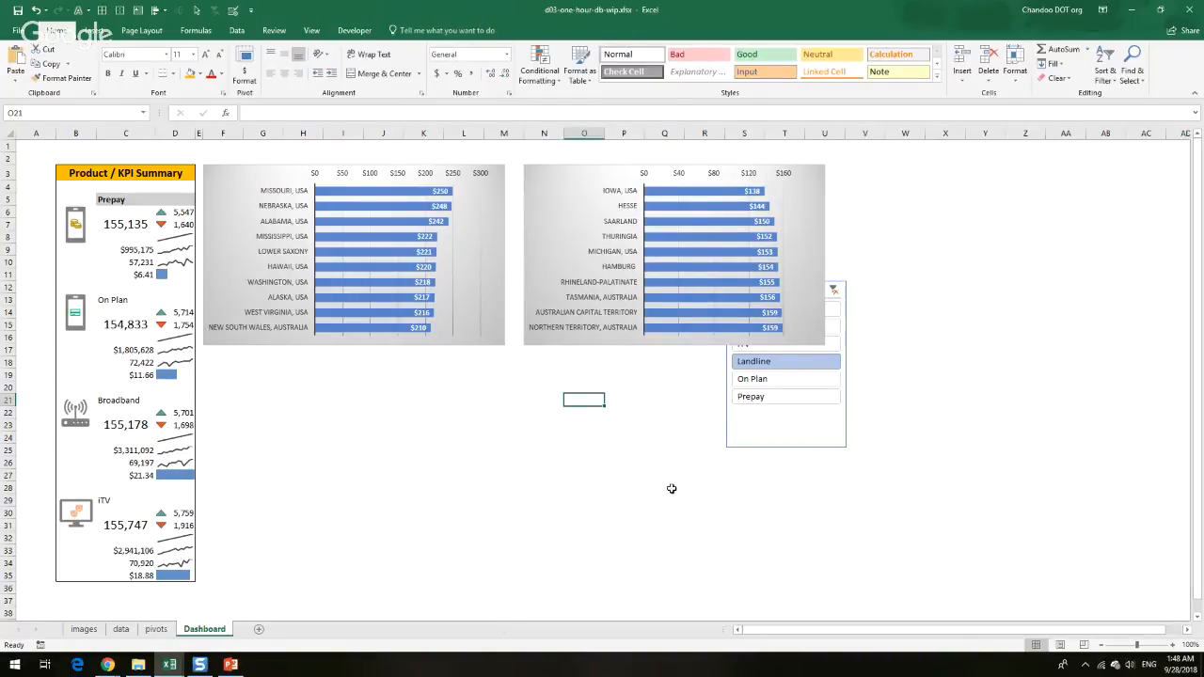
# Move both state charts down together to about row 5, leaving space above them
pyautogui.click(329, 167)
pyautogui.keyDown('ctrl'); pyautogui.click(575, 167); pyautogui.keyUp('ctrl')
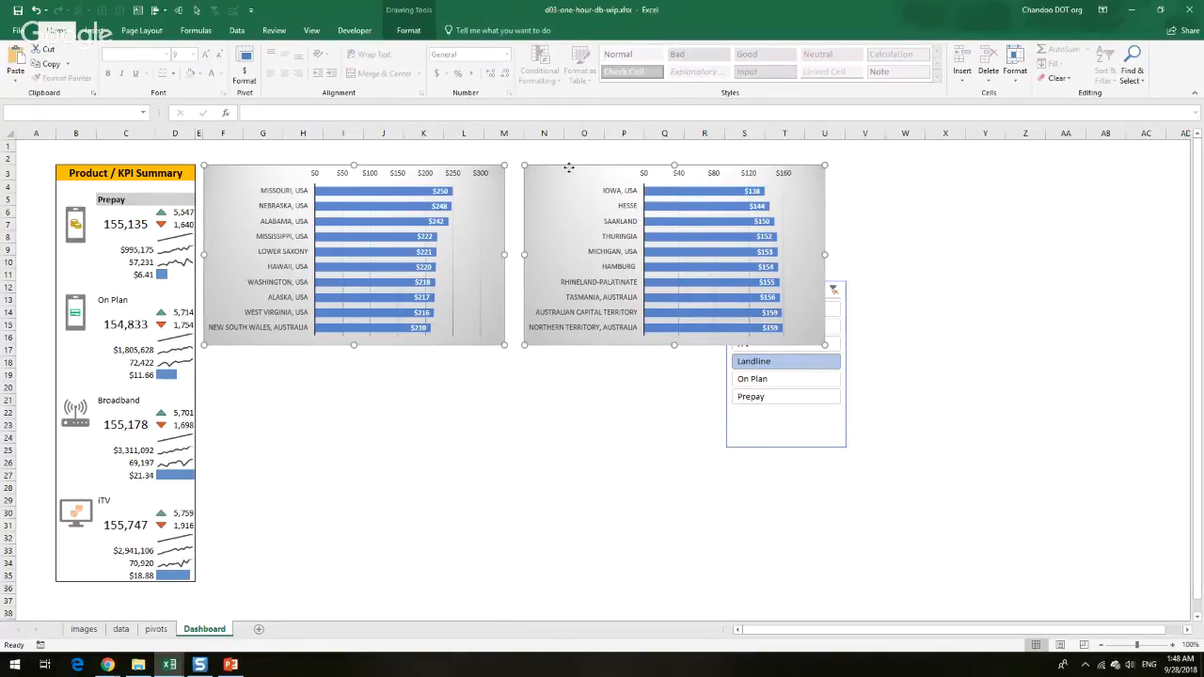
pyautogui.moveTo(569, 168); pyautogui.dragTo(570, 205)
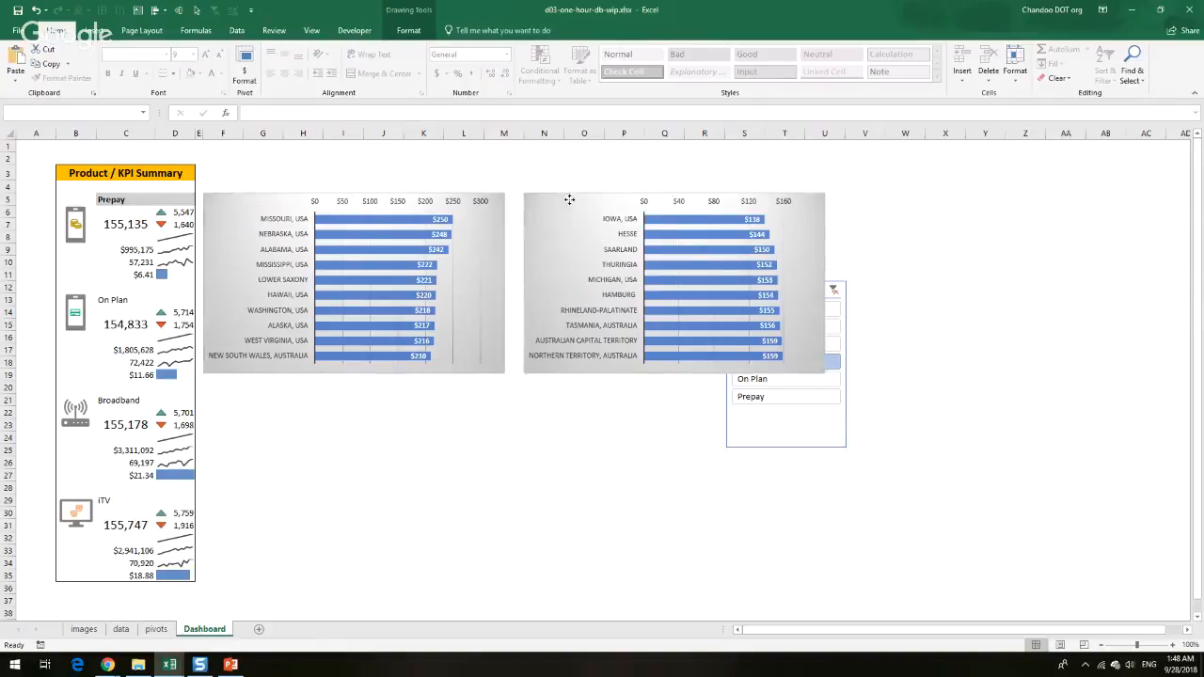
# Move the Name slicer clear of the charts and arrange its buttons in 6 columns
pyautogui.click(759, 435)
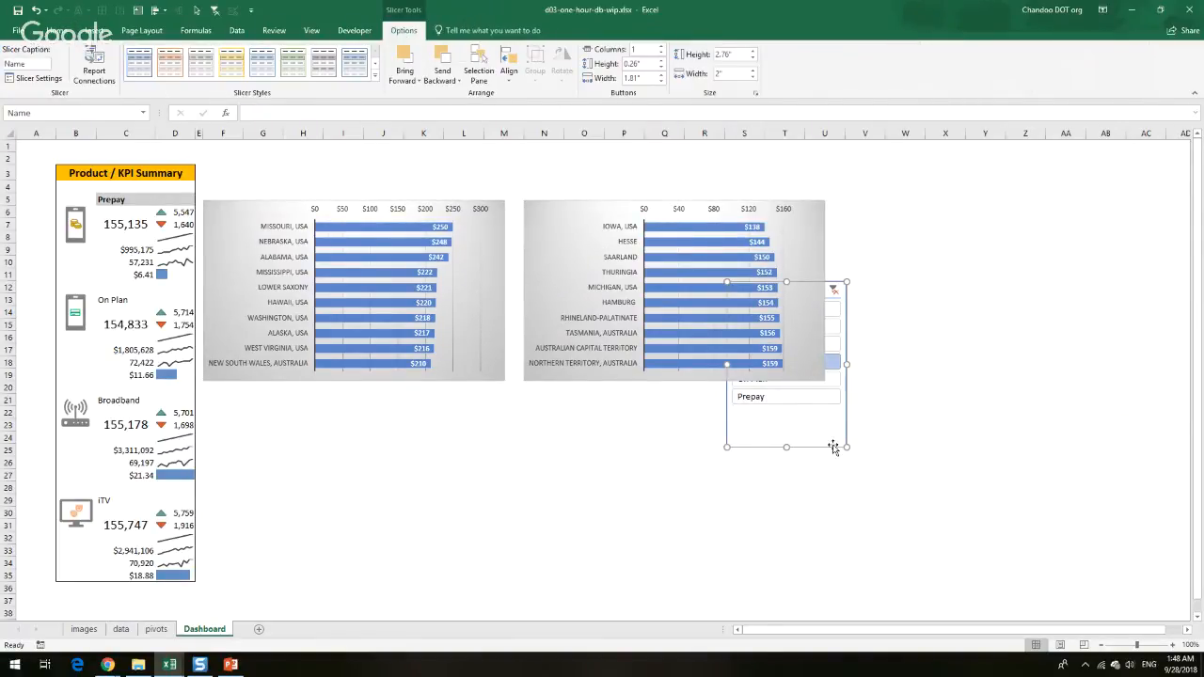
pyautogui.moveTo(834, 440); pyautogui.dragTo(986, 355)
pyautogui.click(649, 49)
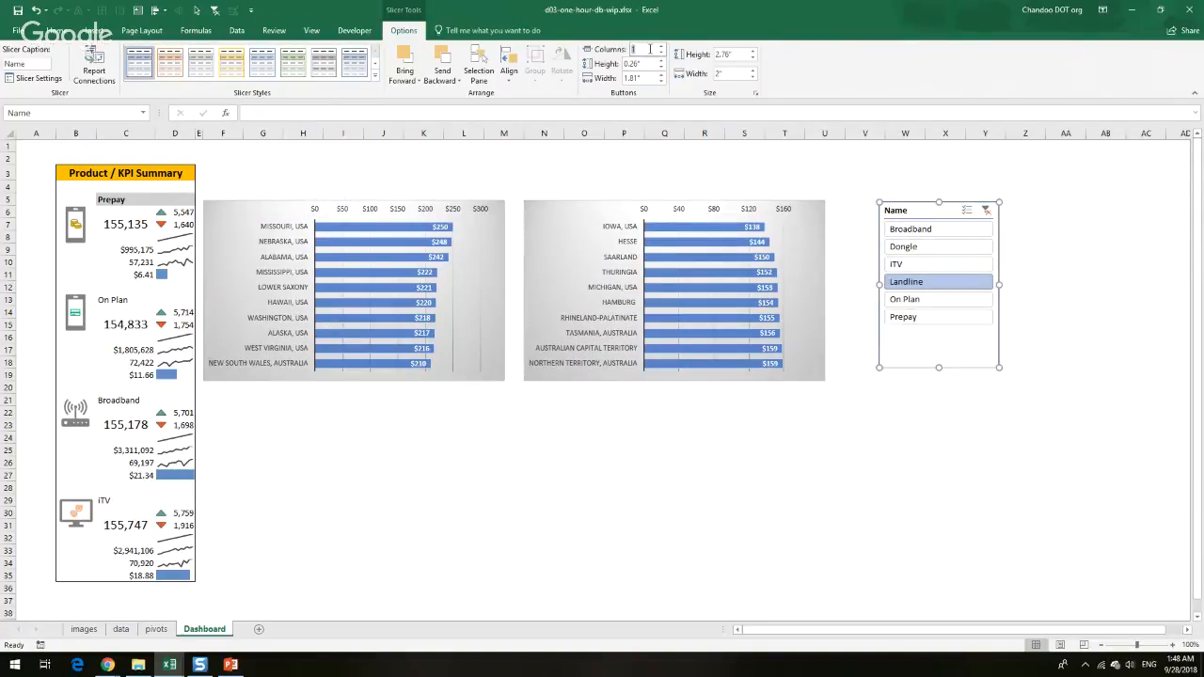
pyautogui.write('6')
pyautogui.press('Return')
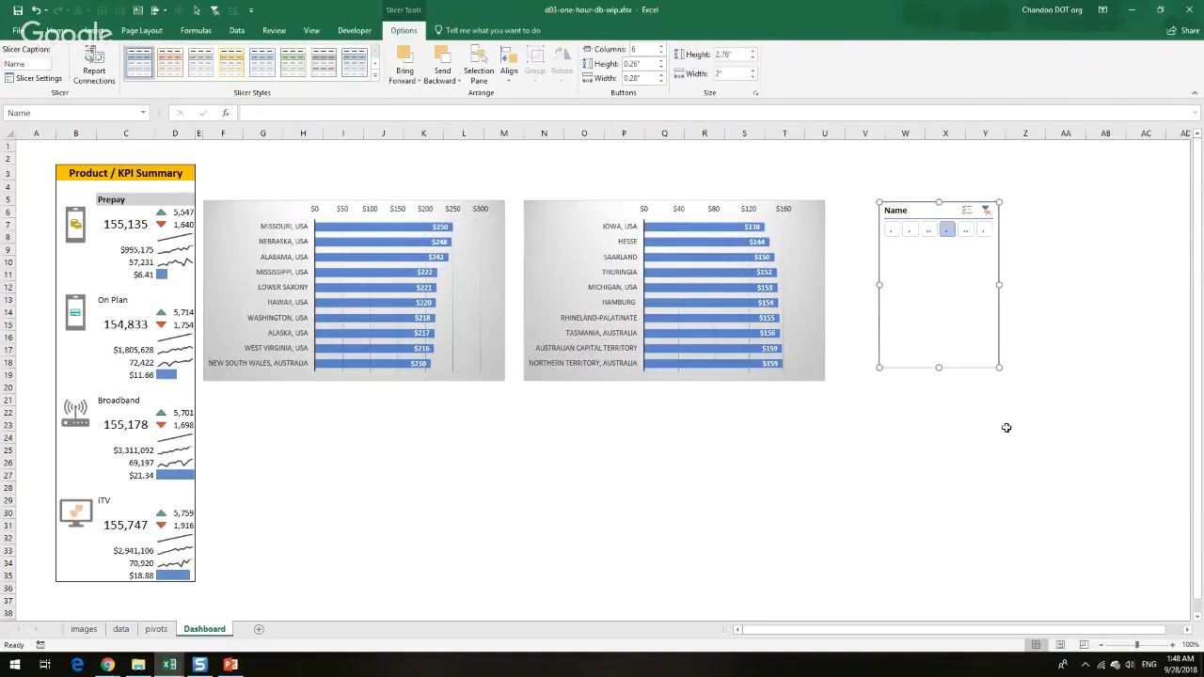
# Resize the slicer to a horizontal strip about 10" wide and 0.83" high and place it directly above the two charts
pyautogui.moveTo(995, 372); pyautogui.dragTo(1151, 251)
pyautogui.moveTo(994, 211); pyautogui.dragTo(311, 155)
pyautogui.moveTo(475, 170)
pyautogui.mouseDown()
pyautogui.moveTo(834, 169)
pyautogui.moveTo(819, 172)
pyautogui.mouseUp()
pyautogui.click(822, 203)
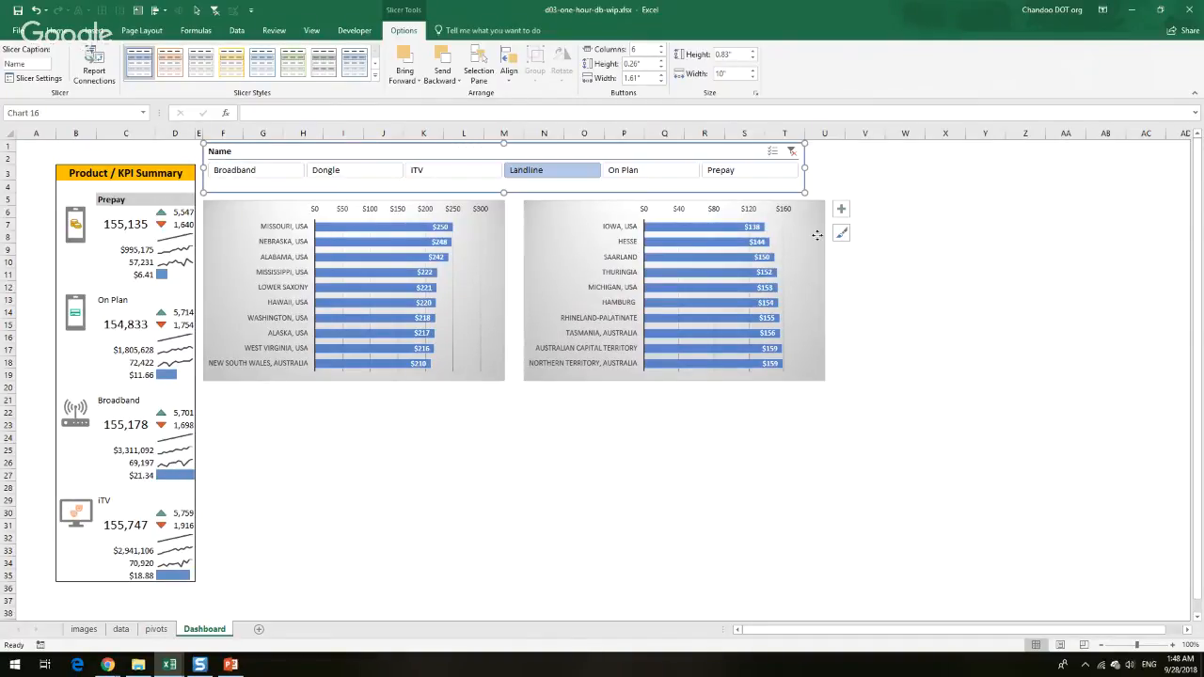
# Turn off the slicer's header, hide items with no data, and reduce its height to fit the single row of buttons
pyautogui.rightClick(268, 192)
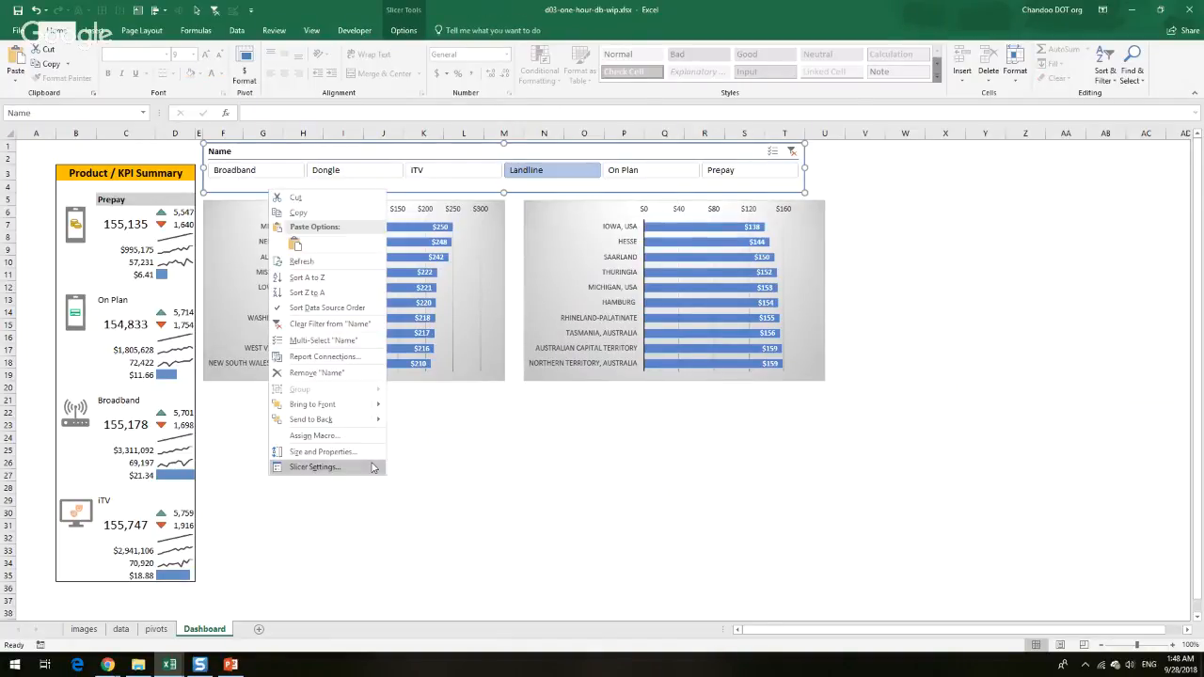
pyautogui.click(351, 468)
pyautogui.click(266, 476)
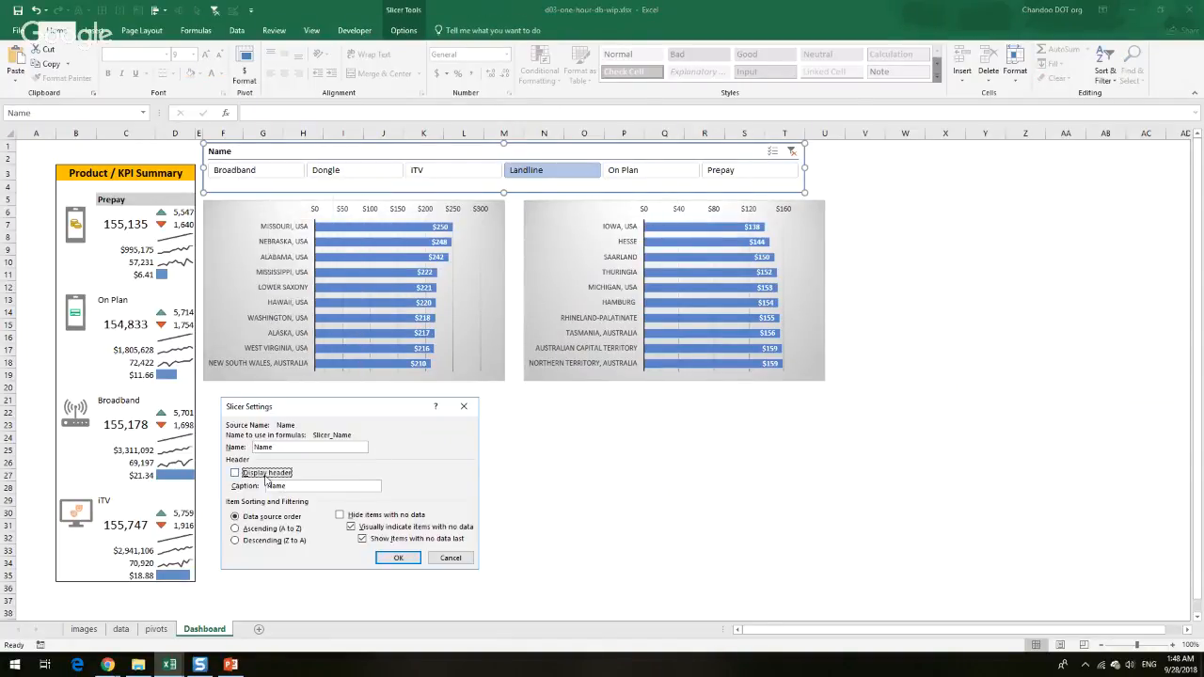
pyautogui.click(362, 519)
pyautogui.click(398, 558)
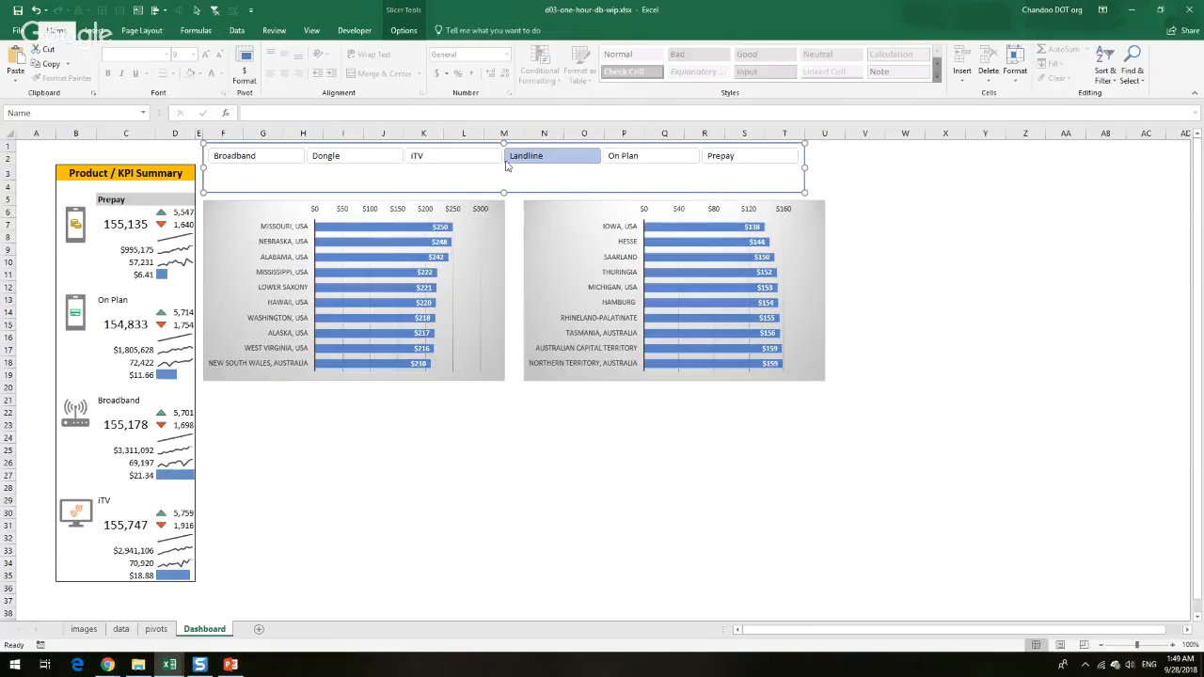
pyautogui.moveTo(503, 141); pyautogui.dragTo(504, 164)
pyautogui.click(780, 486)
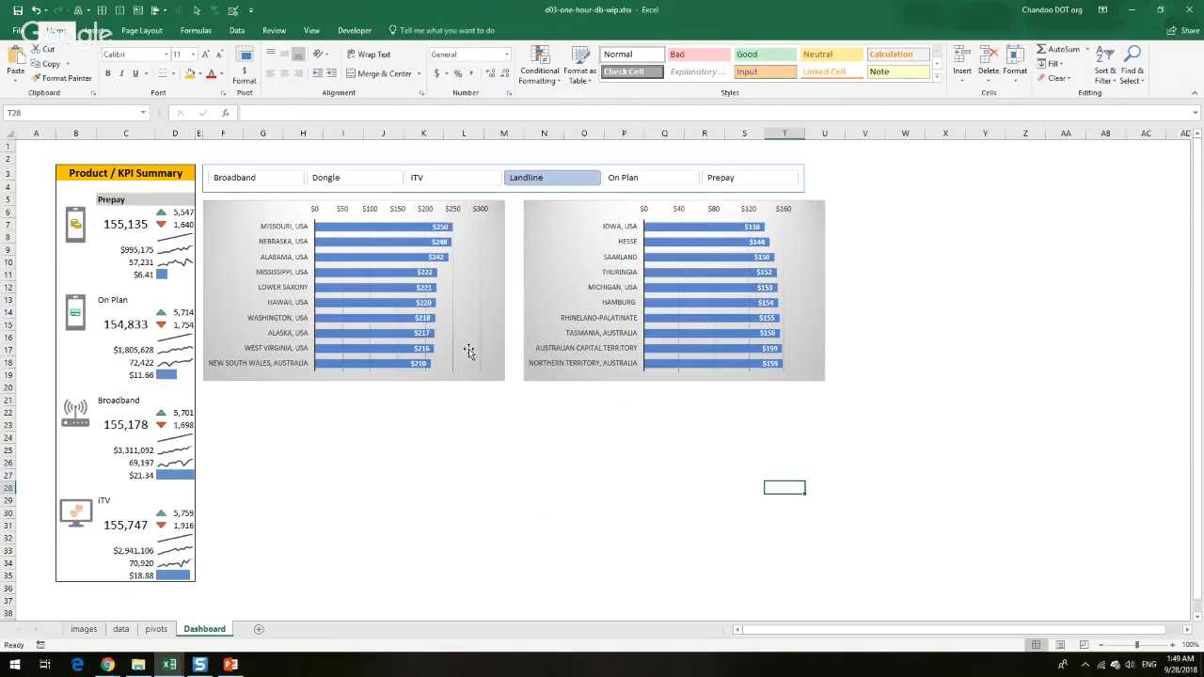
# Move the slicer and both state charts down together by about two rows
pyautogui.click(331, 168)
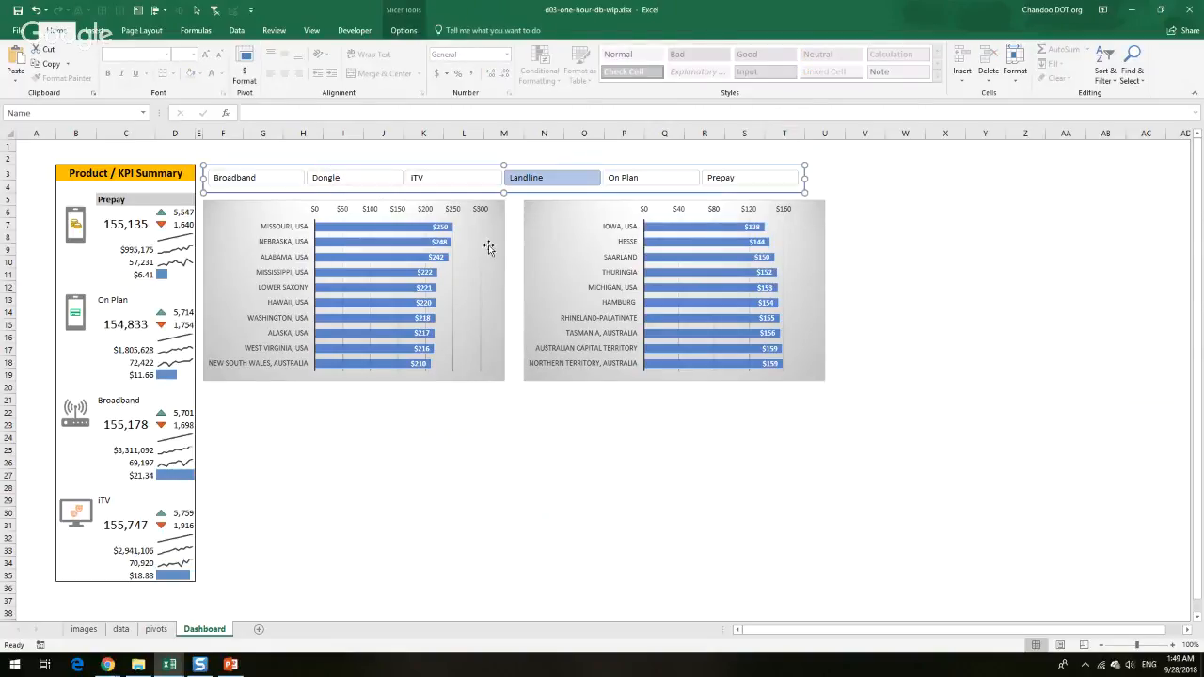
pyautogui.keyDown('ctrl'); pyautogui.click(488, 244); pyautogui.keyUp('ctrl')
pyautogui.keyDown('ctrl'); pyautogui.click(533, 227); pyautogui.keyUp('ctrl')
pyautogui.moveTo(540, 211); pyautogui.dragTo(540, 234)
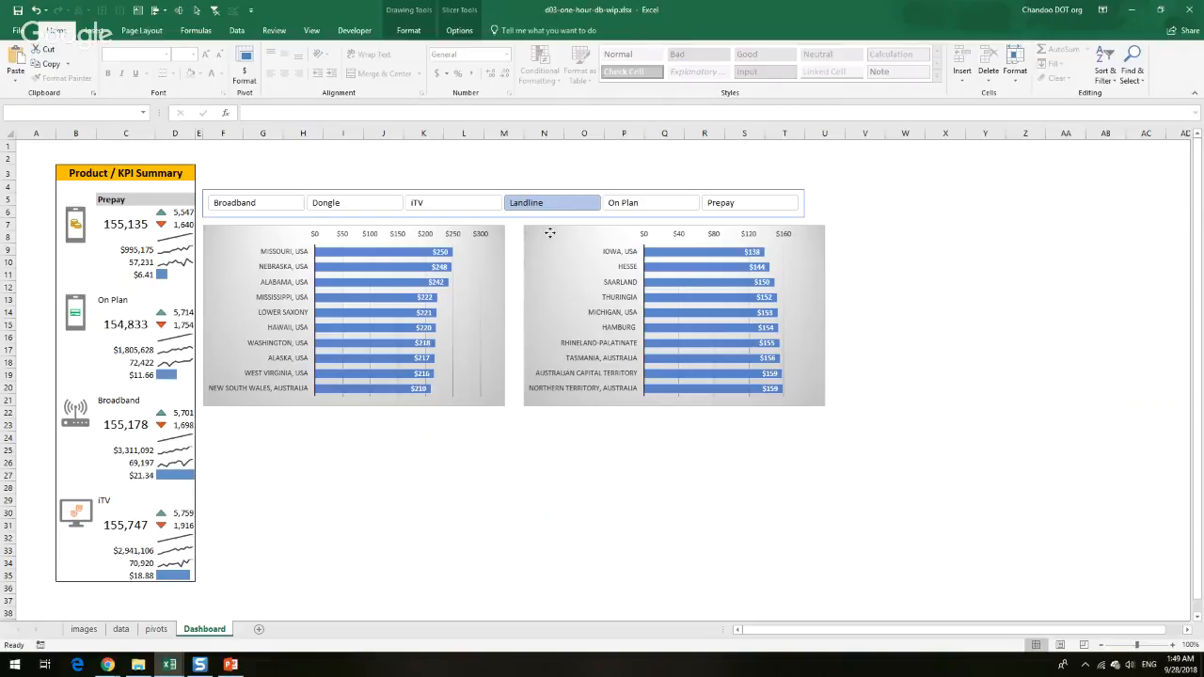
pyautogui.click(905, 312)
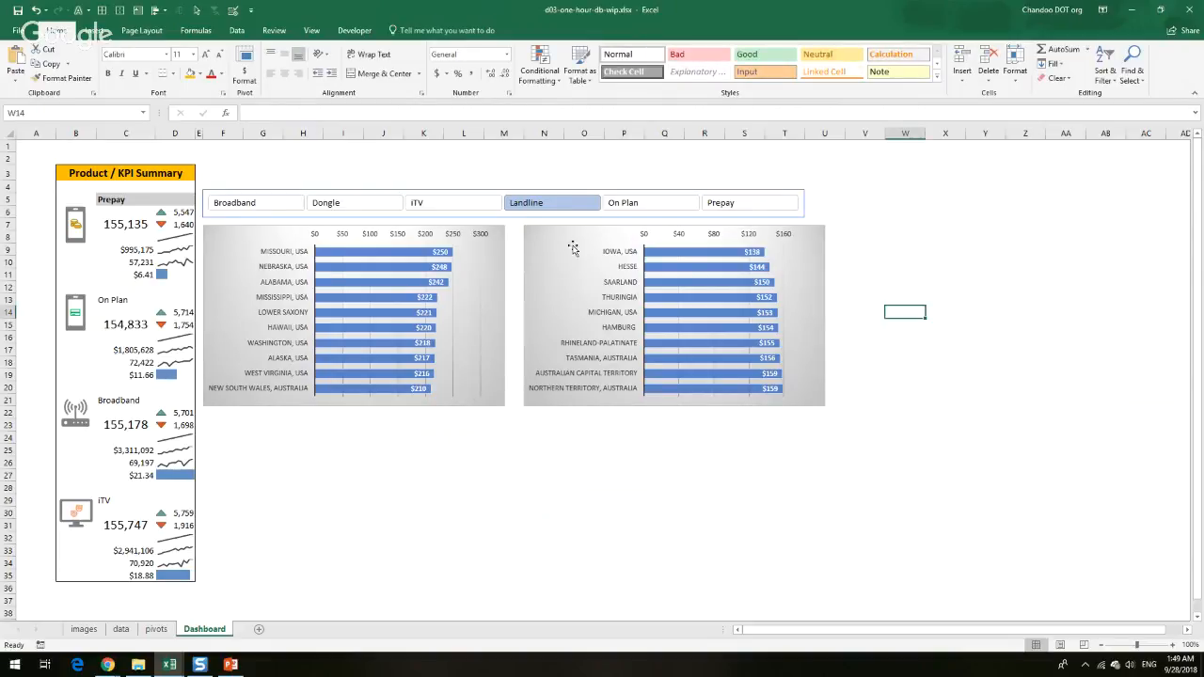
# Shrink both state charts to end at row 20, the top states chart spanning columns F to K and the bottom one M to R
pyautogui.click(486, 301)
pyautogui.moveTo(504, 404); pyautogui.dragTo(443, 393)
pyautogui.moveTo(564, 256); pyautogui.dragTo(518, 243)
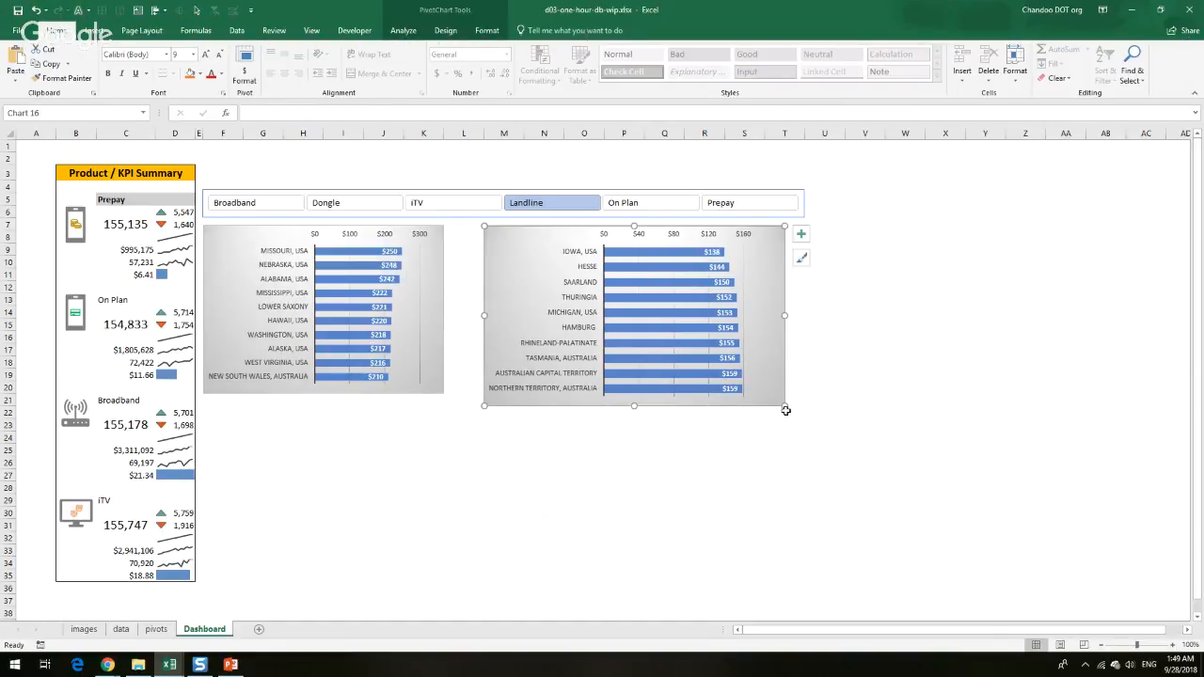
pyautogui.moveTo(784, 406); pyautogui.dragTo(738, 385)
pyautogui.click(830, 398)
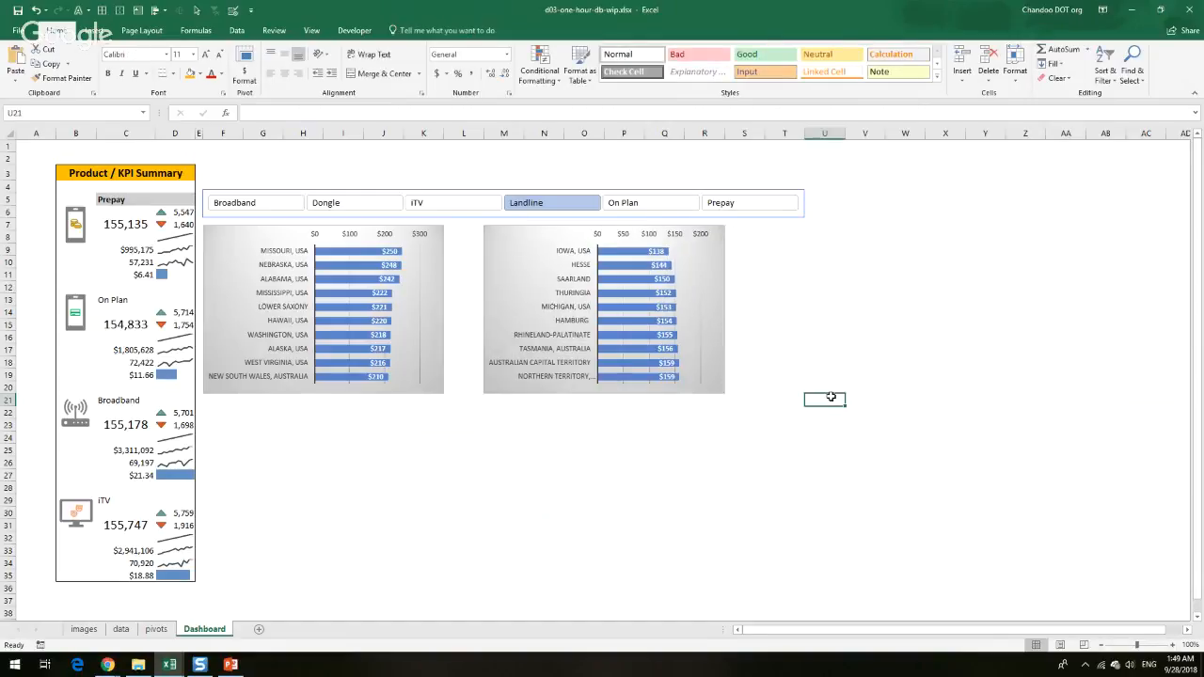
# Narrow the slicer to end level with the bottom states chart at column R, and filter the charts to Broadband
pyautogui.click(797, 206)
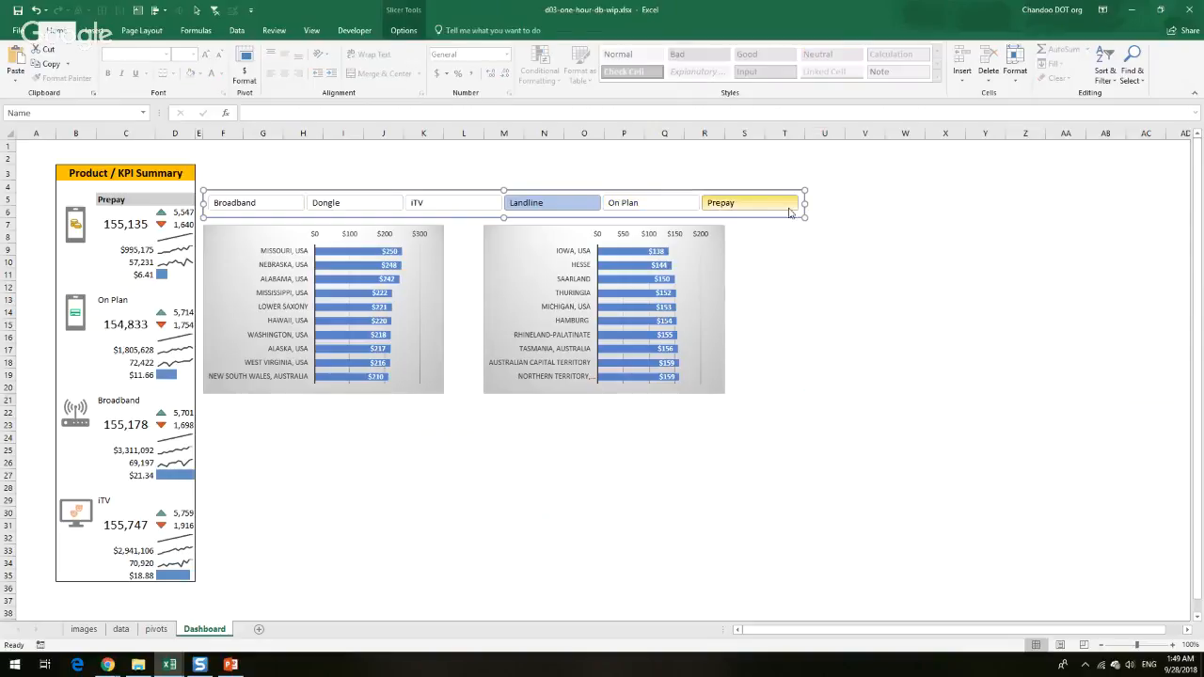
pyautogui.moveTo(801, 203); pyautogui.dragTo(725, 201)
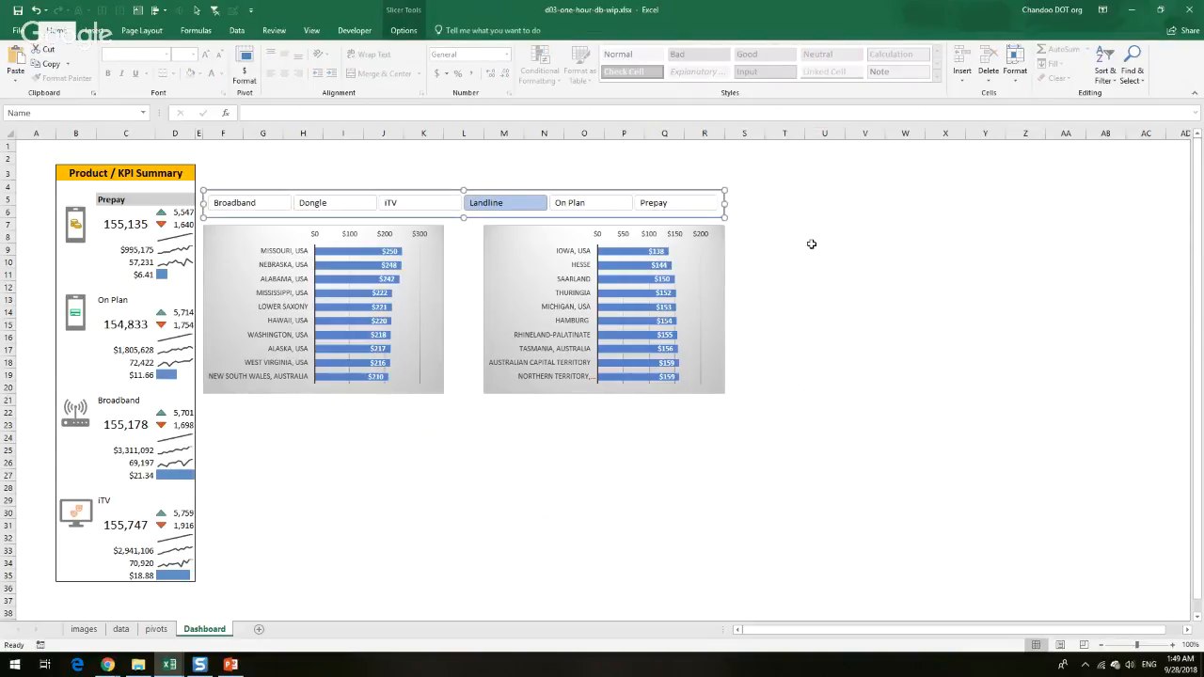
pyautogui.click(809, 246)
pyautogui.click(242, 203)
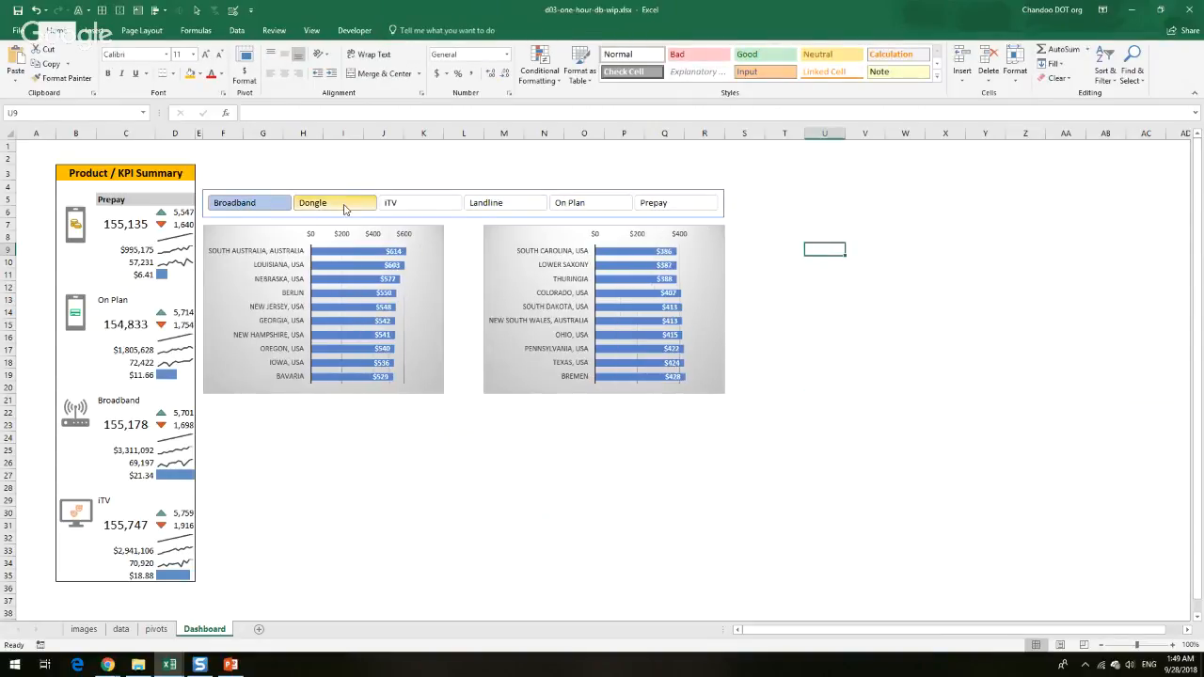
# Use the product slicer to filter the two regional revenue charts by iTV and by On Plan
pyautogui.click(432, 204)
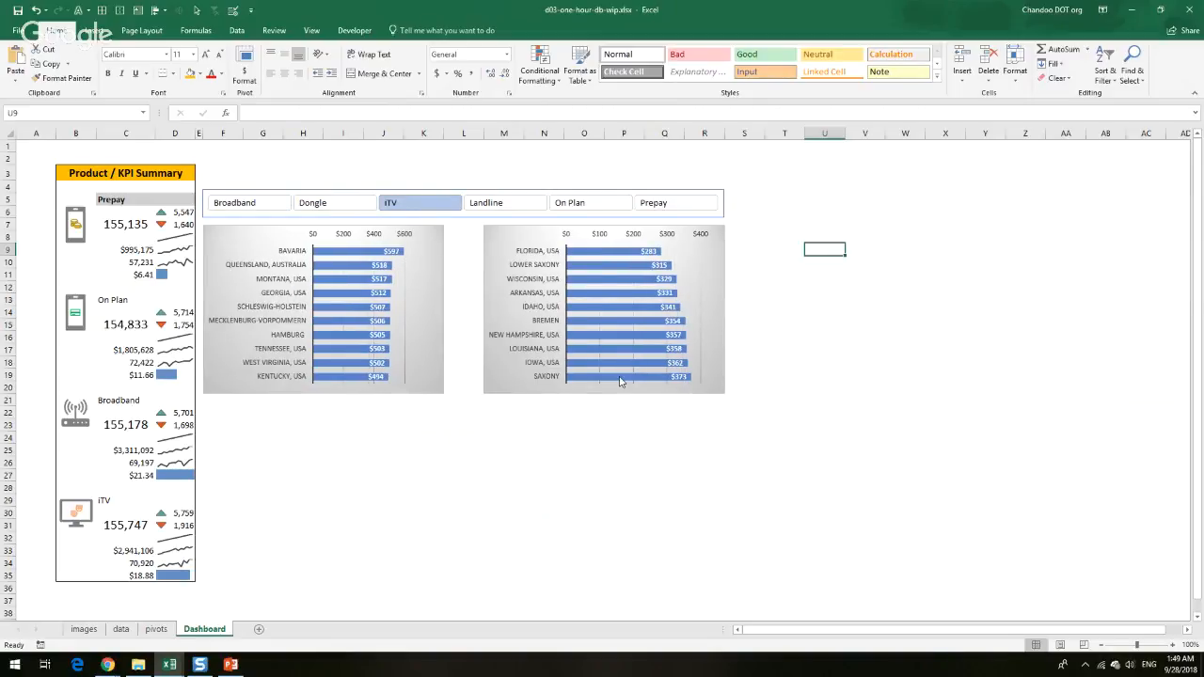
pyautogui.click(585, 202)
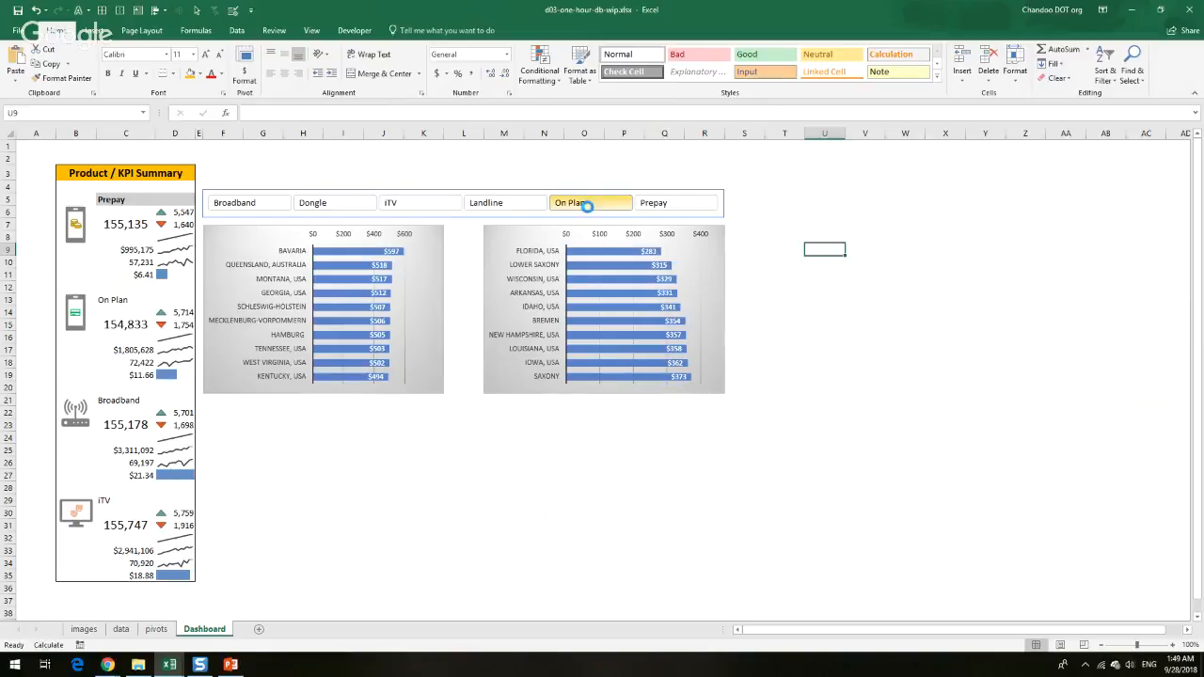
pyautogui.click(672, 214)
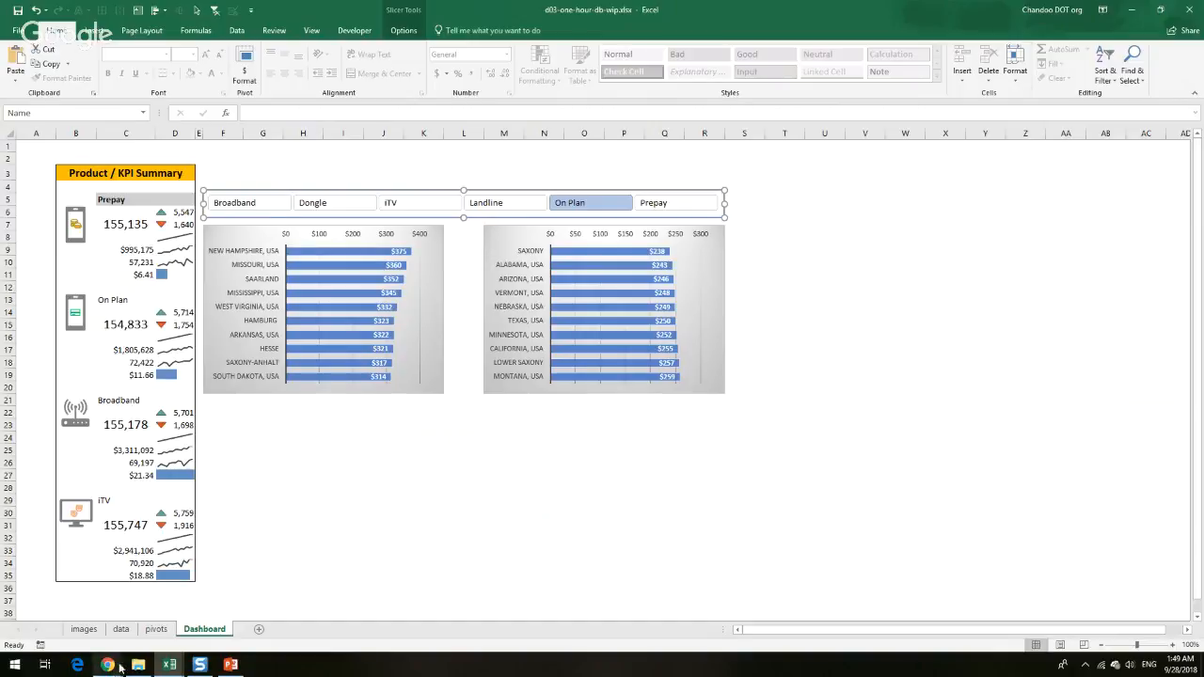
# Switch to the finished workbook d03-one-hour-db.xlsx to view its dashboard, and check the YouTube live chat messages
pyautogui.click(170, 664)
pyautogui.click(101, 611)
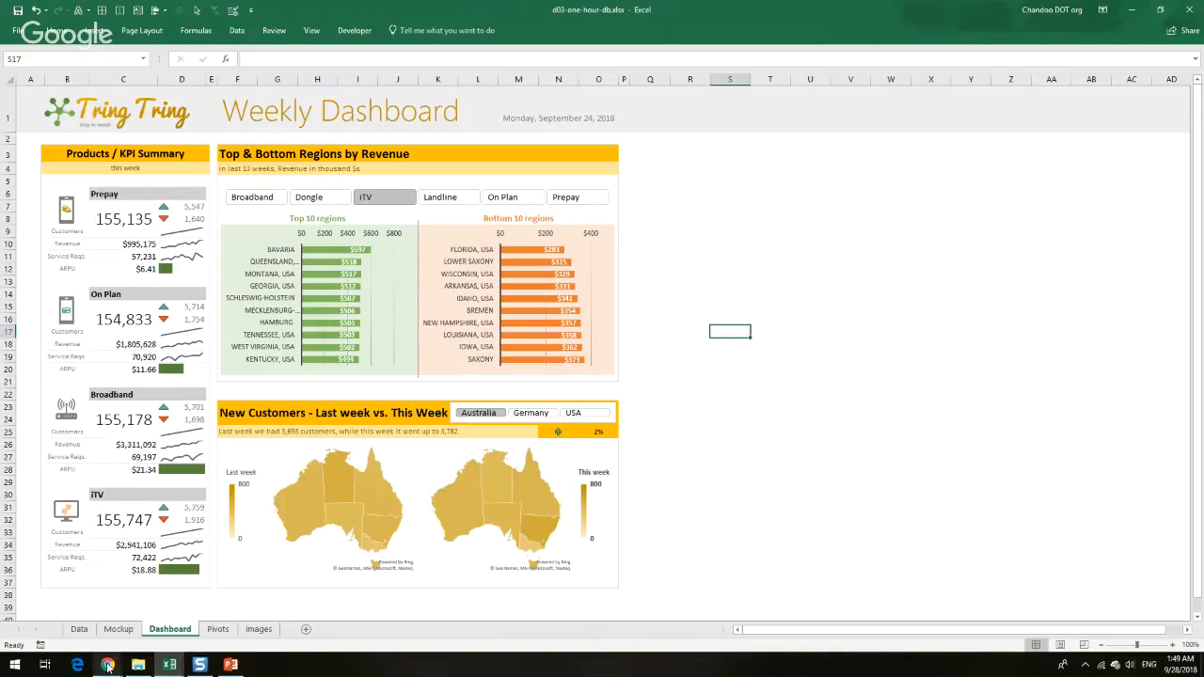
pyautogui.moveTo(108, 666)
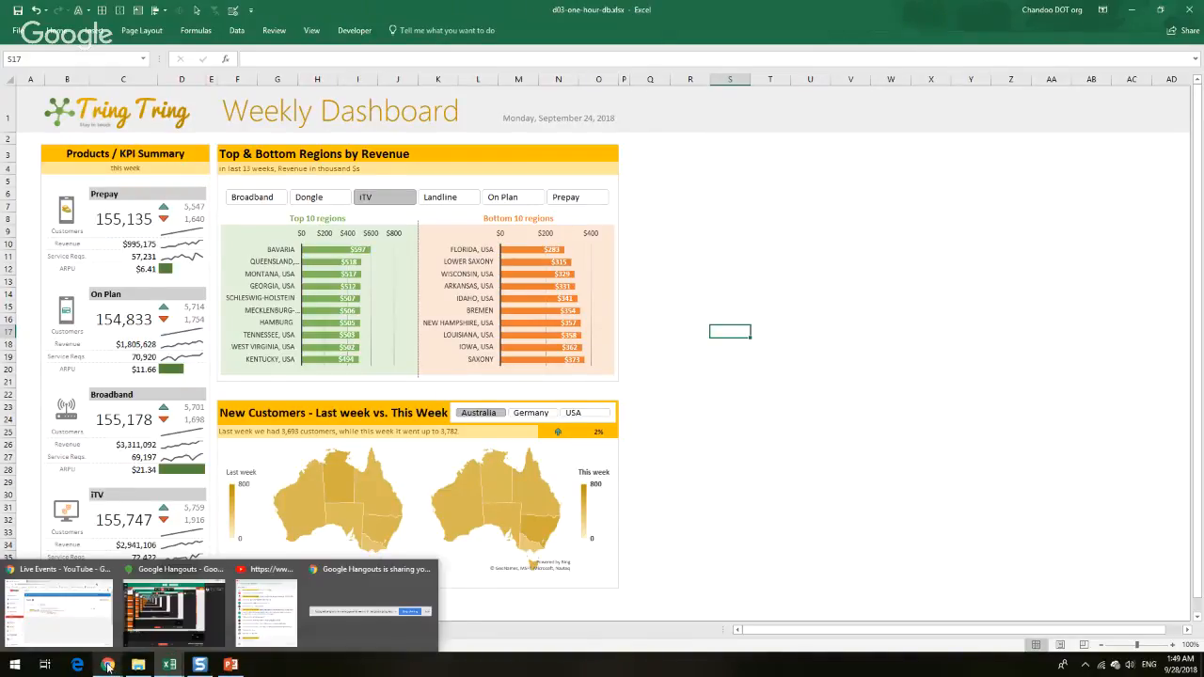
pyautogui.click(271, 639)
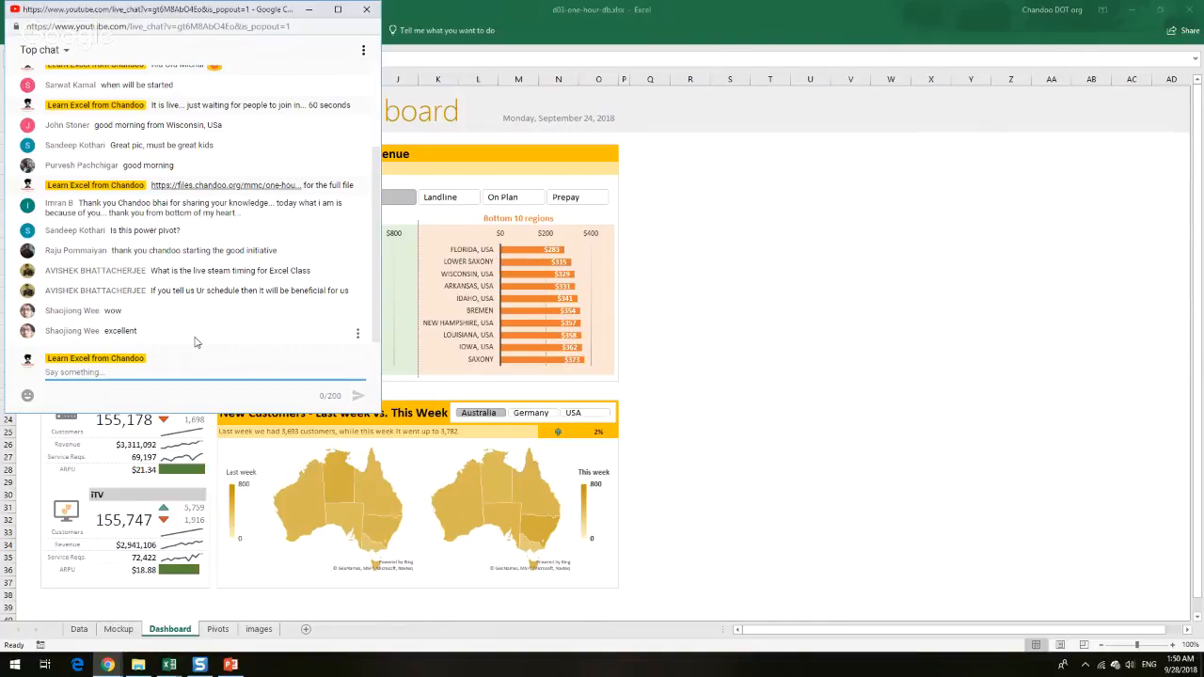
pyautogui.click(687, 371)
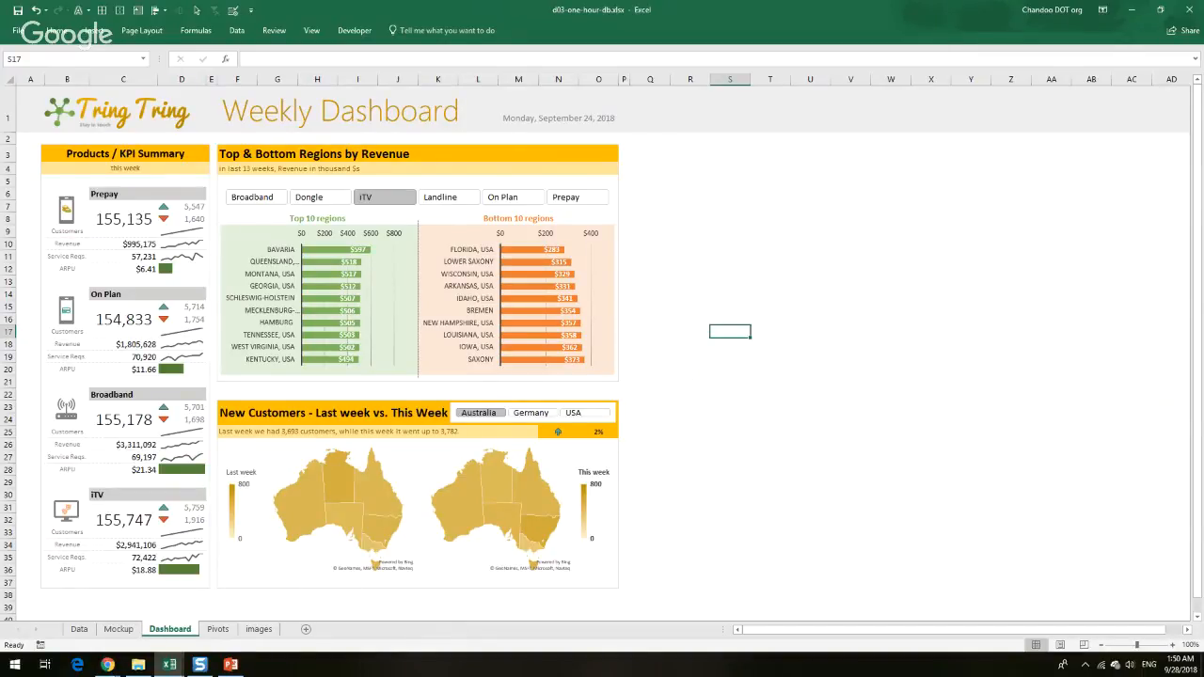
# Return to the workbook d03-one-hour-db-wip.xlsx and narrow column L to bring the two charts closer together
pyautogui.moveTo(170, 665)
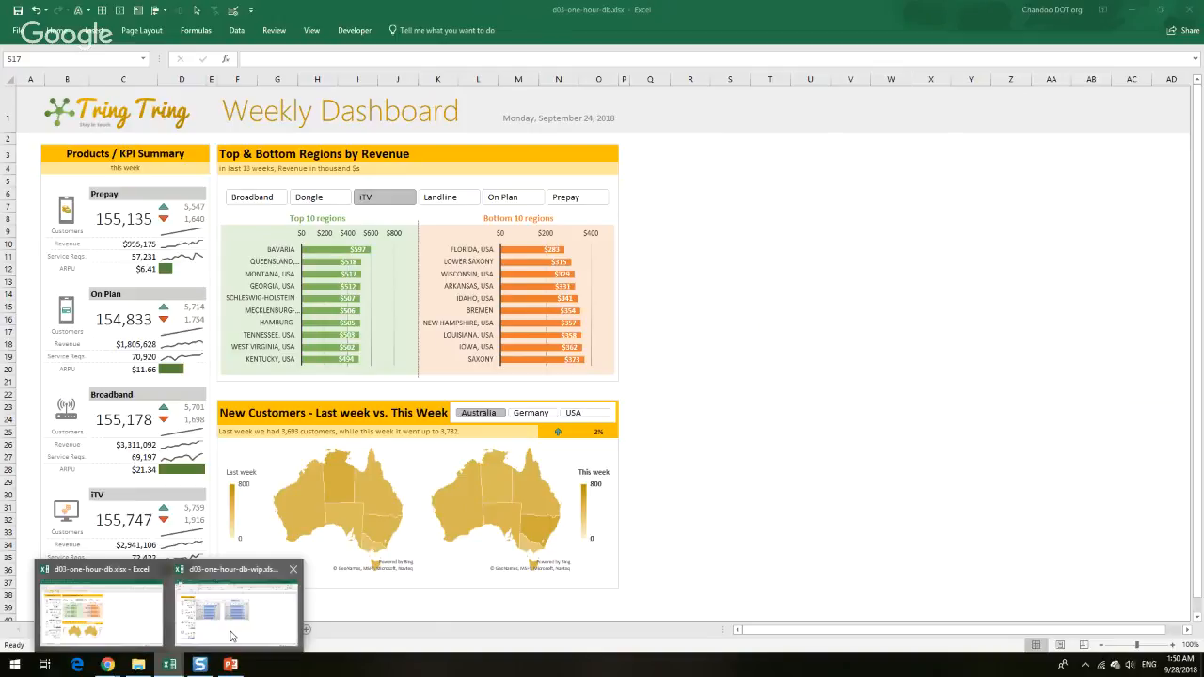
pyautogui.click(232, 636)
pyautogui.click(235, 423)
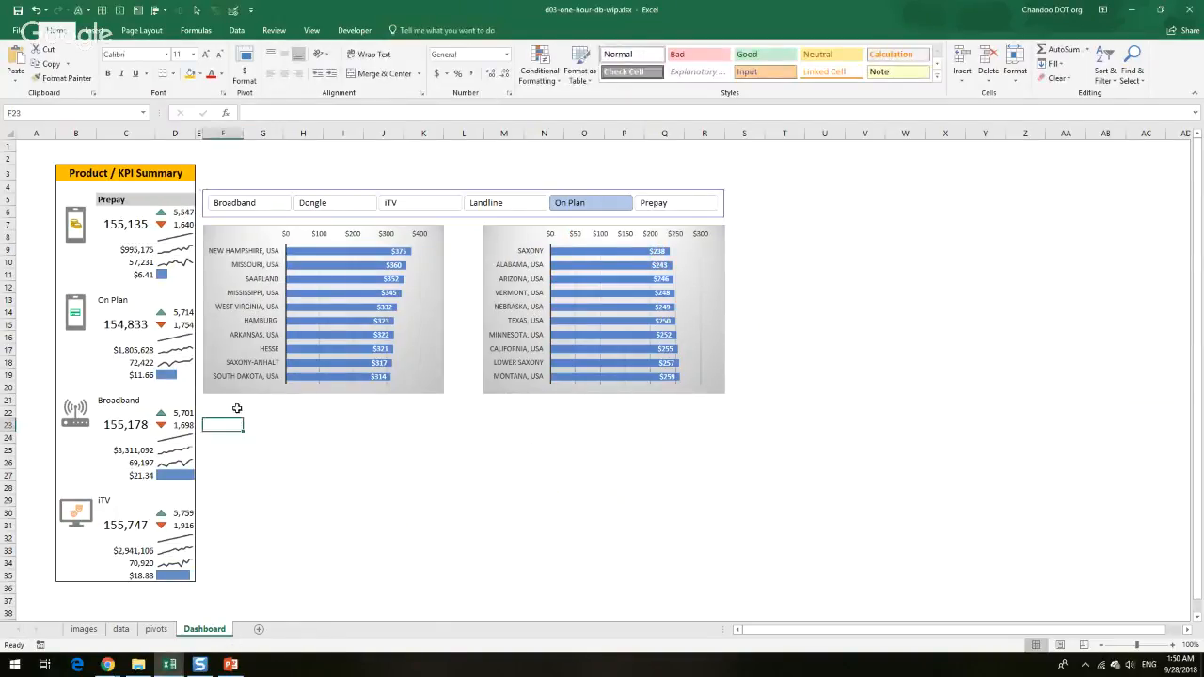
pyautogui.click(463, 134)
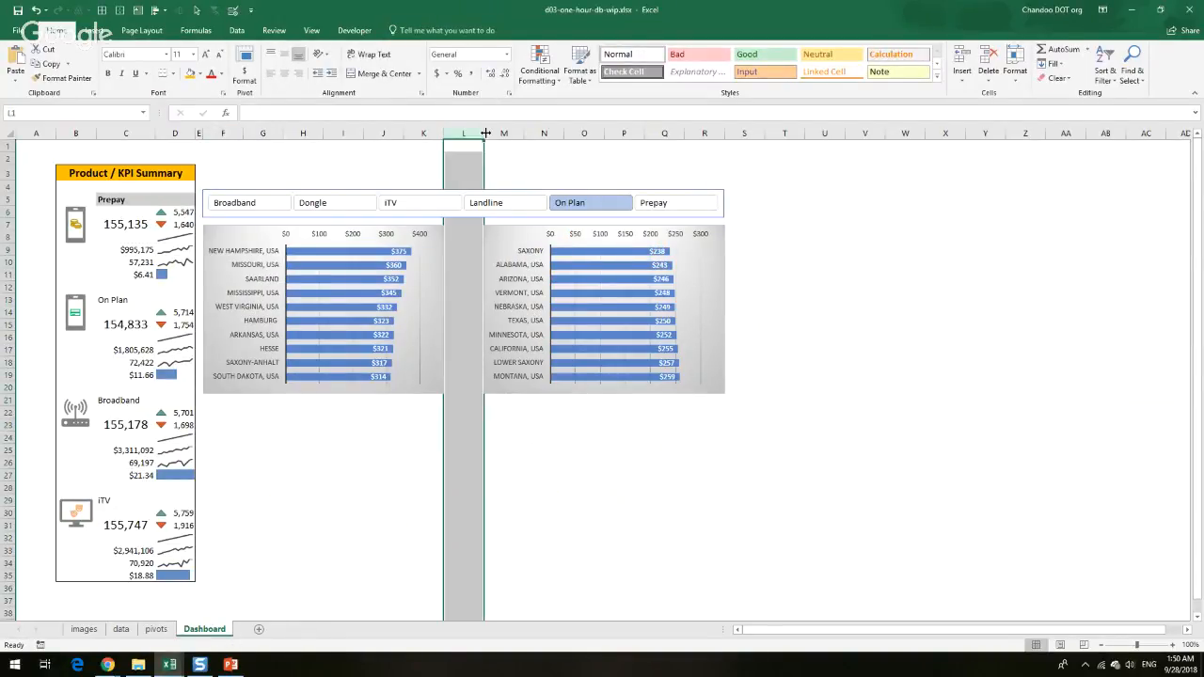
pyautogui.moveTo(484, 133); pyautogui.dragTo(457, 134)
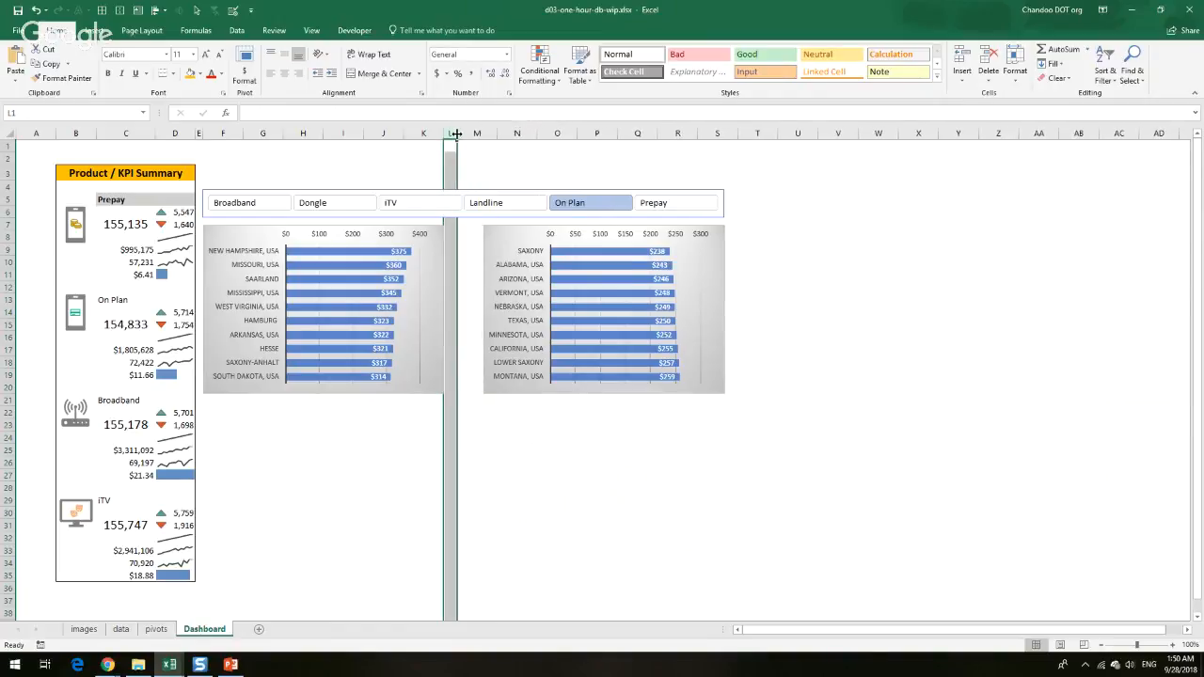
pyautogui.click(784, 295)
# Shrink the product slicer's width so its edge lines up with the outer edge of the second chart
pyautogui.click(714, 218)
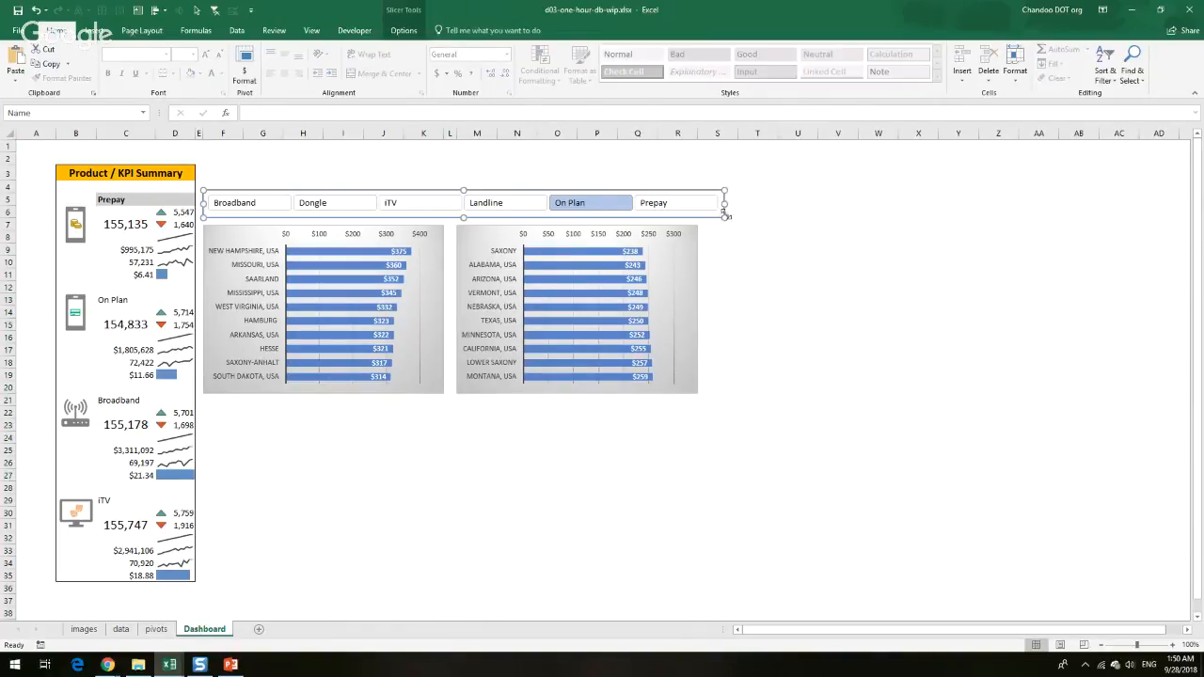
pyautogui.moveTo(708, 201); pyautogui.dragTo(697, 202)
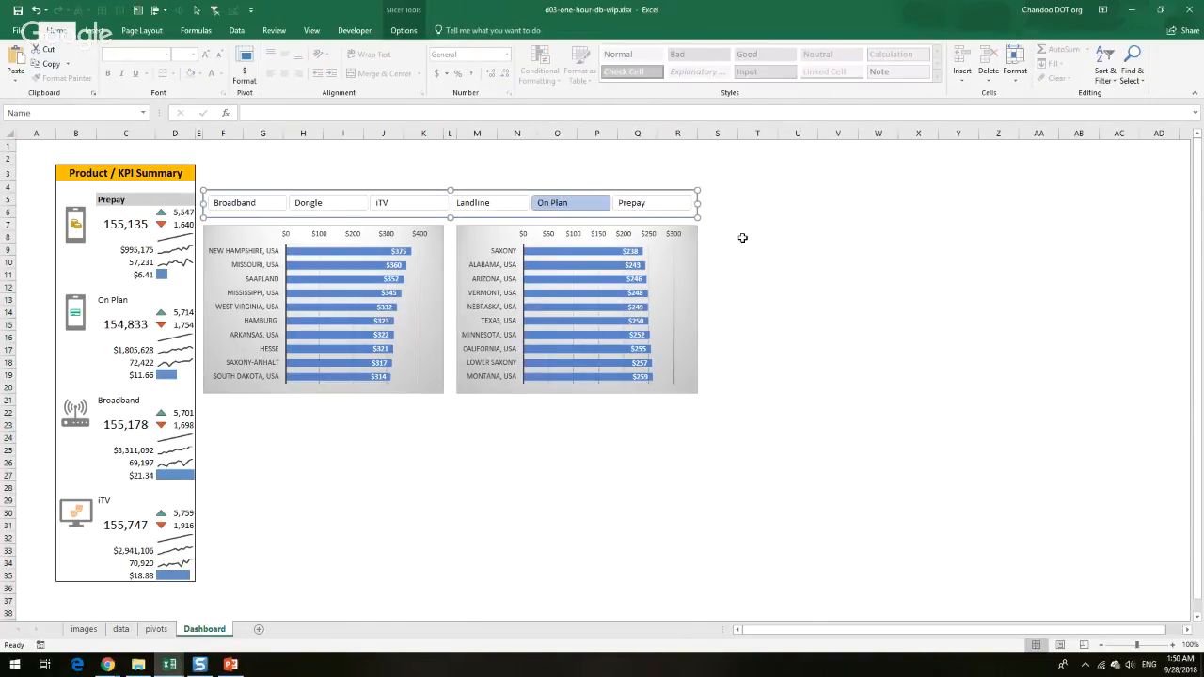
pyautogui.click(745, 237)
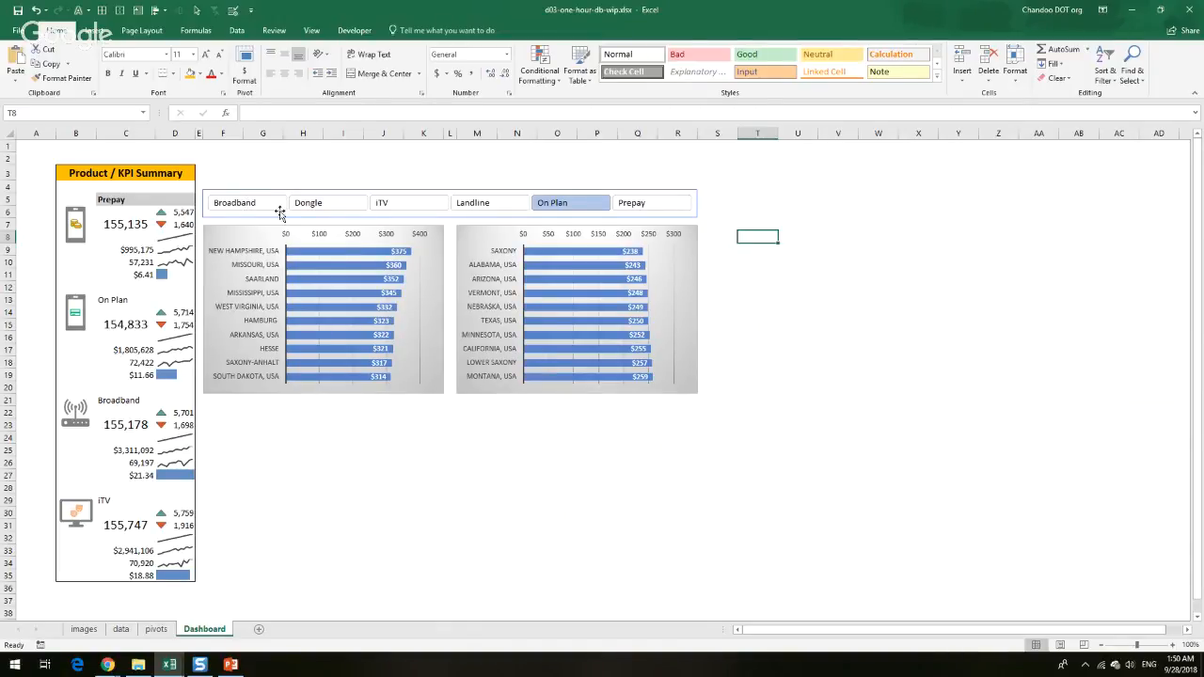
# Fill the background of the first regional chart with the lightest green theme colour
pyautogui.click(231, 235)
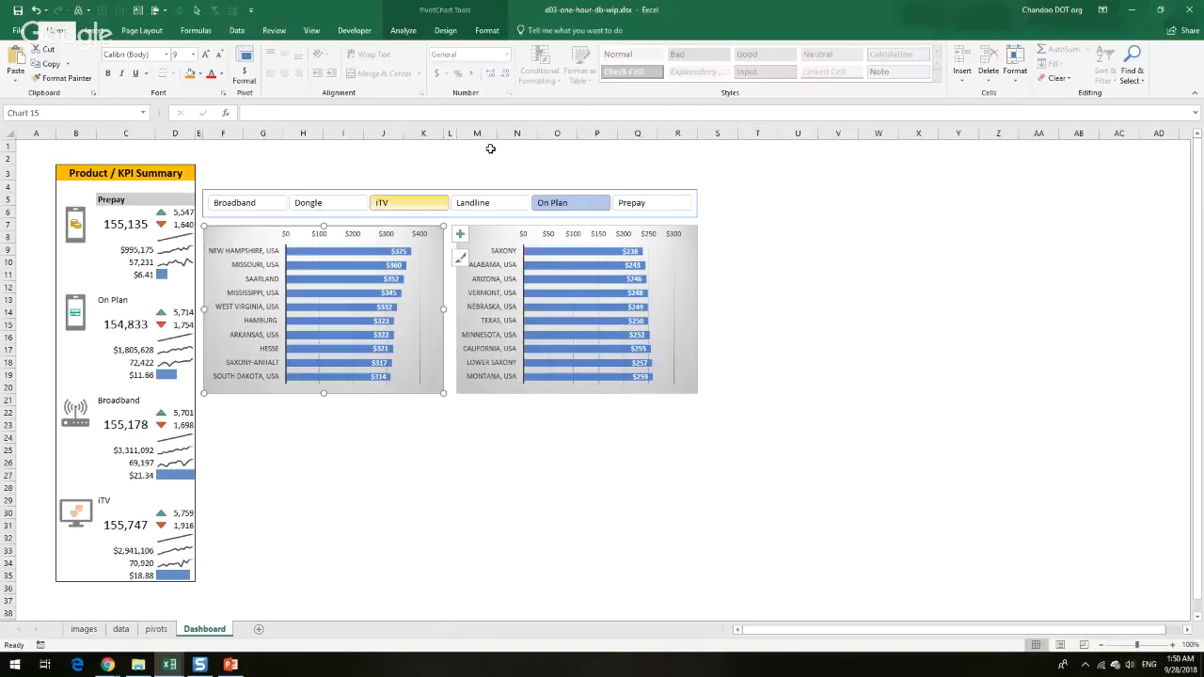
pyautogui.click(486, 30)
pyautogui.click(470, 49)
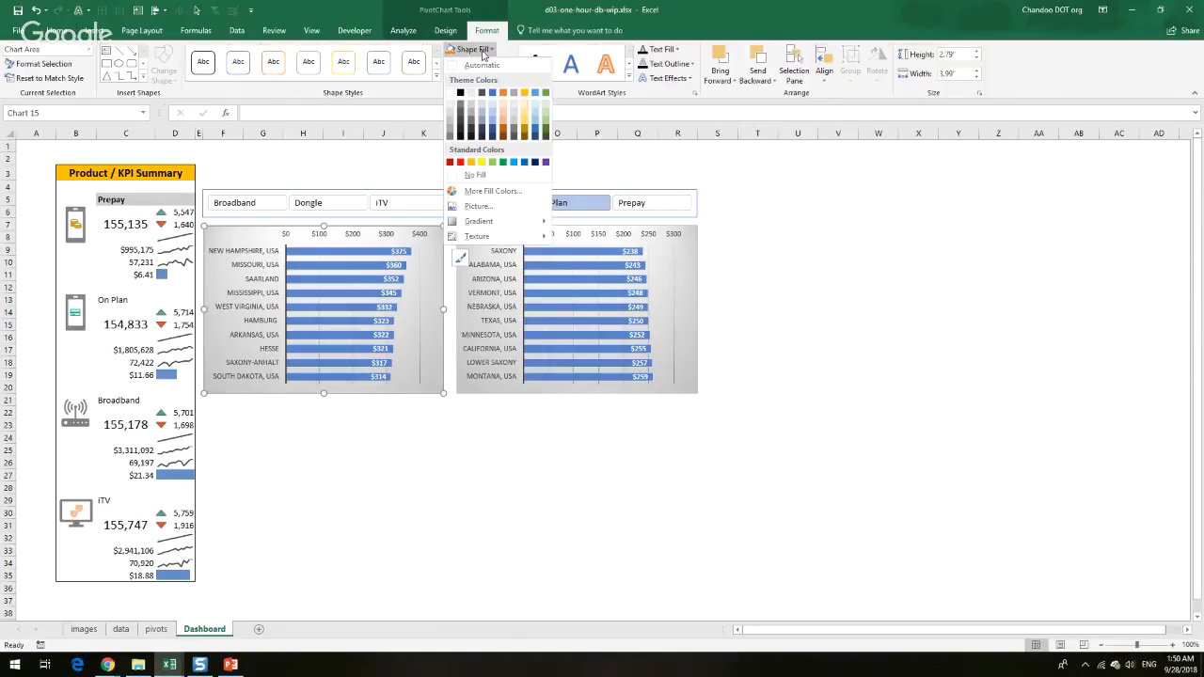
pyautogui.click(546, 105)
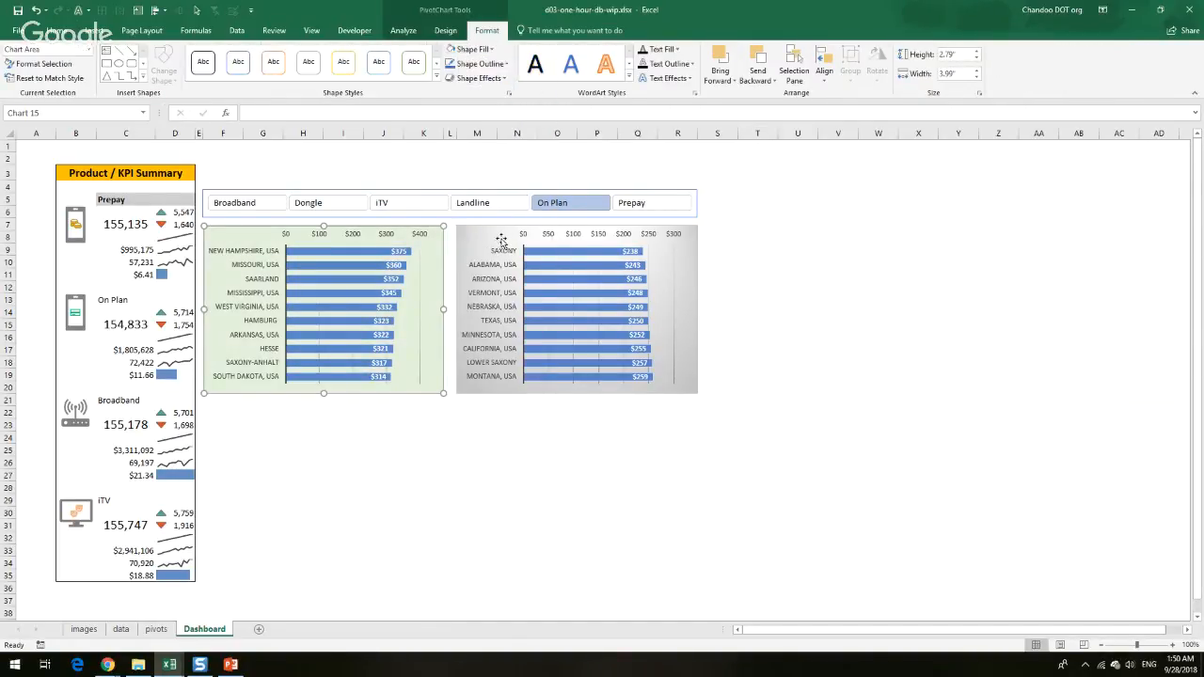
# Fill the background of the second regional chart with the lightest orange theme colour
pyautogui.click(465, 237)
pyautogui.click(491, 49)
pyautogui.click(508, 105)
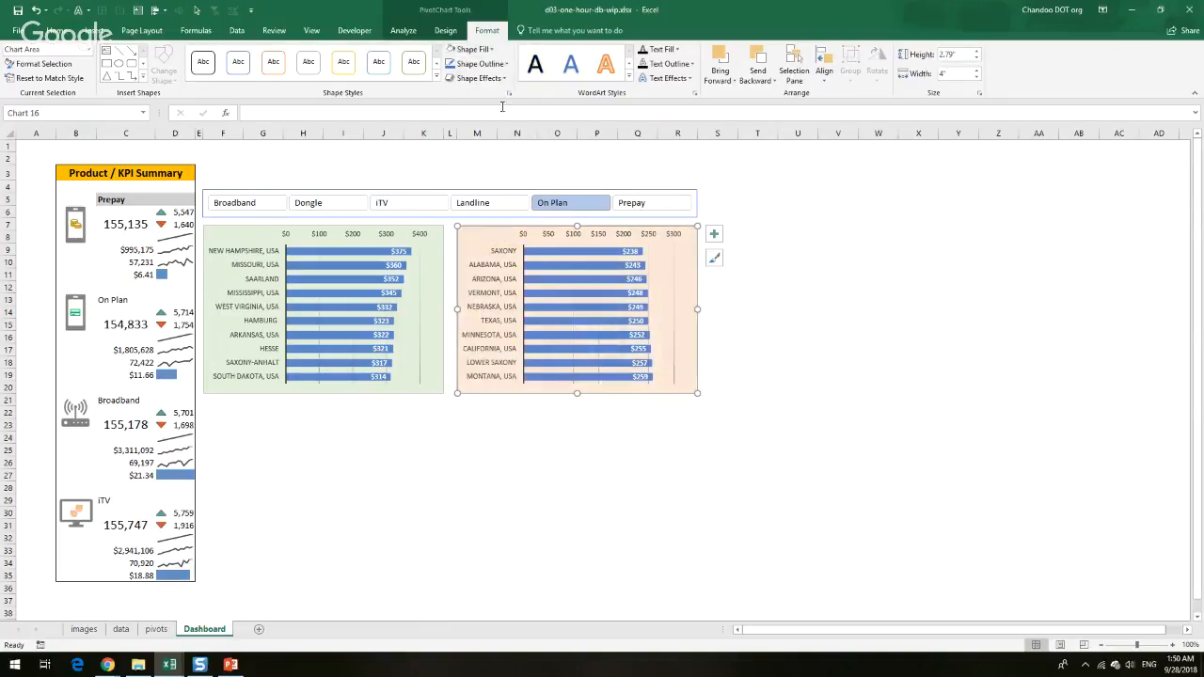
pyautogui.click(846, 317)
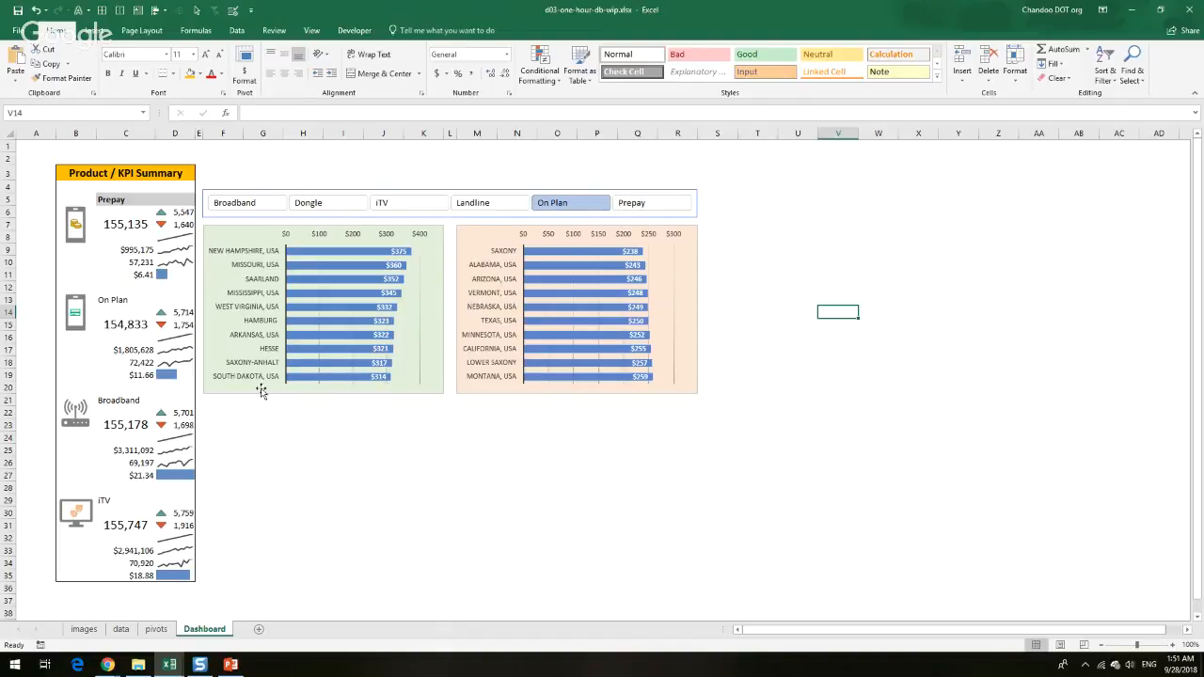
# Enter the heading "Top & Bottom Regions by Revenue (13 weeks, $000s)" in cell F3 above the slicer
pyautogui.click(228, 416)
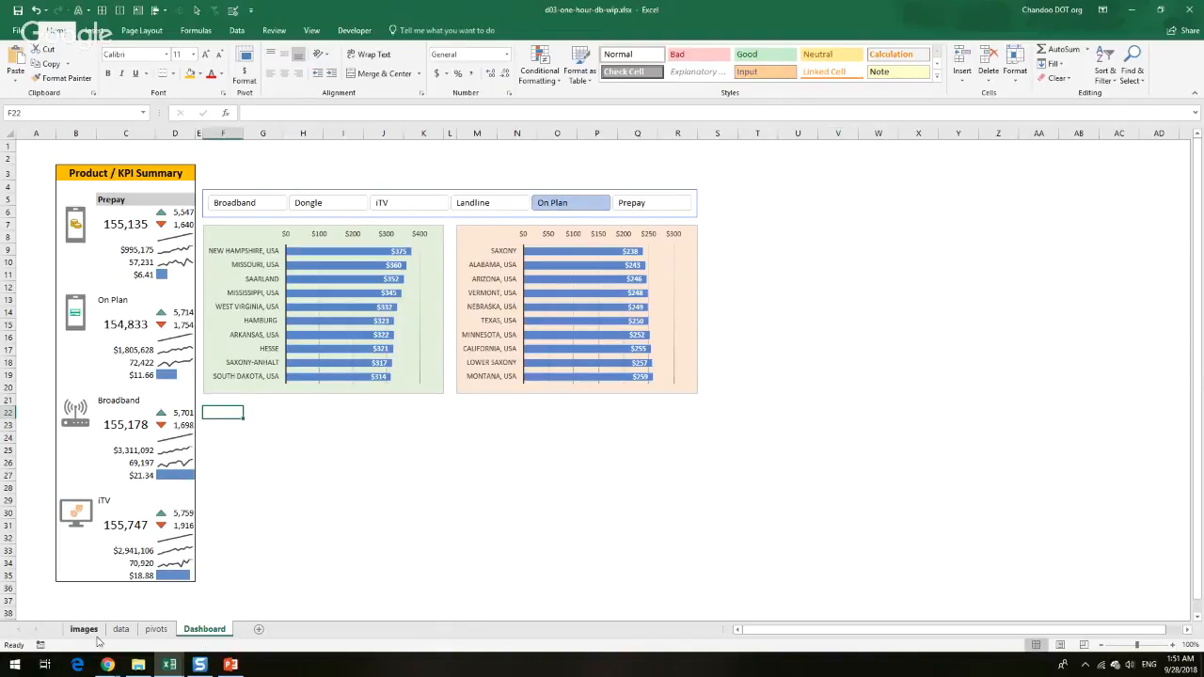
pyautogui.click(226, 175)
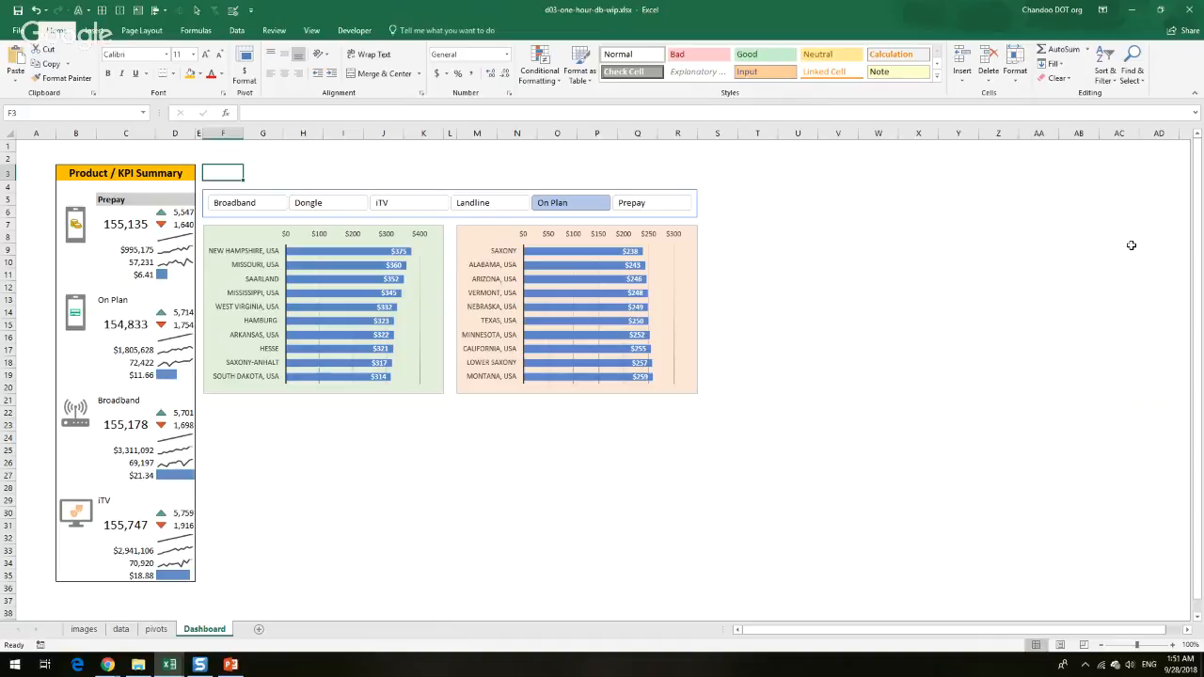
pyautogui.write('Top &')
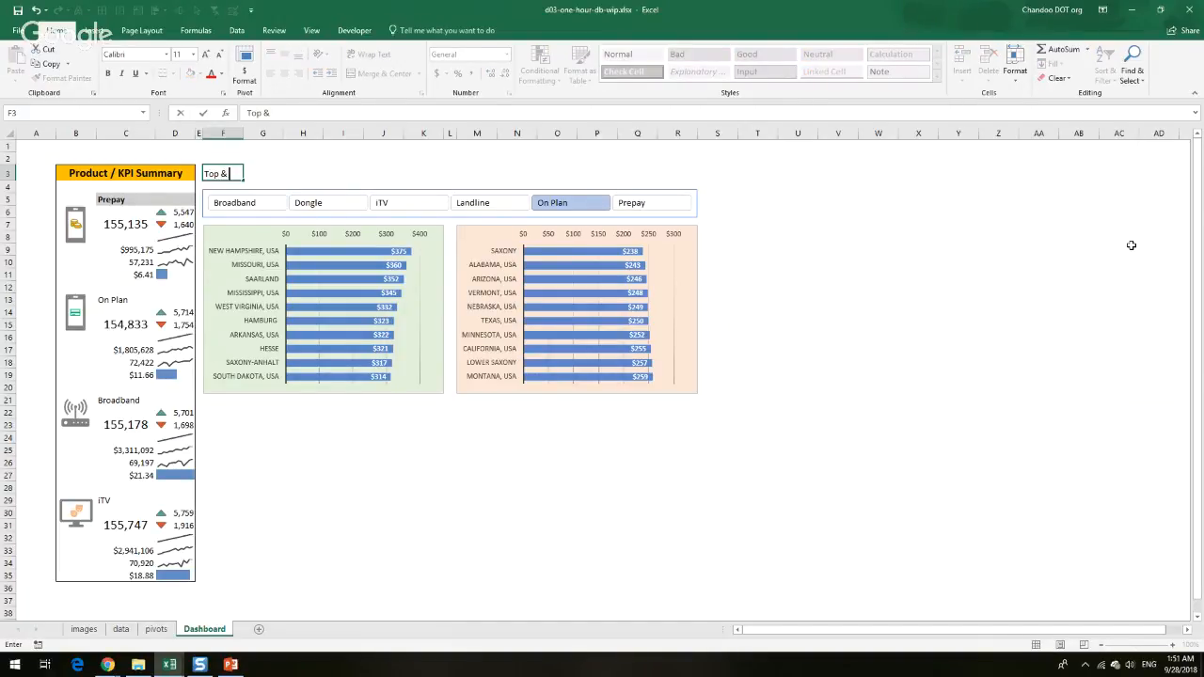
pyautogui.write(' Bottom Regions by Revenue')
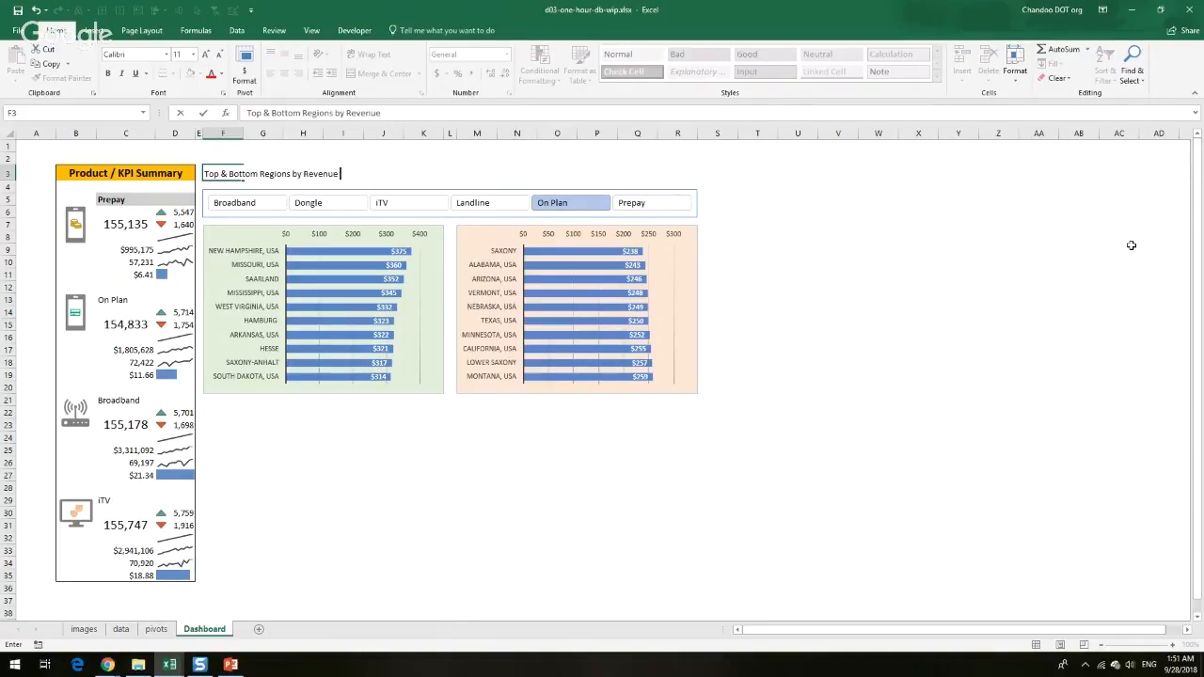
pyautogui.write(' (13 weeks, $000s')
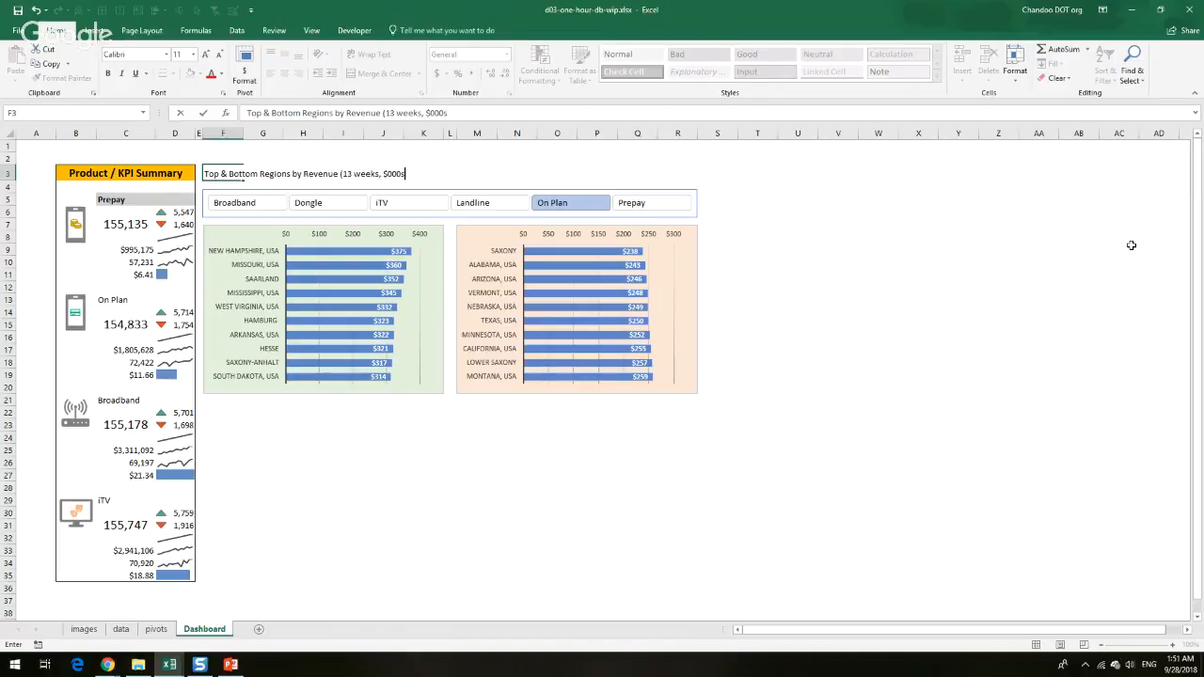
pyautogui.press('Return')
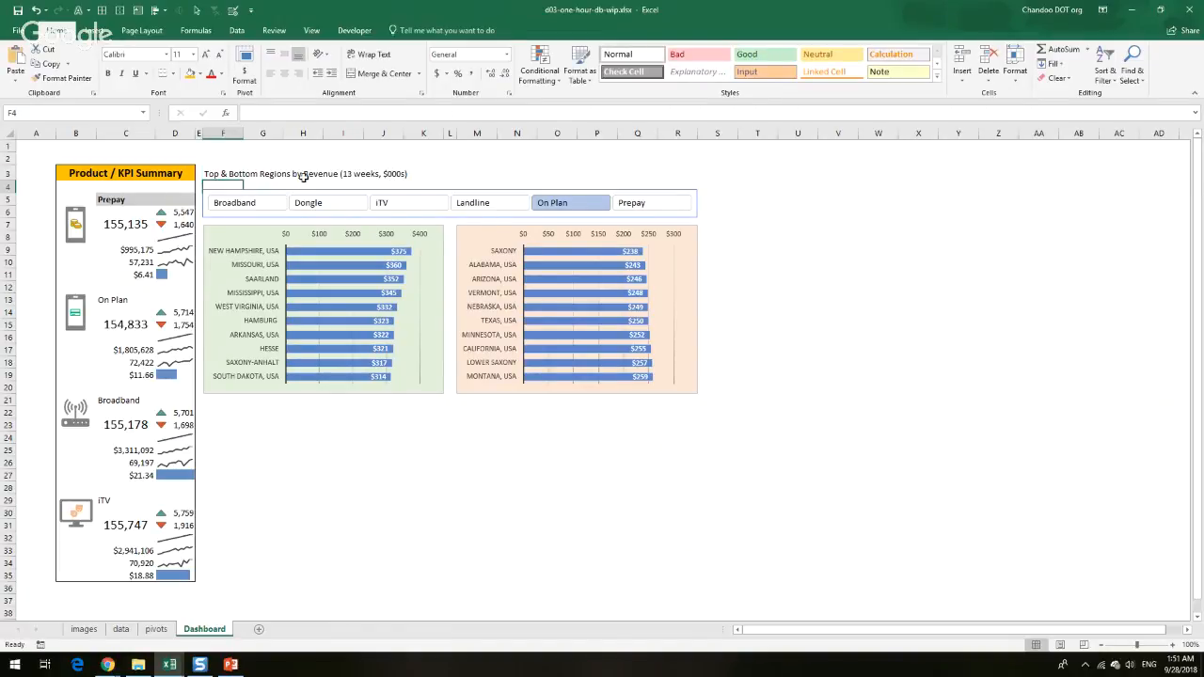
# Merge cells F3:R3 for the regions heading and align its text left and vertically in the middle
pyautogui.moveTo(226, 175); pyautogui.dragTo(676, 177)
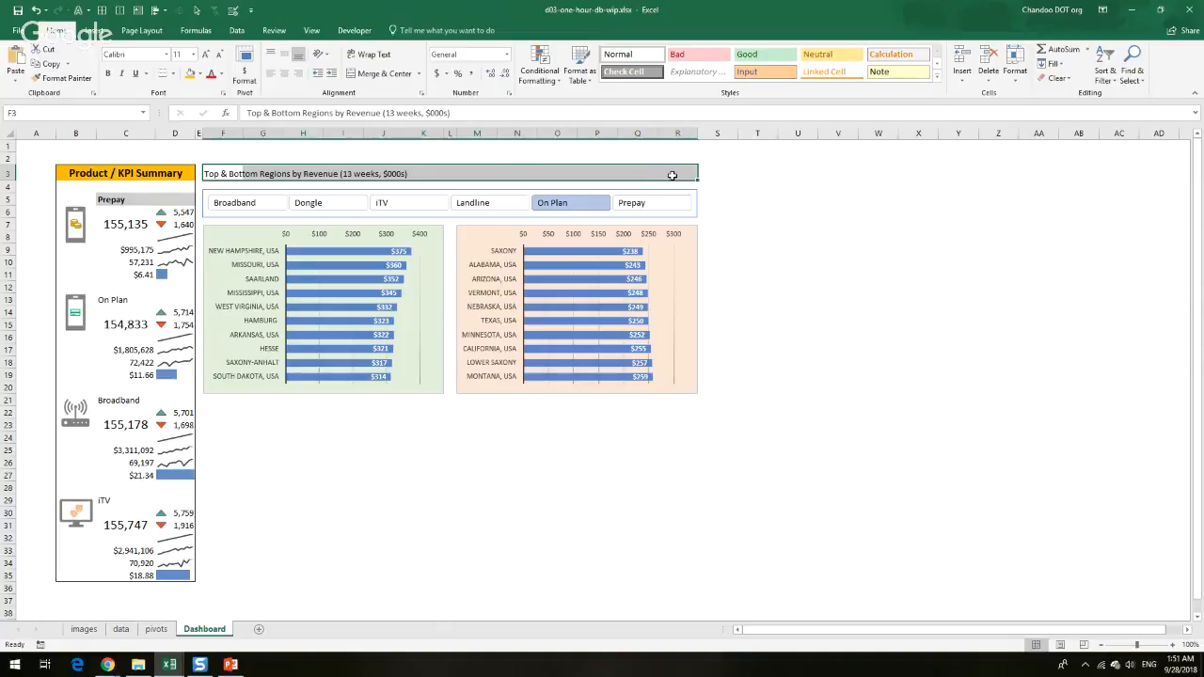
pyautogui.click(407, 76)
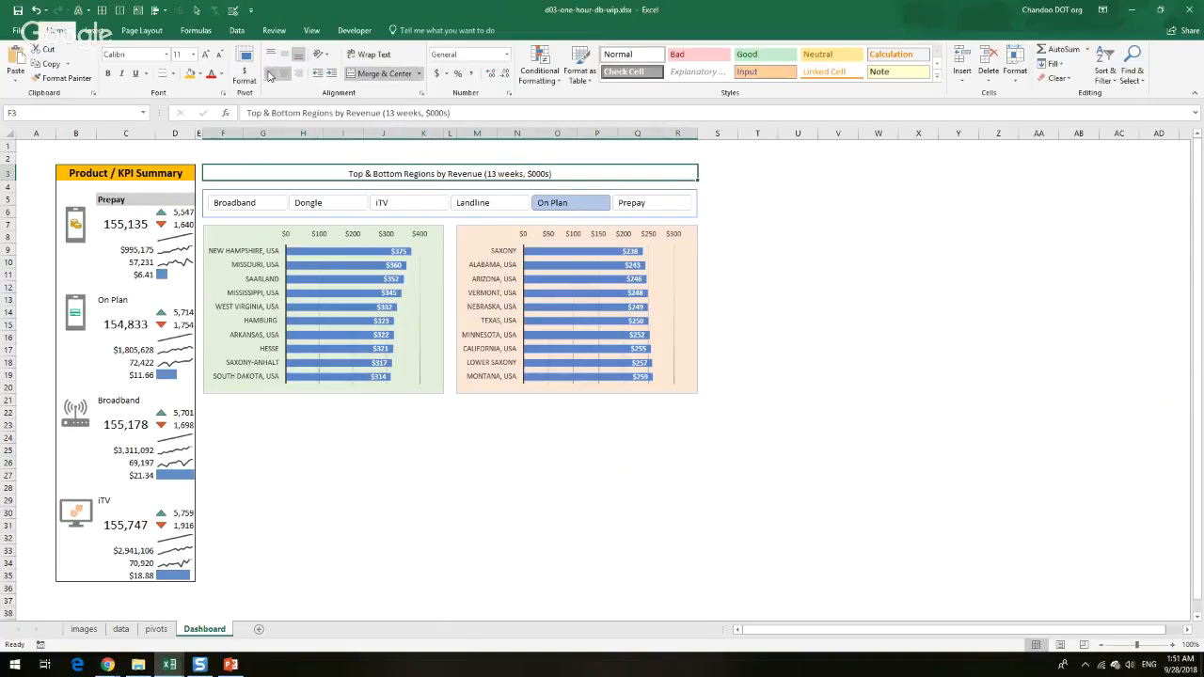
pyautogui.click(270, 75)
pyautogui.click(284, 53)
# Format the regions heading with font size 14, bold text and the orange fill of the KPI summary heading
pyautogui.click(195, 53)
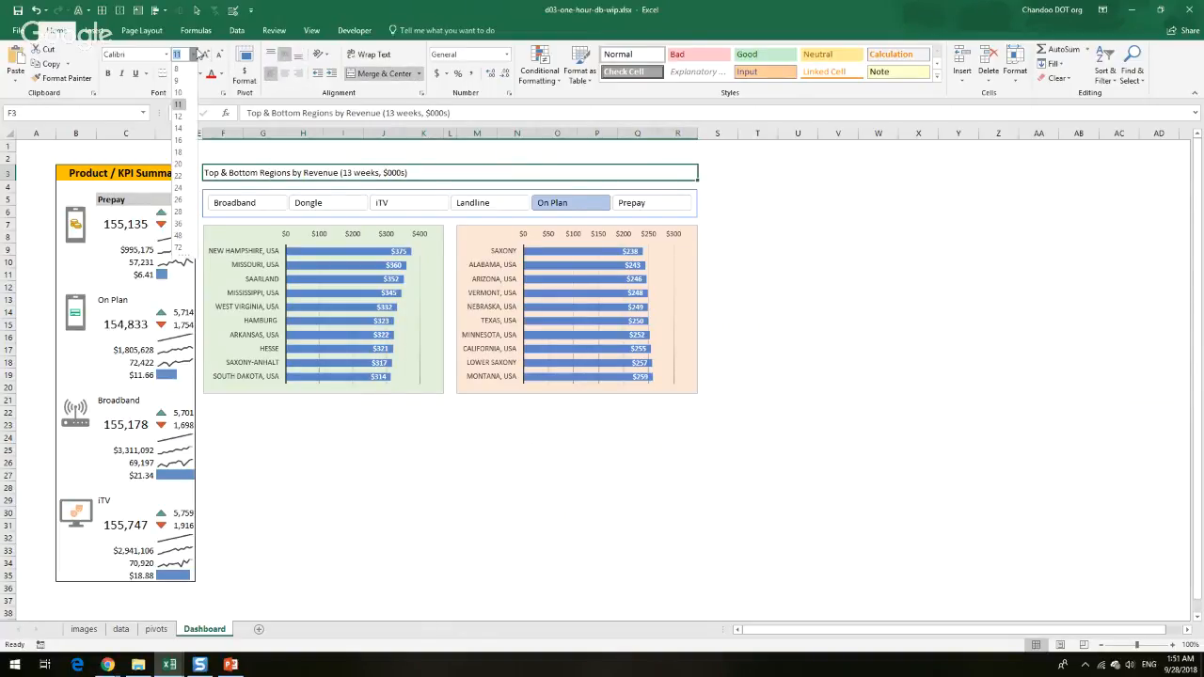
pyautogui.click(177, 127)
pyautogui.click(107, 73)
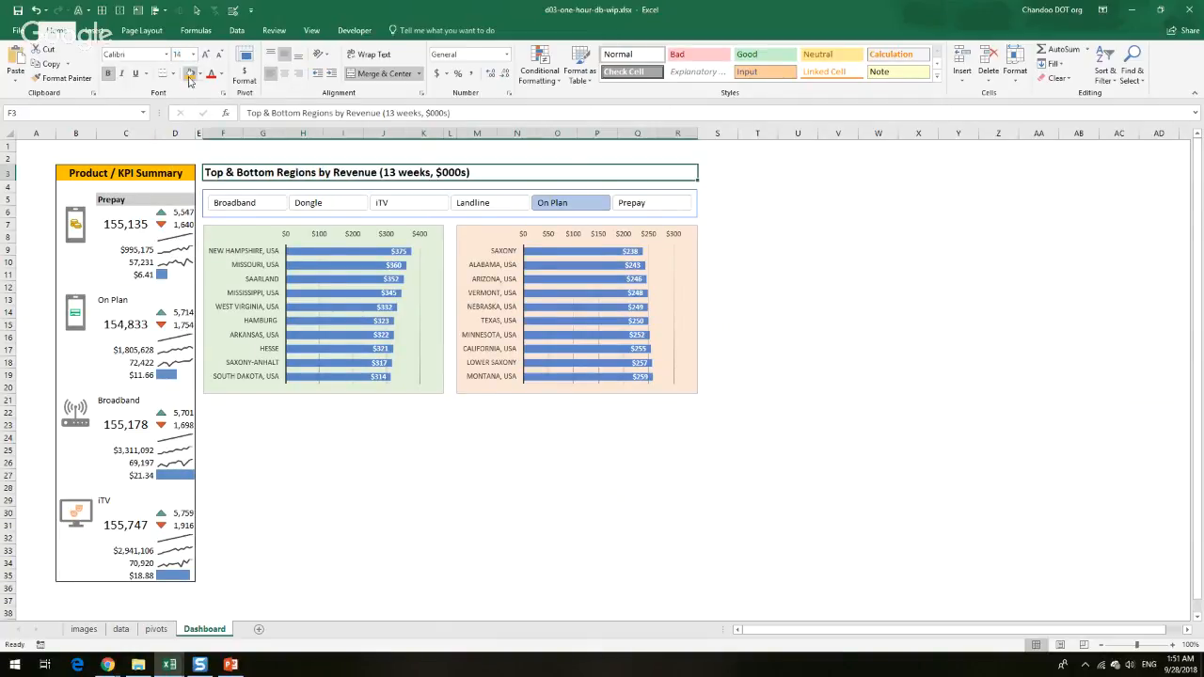
pyautogui.click(190, 74)
pyautogui.click(781, 214)
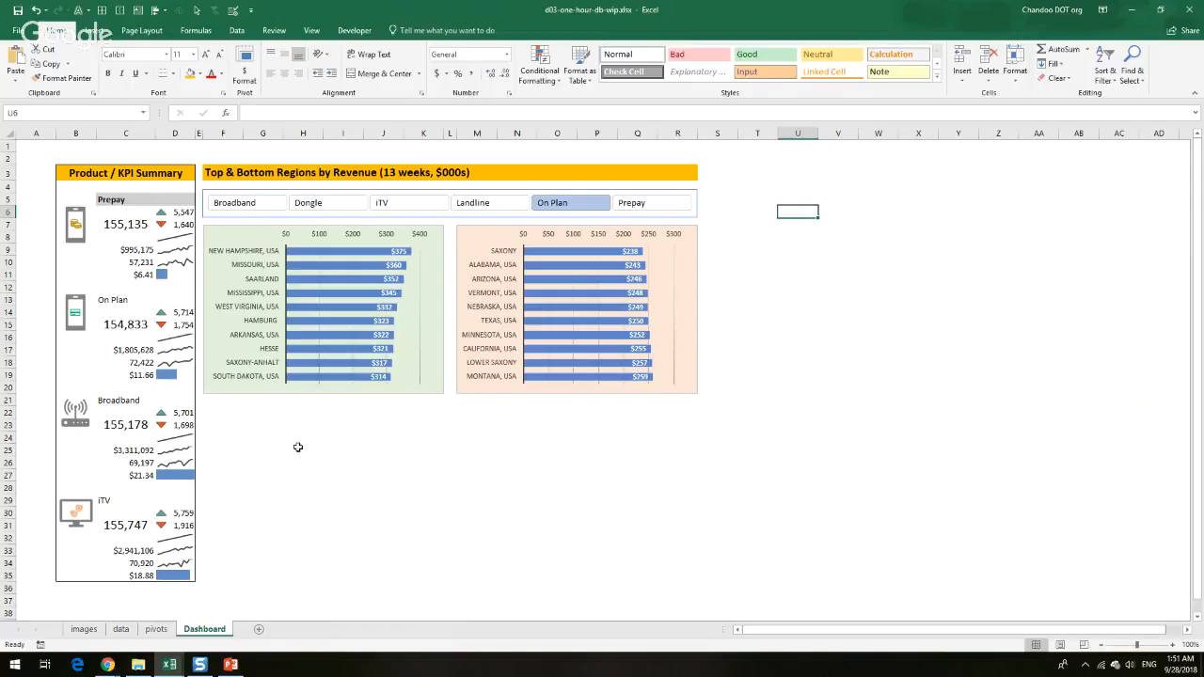
# Examine the existing pivot tables on the pivots sheet and the free space around and beneath them
pyautogui.click(213, 408)
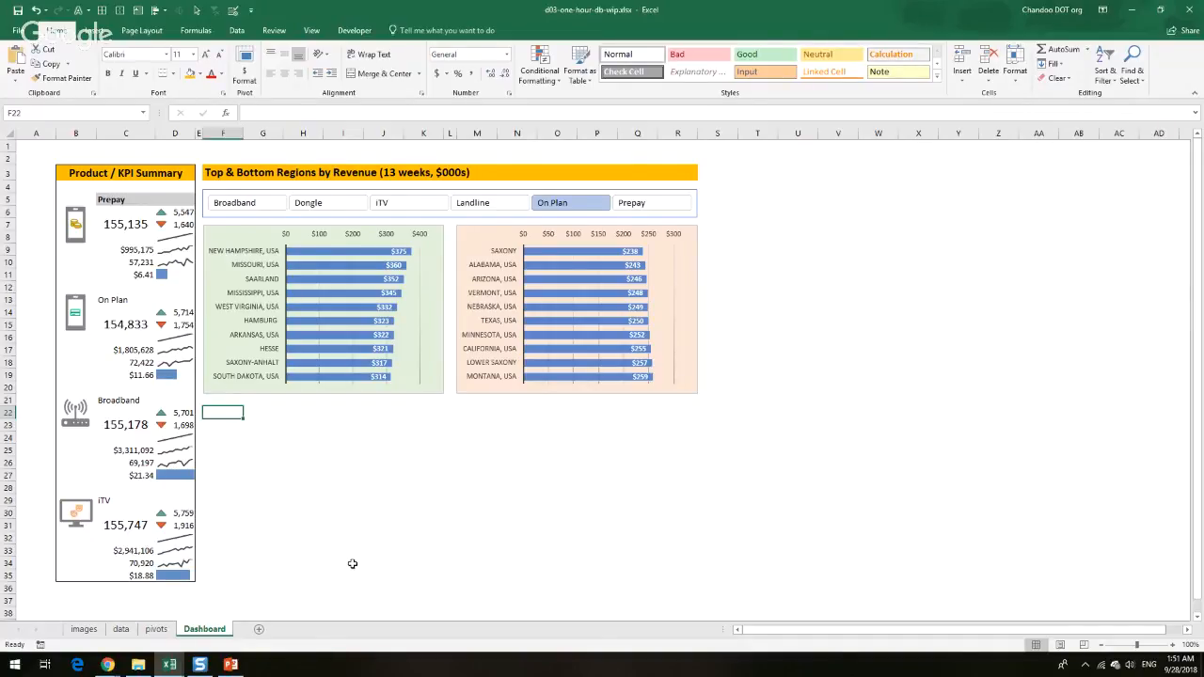
pyautogui.click(153, 630)
pyautogui.scroll(-15, 216, 428)
pyautogui.scroll(5, 198, 422)
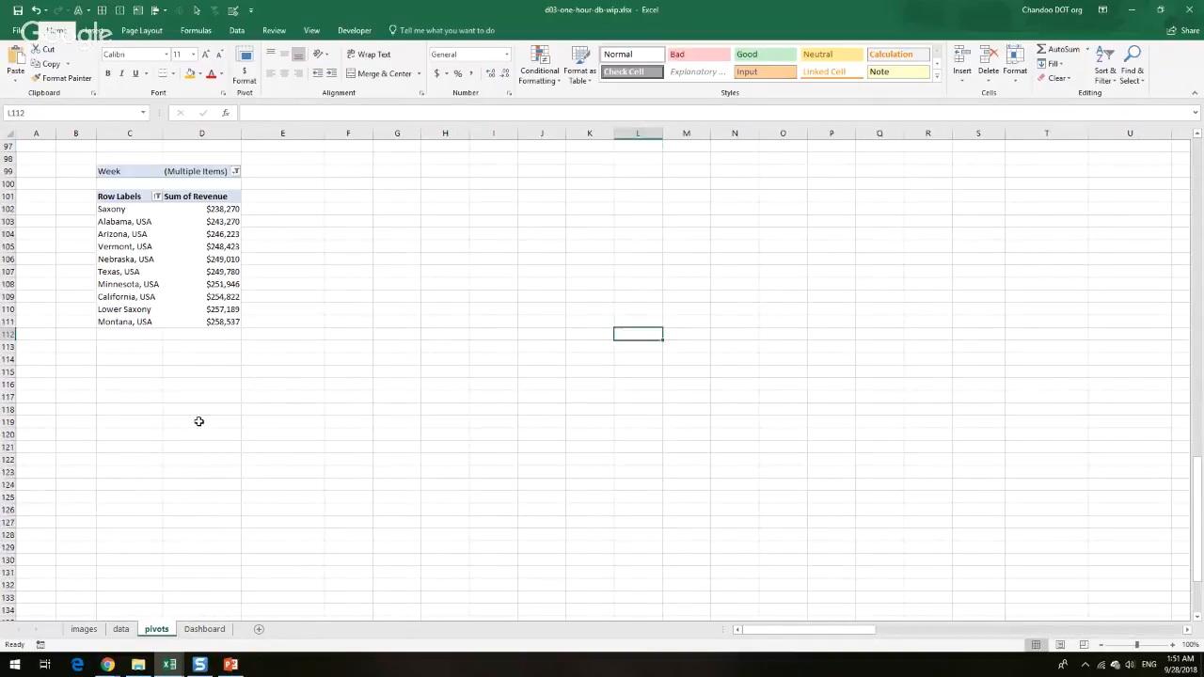
pyautogui.click(135, 523)
pyautogui.scroll(-8, 145, 499)
pyautogui.click(145, 299)
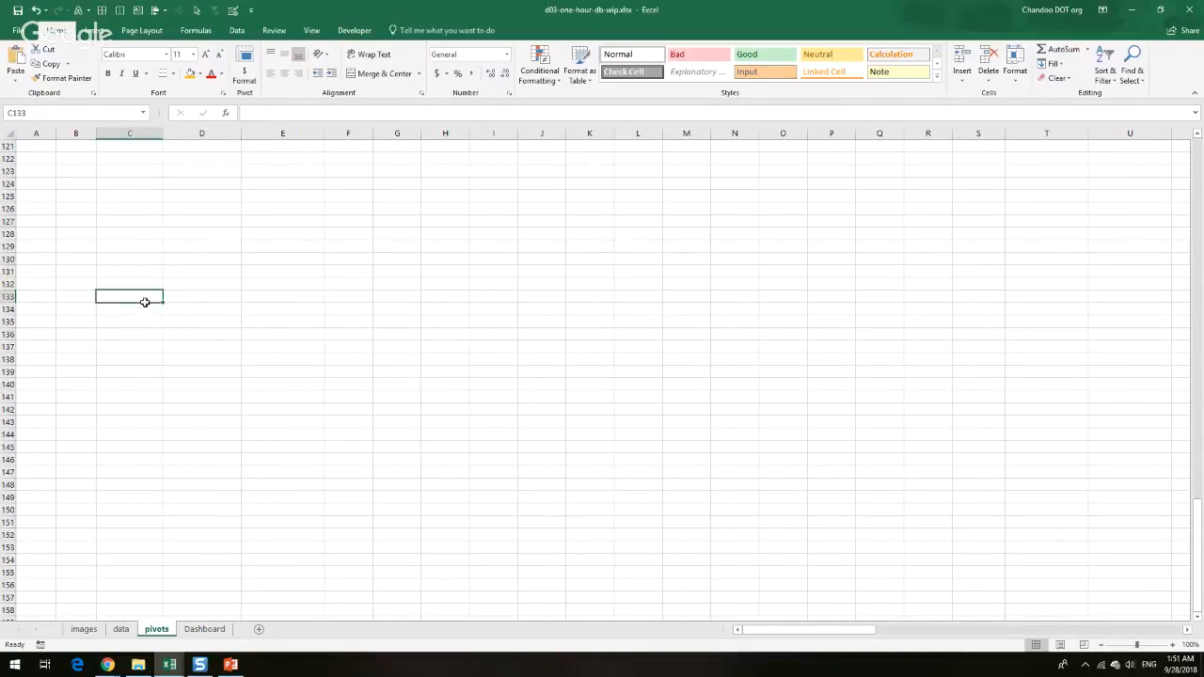
pyautogui.scroll(20, 158, 350)
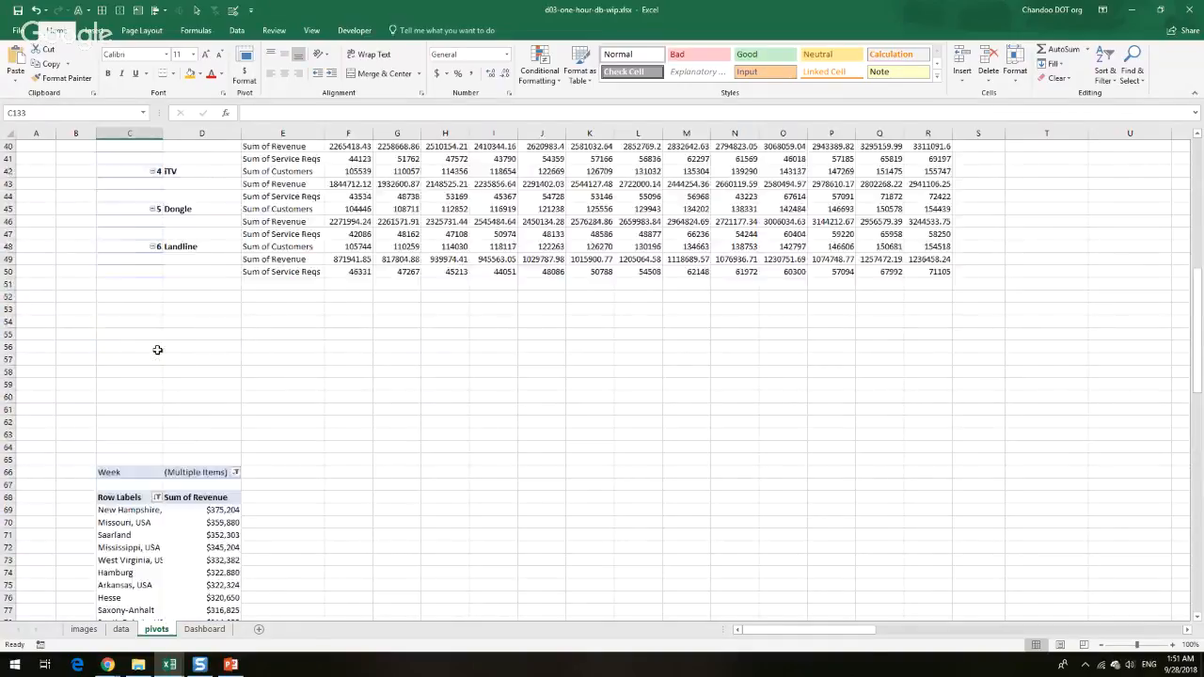
pyautogui.scroll(-20, 158, 350)
pyautogui.scroll(10, 160, 365)
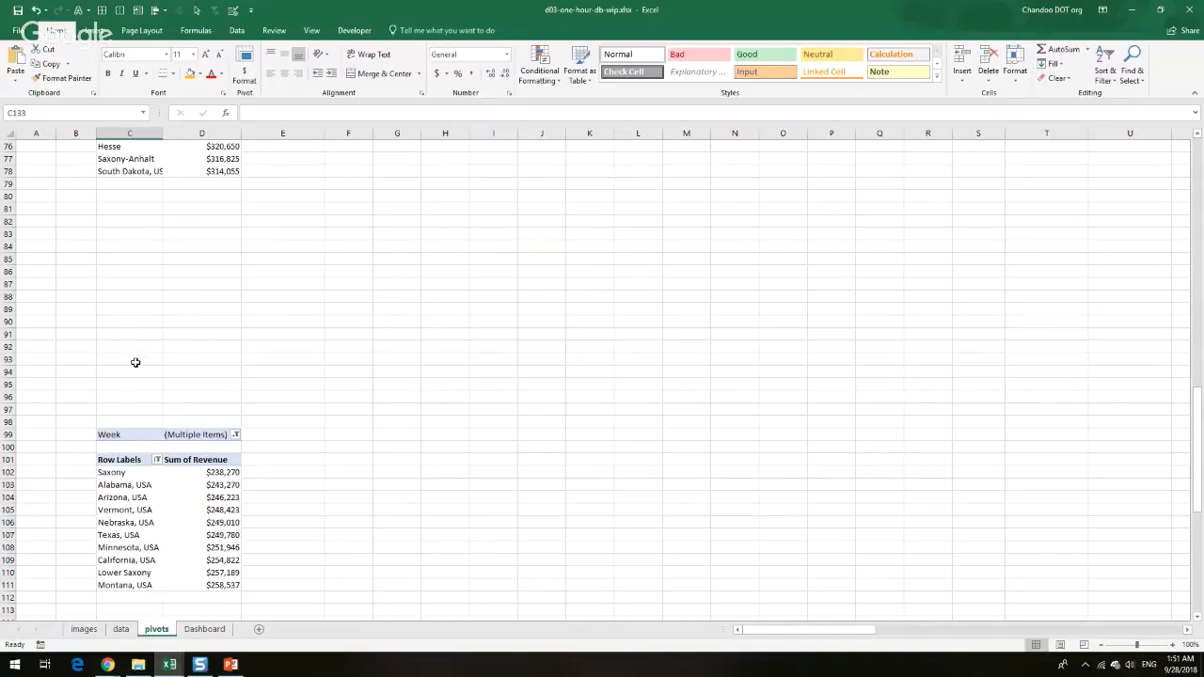
pyautogui.scroll(-2, 135, 362)
pyautogui.scroll(5, 136, 362)
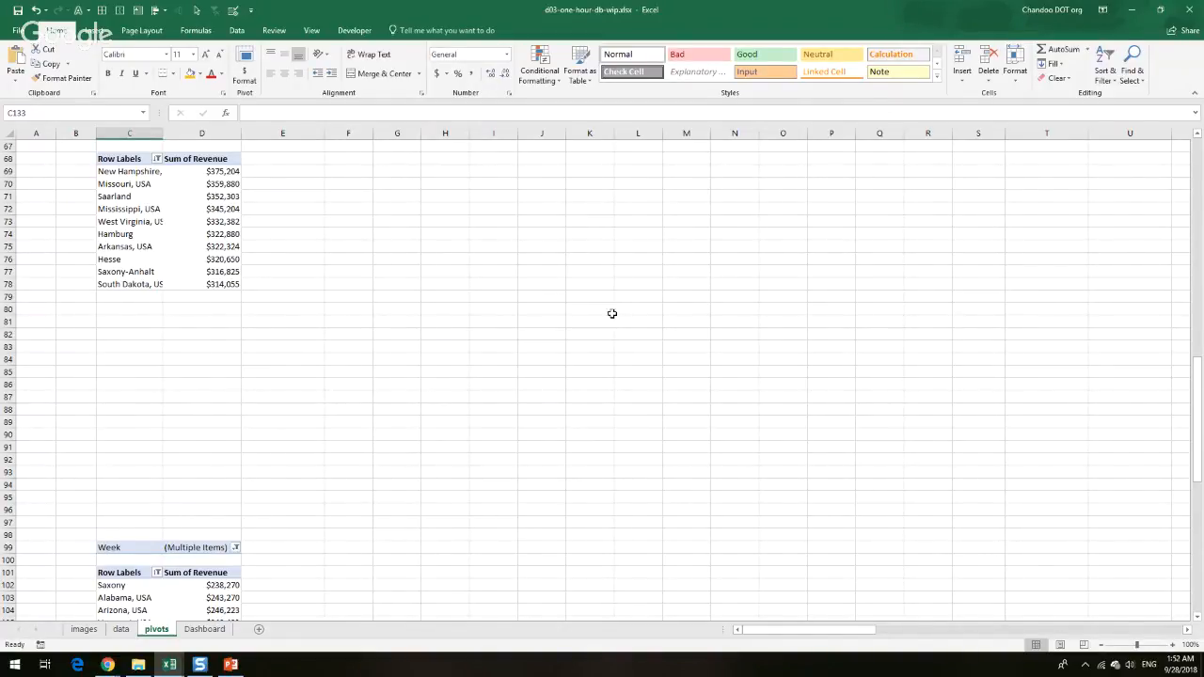
pyautogui.scroll(-13, 220, 432)
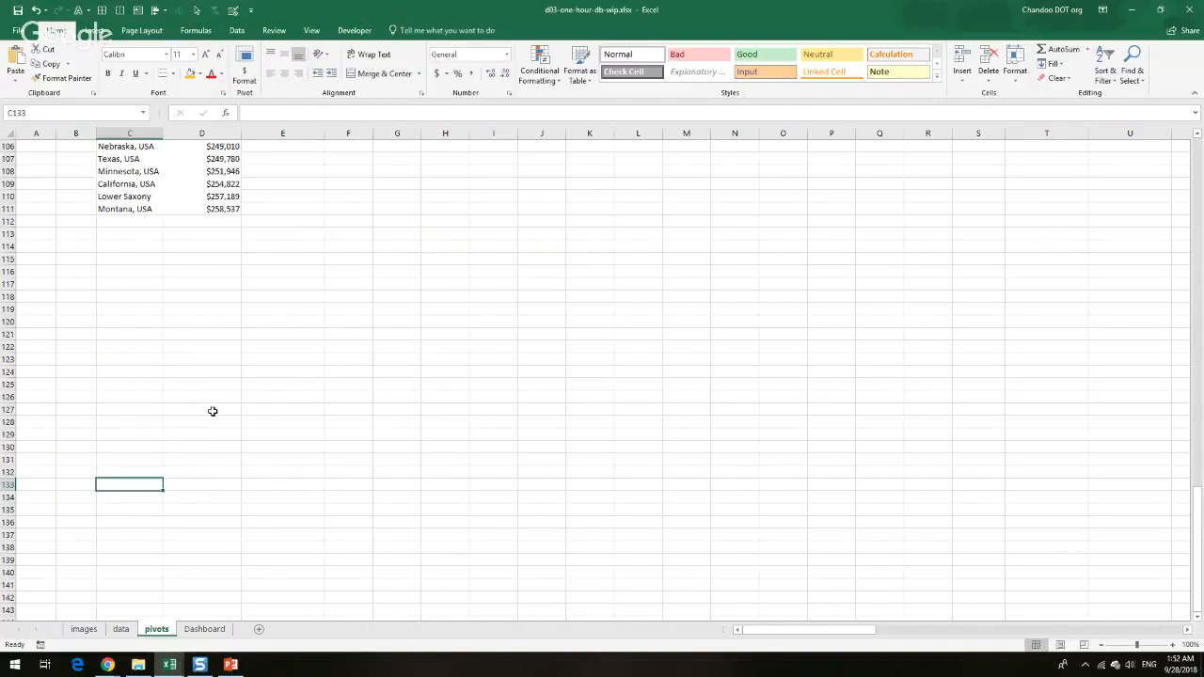
# Save the workbook and insert a pivot table based on its Data Model at cell C149 of the pivots sheet
pyautogui.click(17, 10)
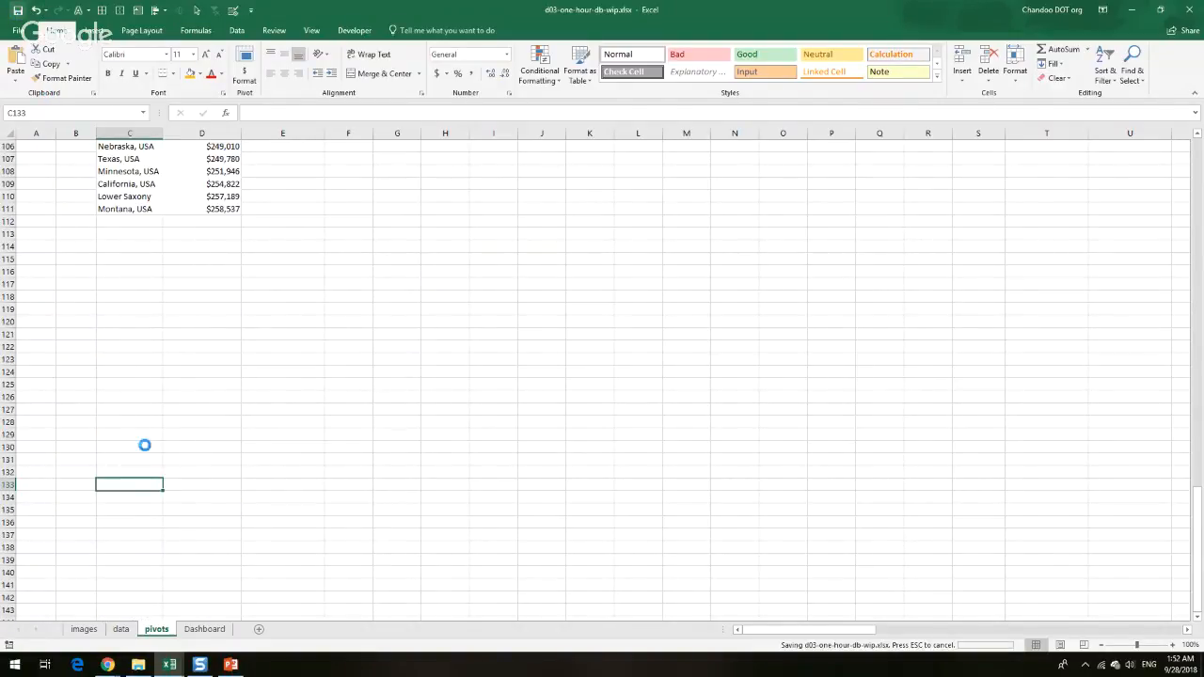
pyautogui.scroll(-9, 151, 480)
pyautogui.click(137, 346)
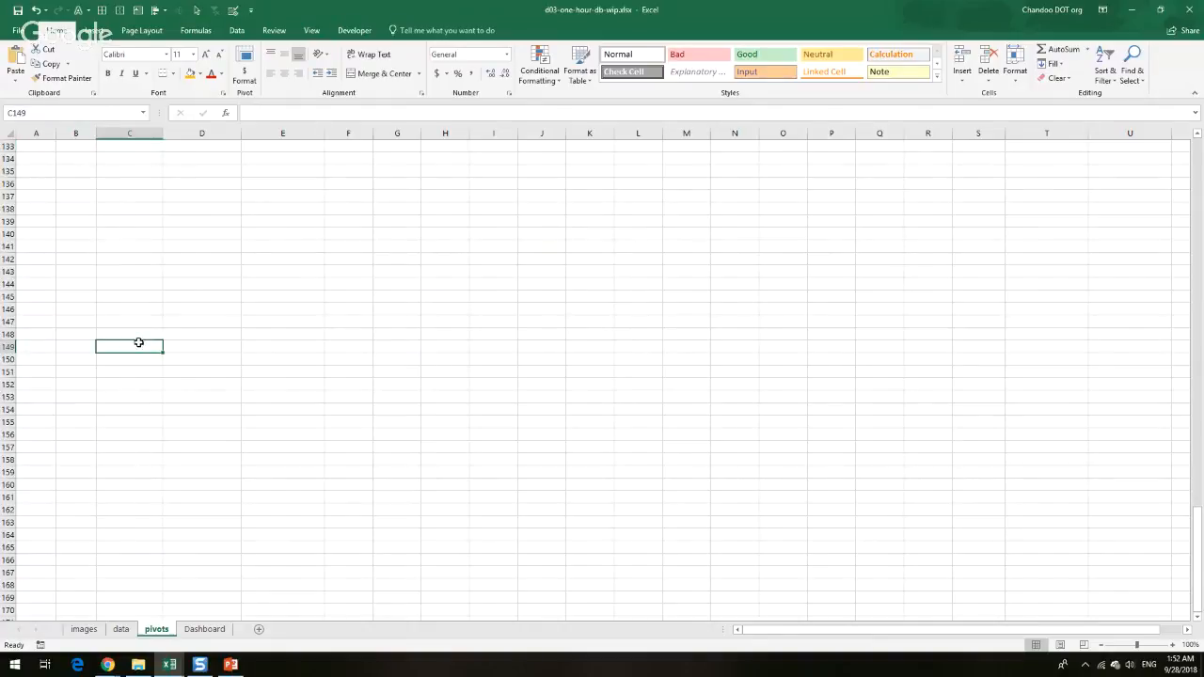
pyautogui.click(94, 30)
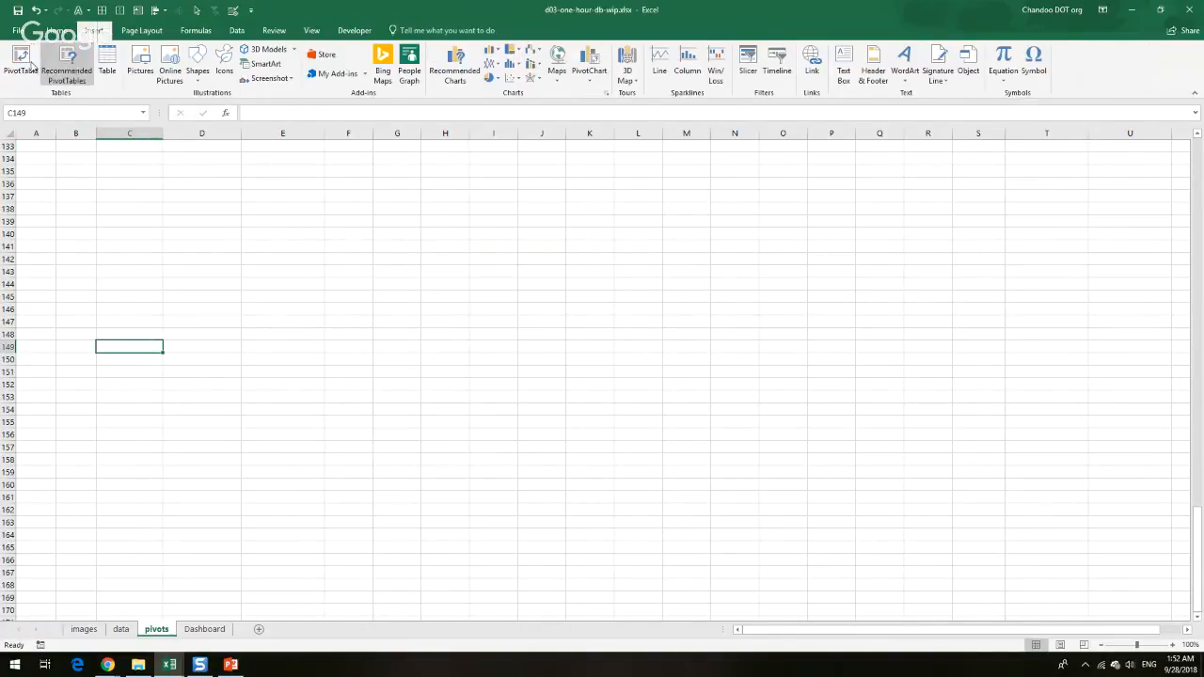
pyautogui.click(21, 62)
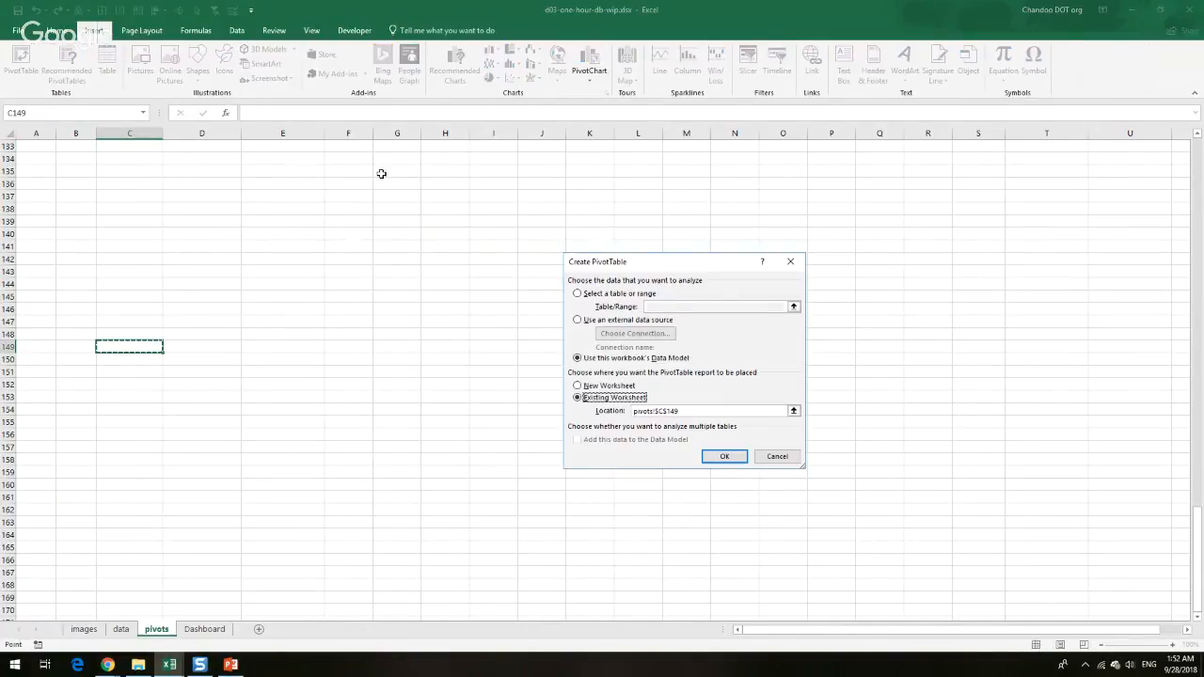
pyautogui.click(725, 457)
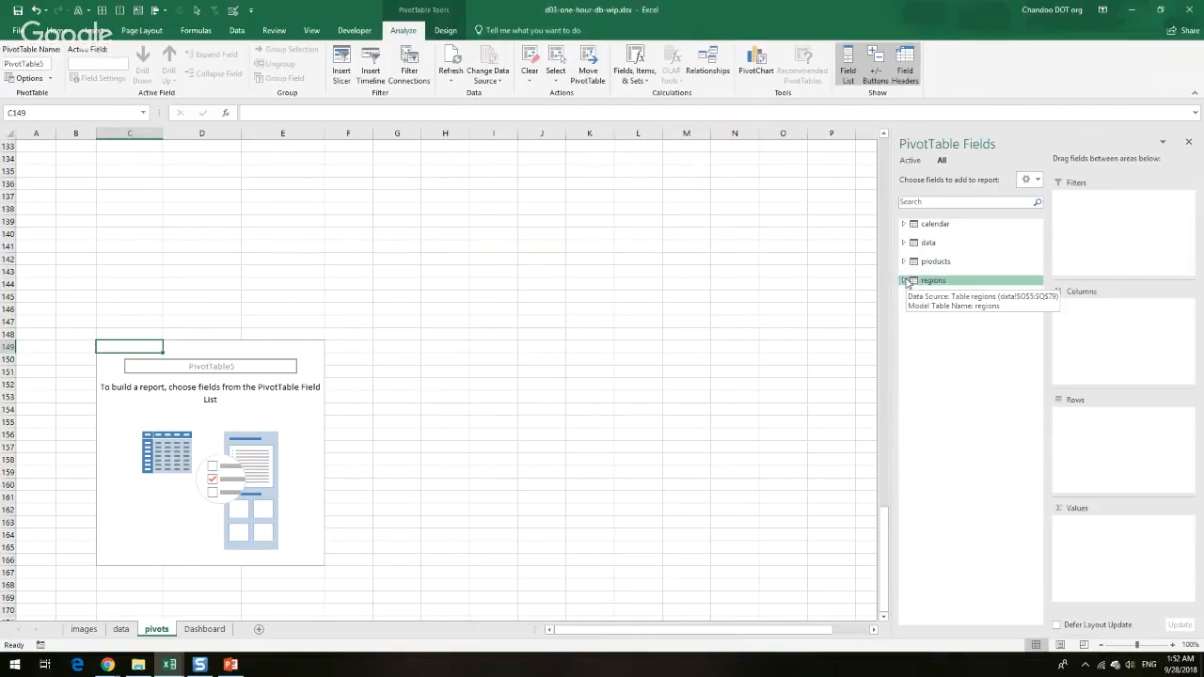
# Add a slicer for Country from the regions table and place the State field in the pivot table's rows
pyautogui.click(904, 281)
pyautogui.rightClick(947, 319)
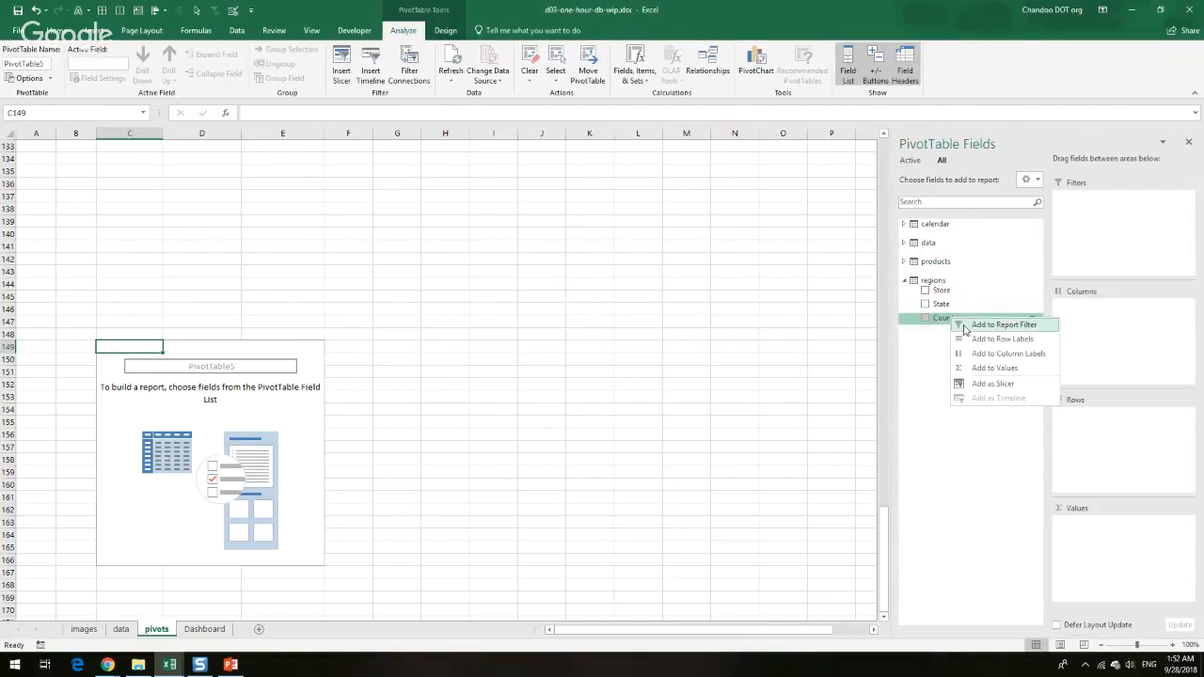
pyautogui.click(1004, 386)
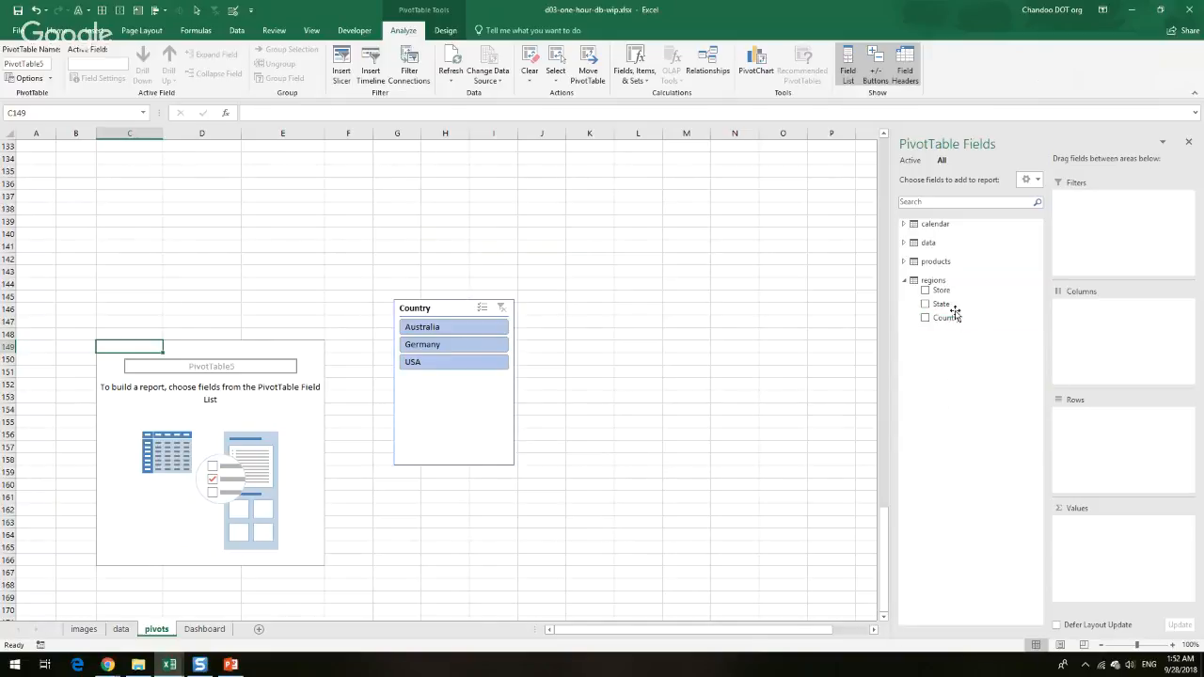
pyautogui.moveTo(952, 316); pyautogui.dragTo(1085, 440)
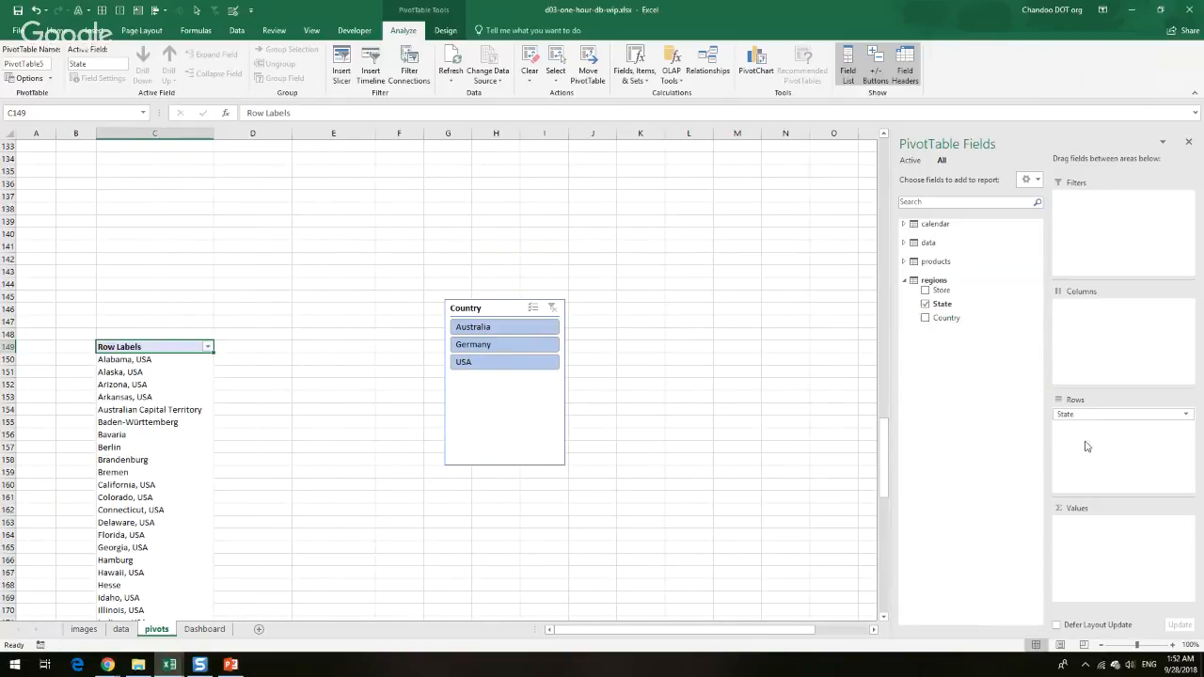
# Test the Country slicer by selecting Germany, USA and Australia in turn
pyautogui.click(499, 350)
pyautogui.click(497, 362)
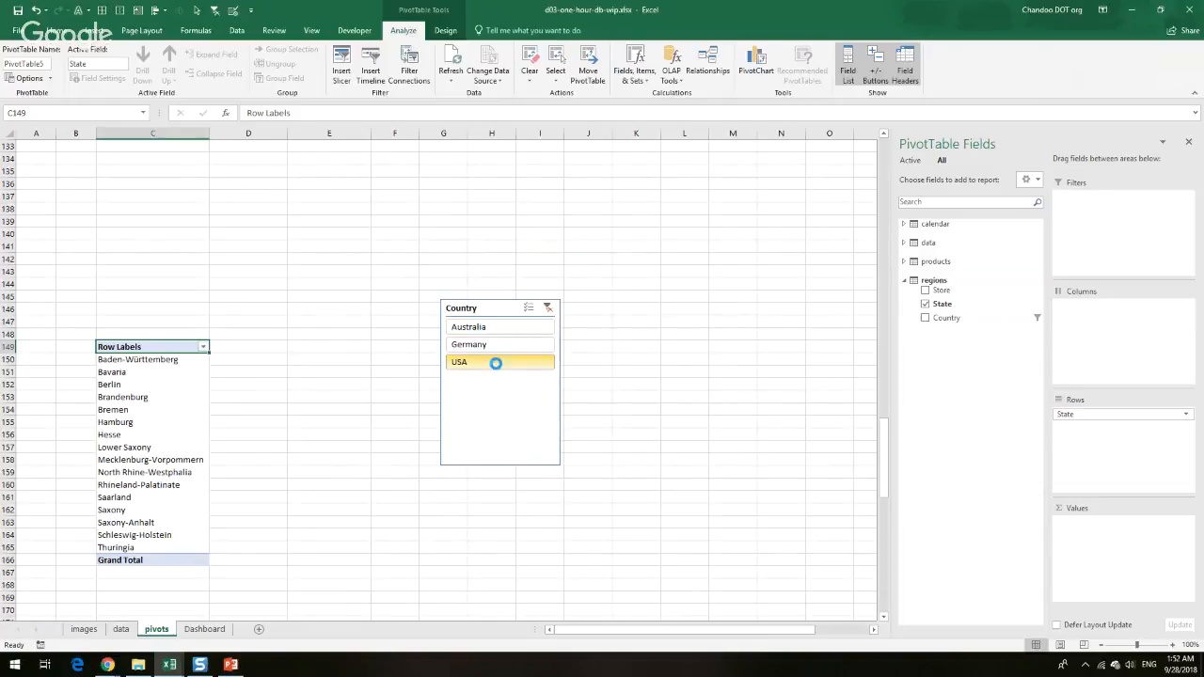
pyautogui.click(503, 331)
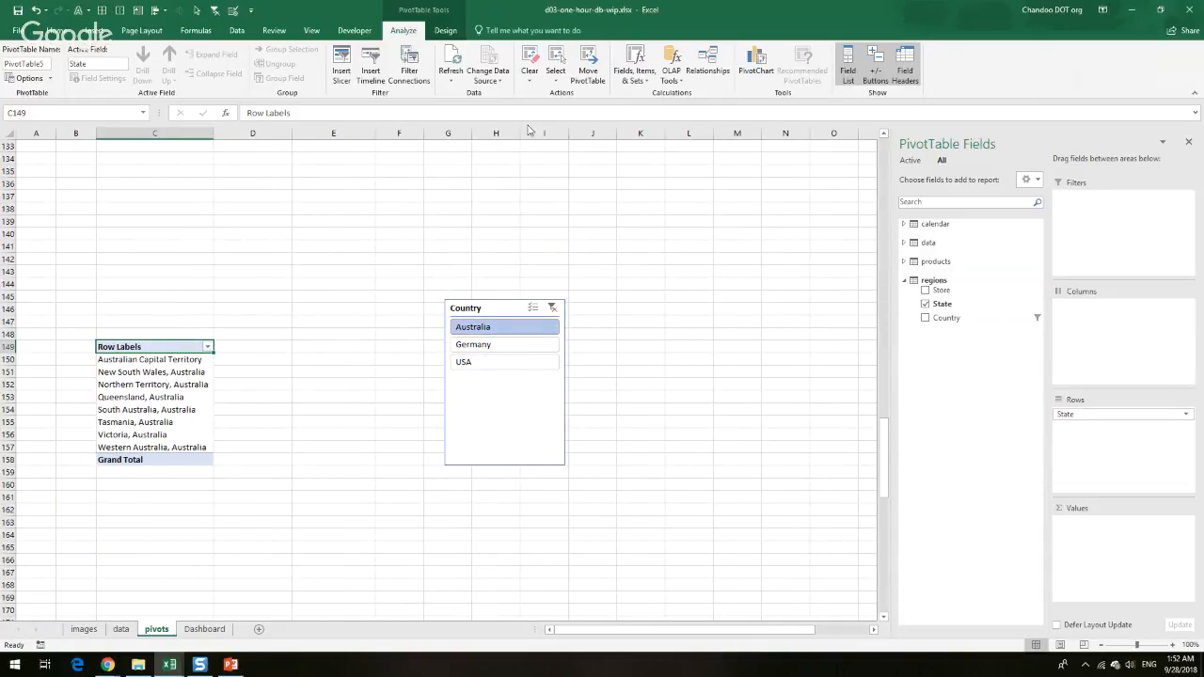
# Turn off the grand totals and subtotals of the state pivot table
pyautogui.click(446, 30)
pyautogui.click(19, 61)
pyautogui.click(42, 100)
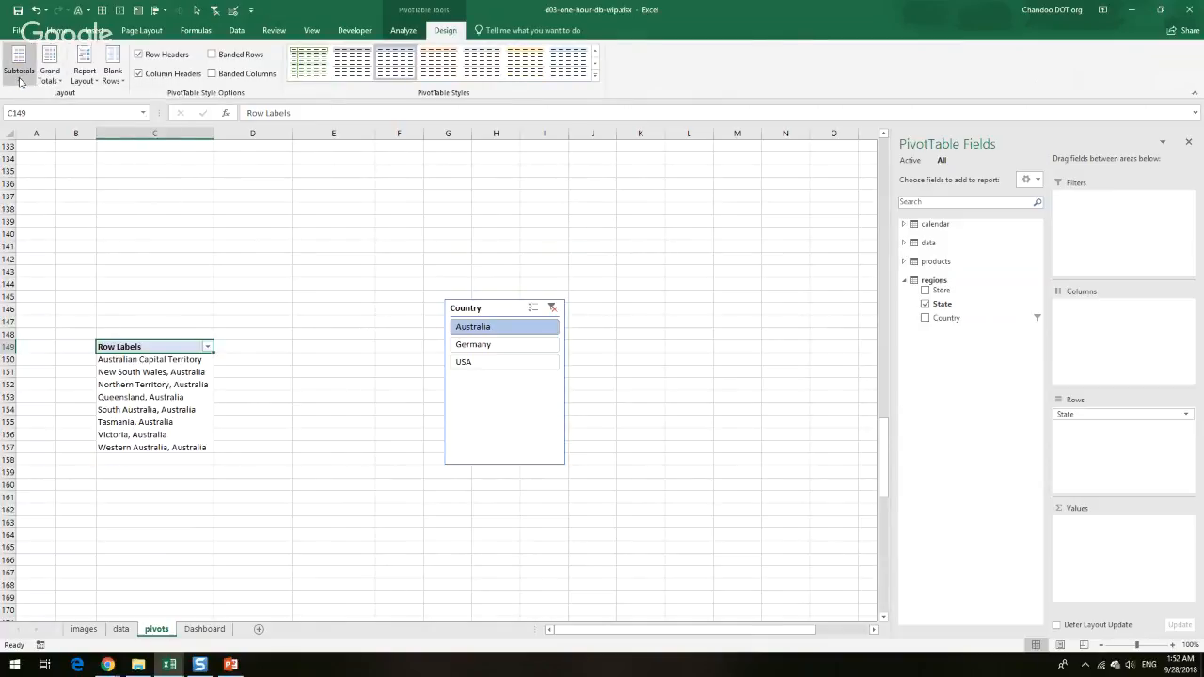
pyautogui.click(19, 81)
pyautogui.click(33, 100)
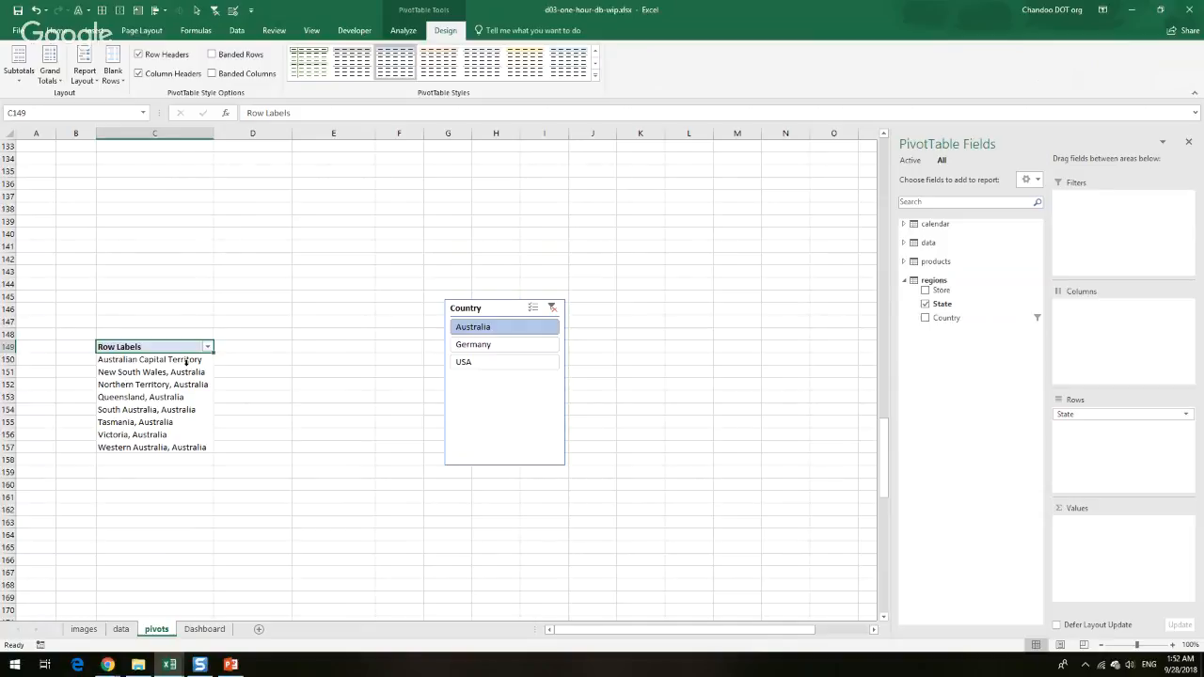
# Add New as values and the calendar table's Week as columns, moving the Country slicer clear of the pivot table
pyautogui.click(904, 243)
pyautogui.moveTo(938, 309); pyautogui.dragTo(1129, 553)
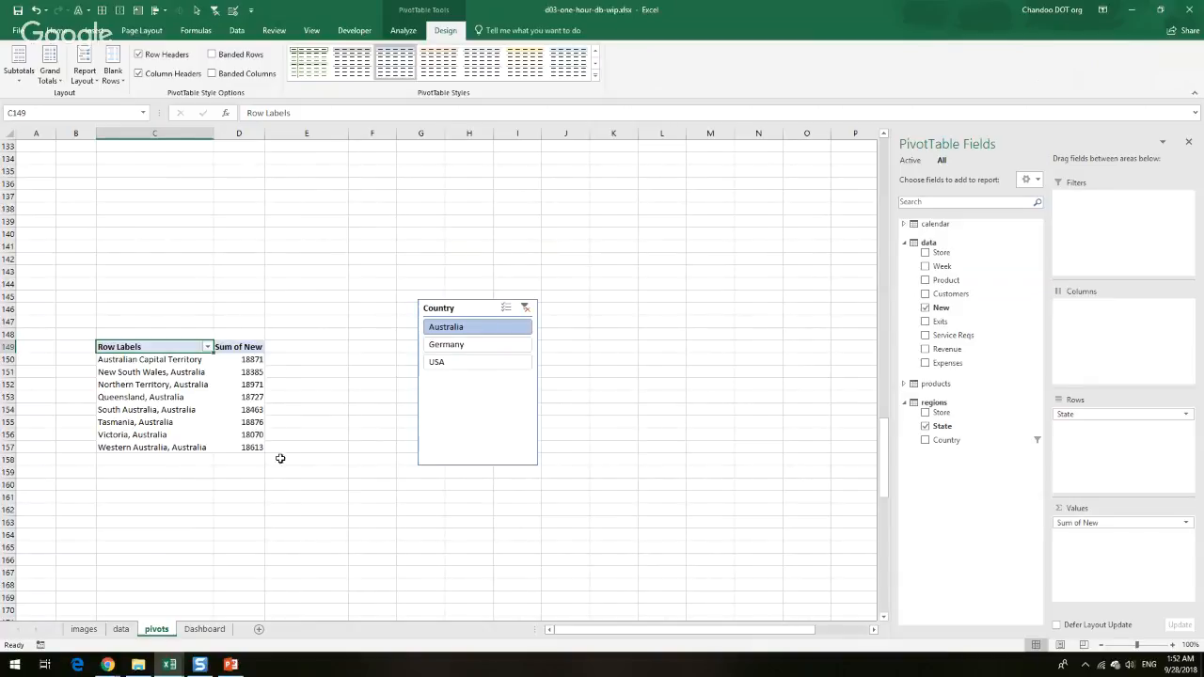
pyautogui.click(936, 223)
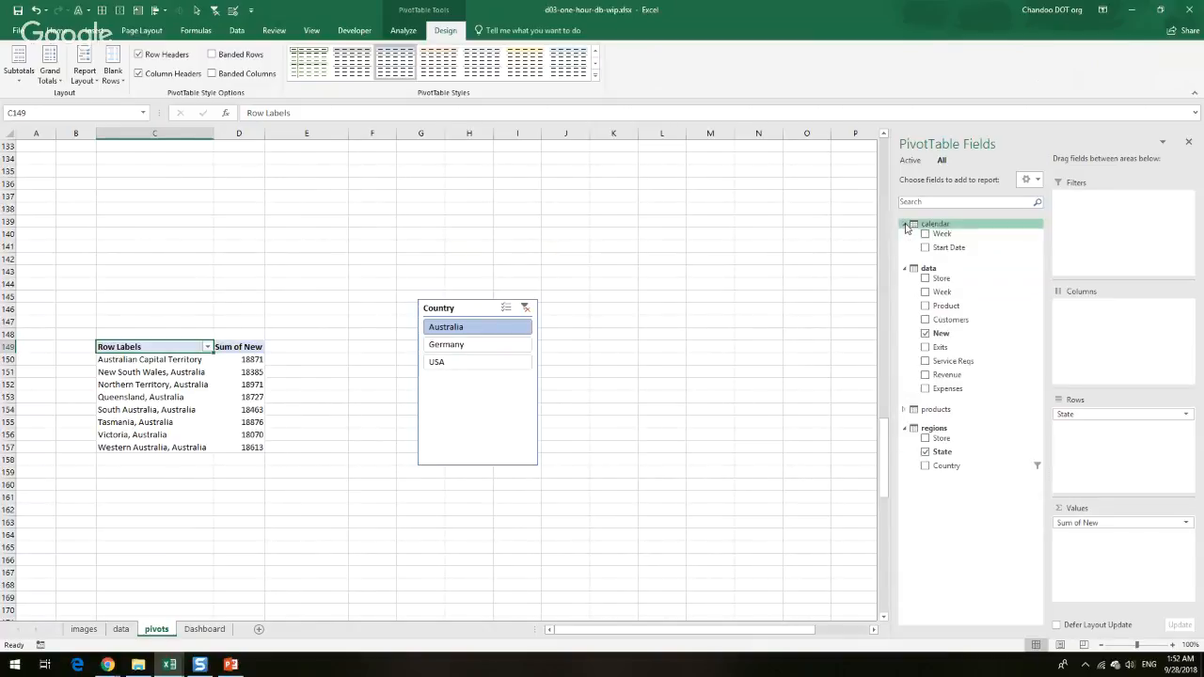
pyautogui.moveTo(942, 233); pyautogui.dragTo(1084, 329)
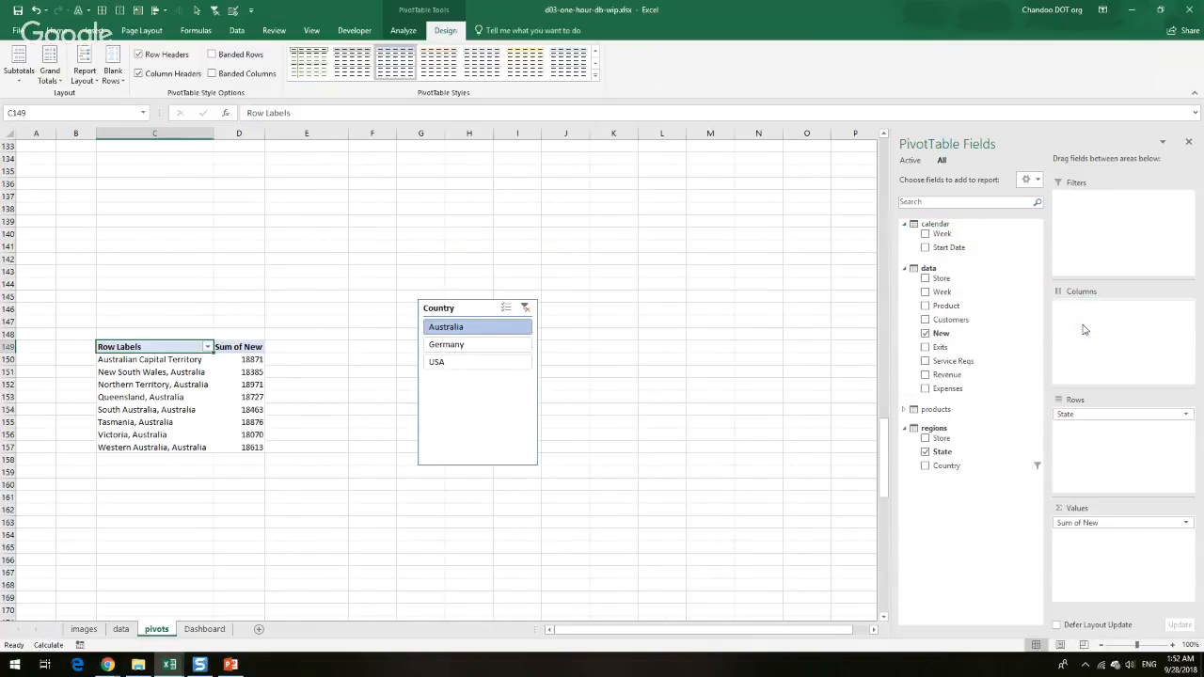
pyautogui.moveTo(385, 315); pyautogui.dragTo(762, 259)
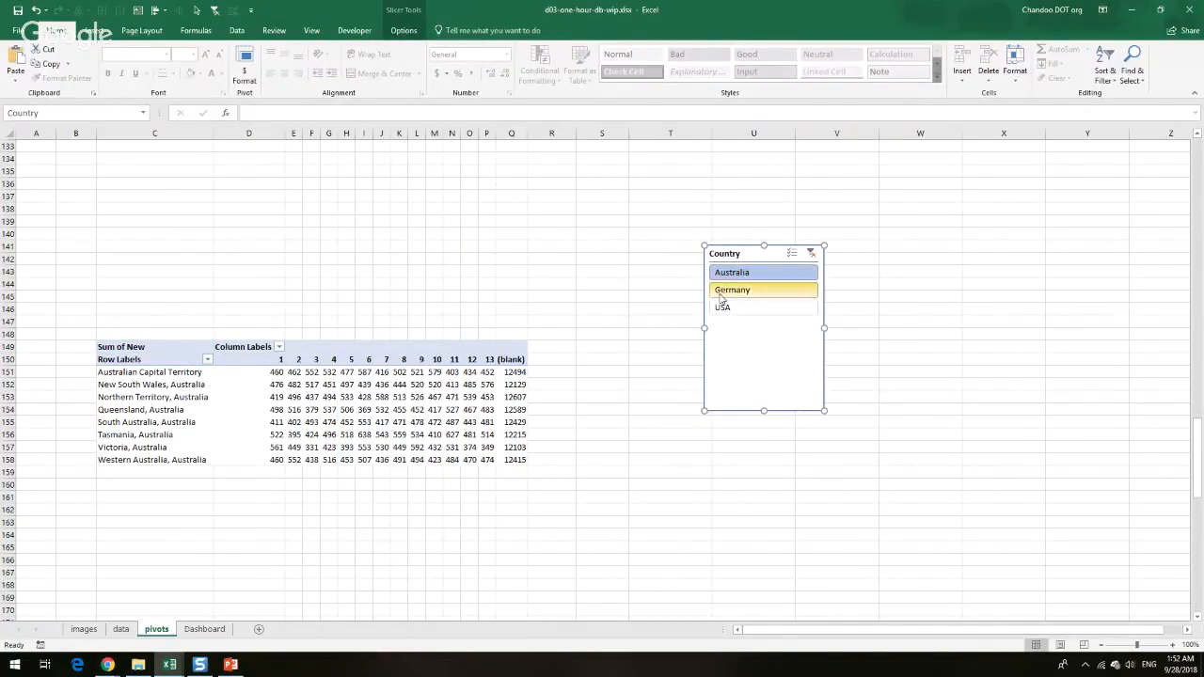
# Filter the pivot table's Week columns to show only weeks 12 and 13
pyautogui.click(279, 347)
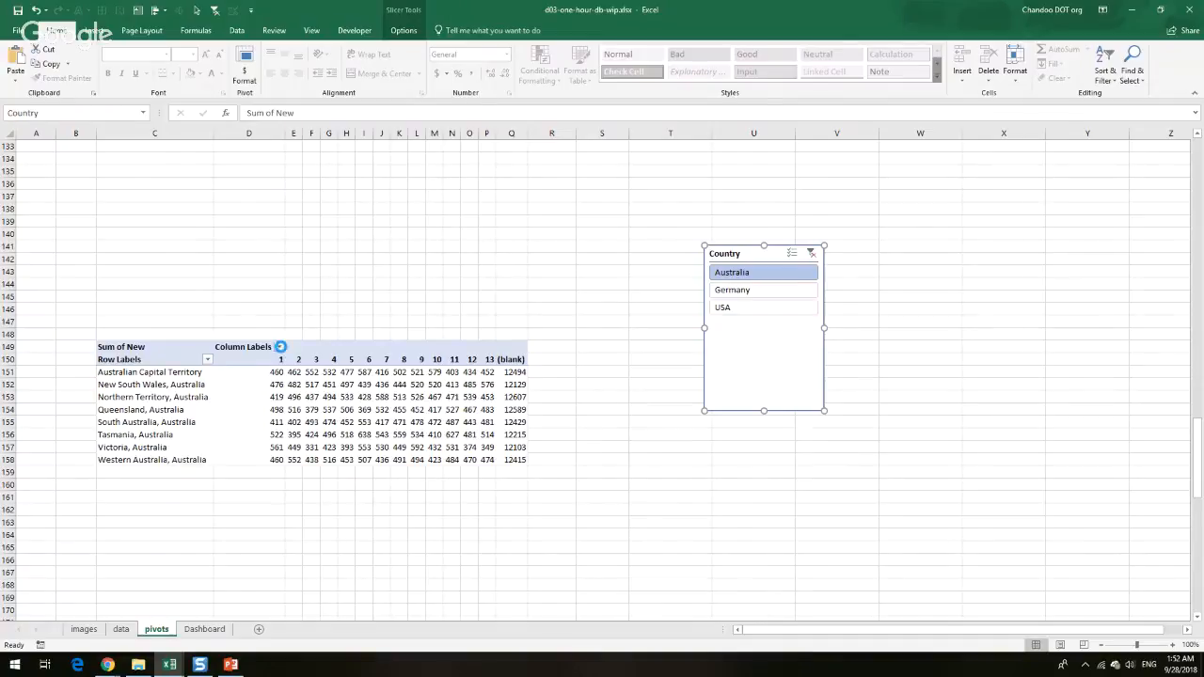
pyautogui.click(155, 469)
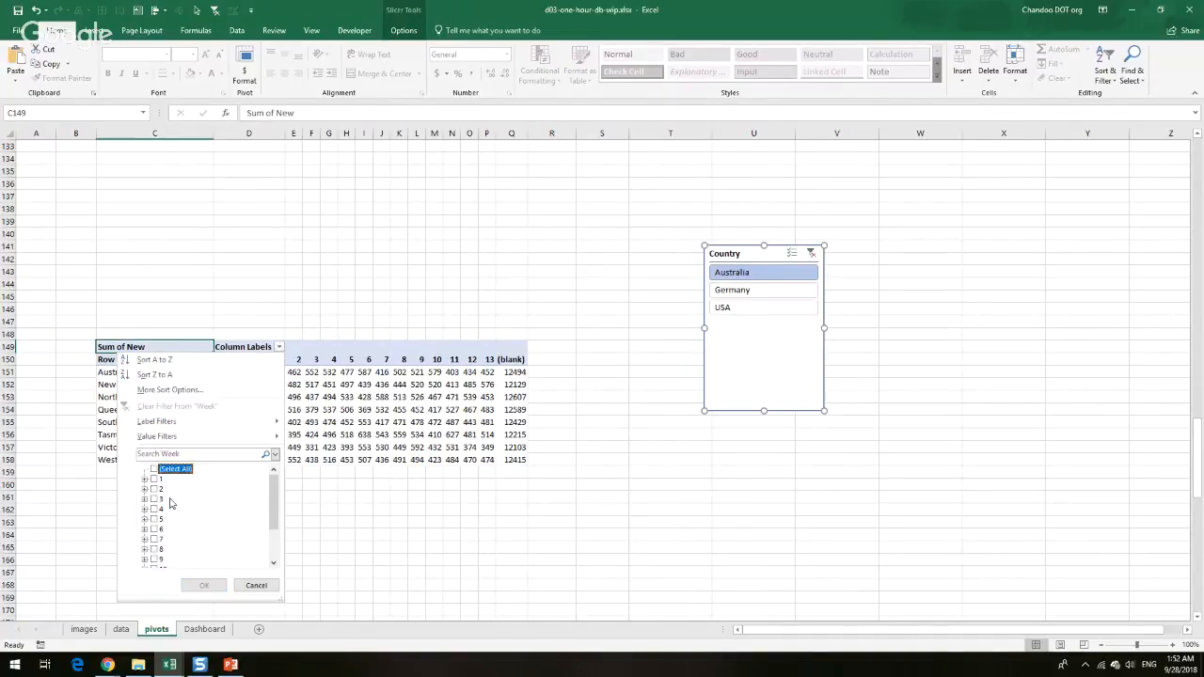
pyautogui.scroll(-2, 162, 526)
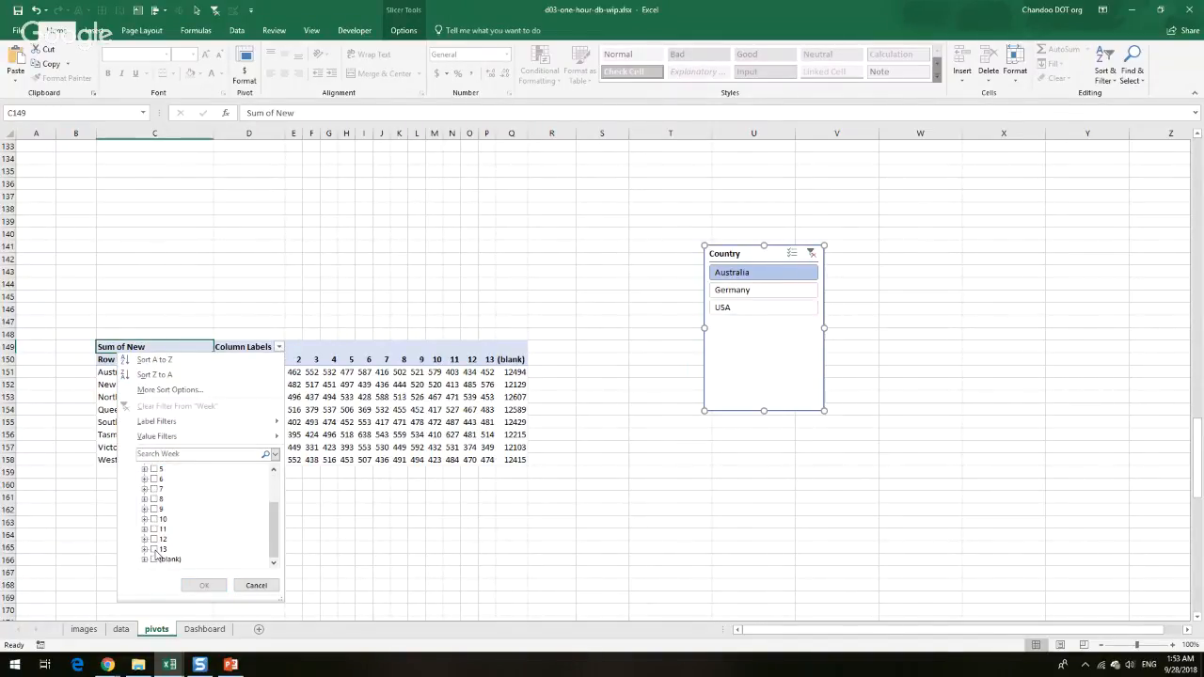
pyautogui.click(155, 549)
pyautogui.click(156, 539)
pyautogui.click(189, 582)
pyautogui.click(191, 583)
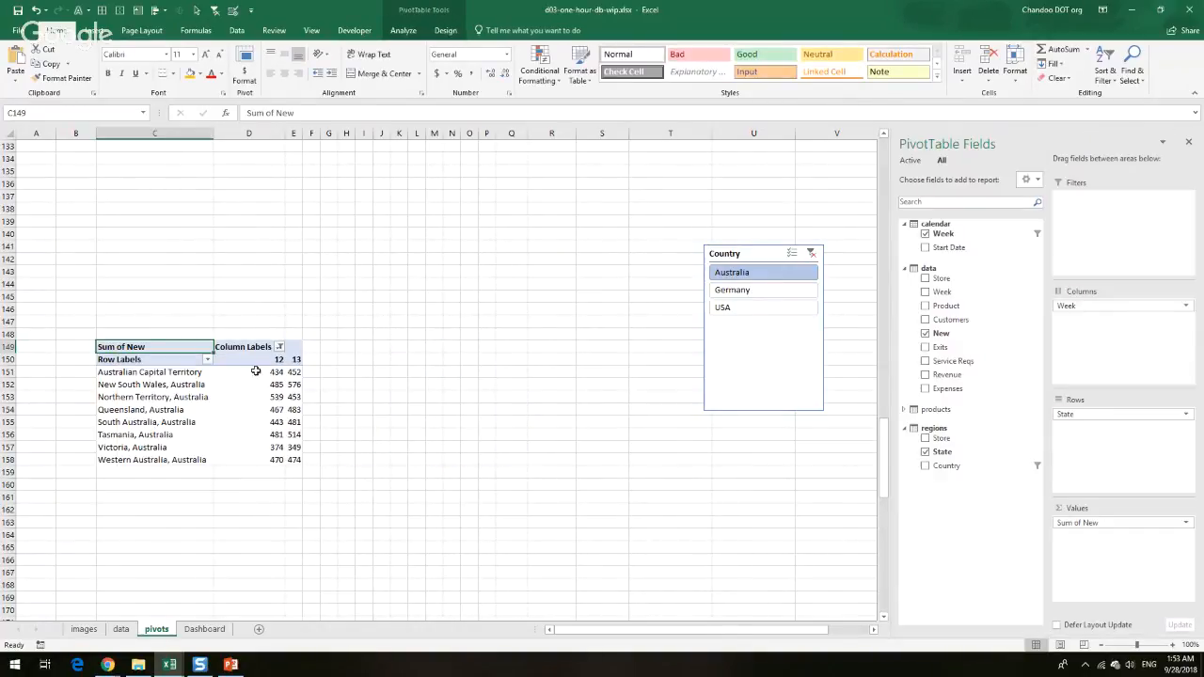
# Filter the pivot table to the USA states with the Country slicer and look over the state list
pyautogui.click(281, 373)
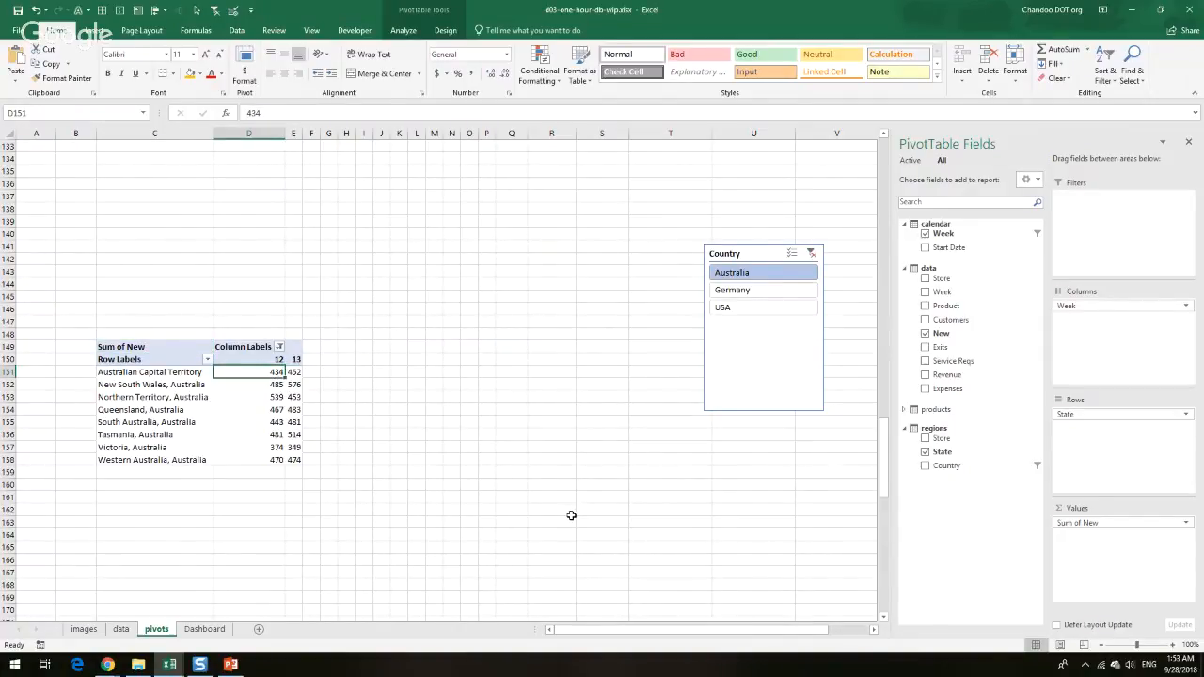
pyautogui.click(798, 292)
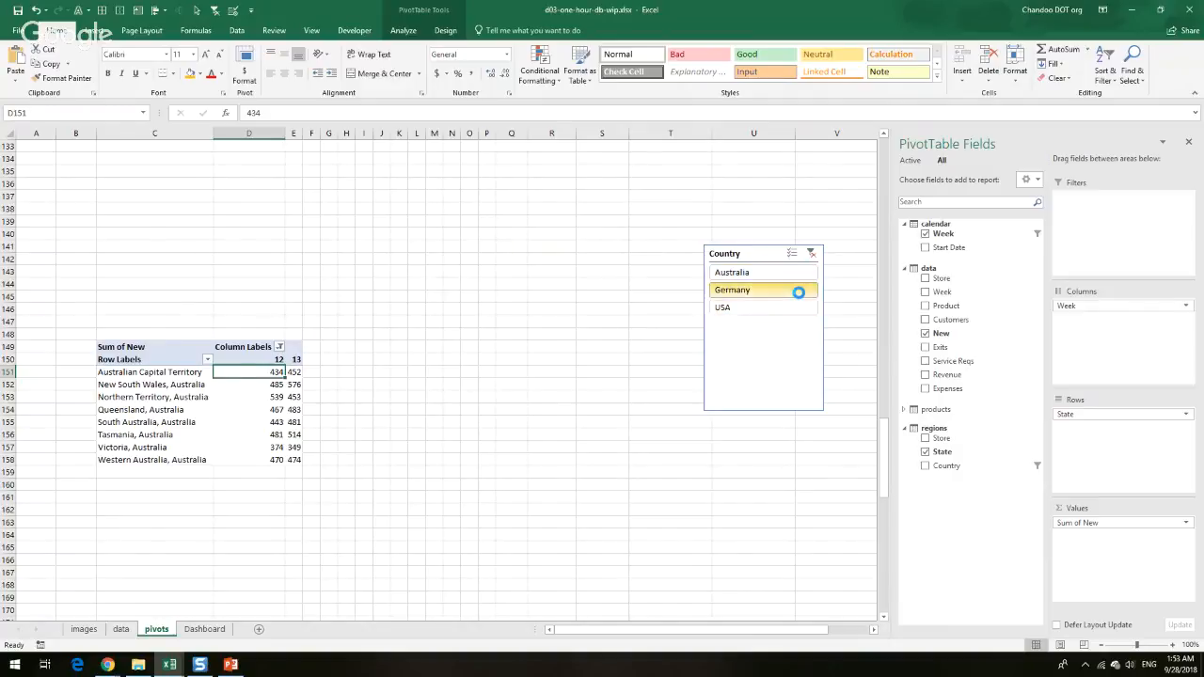
pyautogui.click(794, 308)
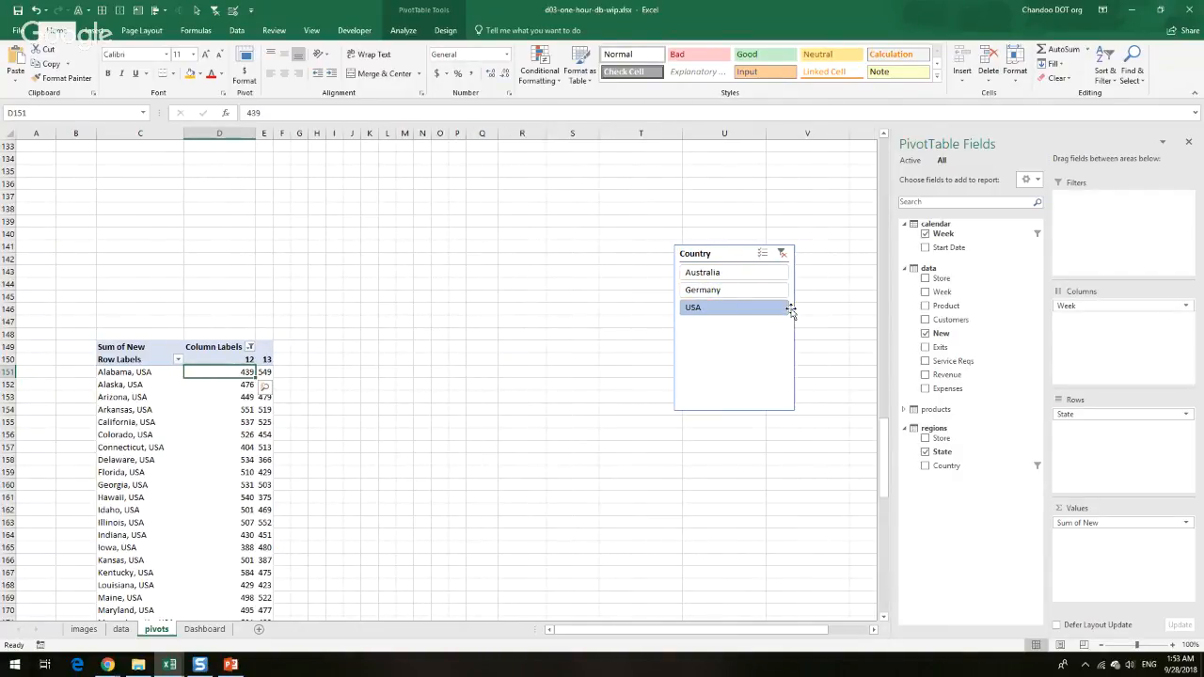
pyautogui.click(539, 483)
pyautogui.scroll(-8, 527, 479)
pyautogui.scroll(8, 524, 476)
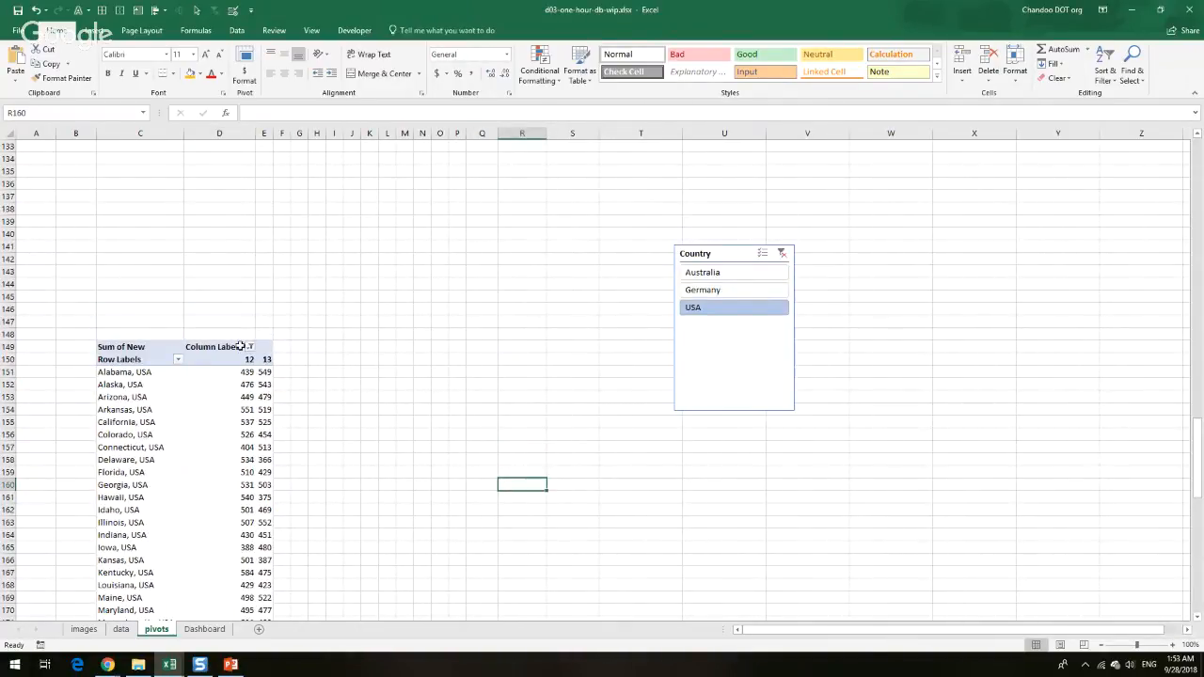
# Select the state labels and week 12 values in C150:D200 and view the available map chart types
pyautogui.moveTo(132, 362); pyautogui.dragTo(232, 586)
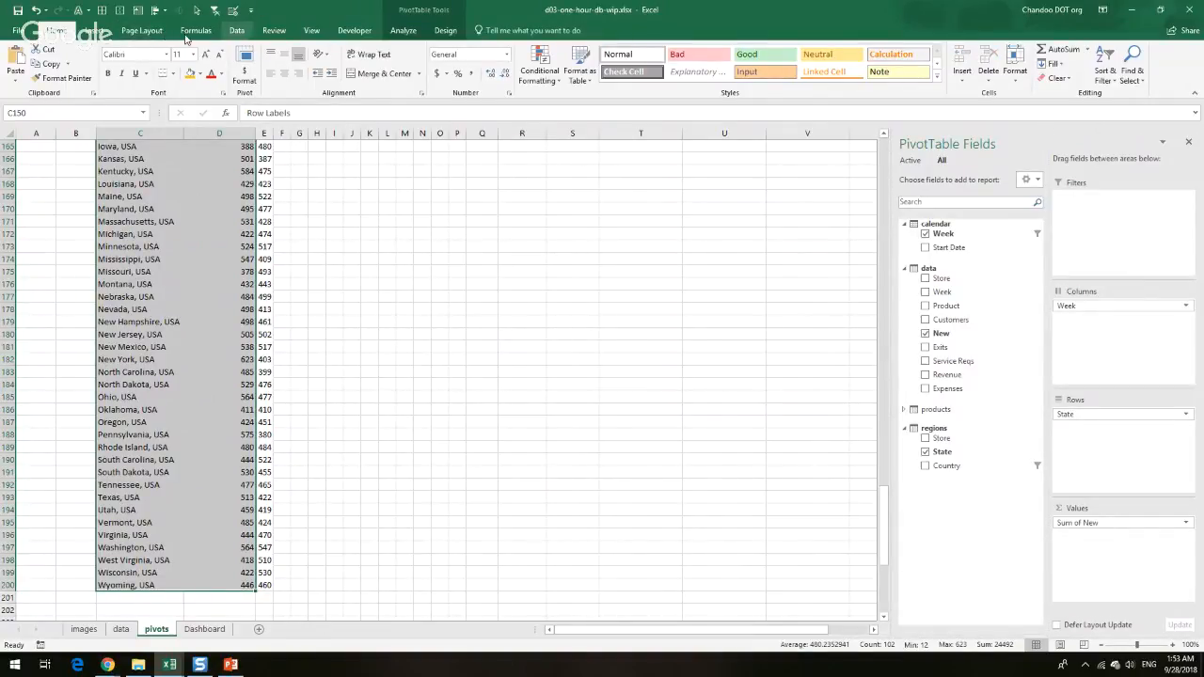
pyautogui.click(94, 30)
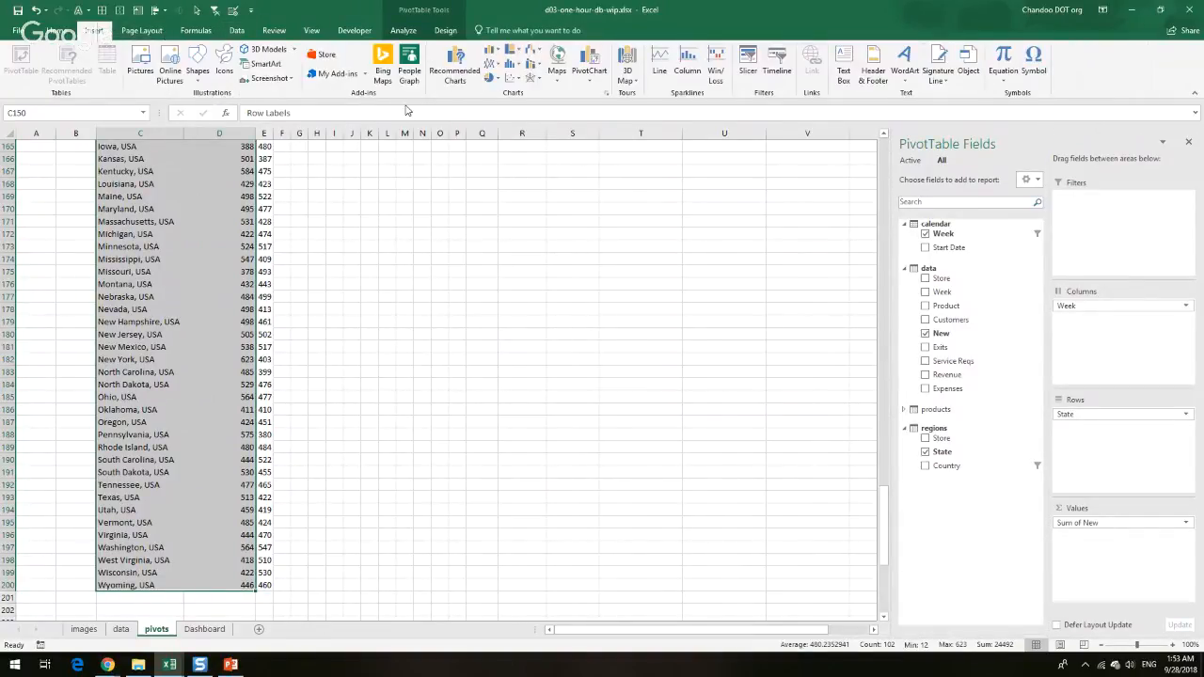
pyautogui.click(556, 73)
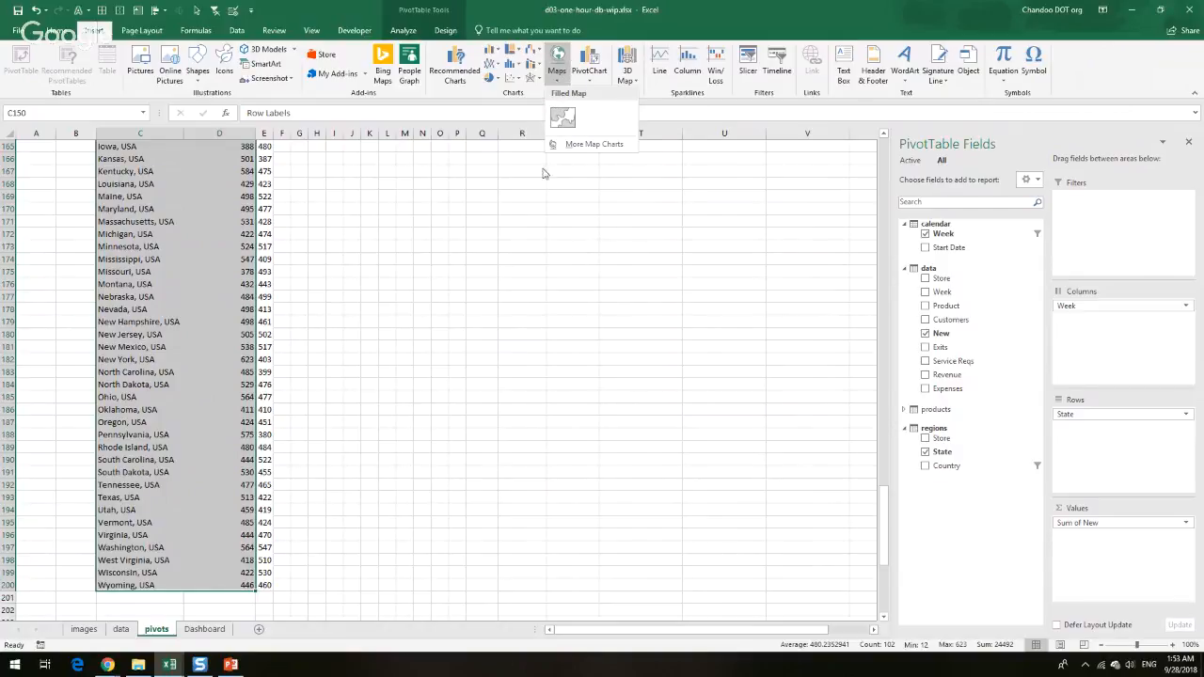
pyautogui.click(503, 252)
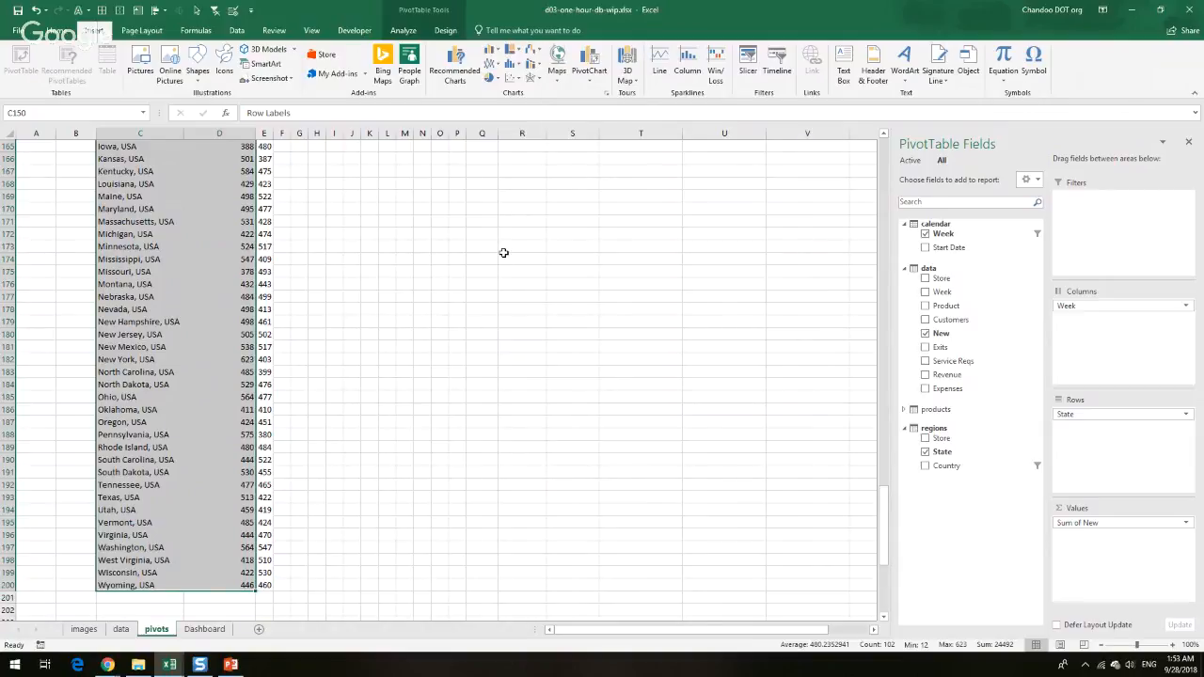
# Try to insert a filled map chart from the selected pivot table range C150:D200
pyautogui.scroll(10, 503, 252)
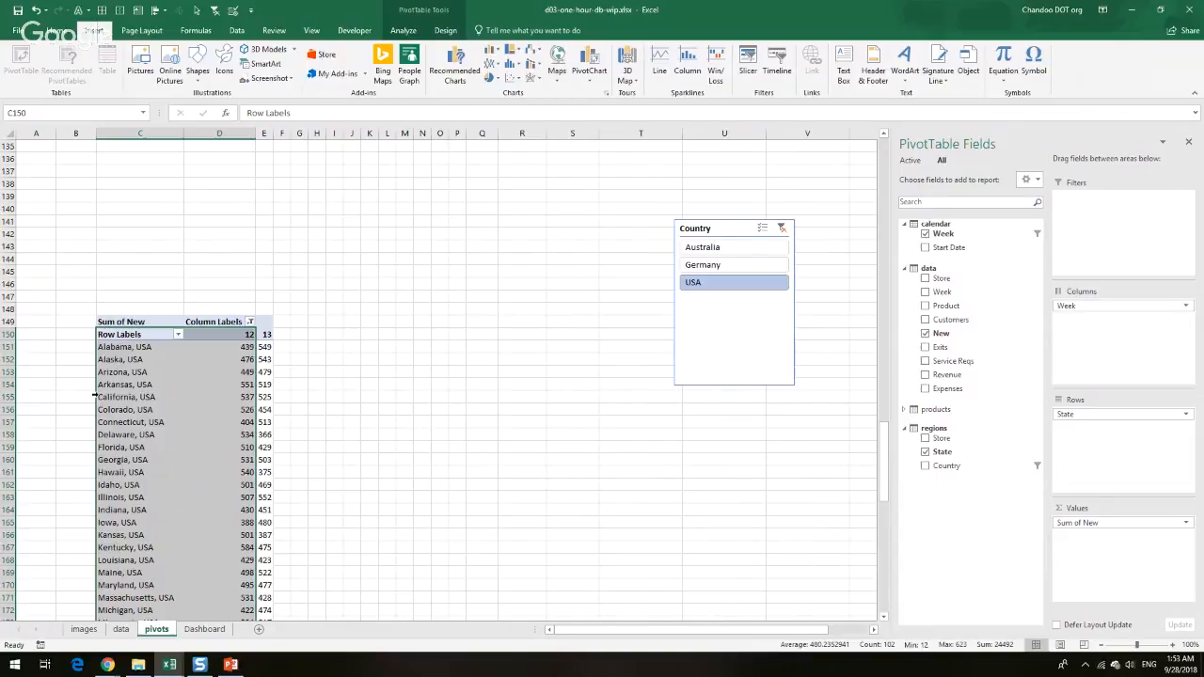
pyautogui.click(556, 74)
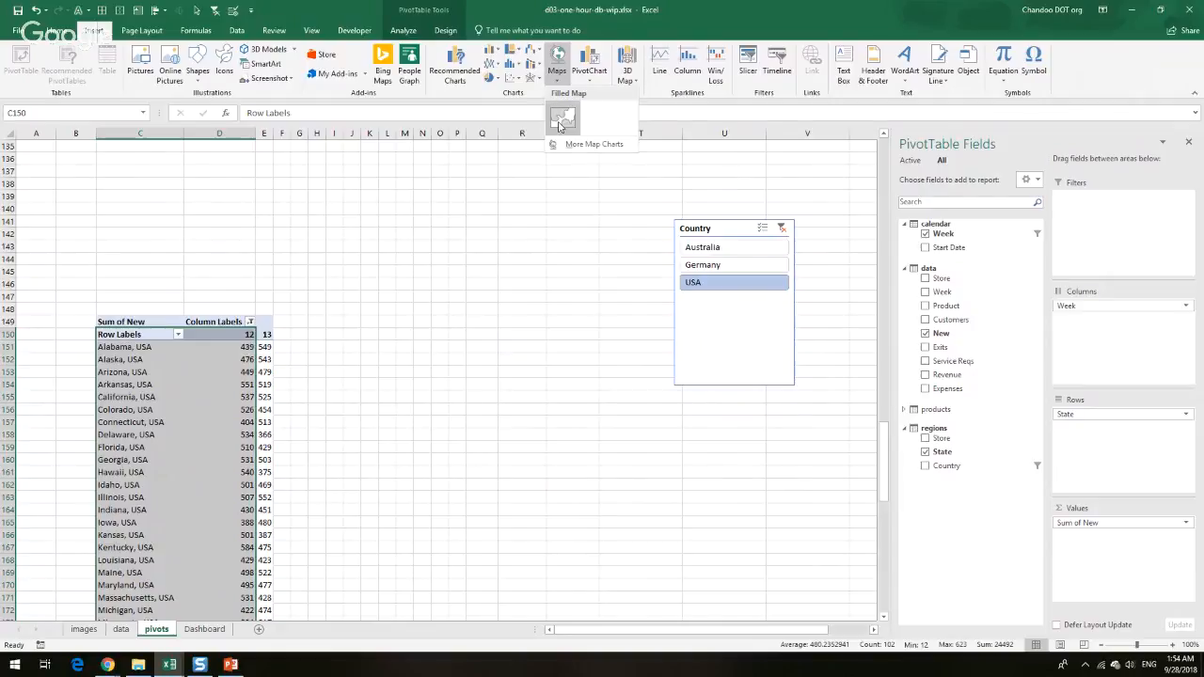
pyautogui.click(561, 121)
pyautogui.moveTo(574, 309); pyautogui.dragTo(373, 203)
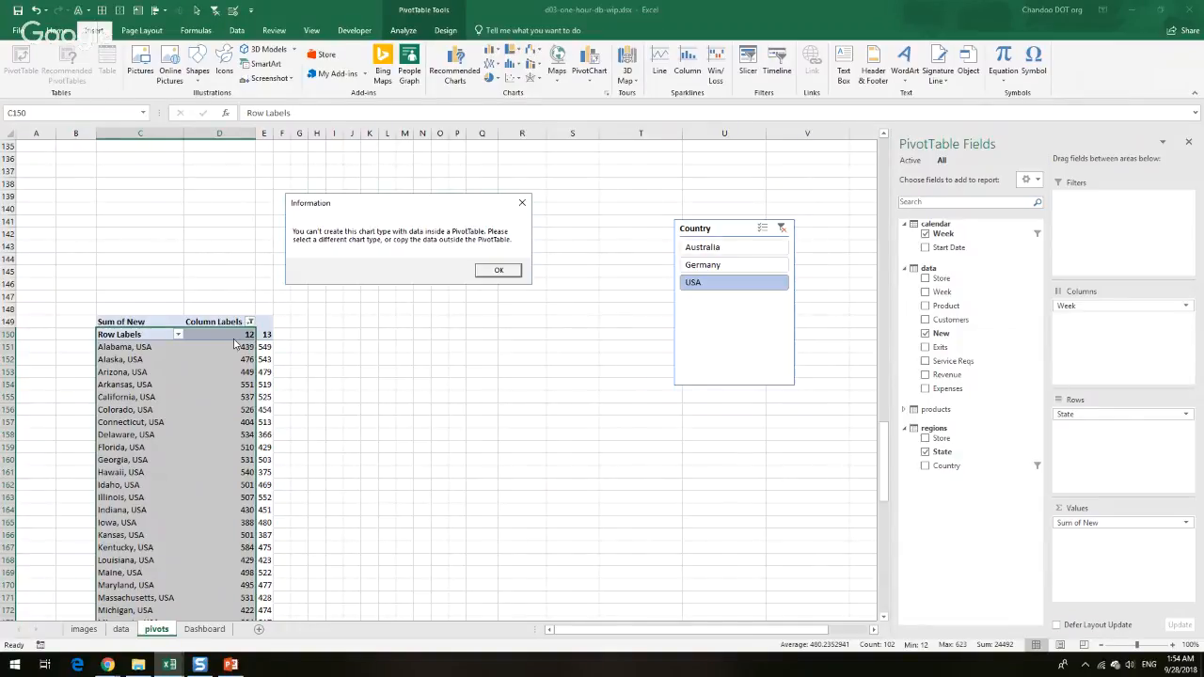
pyautogui.click(496, 272)
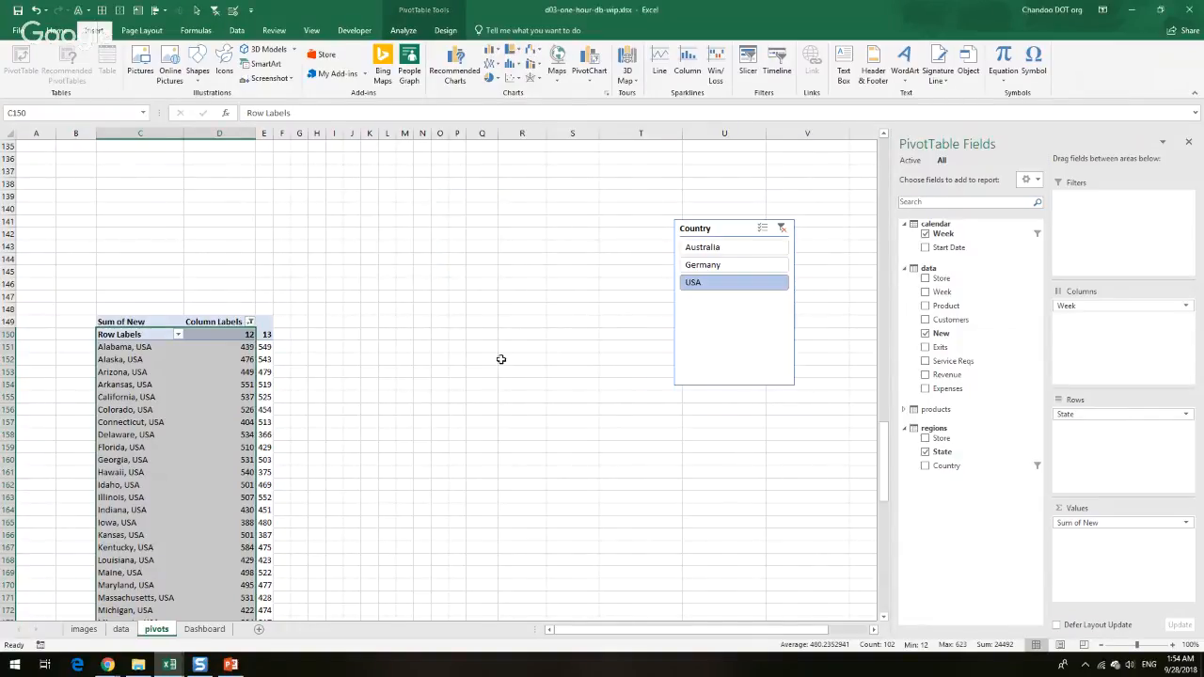
# Move the Country slicer farther from the pivot table and enter the heading "Data for chart" in T148
pyautogui.click(441, 333)
pyautogui.click(502, 331)
pyautogui.moveTo(725, 232); pyautogui.dragTo(873, 223)
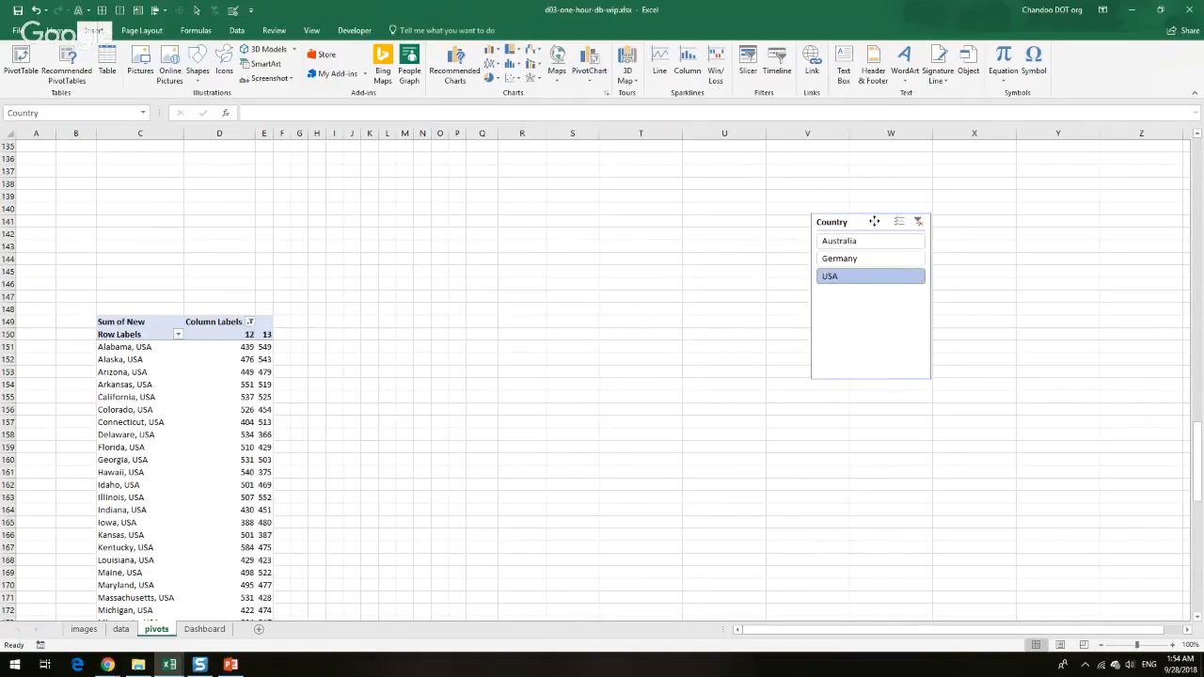
pyautogui.click(596, 327)
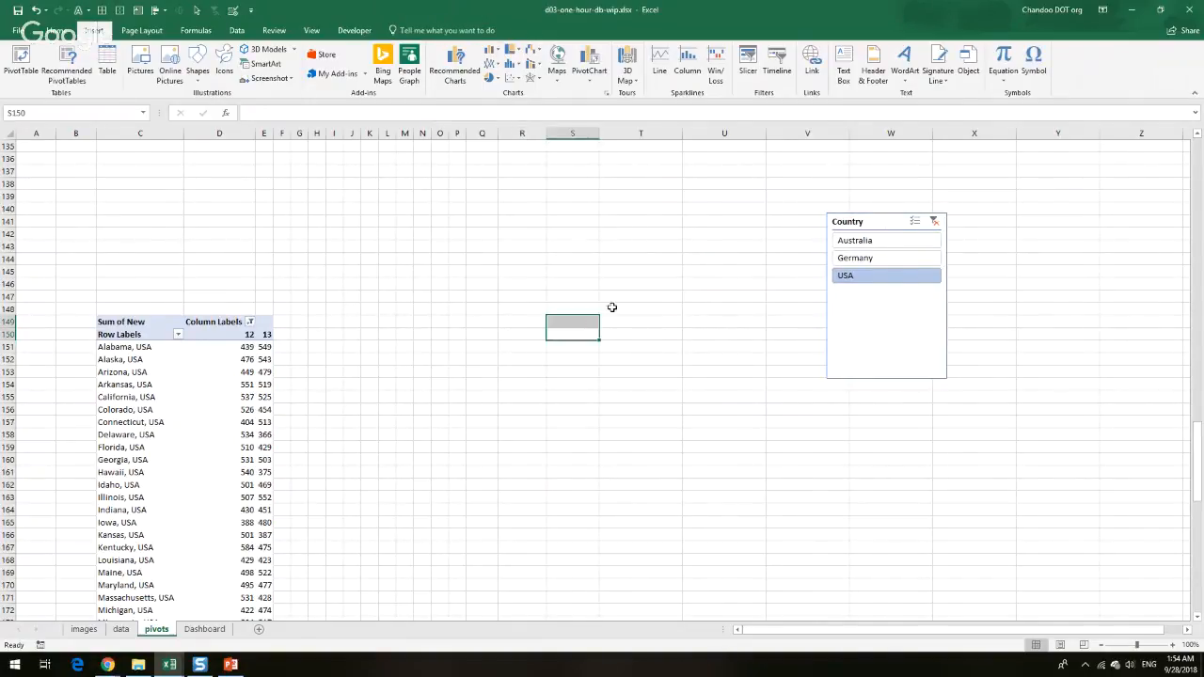
pyautogui.click(611, 308)
pyautogui.write('Data f')
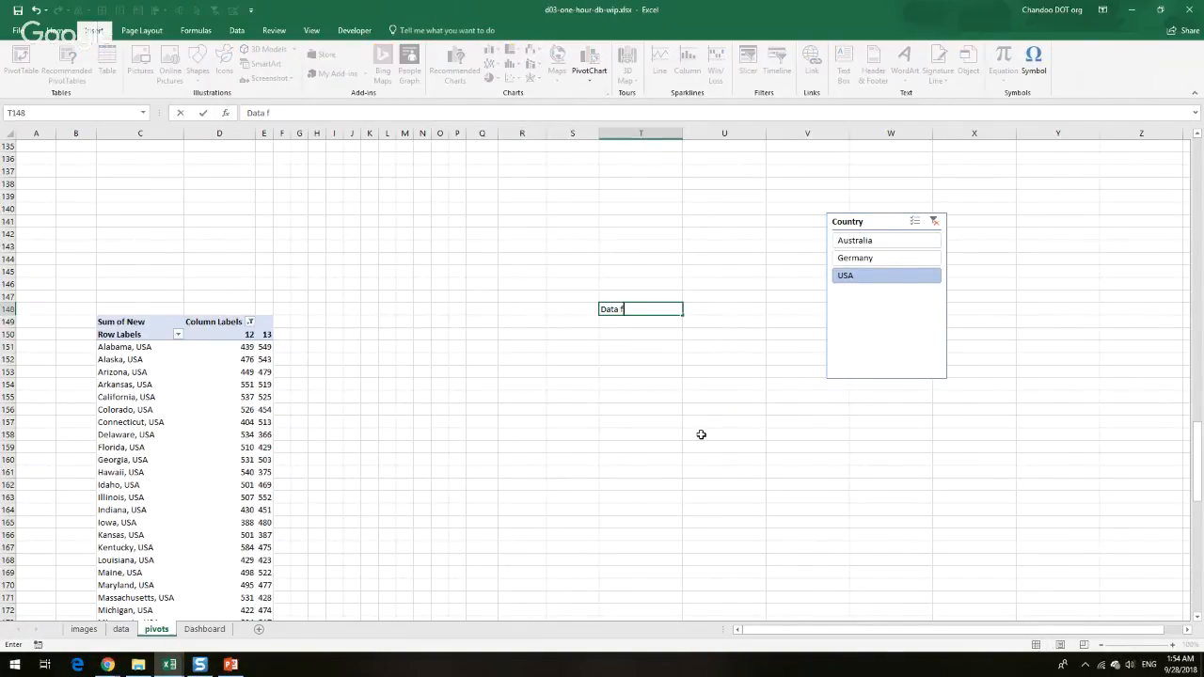
pyautogui.write('or chart')
pyautogui.press('Return')
pyautogui.press('Return')
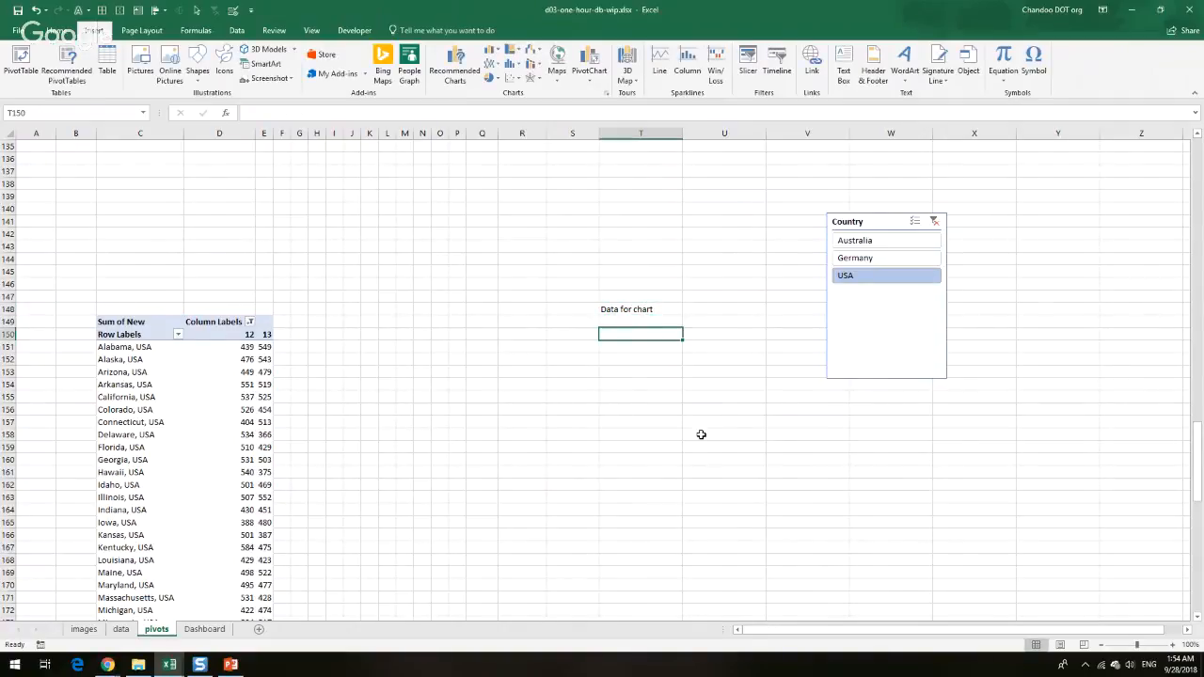
# Enter the column headers State, This week and Last week in T150:V150
pyautogui.write('State')
pyautogui.press('Tab')
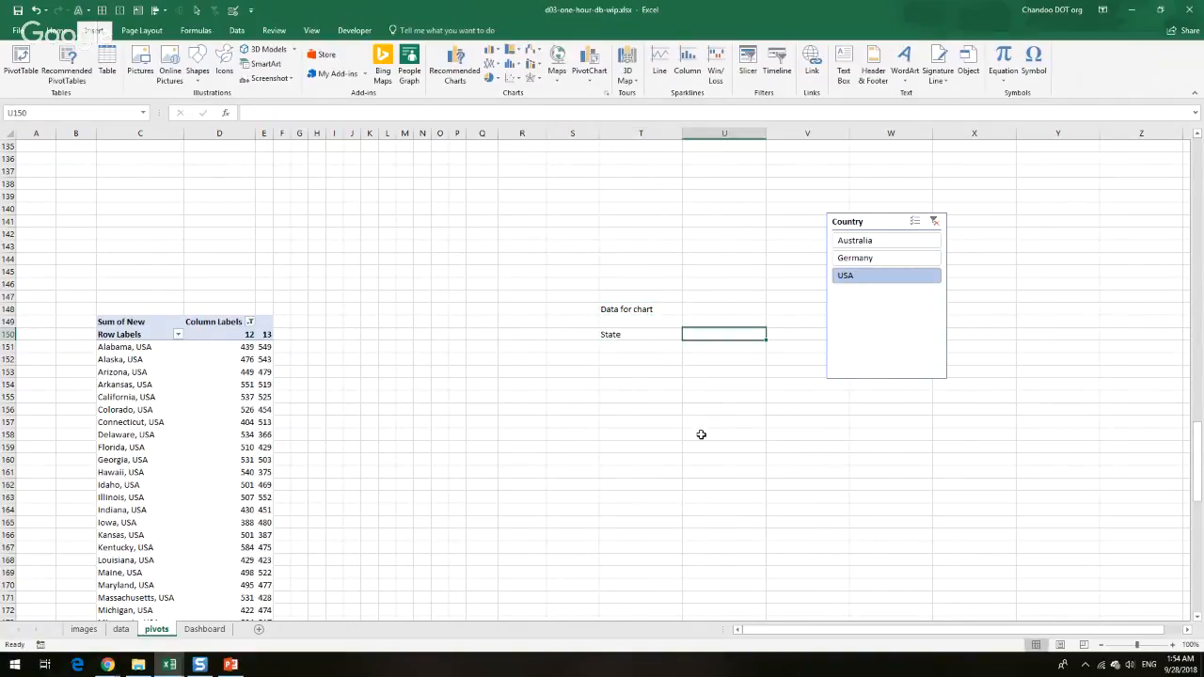
pyautogui.write('Thi')
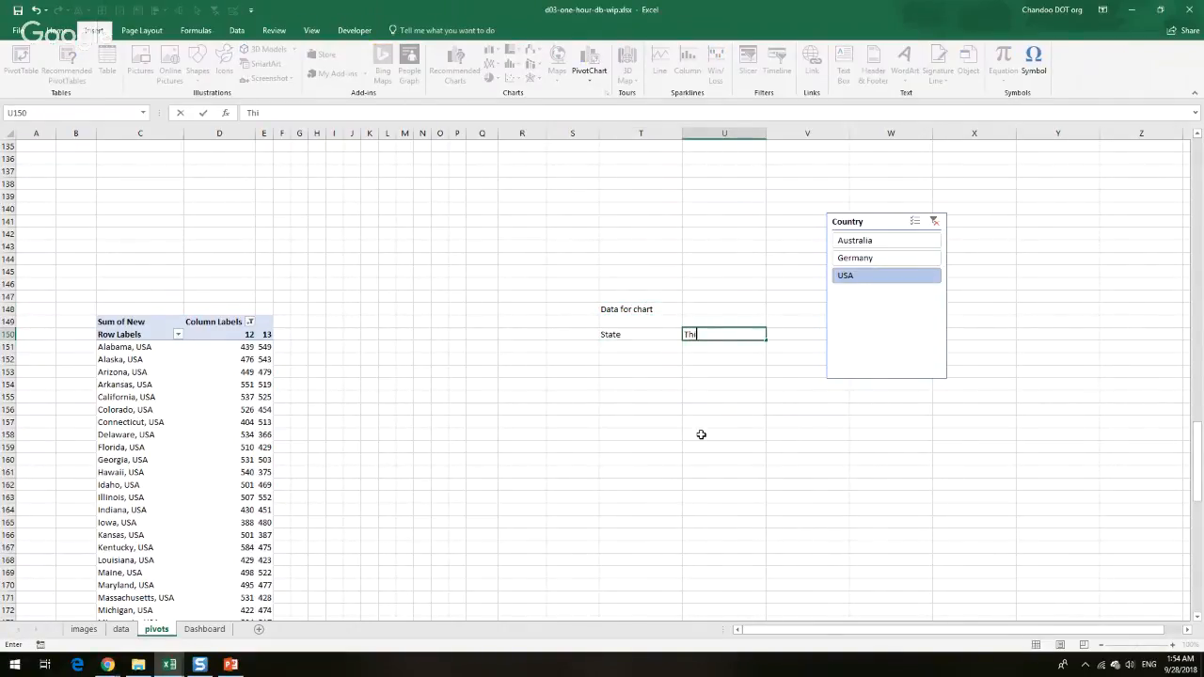
pyautogui.write('s week')
pyautogui.press('Tab')
pyautogui.write('Las')
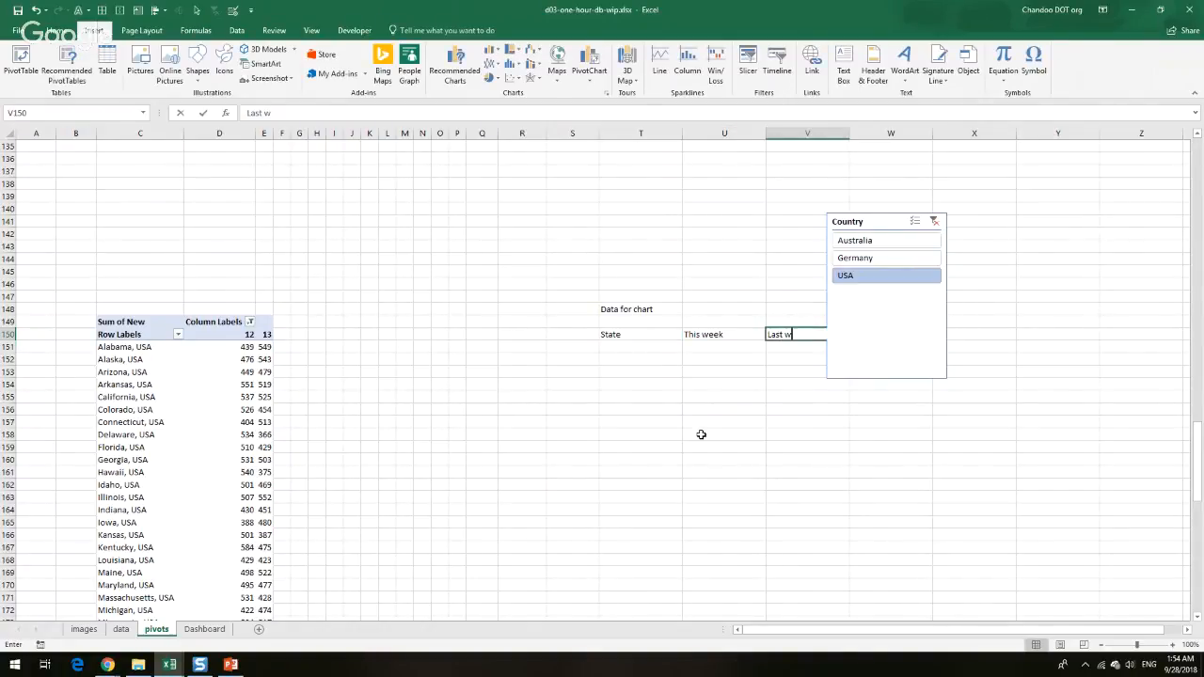
pyautogui.write('t week')
pyautogui.press('Return')
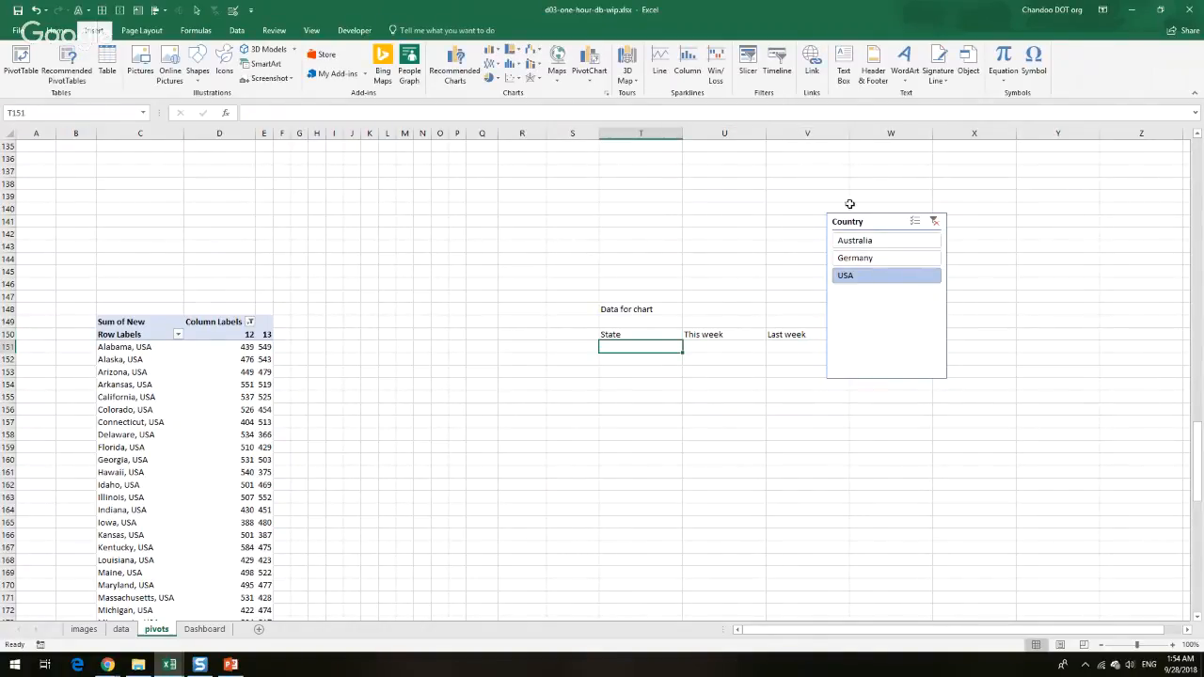
# Move the Country slicer clear of the Last week column and link T151 to the pivot table's first state label in C151
pyautogui.moveTo(849, 216); pyautogui.dragTo(989, 213)
pyautogui.click(628, 349)
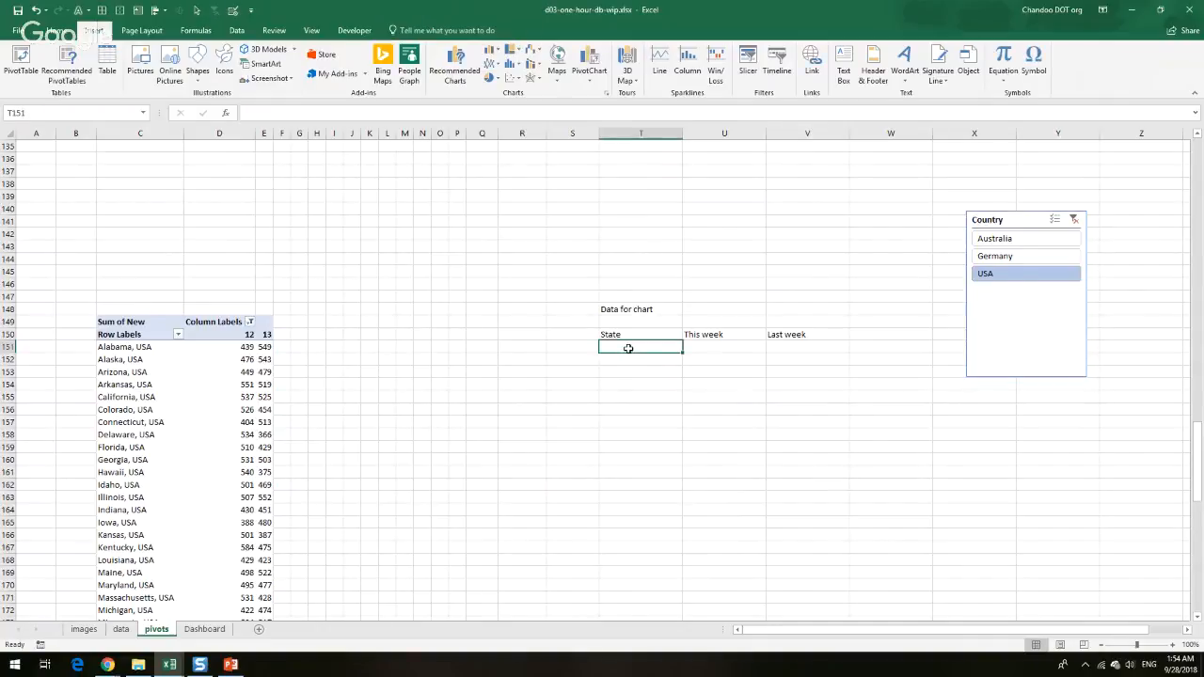
pyautogui.write('=')
pyautogui.click(139, 344)
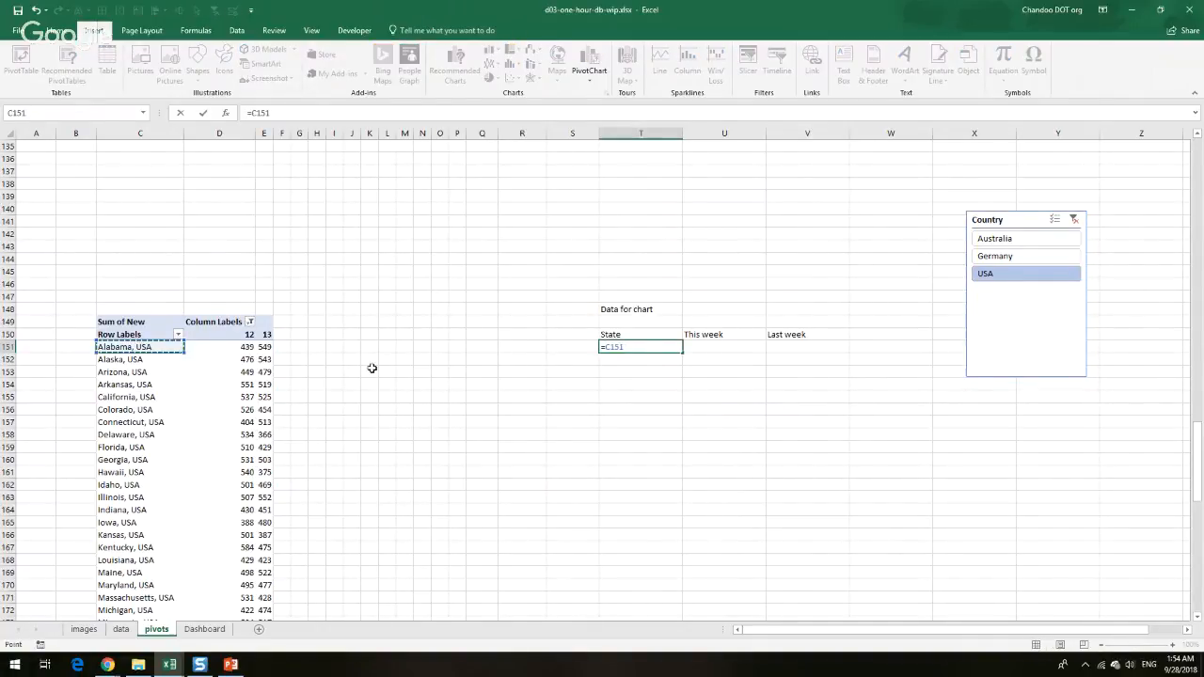
pyautogui.press('Return')
# Link U151 to week 13's E151 and V151 to week 12's D151, and fill the T151:V151 formulas down to row 200
pyautogui.click(705, 345)
pyautogui.write('=')
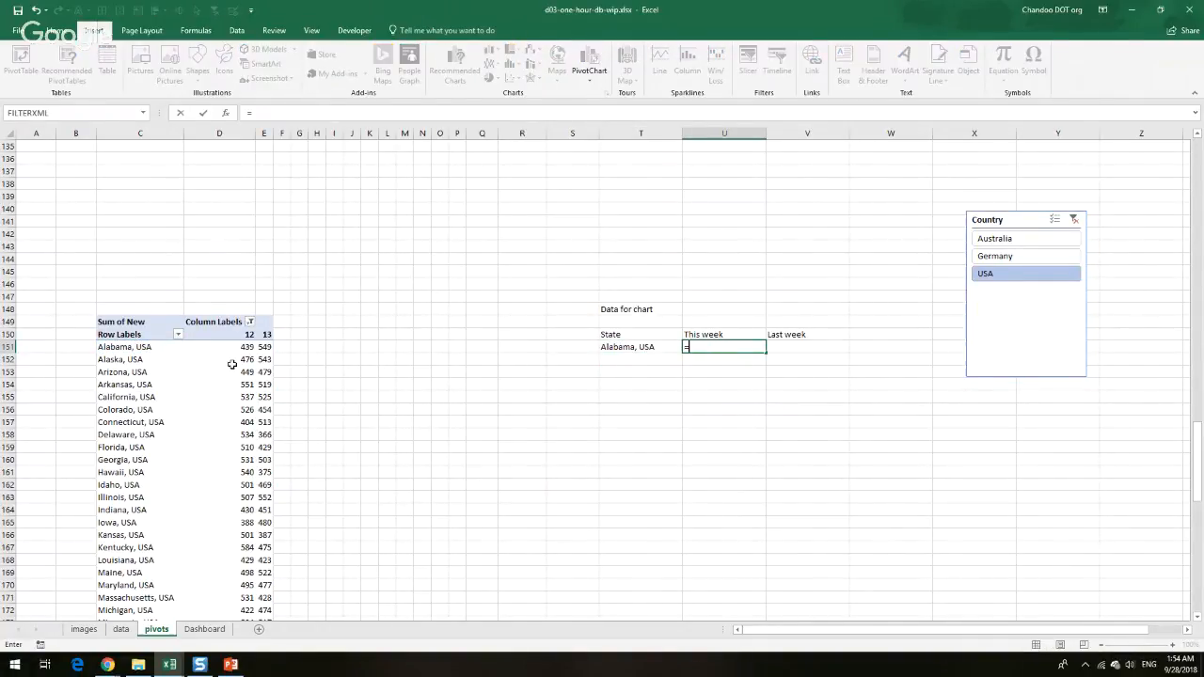
pyautogui.click(266, 347)
pyautogui.press('Return')
pyautogui.click(794, 348)
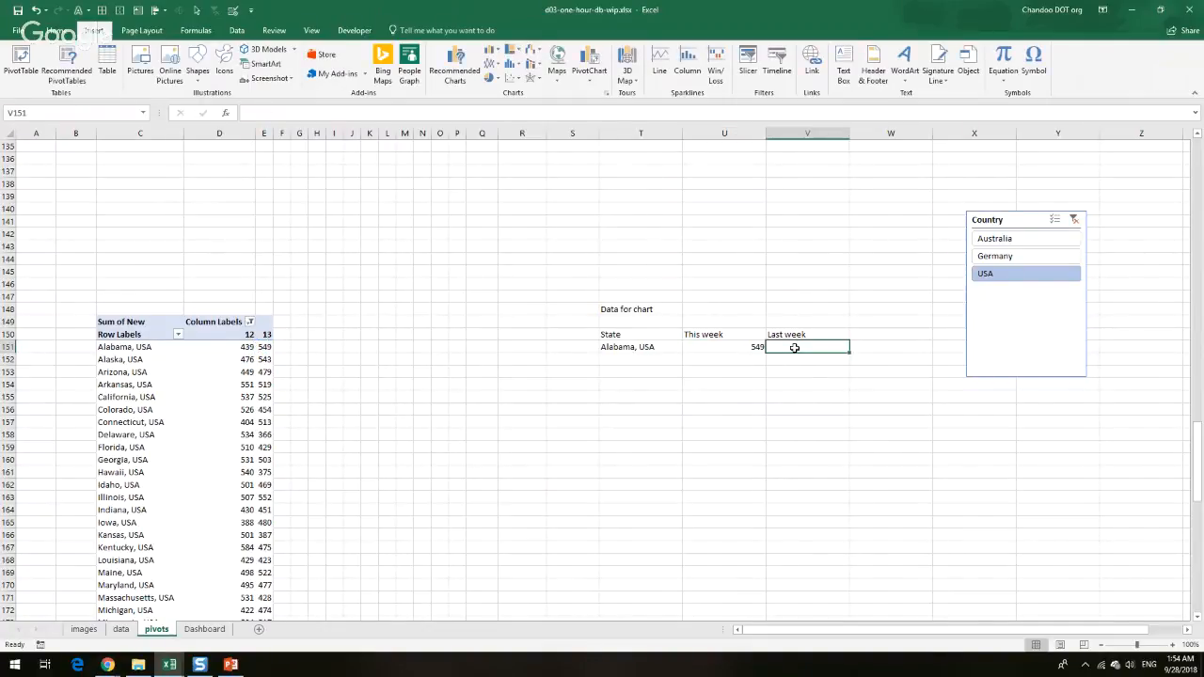
pyautogui.write('=')
pyautogui.click(247, 347)
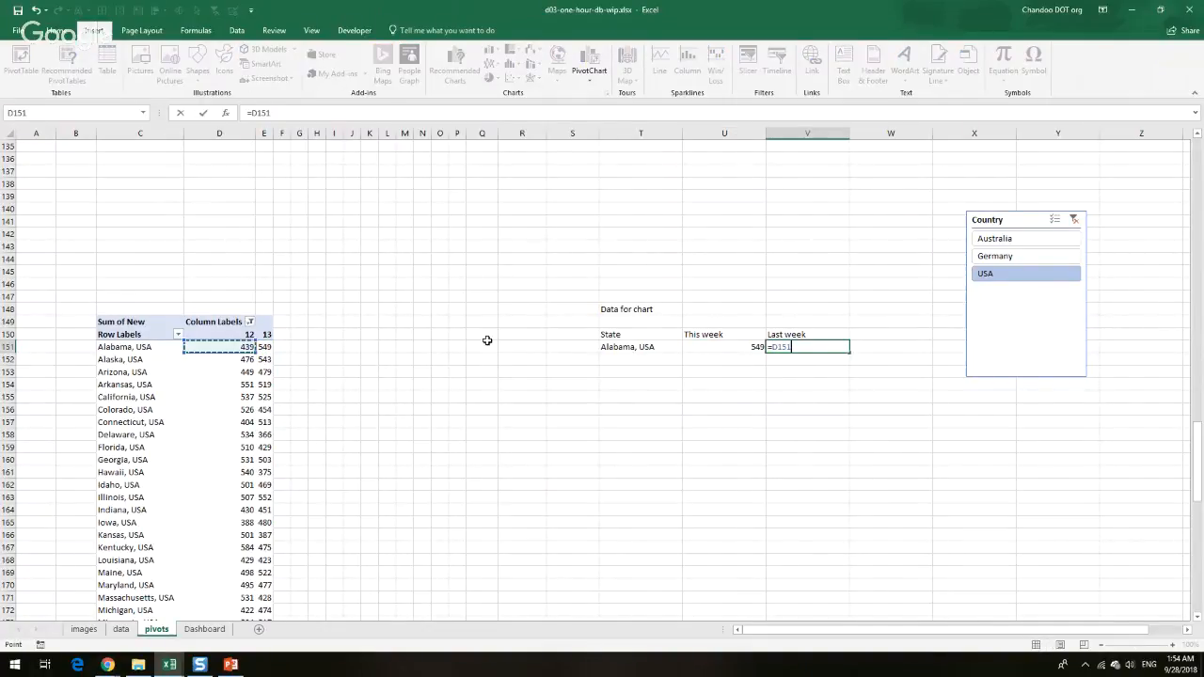
pyautogui.press('Return')
pyautogui.moveTo(611, 350); pyautogui.dragTo(812, 491)
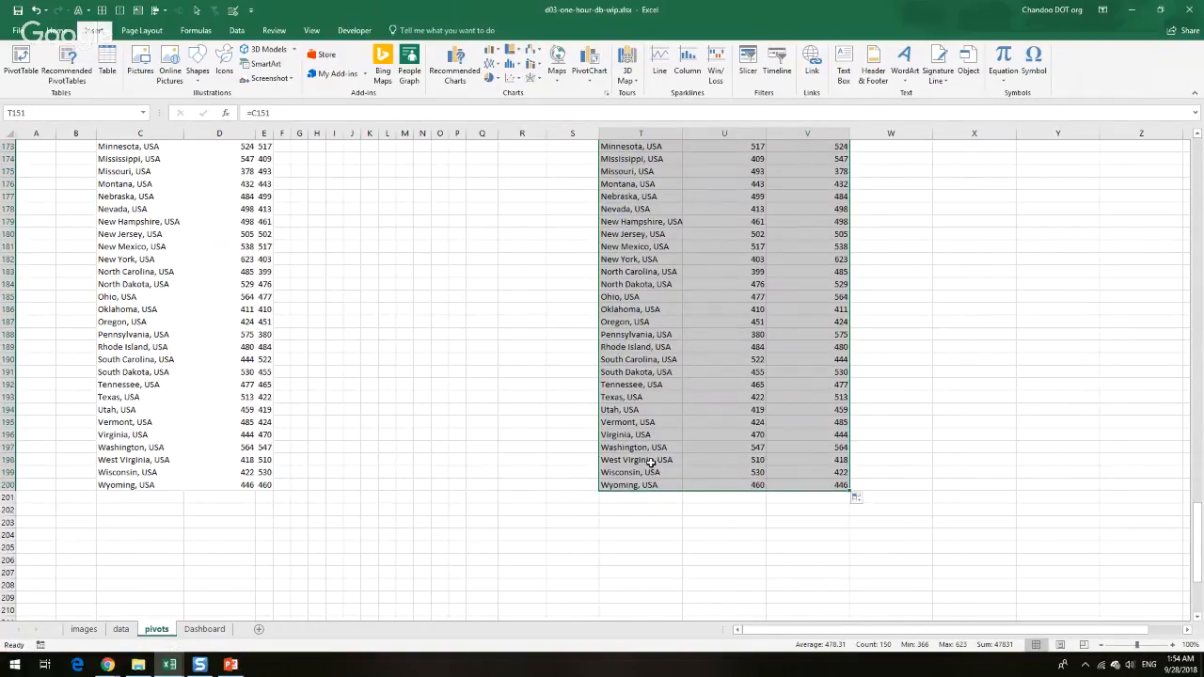
pyautogui.scroll(12, 650, 462)
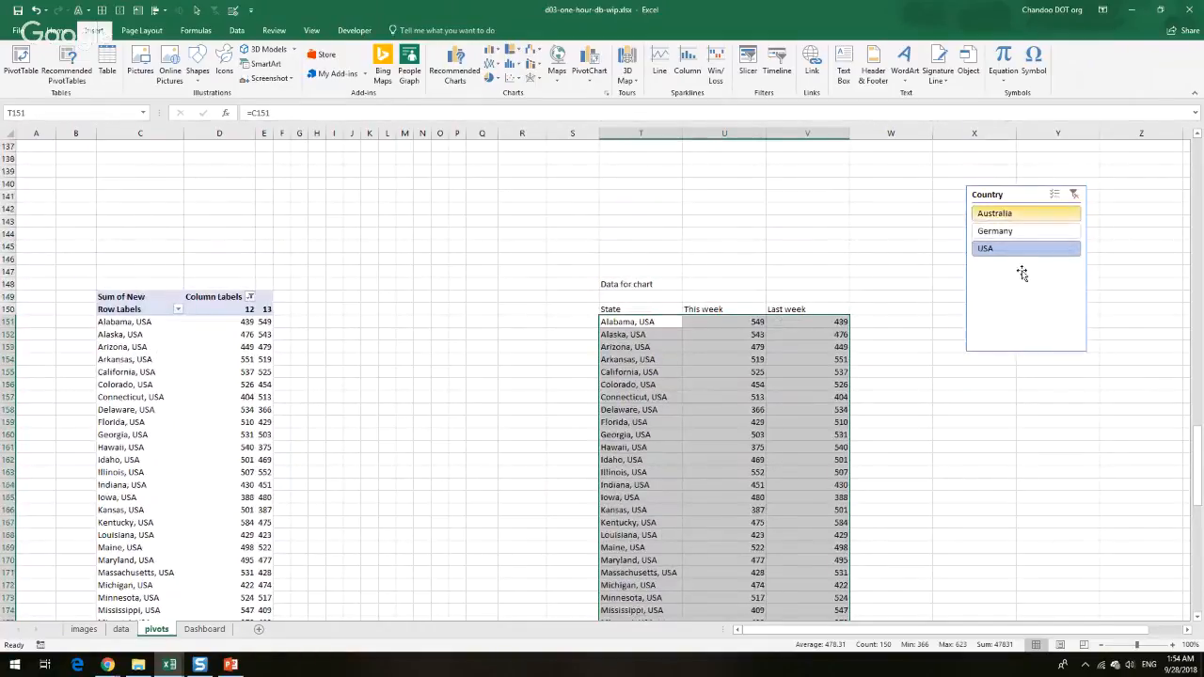
# Switch the Country slicer to Germany and then to Australia, checking the chart data formulas below the last state
pyautogui.click(1004, 235)
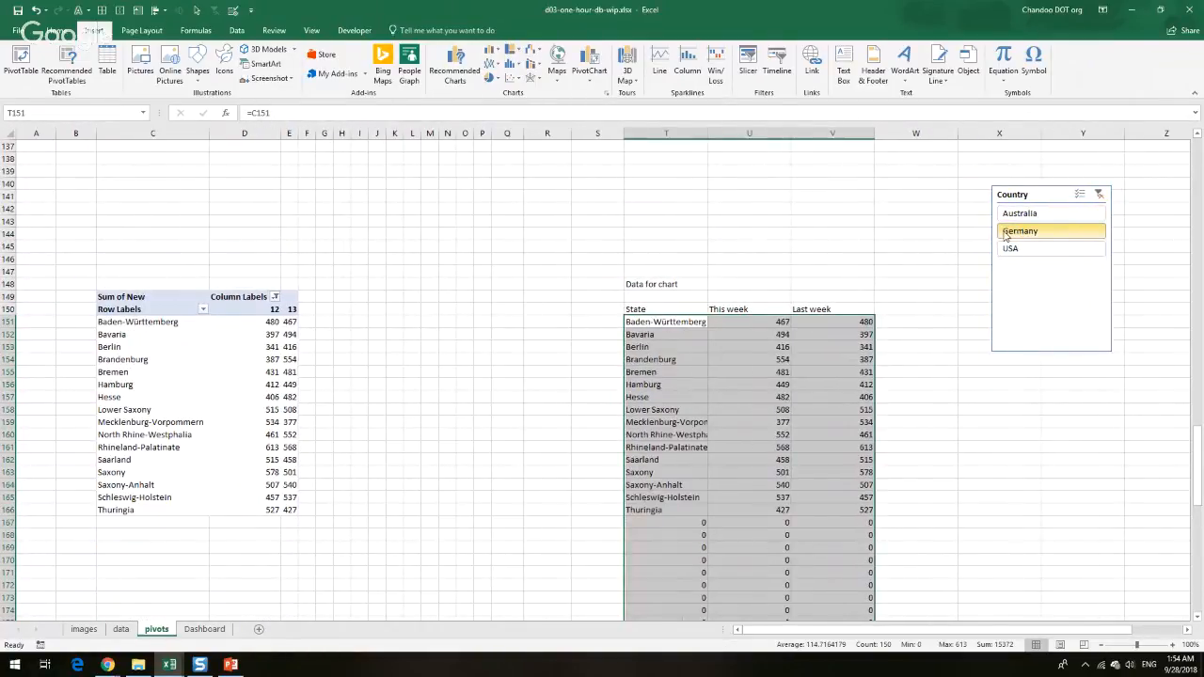
pyautogui.click(1013, 215)
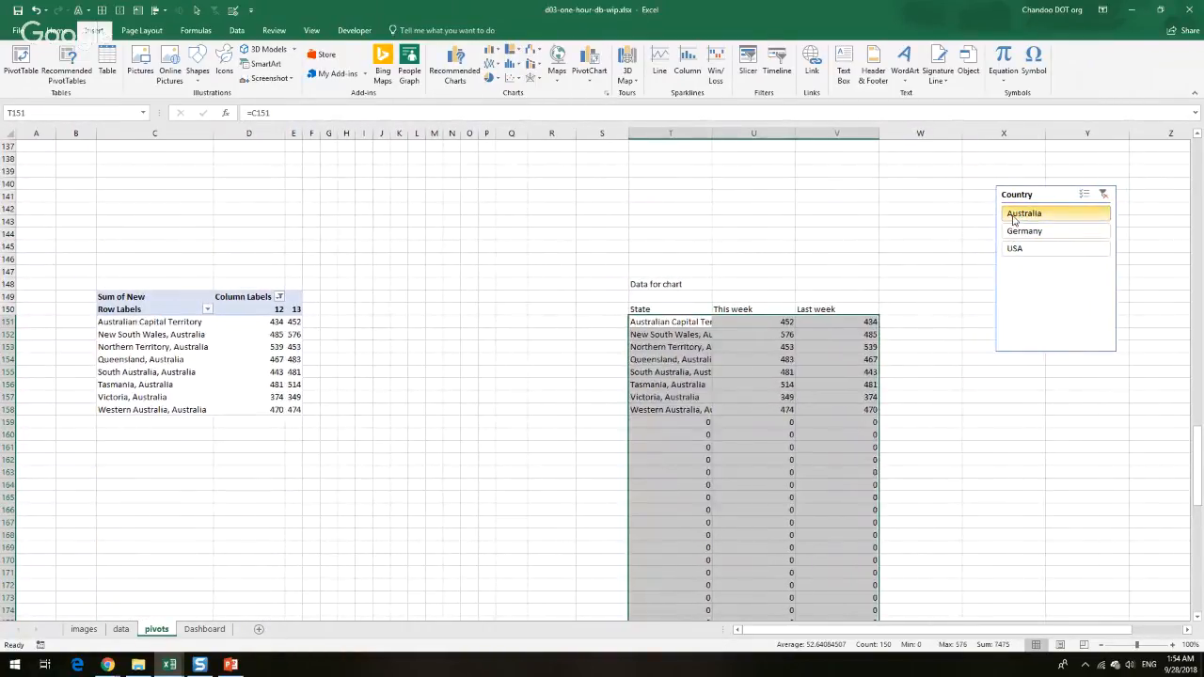
pyautogui.scroll(-8, 780, 456)
pyautogui.scroll(9, 769, 462)
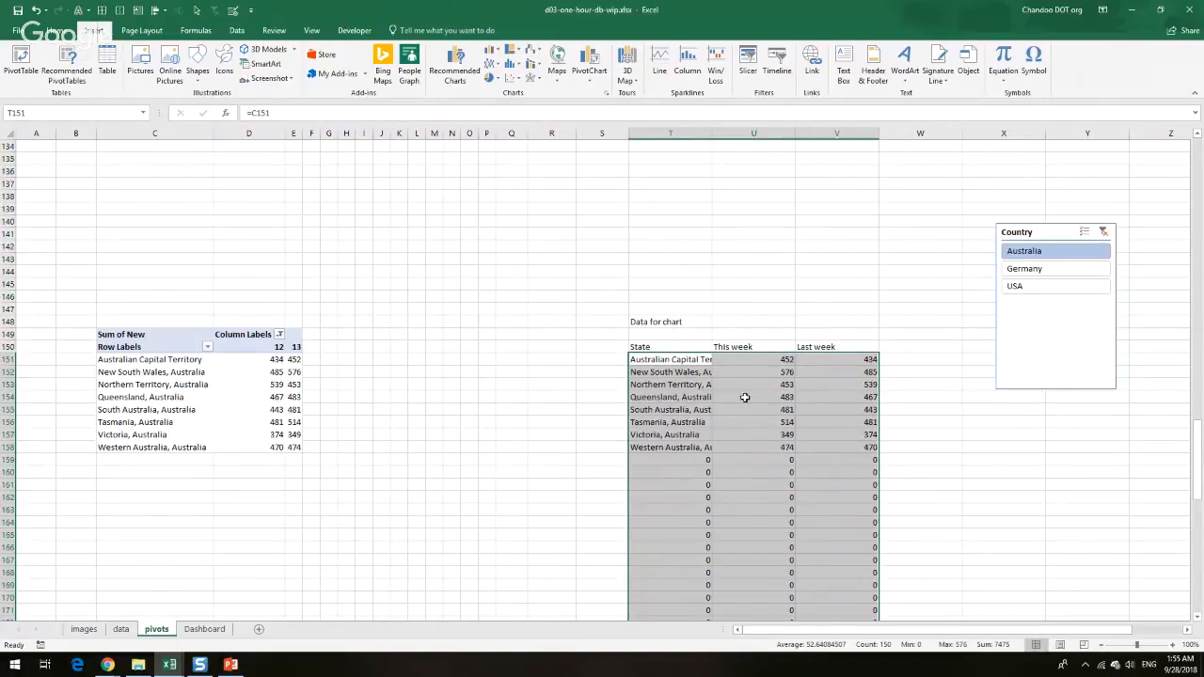
pyautogui.click(789, 460)
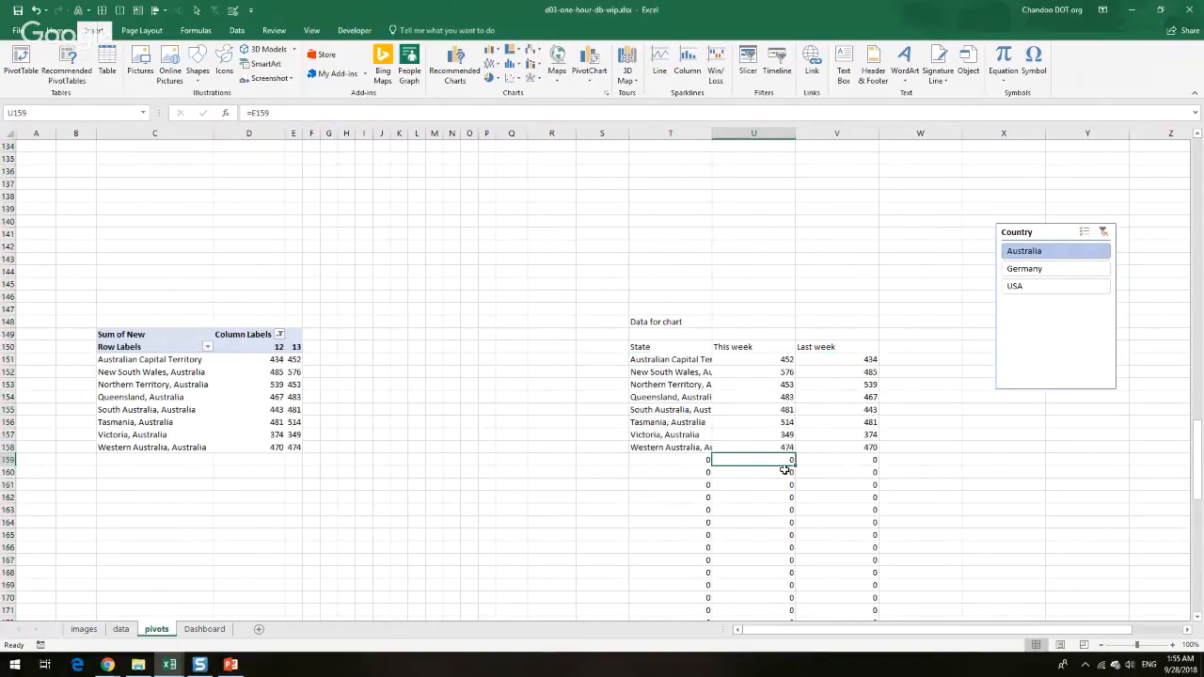
pyautogui.click(696, 461)
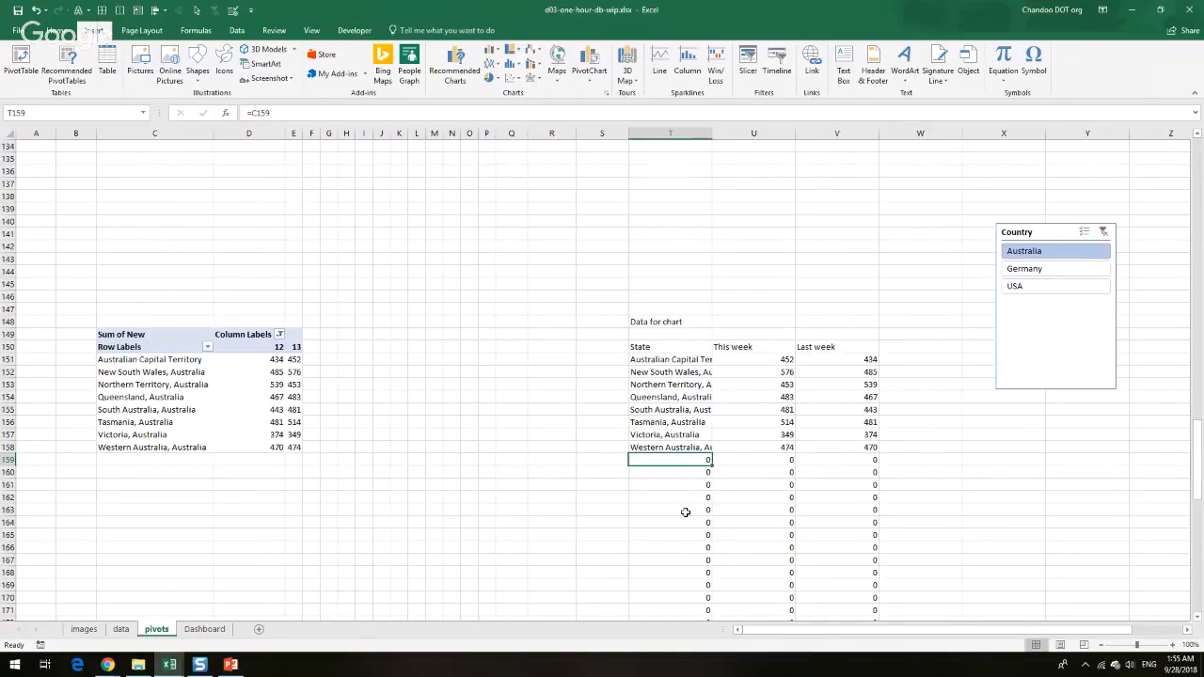
# Change the State formula in T151 to =IF(C151=0,"",C151) so that empty rows stay blank
pyautogui.scroll(2, 685, 512)
pyautogui.click(707, 434)
pyautogui.press('F2')
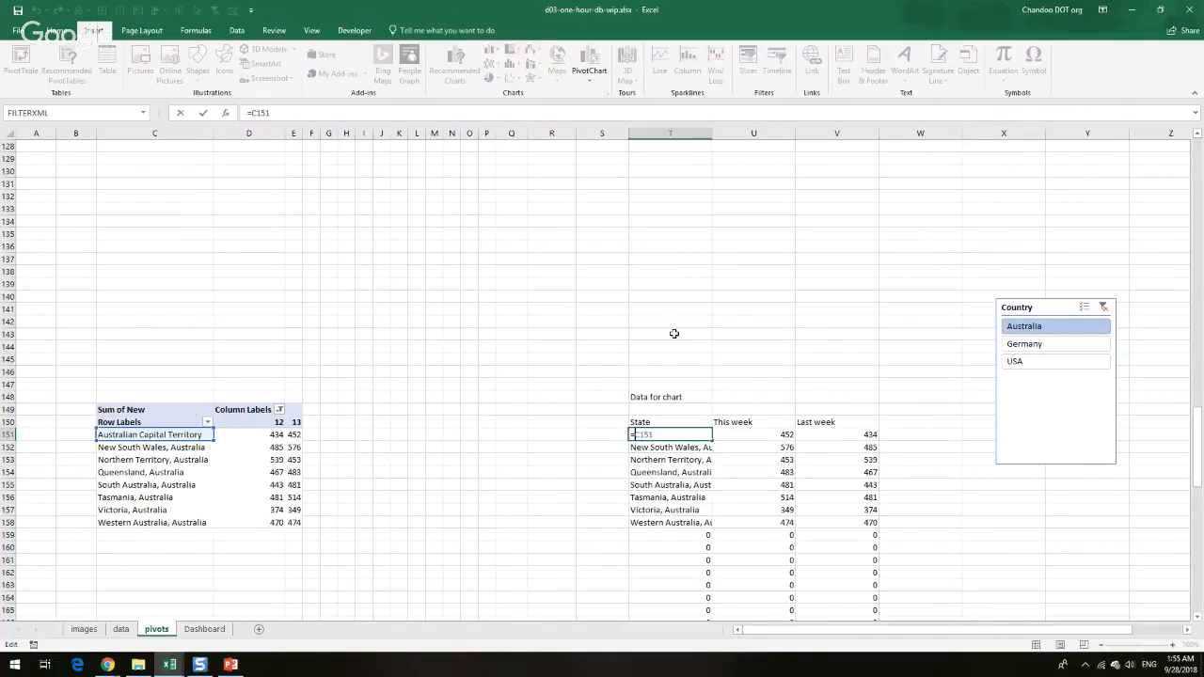
pyautogui.write('IF(')
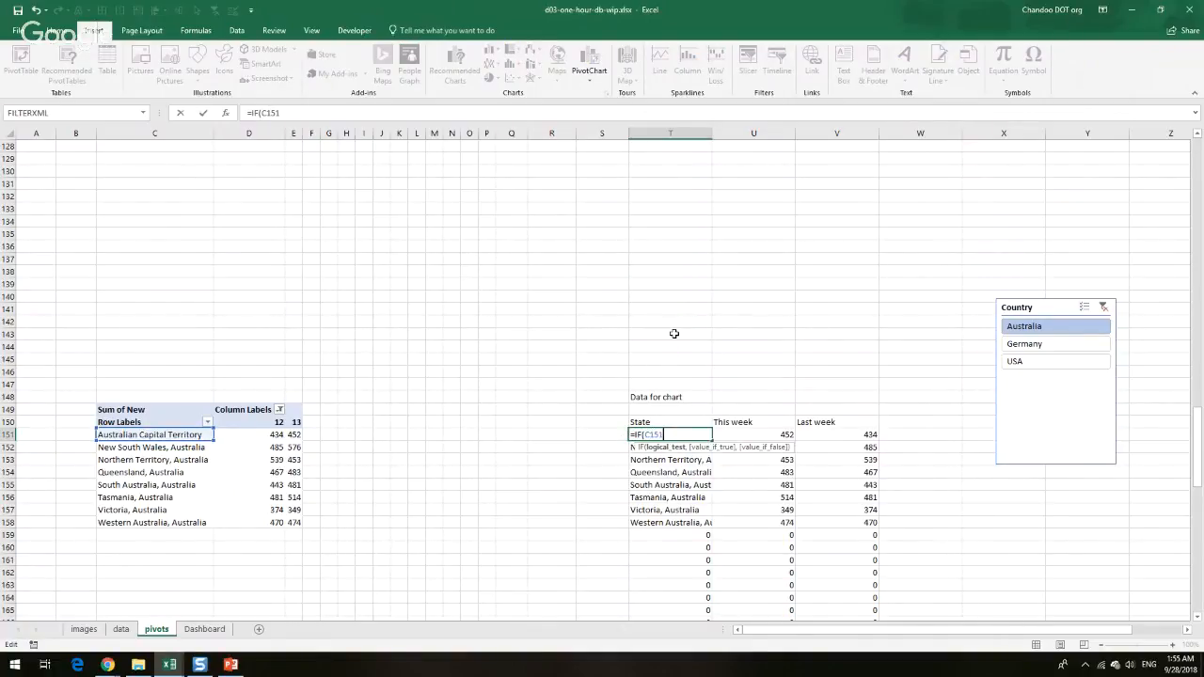
pyautogui.write('0,')
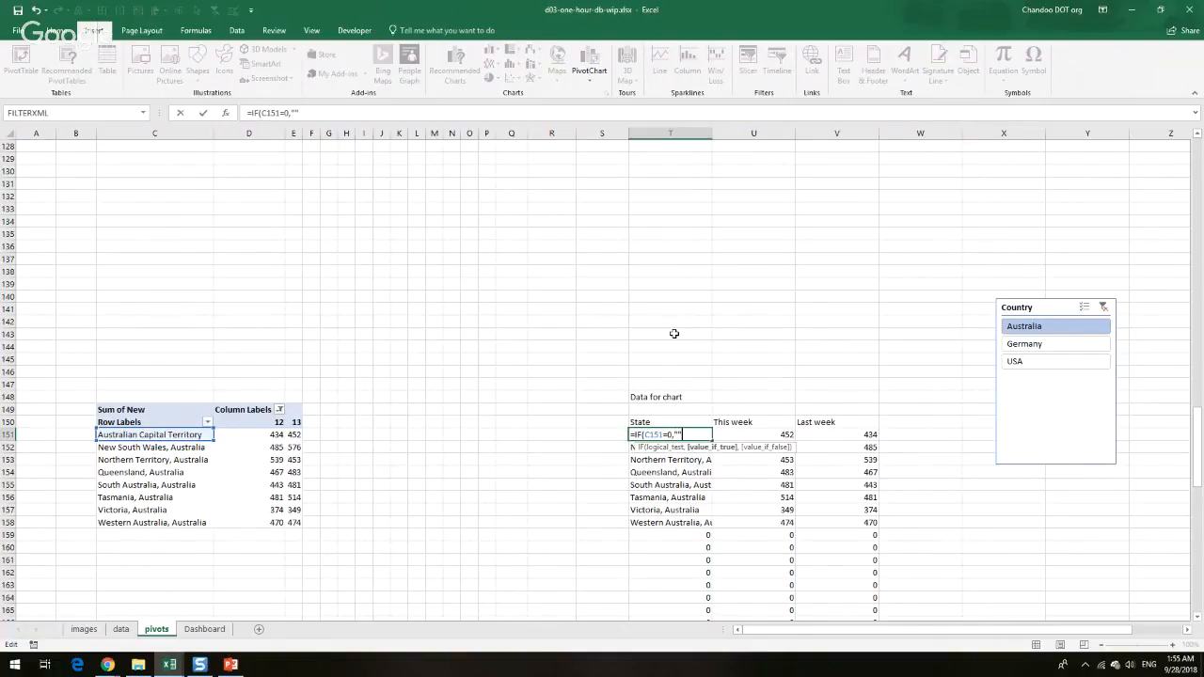
pyautogui.write('"",c151)')
pyautogui.press('Return')
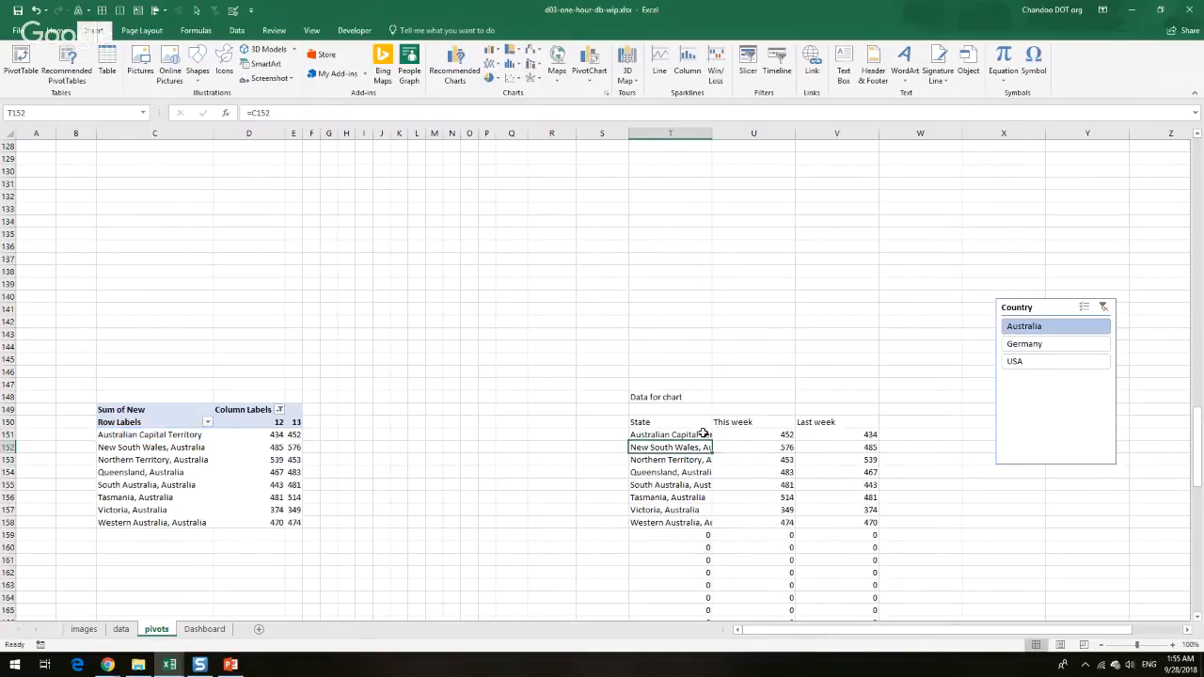
# Fill the T151 formula down to T200 and widen column T to fit the full state names
pyautogui.click(710, 435)
pyautogui.moveTo(714, 439); pyautogui.dragTo(699, 265)
pyautogui.moveTo(713, 132); pyautogui.dragTo(760, 133)
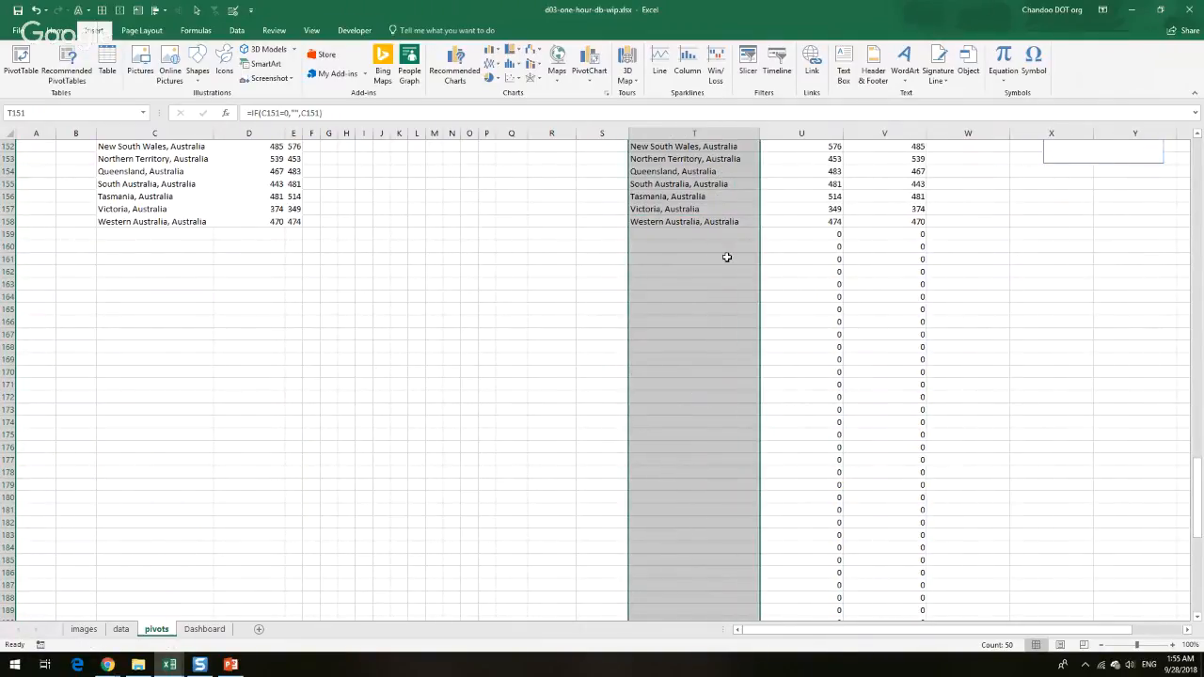
pyautogui.scroll(-2, 715, 268)
pyautogui.scroll(3, 701, 307)
# Insert a filled map chart from the State and This week data in T150:U200
pyautogui.click(688, 194)
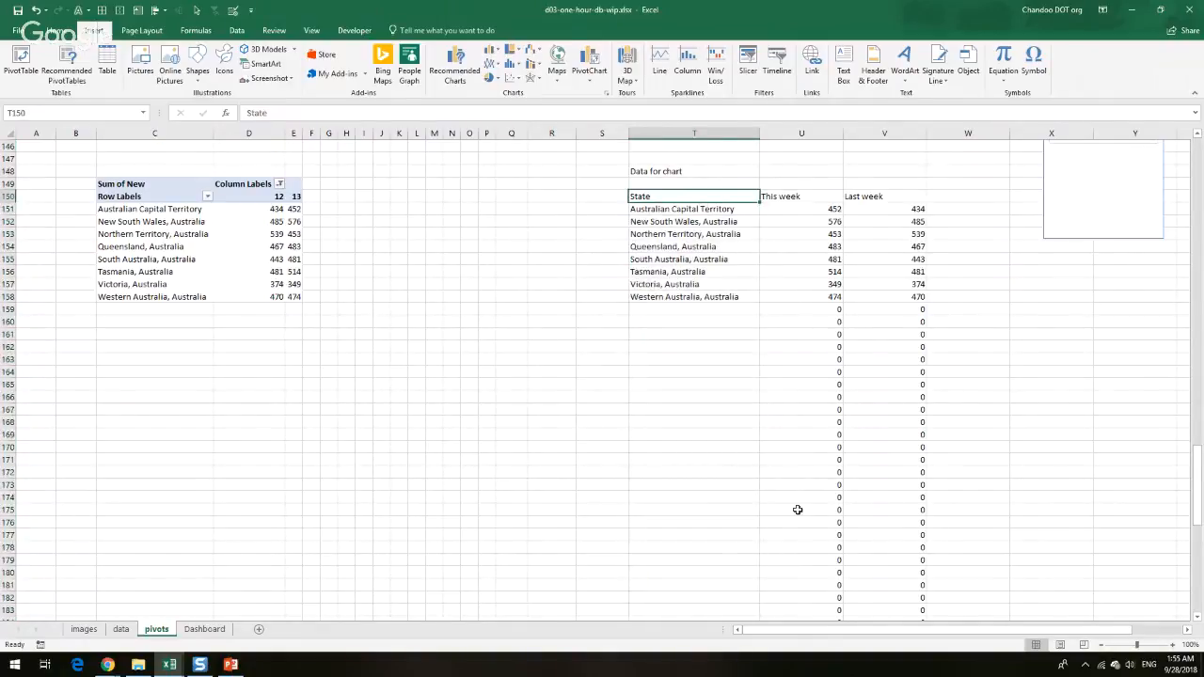
pyautogui.scroll(-4, 798, 511)
pyautogui.keyDown('shift'); pyautogui.click(825, 560); pyautogui.keyUp('shift')
pyautogui.scroll(9, 825, 562)
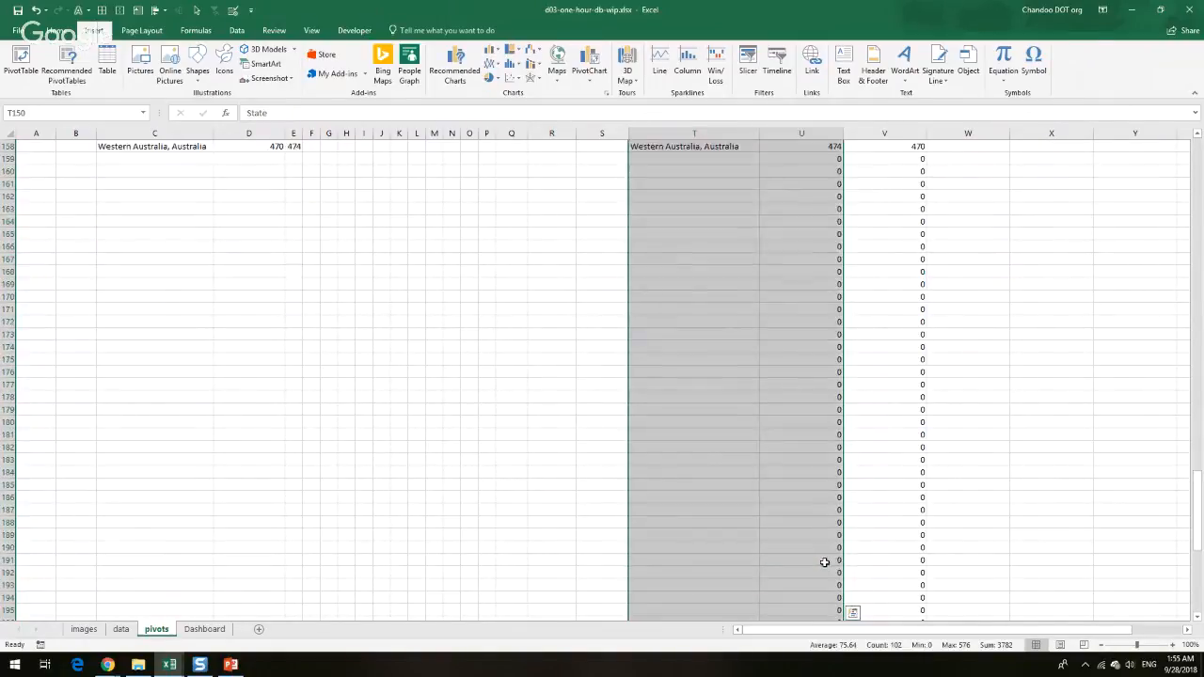
pyautogui.click(557, 71)
pyautogui.click(559, 112)
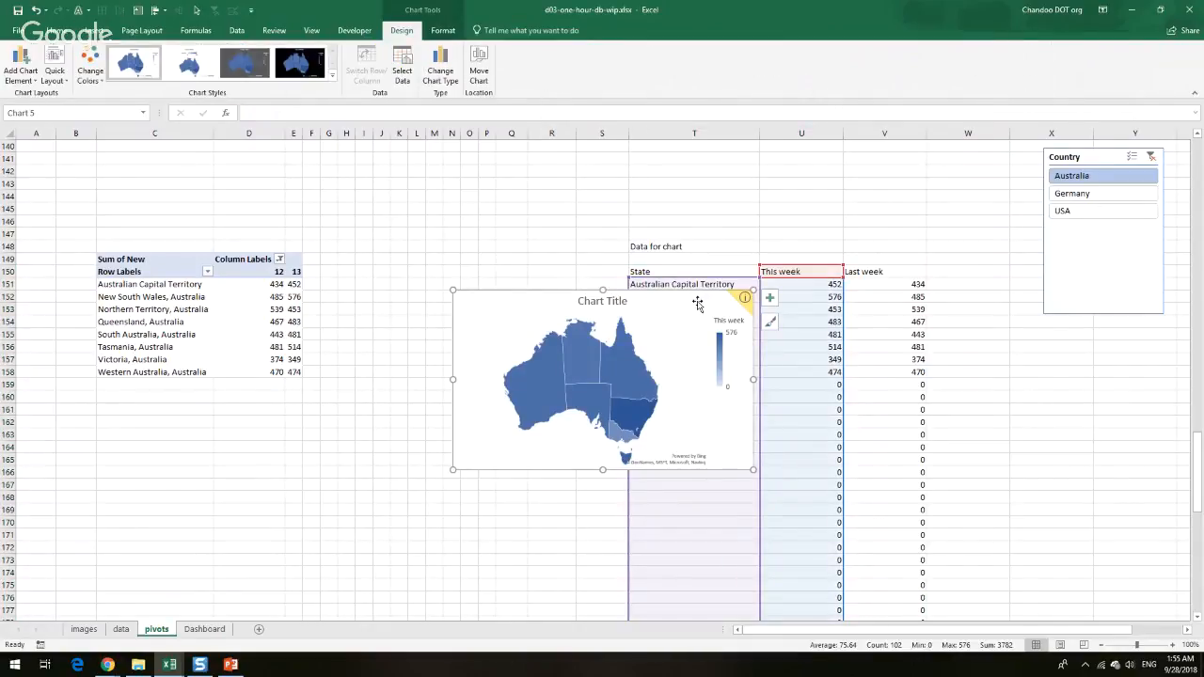
# Move the map chart off the chart data towards the pivot table and read its location-plotting notice
pyautogui.moveTo(697, 295); pyautogui.dragTo(507, 346)
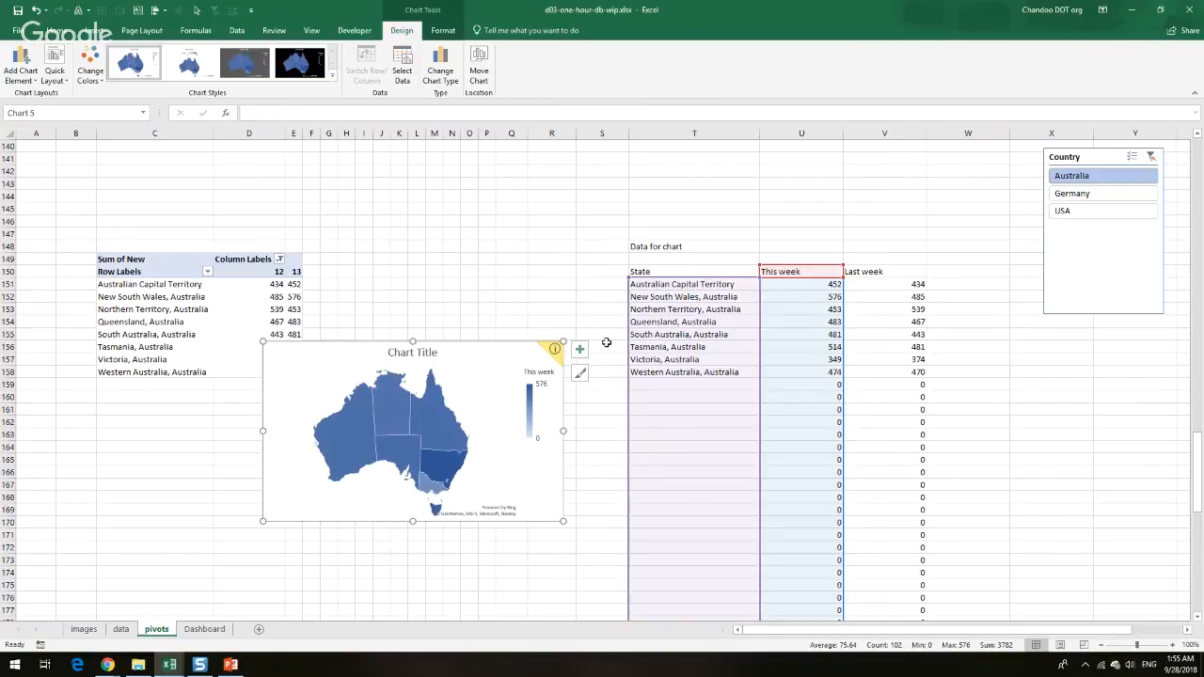
pyautogui.click(554, 351)
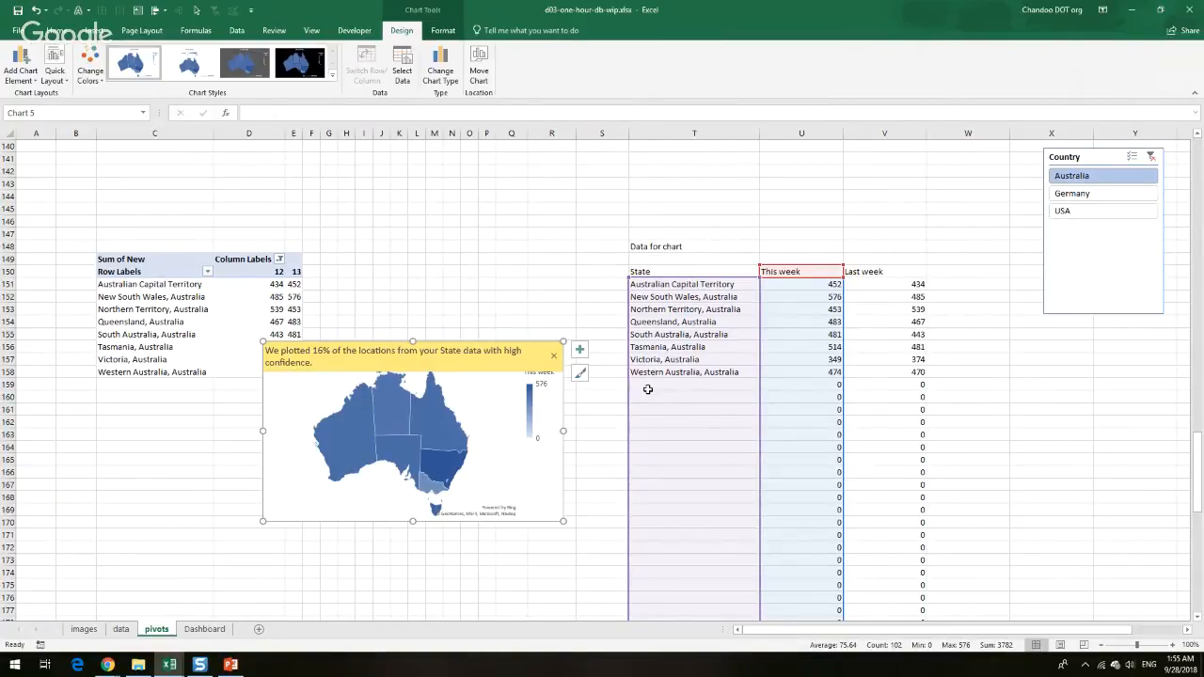
pyautogui.click(554, 361)
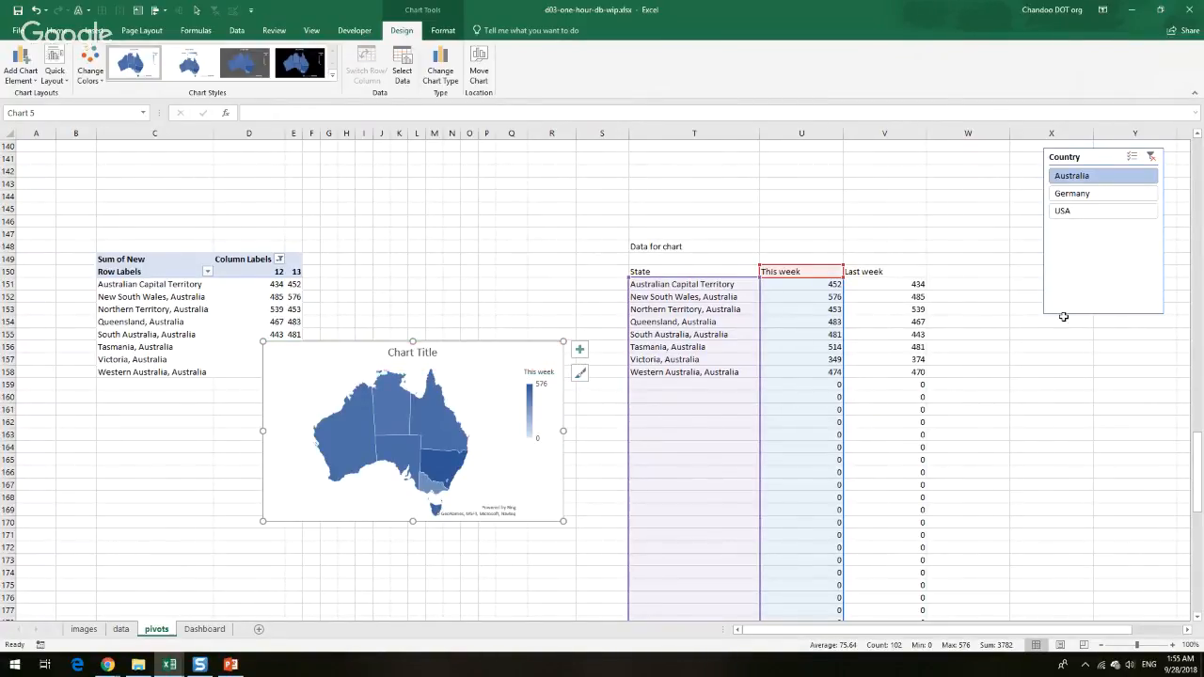
# Filter the pivot data by country to Germany and then to USA, checking the map chart for each
pyautogui.click(1070, 194)
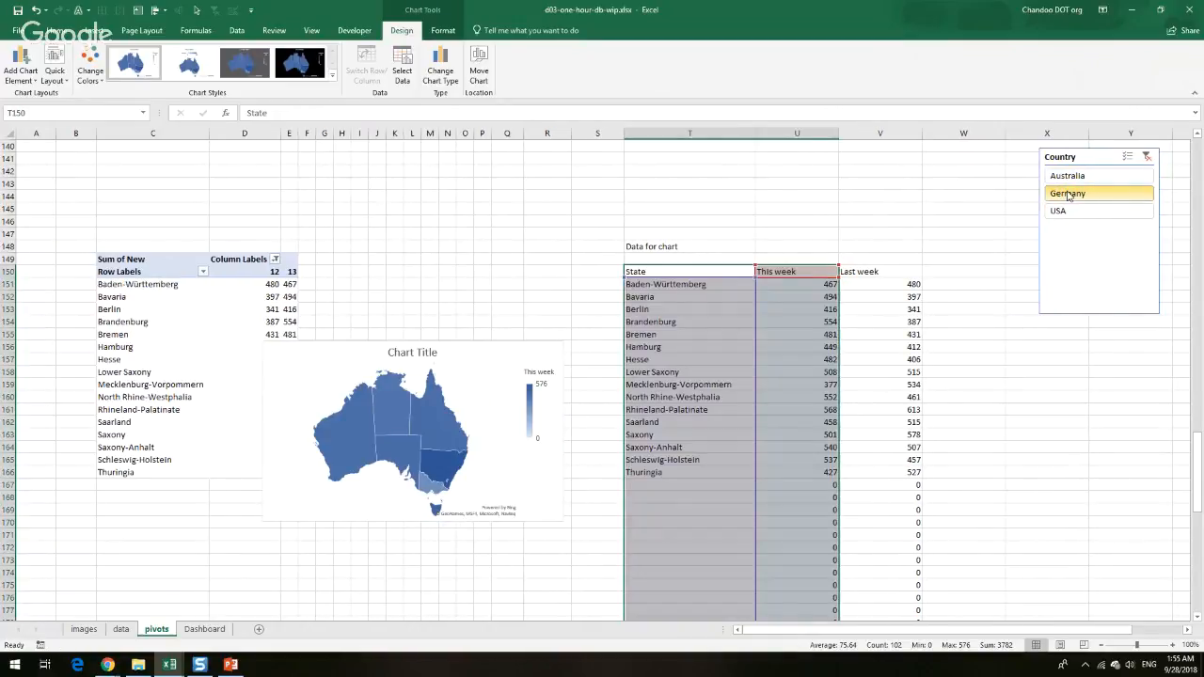
pyautogui.click(1061, 210)
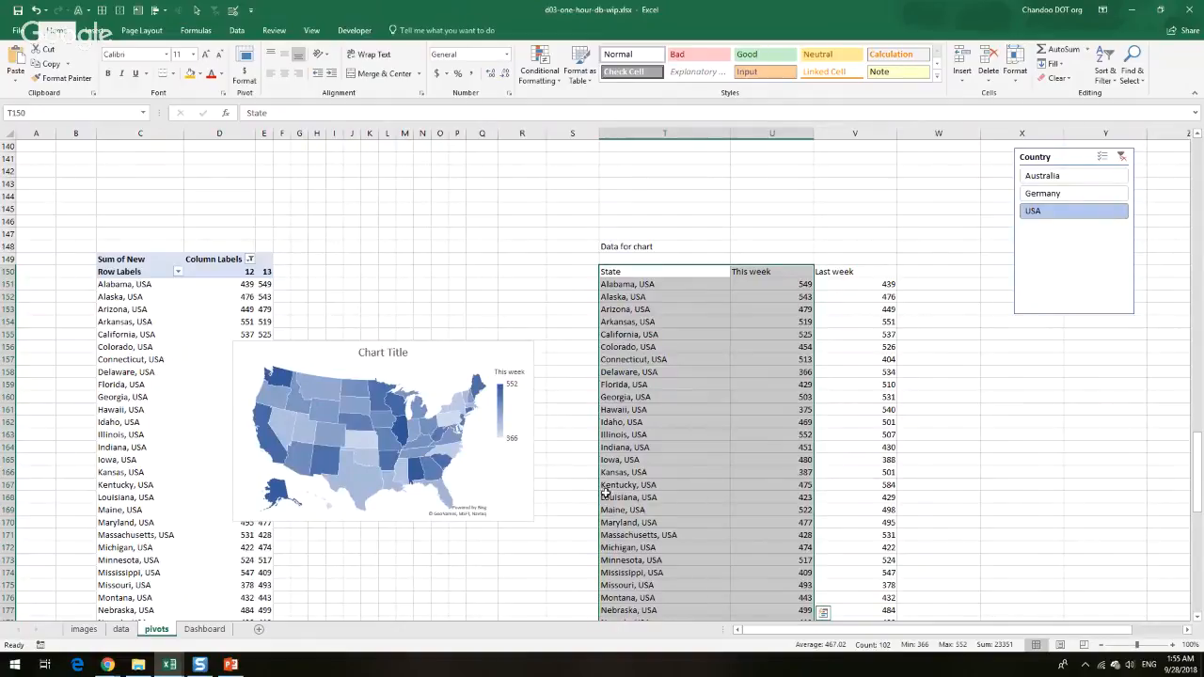
pyautogui.scroll(-9, 709, 478)
pyautogui.scroll(12, 704, 475)
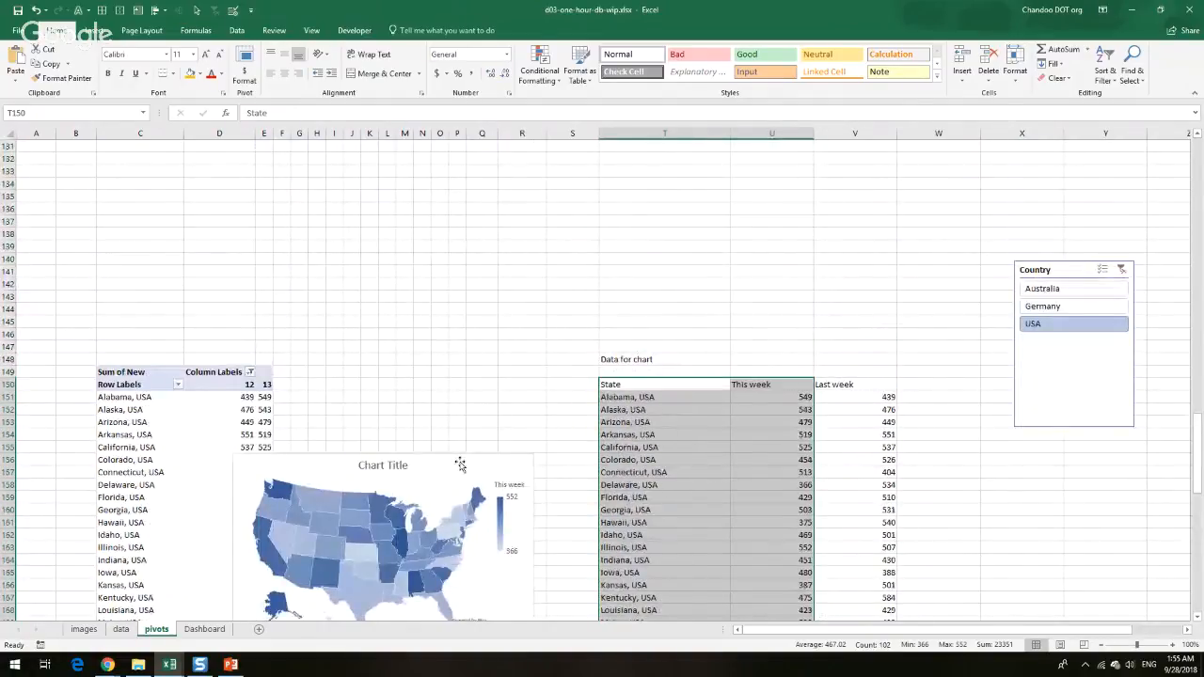
# Move the map chart up into the empty area between the pivot table and the chart data
pyautogui.moveTo(459, 465); pyautogui.dragTo(544, 226)
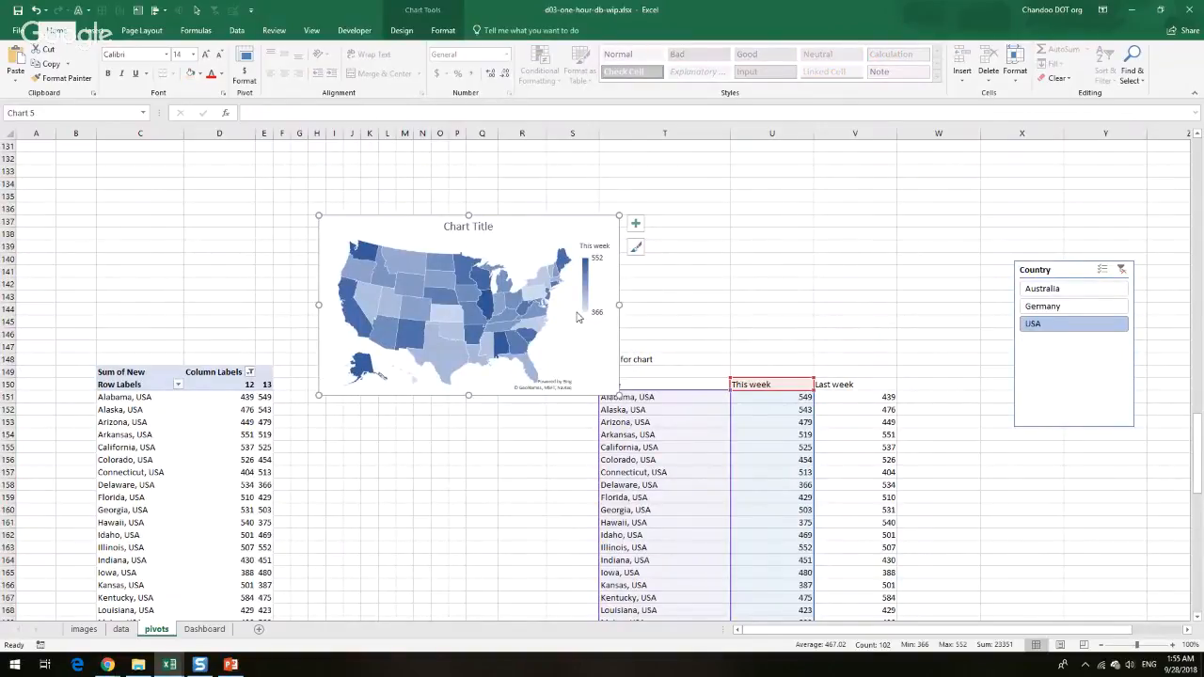
pyautogui.scroll(-3, 557, 323)
pyautogui.scroll(2, 583, 301)
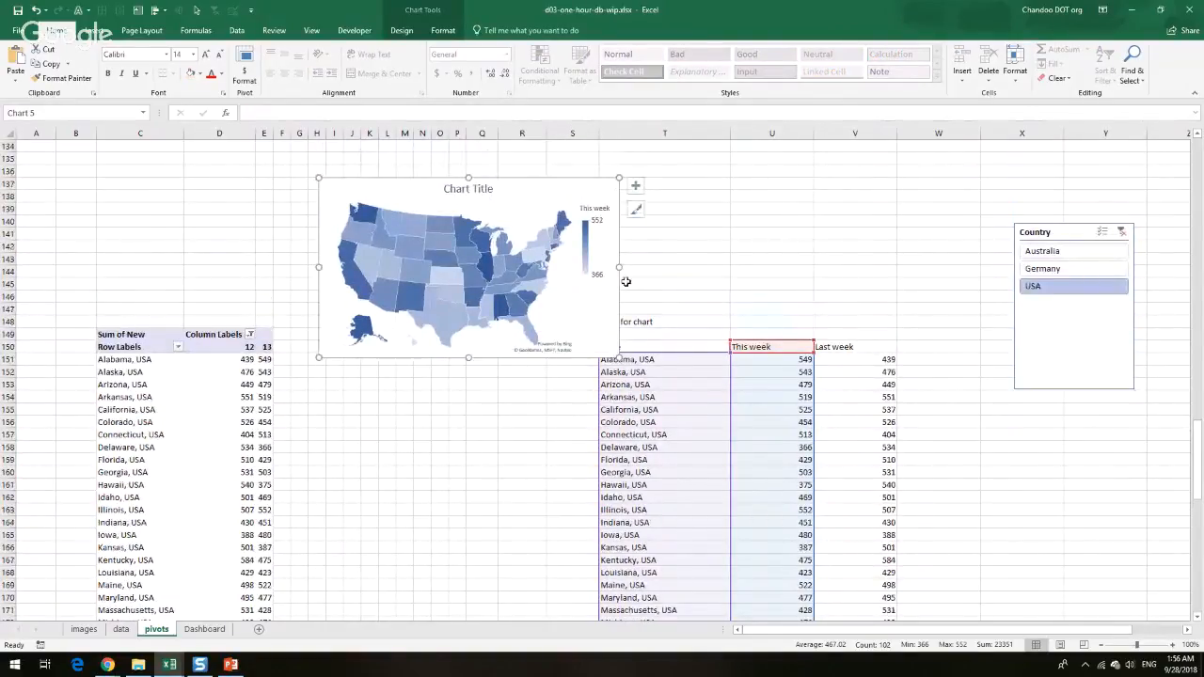
# Remove the map chart's title and place its legend on the left
pyautogui.click(635, 186)
pyautogui.click(666, 202)
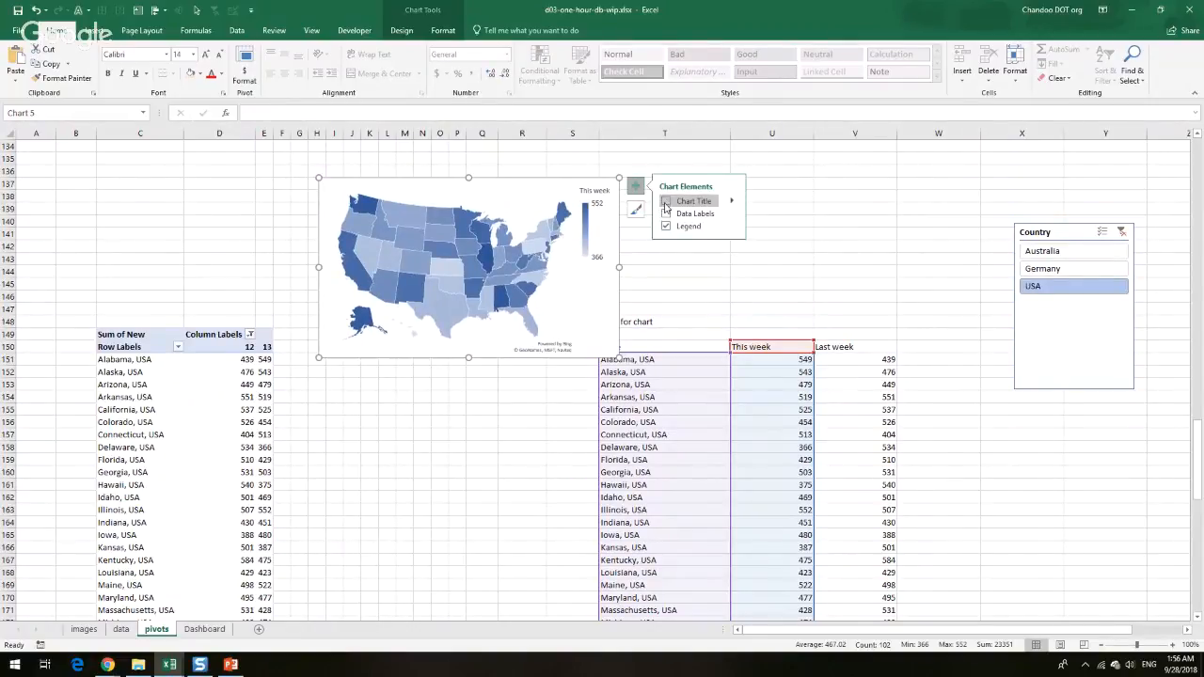
pyautogui.click(733, 228)
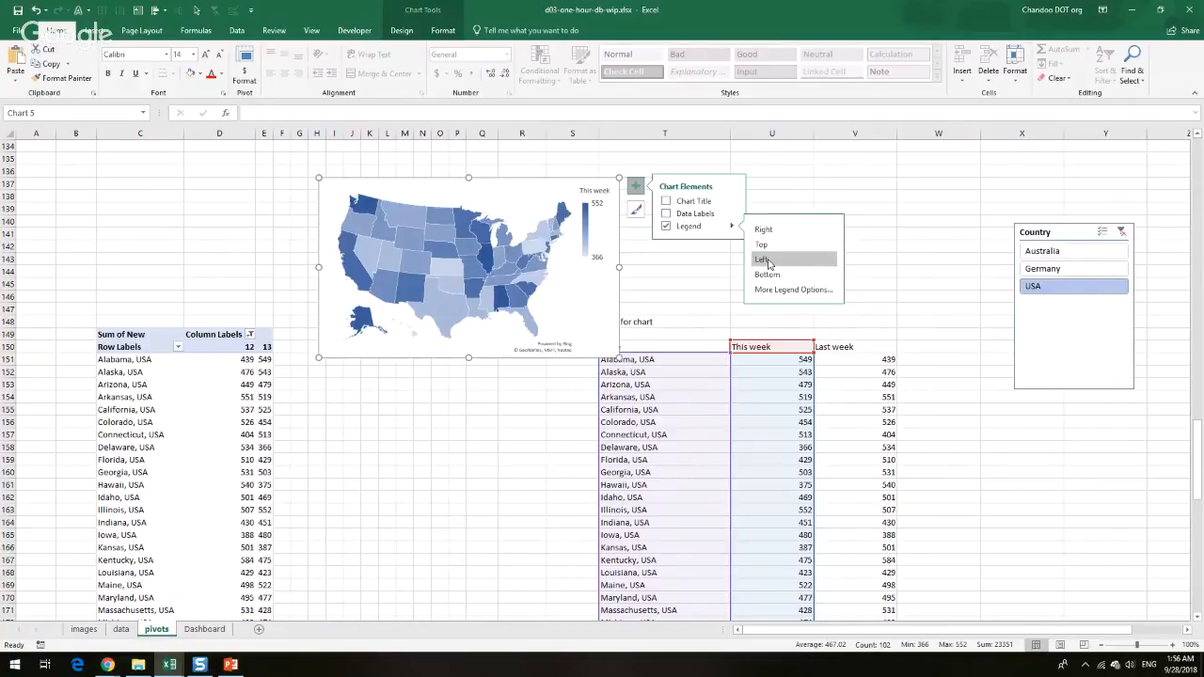
pyautogui.click(762, 259)
# Set the minimum of the map series' two-colour scale to the fixed number 0
pyautogui.click(450, 259)
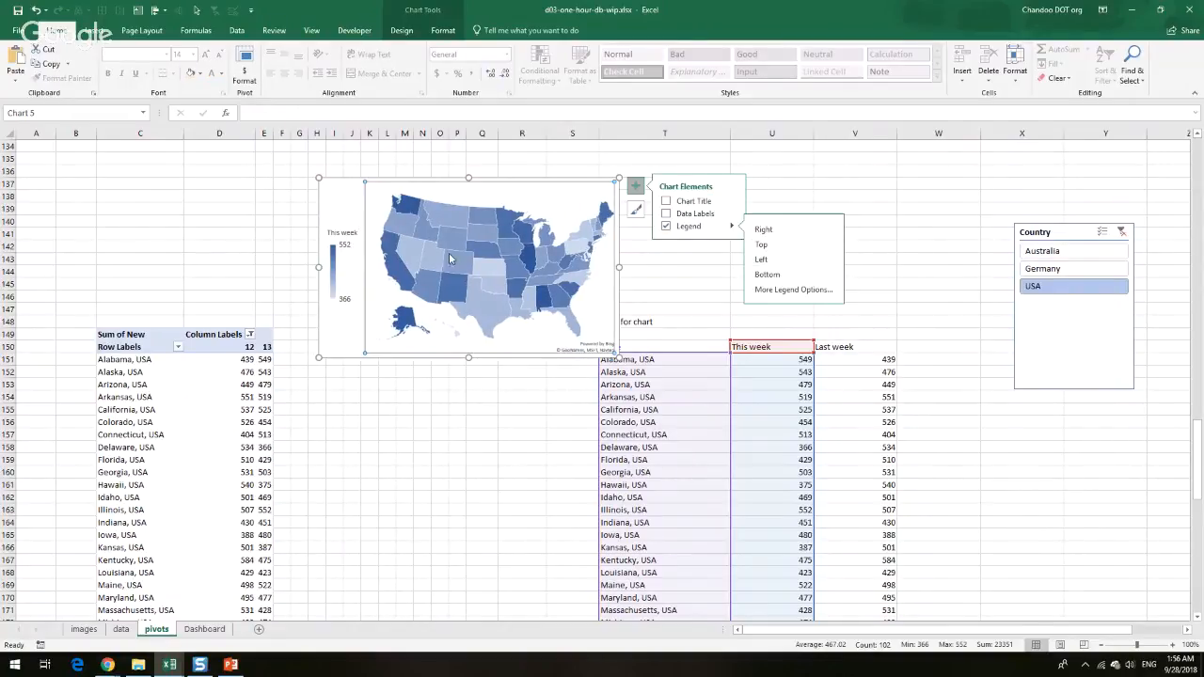
pyautogui.hotkey('ctrl', '1')
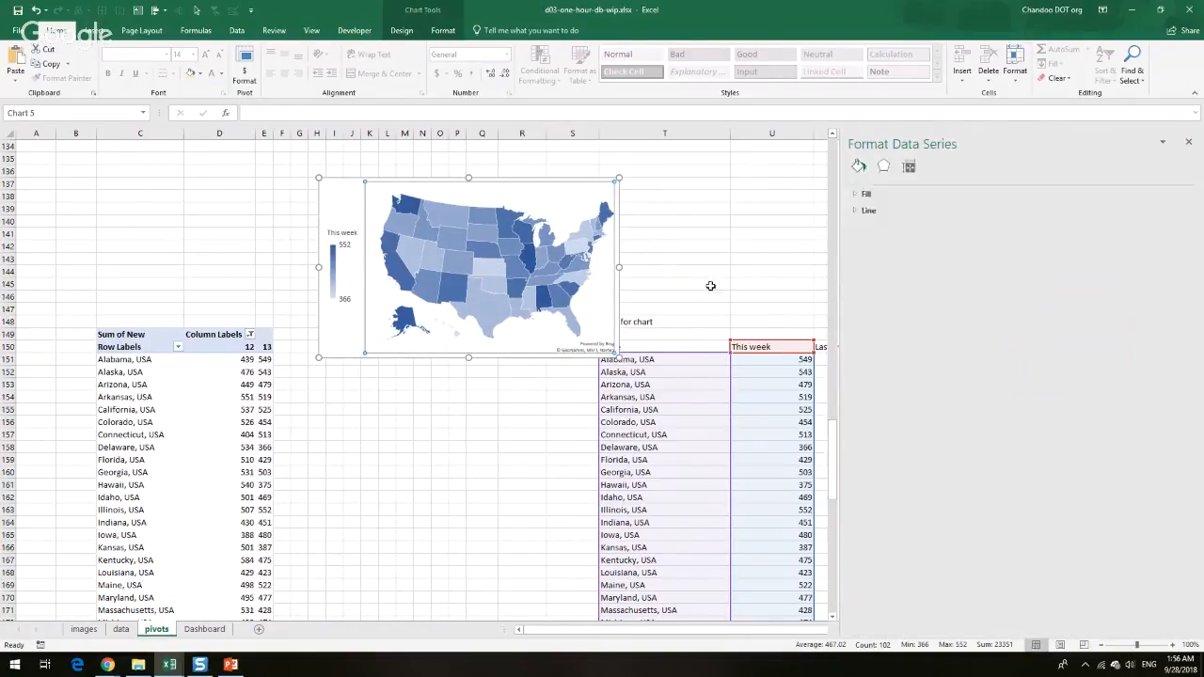
pyautogui.click(884, 327)
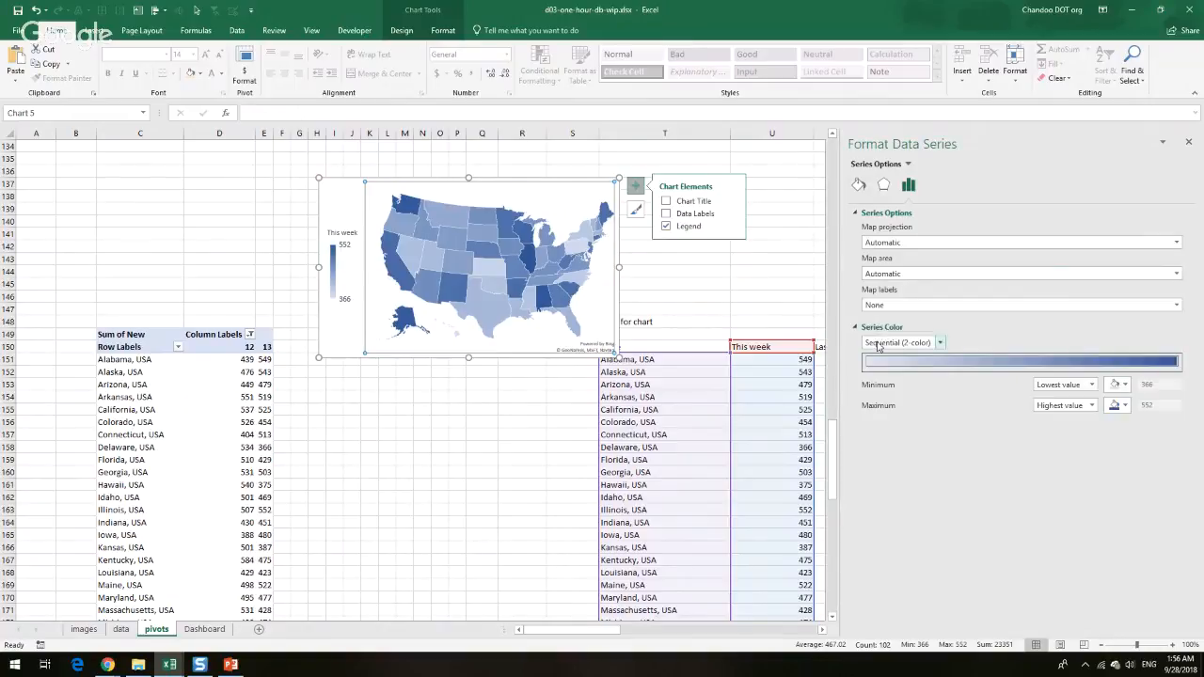
pyautogui.click(1092, 385)
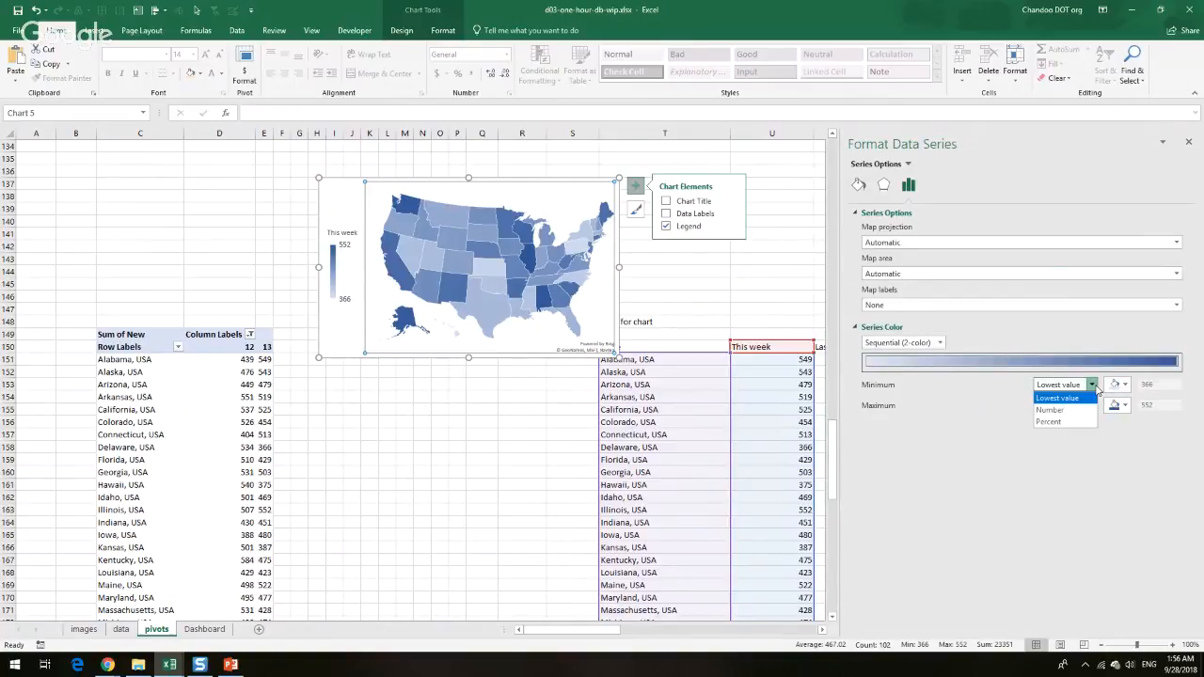
pyautogui.press('Down')
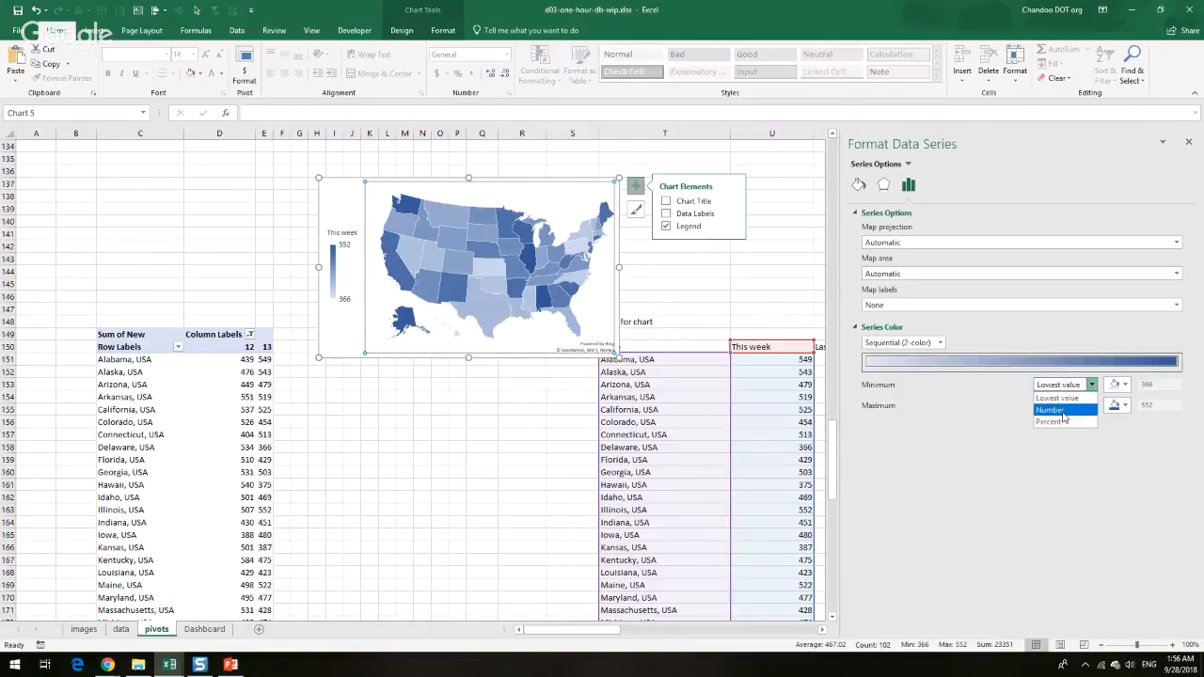
pyautogui.press('Return')
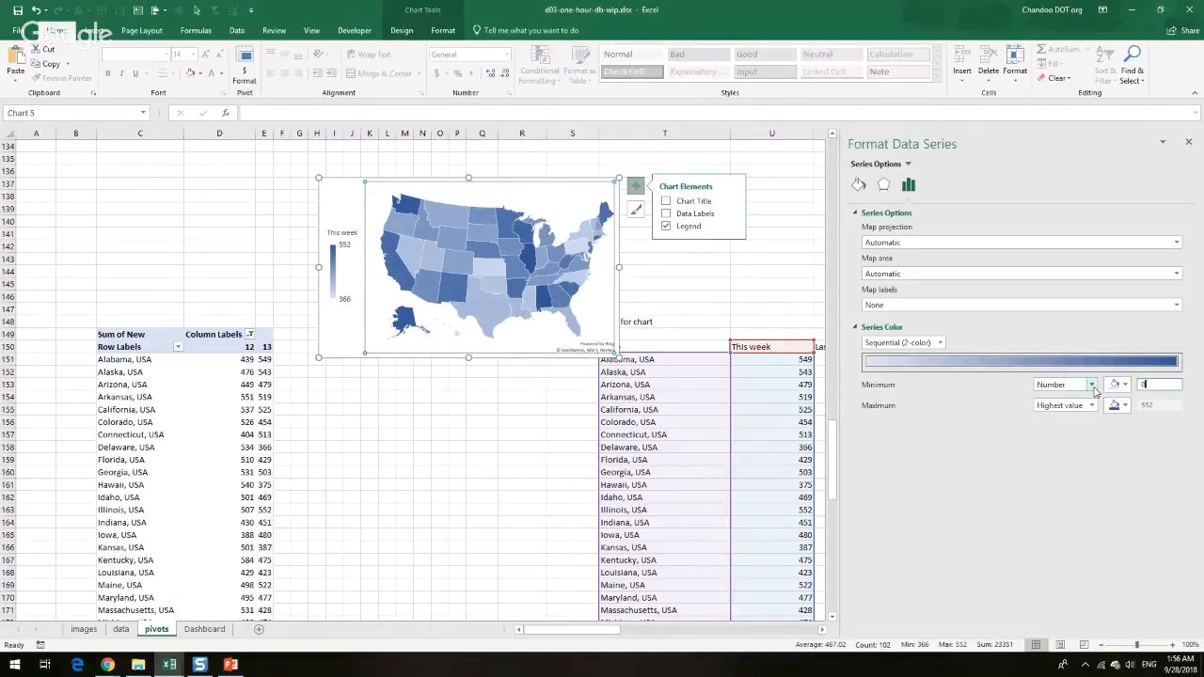
pyautogui.write('0')
pyautogui.press('Return')
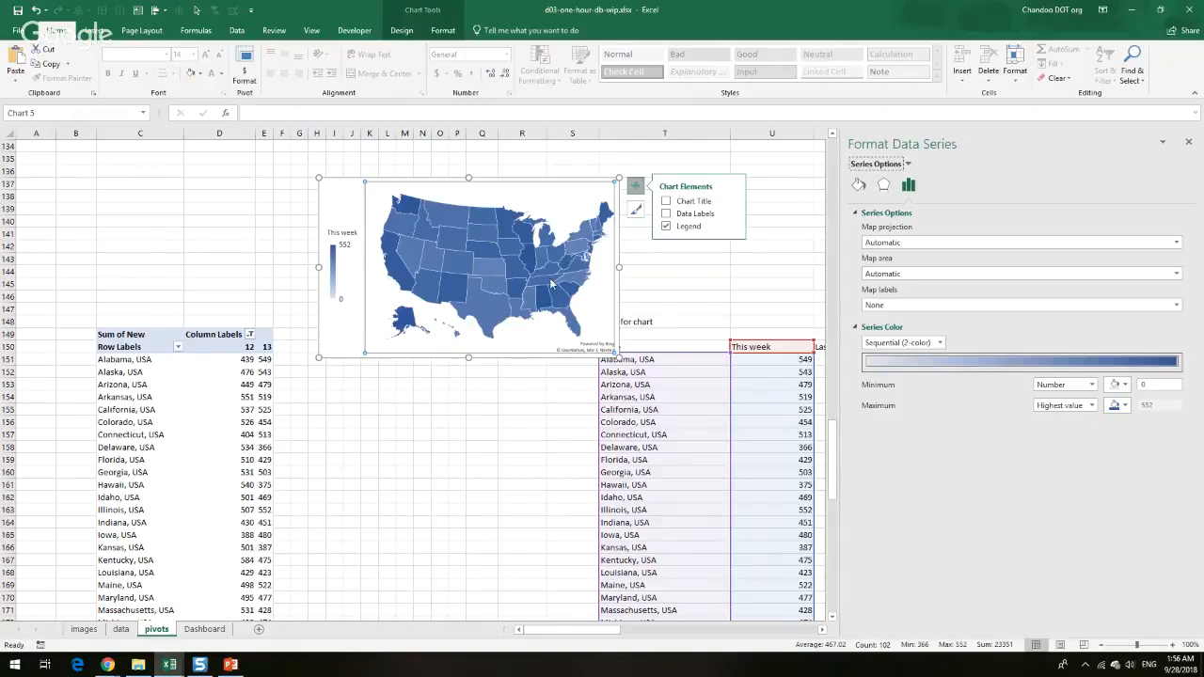
# Set the maximum of the map series' colour scale to the fixed number 800
pyautogui.click(1091, 405)
pyautogui.click(1081, 424)
pyautogui.doubleClick(1156, 404)
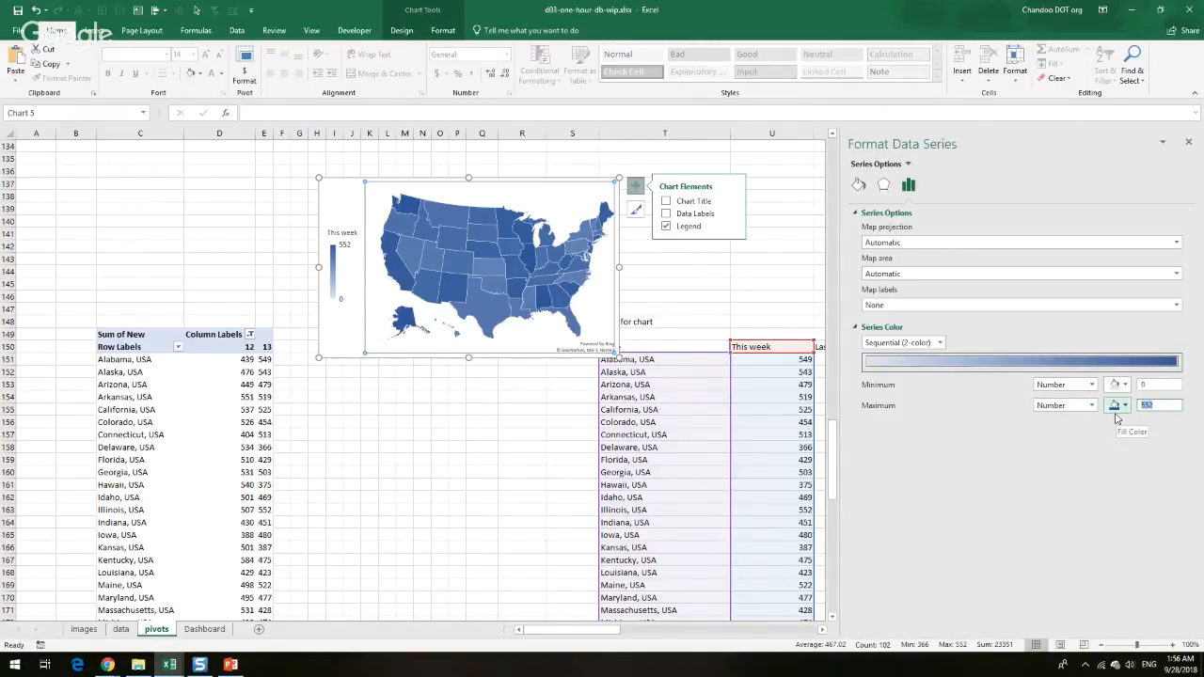
pyautogui.write('800')
pyautogui.click(910, 528)
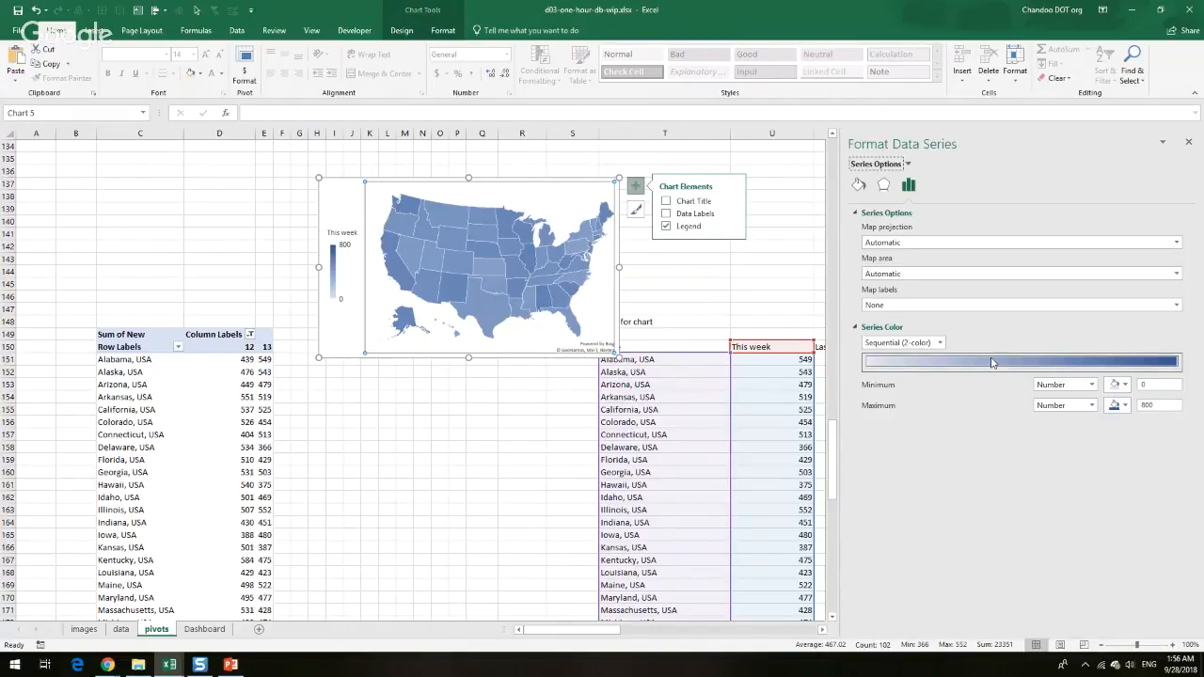
# Recolour the map scale with the lightest theme green for the minimum and a dark theme green for the maximum
pyautogui.click(1119, 385)
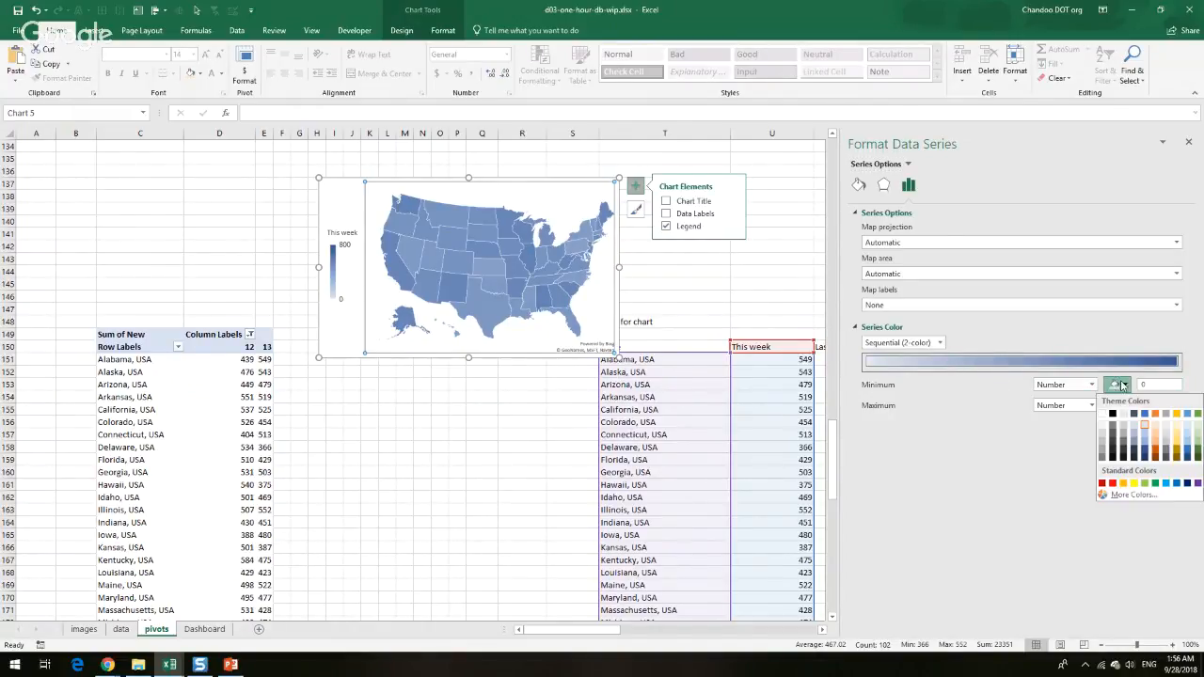
pyautogui.click(1199, 429)
pyautogui.click(1119, 406)
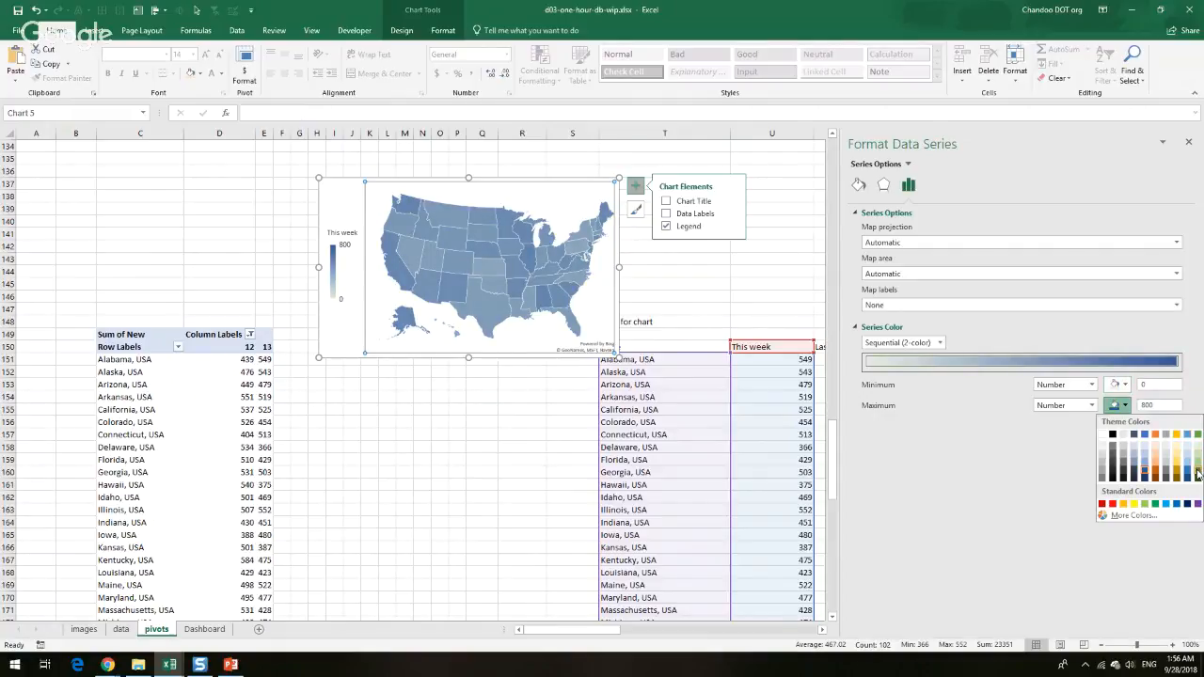
pyautogui.click(1197, 473)
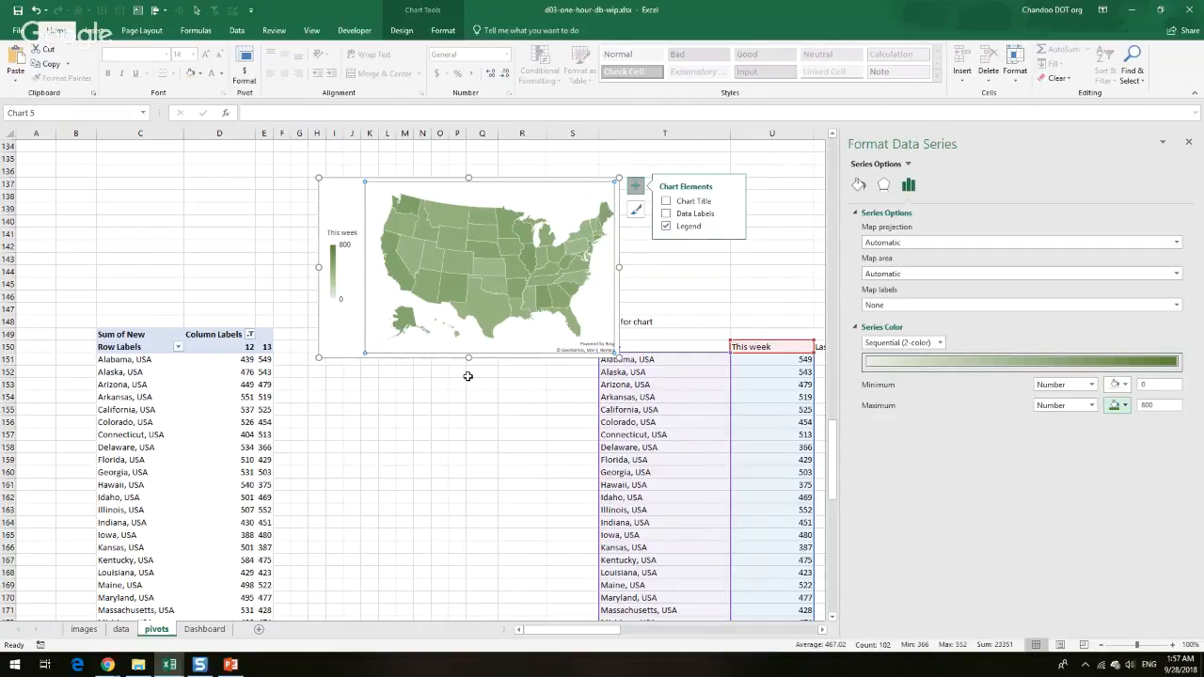
pyautogui.click(467, 376)
# Duplicate the green map chart and place the copy directly below the original
pyautogui.click(347, 183)
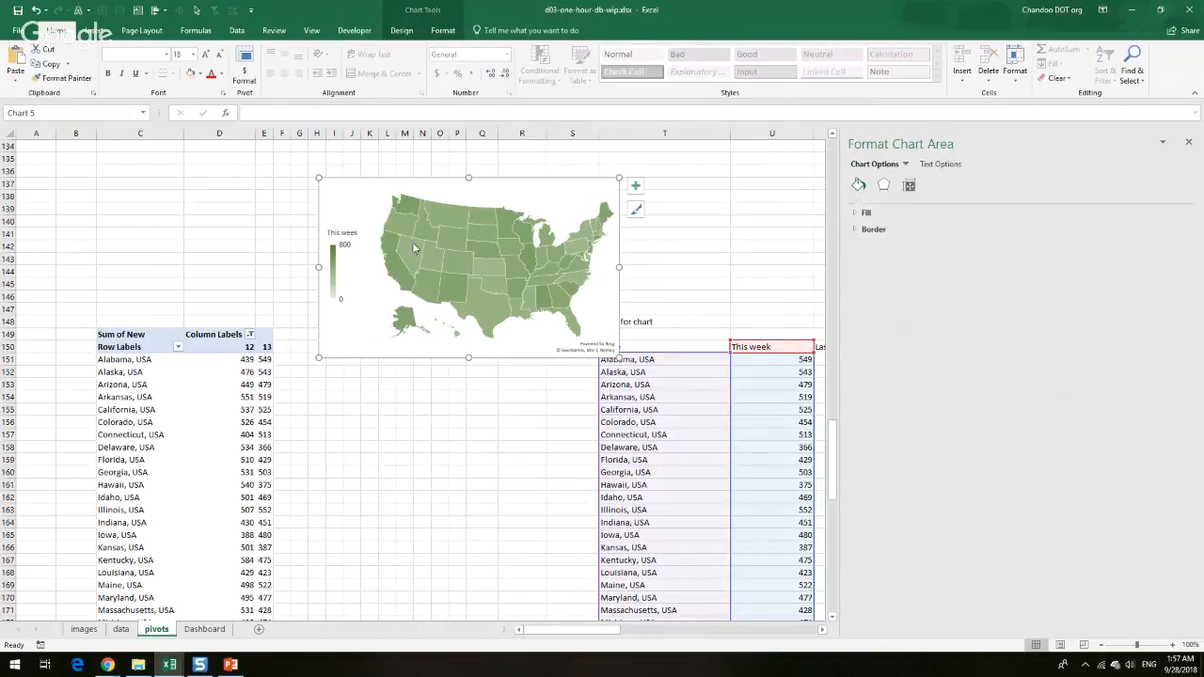
pyautogui.hotkey('ctrl', 'c')
pyautogui.click(349, 382)
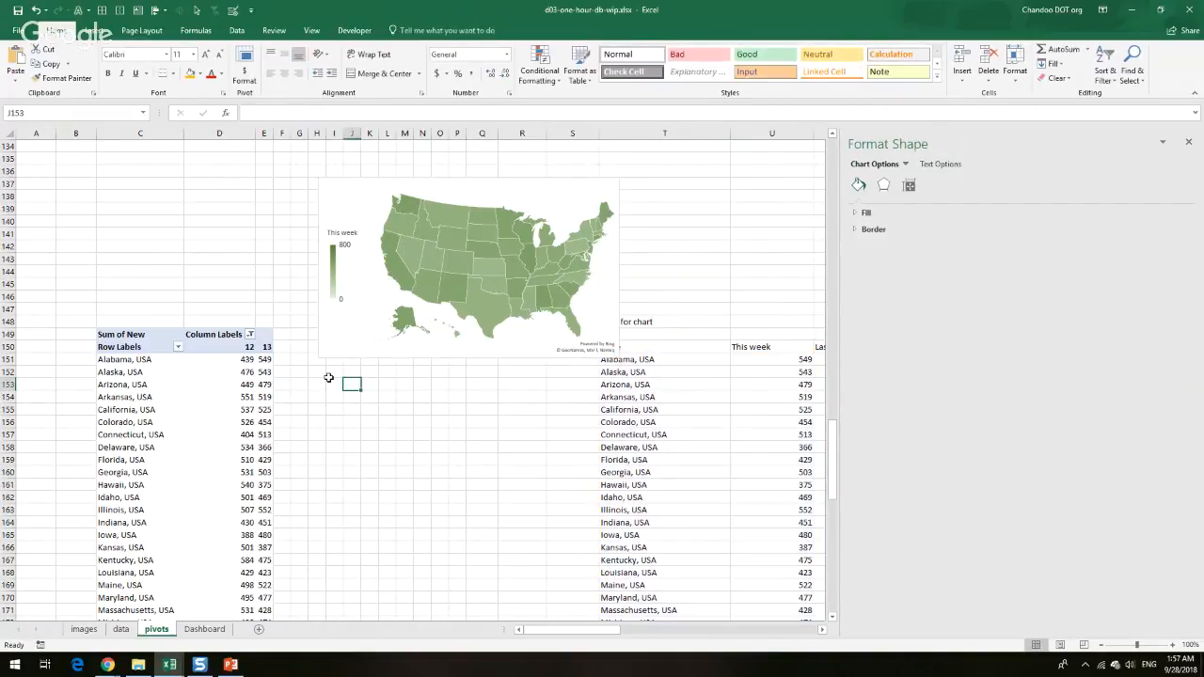
pyautogui.hotkey('ctrl', 'v')
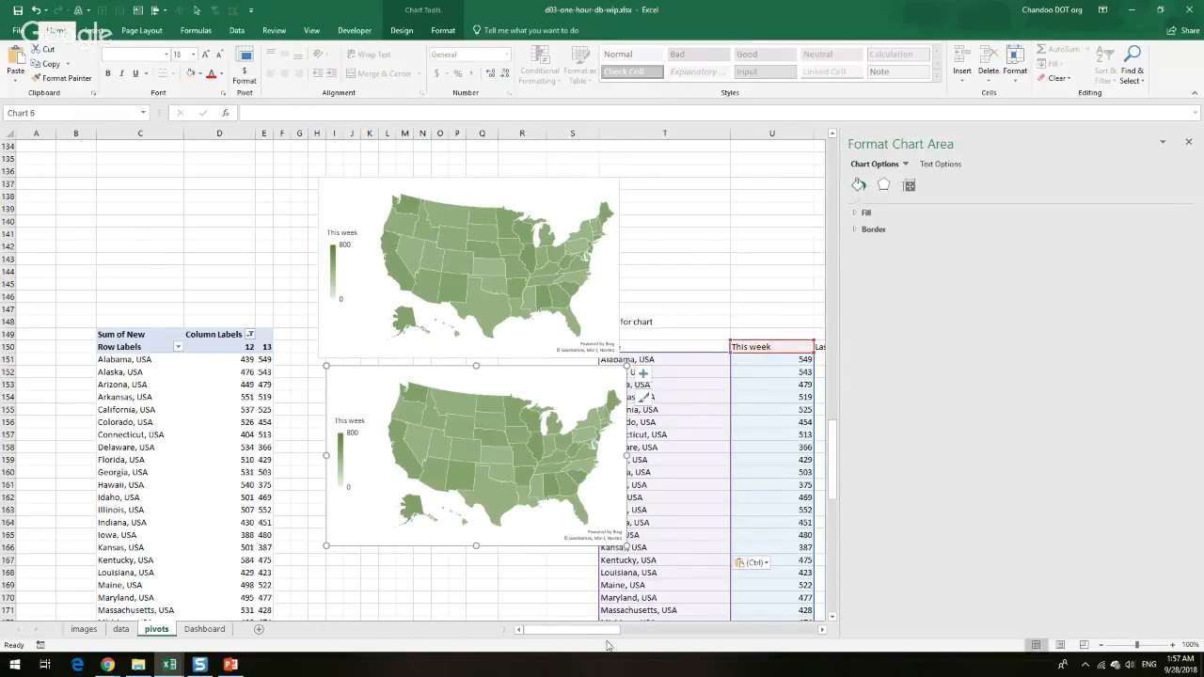
# Shift the lower map chart's value range from the This week column to the Last week column
pyautogui.moveTo(603, 630); pyautogui.dragTo(657, 630)
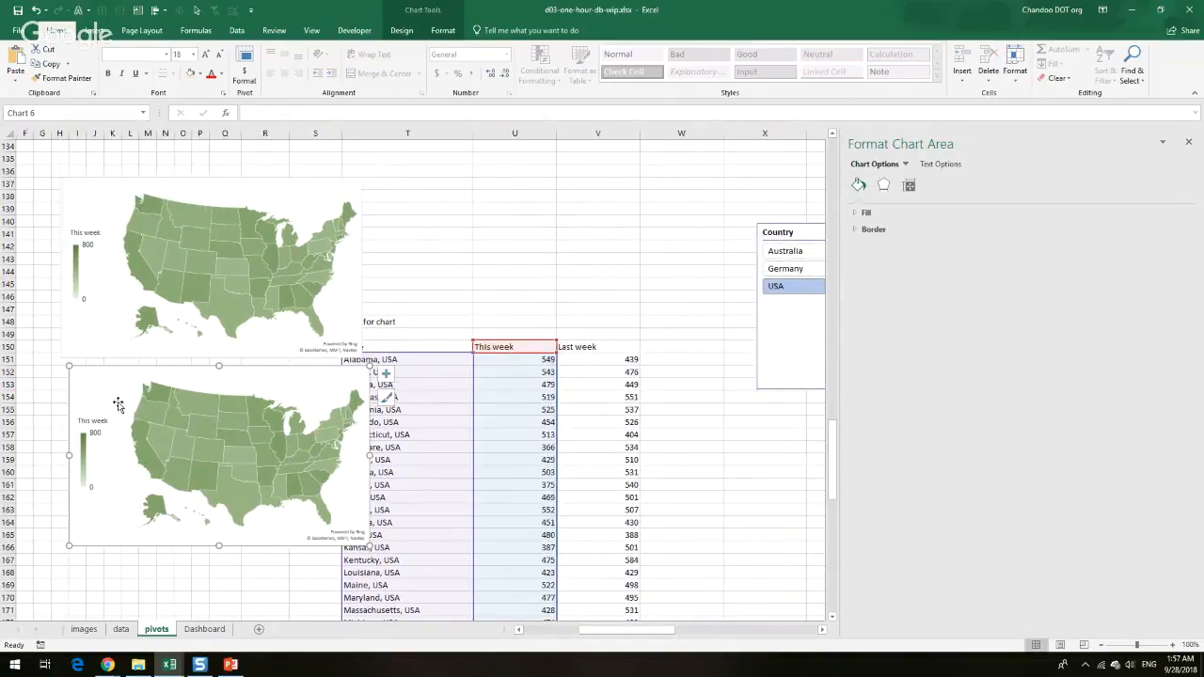
pyautogui.click(152, 377)
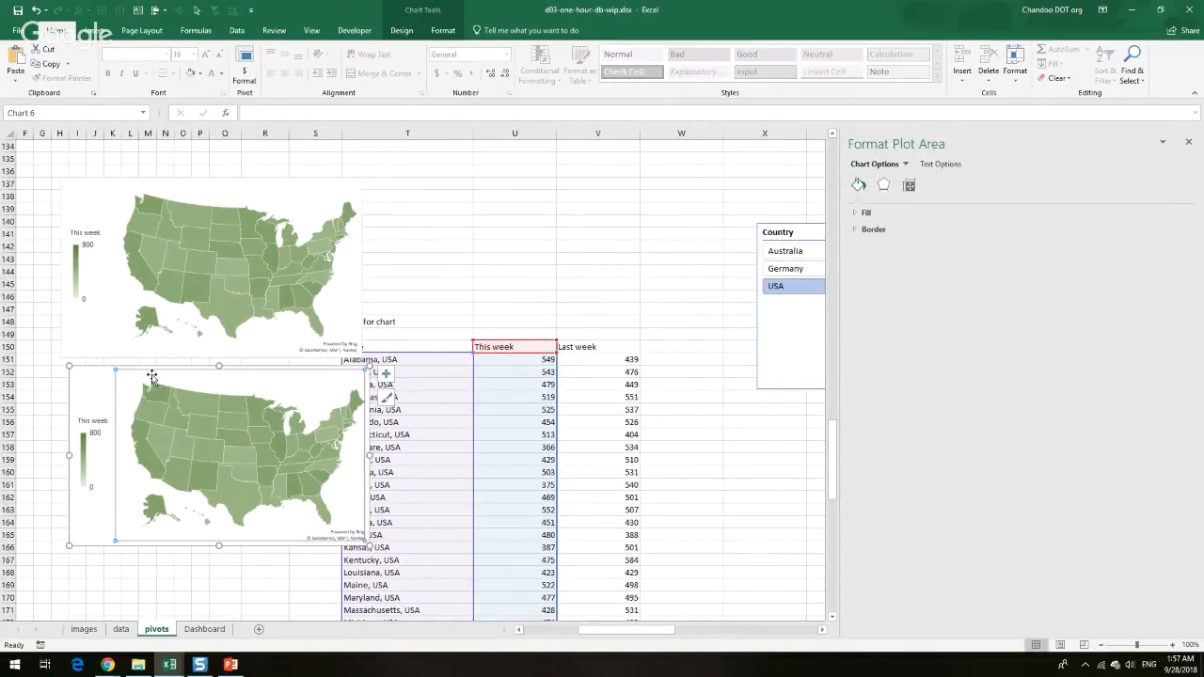
pyautogui.click(91, 377)
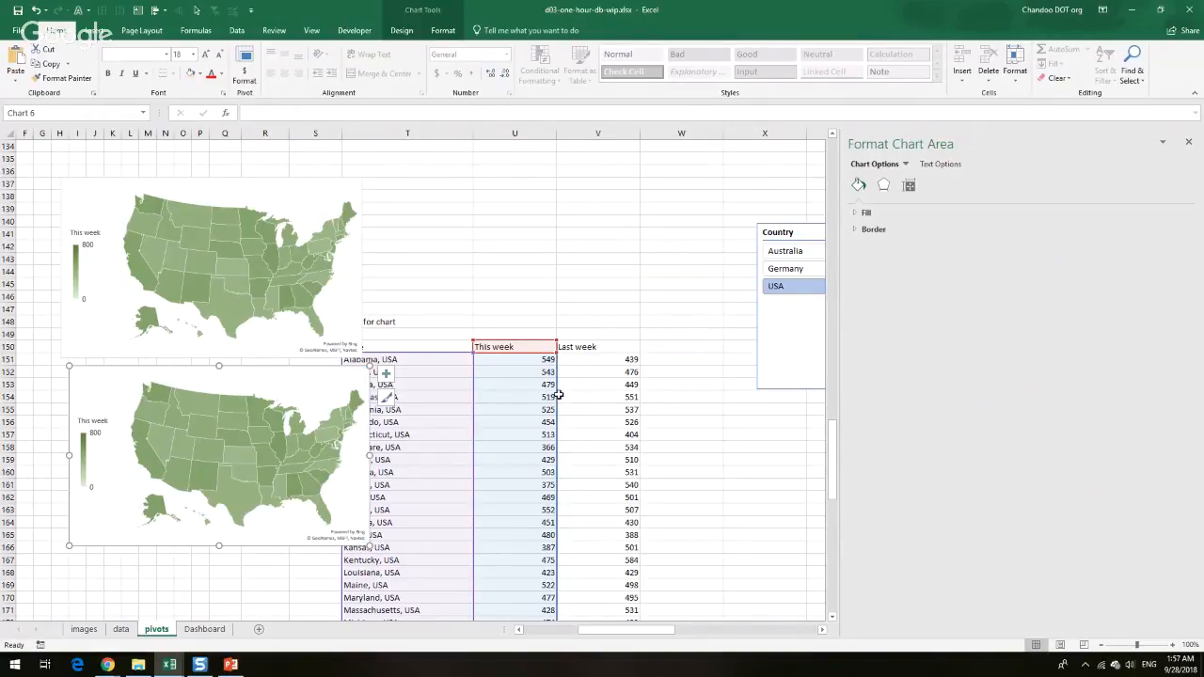
pyautogui.moveTo(559, 395); pyautogui.dragTo(612, 397)
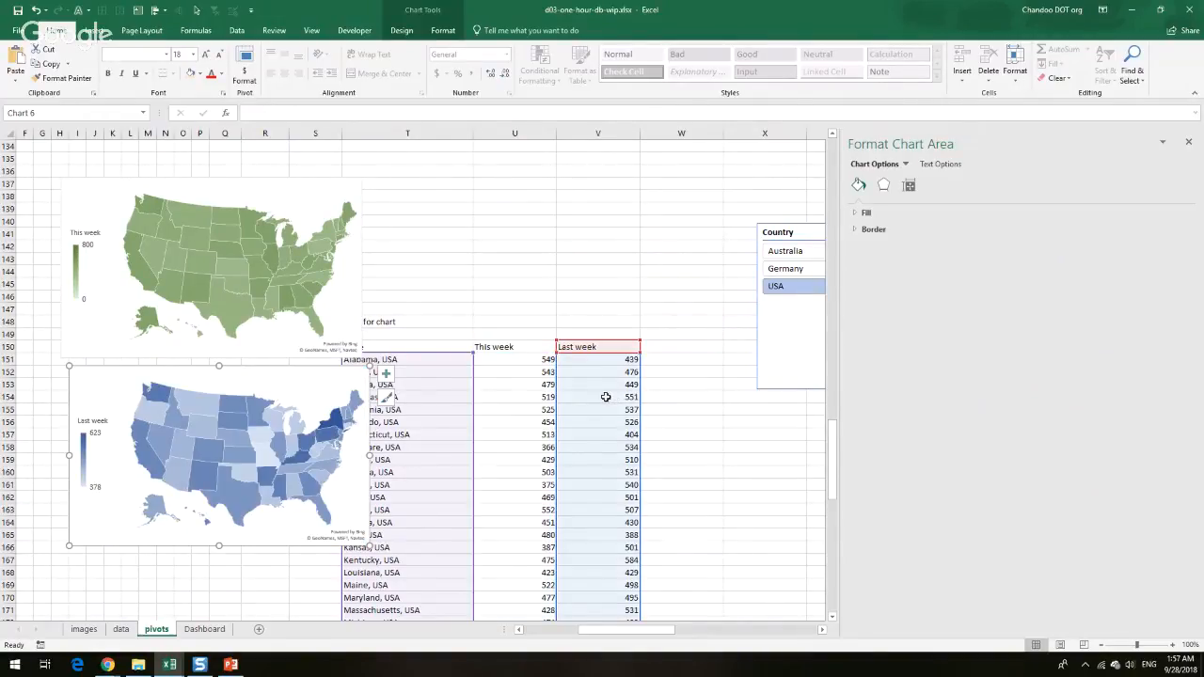
# Try to transfer the This week map's formatting to the Last week map with Paste Special
pyautogui.click(341, 376)
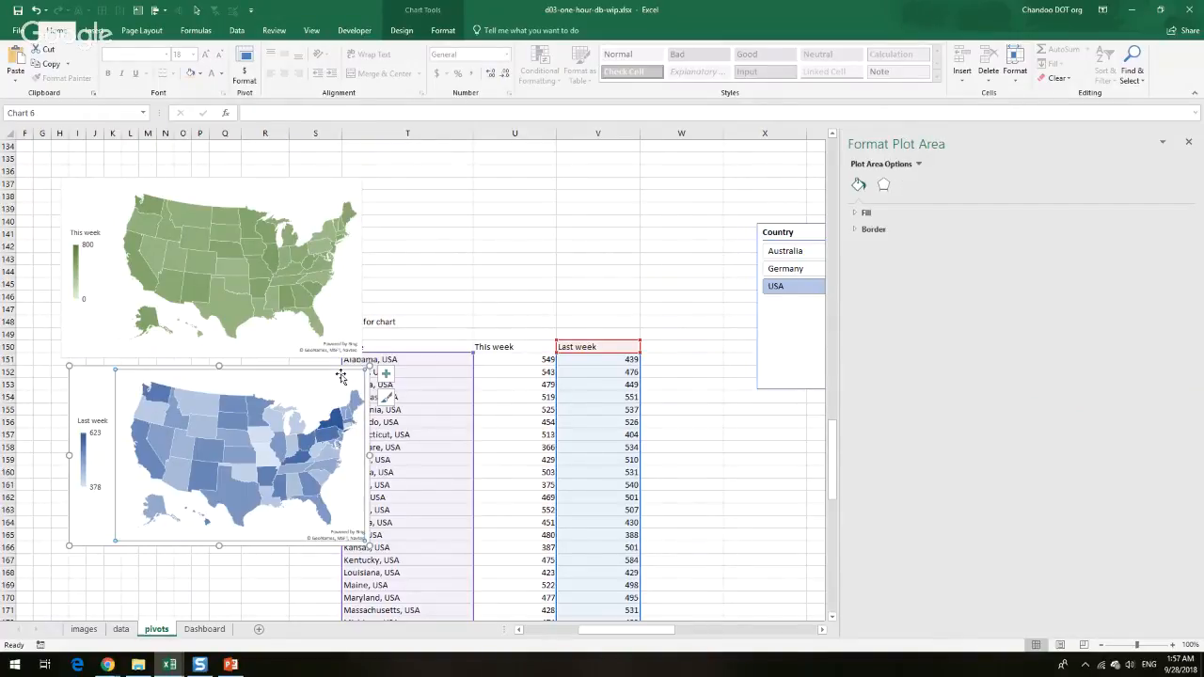
pyautogui.click(93, 374)
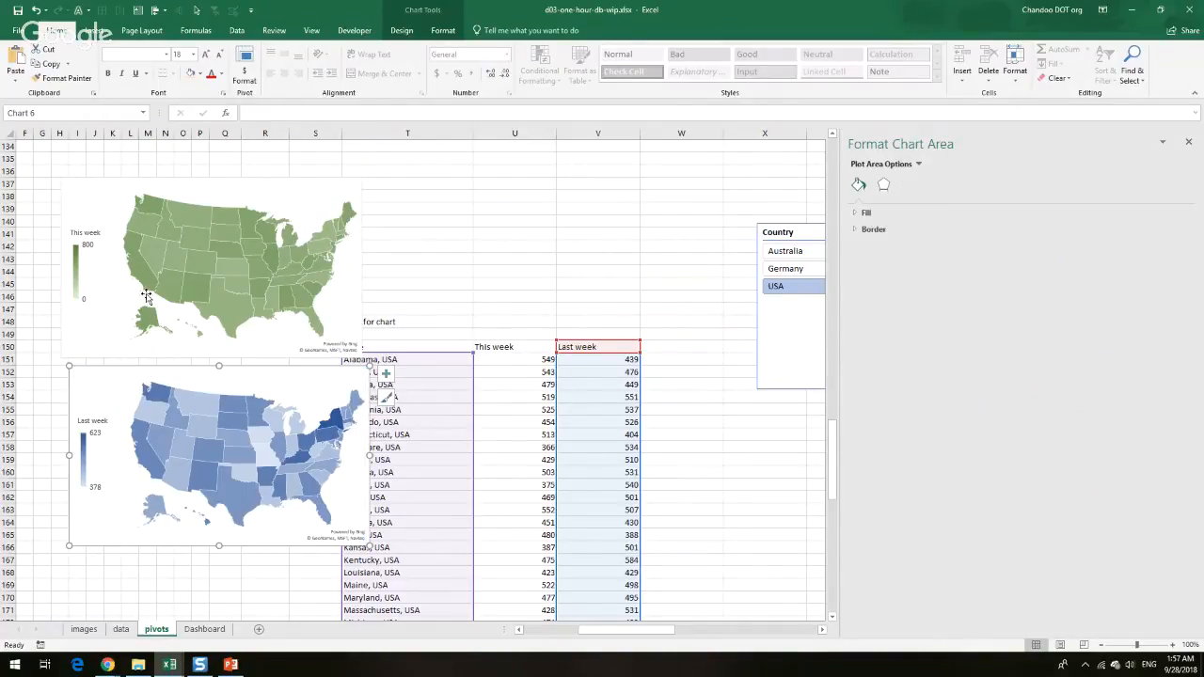
pyautogui.click(101, 341)
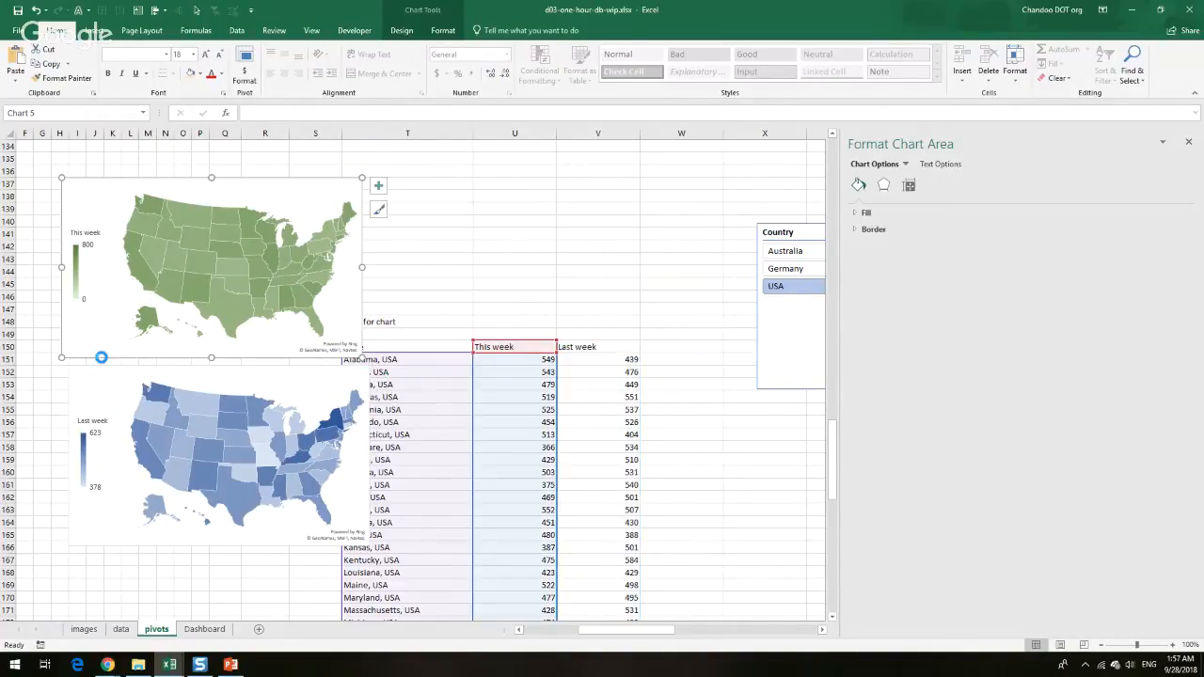
pyautogui.click(97, 370)
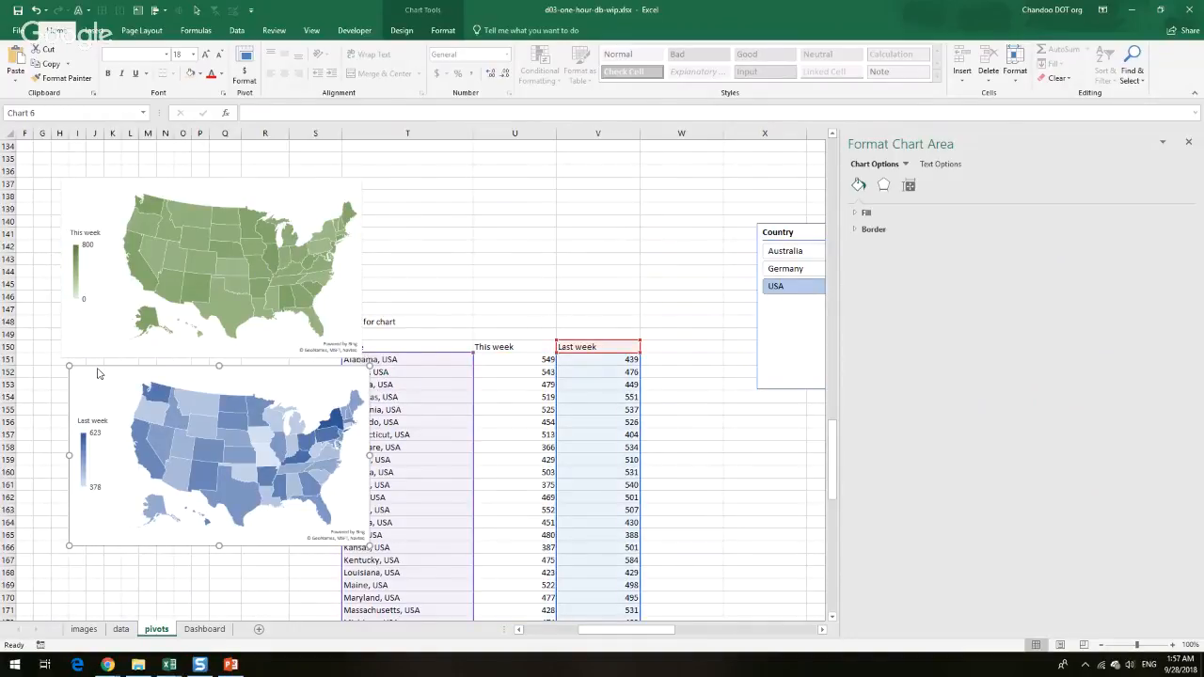
pyautogui.press('super')
pyautogui.press('super')
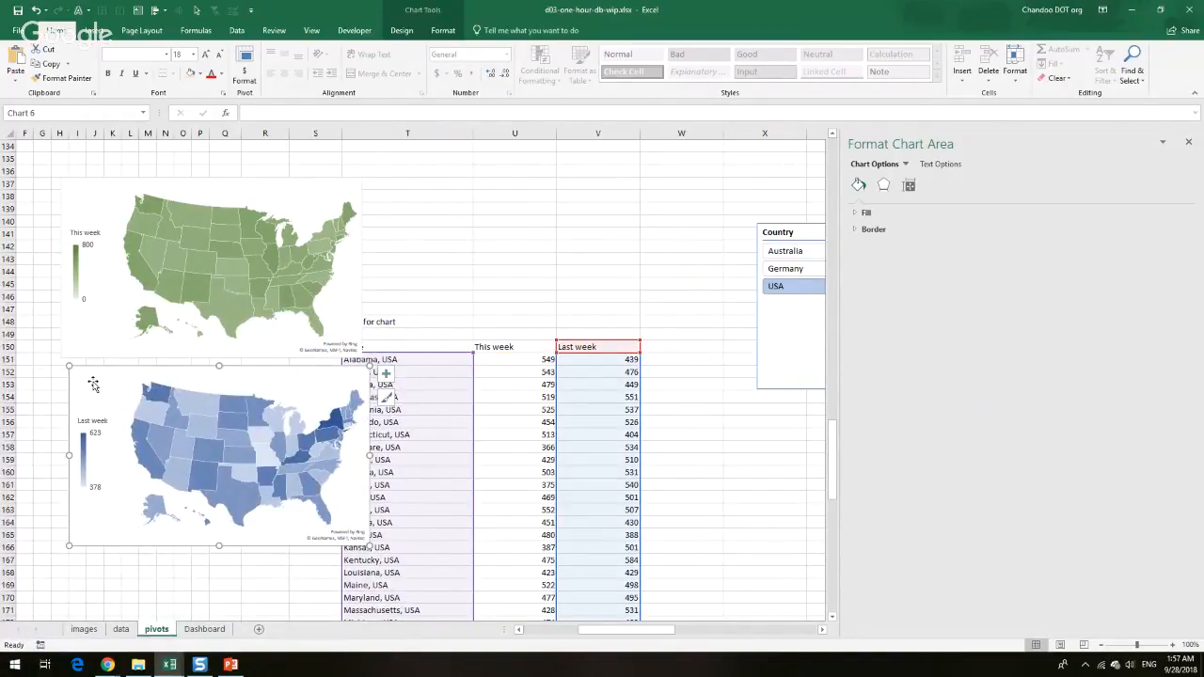
pyautogui.hotkey('ctrl', 'alt', 'v')
pyautogui.press('Escape')
pyautogui.click(395, 322)
# Recolour the Last week map's series with the lightest theme green for the minimum and a dark theme green for the maximum
pyautogui.click(297, 381)
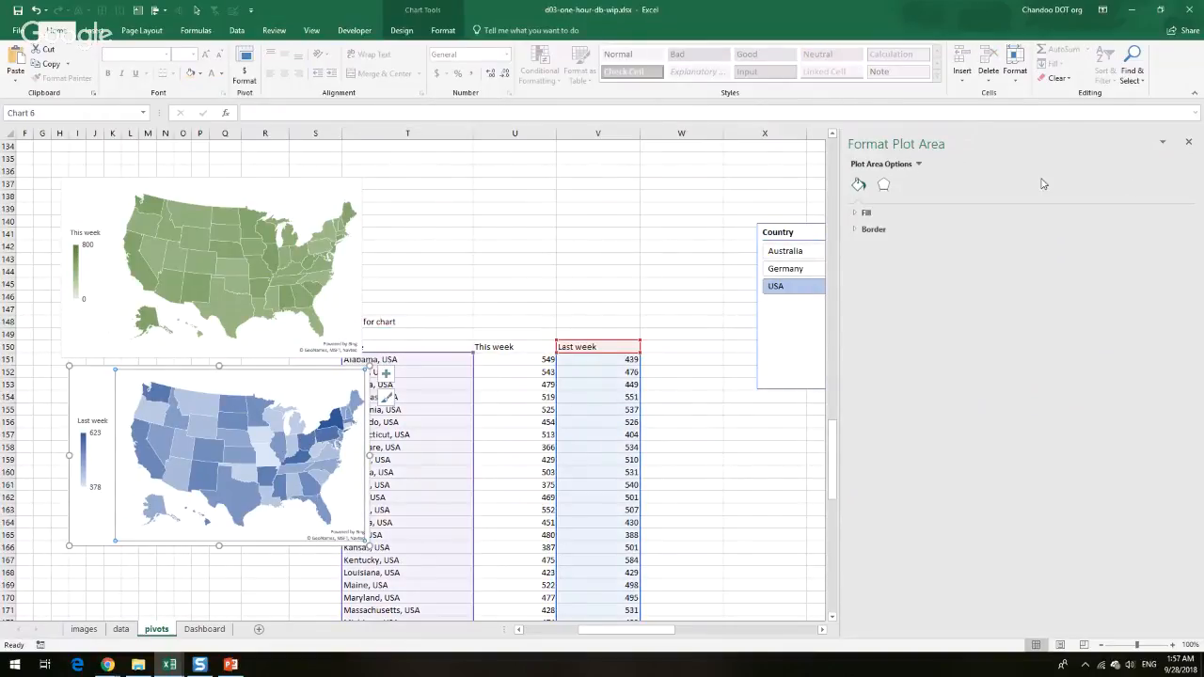
pyautogui.click(225, 438)
pyautogui.click(909, 184)
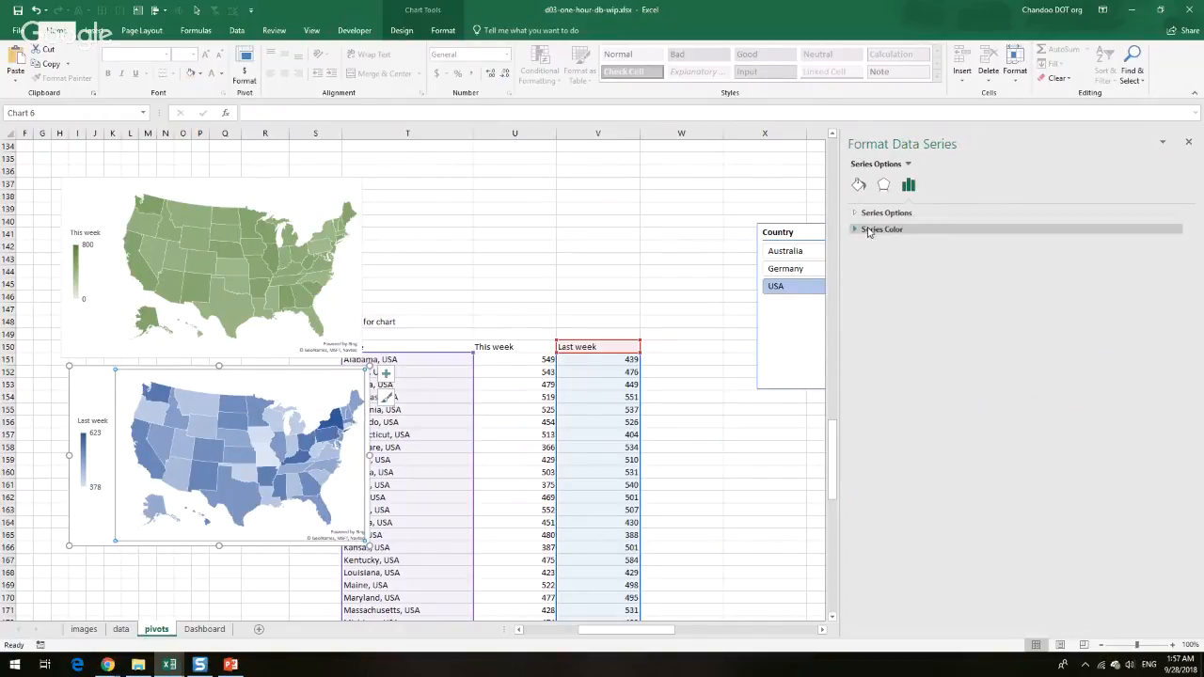
pyautogui.click(874, 229)
pyautogui.click(1120, 287)
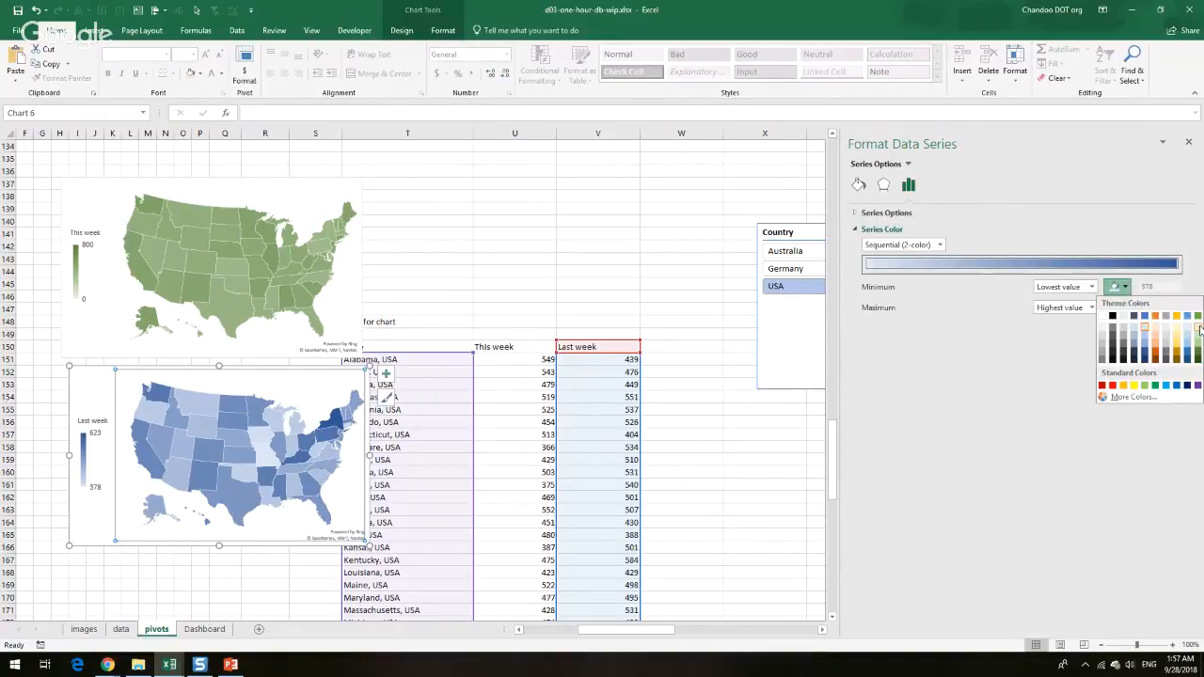
pyautogui.click(1187, 331)
pyautogui.click(1124, 308)
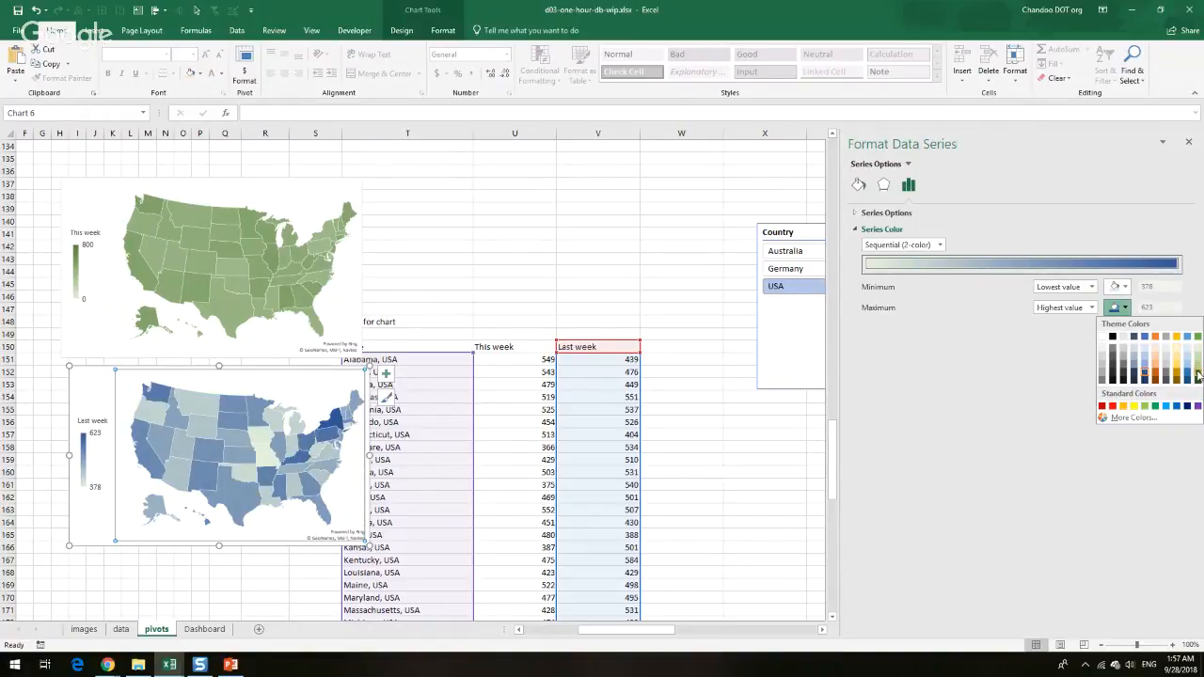
pyautogui.click(1197, 375)
# Fix the Last week map's colour scale to number bounds, with minimum 0 and maximum 800
pyautogui.click(1091, 287)
pyautogui.click(1079, 310)
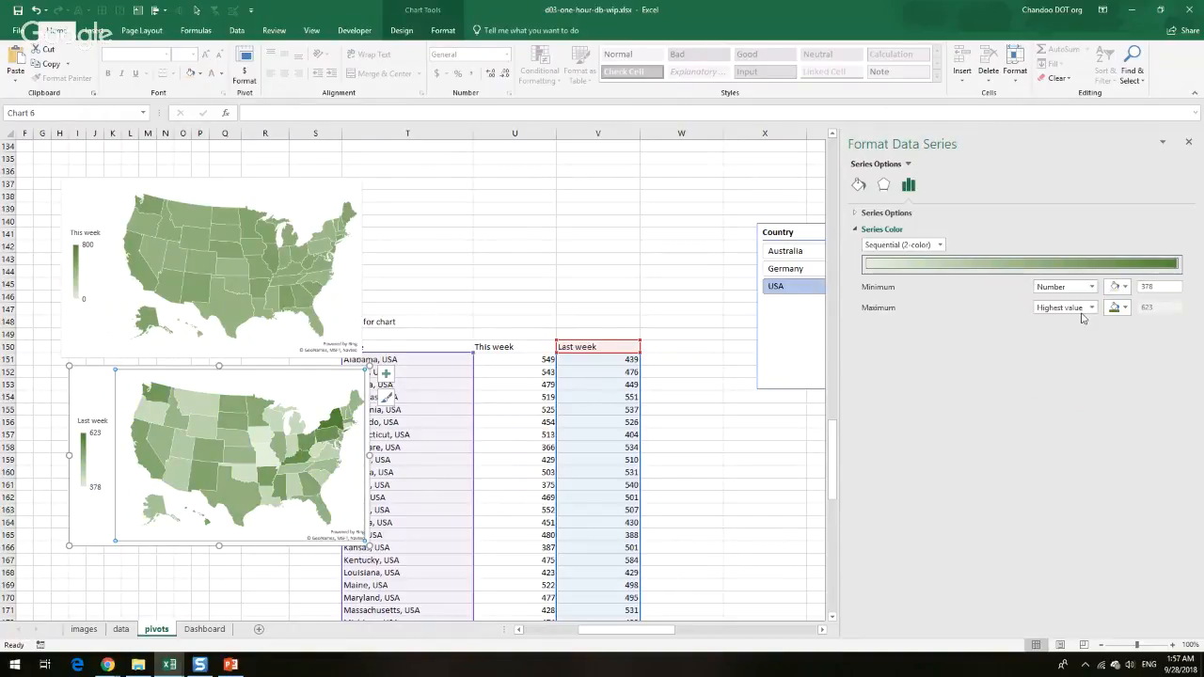
pyautogui.click(1082, 310)
pyautogui.click(1063, 333)
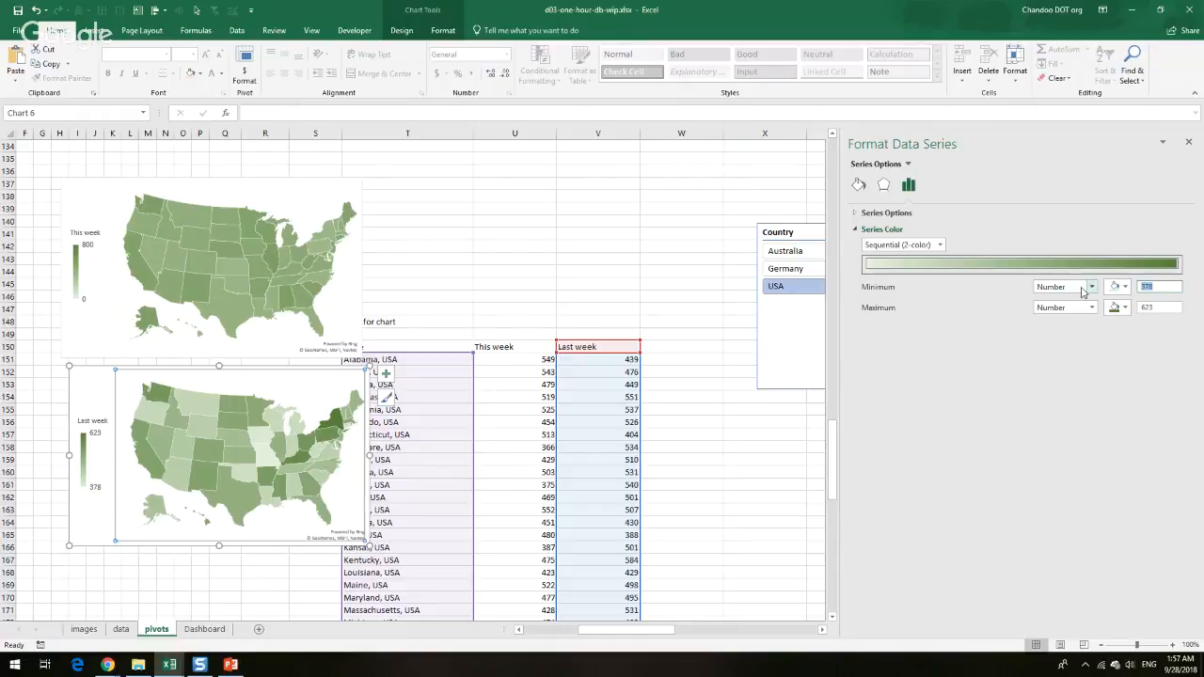
pyautogui.write('0')
pyautogui.click(1167, 307)
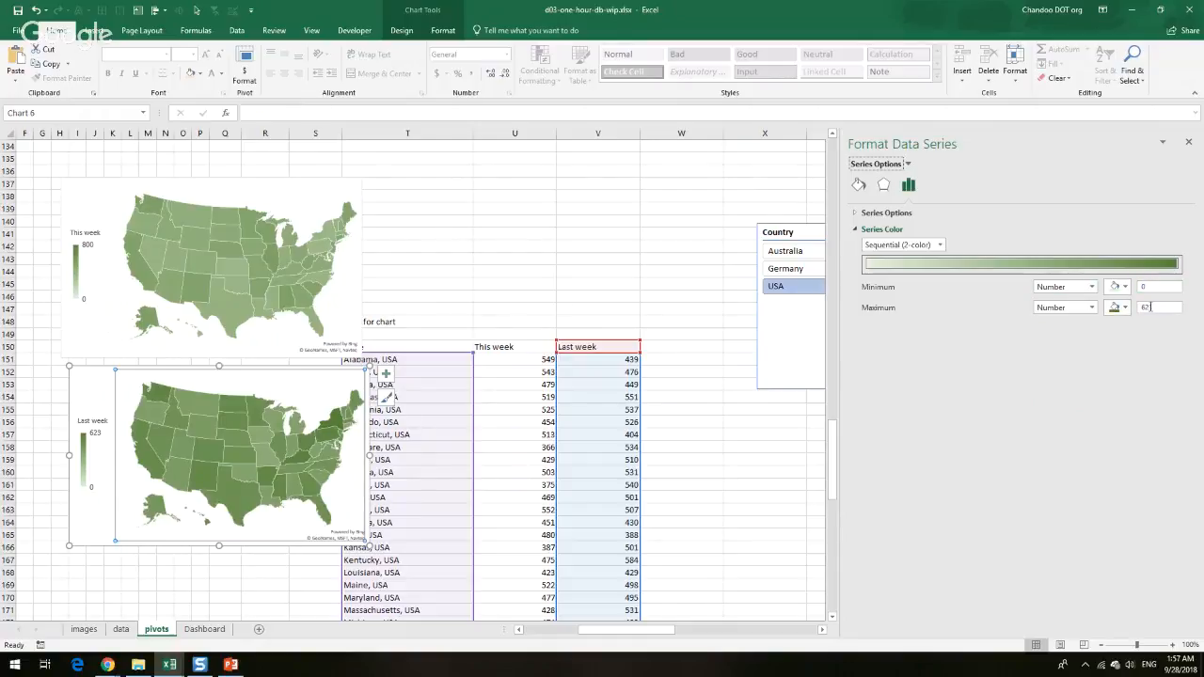
pyautogui.moveTo(1156, 307); pyautogui.dragTo(1126, 311)
pyautogui.write('800')
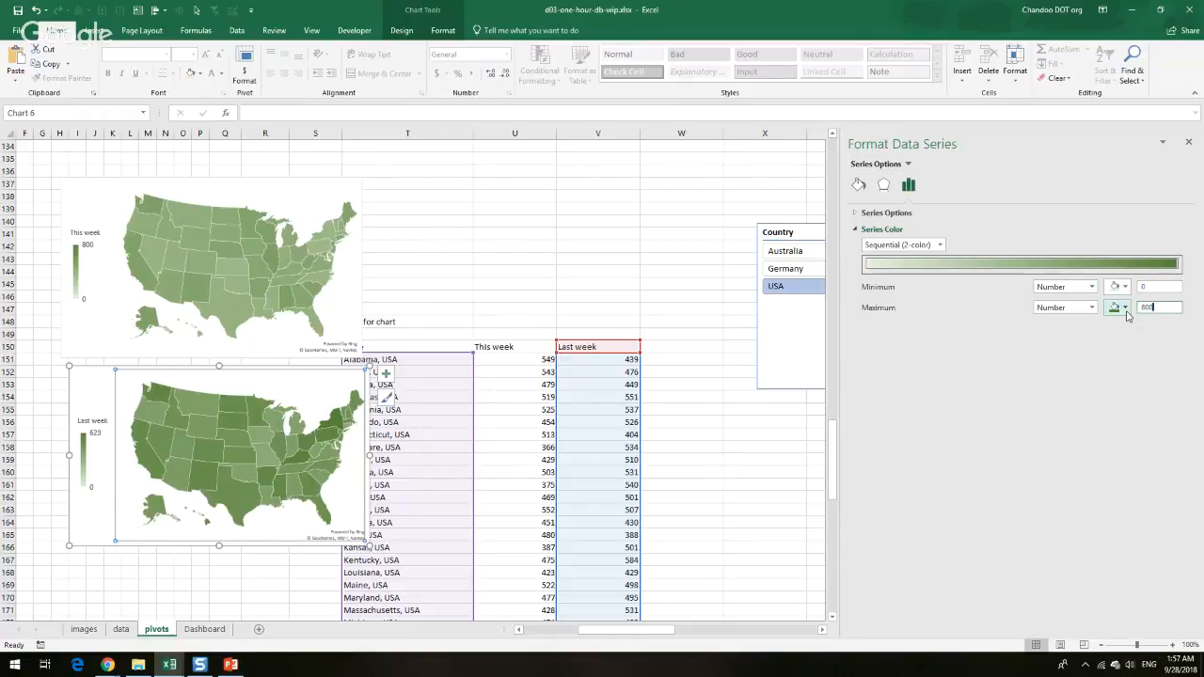
pyautogui.press('Tab')
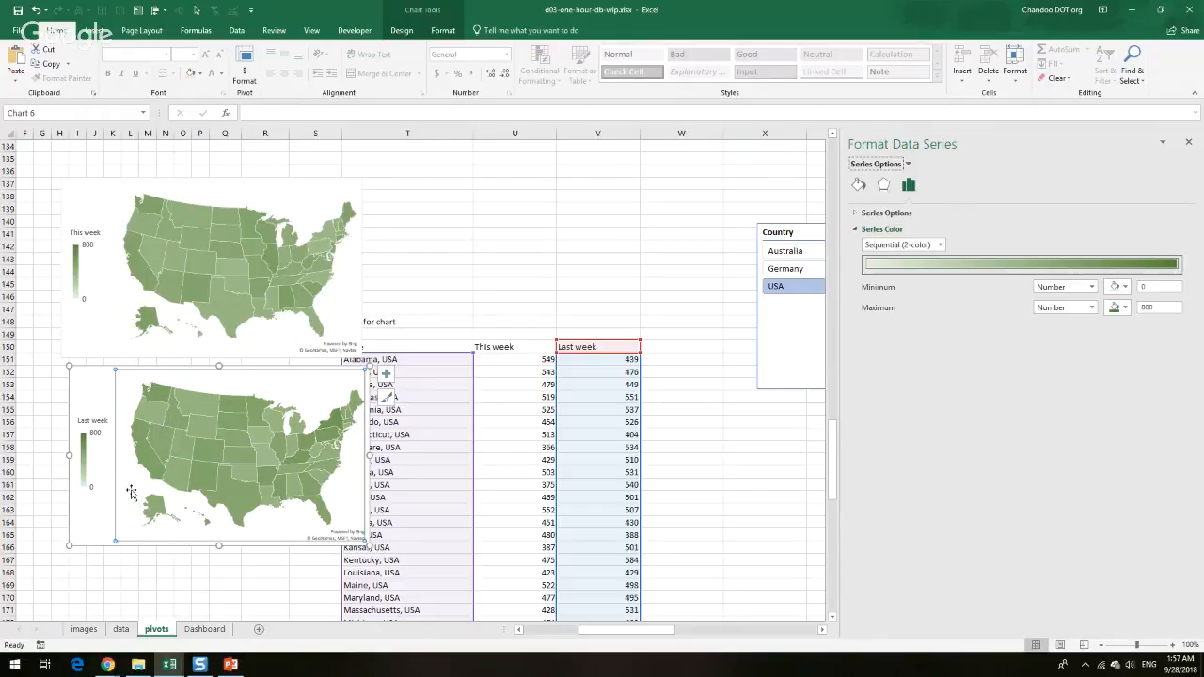
# Position the This week map's legend on the right of the chart
pyautogui.click(386, 373)
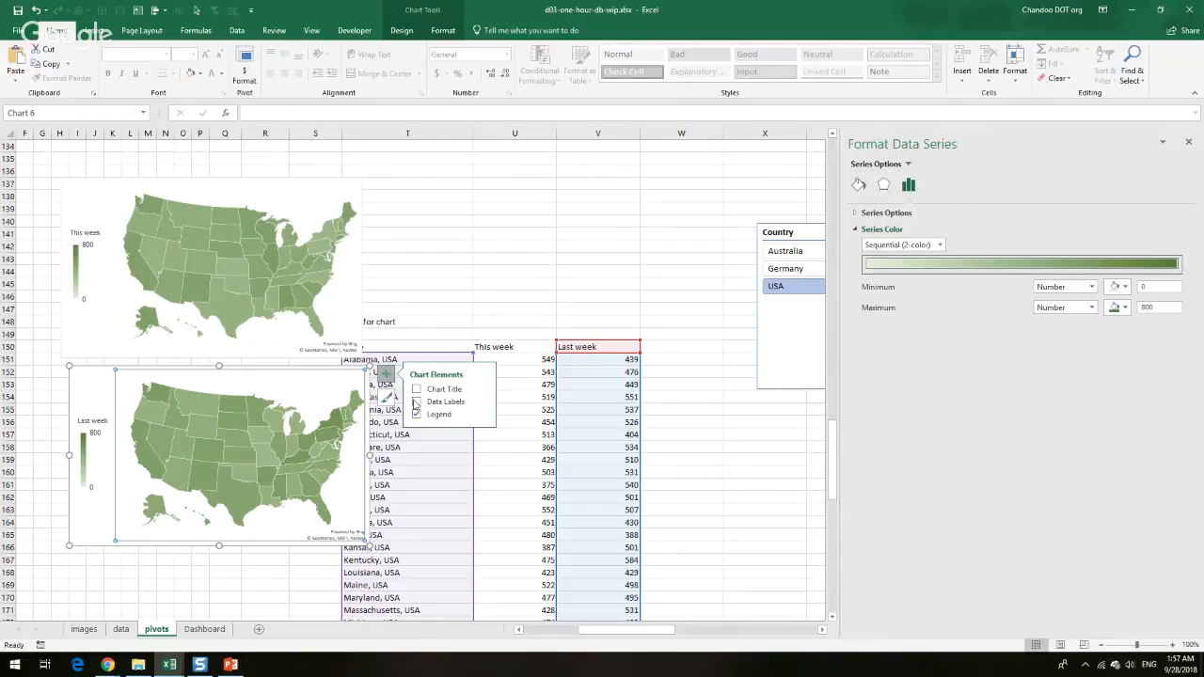
pyautogui.click(481, 414)
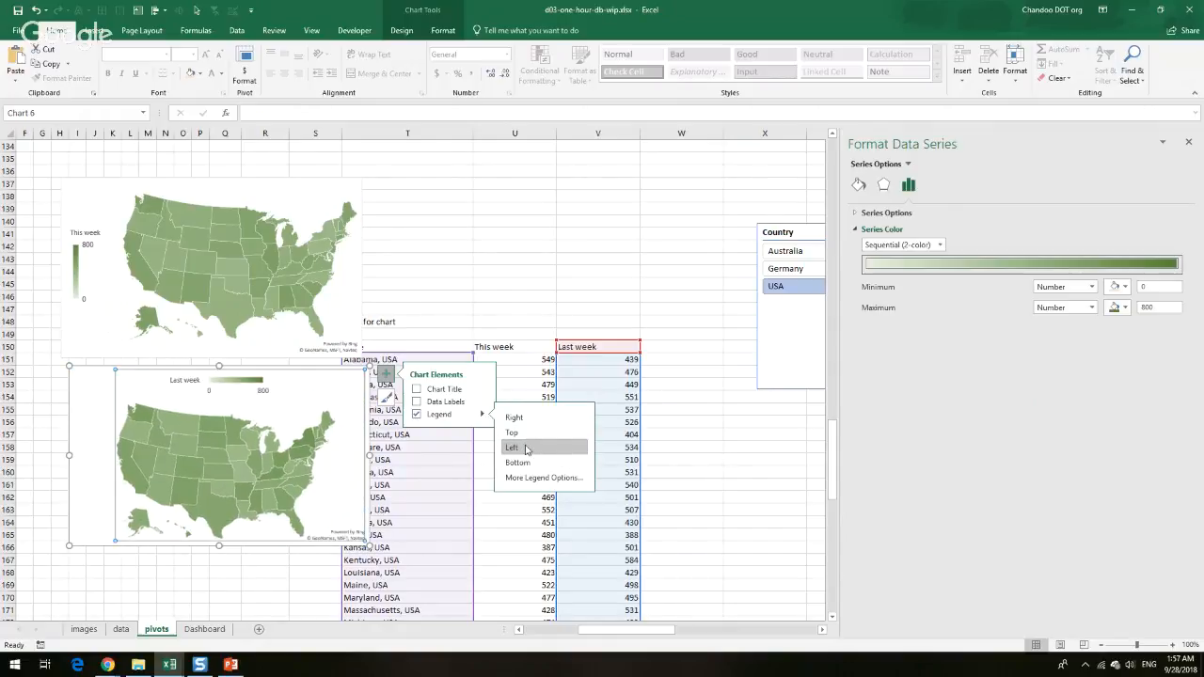
pyautogui.click(96, 334)
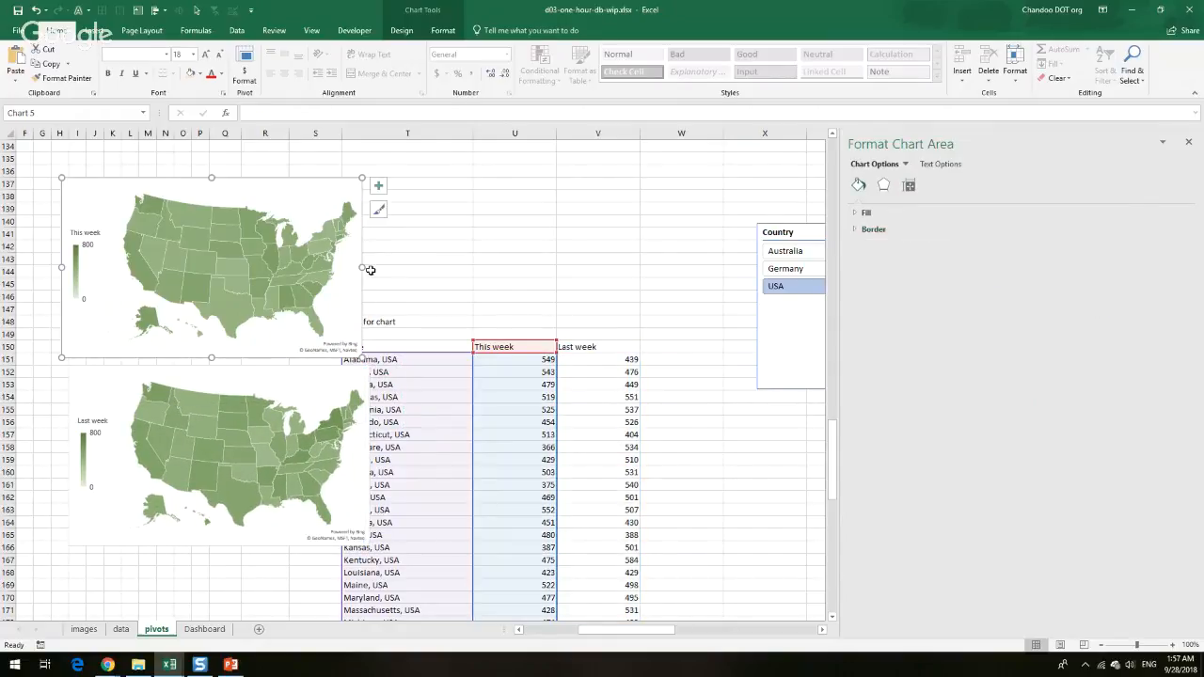
pyautogui.click(378, 188)
pyautogui.click(475, 227)
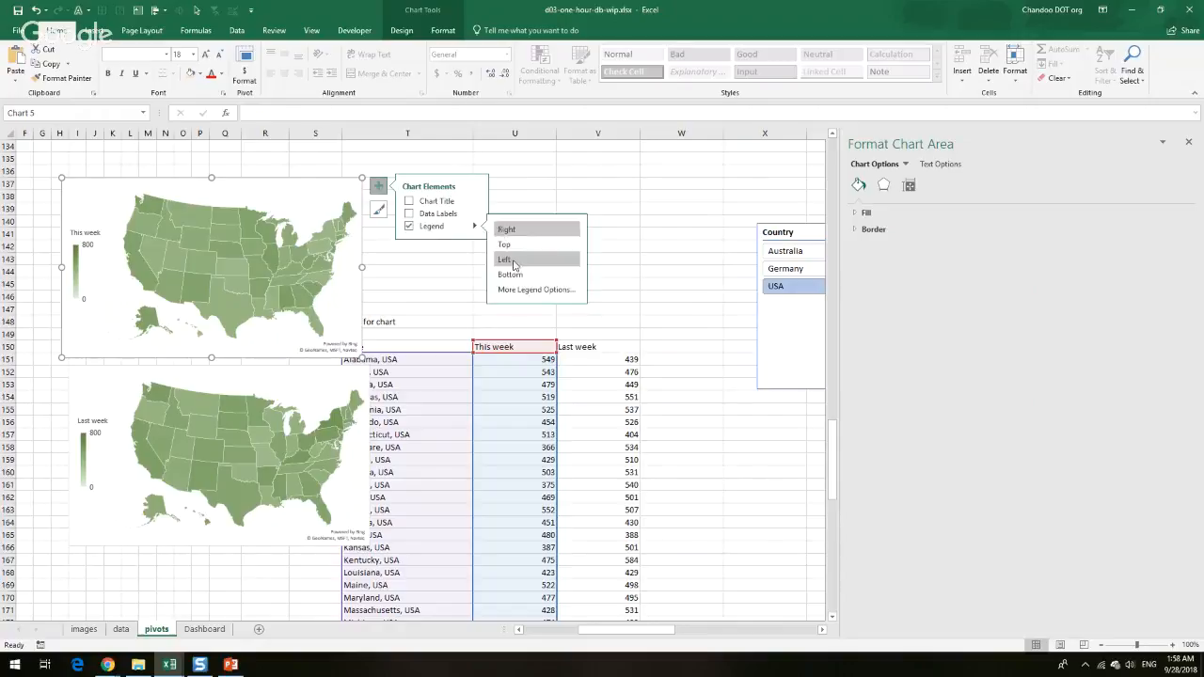
pyautogui.click(531, 291)
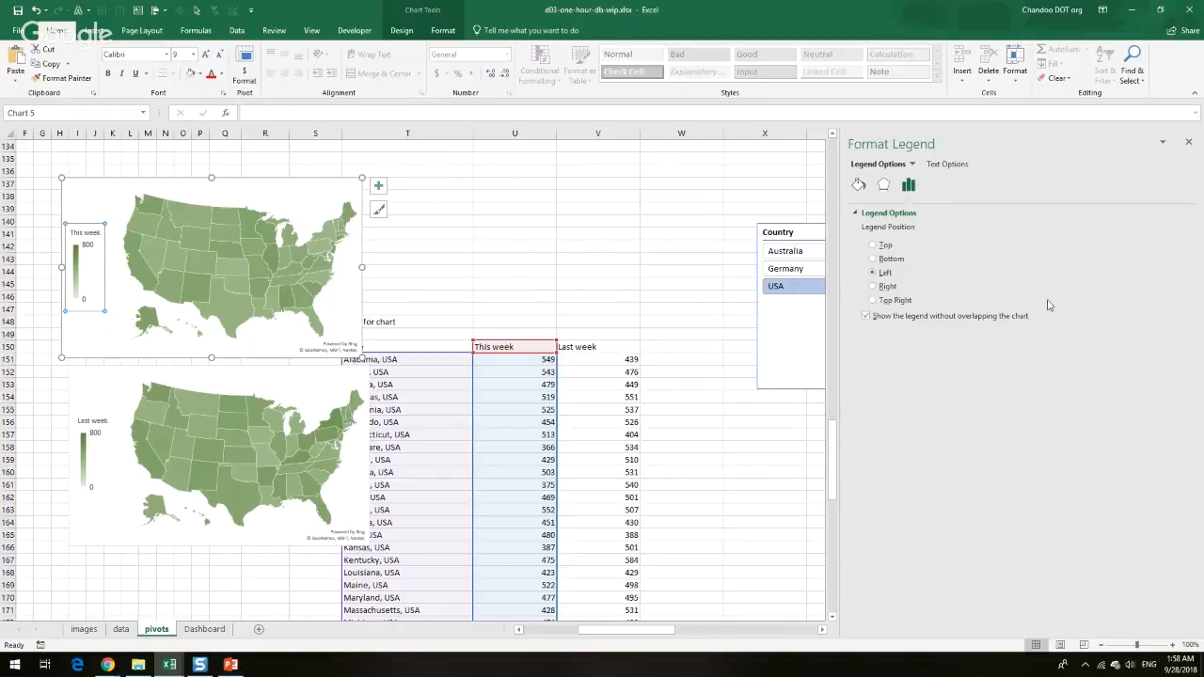
pyautogui.click(889, 287)
pyautogui.click(545, 244)
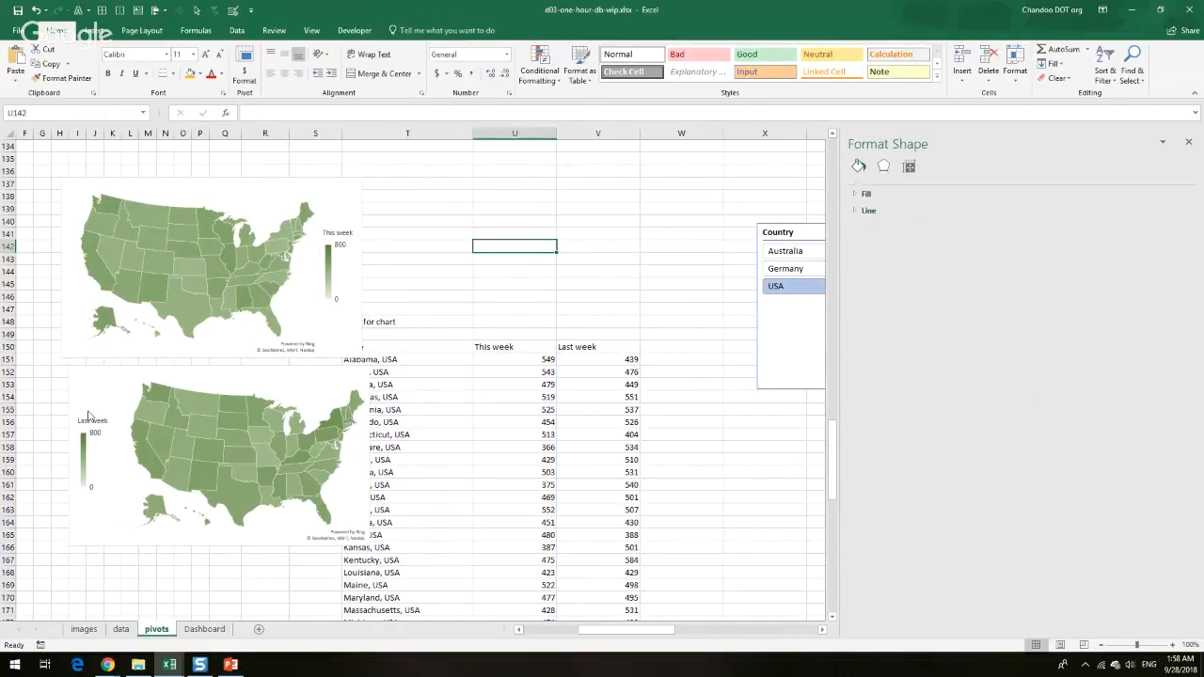
# Move both map charts from the pivots sheet to the Dashboard sheet, below the region bar charts
pyautogui.click(89, 350)
pyautogui.keyDown('ctrl'); pyautogui.click(76, 379); pyautogui.keyUp('ctrl')
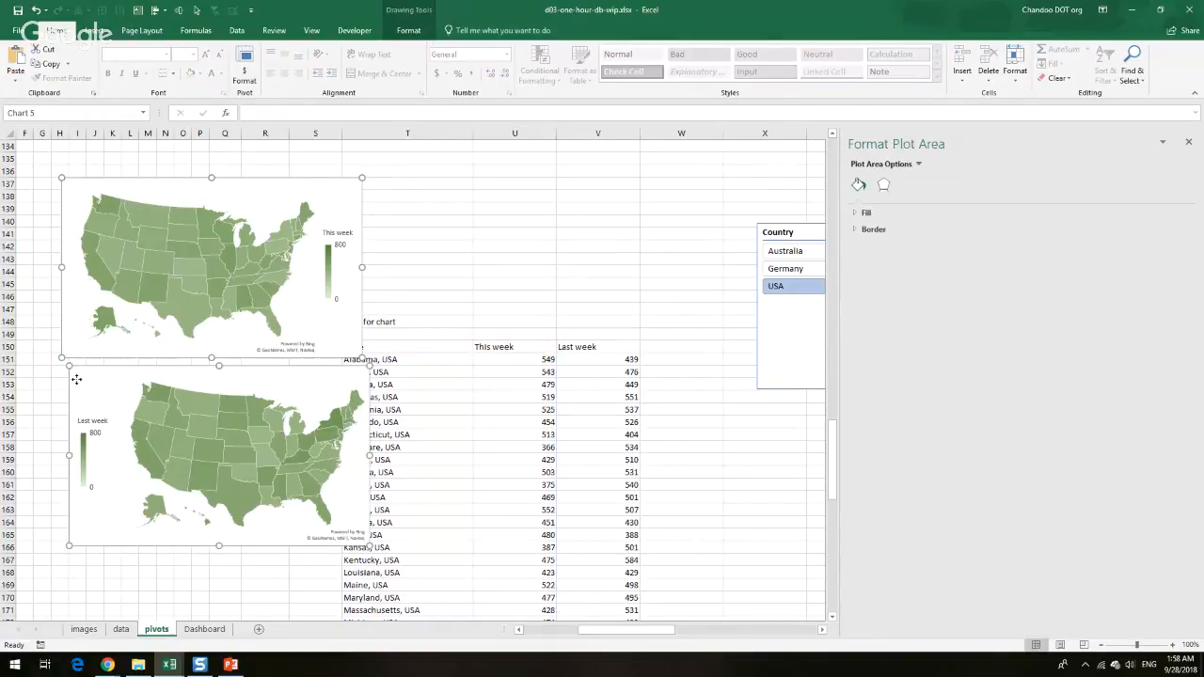
pyautogui.hotkey('ctrl', 'x')
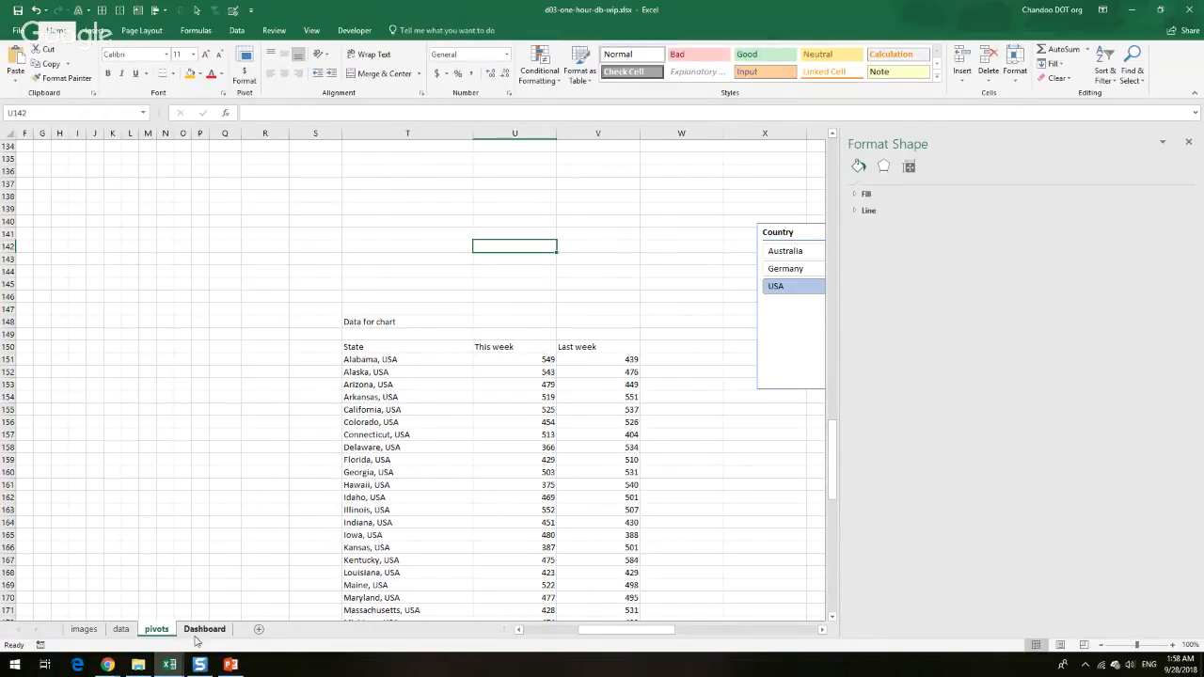
pyautogui.click(199, 631)
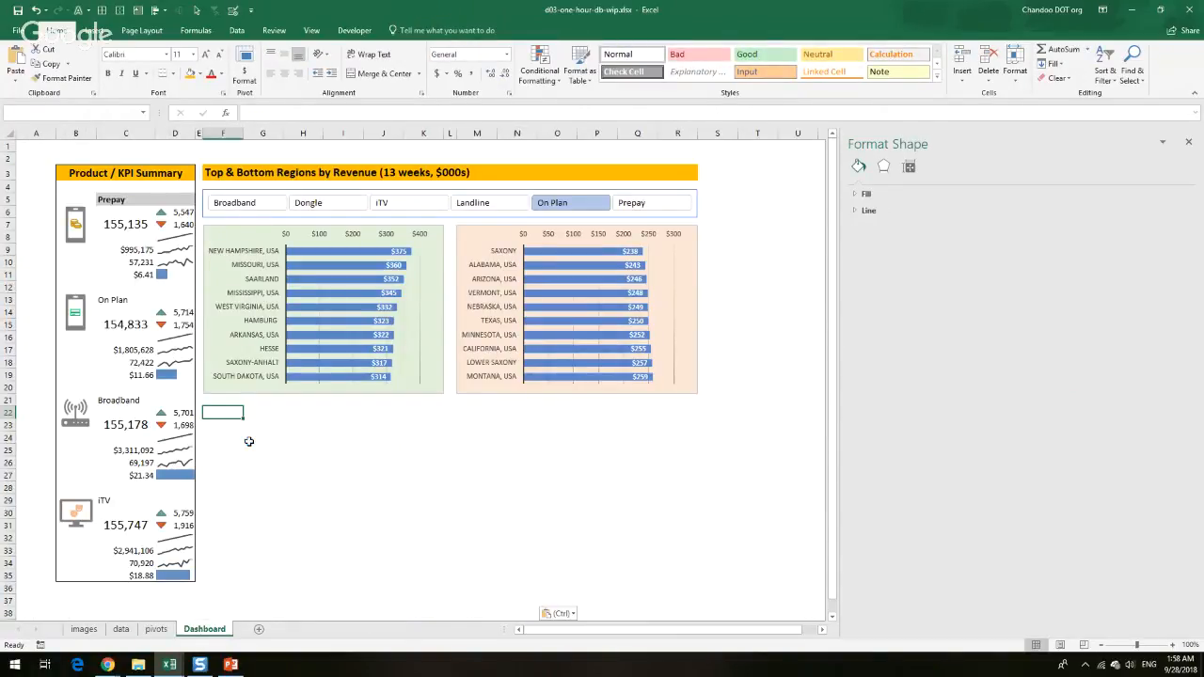
pyautogui.hotkey('ctrl', 'v')
pyautogui.click(559, 474)
pyautogui.scroll(-2, 572, 472)
pyautogui.scroll(-1, 573, 472)
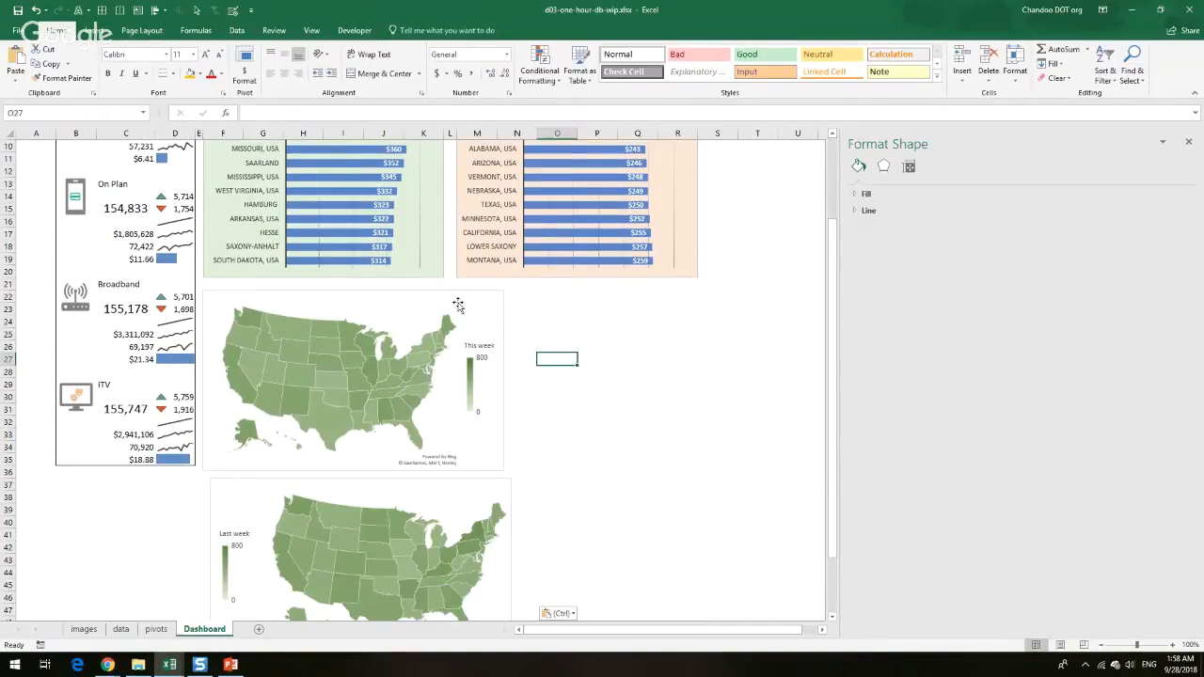
# Place the This week map under the orange bottom-regions chart and the Last week map under the green top-regions chart
pyautogui.moveTo(465, 293); pyautogui.dragTo(718, 305)
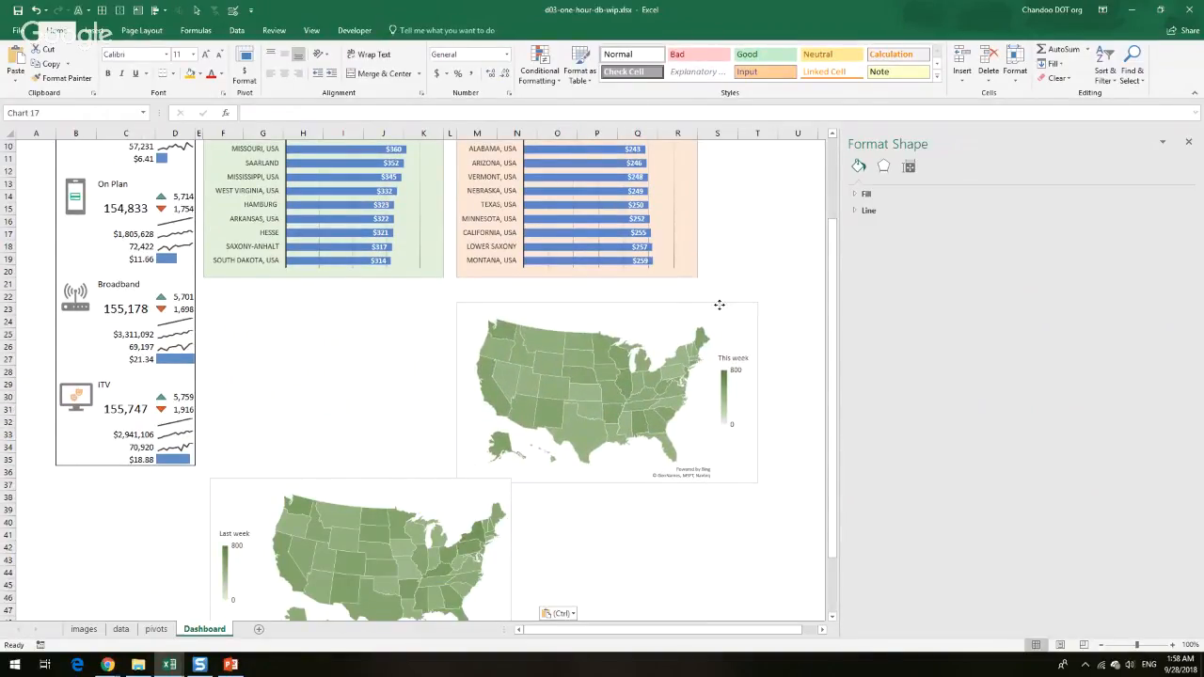
pyautogui.click(331, 481)
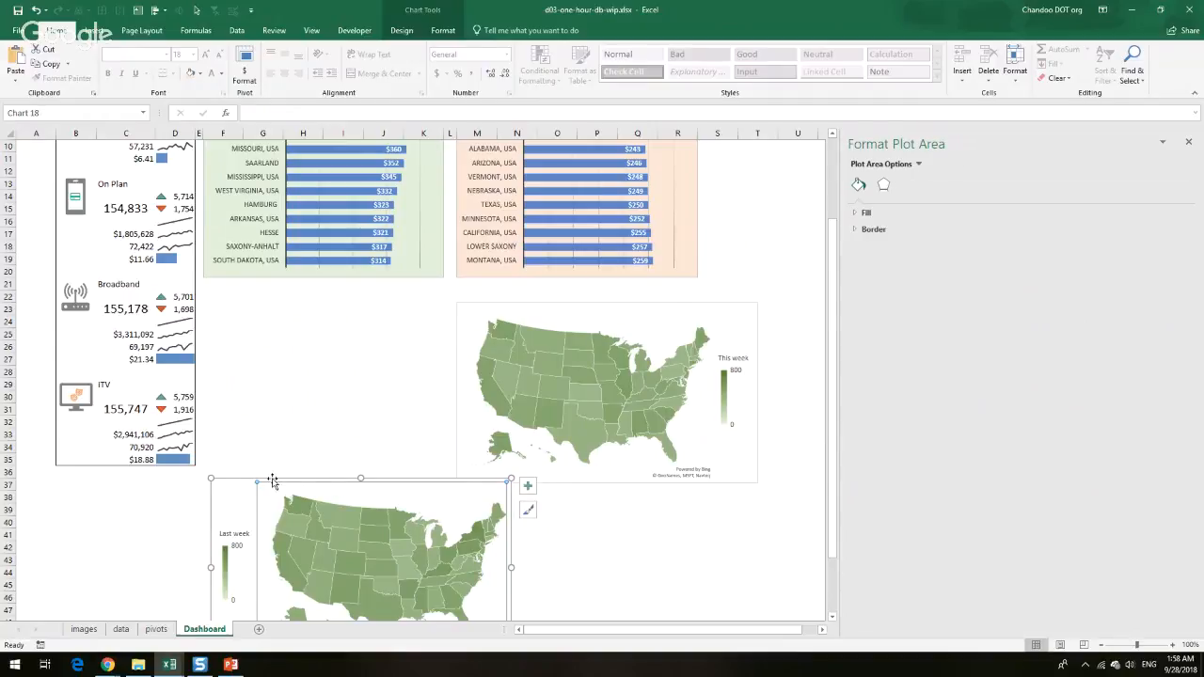
pyautogui.moveTo(272, 482); pyautogui.dragTo(276, 311)
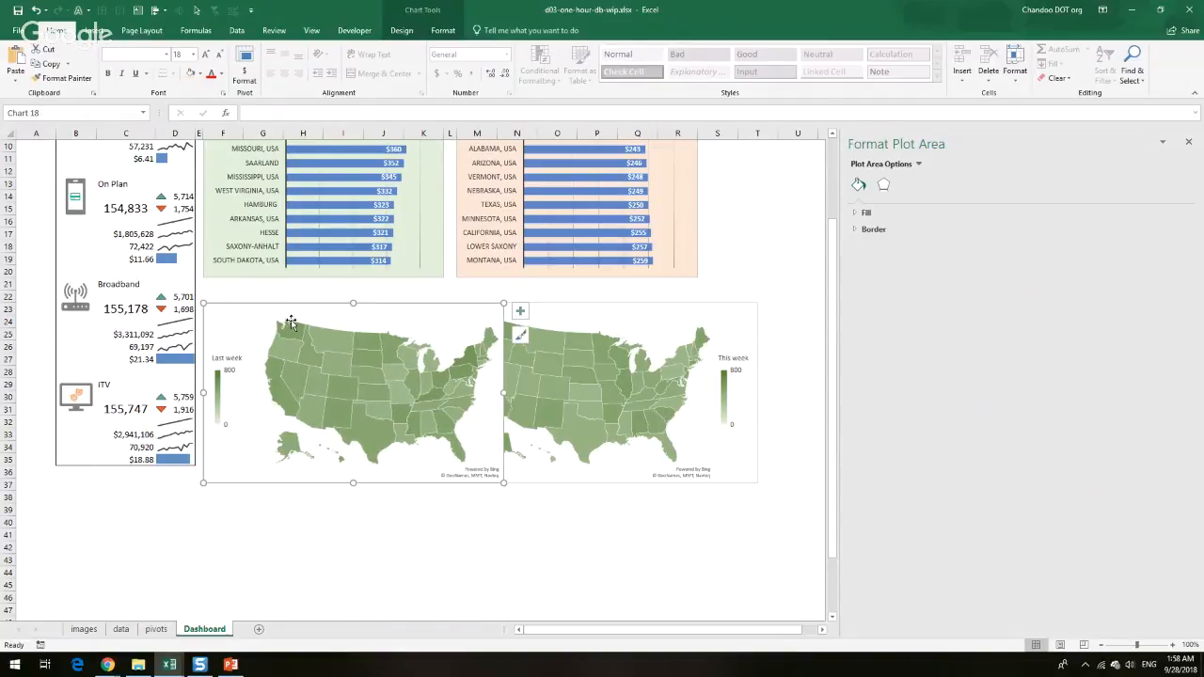
# Resize both maps to match the width of the bar charts above them and end at row 35
pyautogui.moveTo(502, 480); pyautogui.dragTo(436, 463)
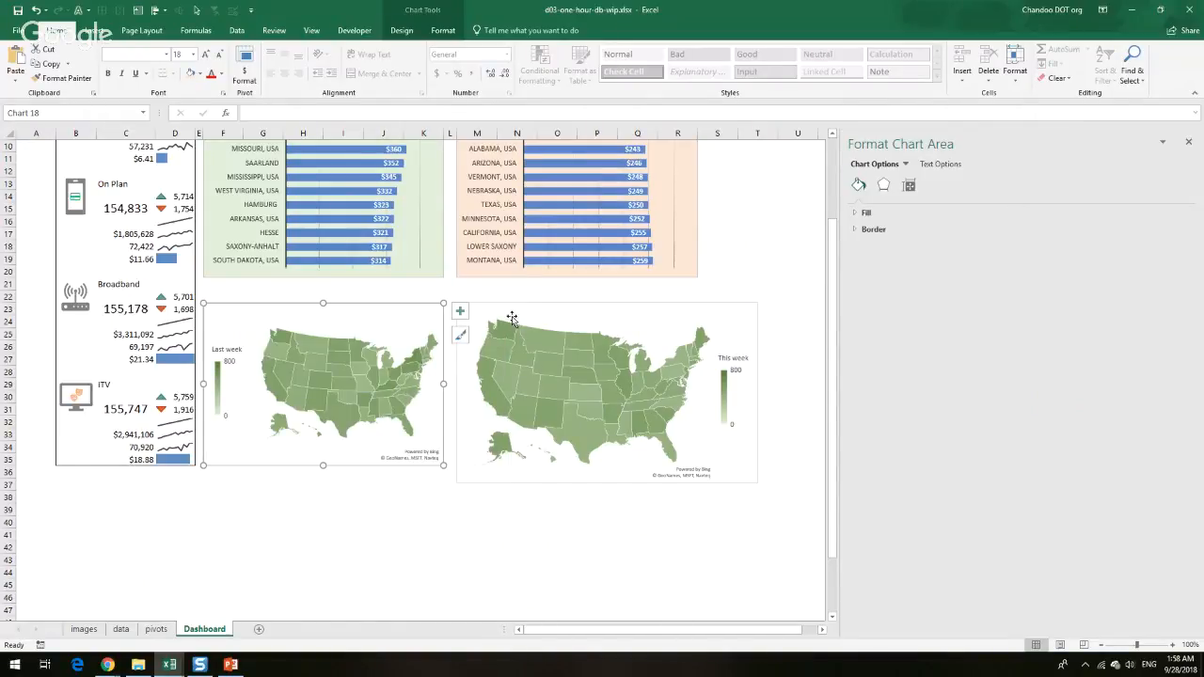
pyautogui.click(759, 481)
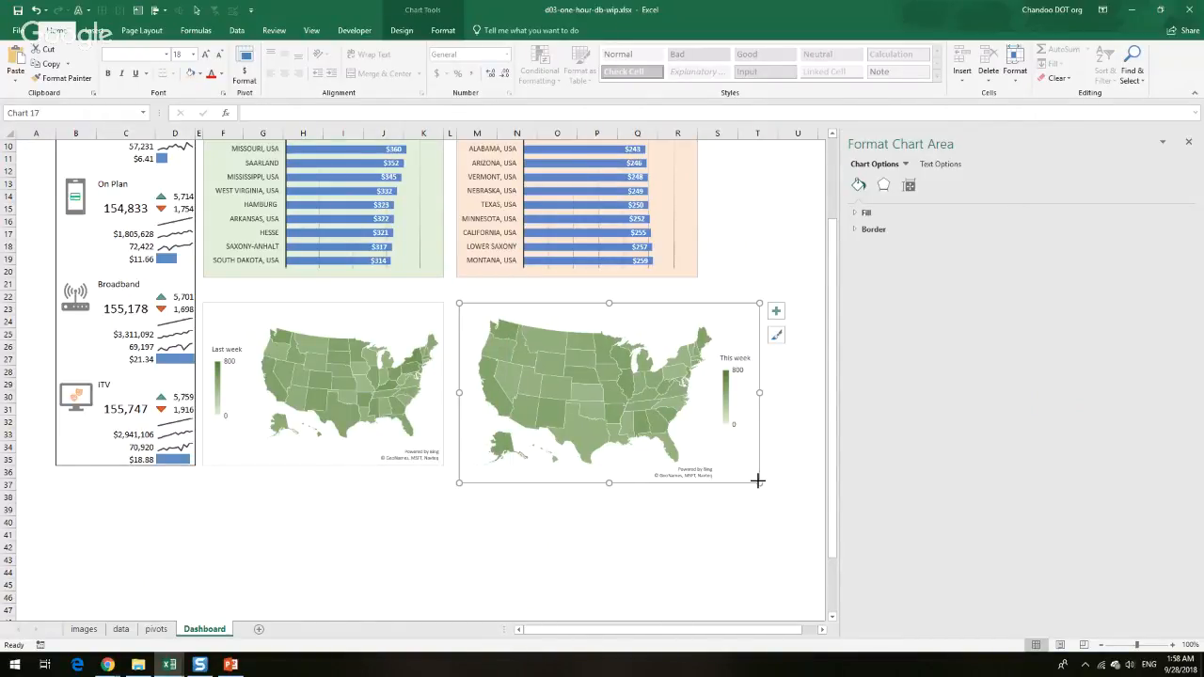
pyautogui.moveTo(758, 481); pyautogui.dragTo(698, 465)
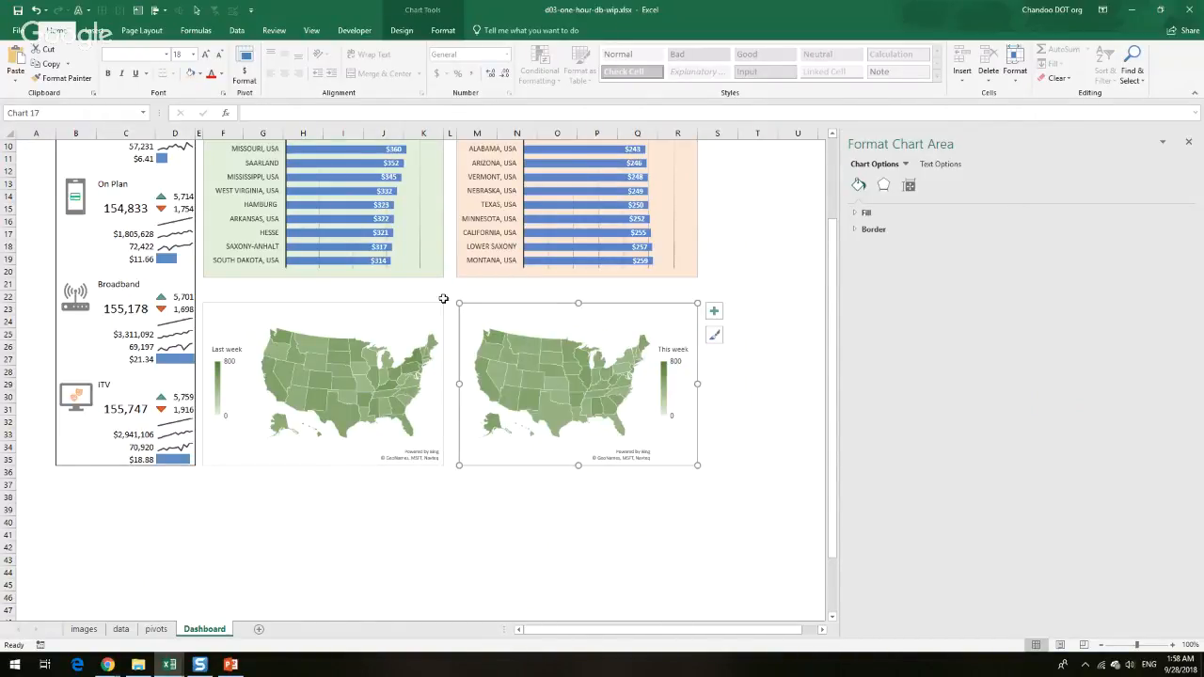
pyautogui.moveTo(460, 303); pyautogui.dragTo(457, 304)
pyautogui.click(512, 496)
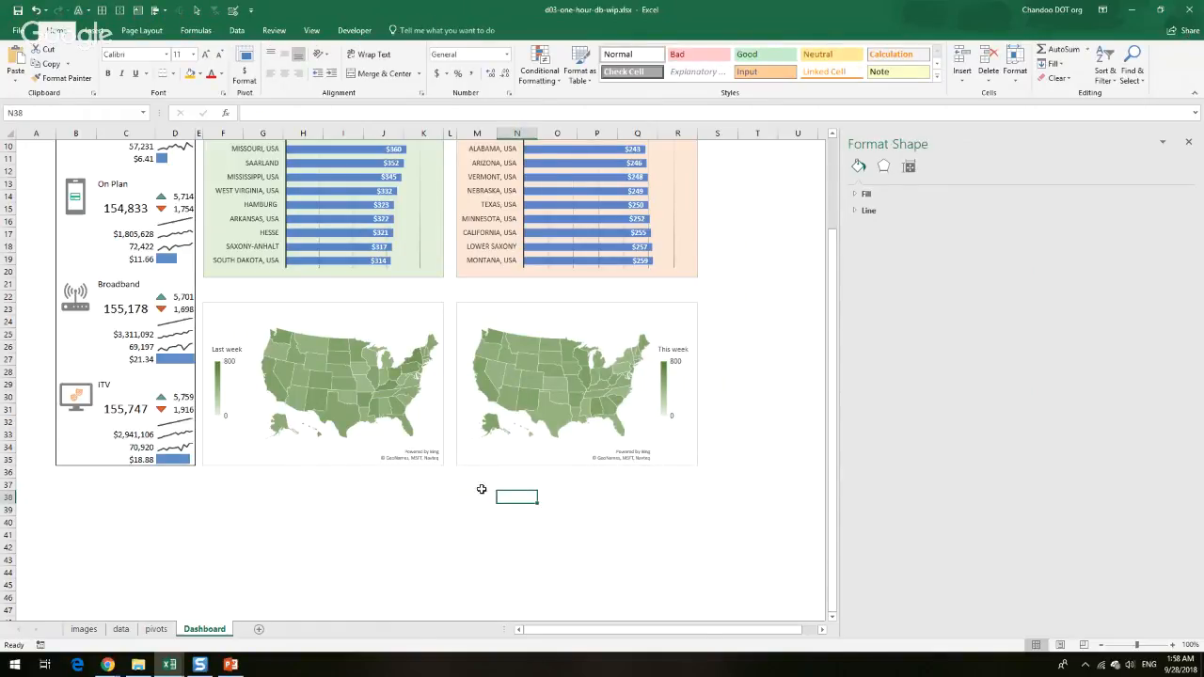
# Move the Country slicer from the pivots sheet to the Dashboard, placing it just below the orange bottom-regions chart
pyautogui.scroll(3, 362, 577)
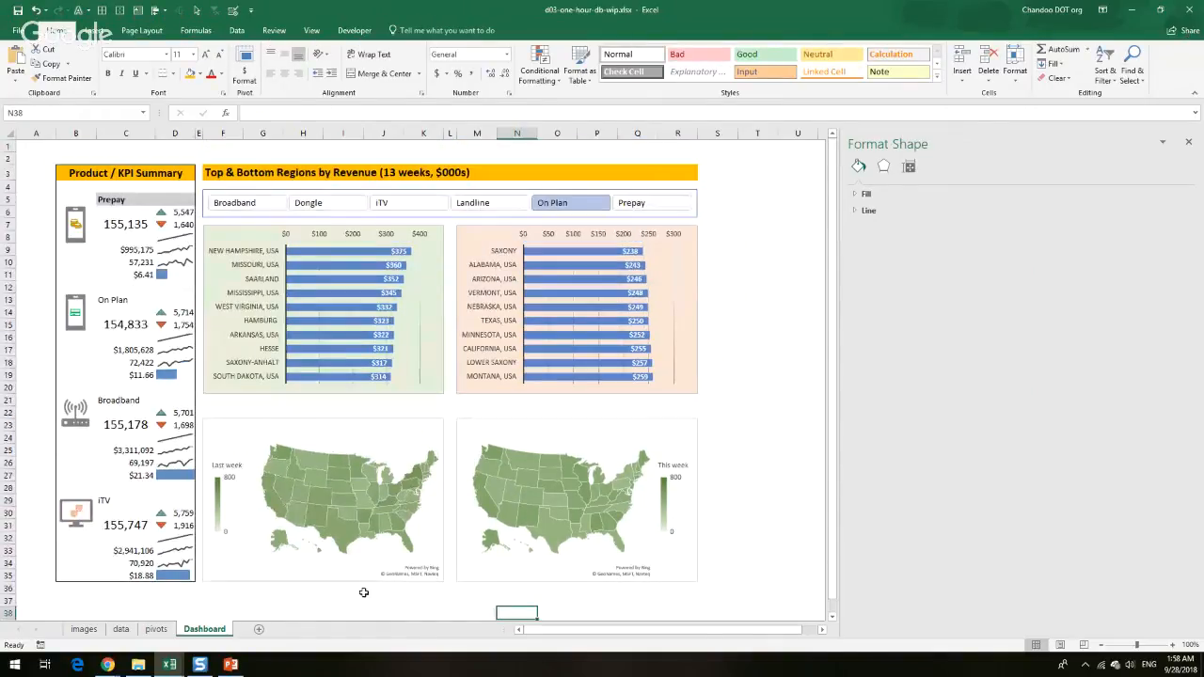
pyautogui.click(157, 628)
pyautogui.click(774, 358)
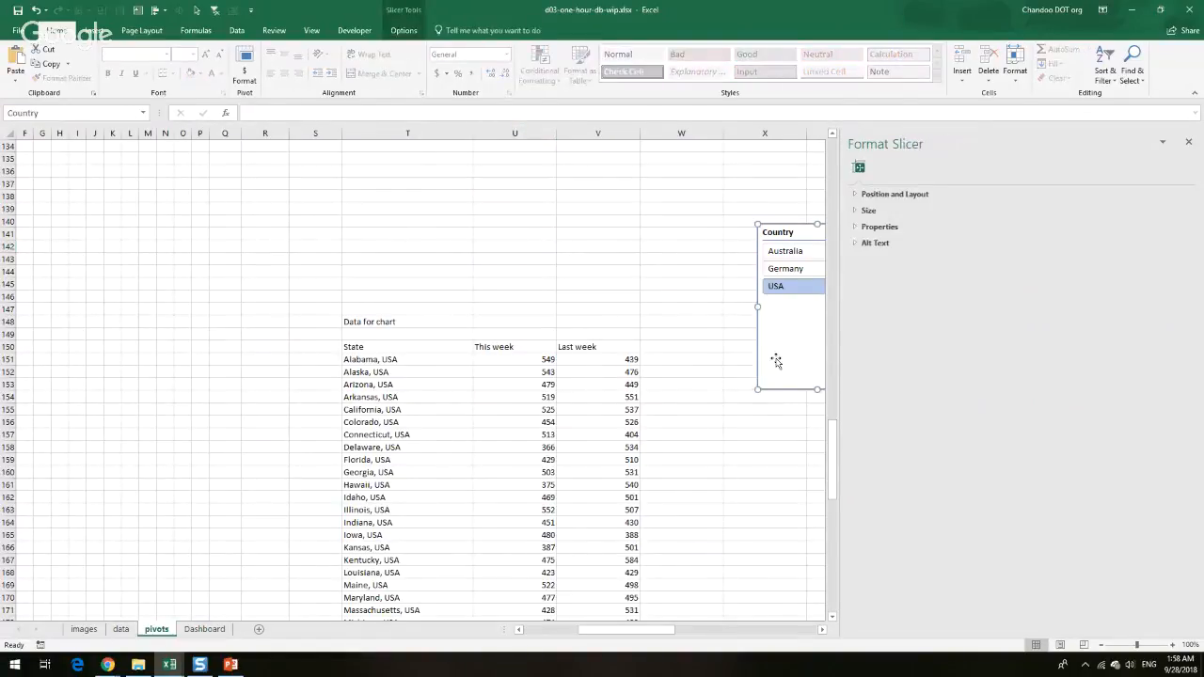
pyautogui.press('Delete')
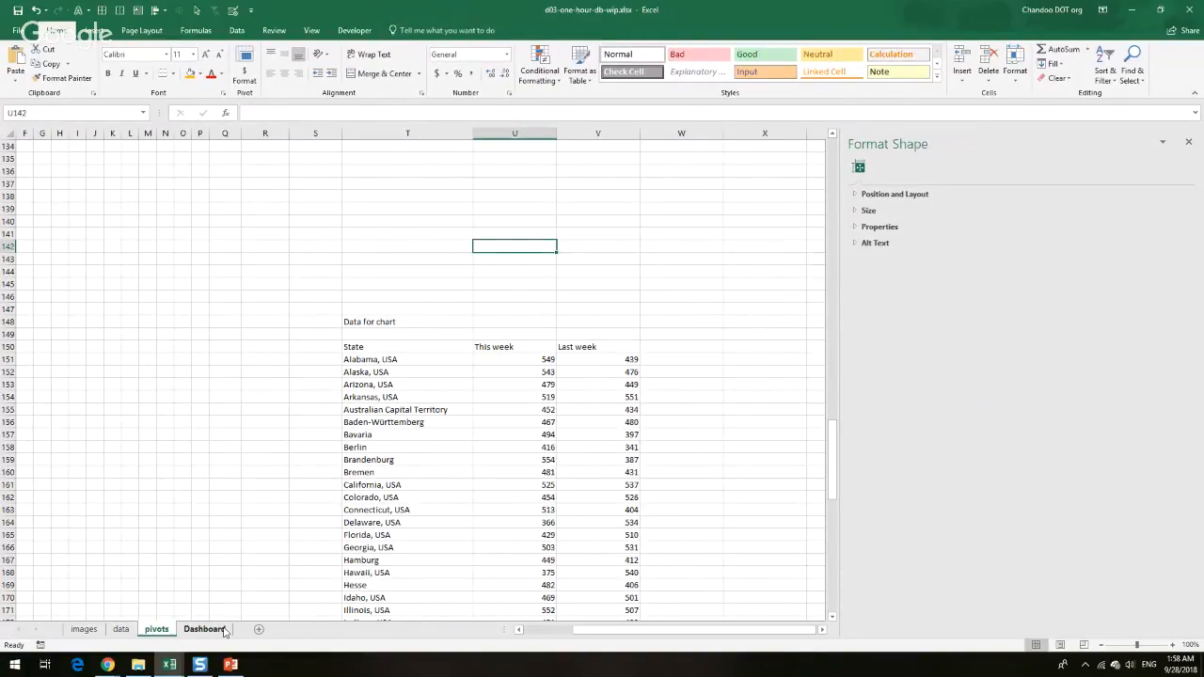
pyautogui.click(204, 628)
pyautogui.hotkey('ctrl', 'v')
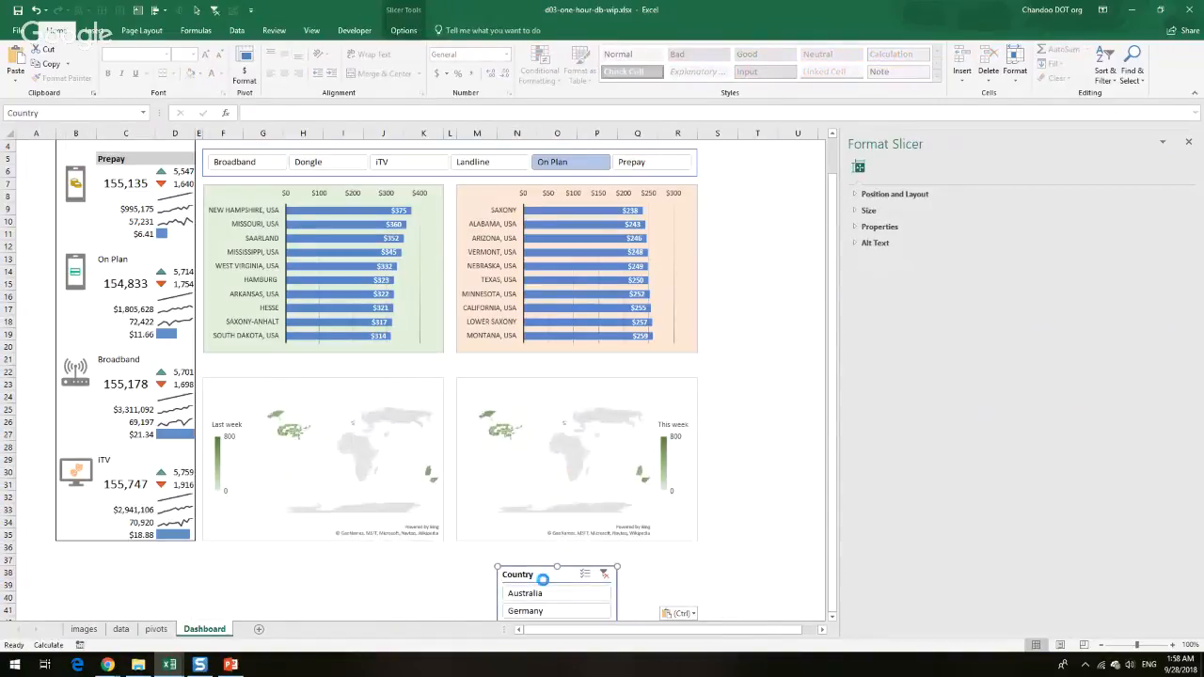
pyautogui.moveTo(537, 572); pyautogui.dragTo(496, 375)
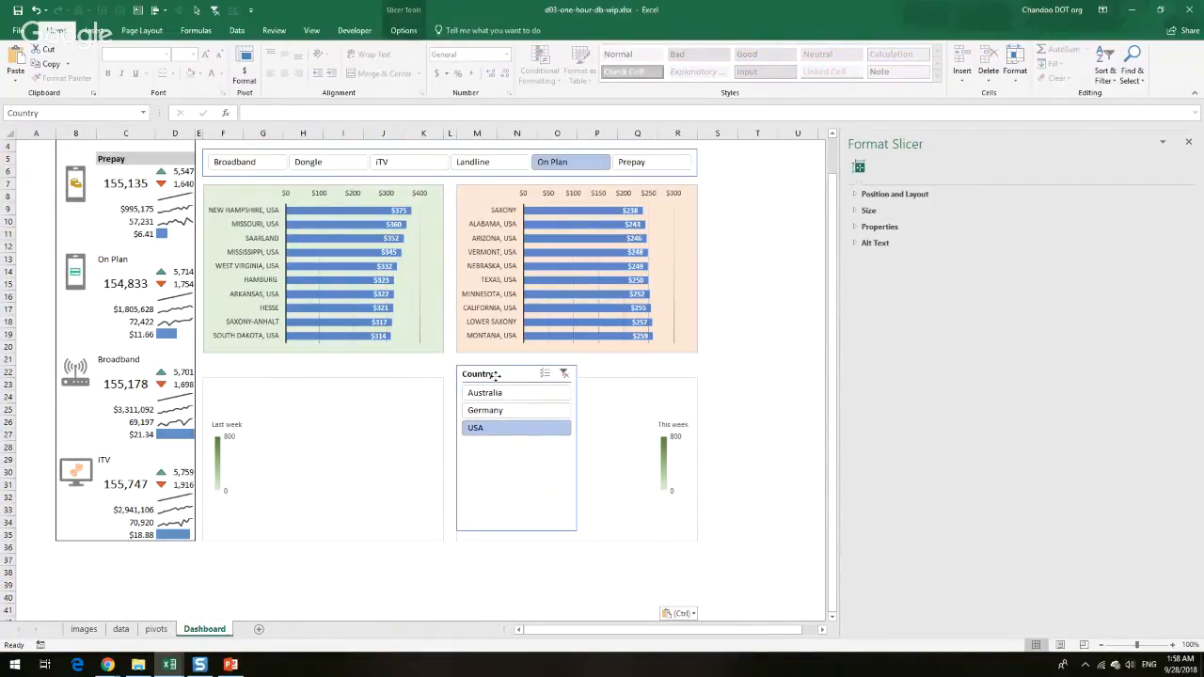
# Shorten both map charts together by lowering their top edges to the end of row 24, and select the Country slicer
pyautogui.click(321, 378)
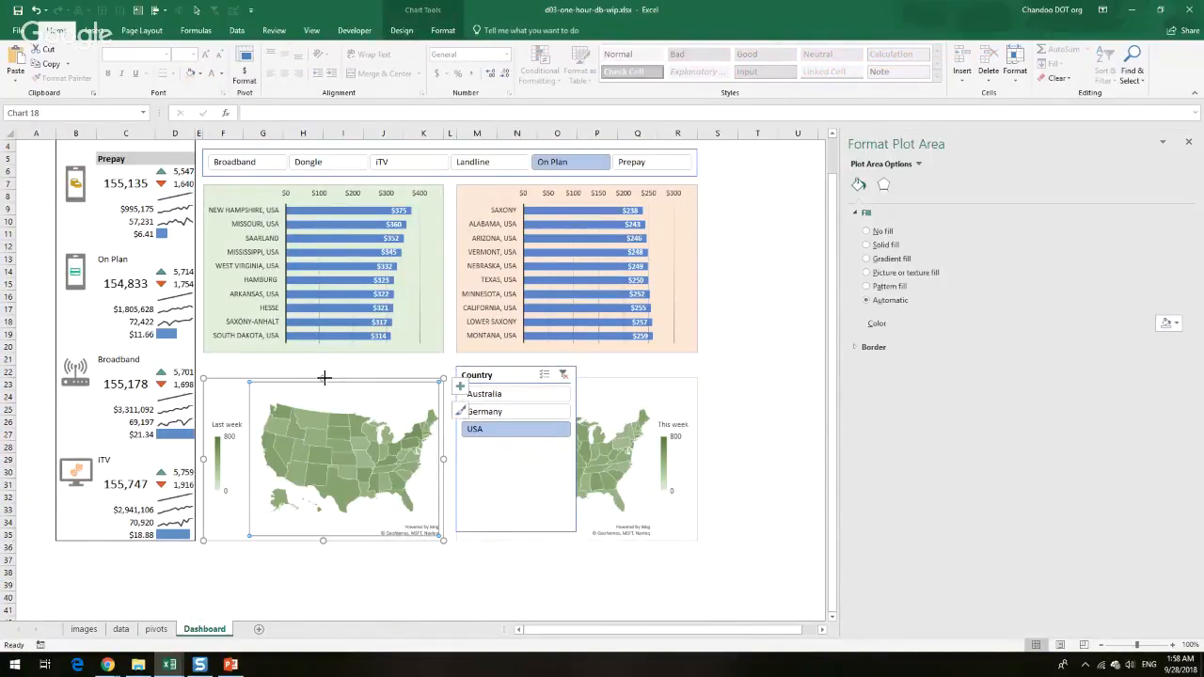
pyautogui.keyDown('ctrl'); pyautogui.click(612, 385); pyautogui.keyUp('ctrl')
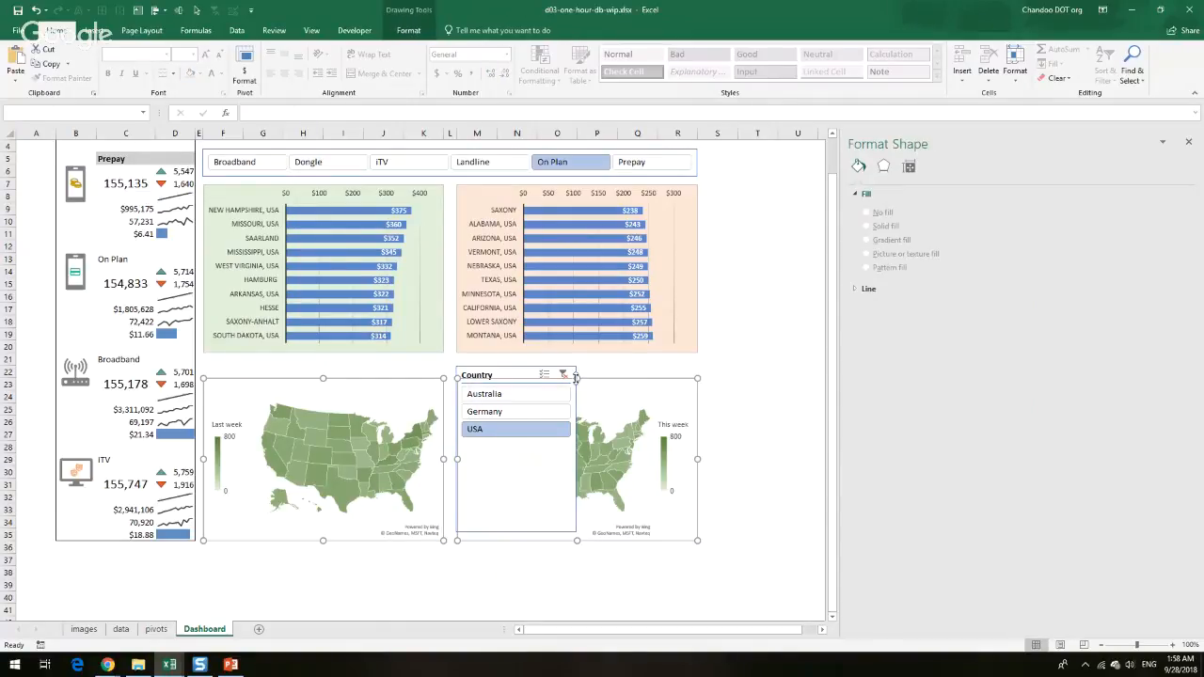
pyautogui.moveTo(574, 378); pyautogui.dragTo(572, 402)
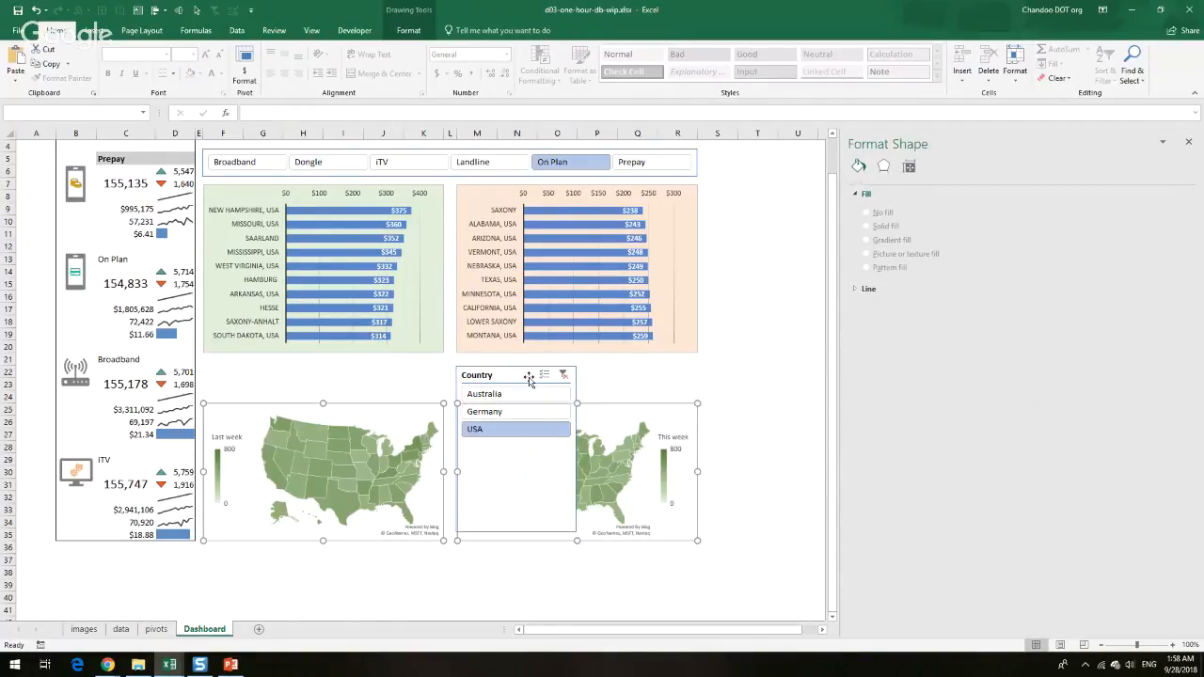
pyautogui.click(520, 379)
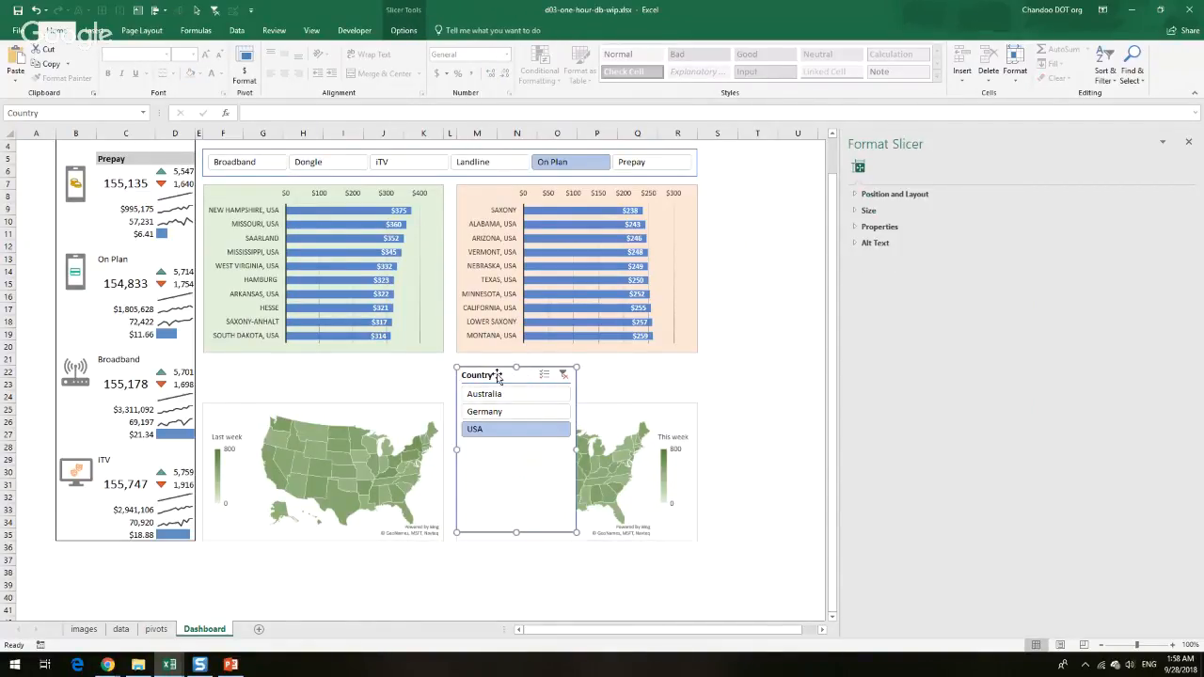
# Arrange the Country slicer's buttons in three columns and resize the slicer to 0.4" high by 4.01" wide under the orange chart
pyautogui.click(403, 31)
pyautogui.click(662, 49)
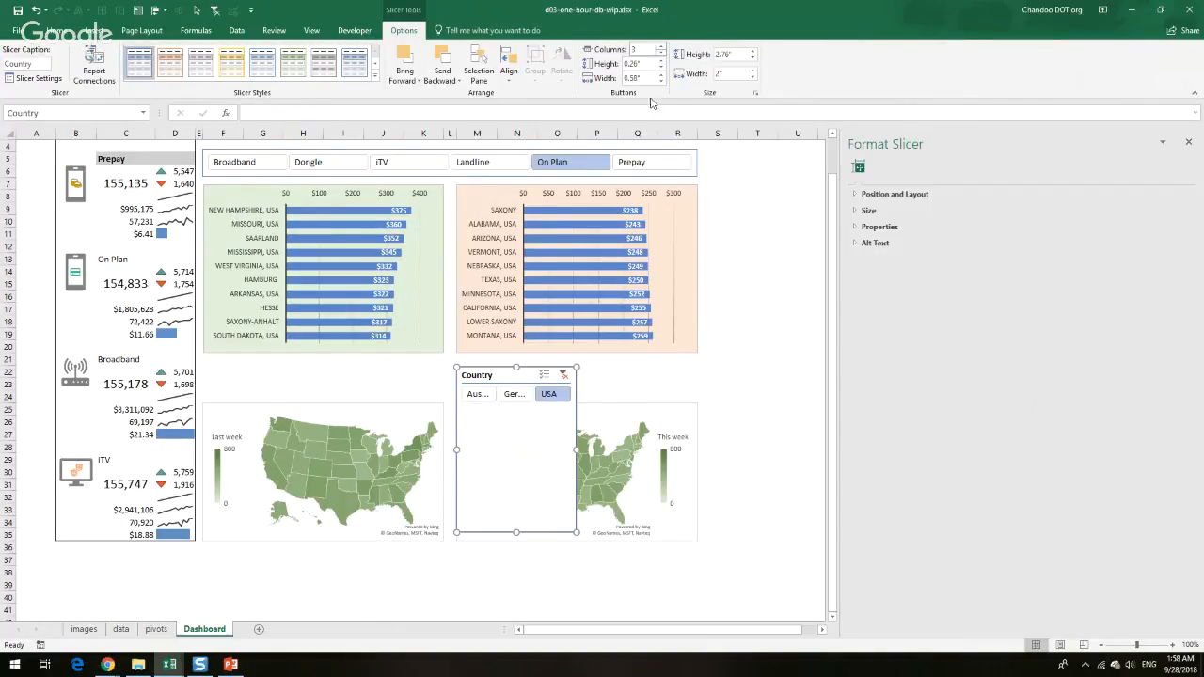
pyautogui.click(662, 48)
pyautogui.moveTo(659, 434); pyautogui.dragTo(697, 391)
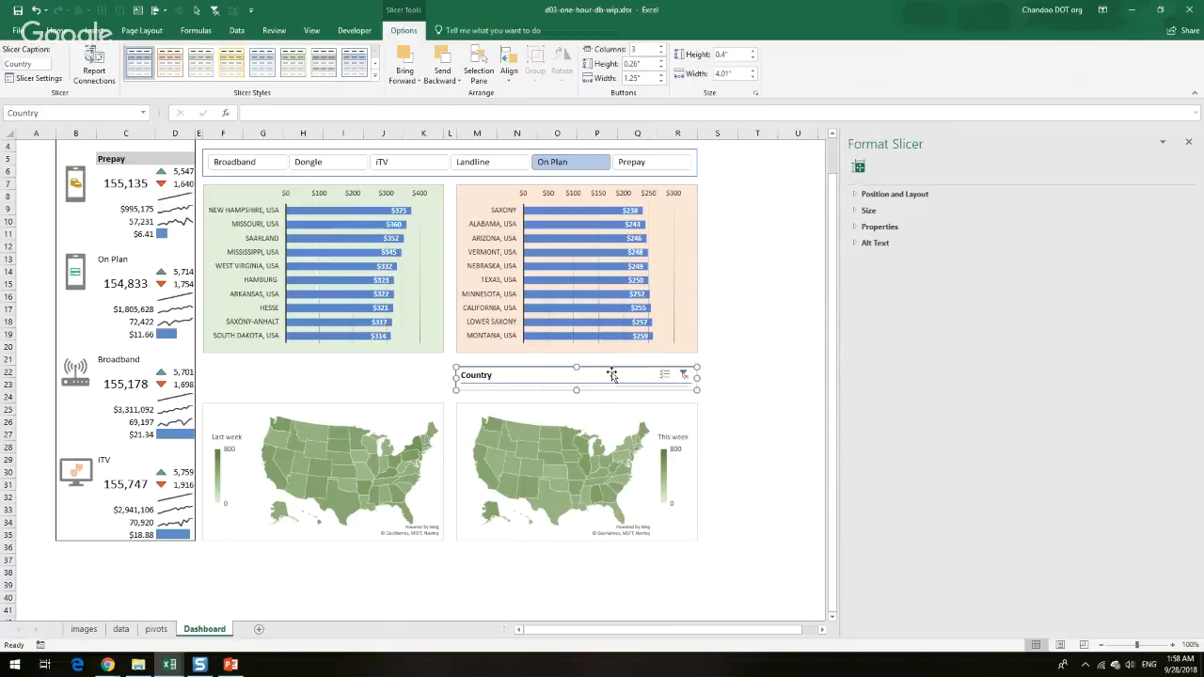
# Hide the Country slicer's header and set its button height to 0.2"
pyautogui.rightClick(612, 375)
pyautogui.click(673, 364)
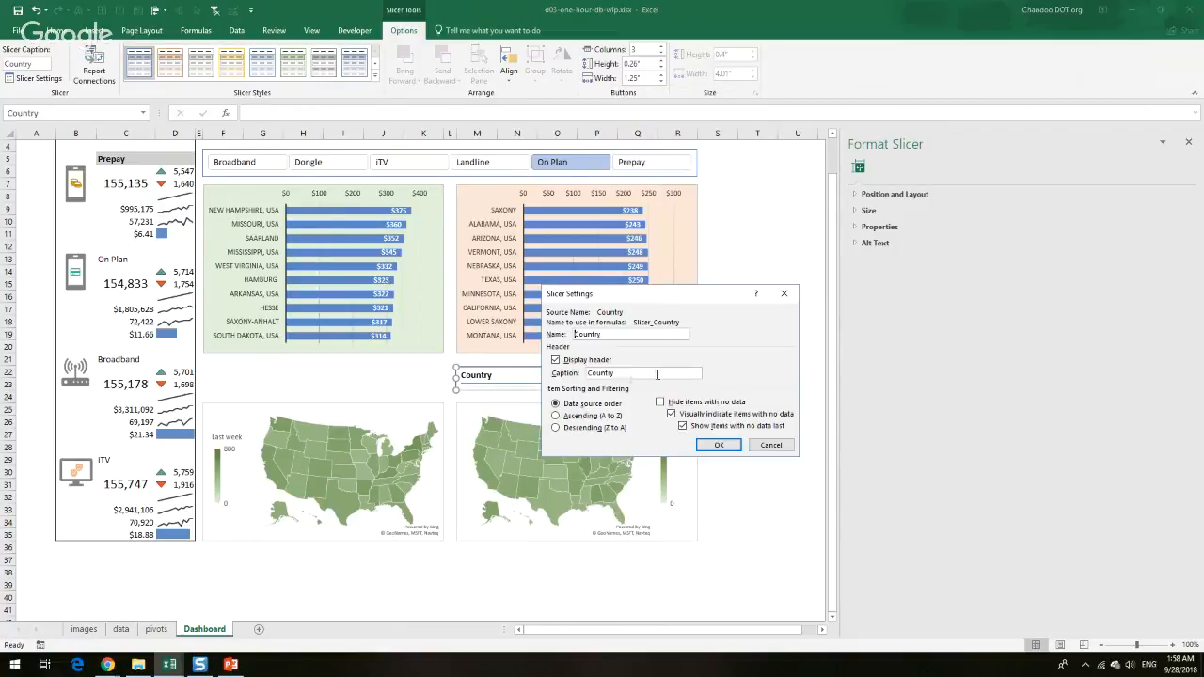
pyautogui.click(580, 360)
pyautogui.click(719, 445)
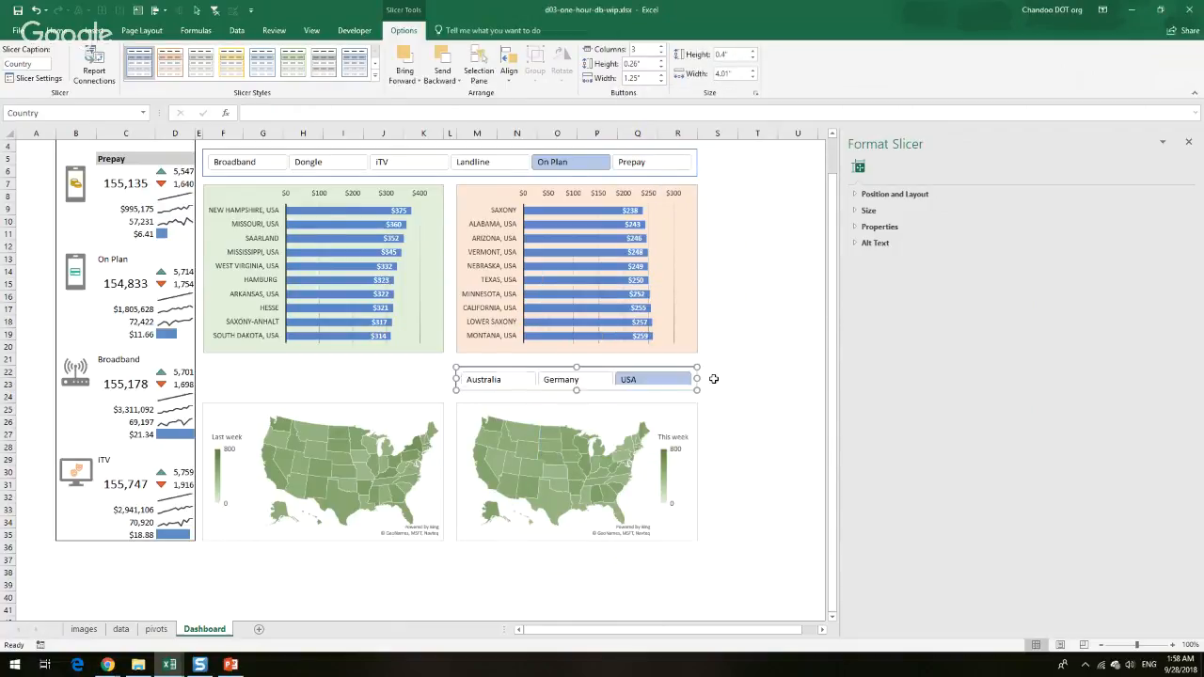
pyautogui.click(661, 68)
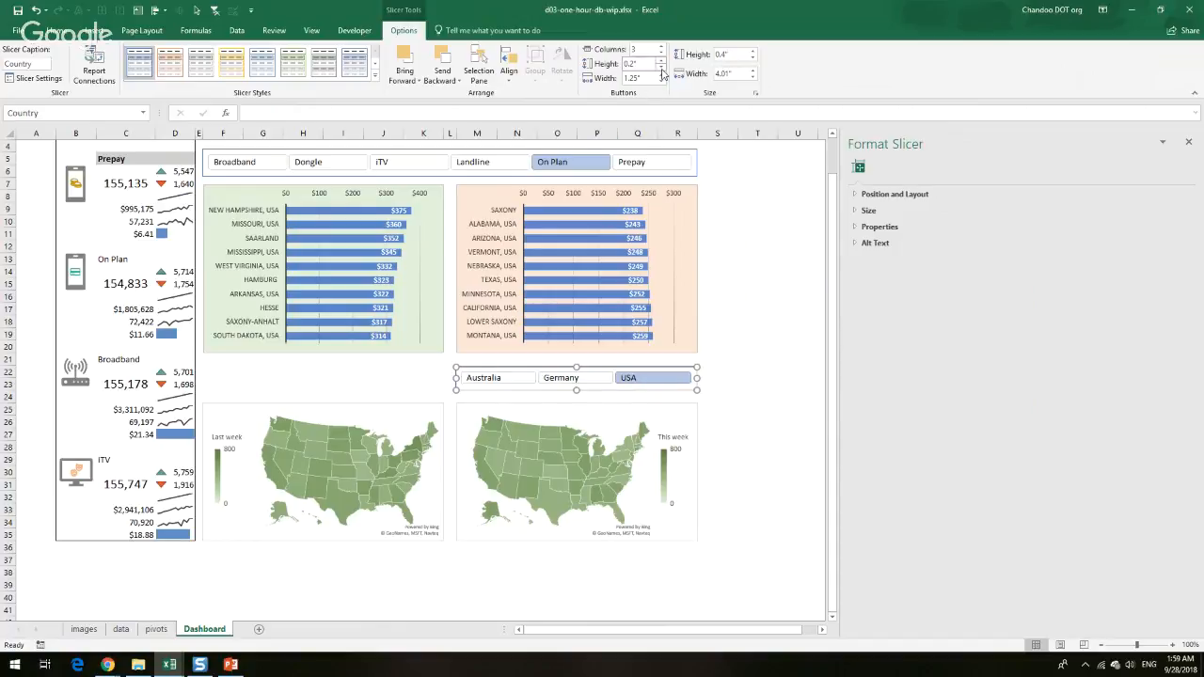
pyautogui.click(760, 409)
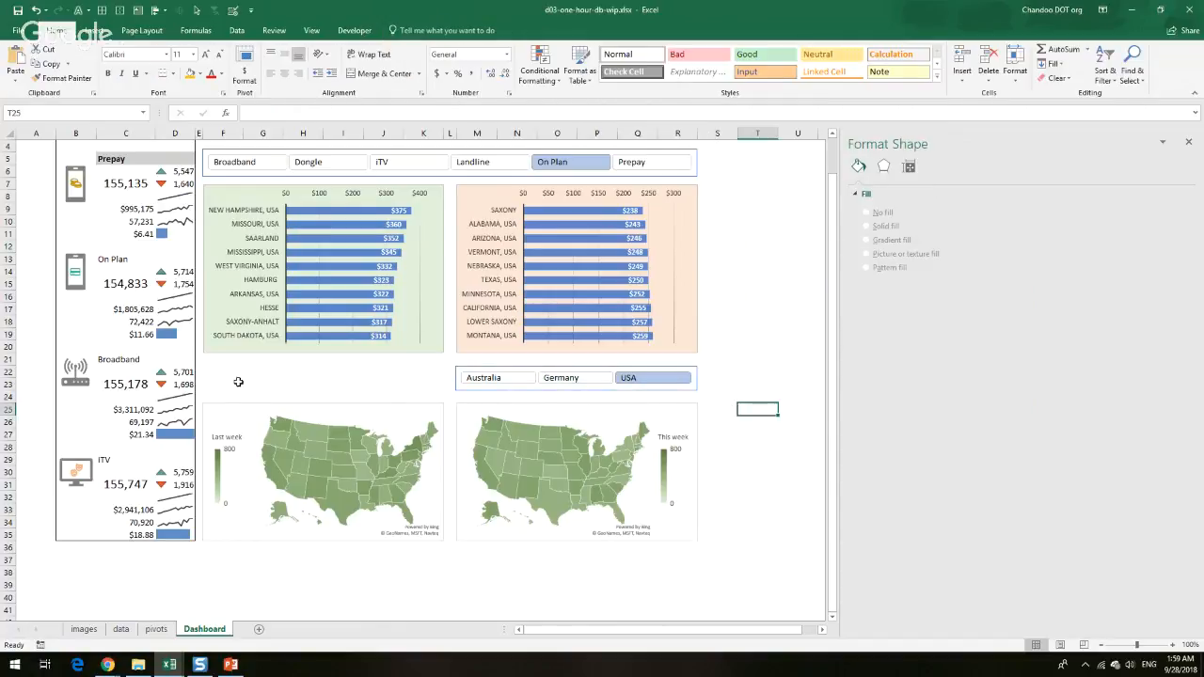
# Merge and center cells F22:L23 above the Last week map
pyautogui.click(235, 374)
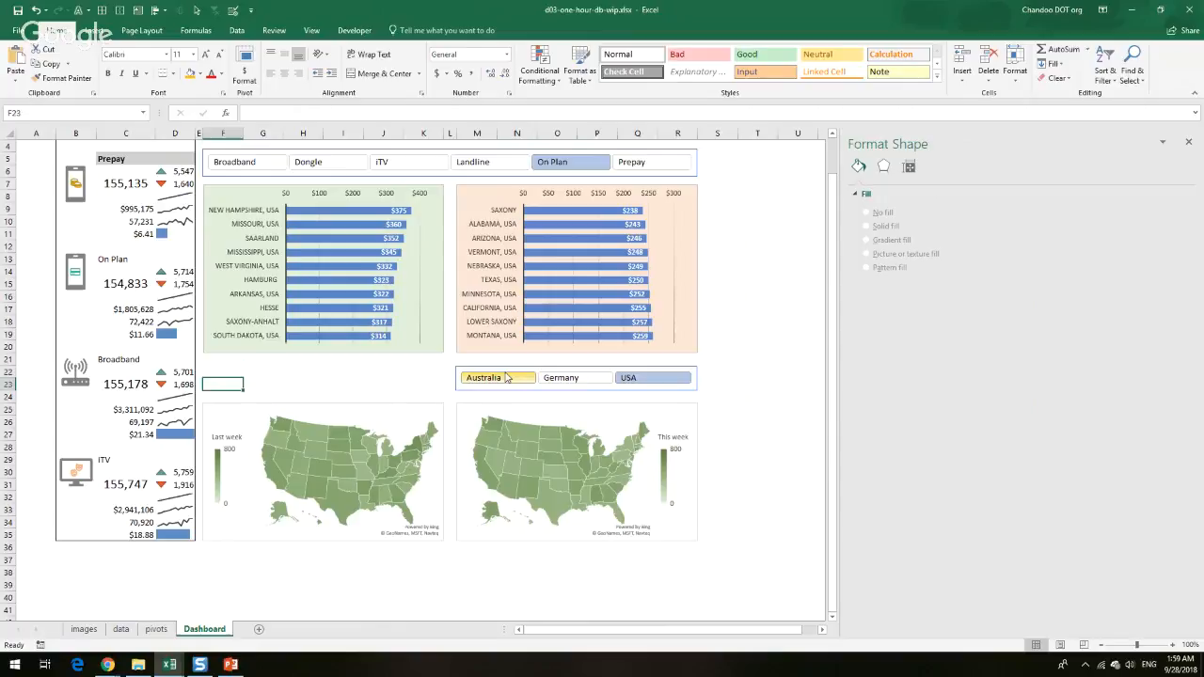
pyautogui.hotkey('shift', 'Down')
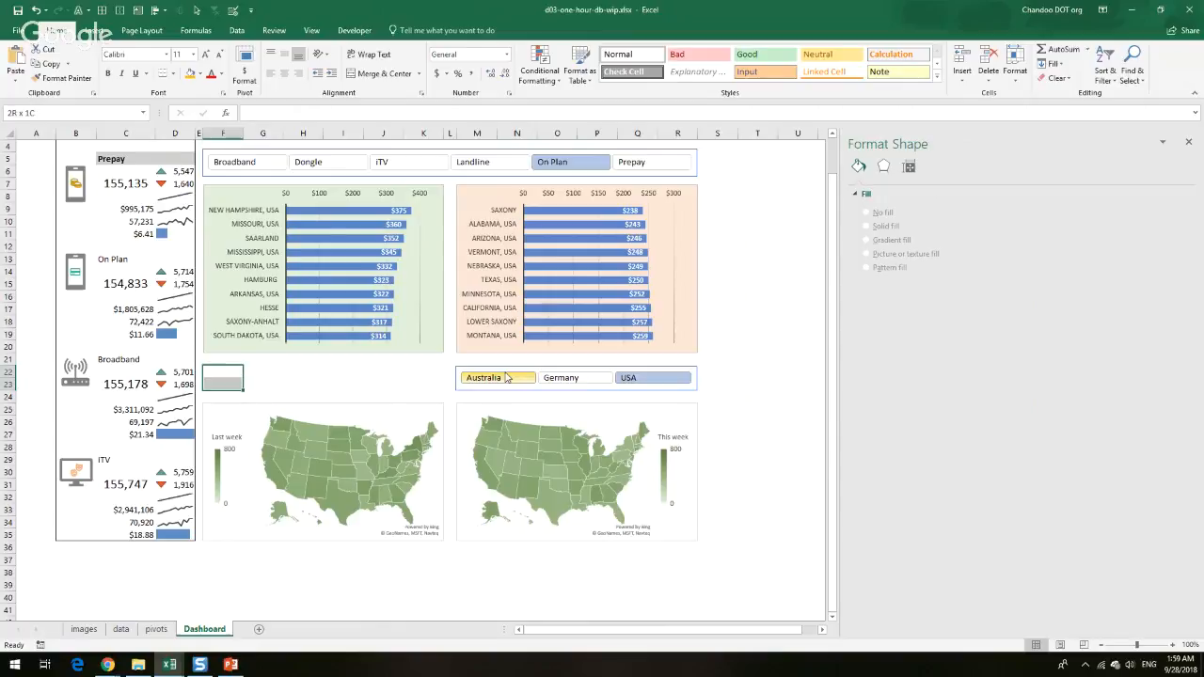
pyautogui.hotkey('shift', 'Right')
pyautogui.hotkey('shift', 'Right')
pyautogui.hotkey('shift', 'Right')
pyautogui.hotkey('shift', 'Right')
pyautogui.hotkey('shift', 'Right')
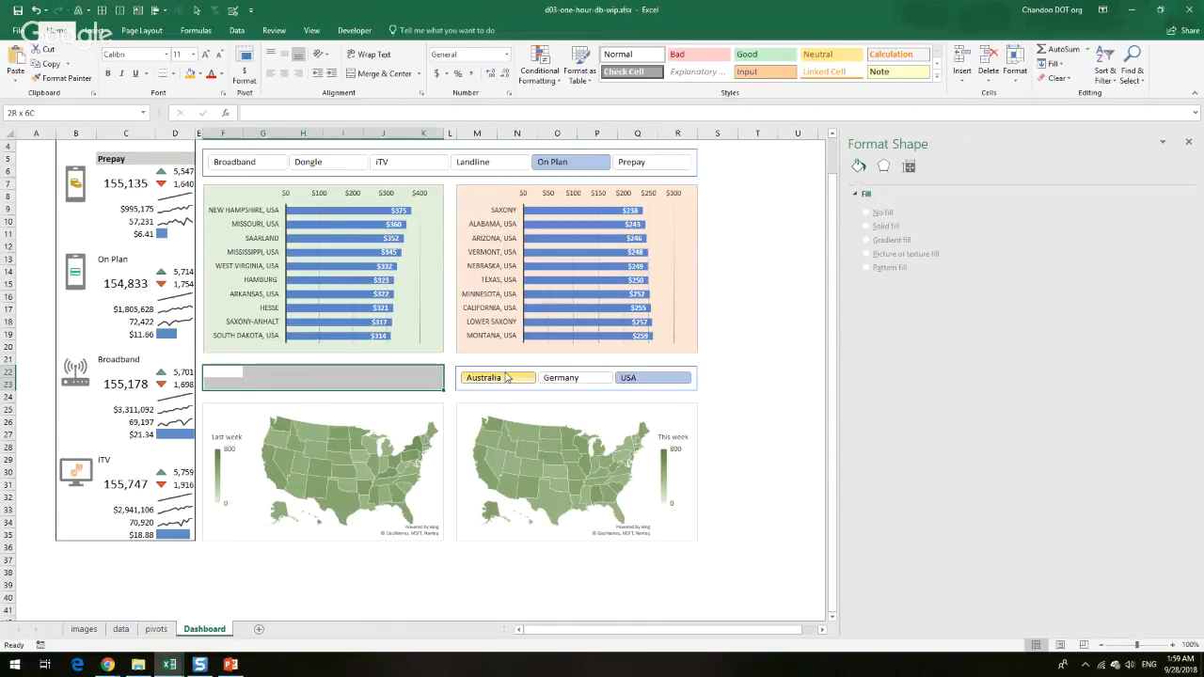
pyautogui.hotkey('shift', 'Right')
pyautogui.click(384, 73)
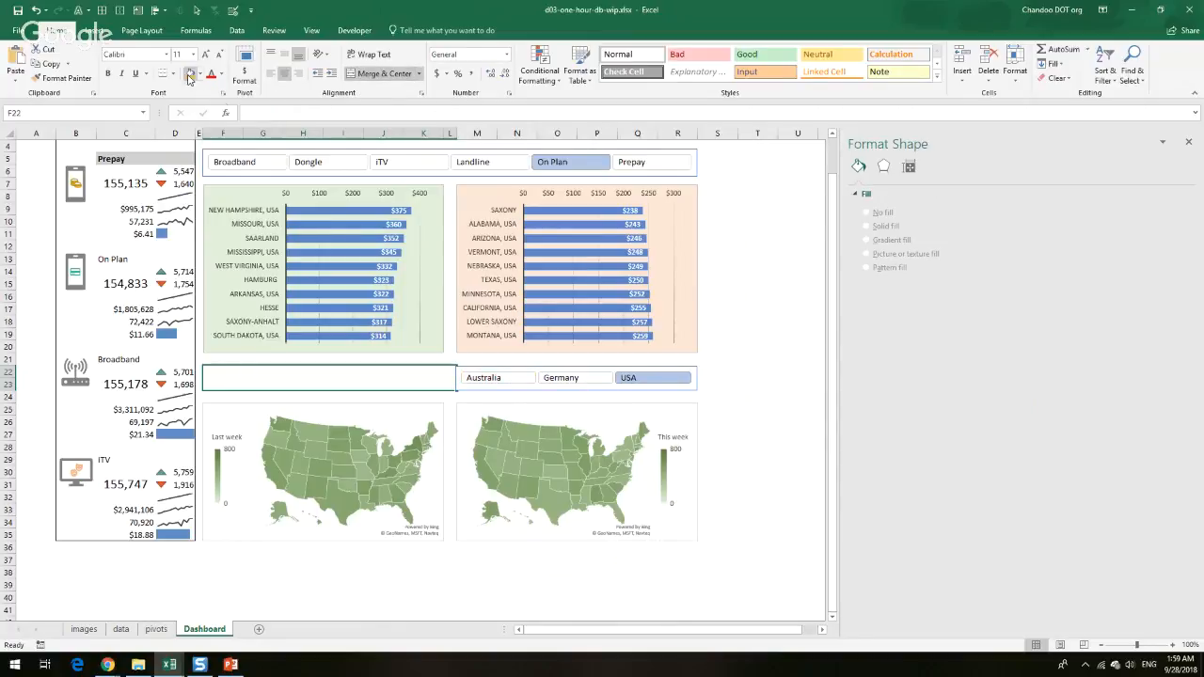
# Extend the merged title cell to cover F22:R23 and fill it with orange
pyautogui.keyDown('shift'); pyautogui.click(692, 394); pyautogui.keyUp('shift')
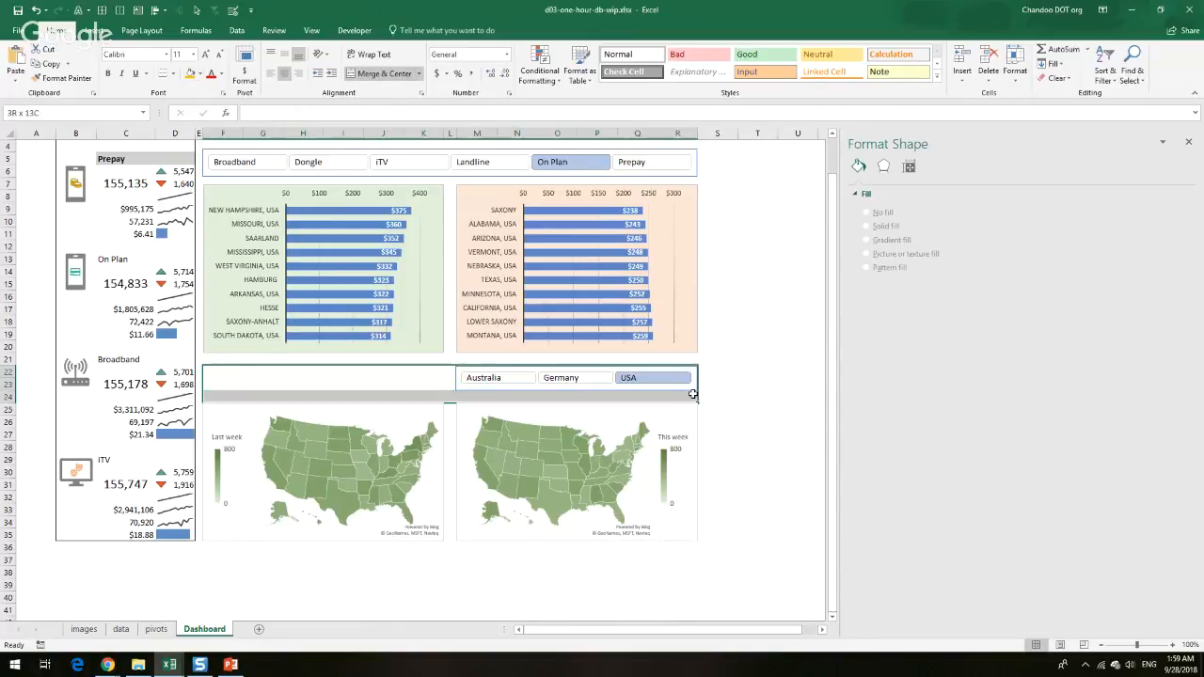
pyautogui.hotkey('shift', 'Up')
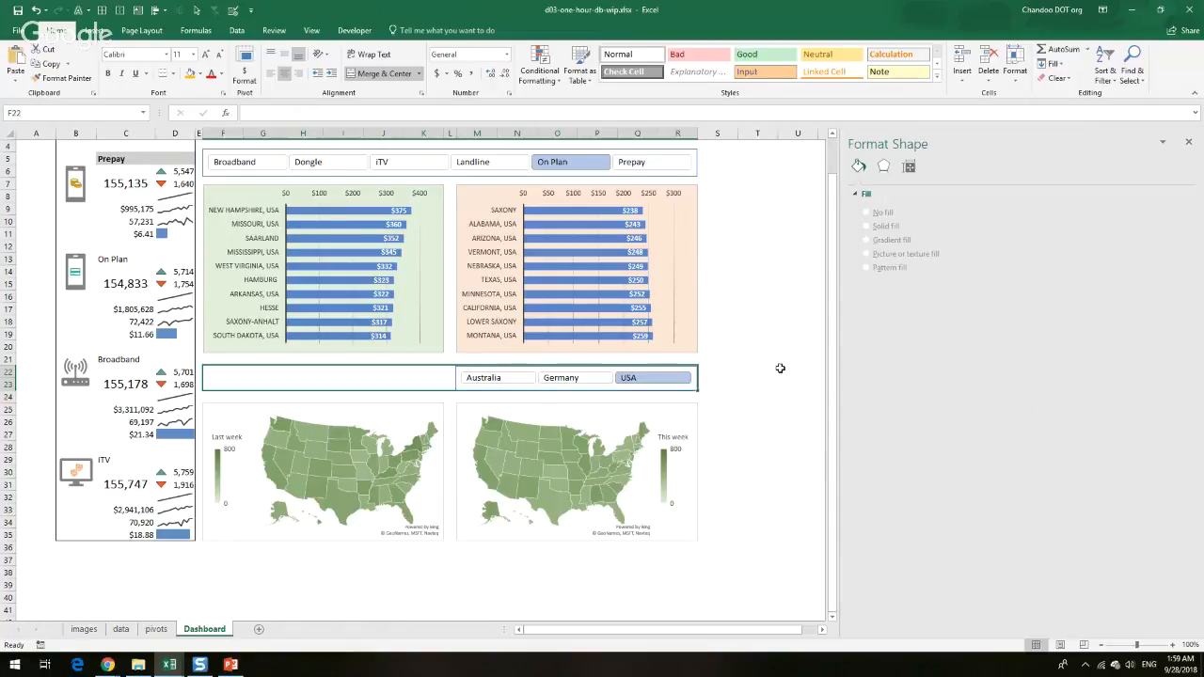
pyautogui.click(360, 77)
pyautogui.click(361, 77)
pyautogui.click(190, 74)
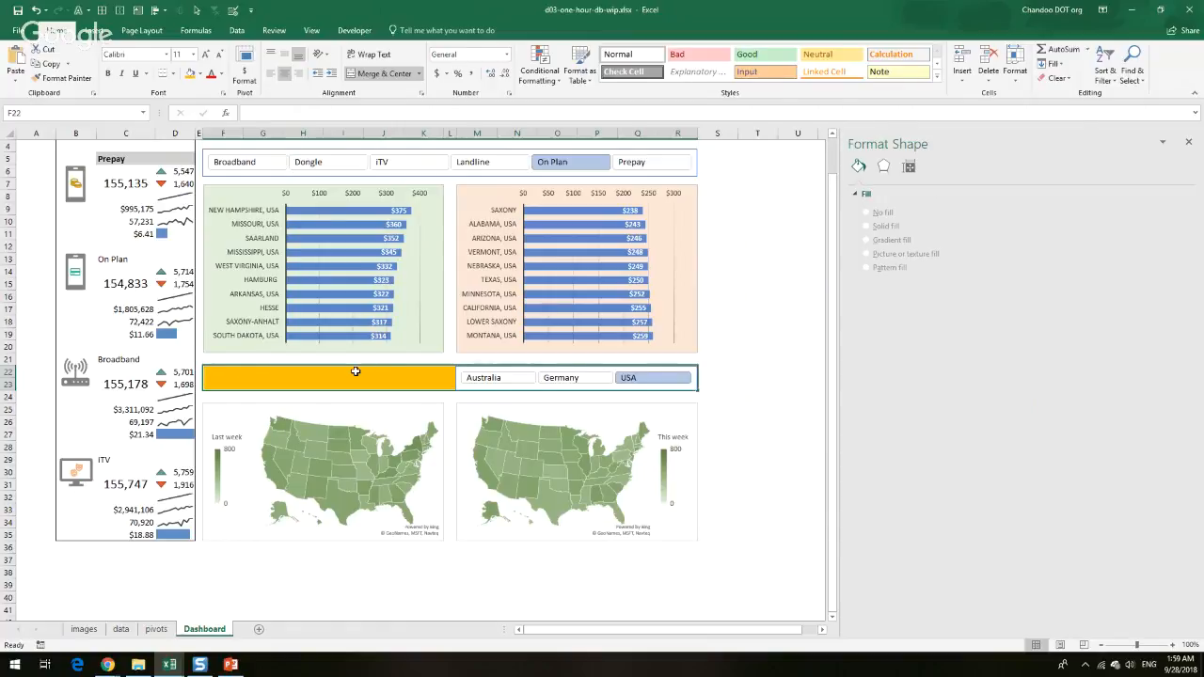
# Enter the section title "Last week vs. This Week - New Customers" in the orange merged cell
pyautogui.write('Last w')
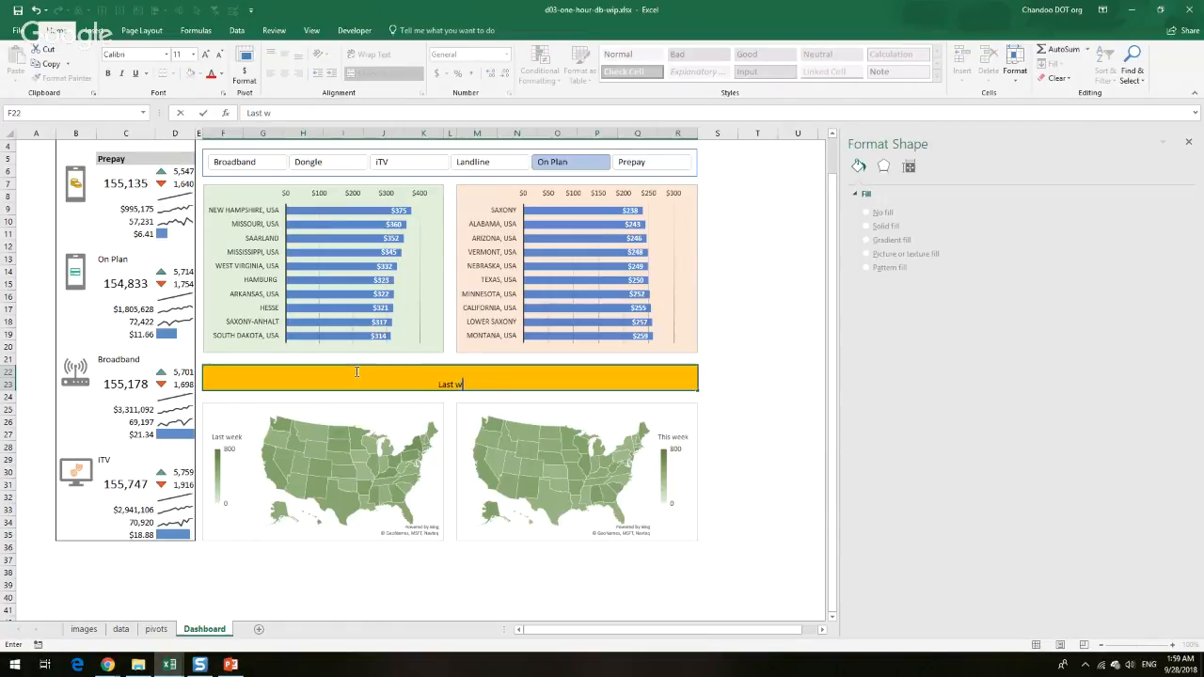
pyautogui.write('eek vs. This Week - New C')
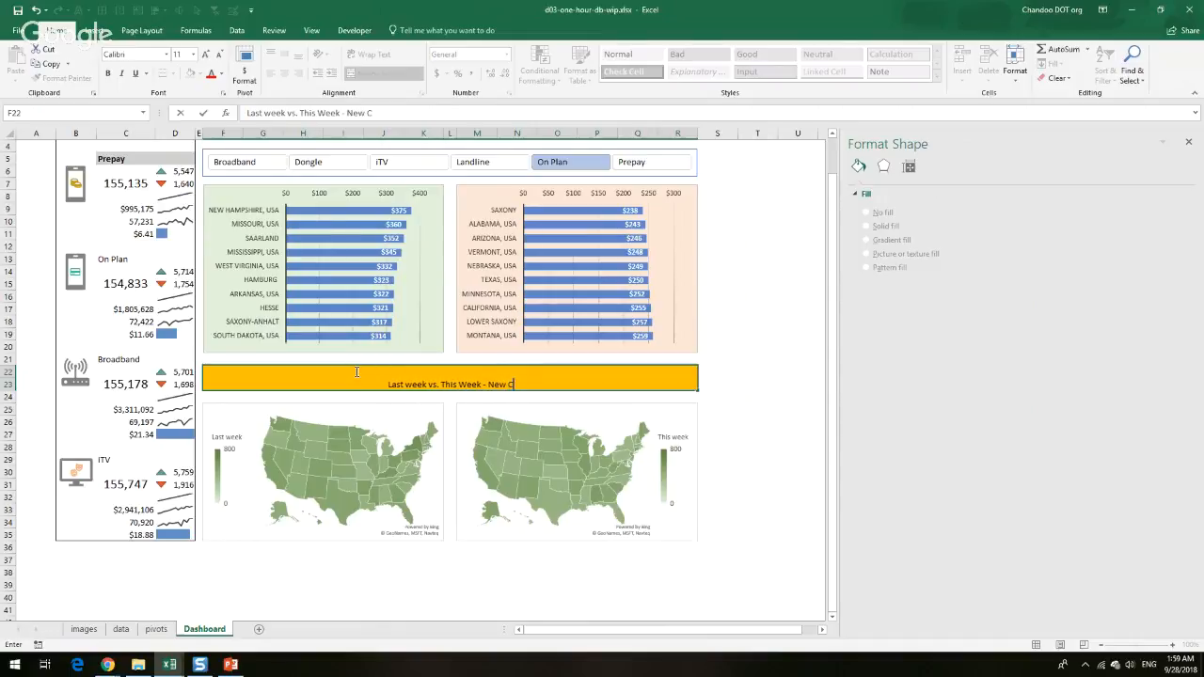
pyautogui.write('ustomers')
pyautogui.press('Return')
# Format the new customers title as left-aligned, vertically centered, bold text at 14 points
pyautogui.scroll(1, 357, 429)
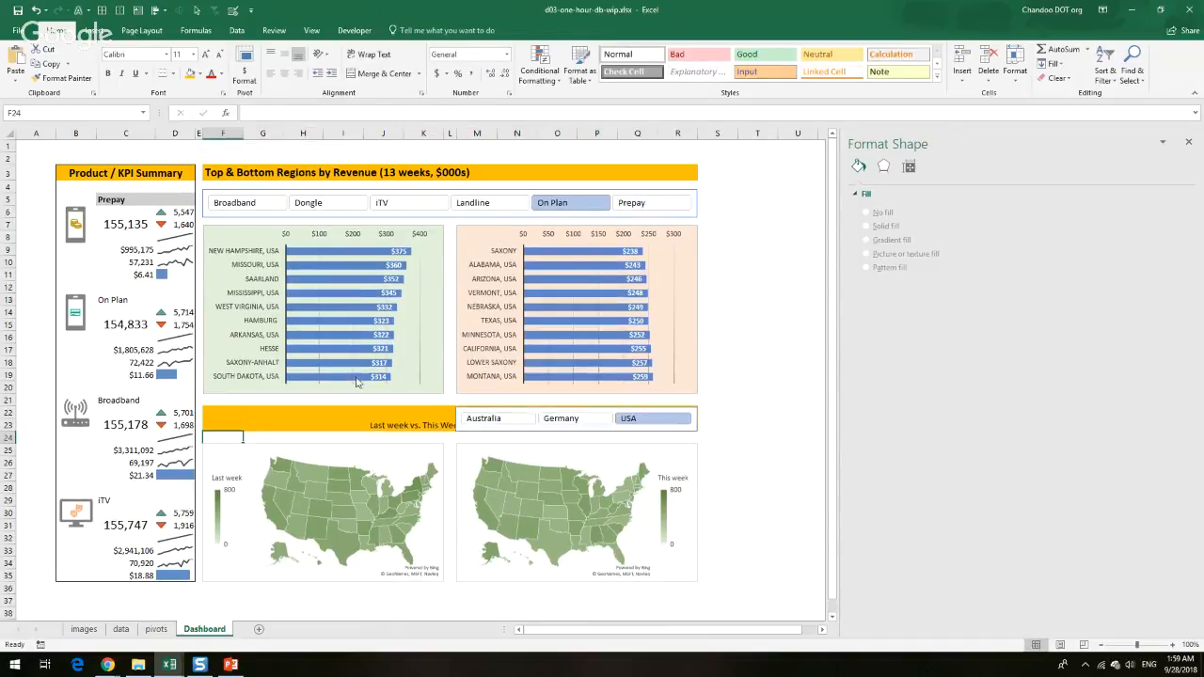
pyautogui.click(357, 430)
pyautogui.click(270, 73)
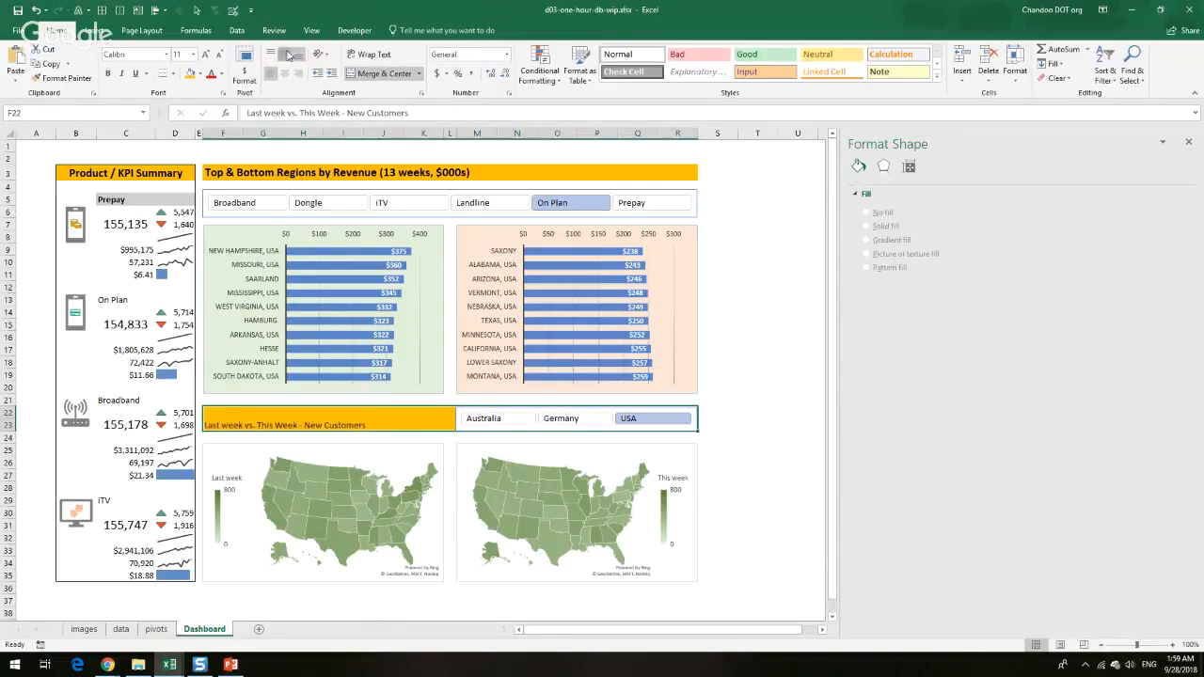
pyautogui.click(191, 54)
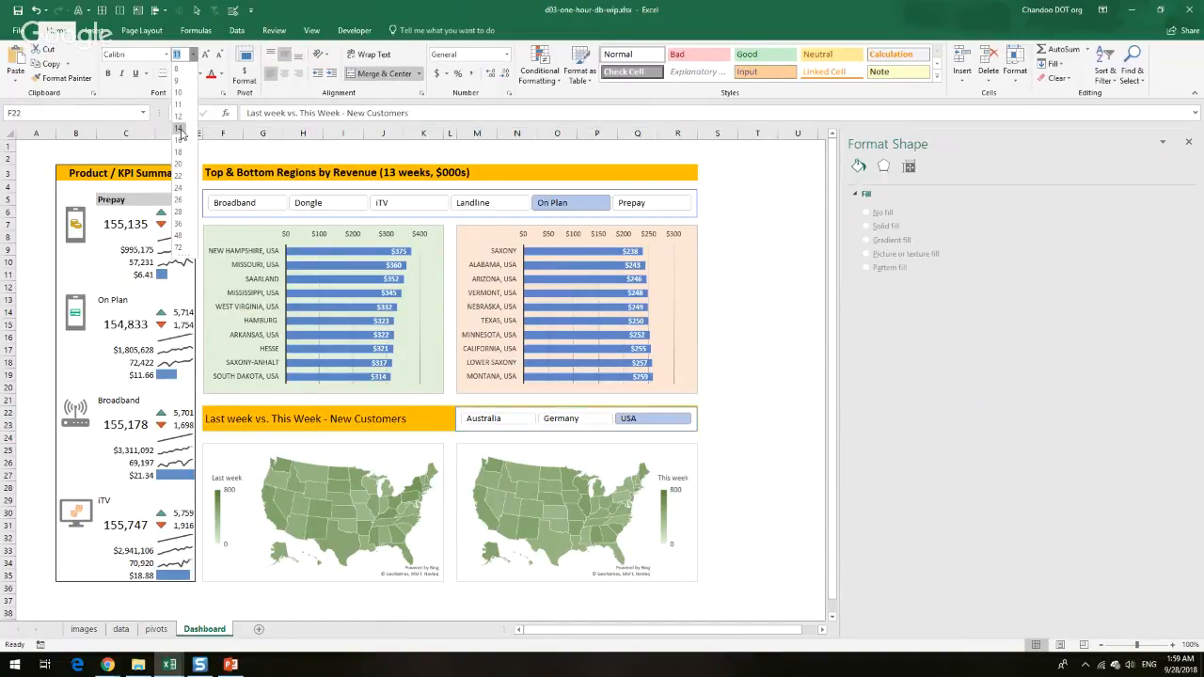
pyautogui.click(182, 131)
pyautogui.click(107, 72)
pyautogui.click(762, 512)
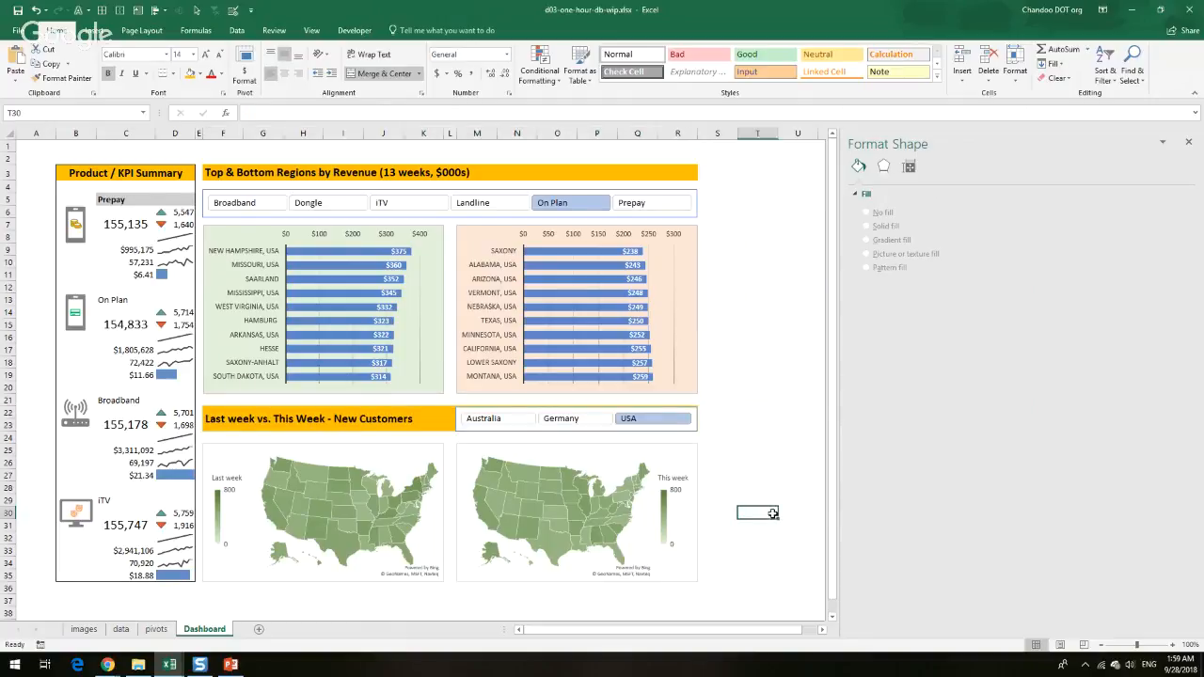
# Test the Country slicer by switching the maps to Germany, USA and Australia
pyautogui.scroll(-2, 787, 473)
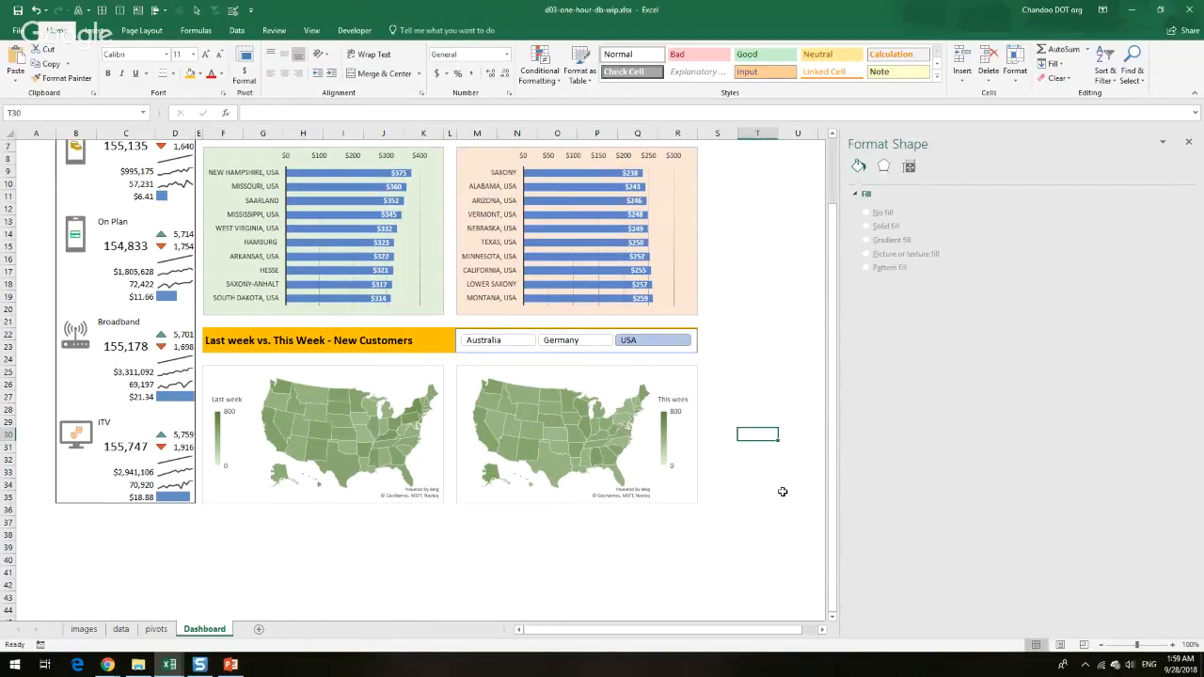
pyautogui.scroll(2, 782, 491)
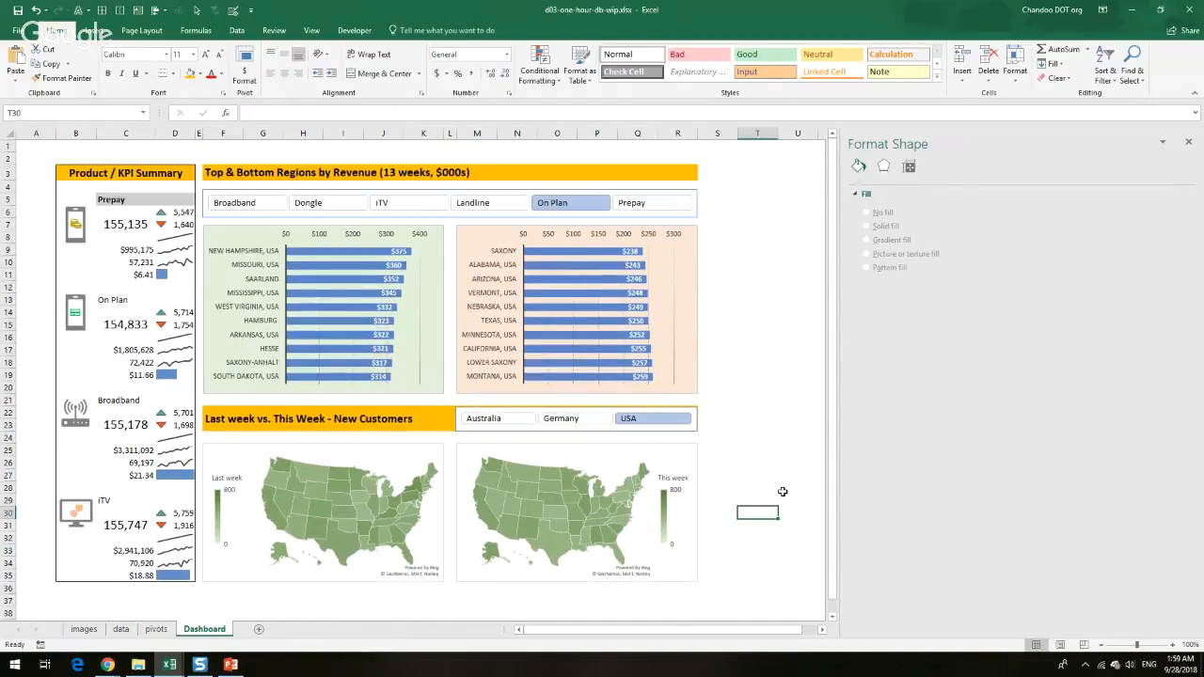
pyautogui.click(487, 420)
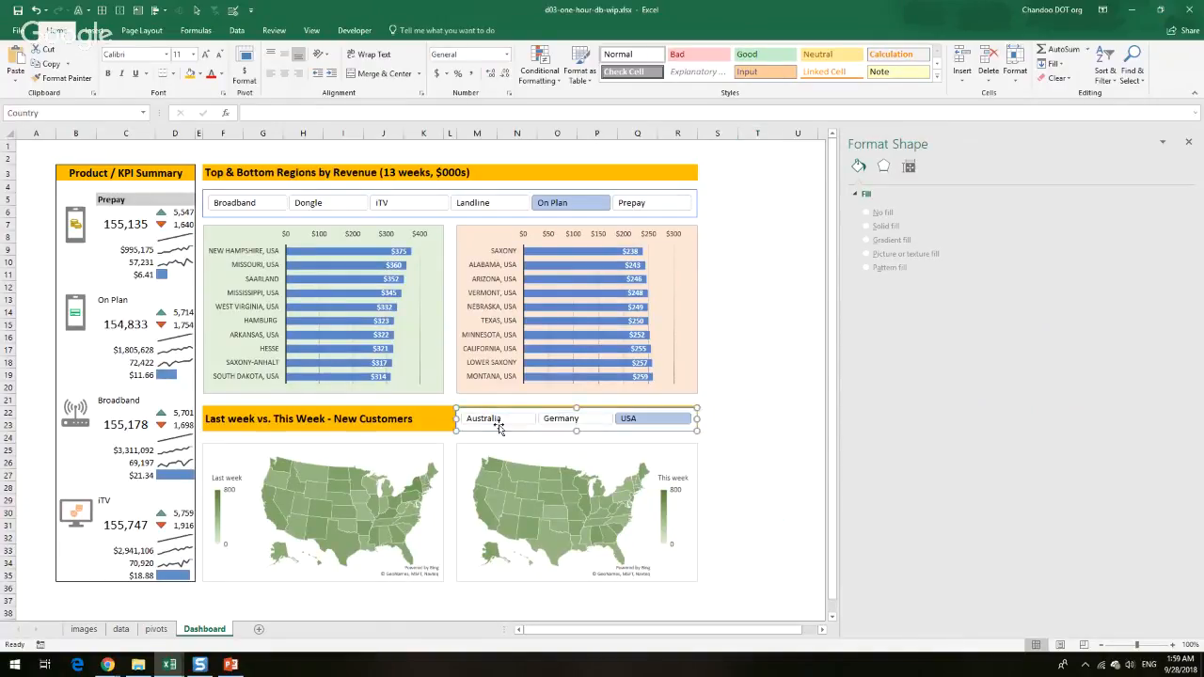
pyautogui.click(567, 422)
pyautogui.click(632, 419)
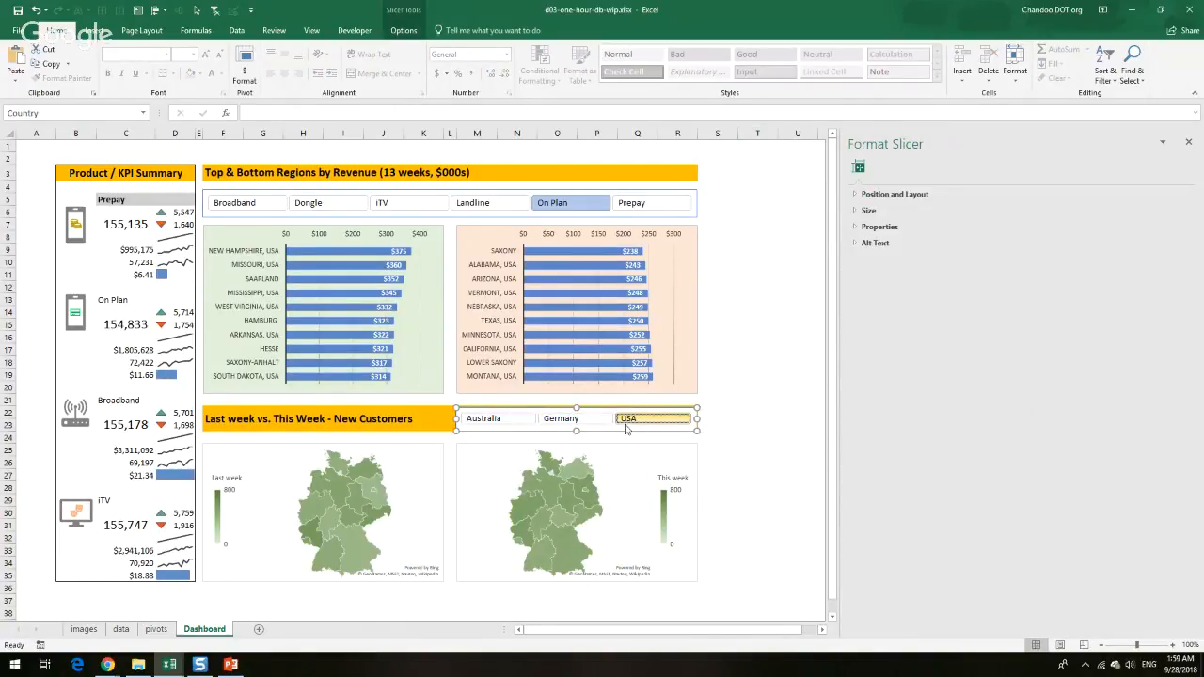
pyautogui.click(511, 423)
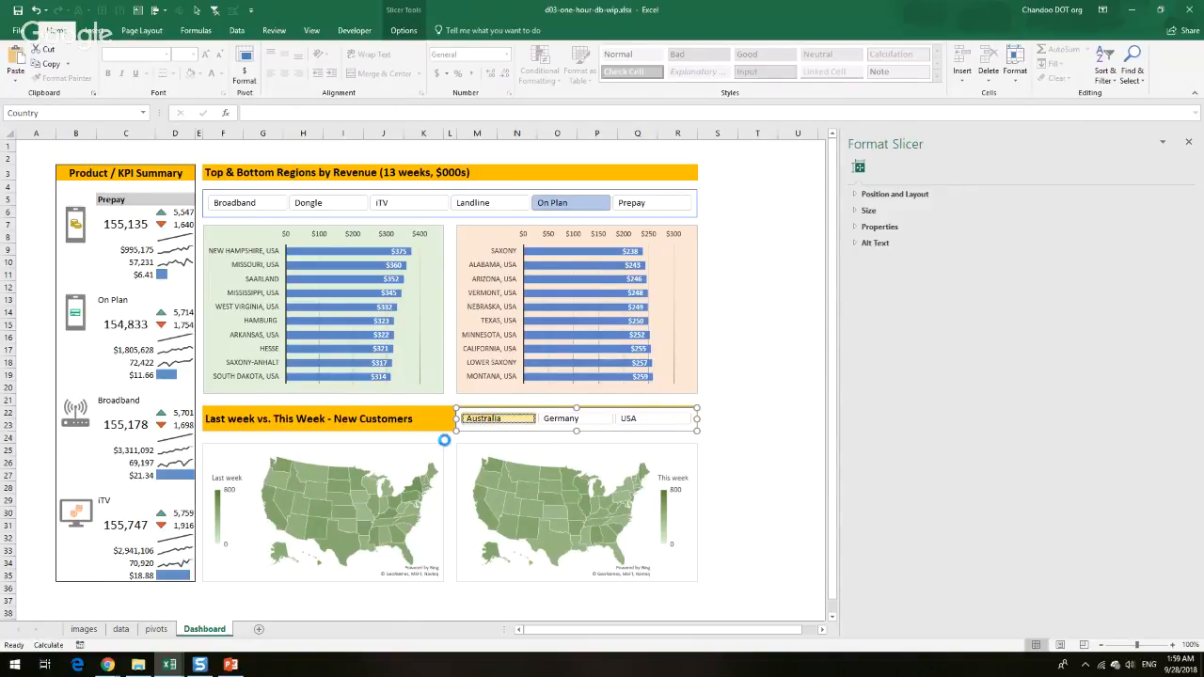
# Dismiss the location-confidence notices on both Australia maps and switch the Country slicer through Germany back to USA
pyautogui.click(435, 456)
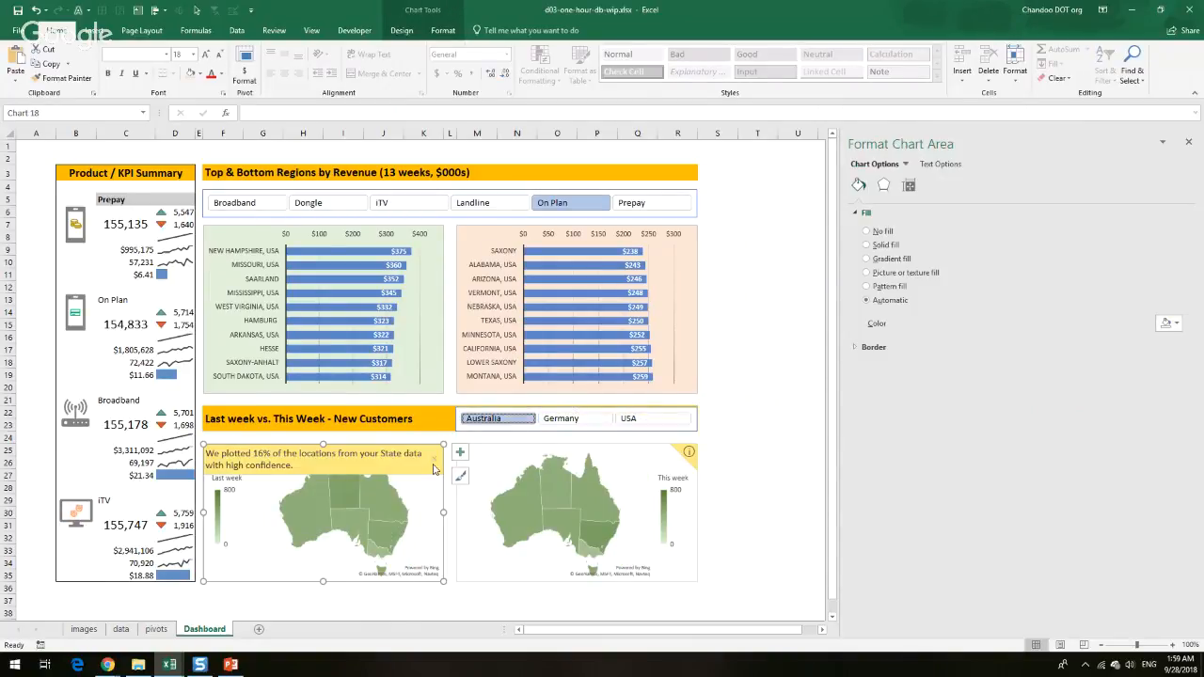
pyautogui.click(687, 453)
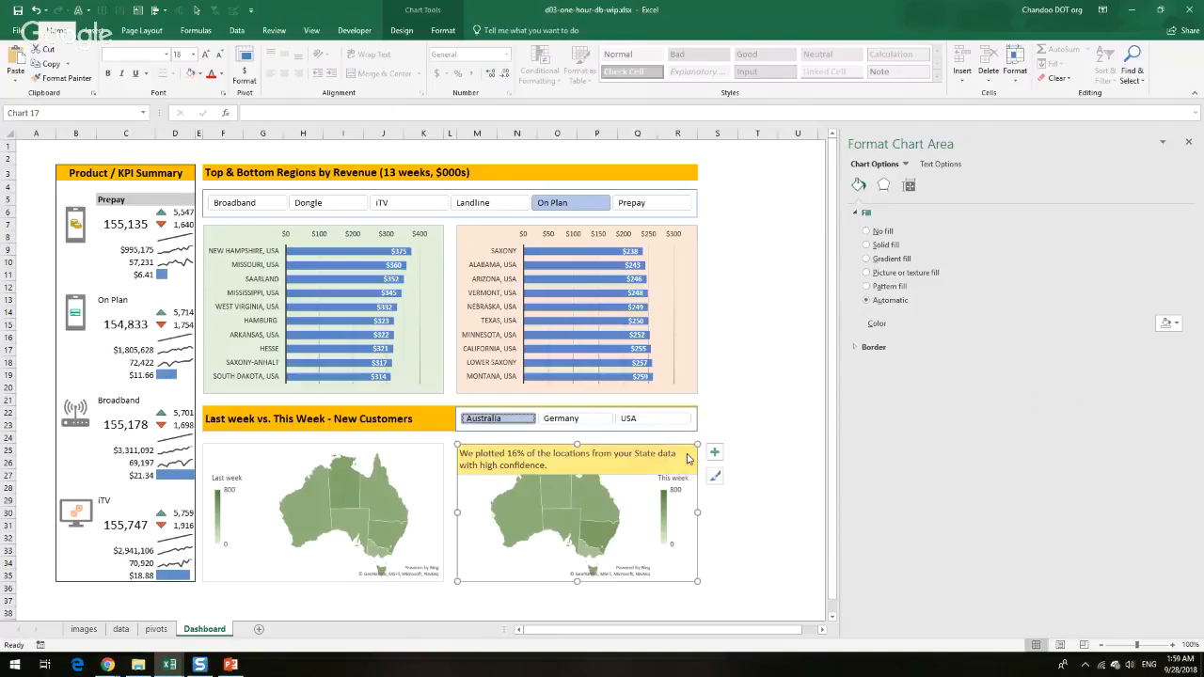
pyautogui.click(573, 419)
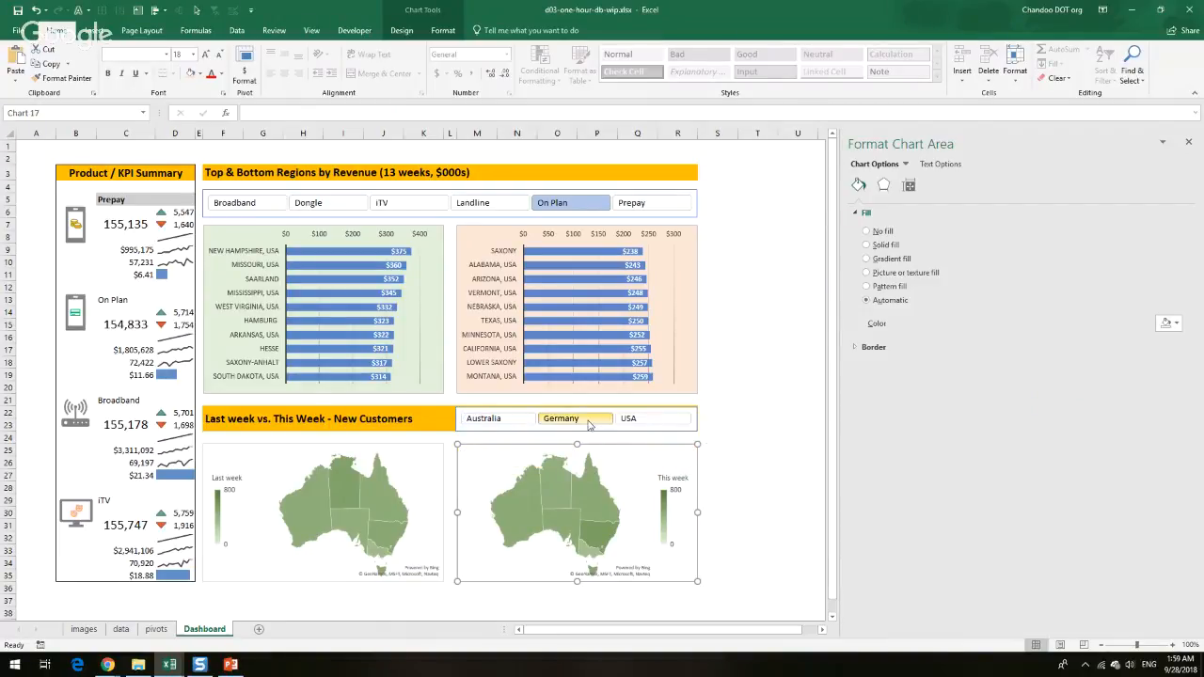
pyautogui.click(635, 420)
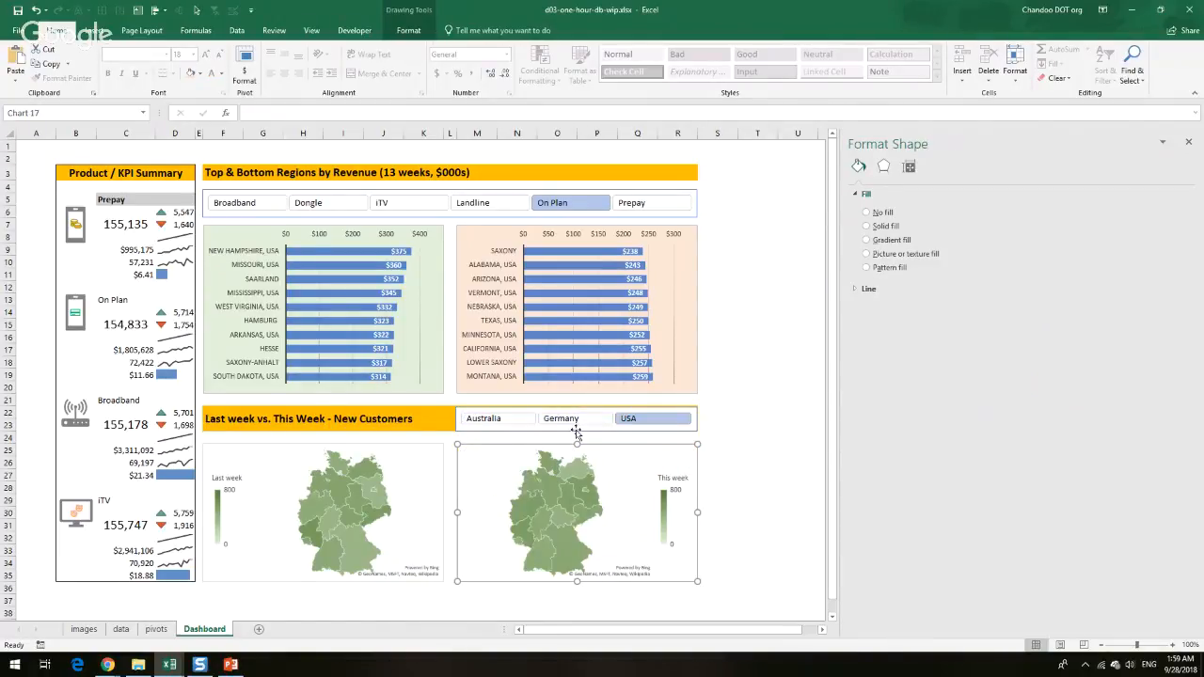
pyautogui.click(760, 448)
pyautogui.scroll(-3, 758, 448)
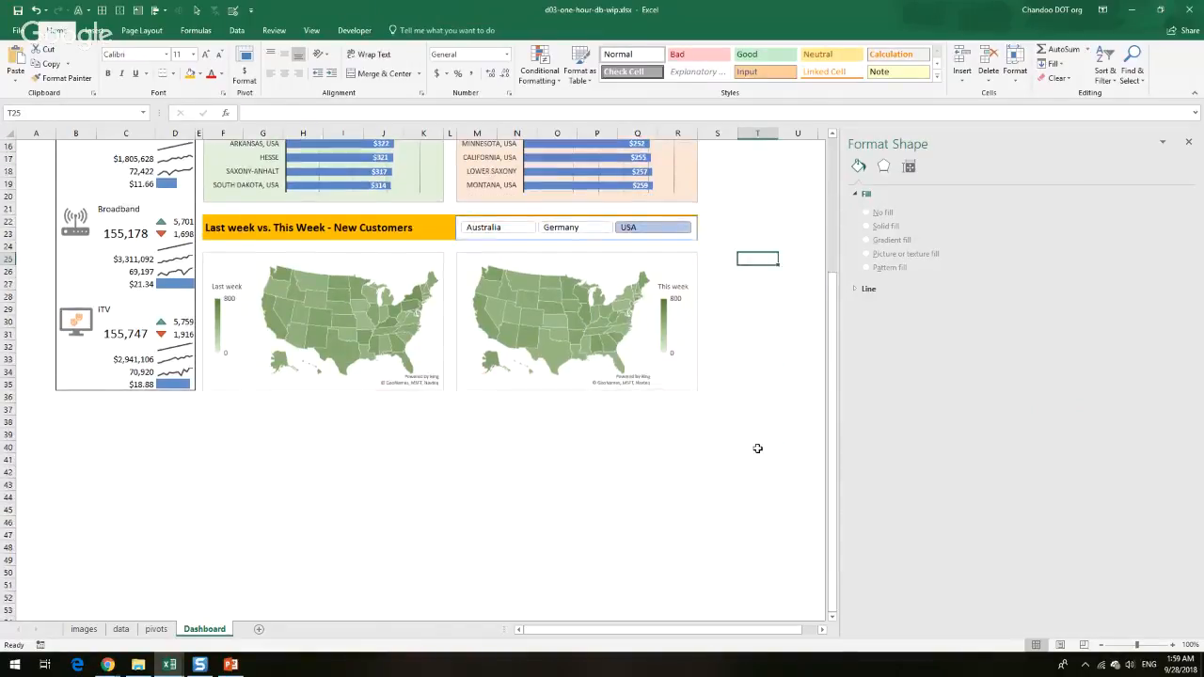
pyautogui.scroll(3, 757, 449)
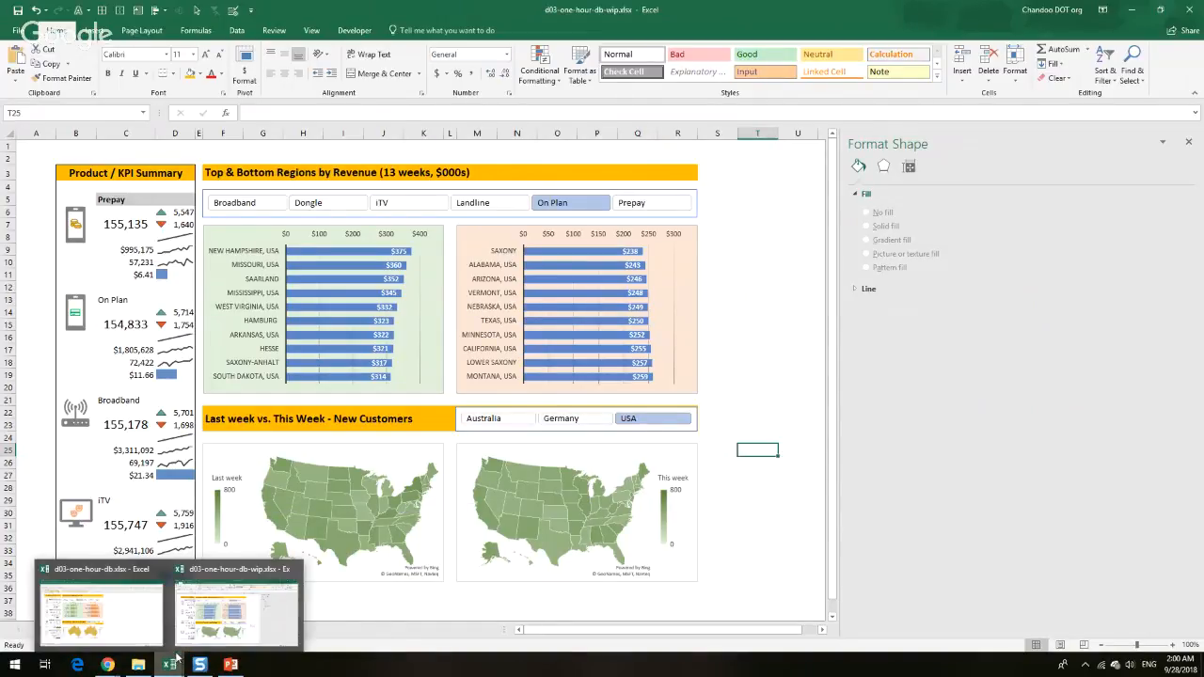
# Close the shape formatting pane and switch to the d03-one-hour-db.xlsx workbook
pyautogui.click(1189, 142)
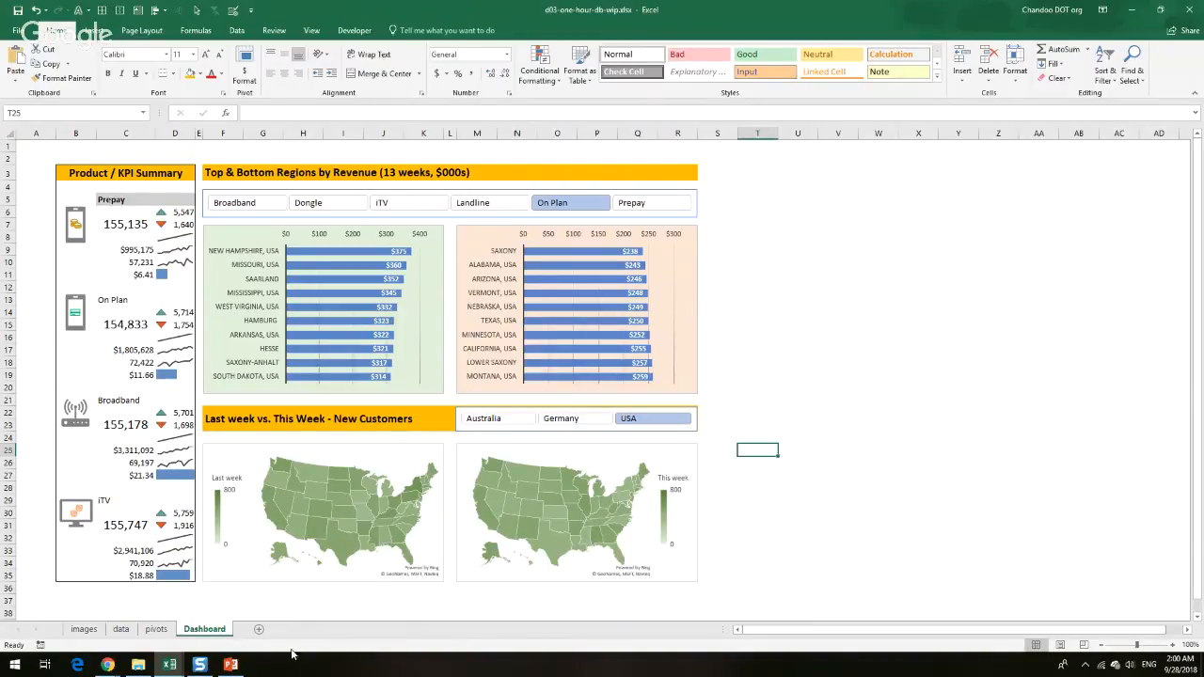
pyautogui.click(169, 664)
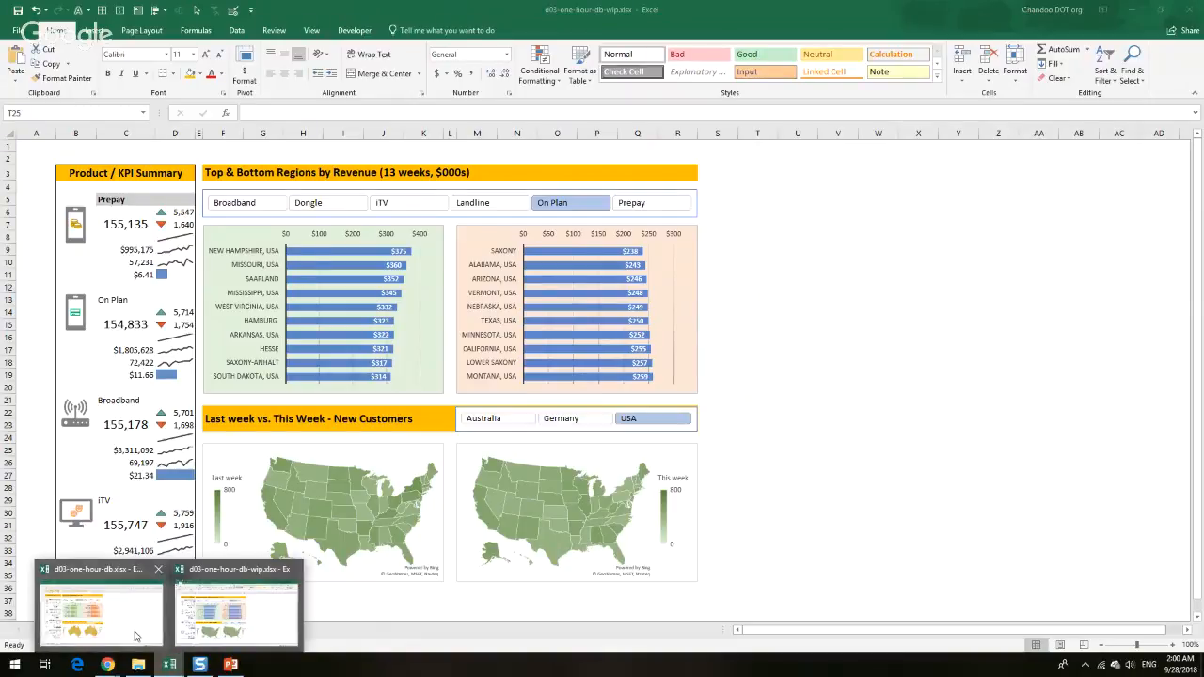
pyautogui.click(135, 636)
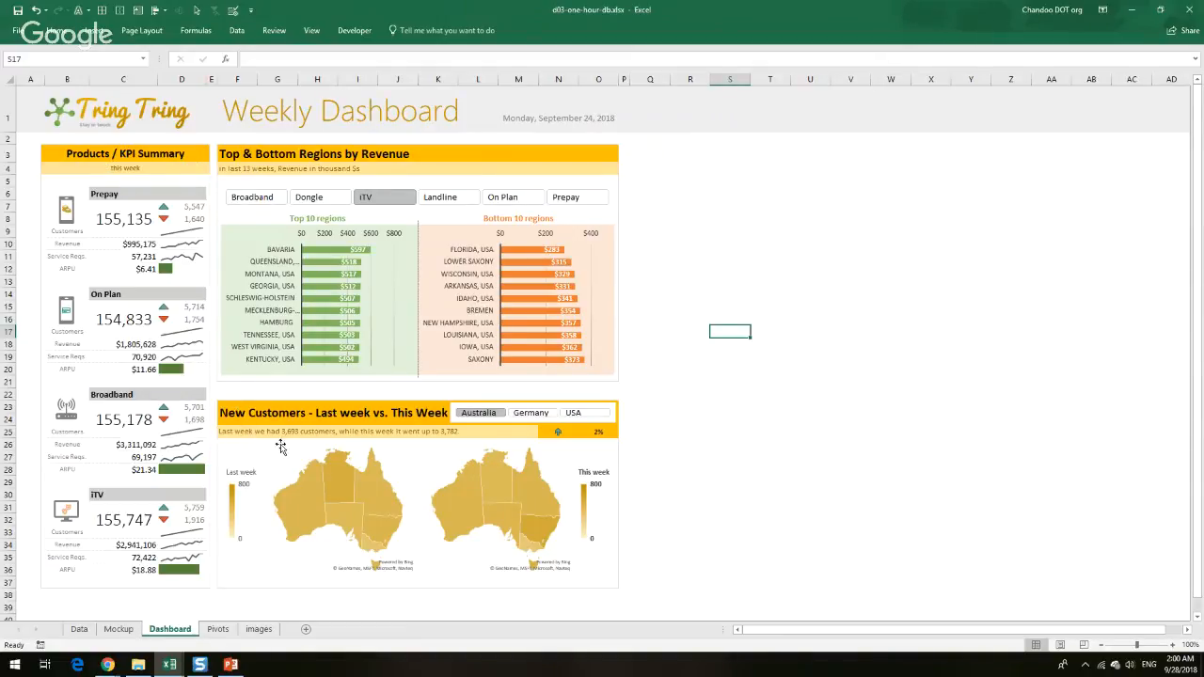
# Enlarge the Dashboard sheet to 150% and examine its KPI summary, section headers, subtitles and customer maps
pyautogui.click(1171, 645)
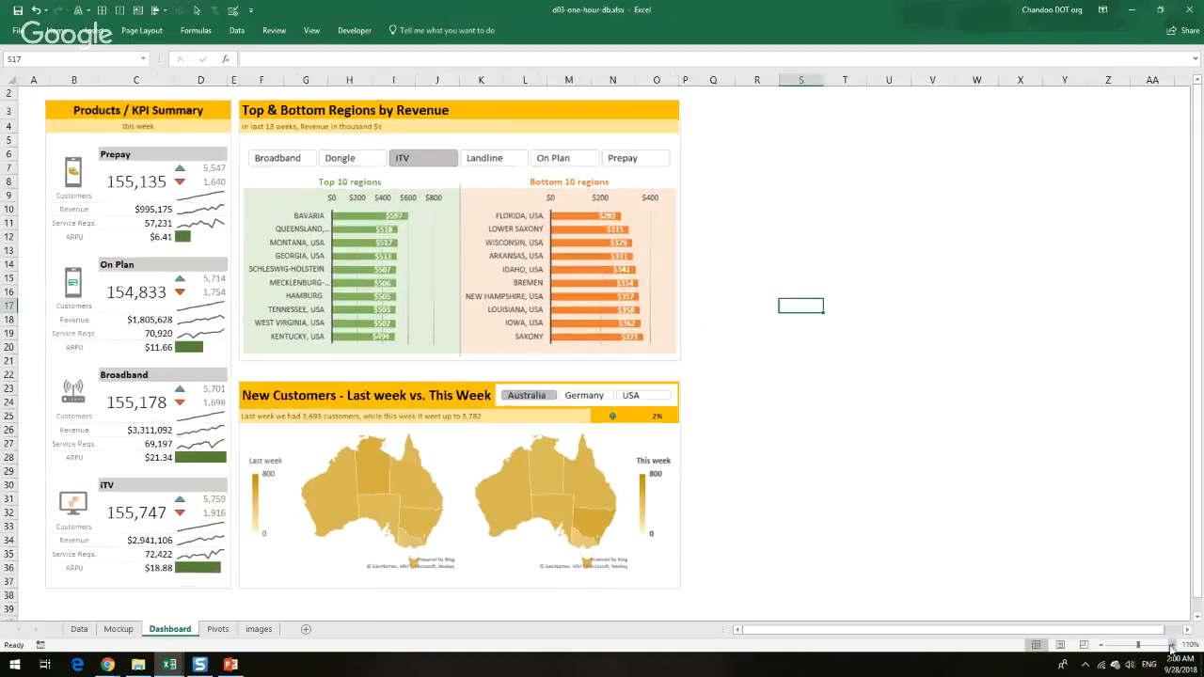
pyautogui.click(1171, 645)
pyautogui.click(1171, 645)
pyautogui.click(1171, 645)
pyautogui.click(1171, 645)
pyautogui.scroll(-5, 1181, 533)
pyautogui.scroll(-1, 627, 255)
pyautogui.scroll(3, 626, 255)
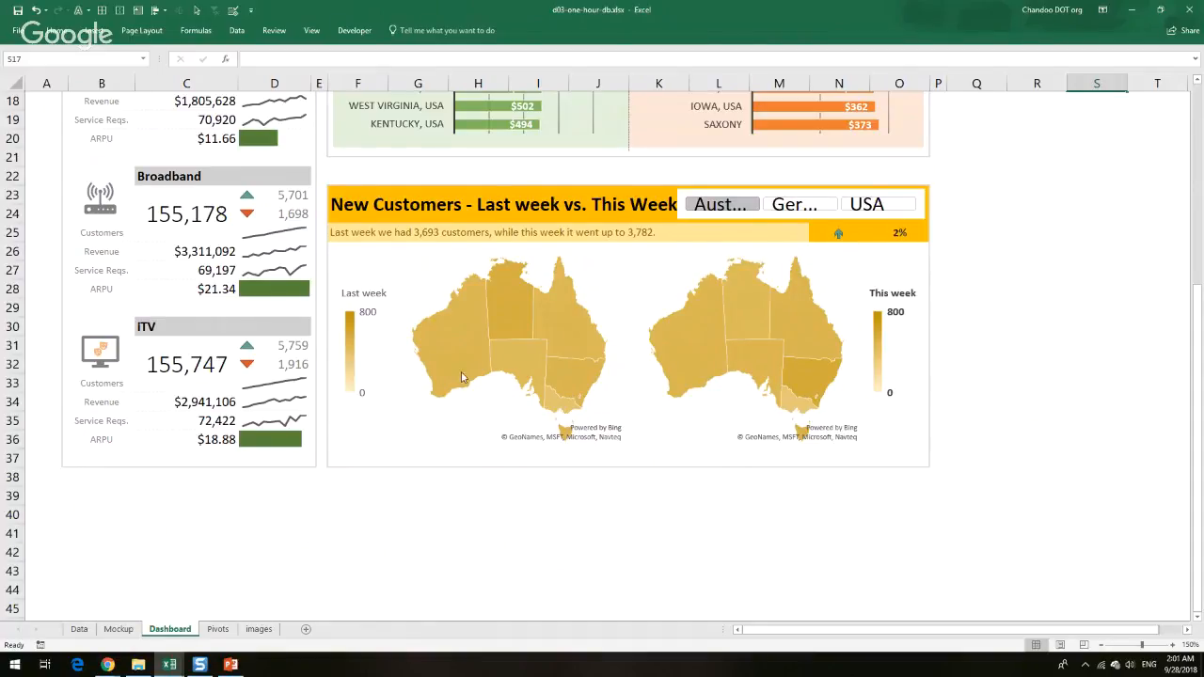
# Switch the Country slicer to Germany and to USA, and review the maps and the rest of the finished dashboard
pyautogui.click(797, 205)
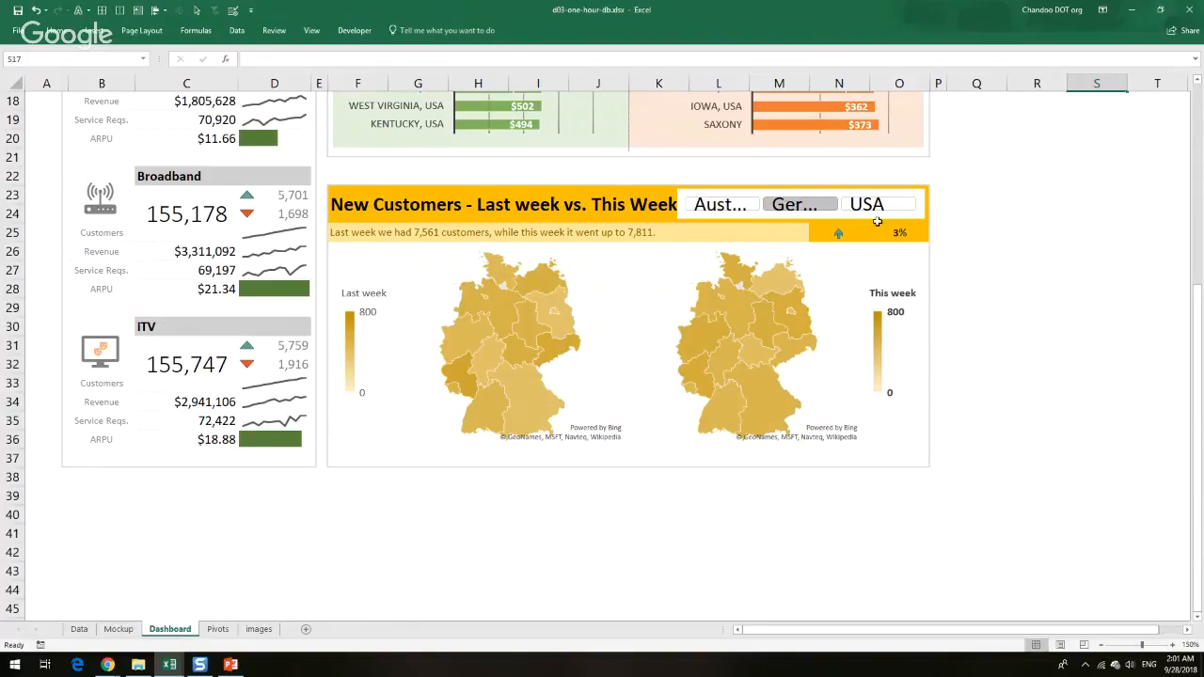
pyautogui.click(882, 209)
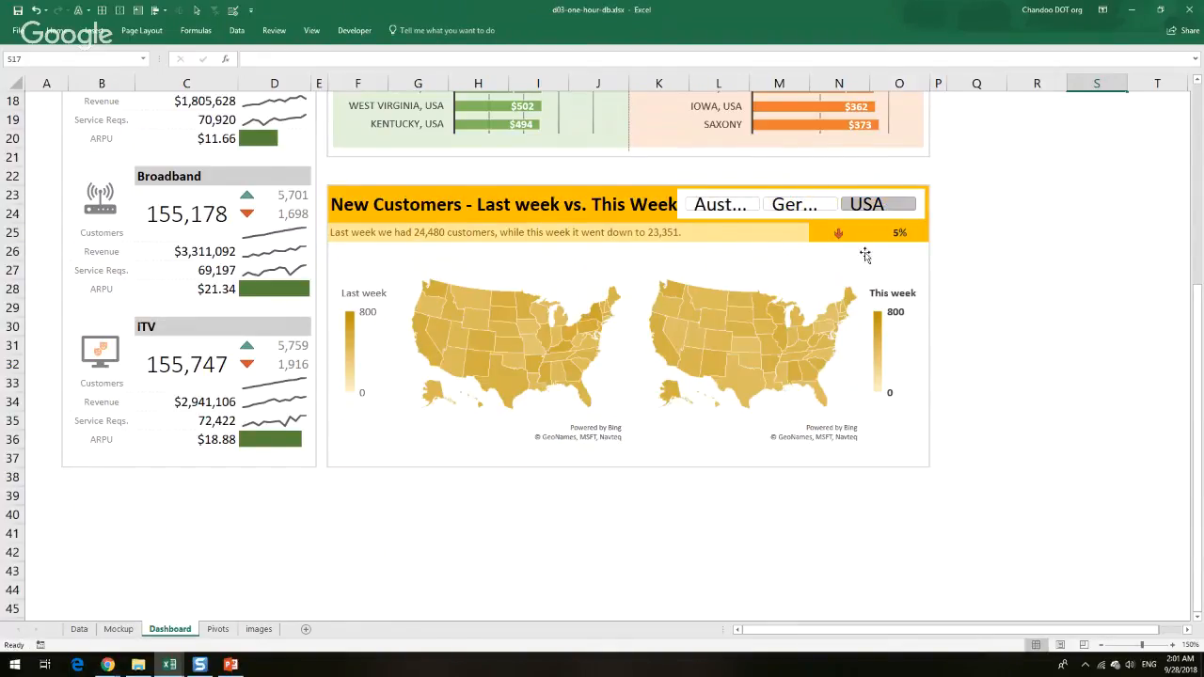
pyautogui.scroll(6, 1007, 486)
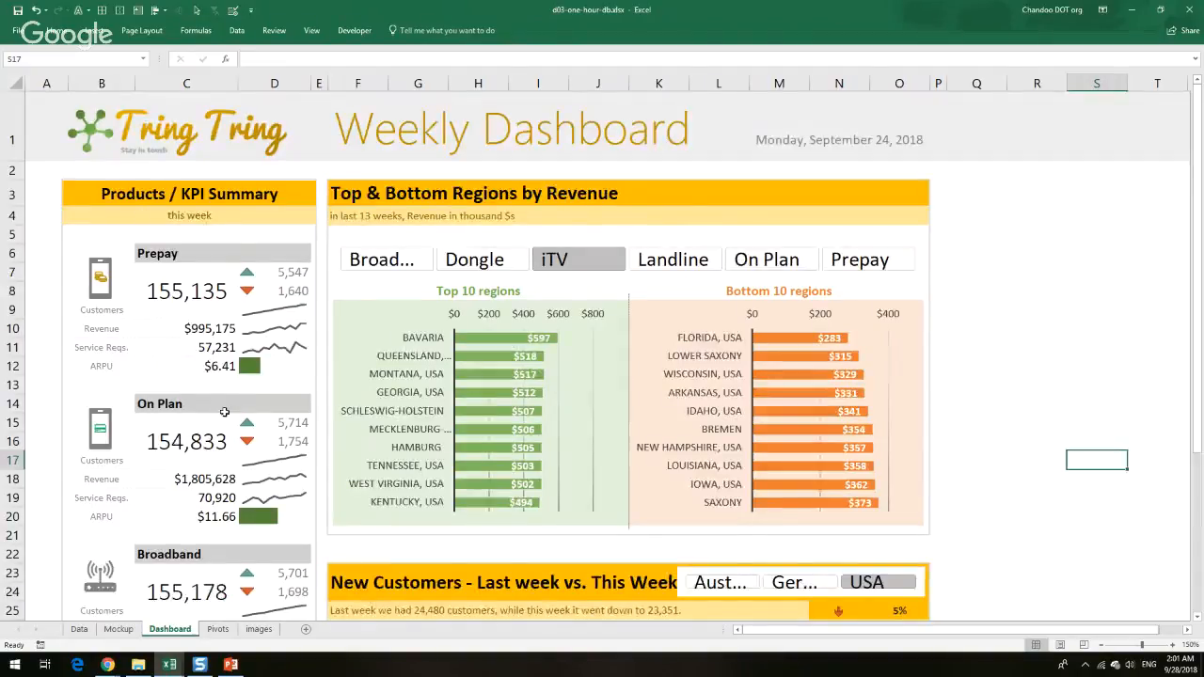
pyautogui.scroll(-1, 1010, 333)
pyautogui.scroll(1, 671, 182)
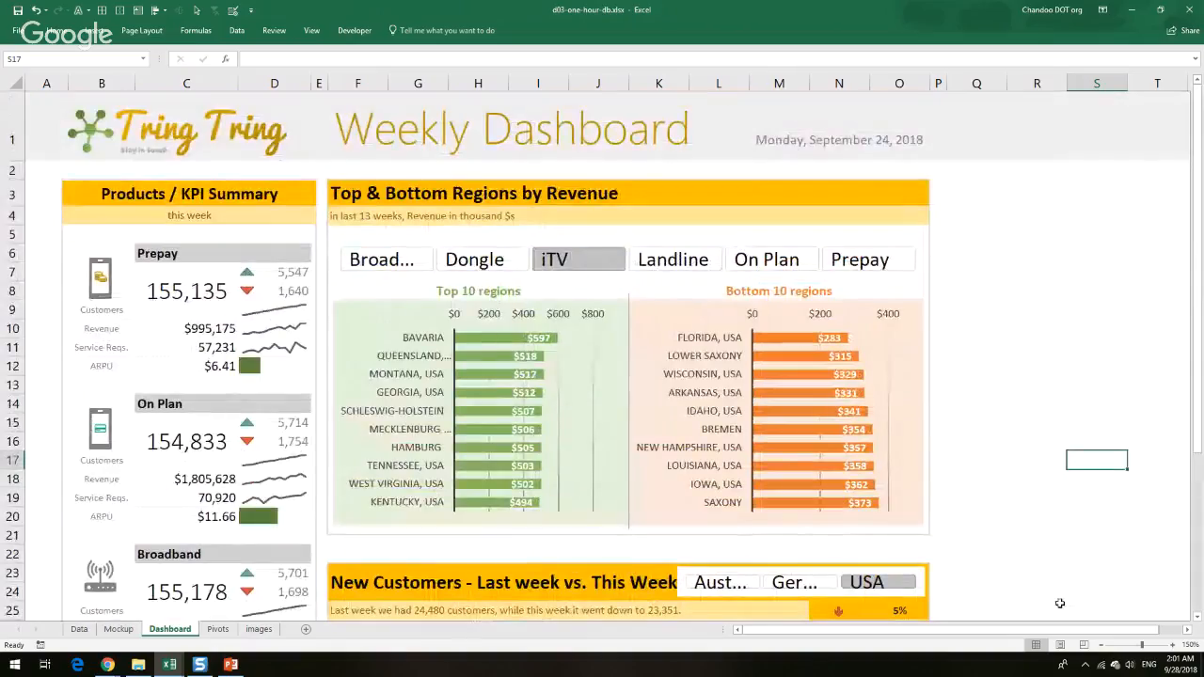
# Reduce the finished Dashboard sheet to 100% zoom and compare it with the dashboard in d03-one-hour-db-wip.xlsx, ending on the latter
pyautogui.click(1102, 645)
pyautogui.click(1101, 645)
pyautogui.click(1101, 645)
pyautogui.click(1102, 645)
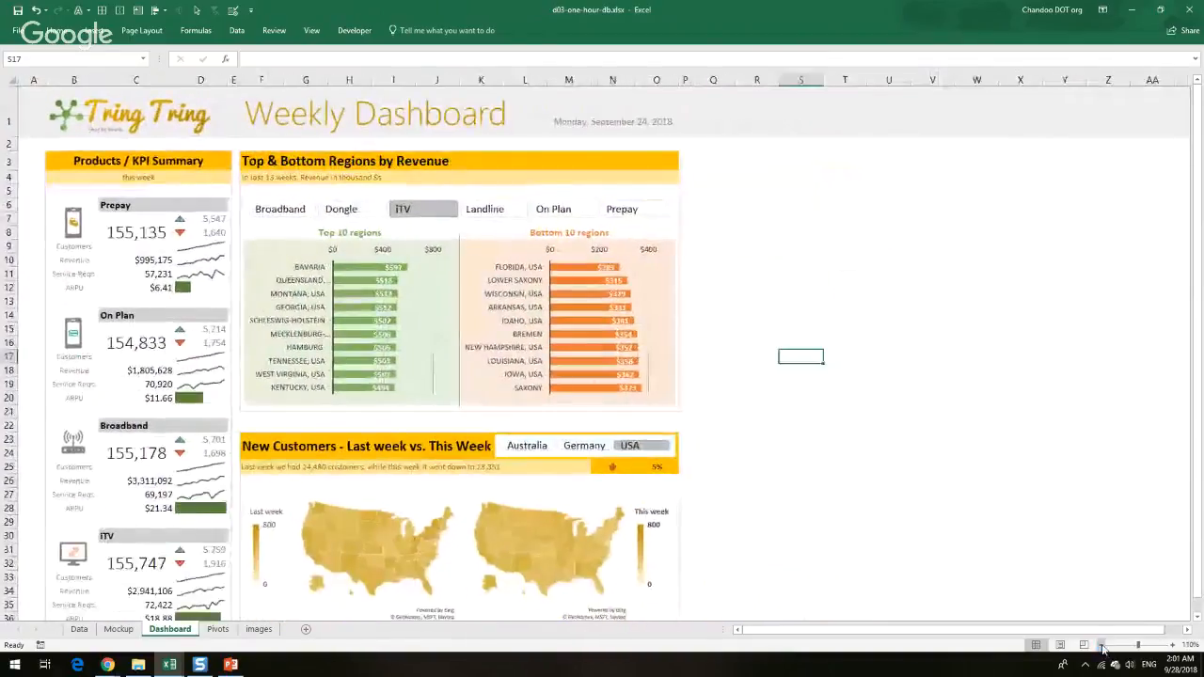
pyautogui.click(1101, 645)
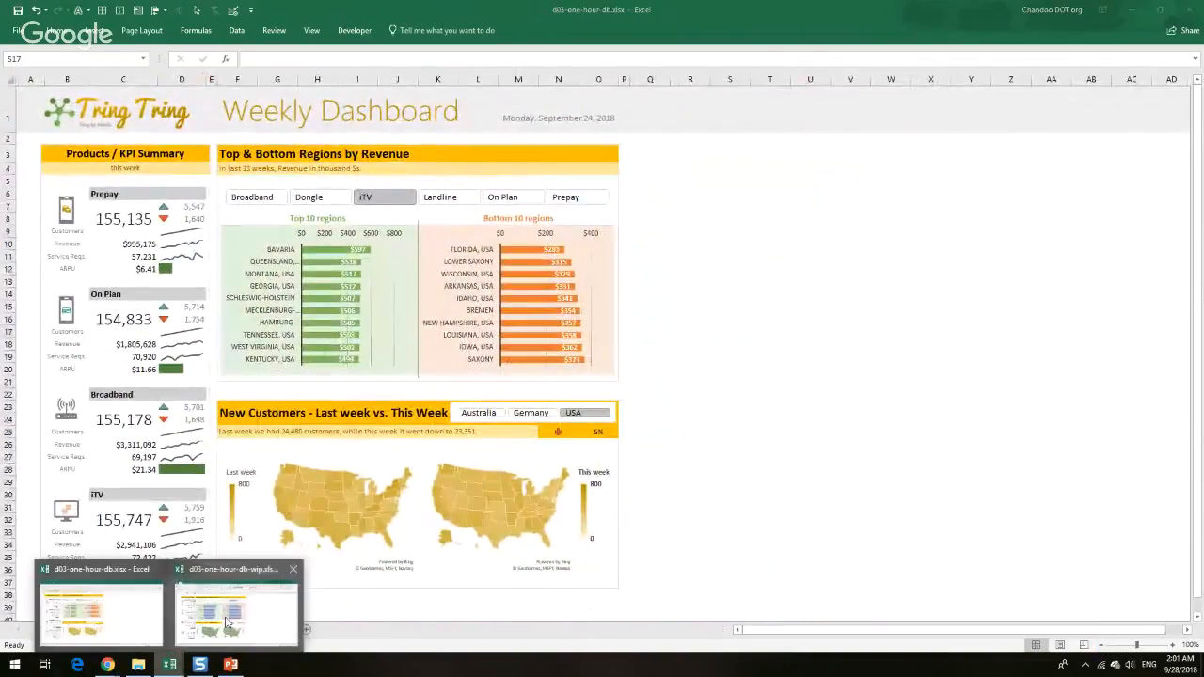
pyautogui.click(226, 621)
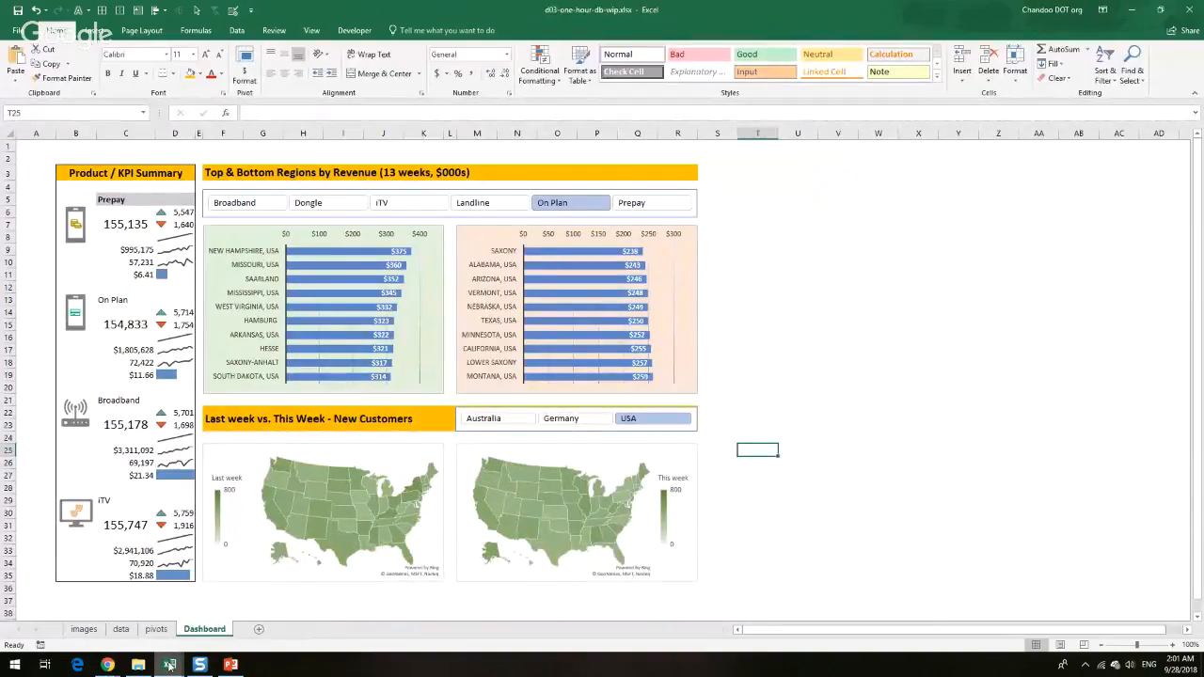
pyautogui.moveTo(169, 665)
pyautogui.click(105, 616)
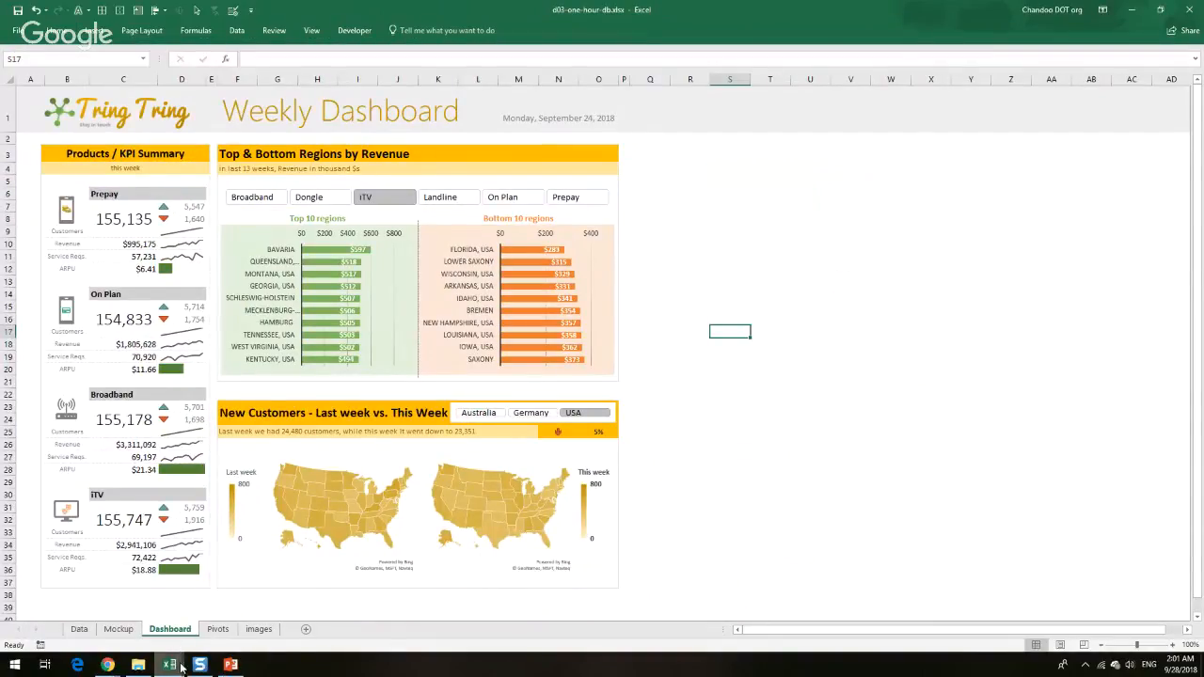
pyautogui.moveTo(169, 665)
pyautogui.click(247, 625)
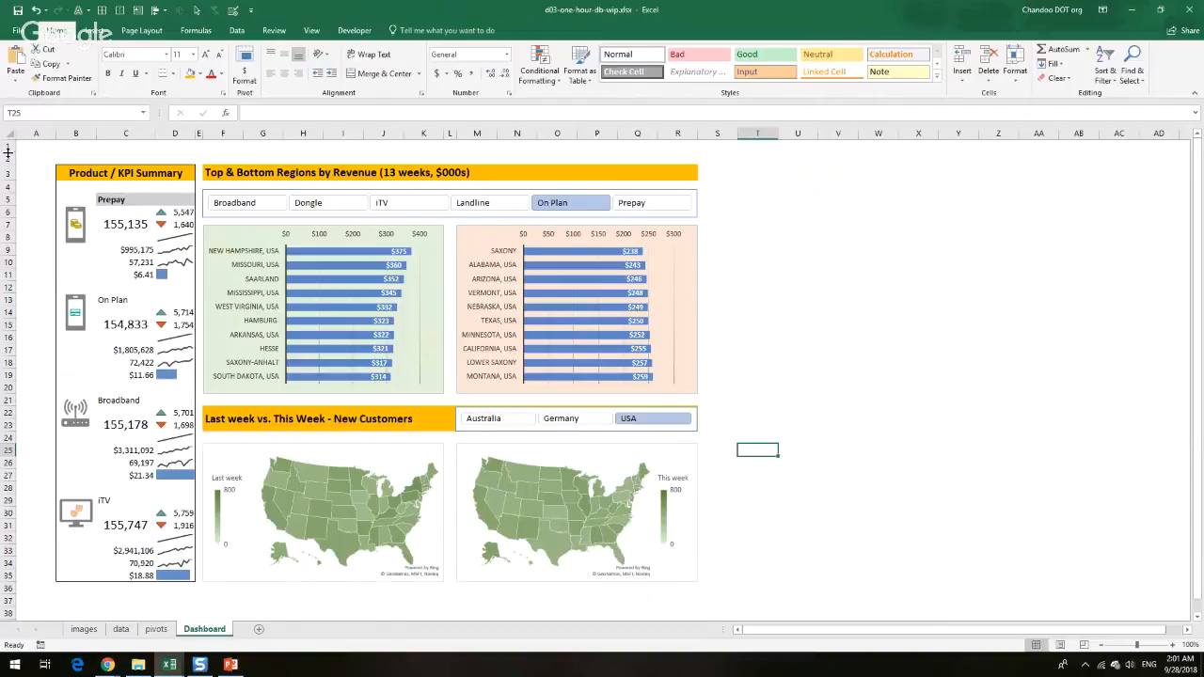
# Make row 1 taller and paste the Tring Tring logo from the images sheet there as a picture, shrunk to the KPI summary's width
pyautogui.moveTo(8, 149); pyautogui.dragTo(12, 193)
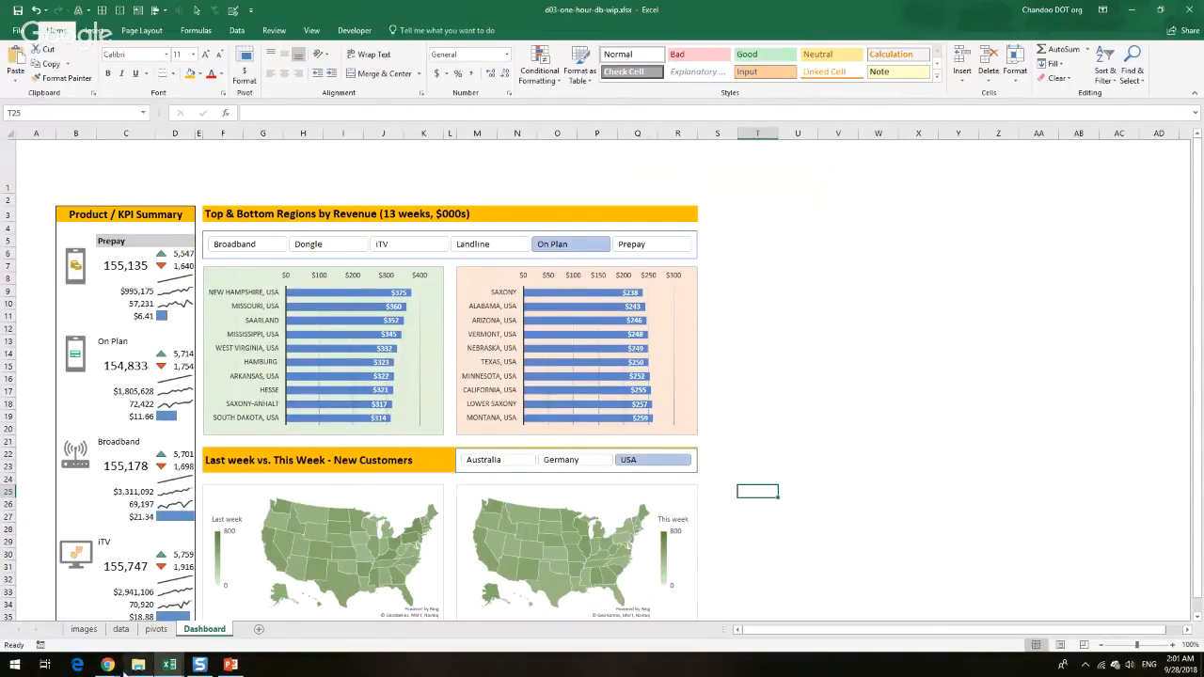
pyautogui.click(84, 629)
pyautogui.click(97, 205)
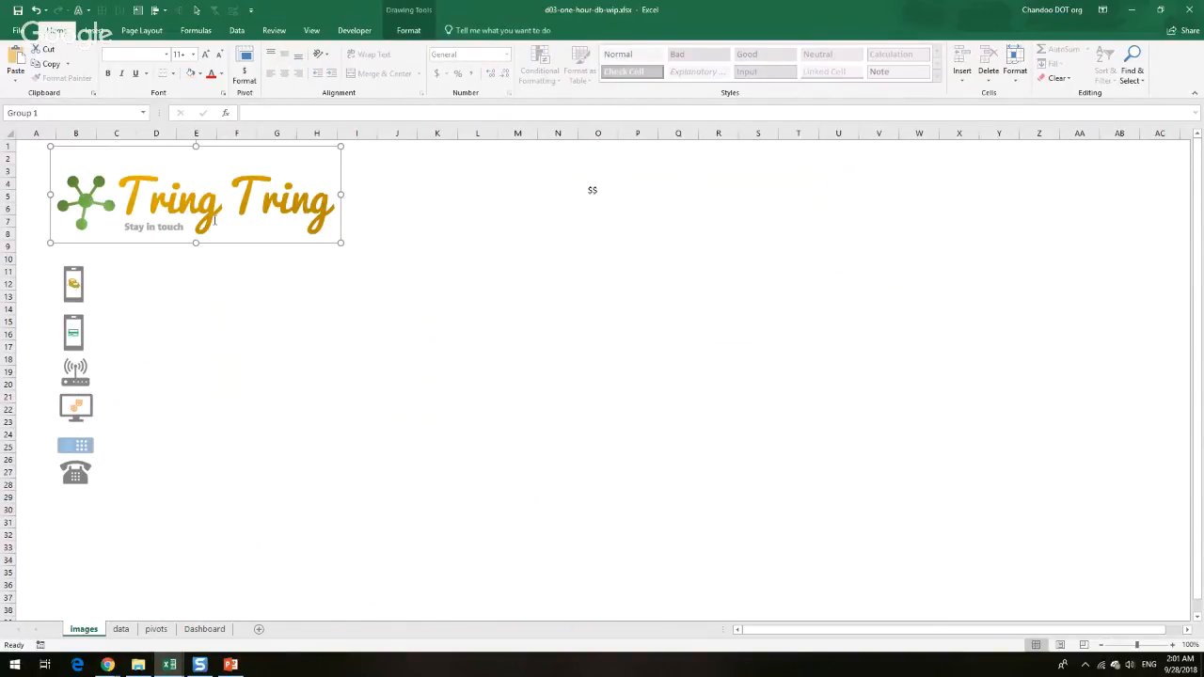
pyautogui.click(204, 628)
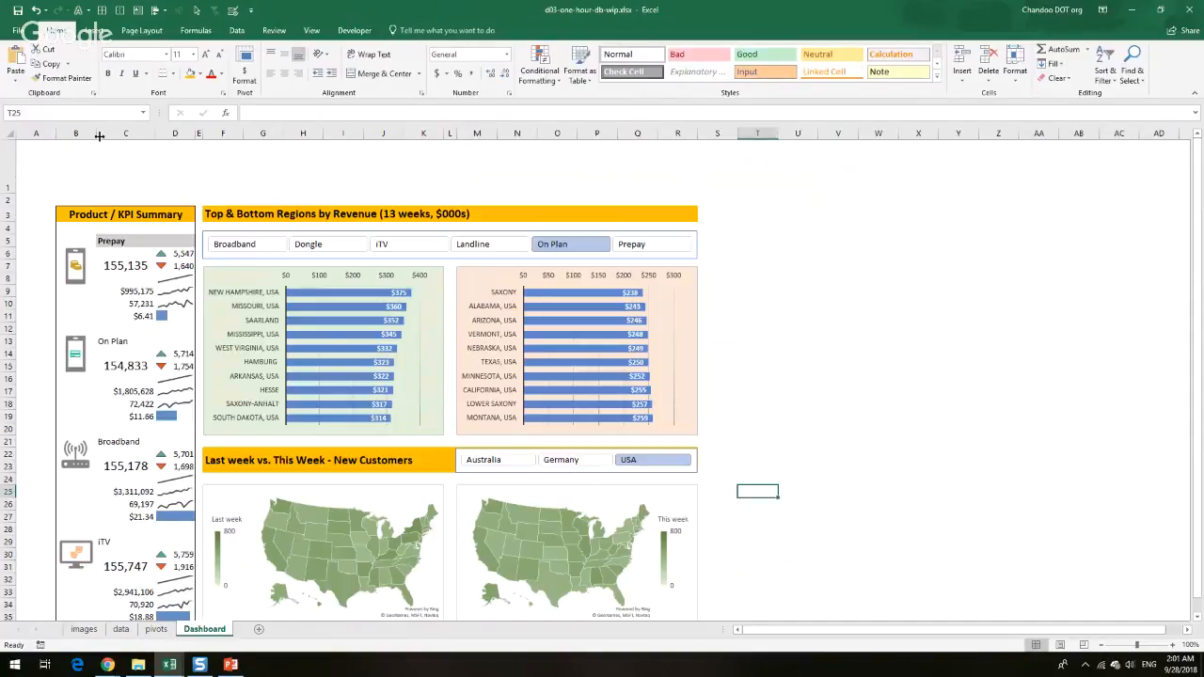
pyautogui.rightClick(75, 157)
pyautogui.click(138, 215)
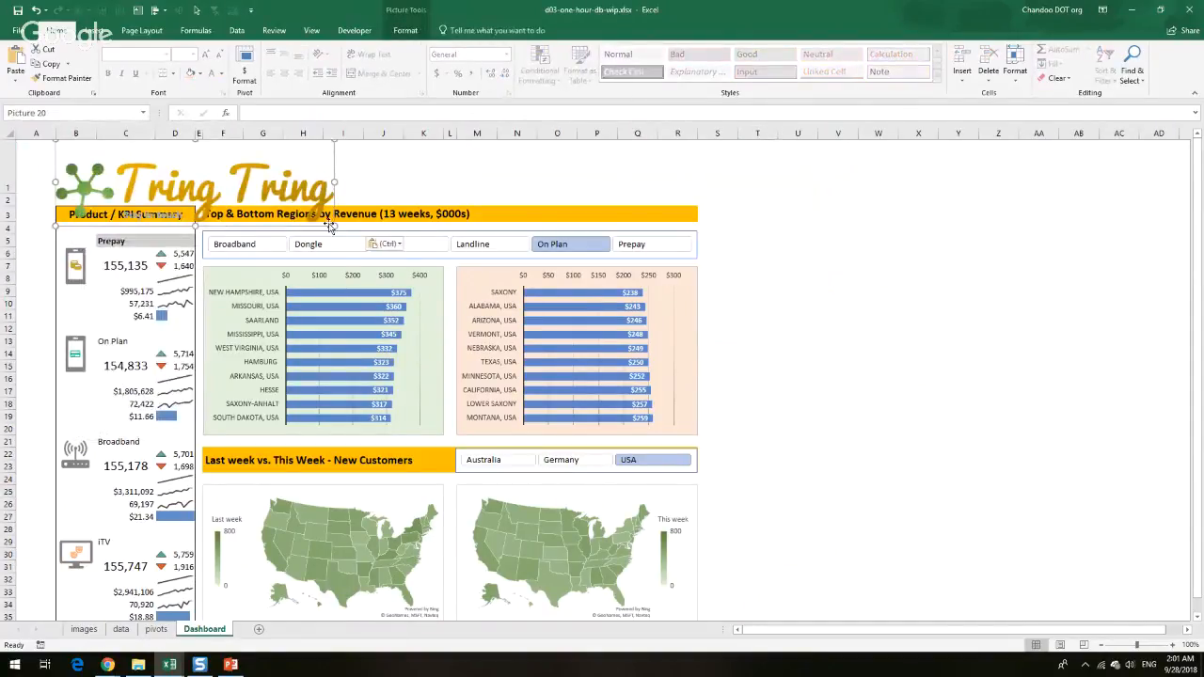
pyautogui.moveTo(334, 223); pyautogui.dragTo(207, 187)
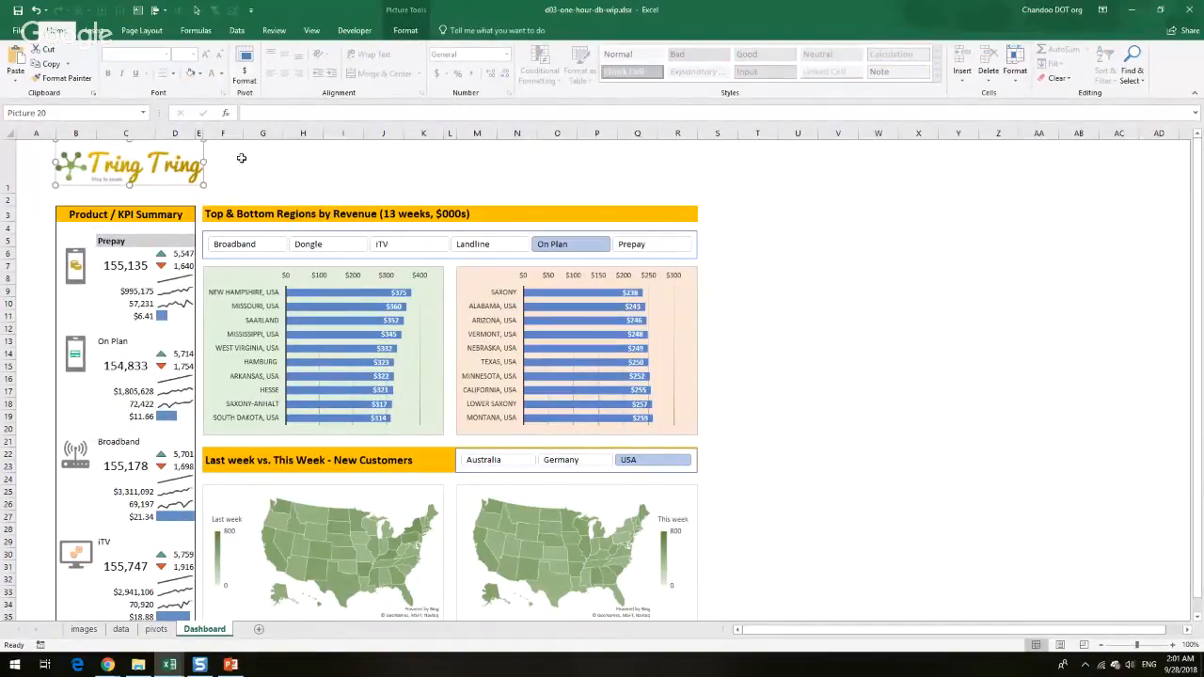
# Enter the title "Weekly Dashboard" in cell F1, align it vertically to the middle and set its font size to 28
pyautogui.click(242, 157)
pyautogui.write('Weekl')
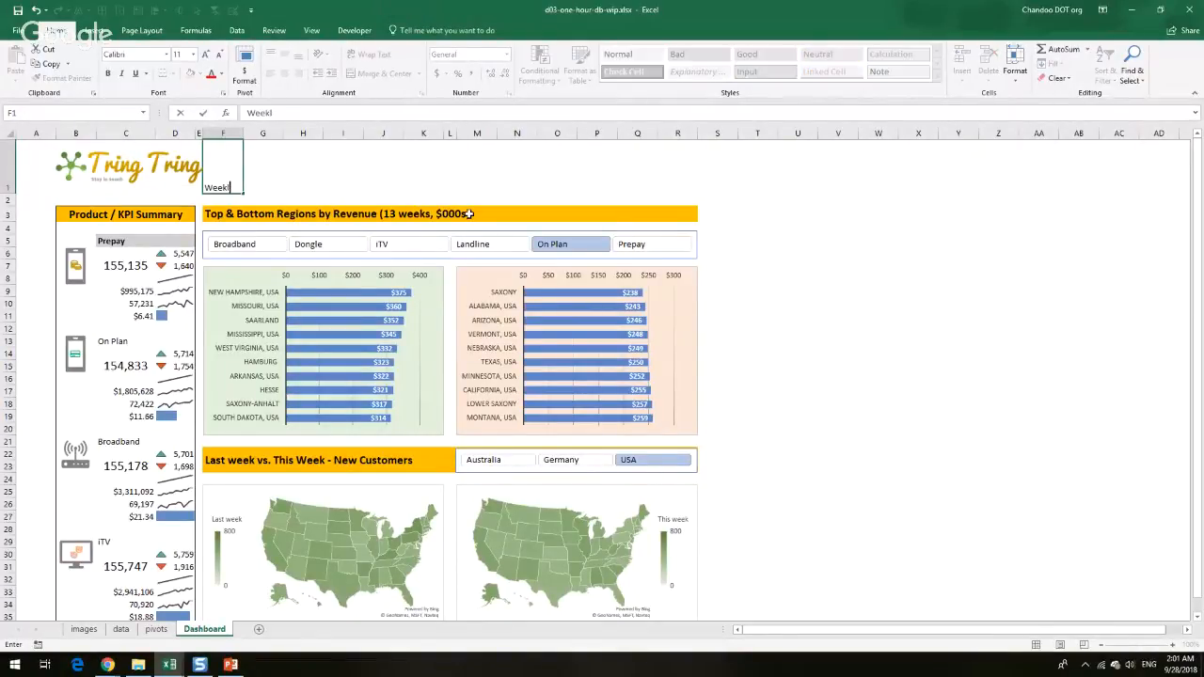
pyautogui.write('y Dashboard')
pyautogui.press('Return')
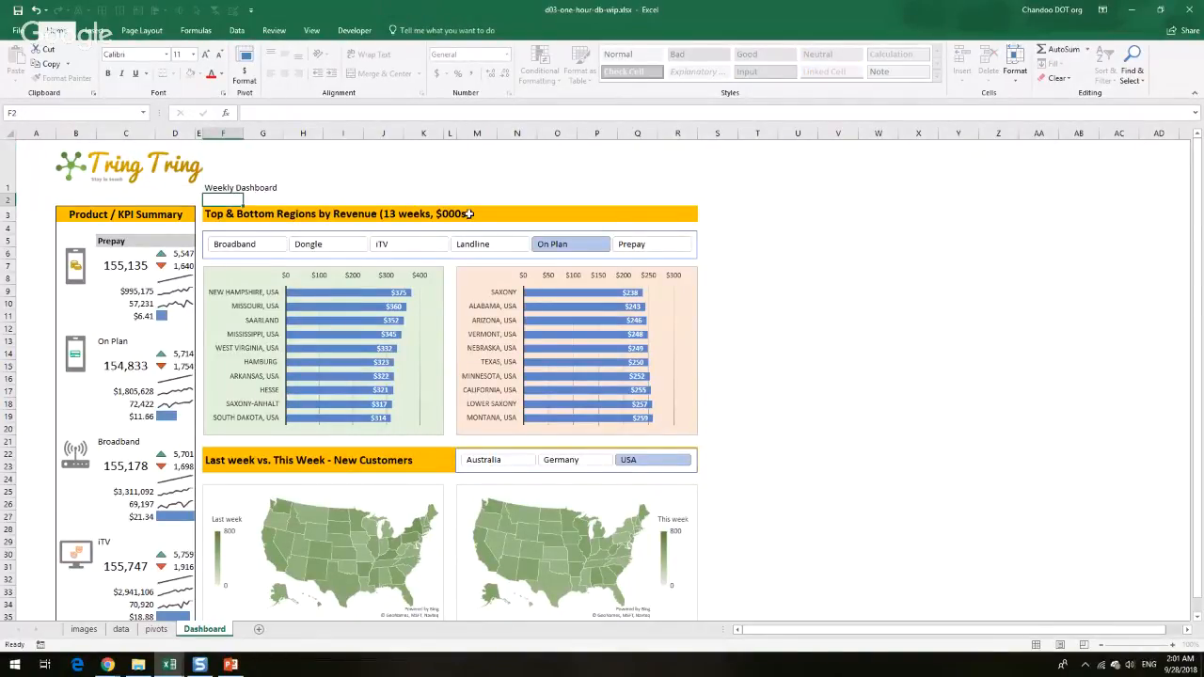
pyautogui.click(221, 183)
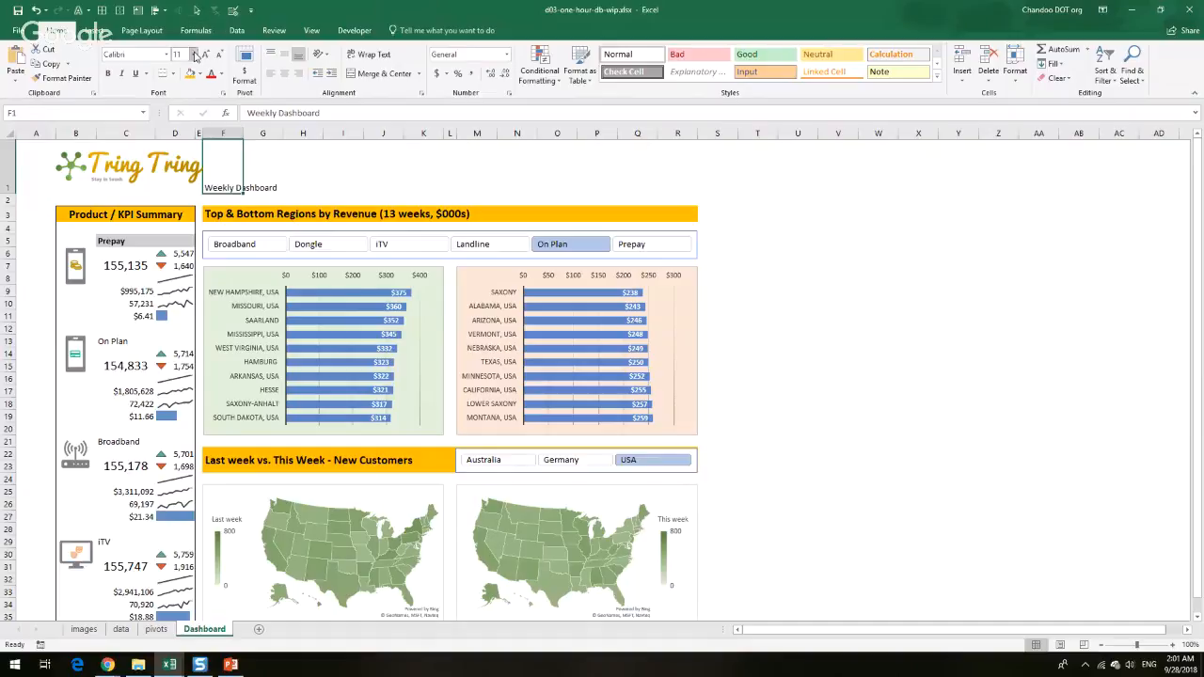
pyautogui.click(284, 53)
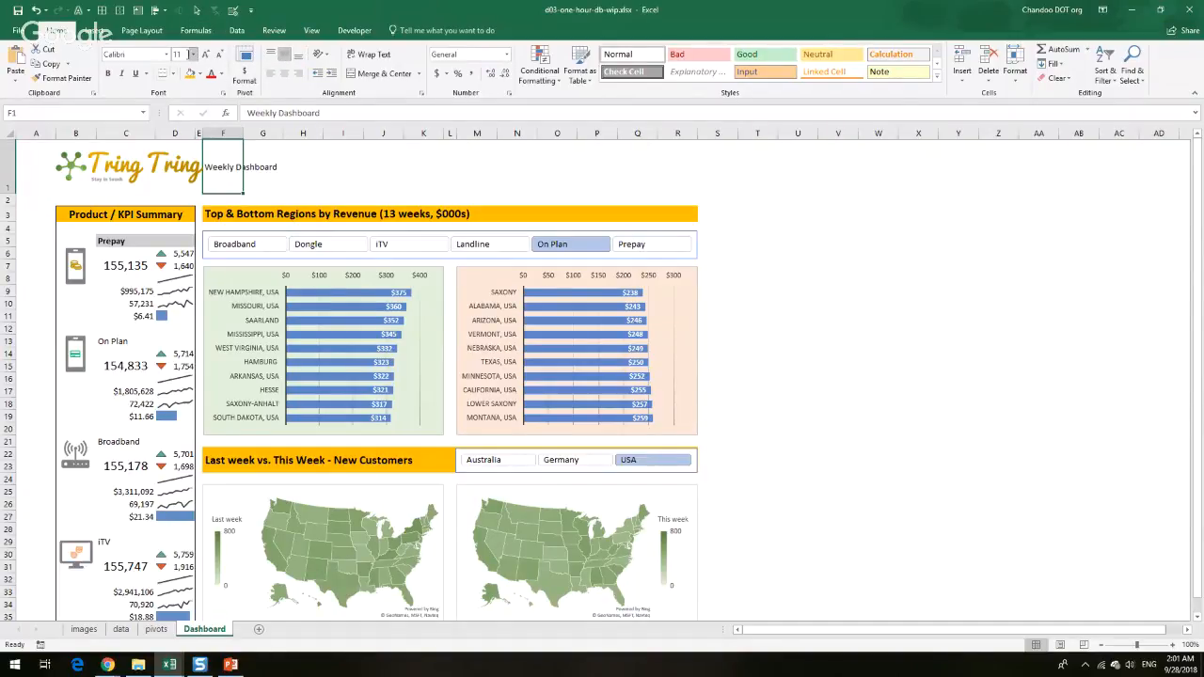
pyautogui.press('Return')
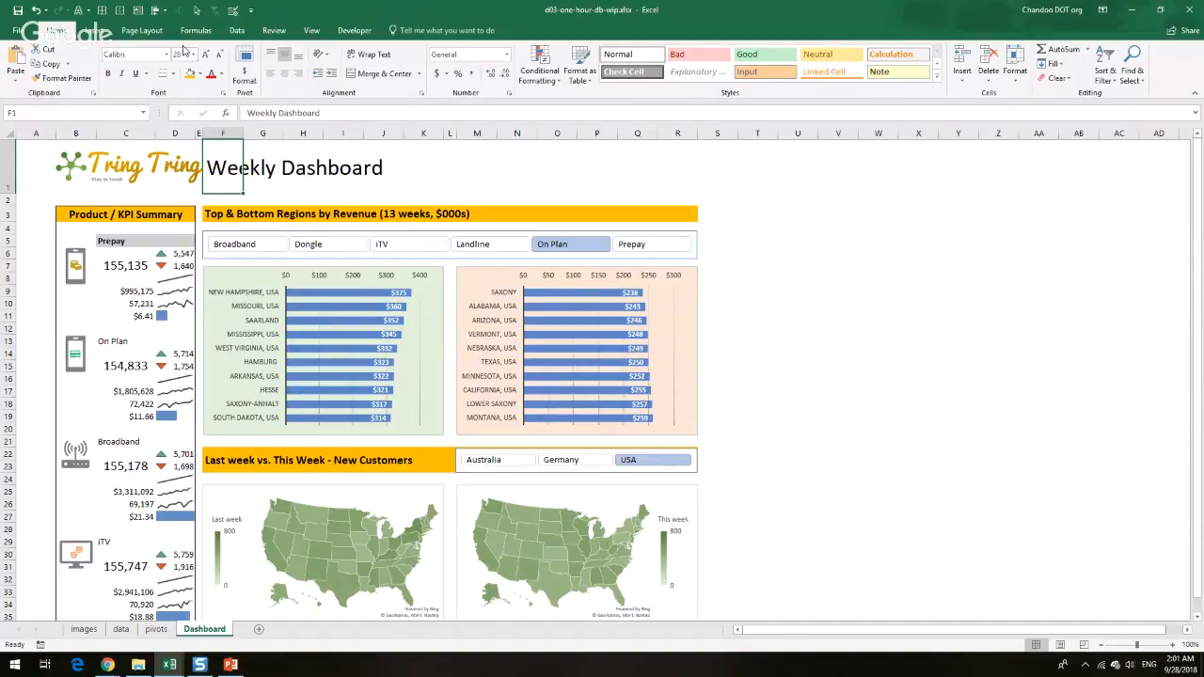
# Color the Weekly Dashboard title text dark gold, leaving its cell without a fill
pyautogui.click(200, 73)
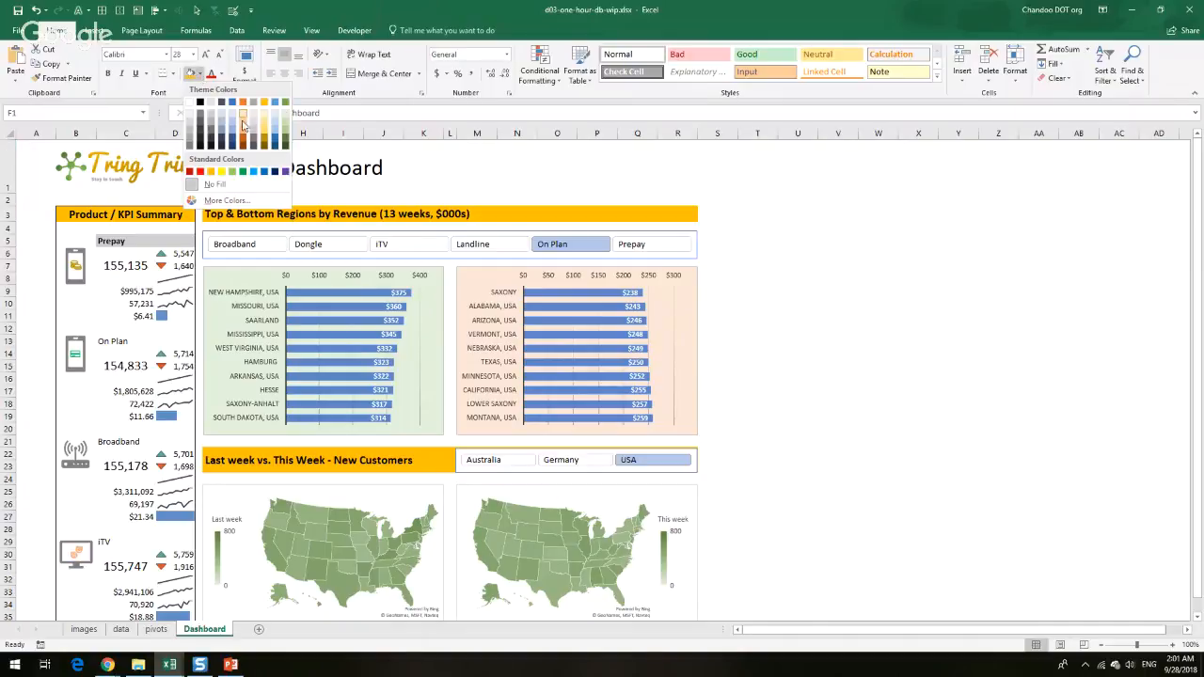
pyautogui.click(265, 136)
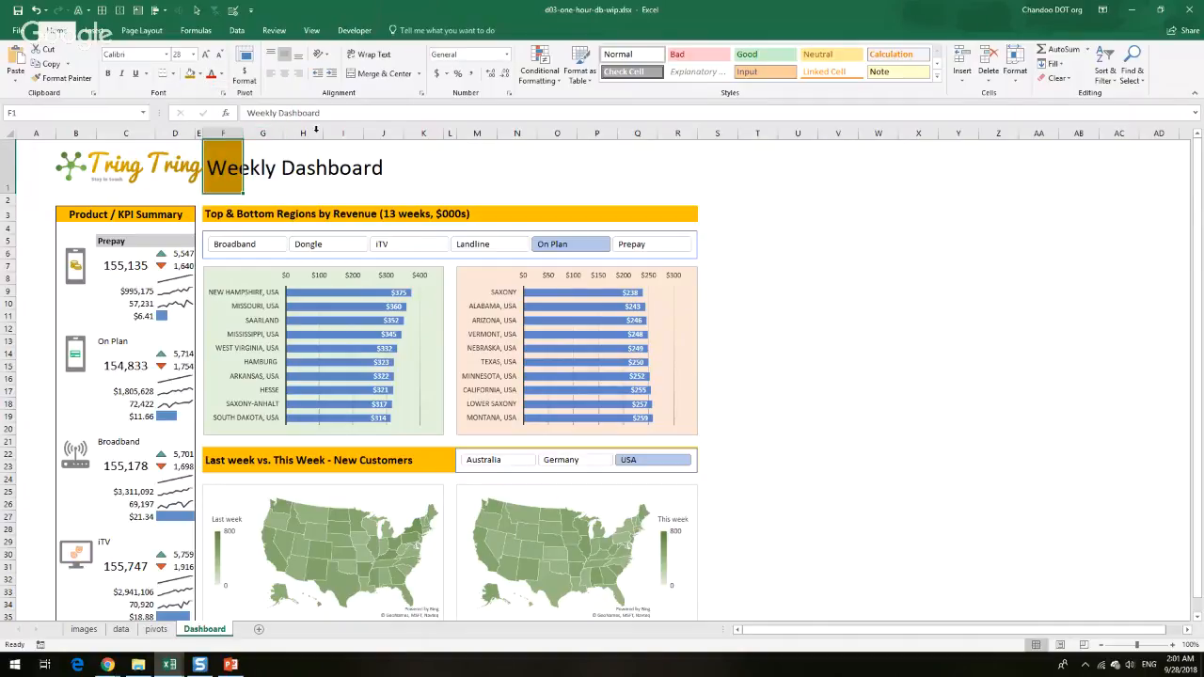
pyautogui.click(219, 73)
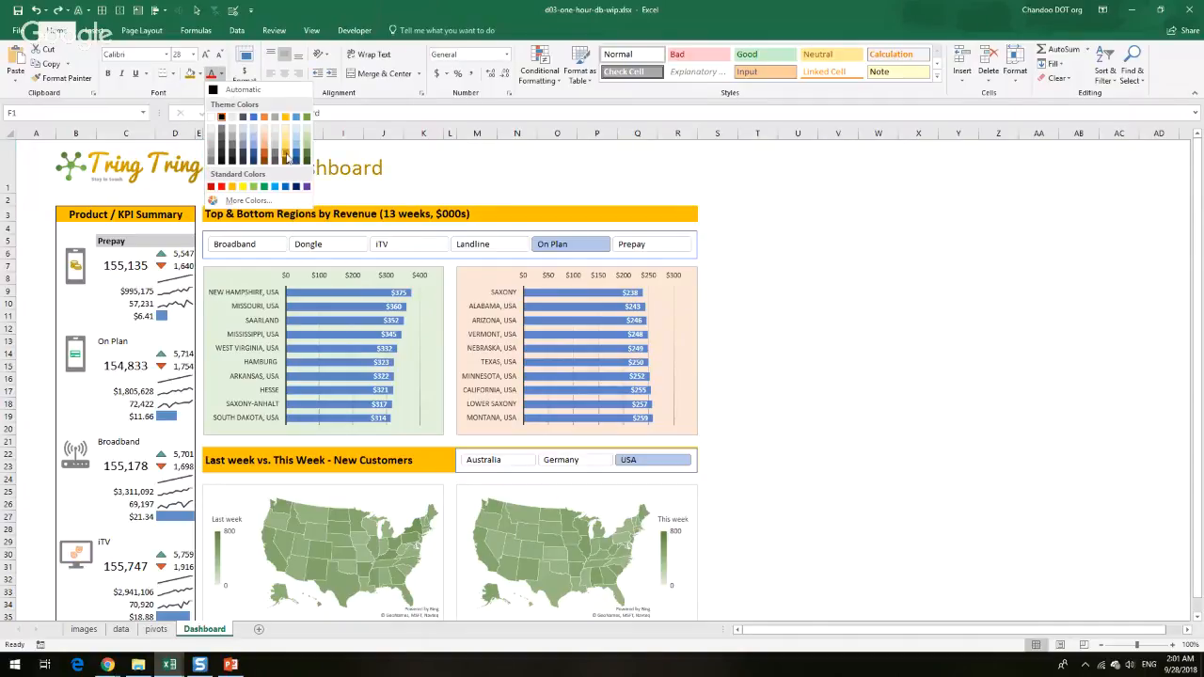
pyautogui.click(286, 158)
# Fill the whole of row 1 with light grey as the dashboard's header band
pyautogui.click(581, 188)
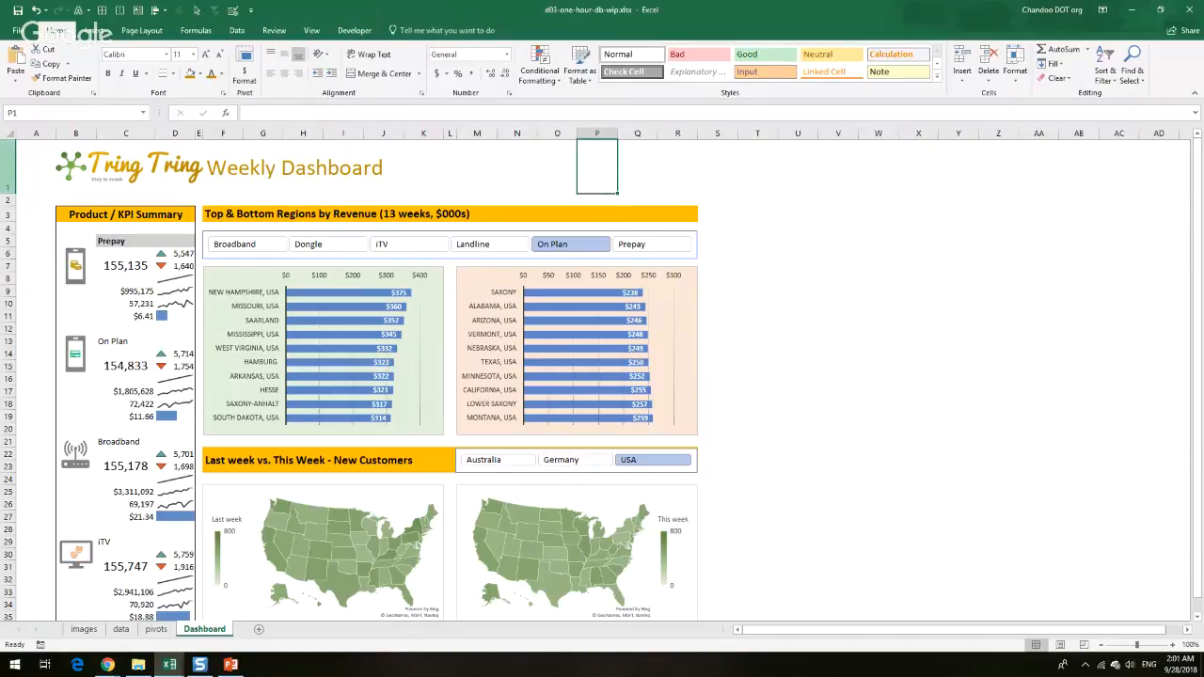
pyautogui.click(7, 166)
pyautogui.click(197, 74)
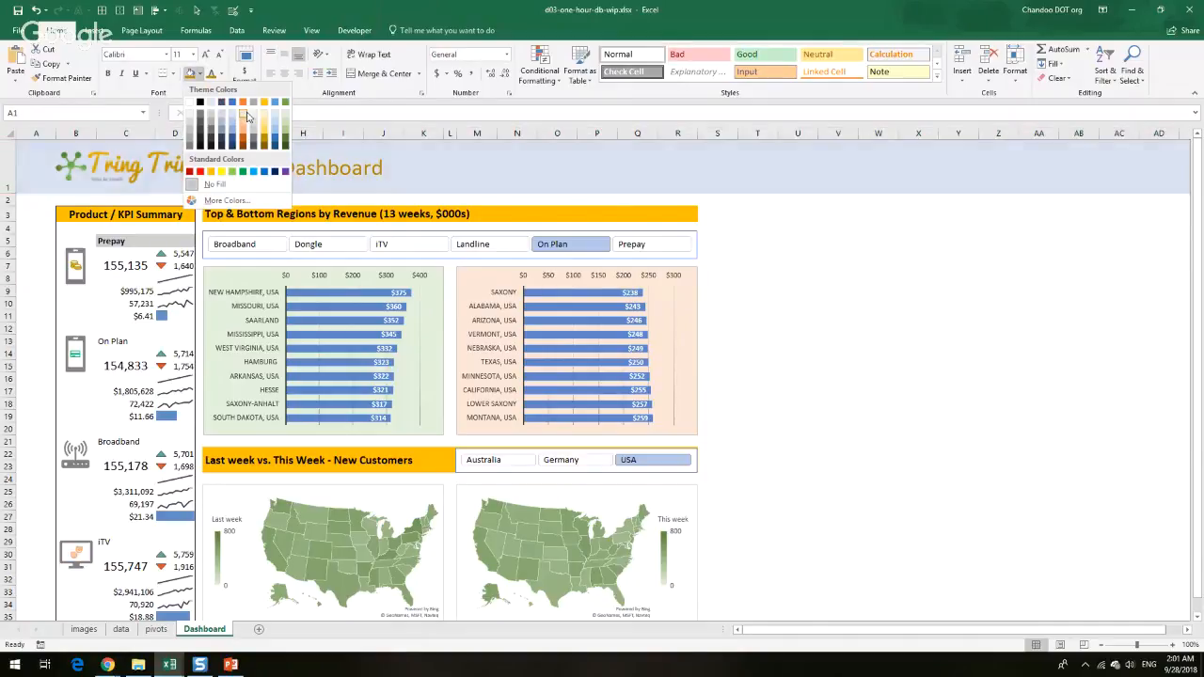
pyautogui.click(251, 113)
pyautogui.click(815, 318)
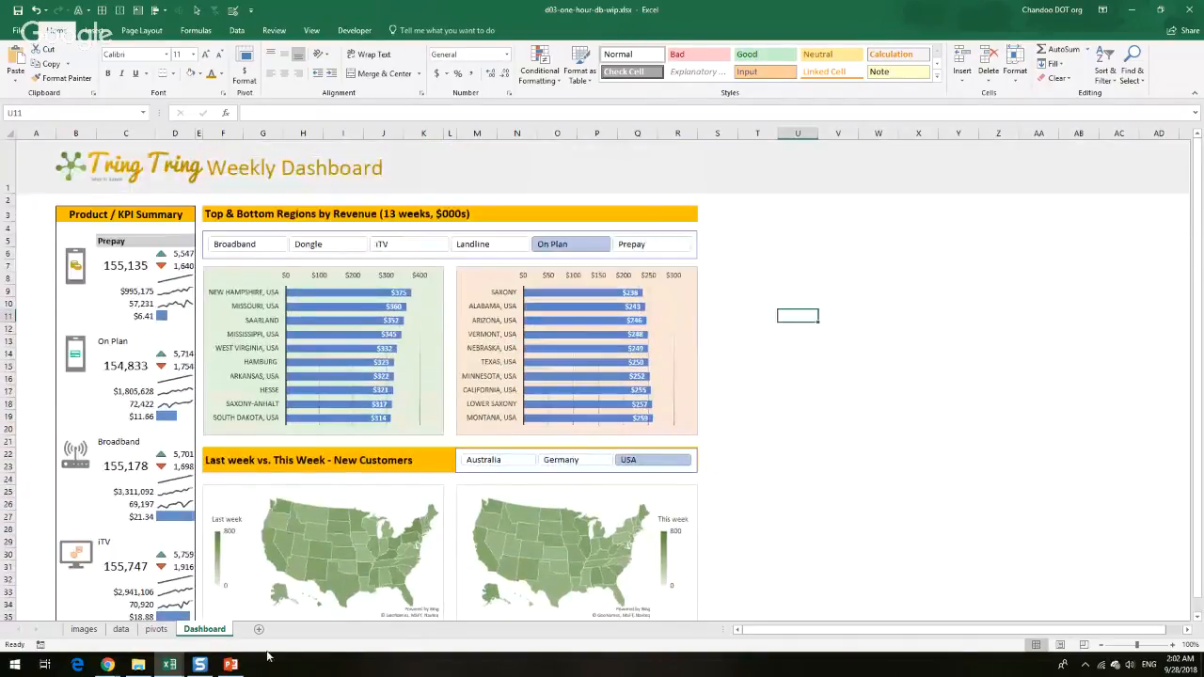
# Switch to the YouTube live chat window, read the viewers' messages, minimize it and return to the dashboard header in Excel
pyautogui.moveTo(107, 664)
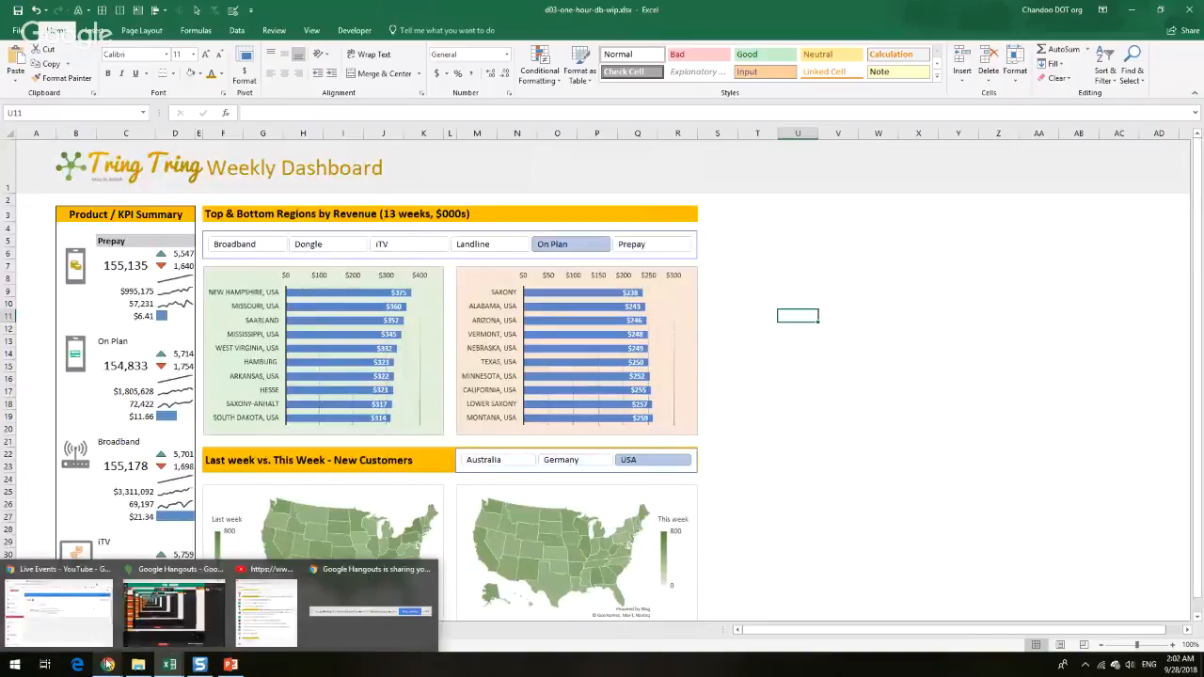
pyautogui.click(261, 635)
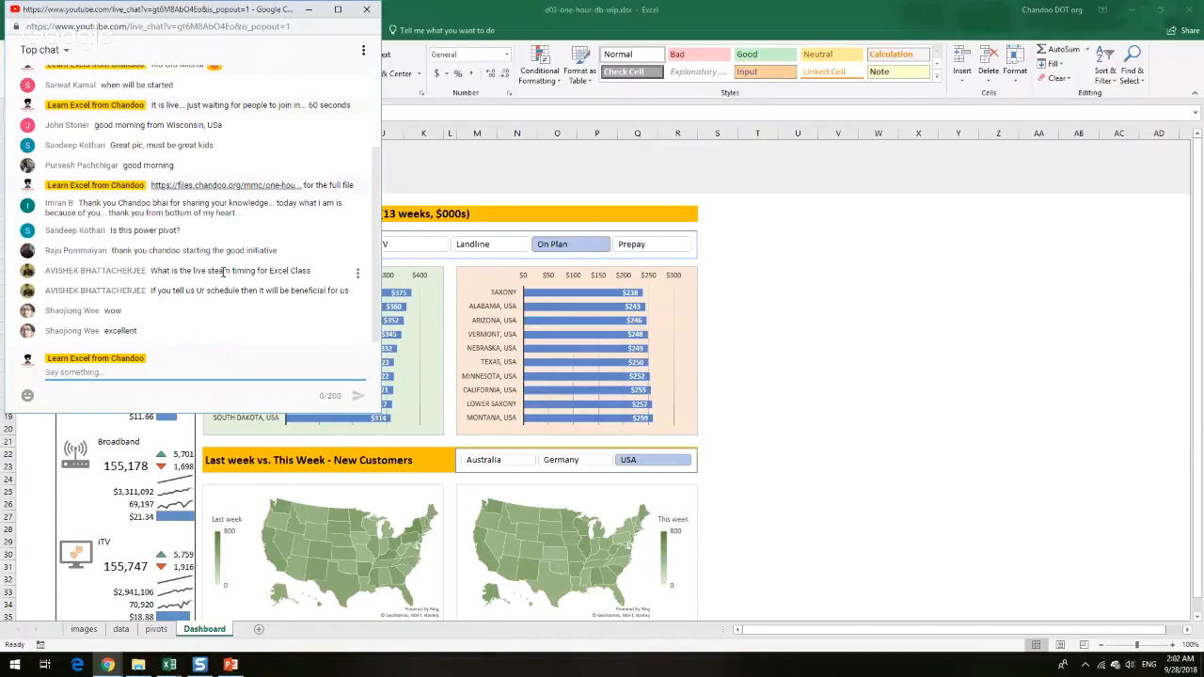
pyautogui.scroll(1, 235, 280)
pyautogui.scroll(-1, 728, 222)
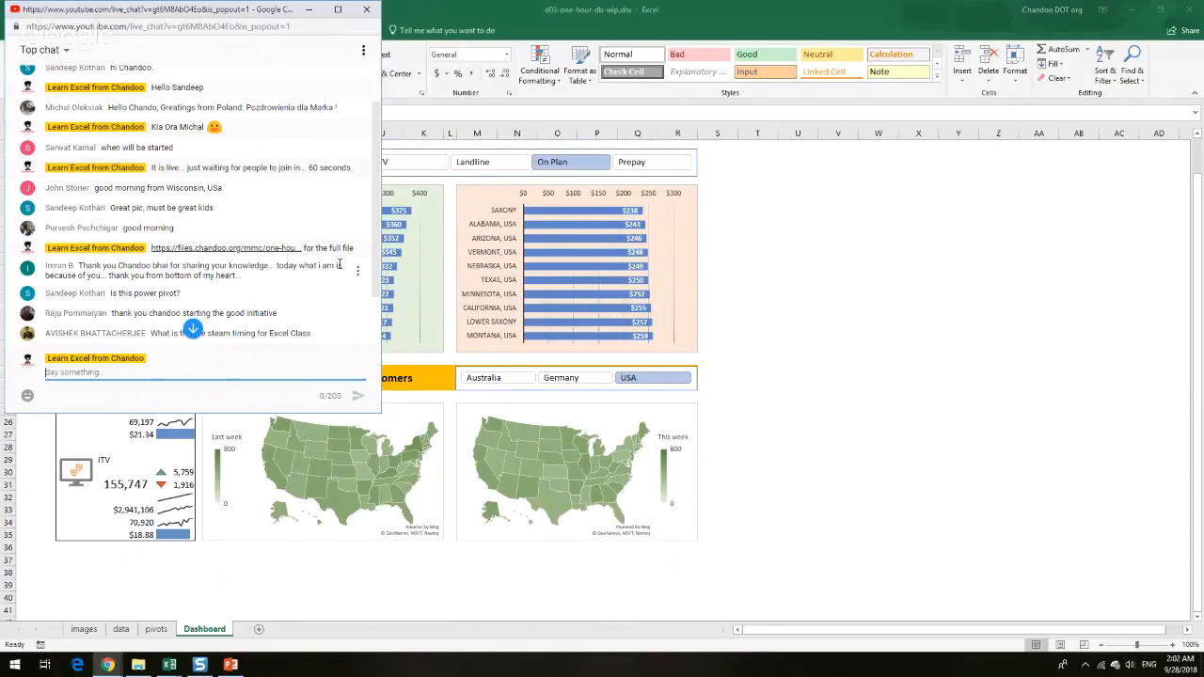
pyautogui.scroll(-1, 338, 269)
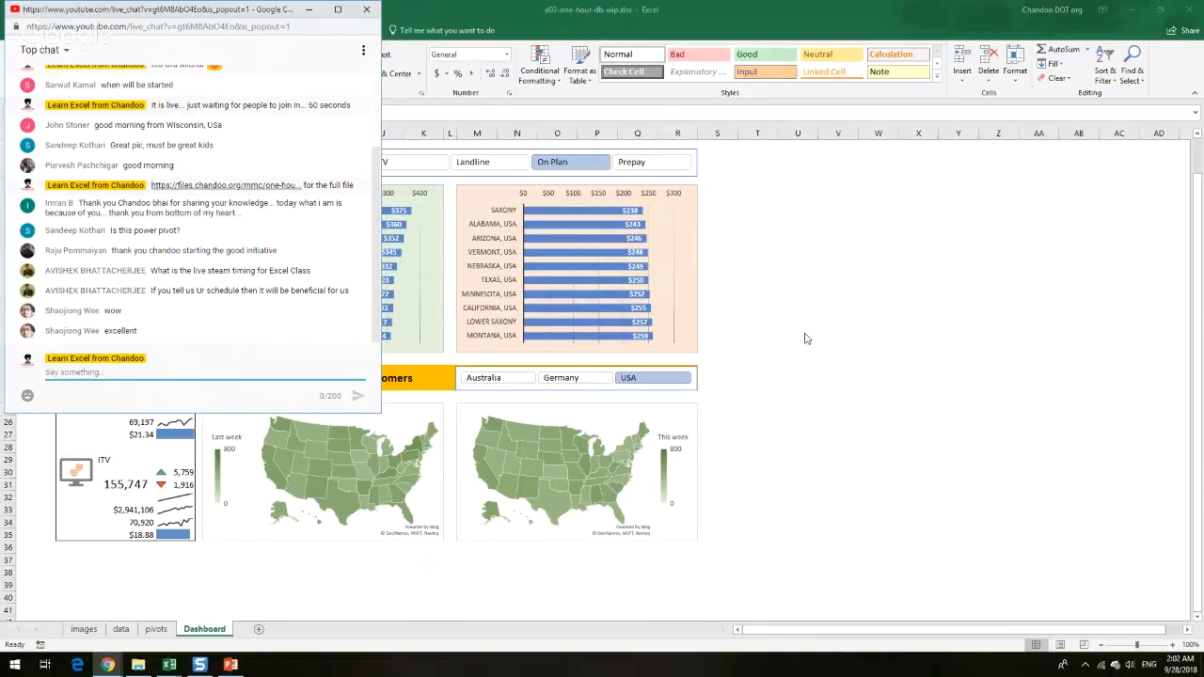
pyautogui.click(278, 313)
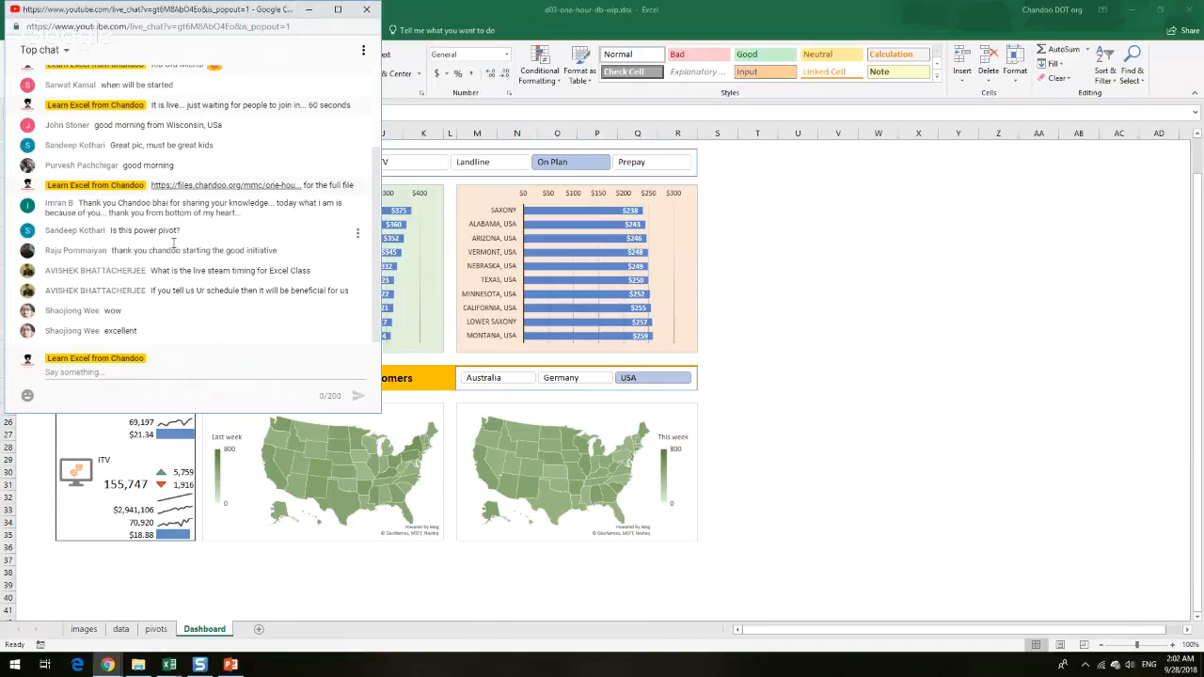
pyautogui.click(306, 13)
pyautogui.click(849, 374)
pyautogui.scroll(2, 852, 376)
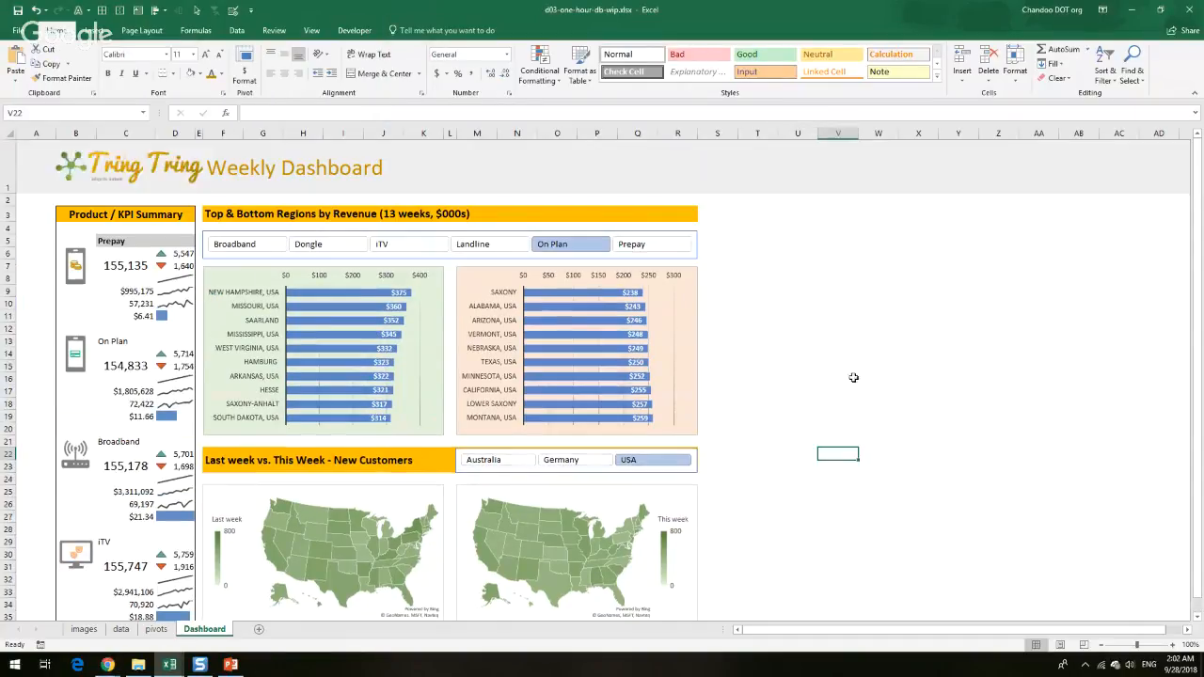
# Bring up the finished dashboard in d03-one-hour-db.xlsx and reopen the YouTube live chat window over it
pyautogui.click(169, 664)
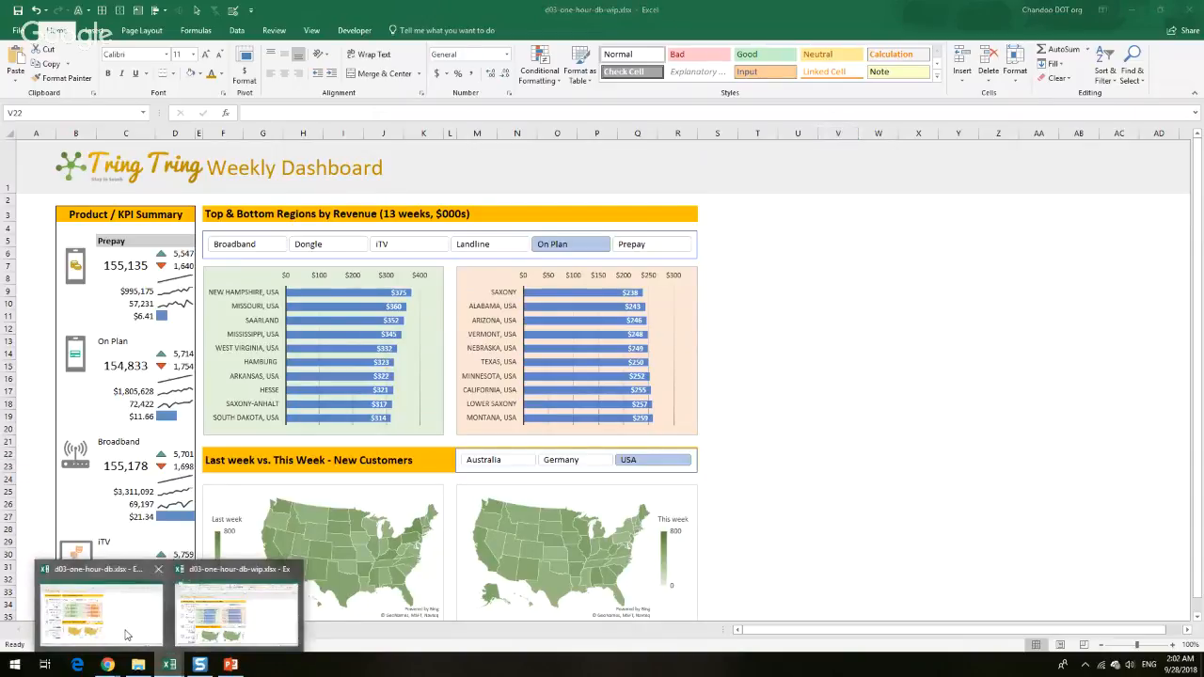
pyautogui.click(127, 634)
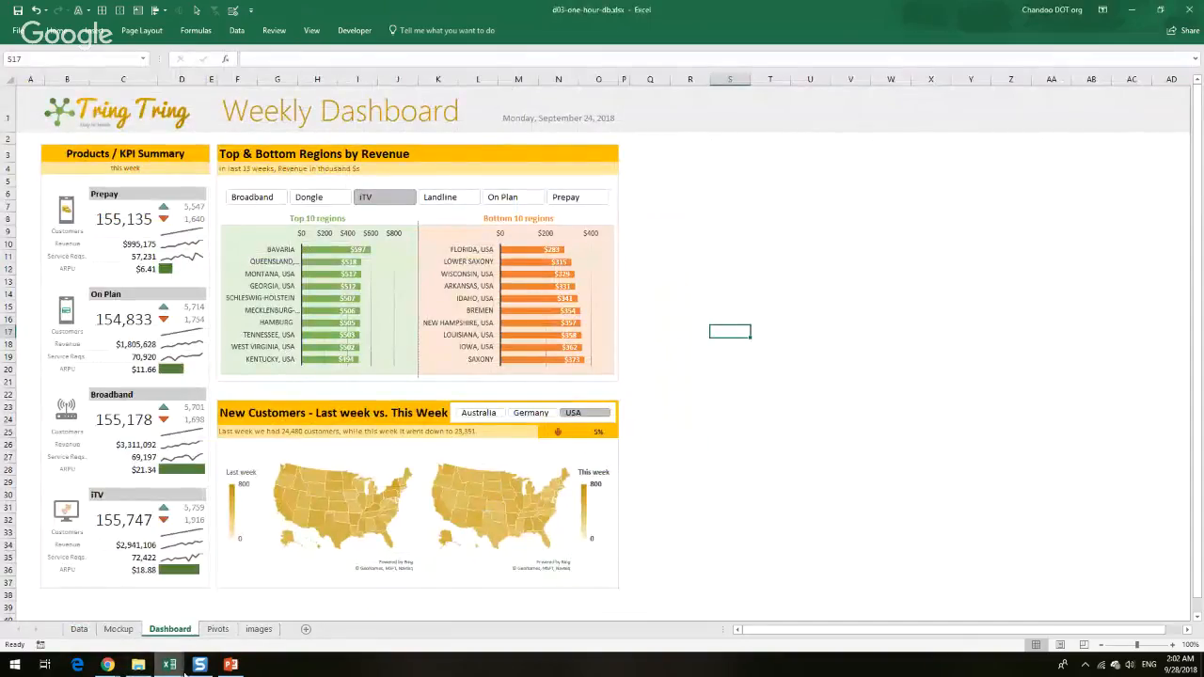
pyautogui.moveTo(108, 665)
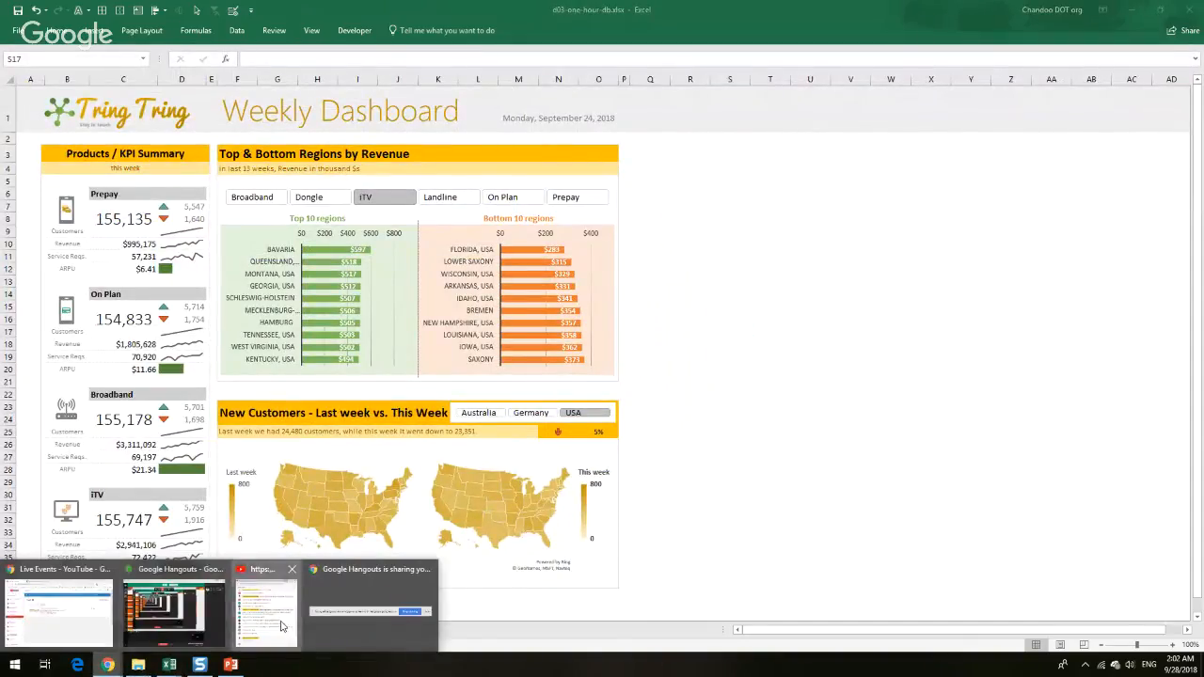
pyautogui.click(280, 625)
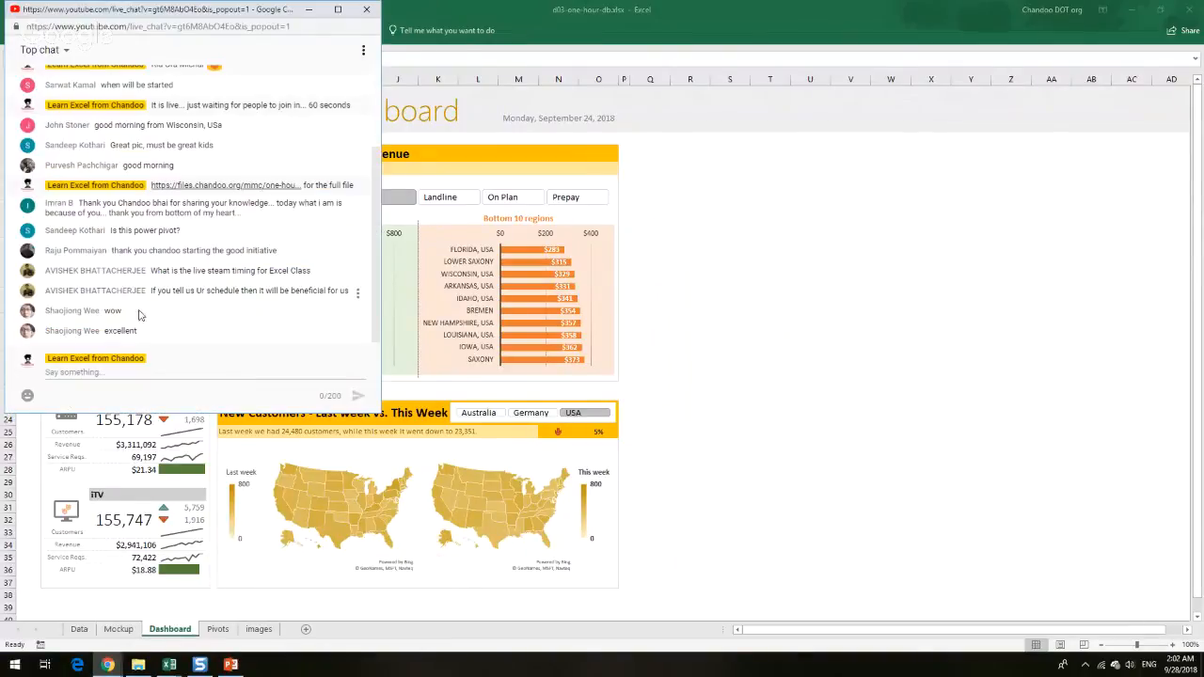
pyautogui.rightClick(169, 188)
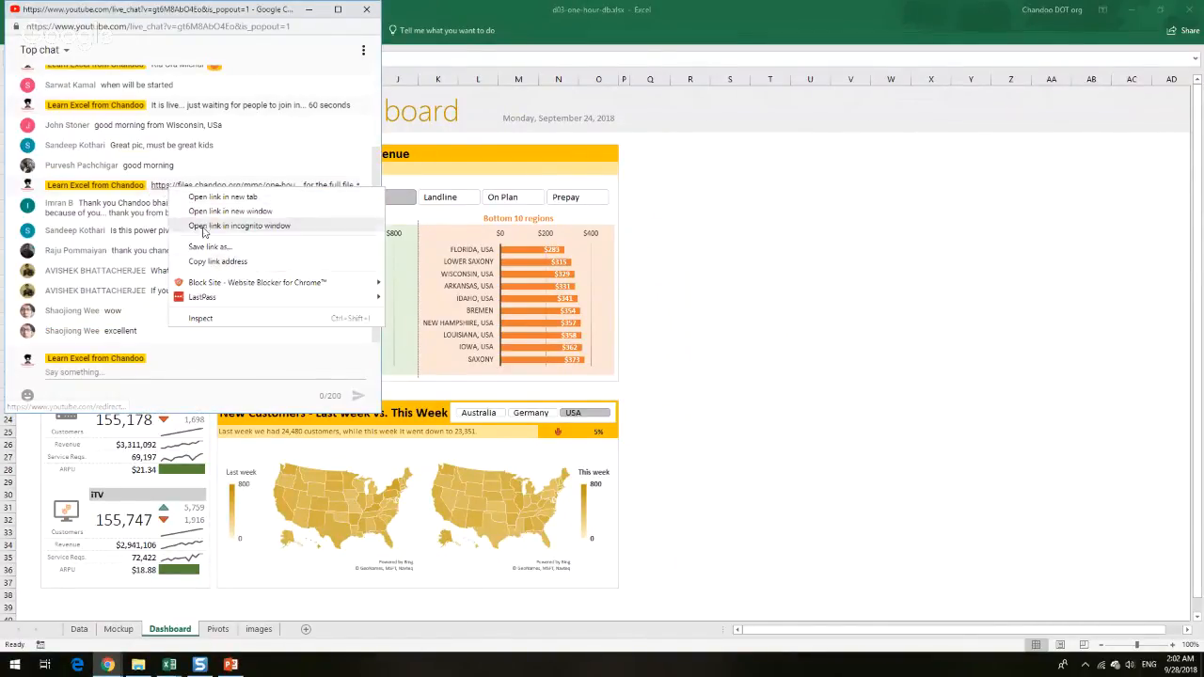
pyautogui.click(218, 260)
pyautogui.click(133, 391)
pyautogui.rightClick(152, 379)
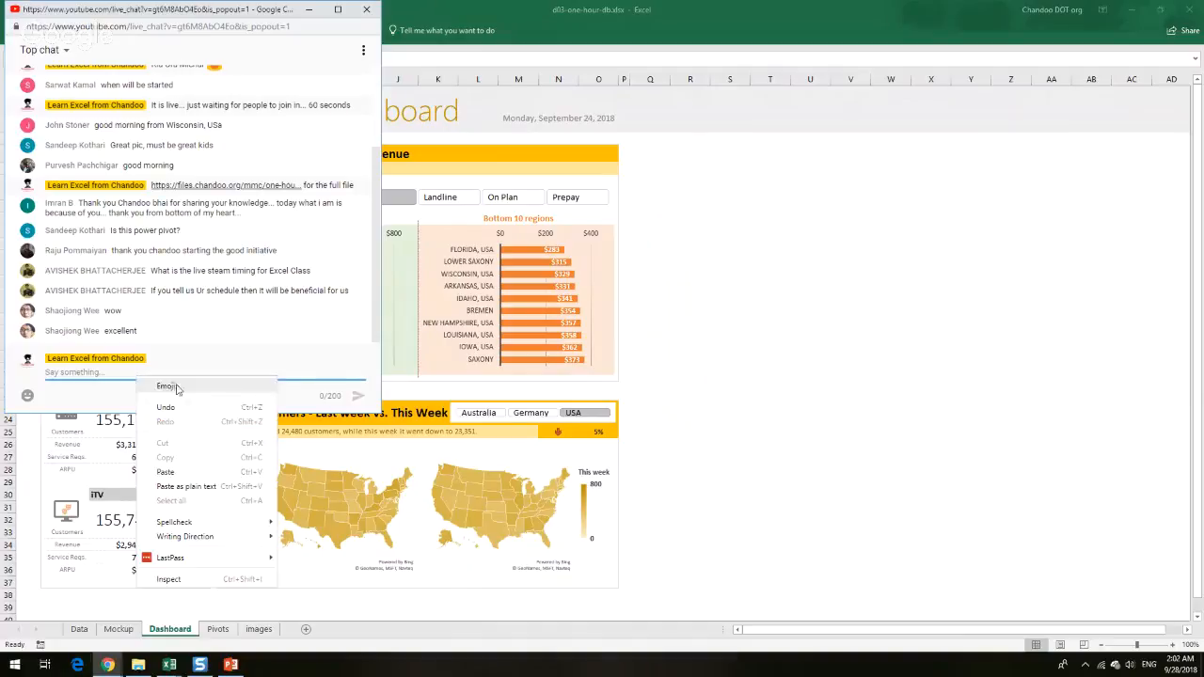
pyautogui.click(174, 472)
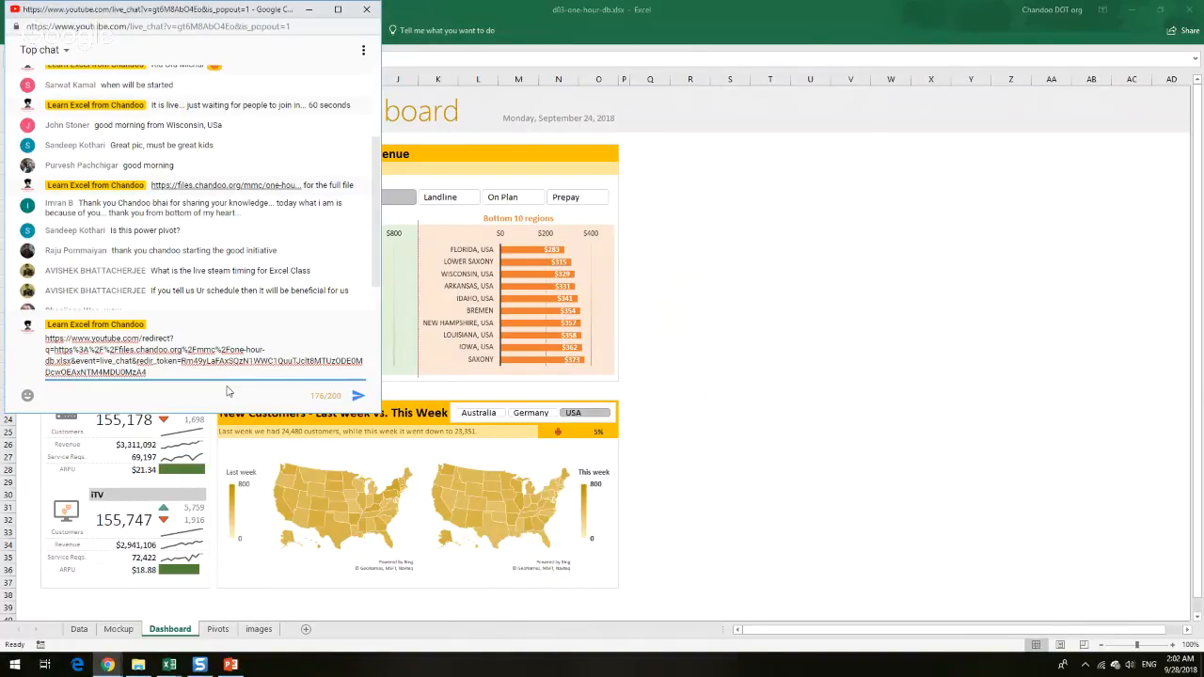
pyautogui.press('BackSpace')
pyautogui.press('BackSpace')
pyautogui.press('BackSpace')
pyautogui.press('BackSpace')
pyautogui.press('BackSpace')
pyautogui.press('BackSpace')
pyautogui.press('BackSpace')
pyautogui.press('BackSpace')
pyautogui.press('BackSpace')
pyautogui.press('BackSpace')
pyautogui.press('BackSpace')
pyautogui.press('BackSpace')
pyautogui.press('BackSpace')
pyautogui.press('BackSpace')
pyautogui.press('BackSpace')
pyautogui.press('BackSpace')
pyautogui.press('BackSpace')
pyautogui.press('BackSpace')
pyautogui.press('BackSpace')
pyautogui.press('BackSpace')
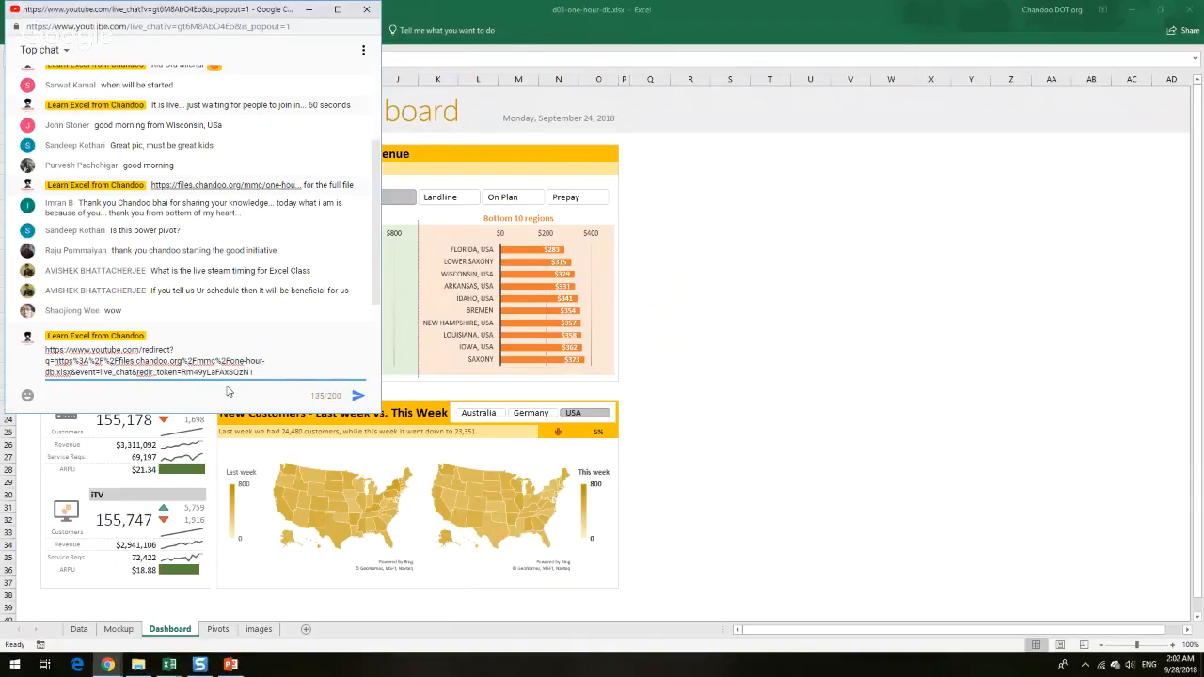
pyautogui.press('BackSpace')
pyautogui.press('BackSpace')
pyautogui.press('BackSpace')
pyautogui.press('BackSpace')
pyautogui.press('BackSpace')
pyautogui.press('BackSpace')
pyautogui.press('BackSpace')
pyautogui.press('BackSpace')
pyautogui.press('BackSpace')
pyautogui.press('BackSpace')
pyautogui.press('BackSpace')
pyautogui.press('BackSpace')
pyautogui.press('BackSpace')
pyautogui.press('BackSpace')
pyautogui.press('BackSpace')
pyautogui.press('BackSpace')
pyautogui.press('BackSpace')
pyautogui.press('BackSpace')
pyautogui.press('BackSpace')
pyautogui.press('BackSpace')
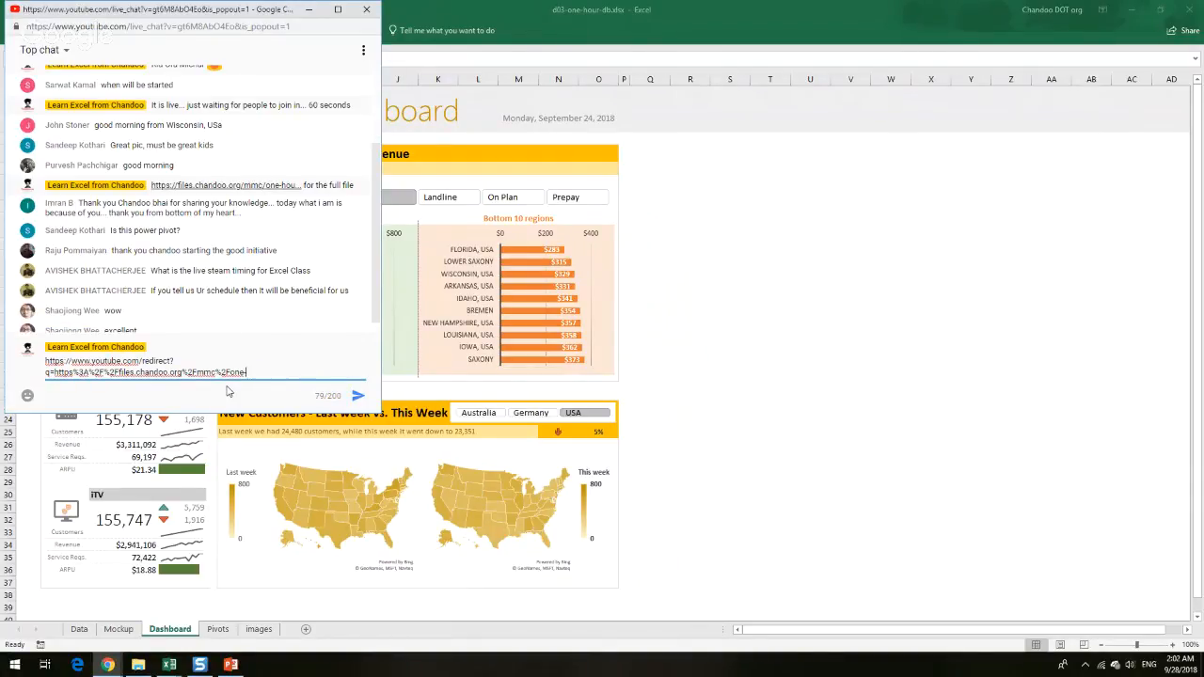
pyautogui.hotkey('ctrl', 'a')
pyautogui.press('BackSpace')
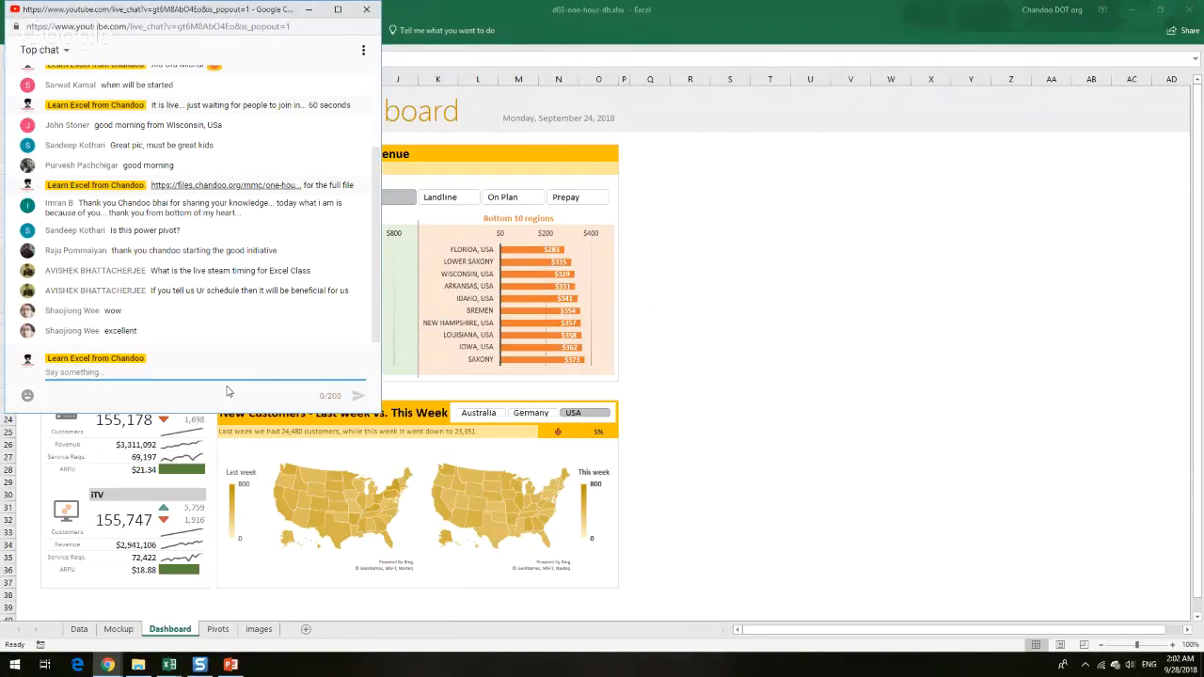
pyautogui.write('https://files.chandoo.org/mmc/one-hour-db.xlsx')
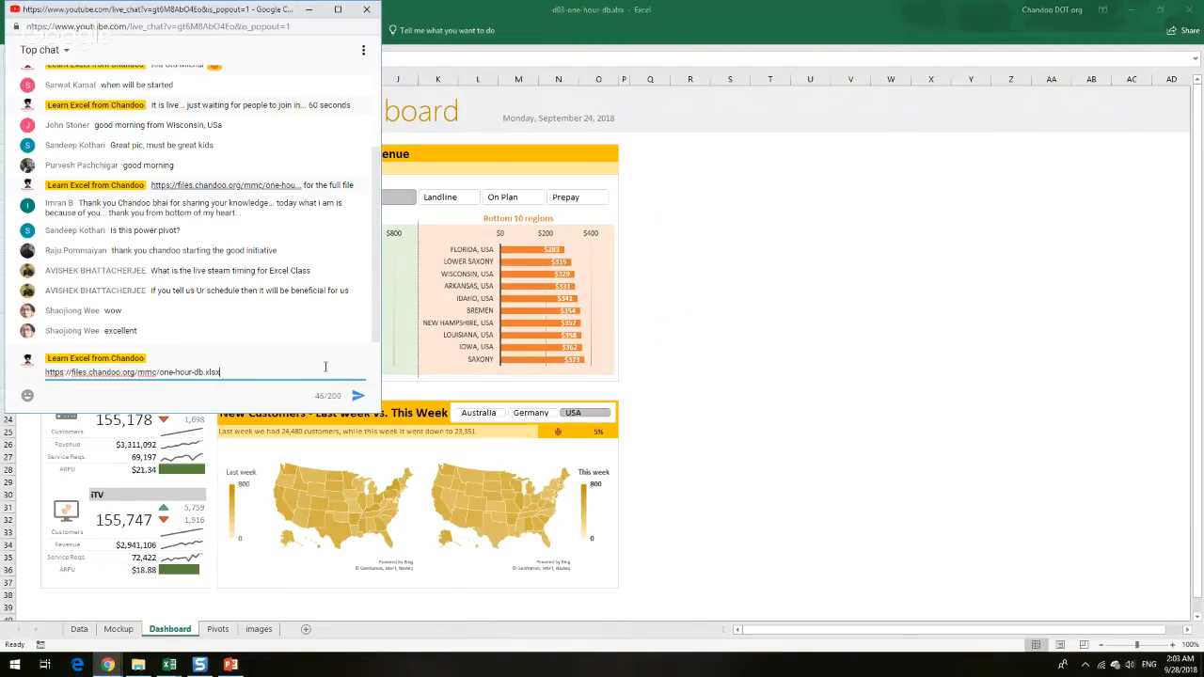
pyautogui.press('Return')
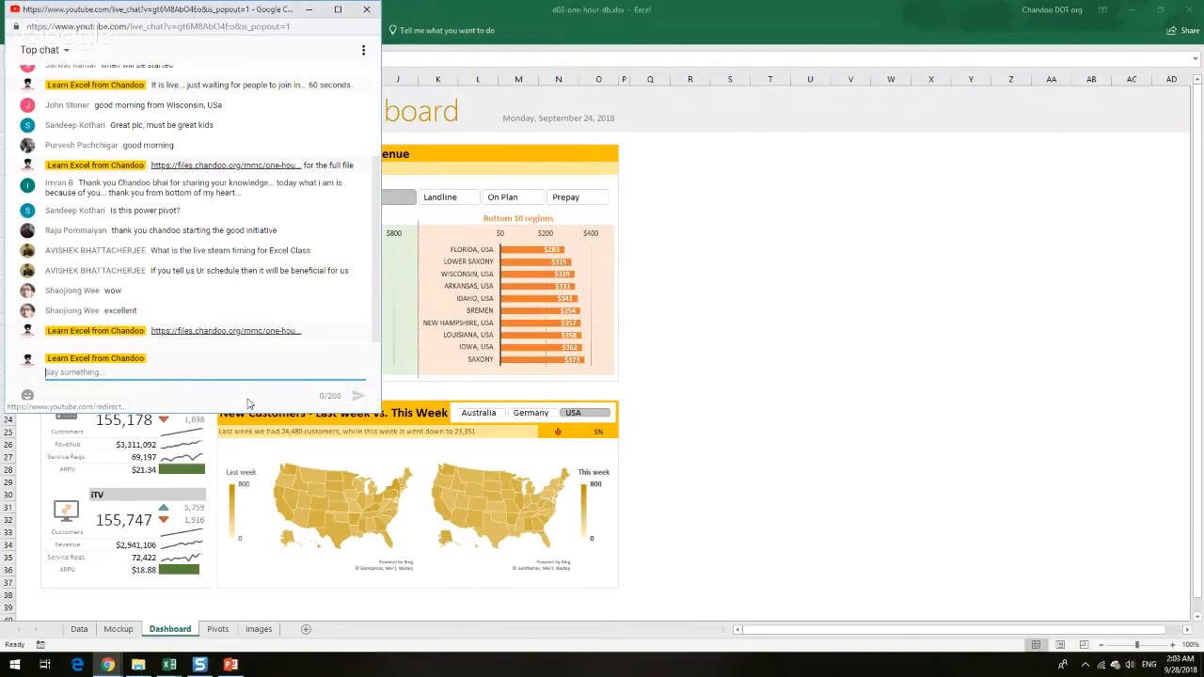
pyautogui.click(664, 389)
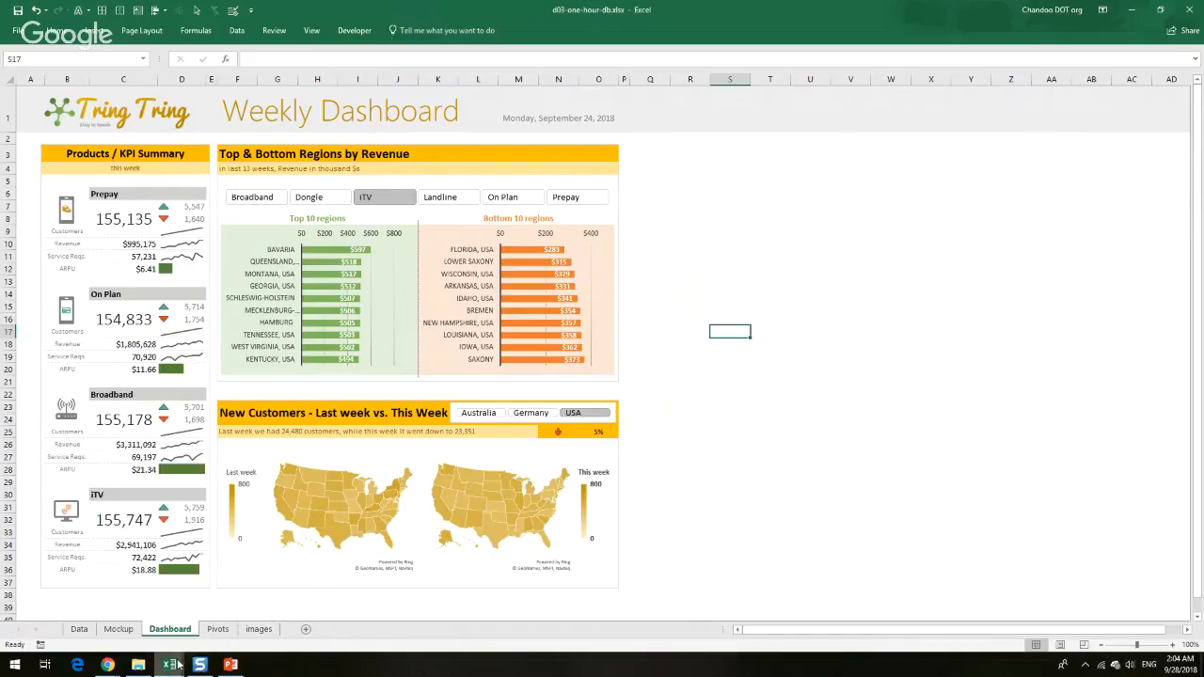
# Bring up d03-one-hour-db-wip.xlsx to compare its dashboard, and switch back to the finished d03-one-hour-db.xlsx
pyautogui.moveTo(169, 664)
pyautogui.click(236, 621)
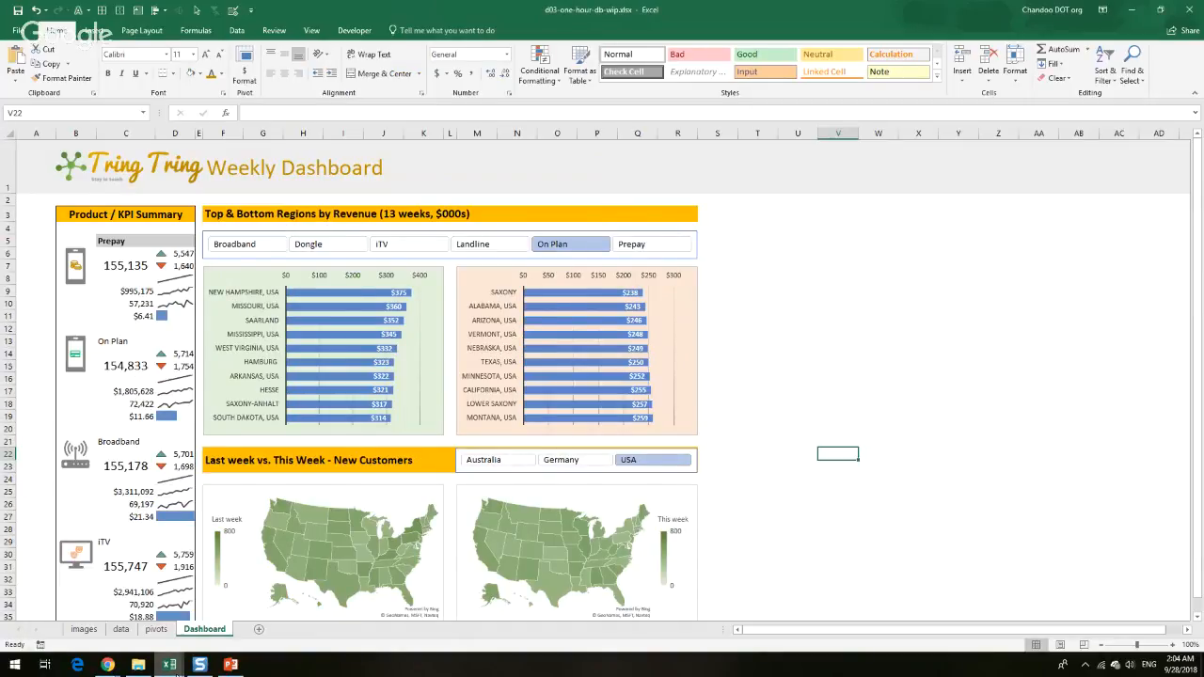
pyautogui.moveTo(170, 664)
pyautogui.click(160, 618)
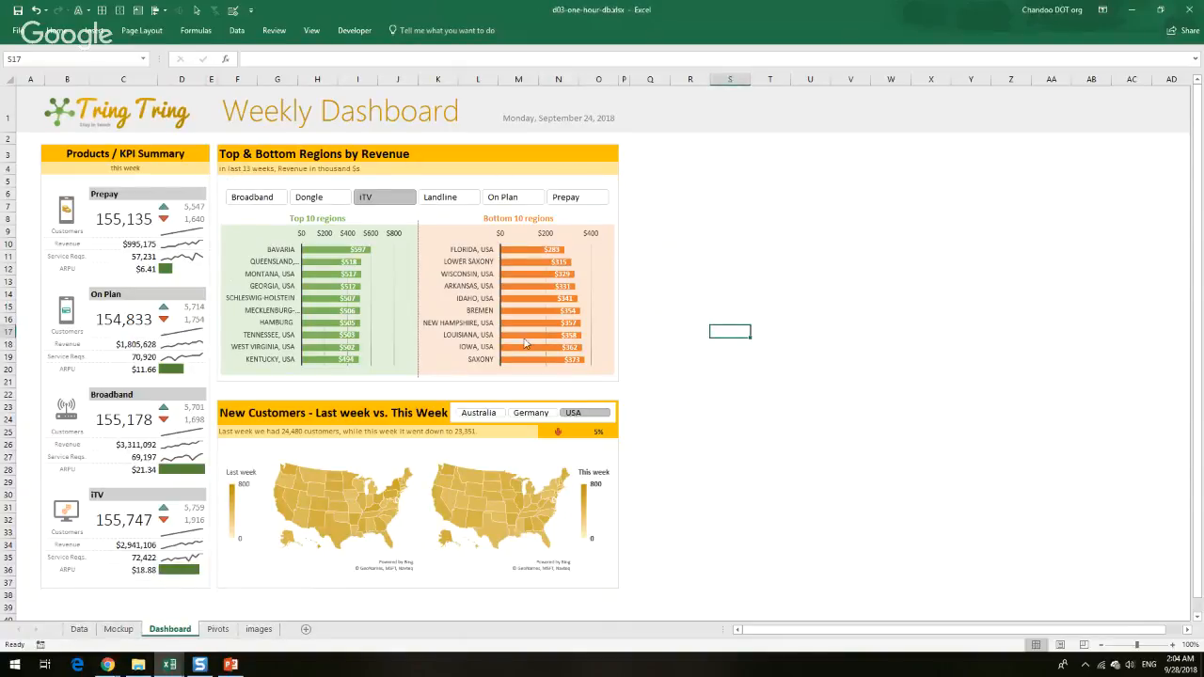
# Inspect the custom style of the product slicer, including the whole slicer's border formatting, and cancel without changing it
pyautogui.click(306, 182)
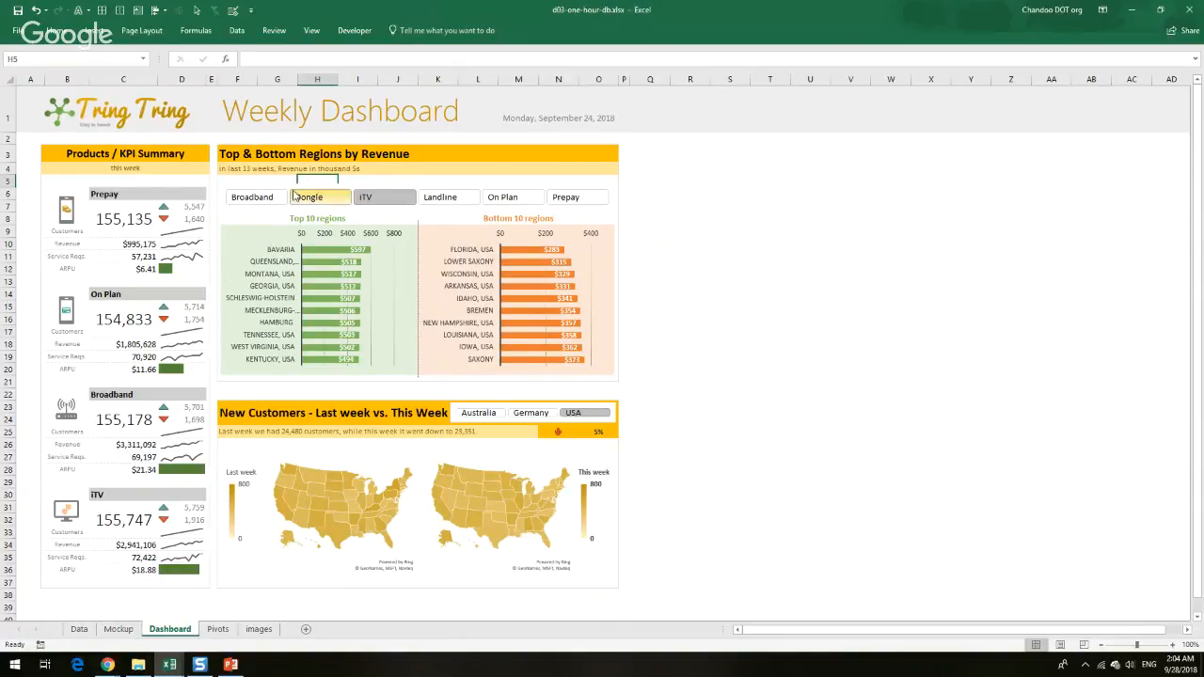
pyautogui.click(287, 185)
pyautogui.click(408, 34)
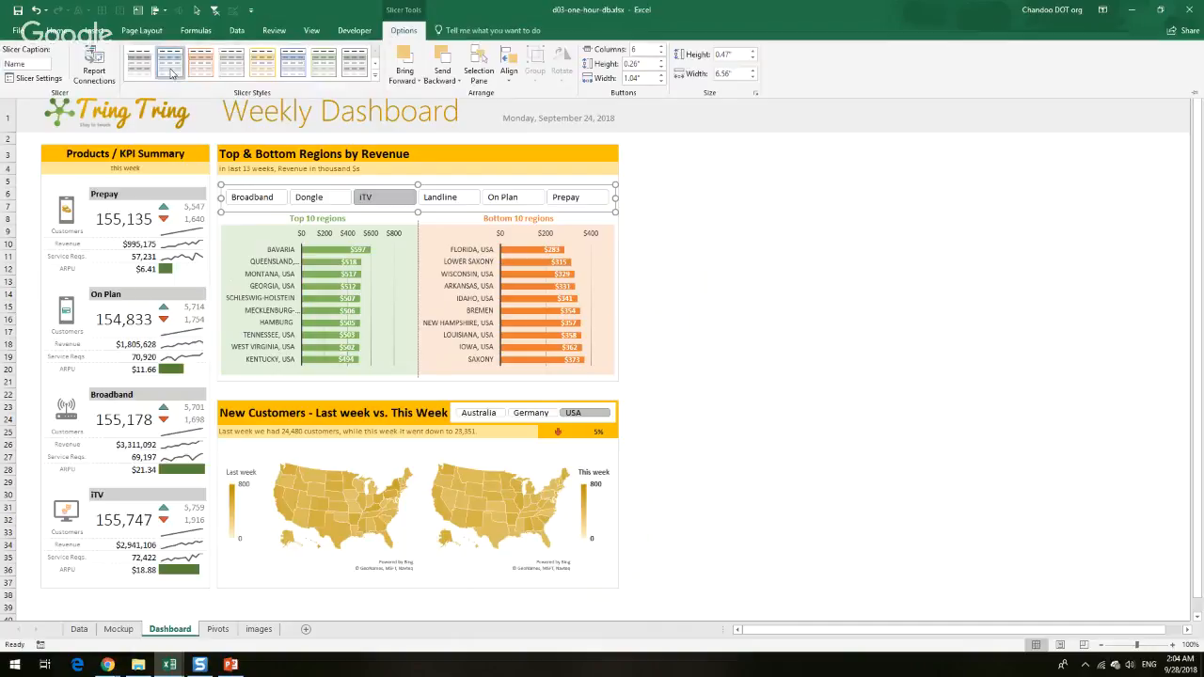
pyautogui.rightClick(240, 71)
pyautogui.rightClick(147, 82)
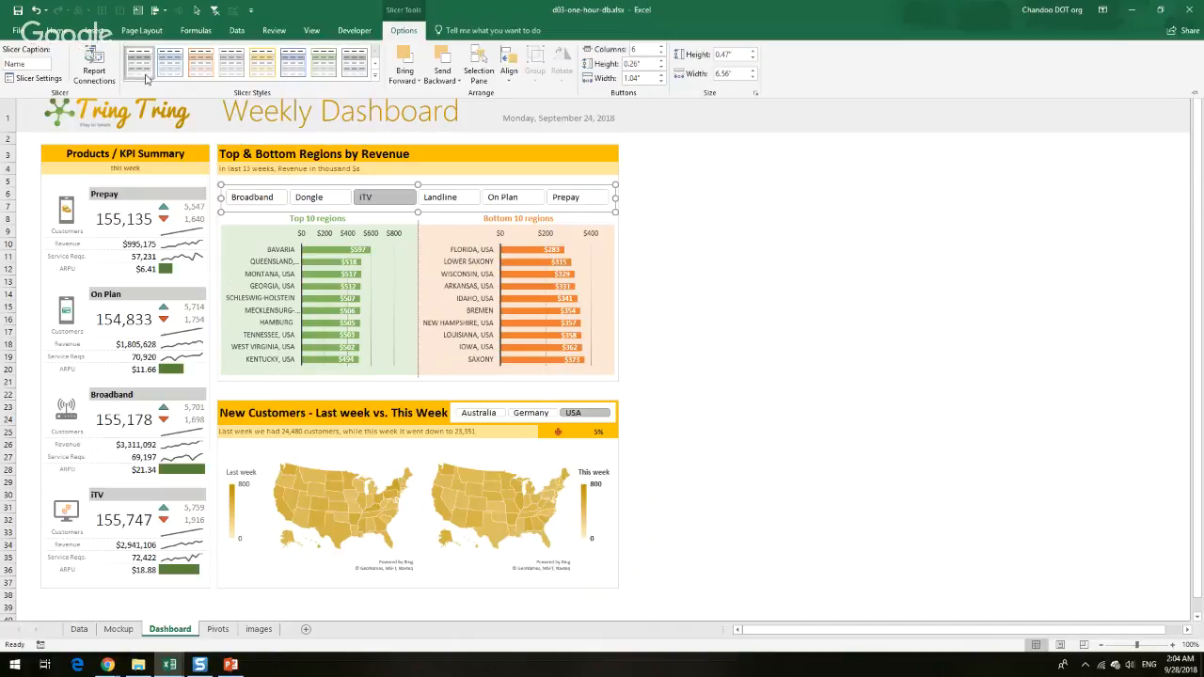
pyautogui.rightClick(160, 76)
pyautogui.click(169, 94)
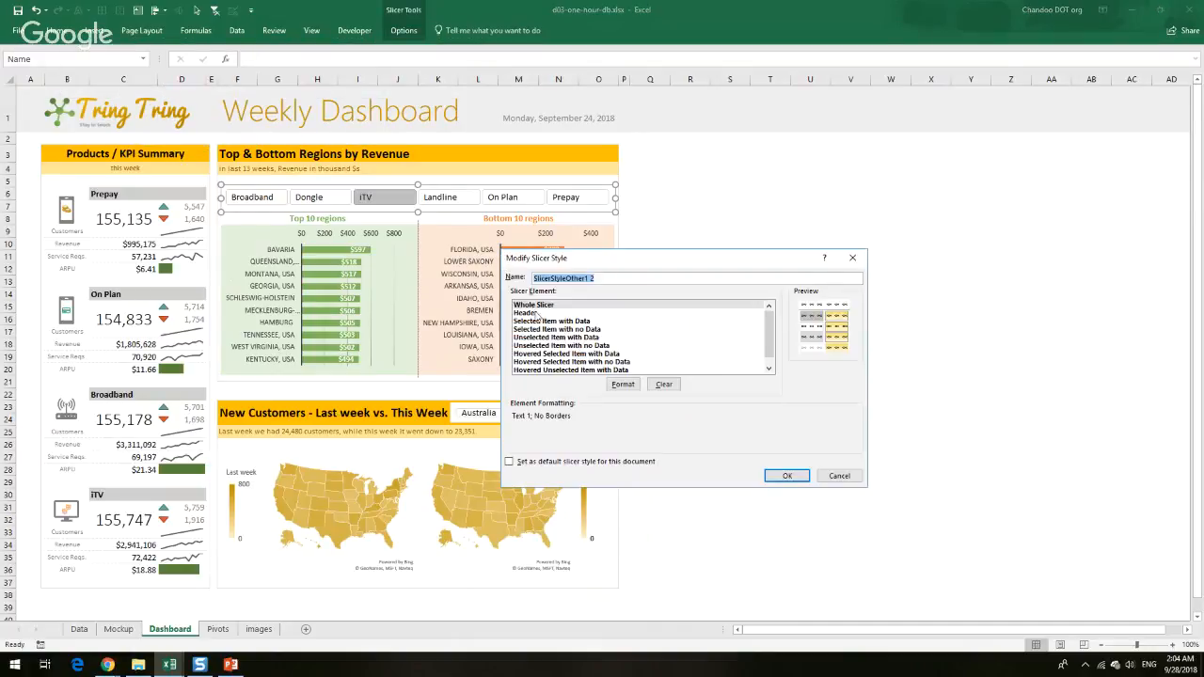
pyautogui.click(623, 384)
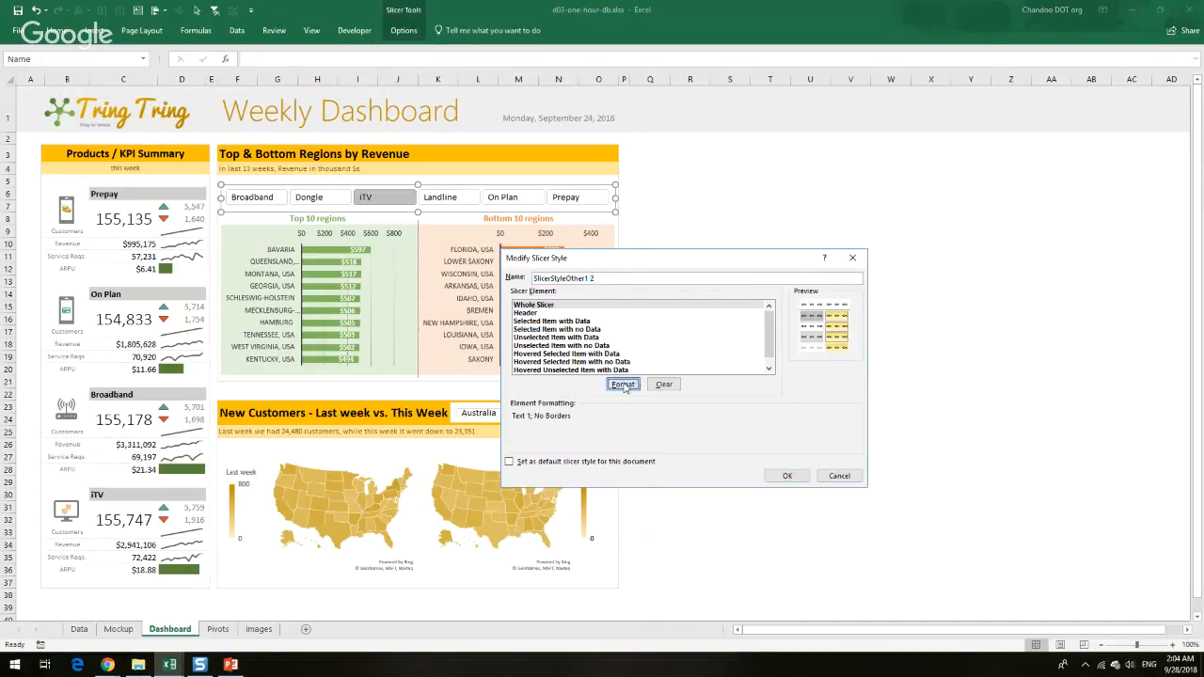
pyautogui.click(574, 236)
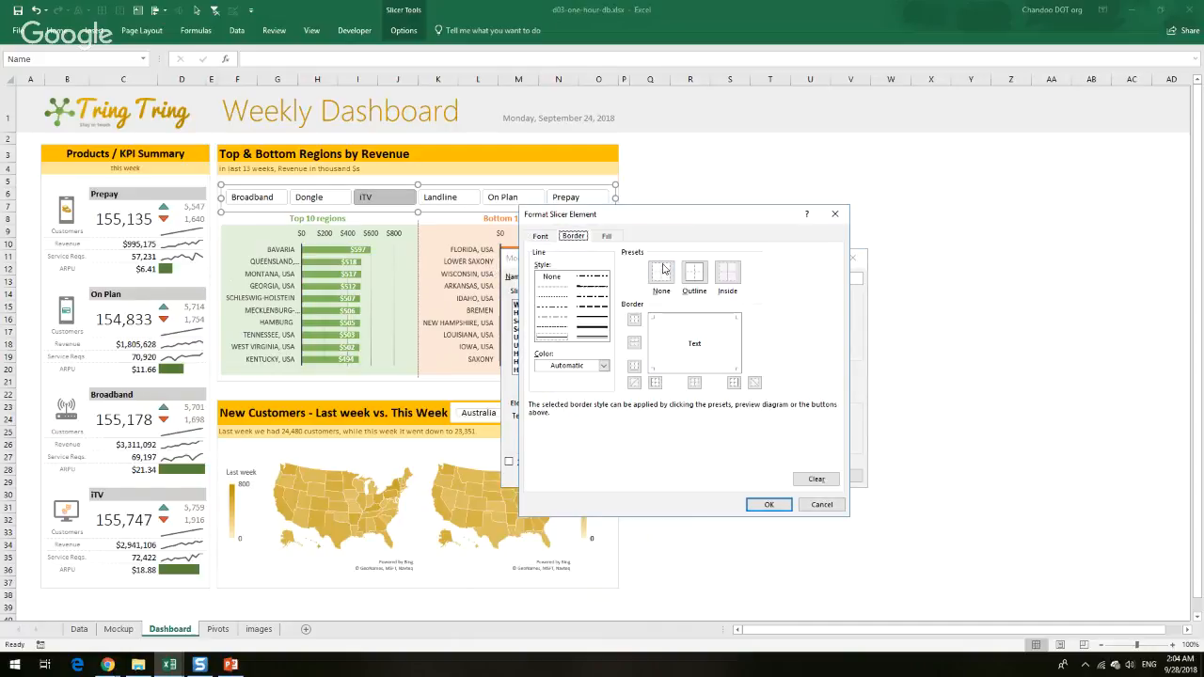
pyautogui.click(806, 505)
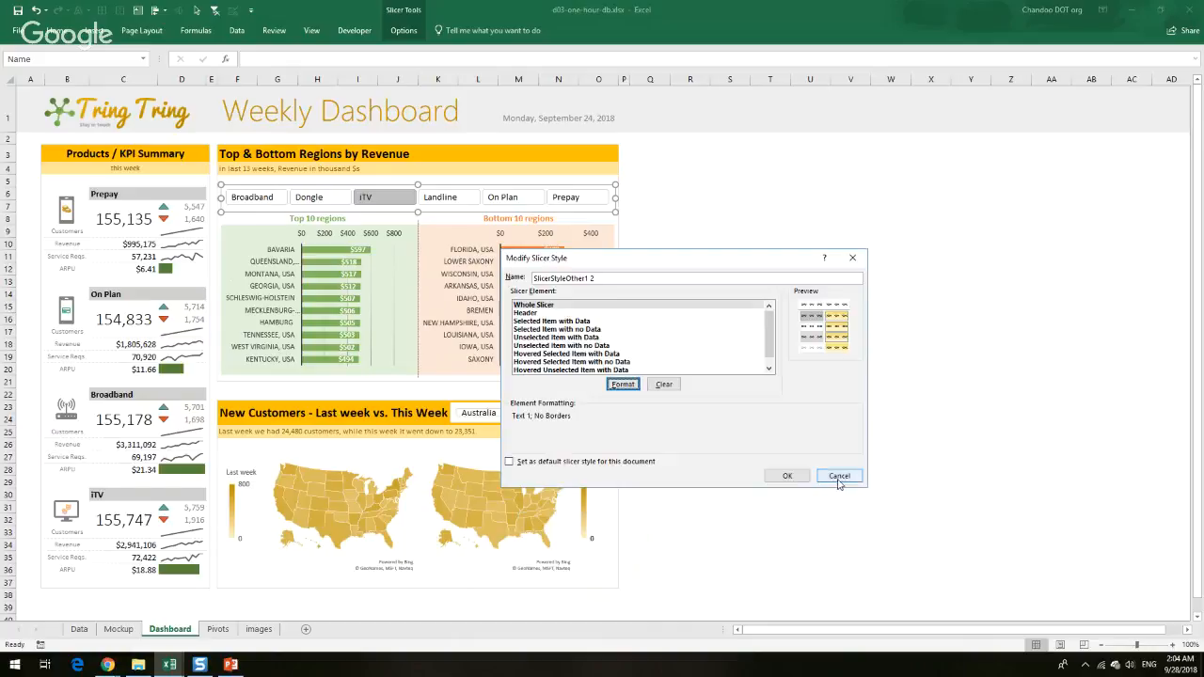
pyautogui.click(839, 481)
pyautogui.click(852, 442)
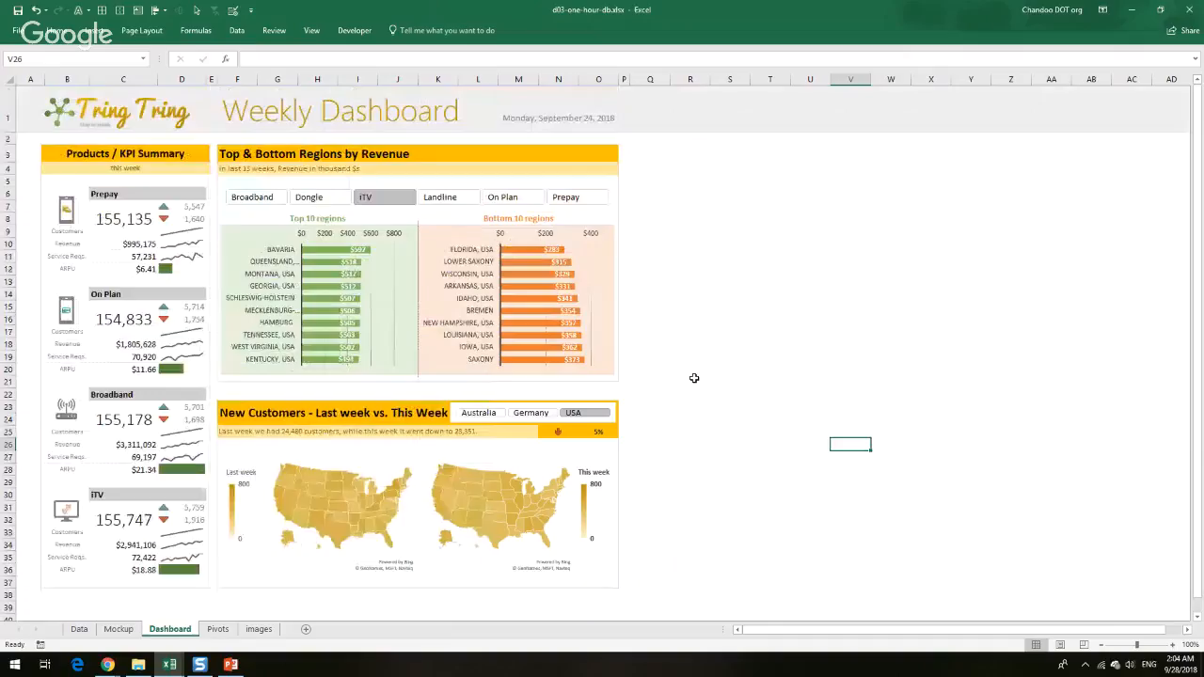
# Inspect the report date cell in the header and read the new viewer questions in the YouTube live chat before returning to Excel
pyautogui.click(542, 117)
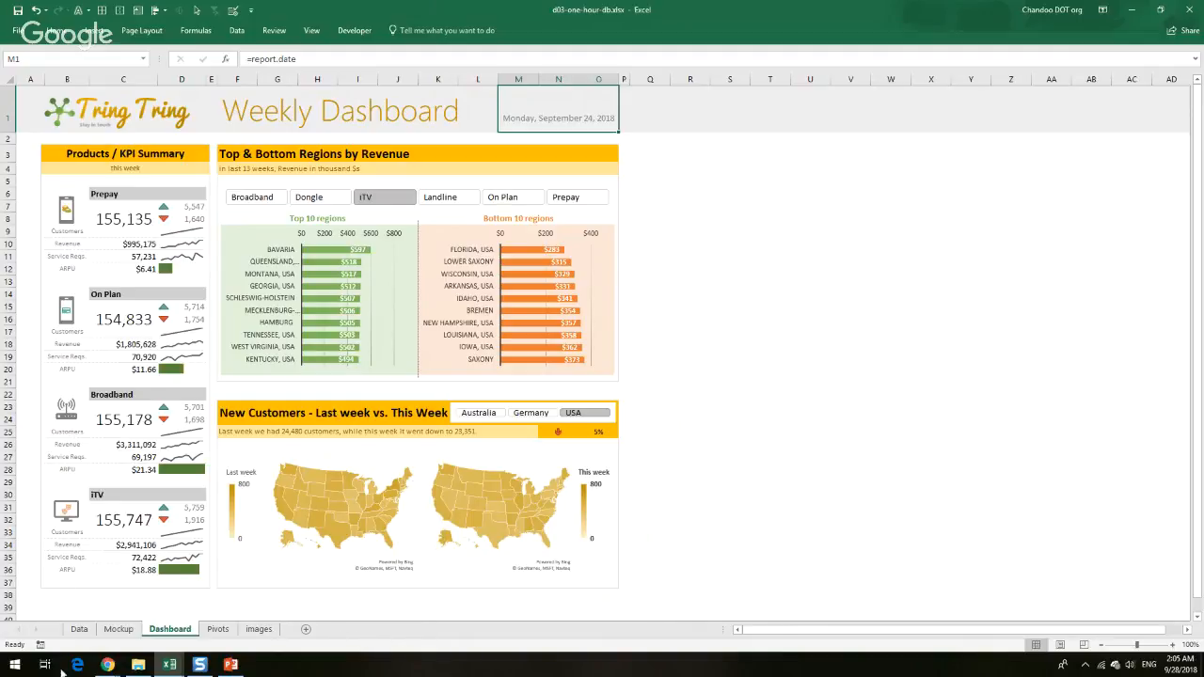
pyautogui.moveTo(108, 665)
pyautogui.click(272, 606)
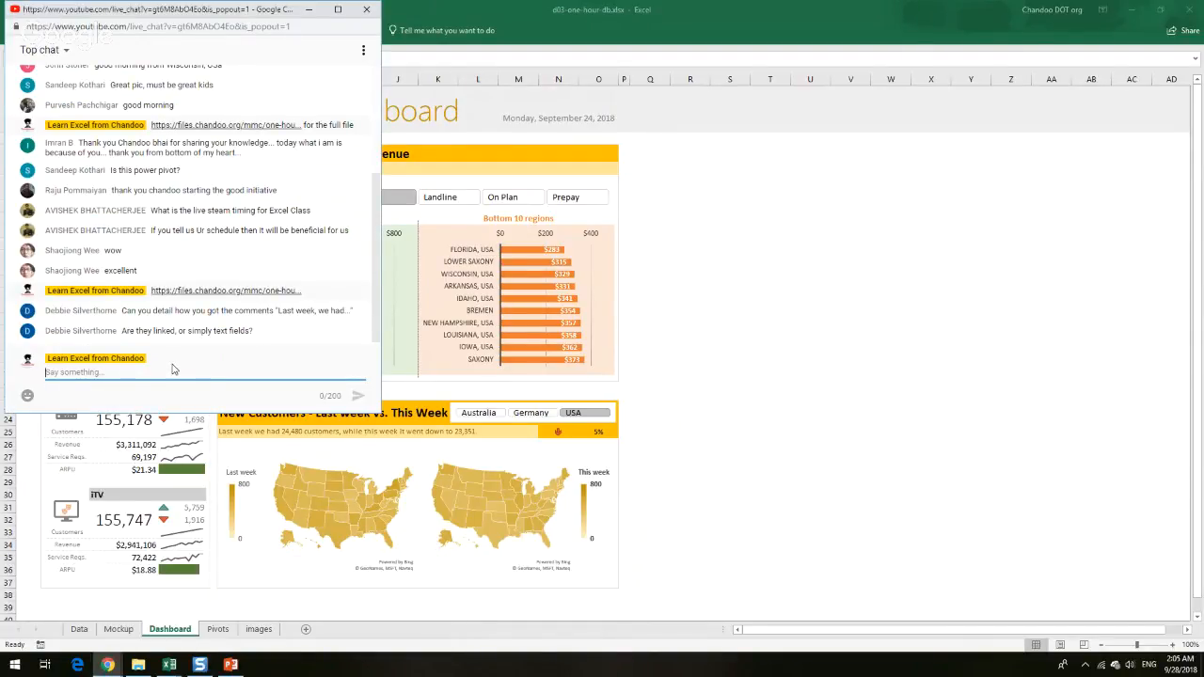
pyautogui.click(688, 380)
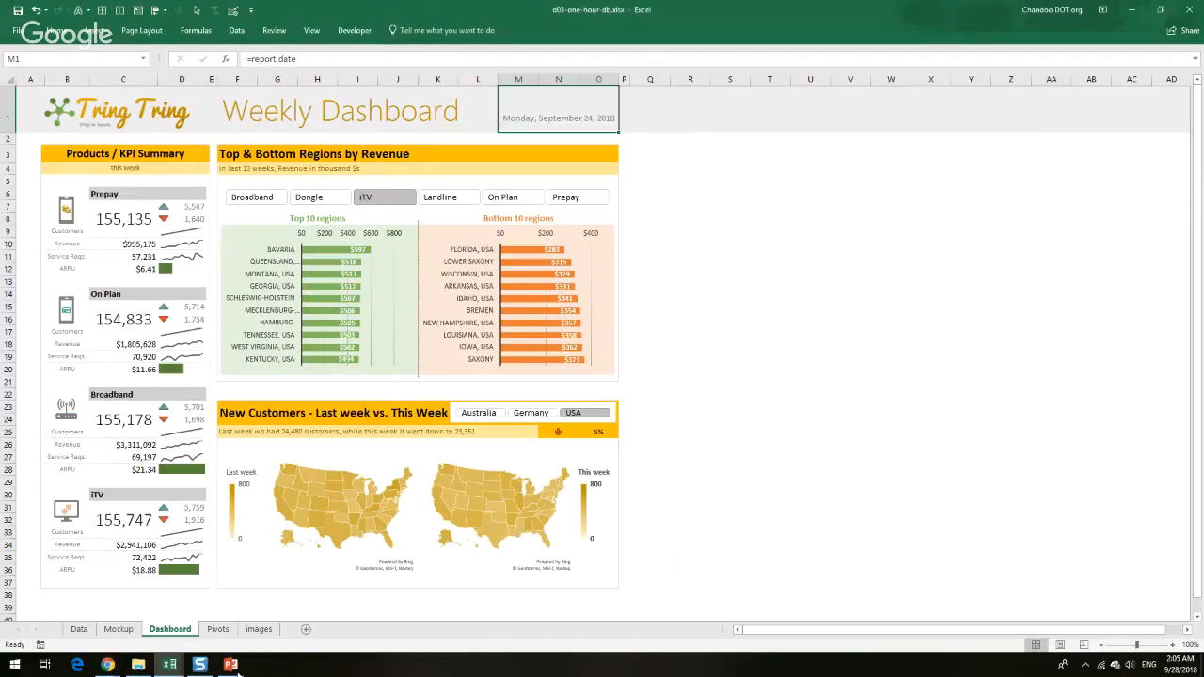
# Examine the weekly customer totals and the Caption formula in L164 of the Pivots sheet, leaving the formula as it is
pyautogui.click(218, 629)
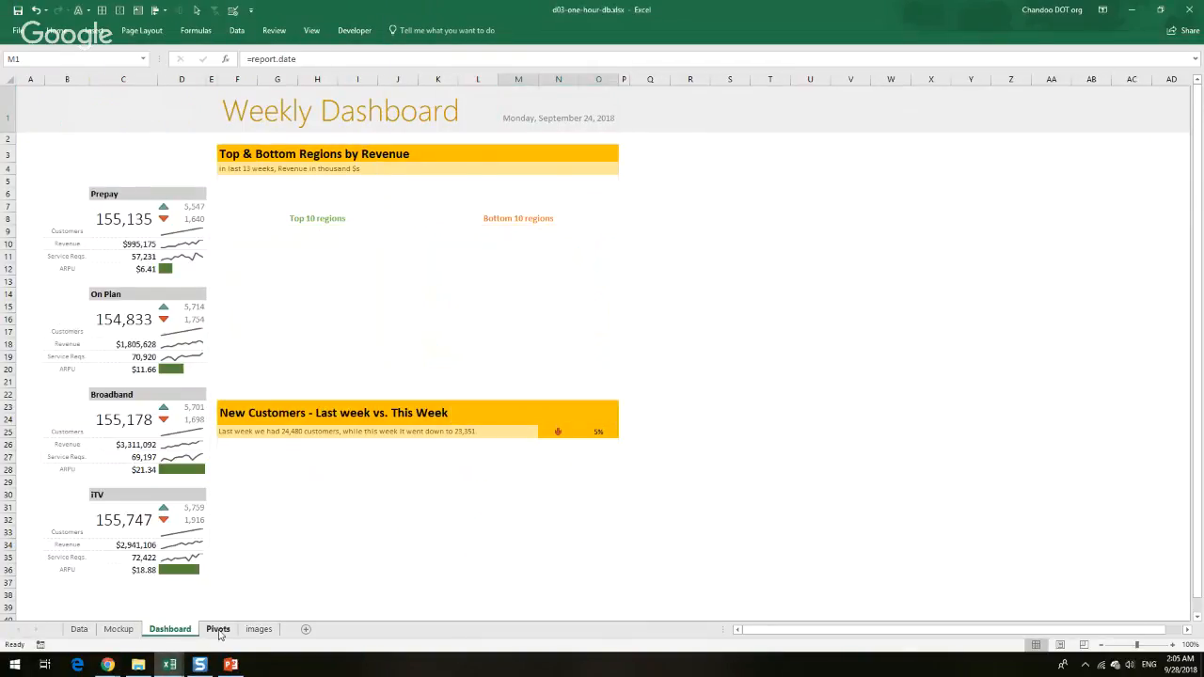
pyautogui.scroll(-20, 677, 395)
pyautogui.scroll(-20, 681, 422)
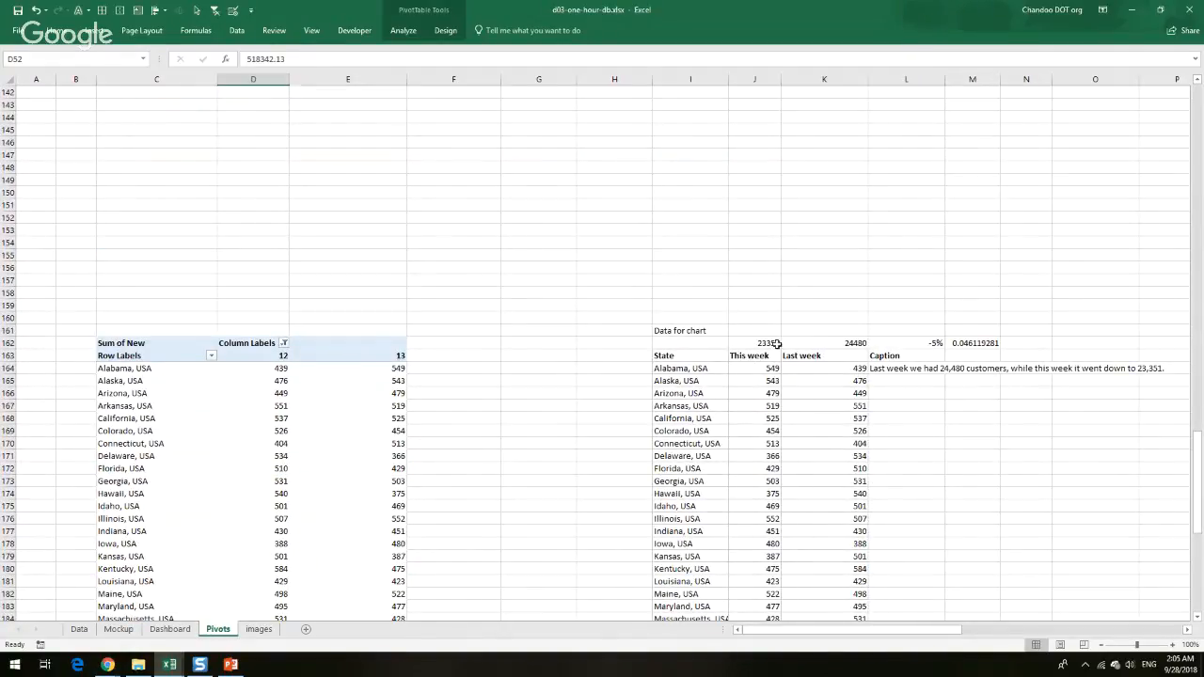
pyautogui.click(771, 342)
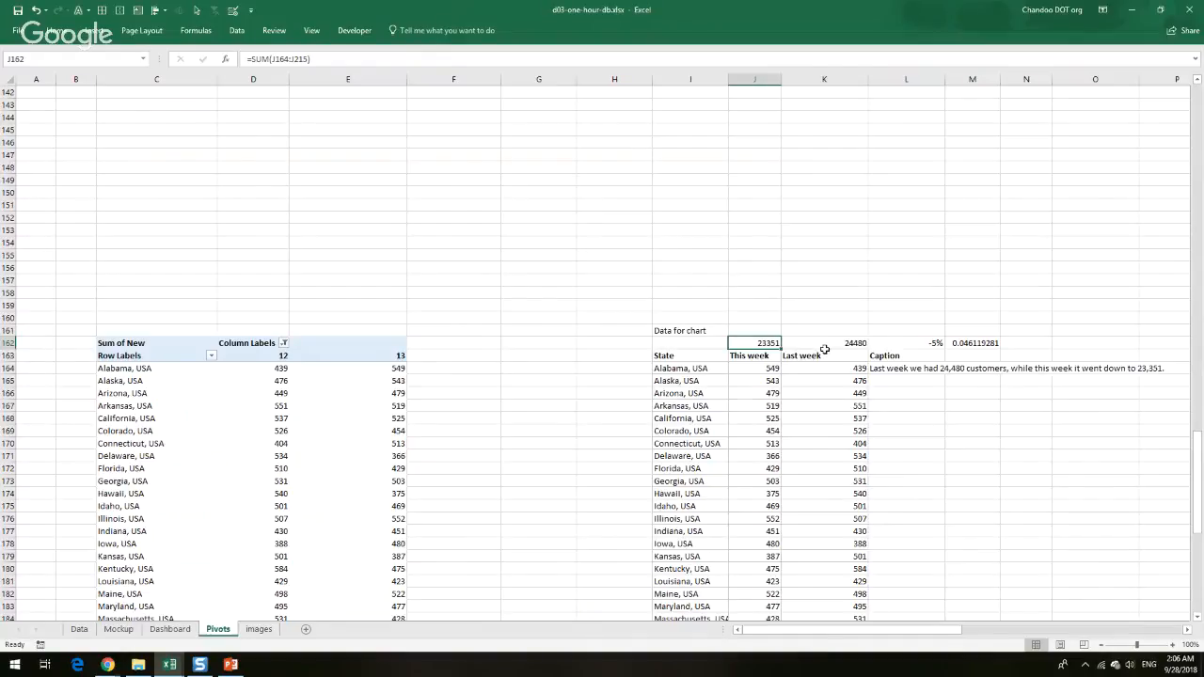
pyautogui.click(818, 343)
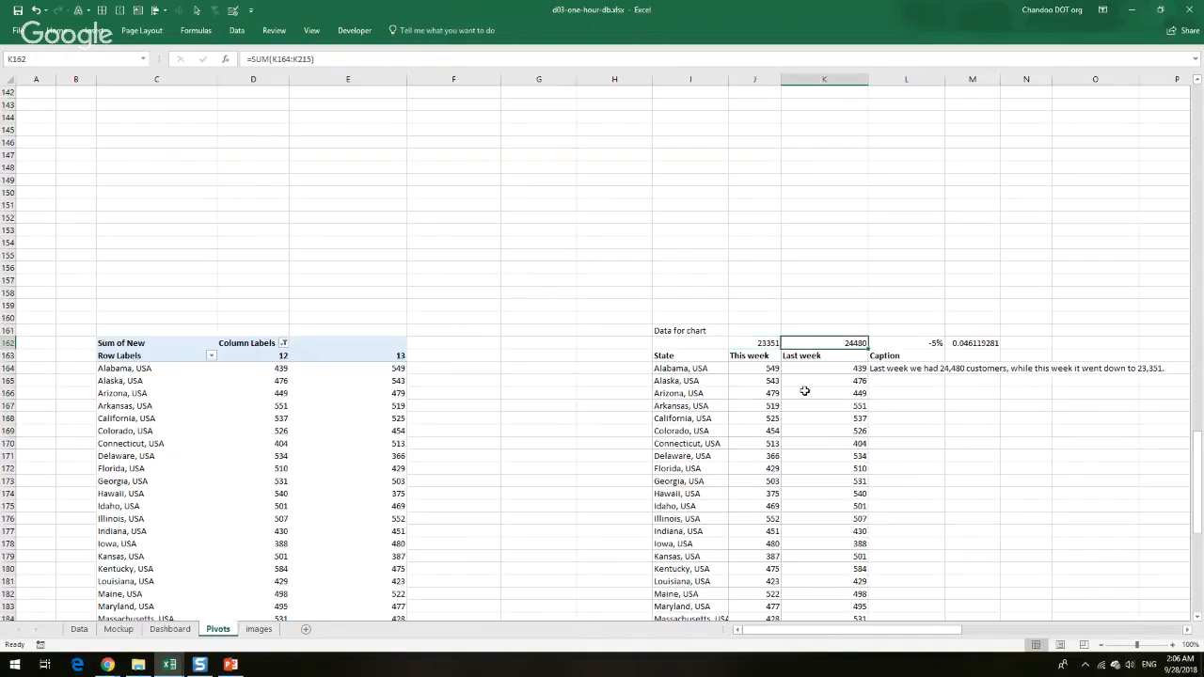
pyautogui.doubleClick(941, 373)
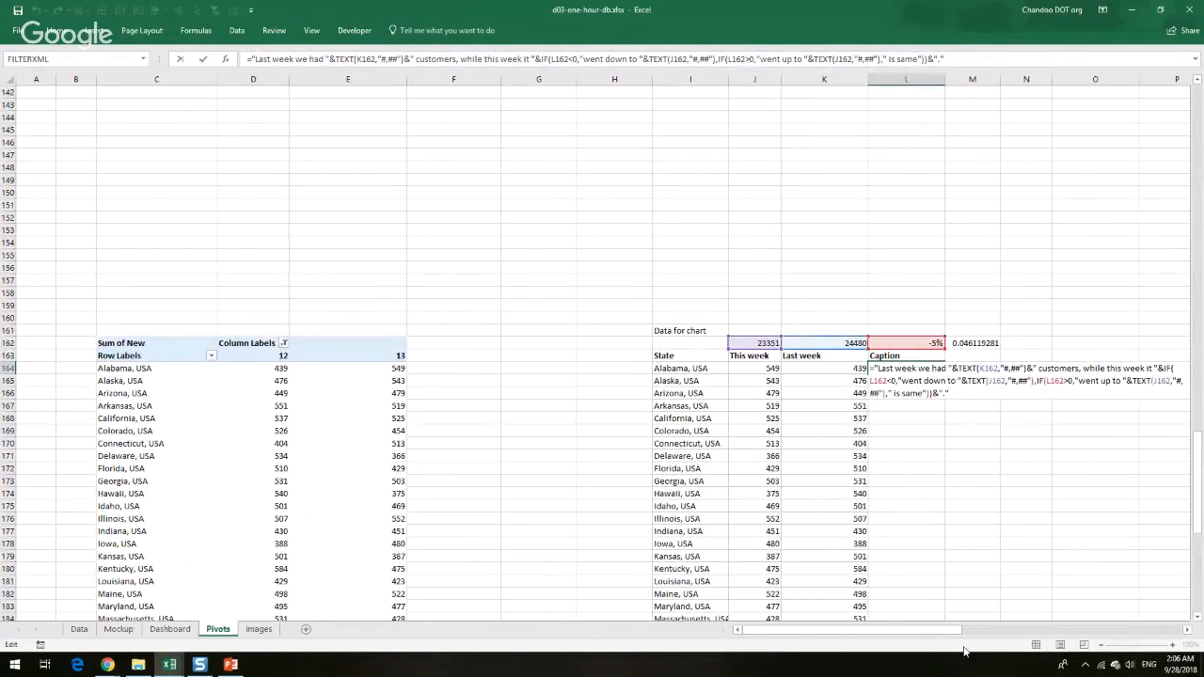
pyautogui.moveTo(929, 631); pyautogui.dragTo(999, 630)
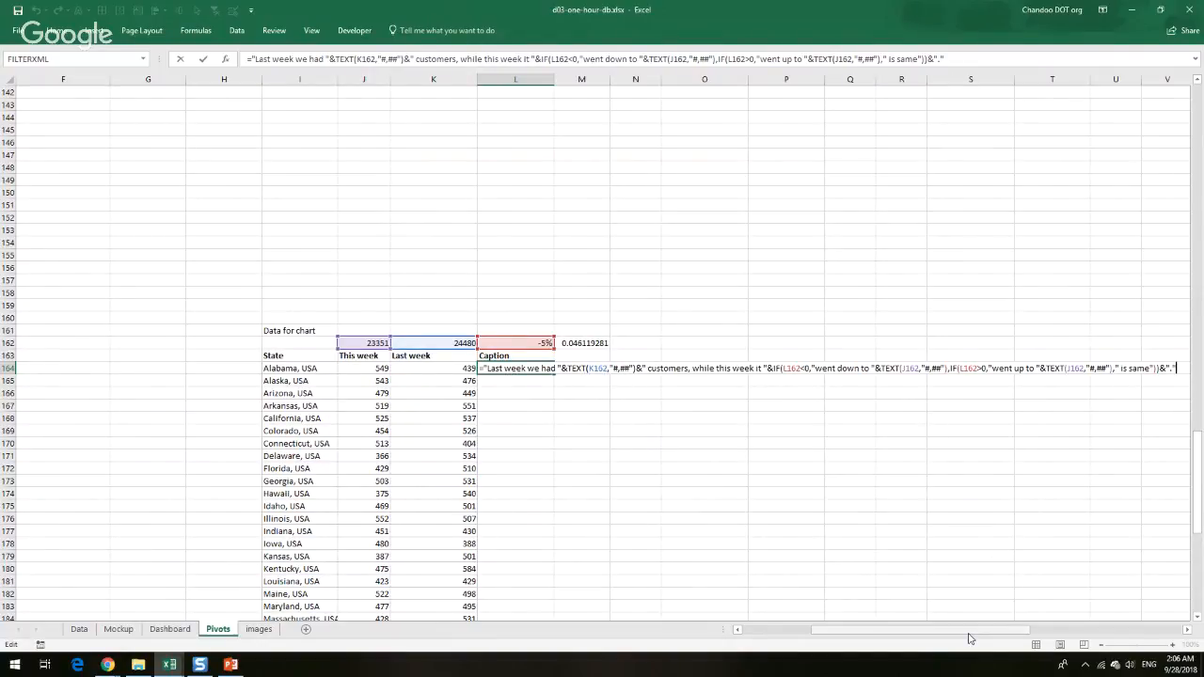
pyautogui.moveTo(971, 630); pyautogui.dragTo(990, 631)
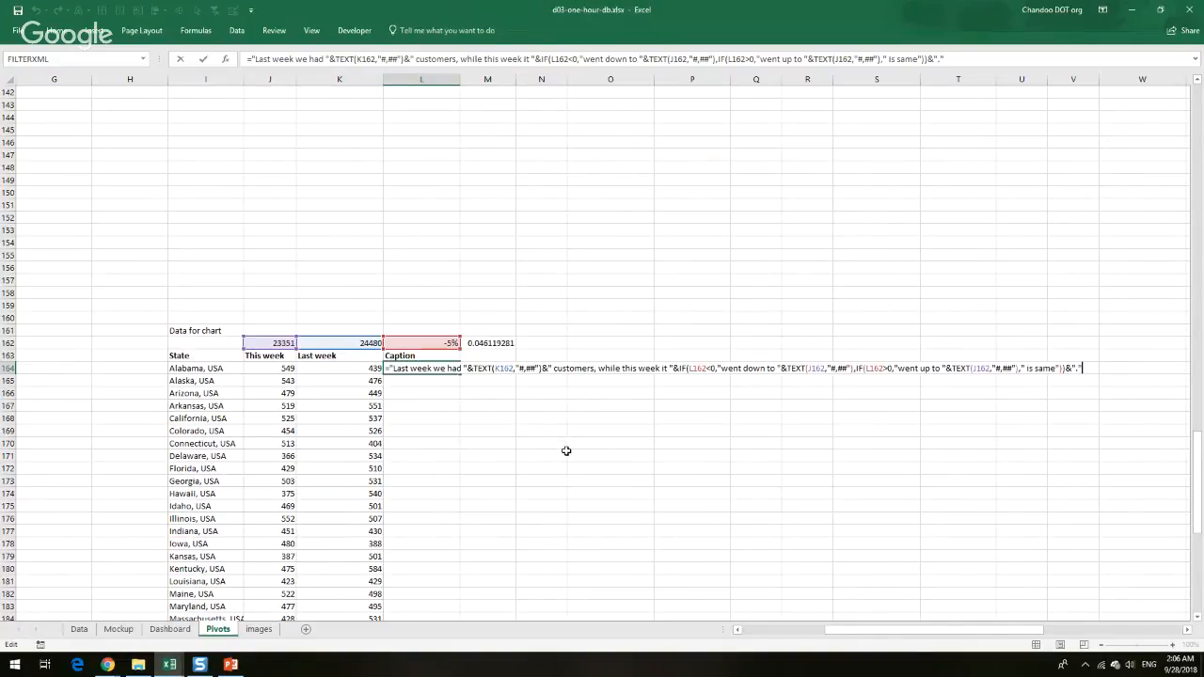
pyautogui.hotkey('ctrl', 'Return')
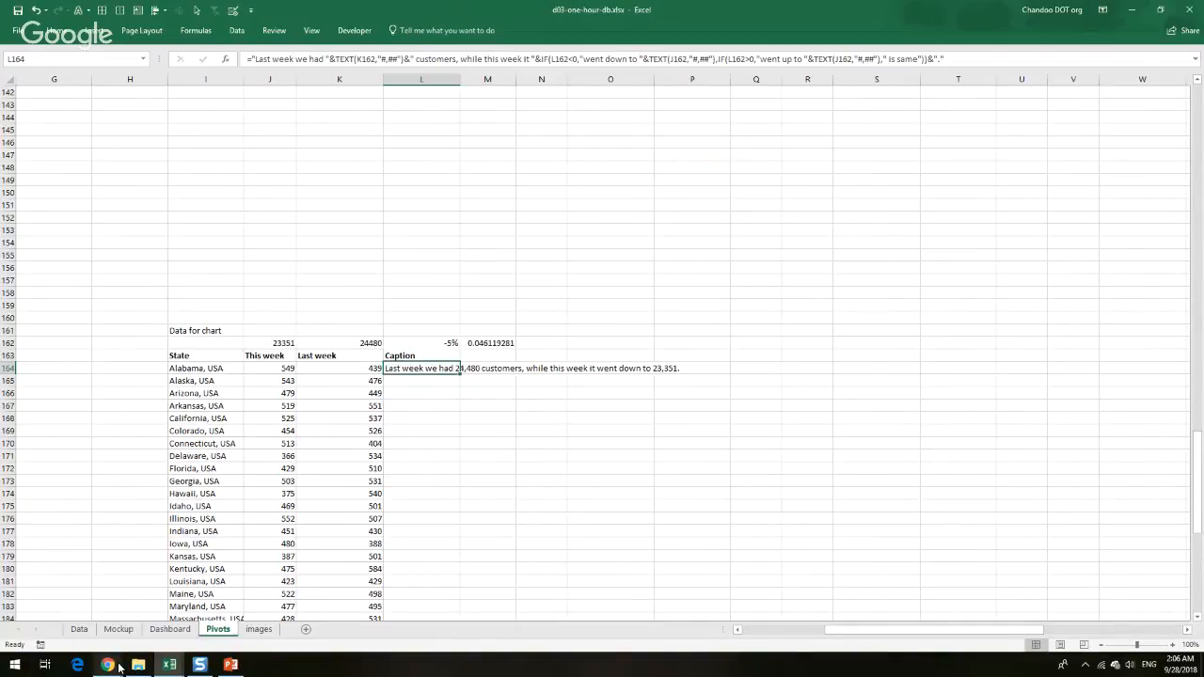
# Check the YouTube live chat for further questions and return to the Dashboard sheet in Excel
pyautogui.moveTo(110, 665)
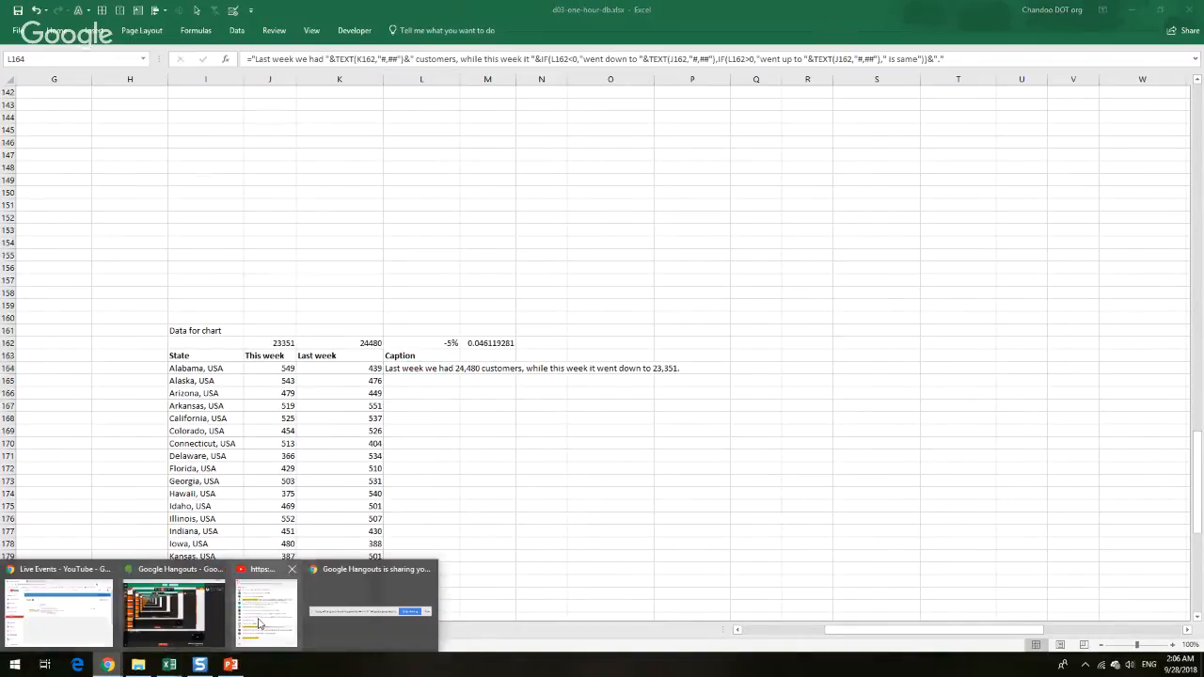
pyautogui.click(260, 623)
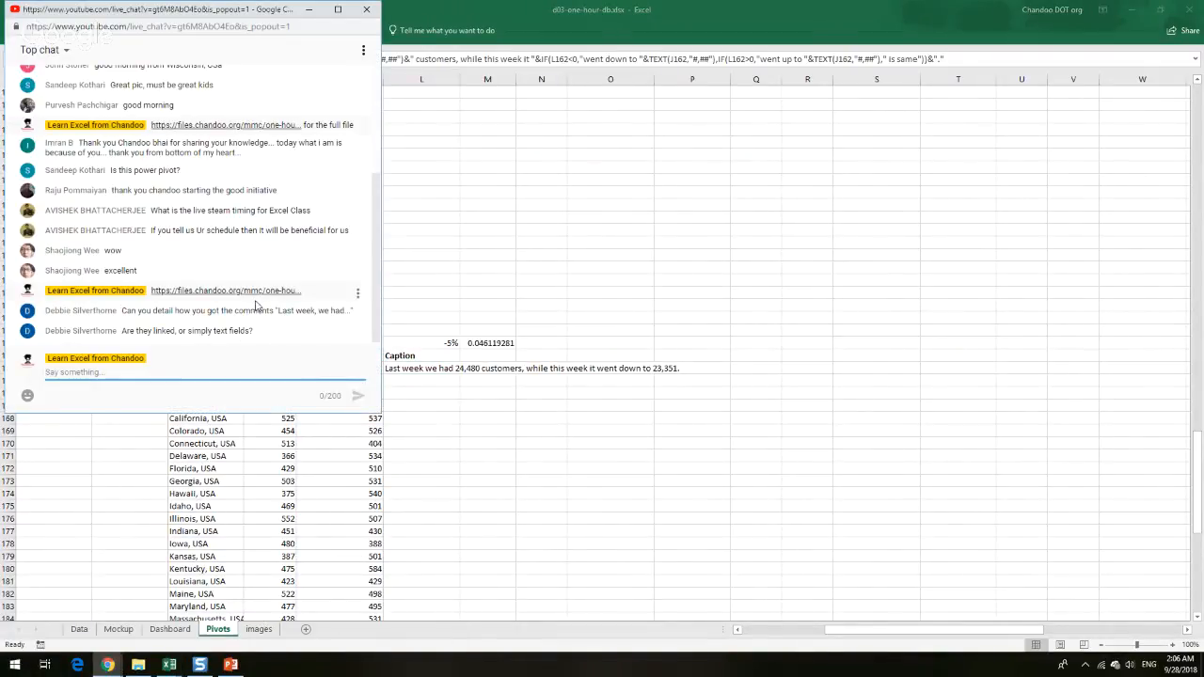
pyautogui.click(548, 469)
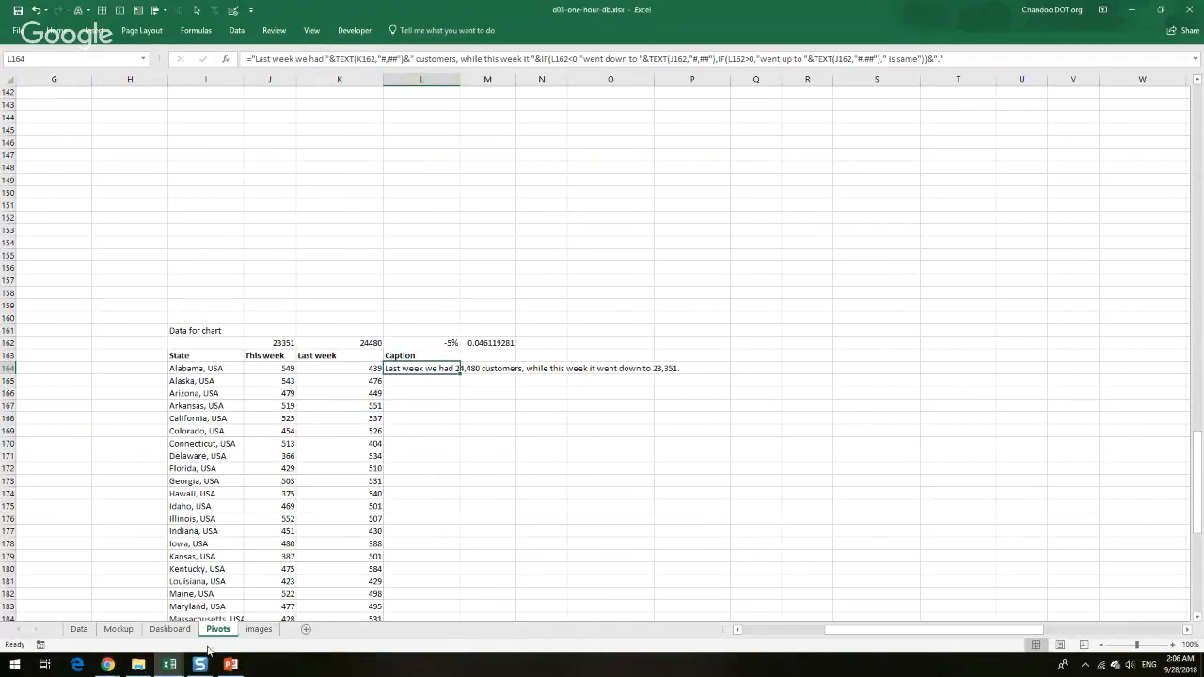
pyautogui.click(857, 432)
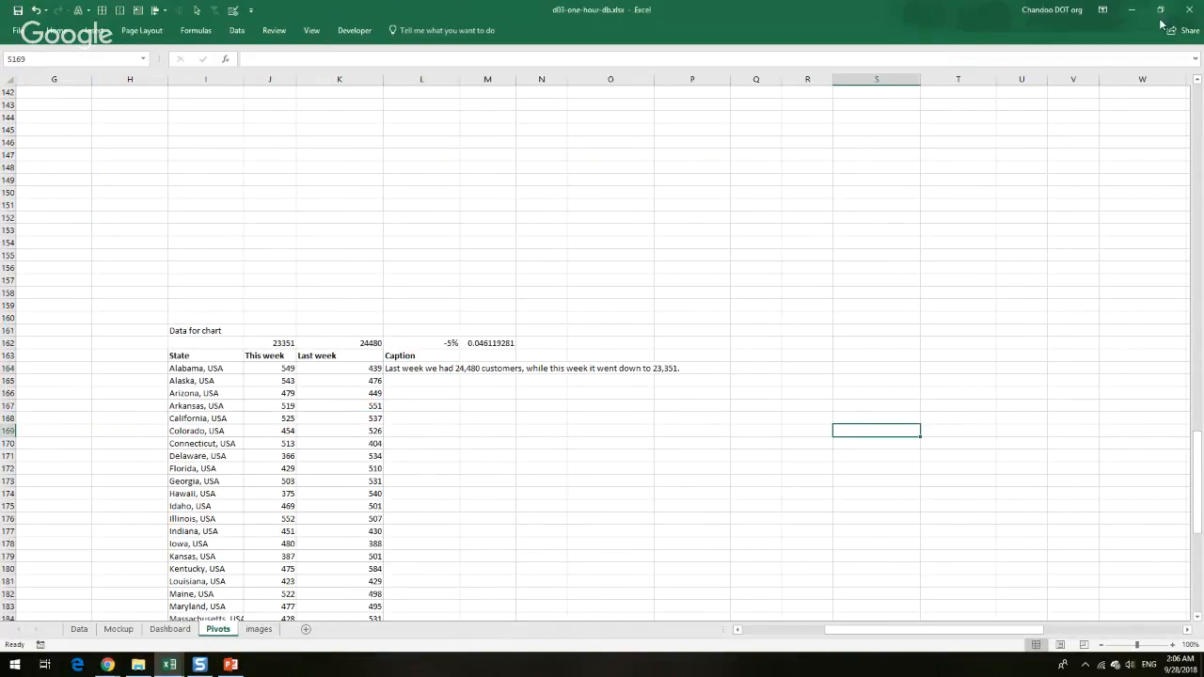
pyautogui.click(170, 628)
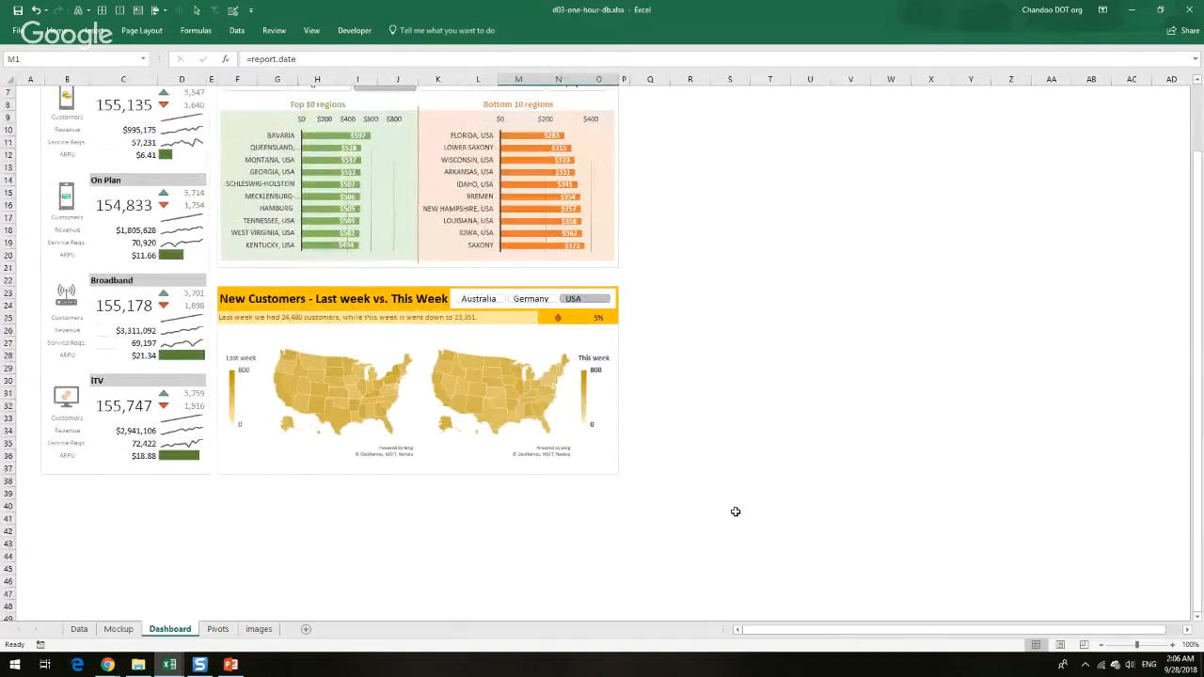